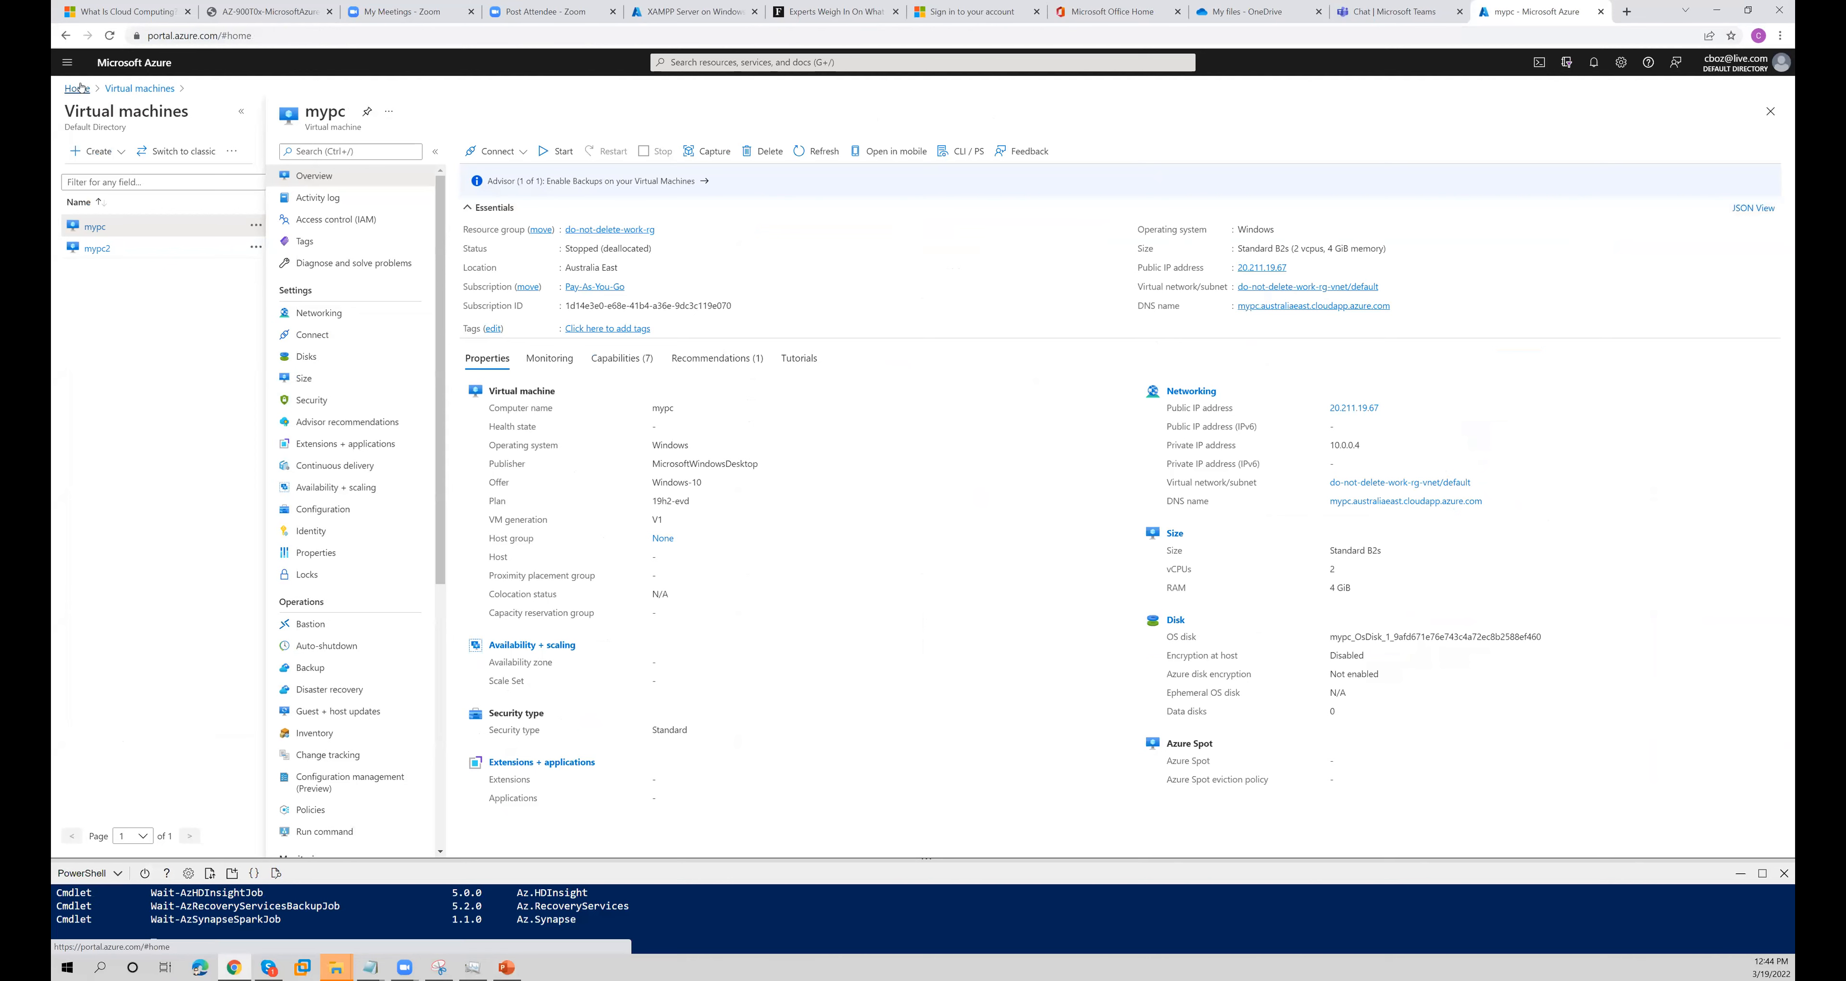
- Start creating a new Azure virtual machine from the virtual machines list
{"action": "left_click", "coordinate": [667, 174]}
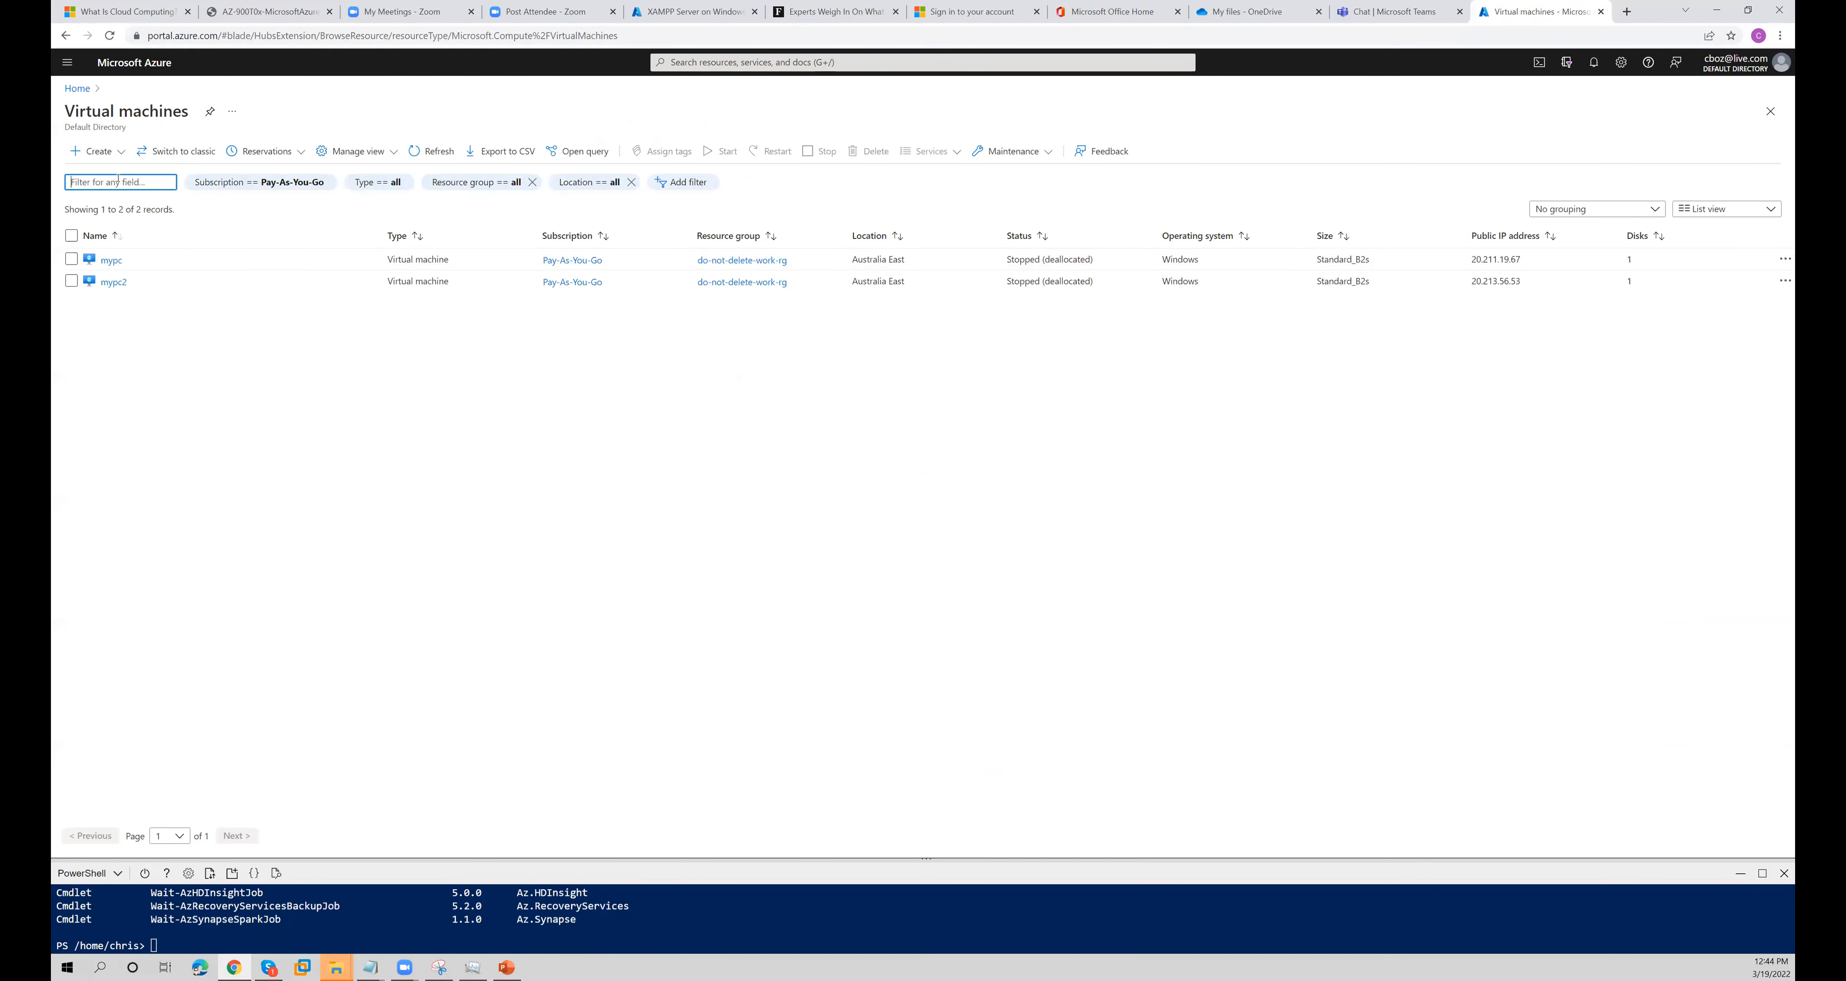
{"action": "left_click", "coordinate": [94, 150]}
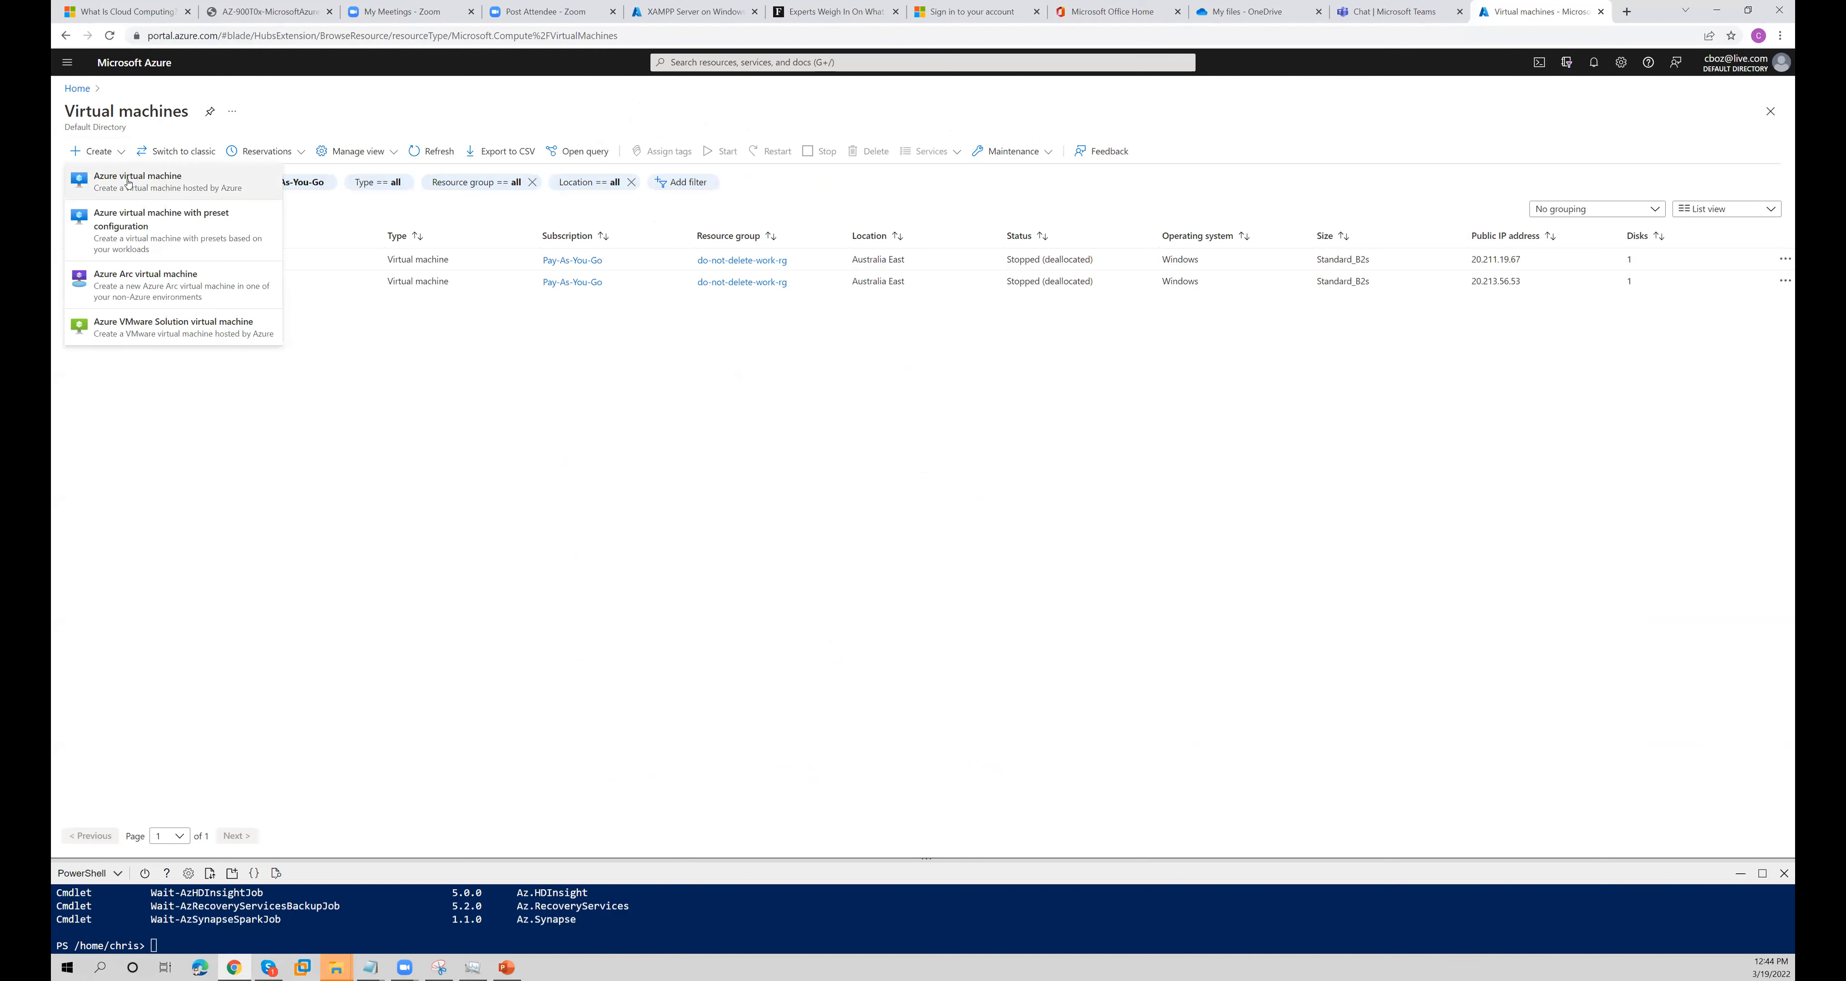
{"action": "left_click", "coordinate": [158, 184]}
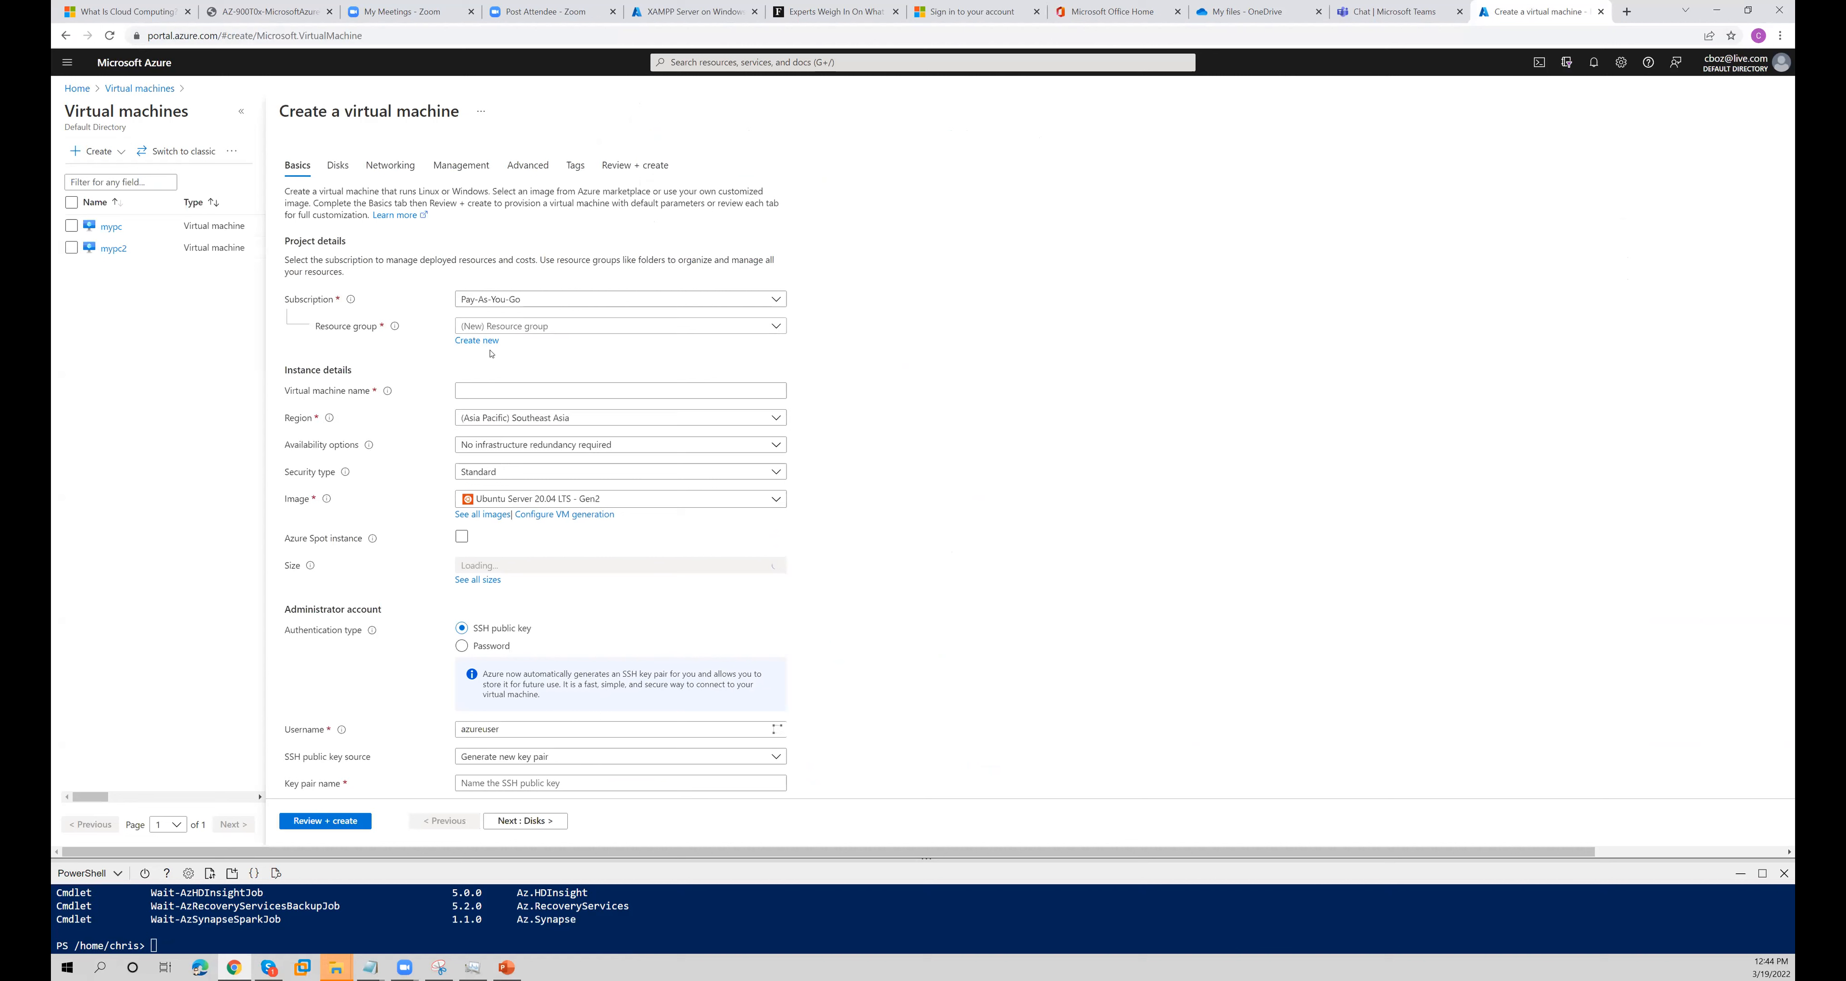
- Choose the Pay-As-You-Go subscription and the training-demo resource group for the new virtual machine
{"action": "left_click", "coordinate": [482, 301]}
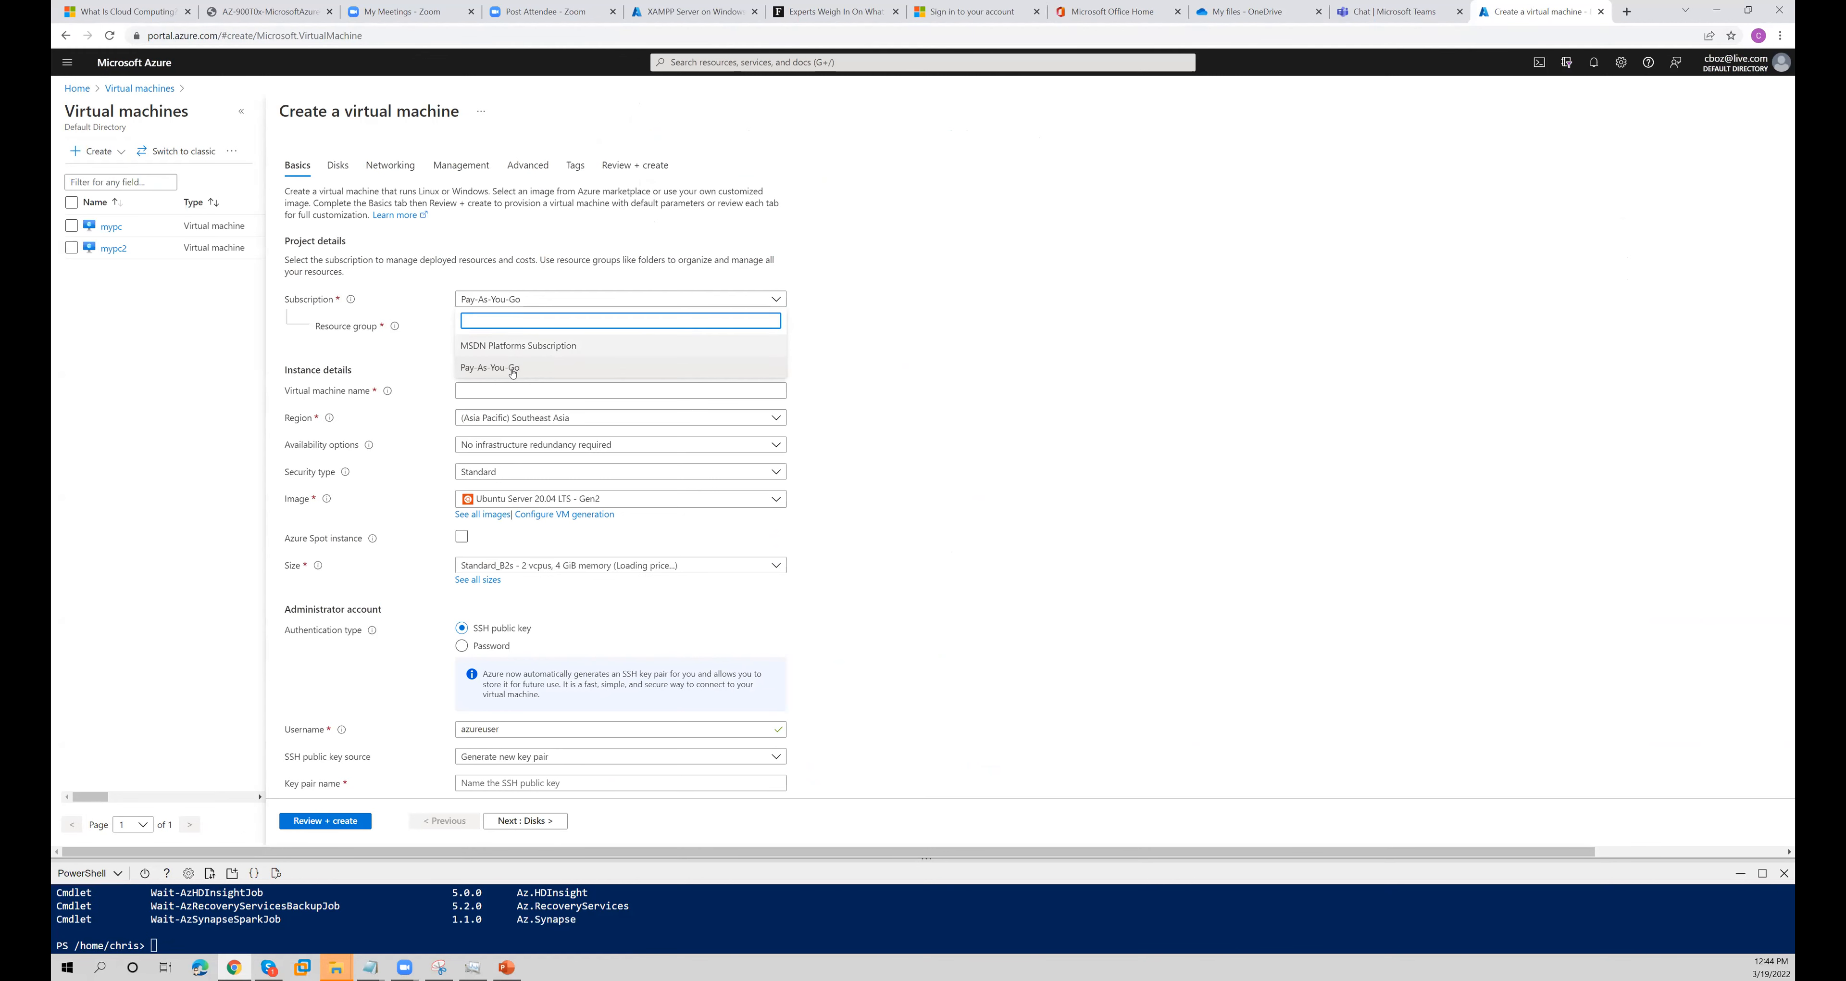
{"action": "left_click", "coordinate": [507, 364]}
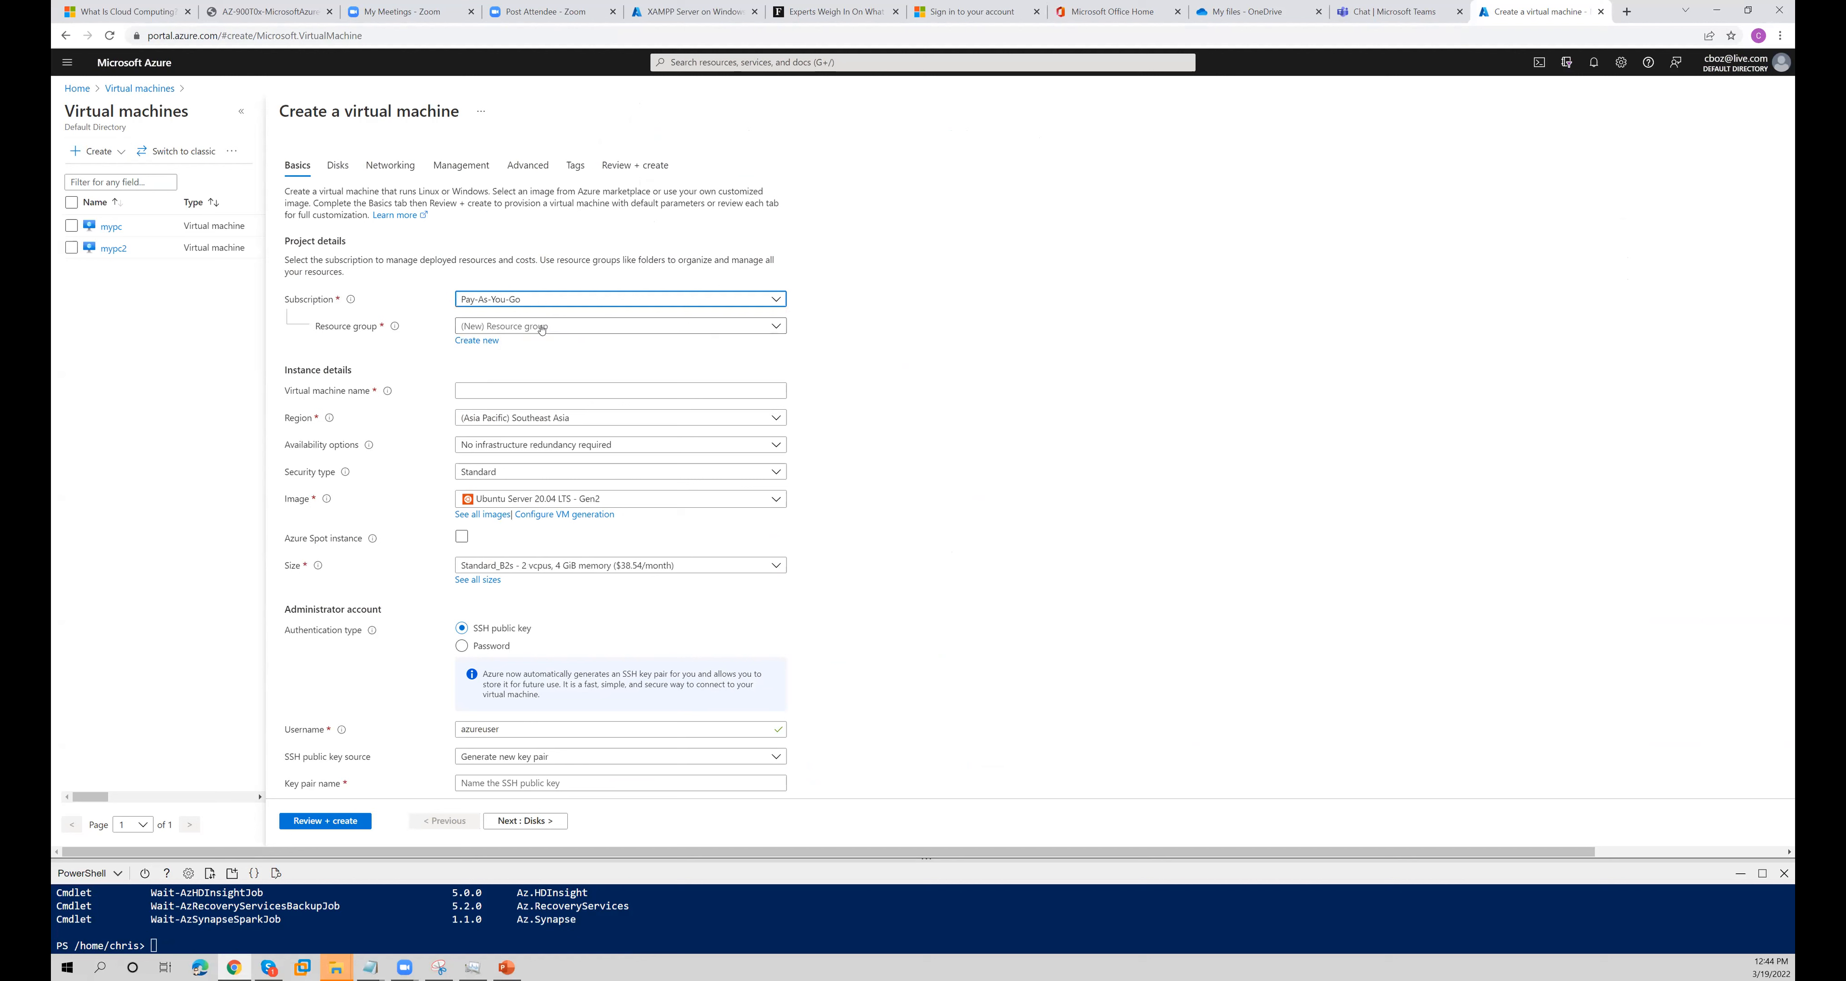
{"action": "left_click", "coordinate": [543, 330]}
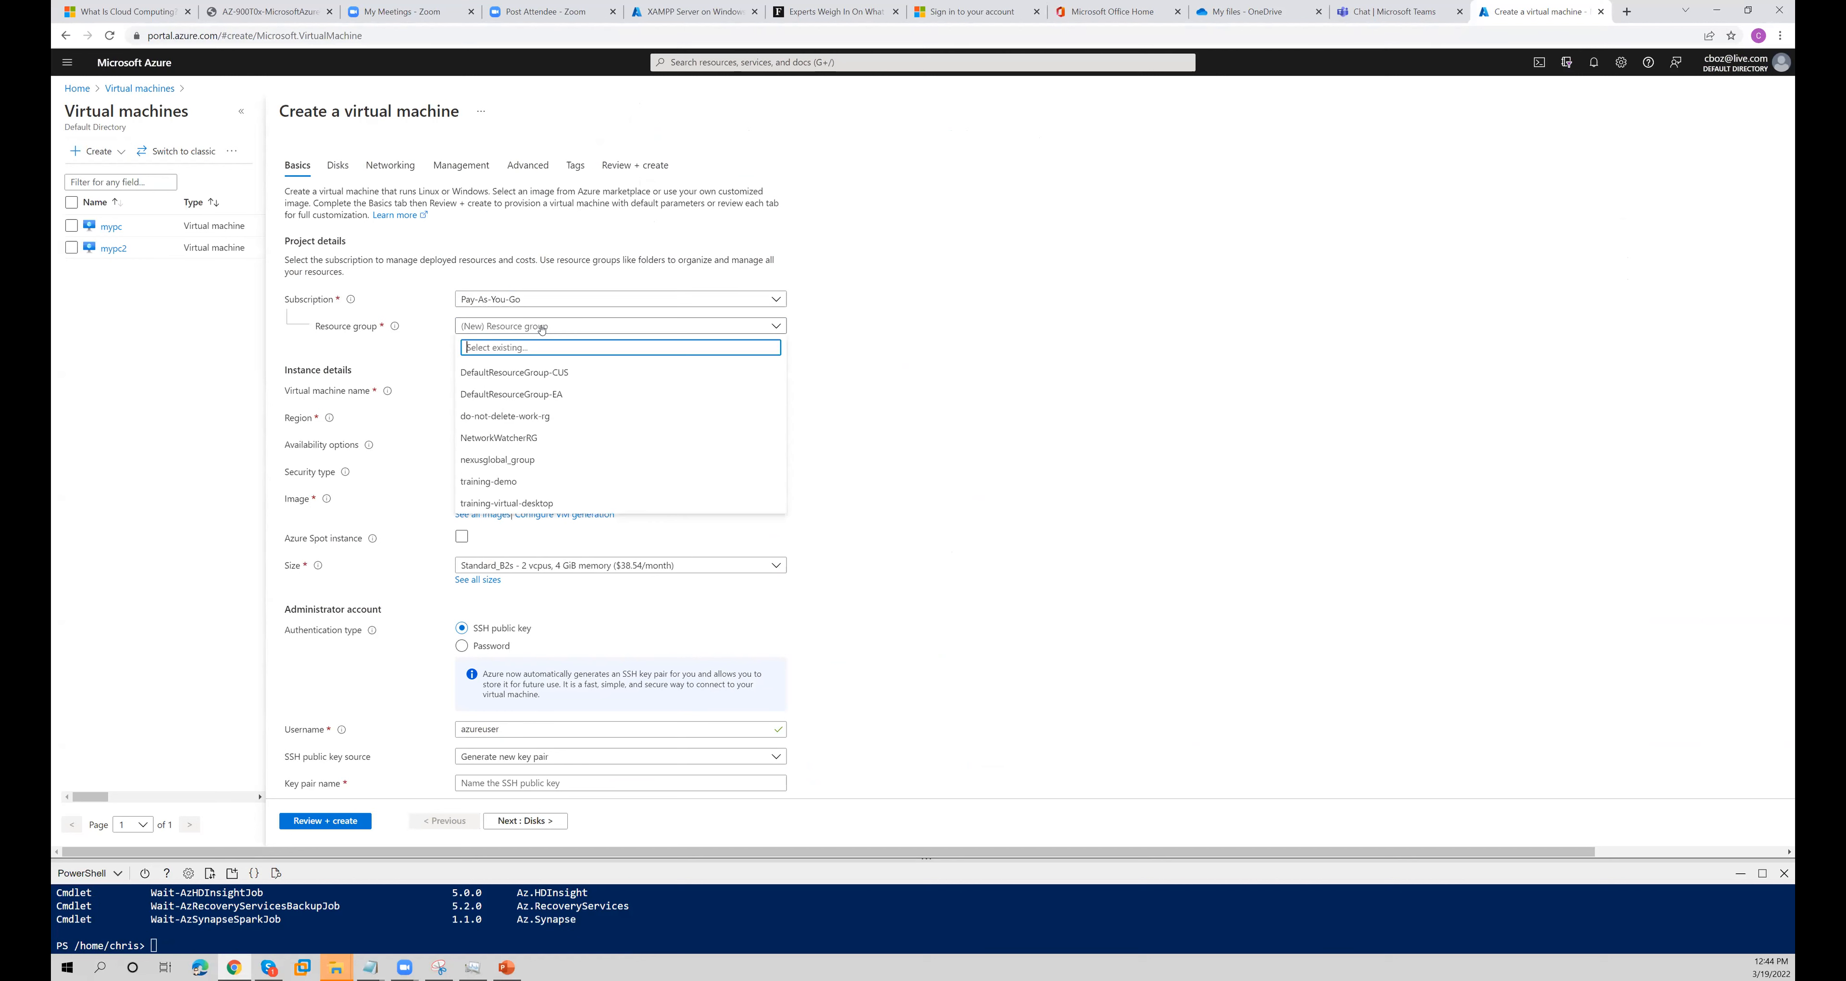
{"action": "left_click", "coordinate": [514, 488]}
- Name the virtual machine nexusserver1 and select (US) East US 2 as its region
{"action": "left_click", "coordinate": [522, 393]}
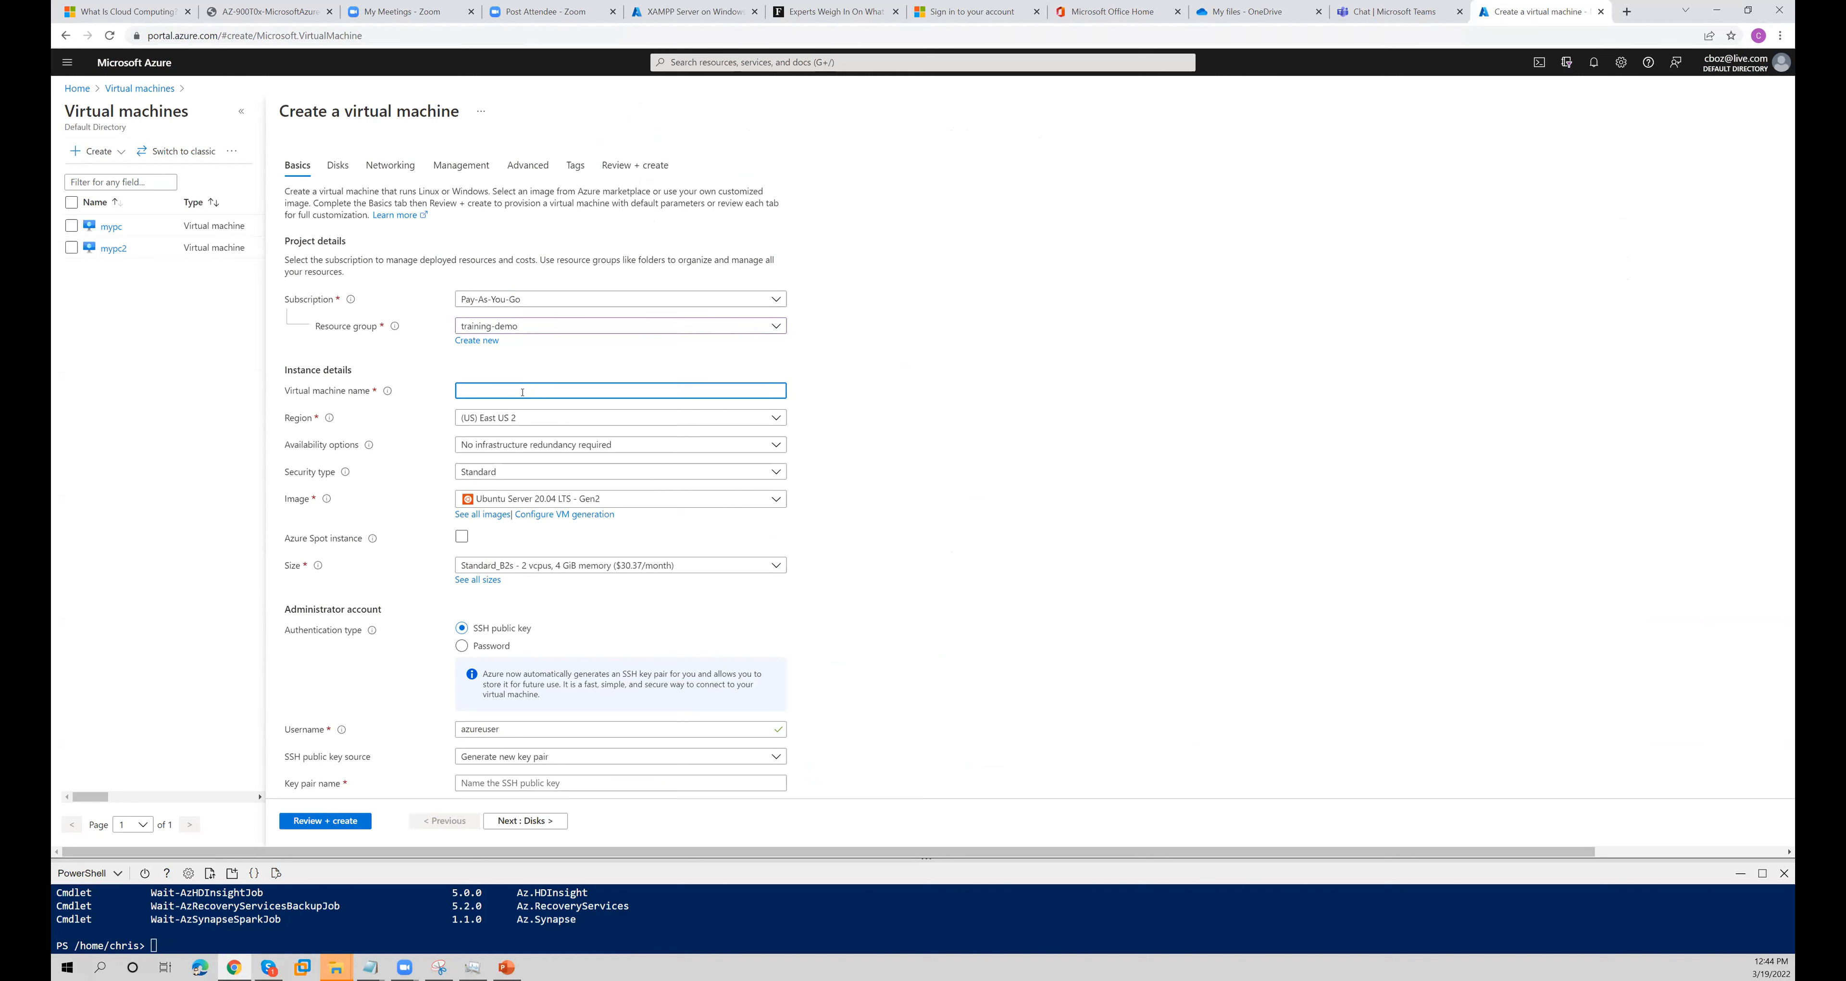
{"action": "type", "text": "nexusserver1"}
{"action": "left_click", "coordinate": [519, 422]}
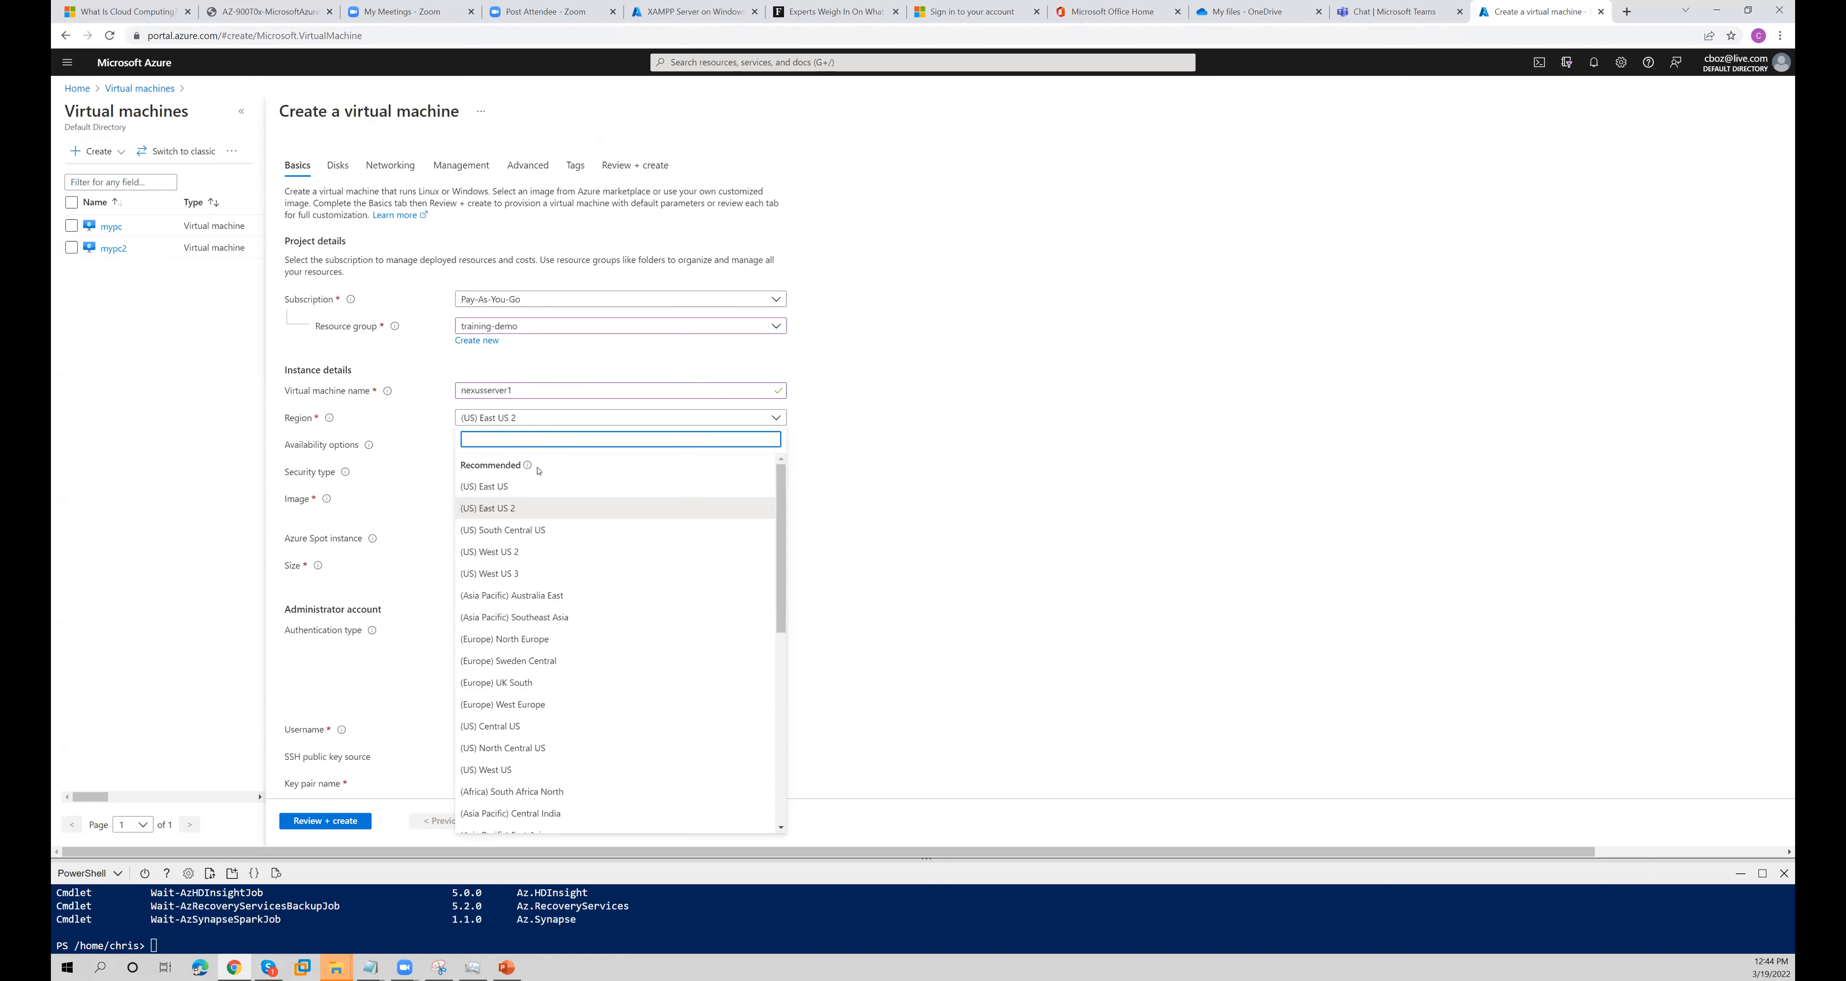
{"action": "left_click", "coordinate": [515, 508]}
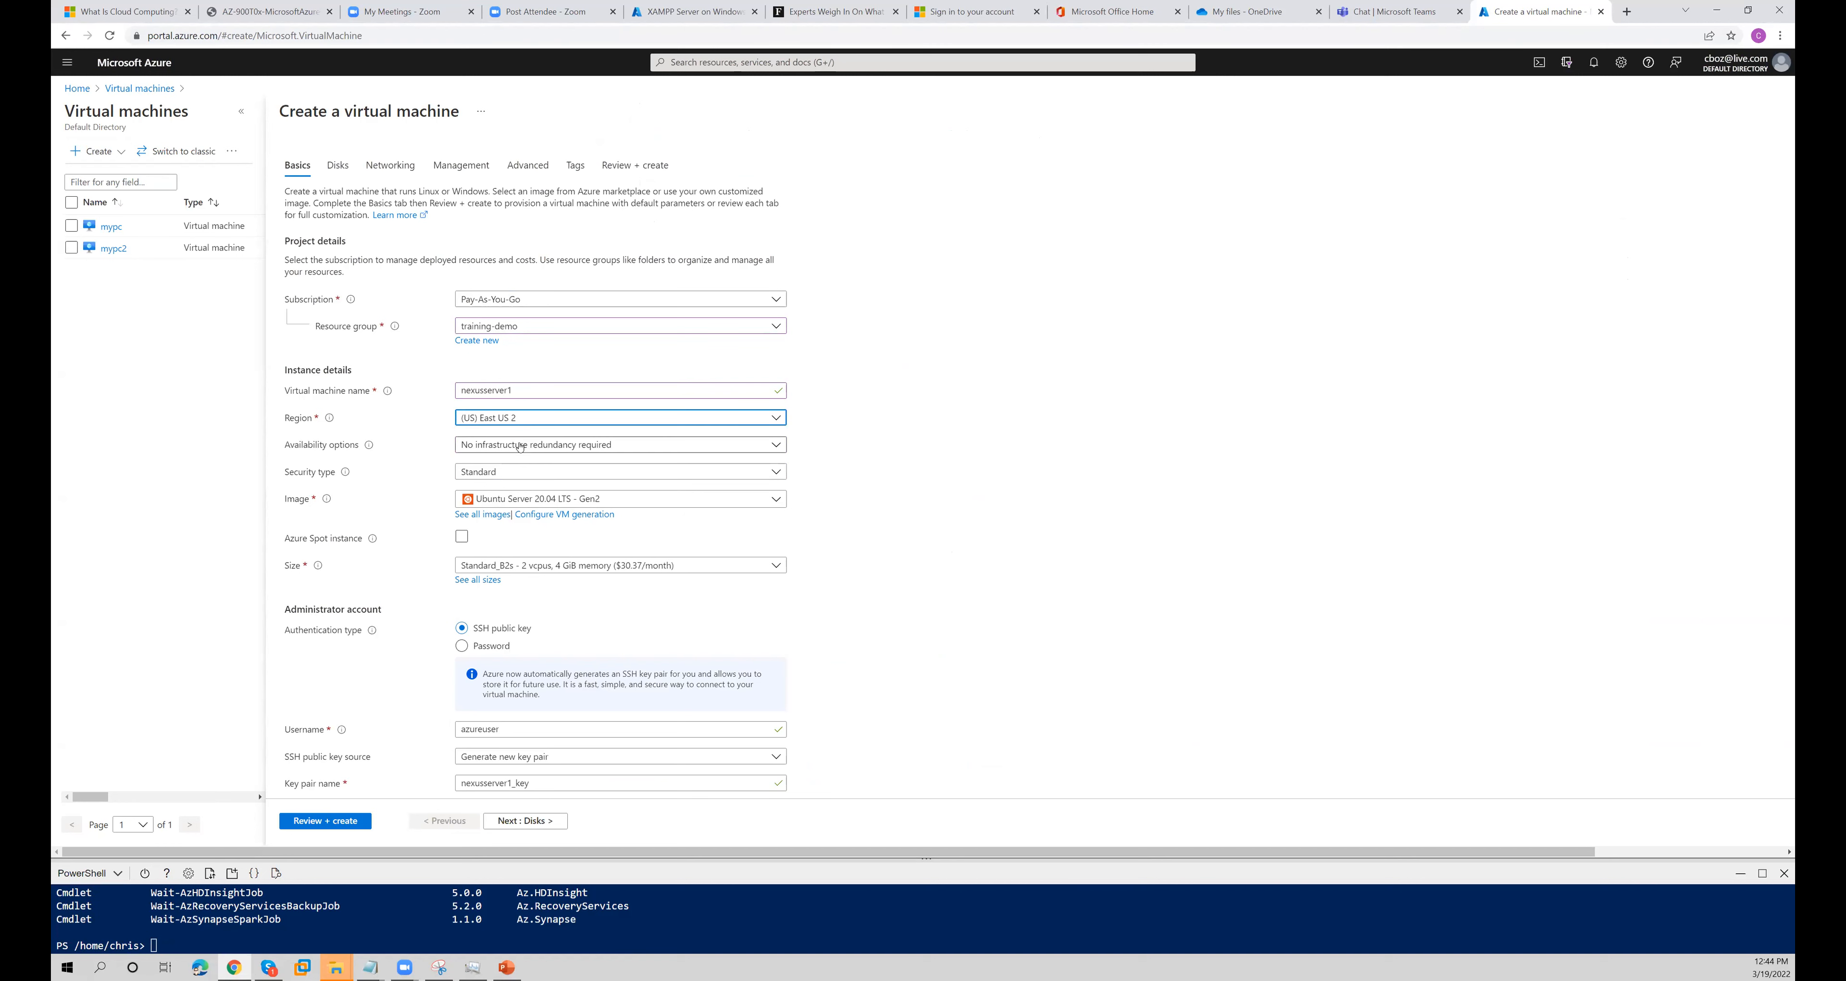
- Try Availability zone as the availability option and view the selectable zones without choosing one
{"action": "left_click", "coordinate": [521, 445]}
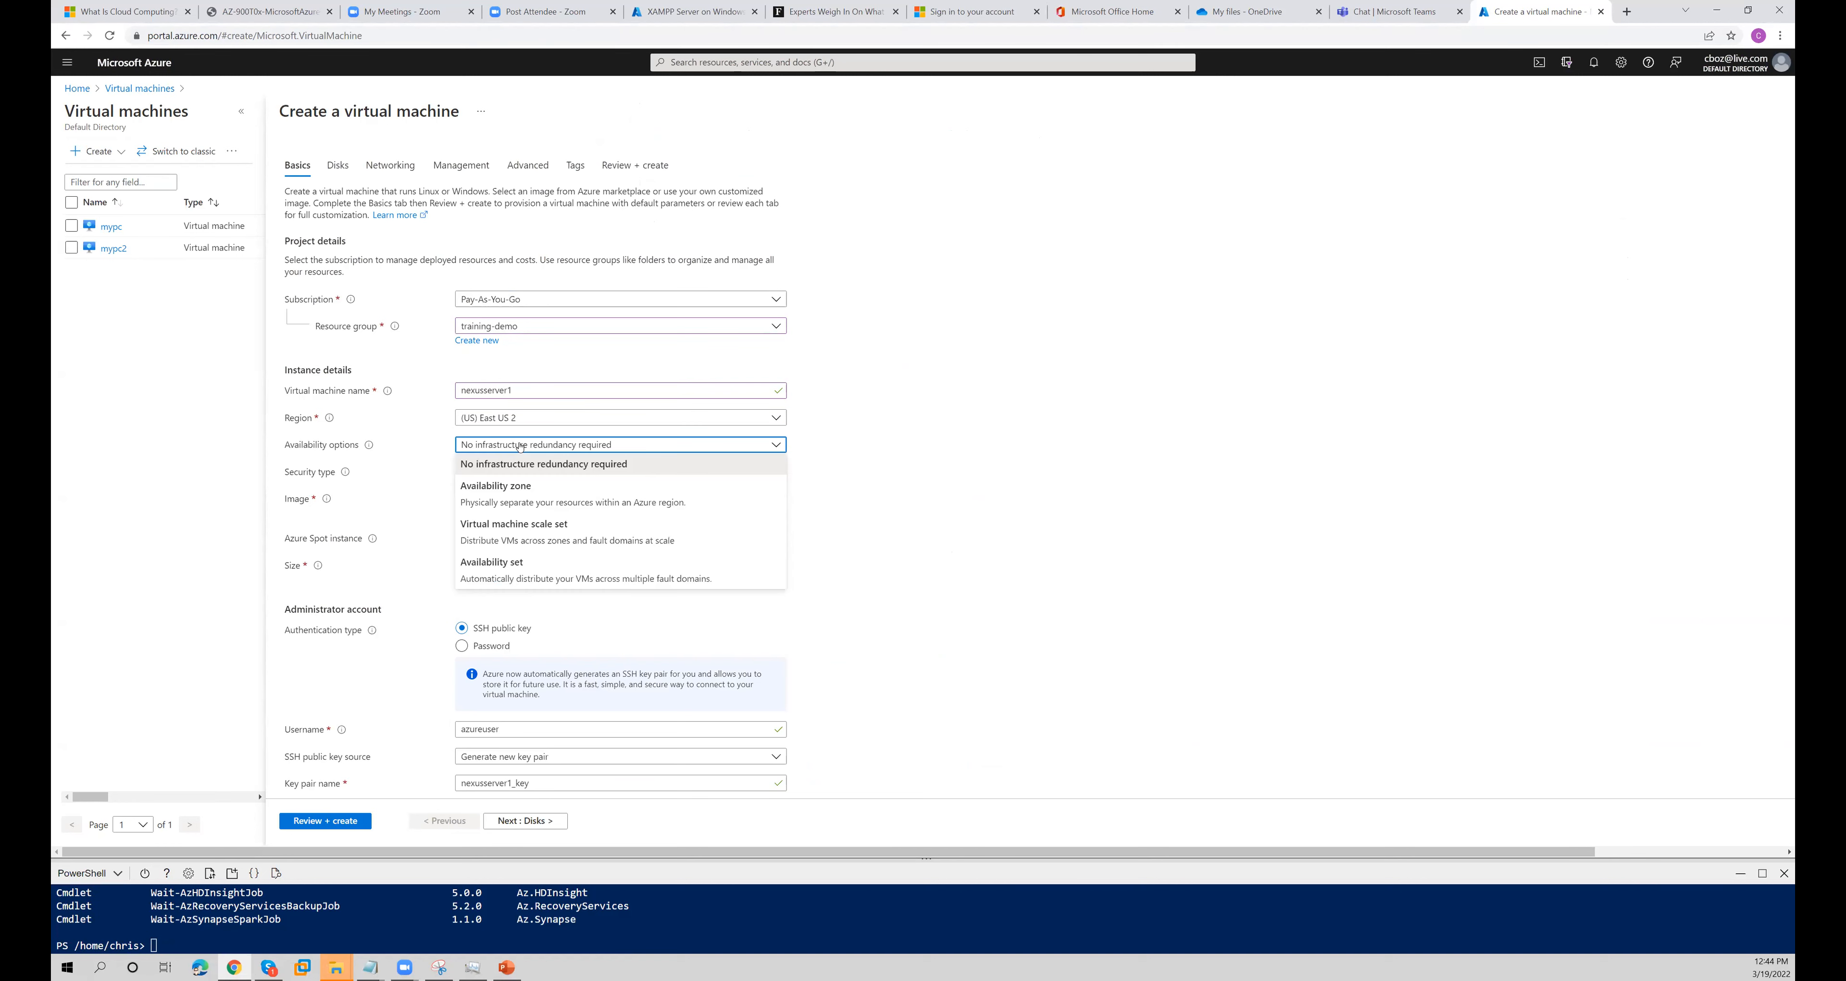
{"action": "left_click", "coordinate": [529, 493]}
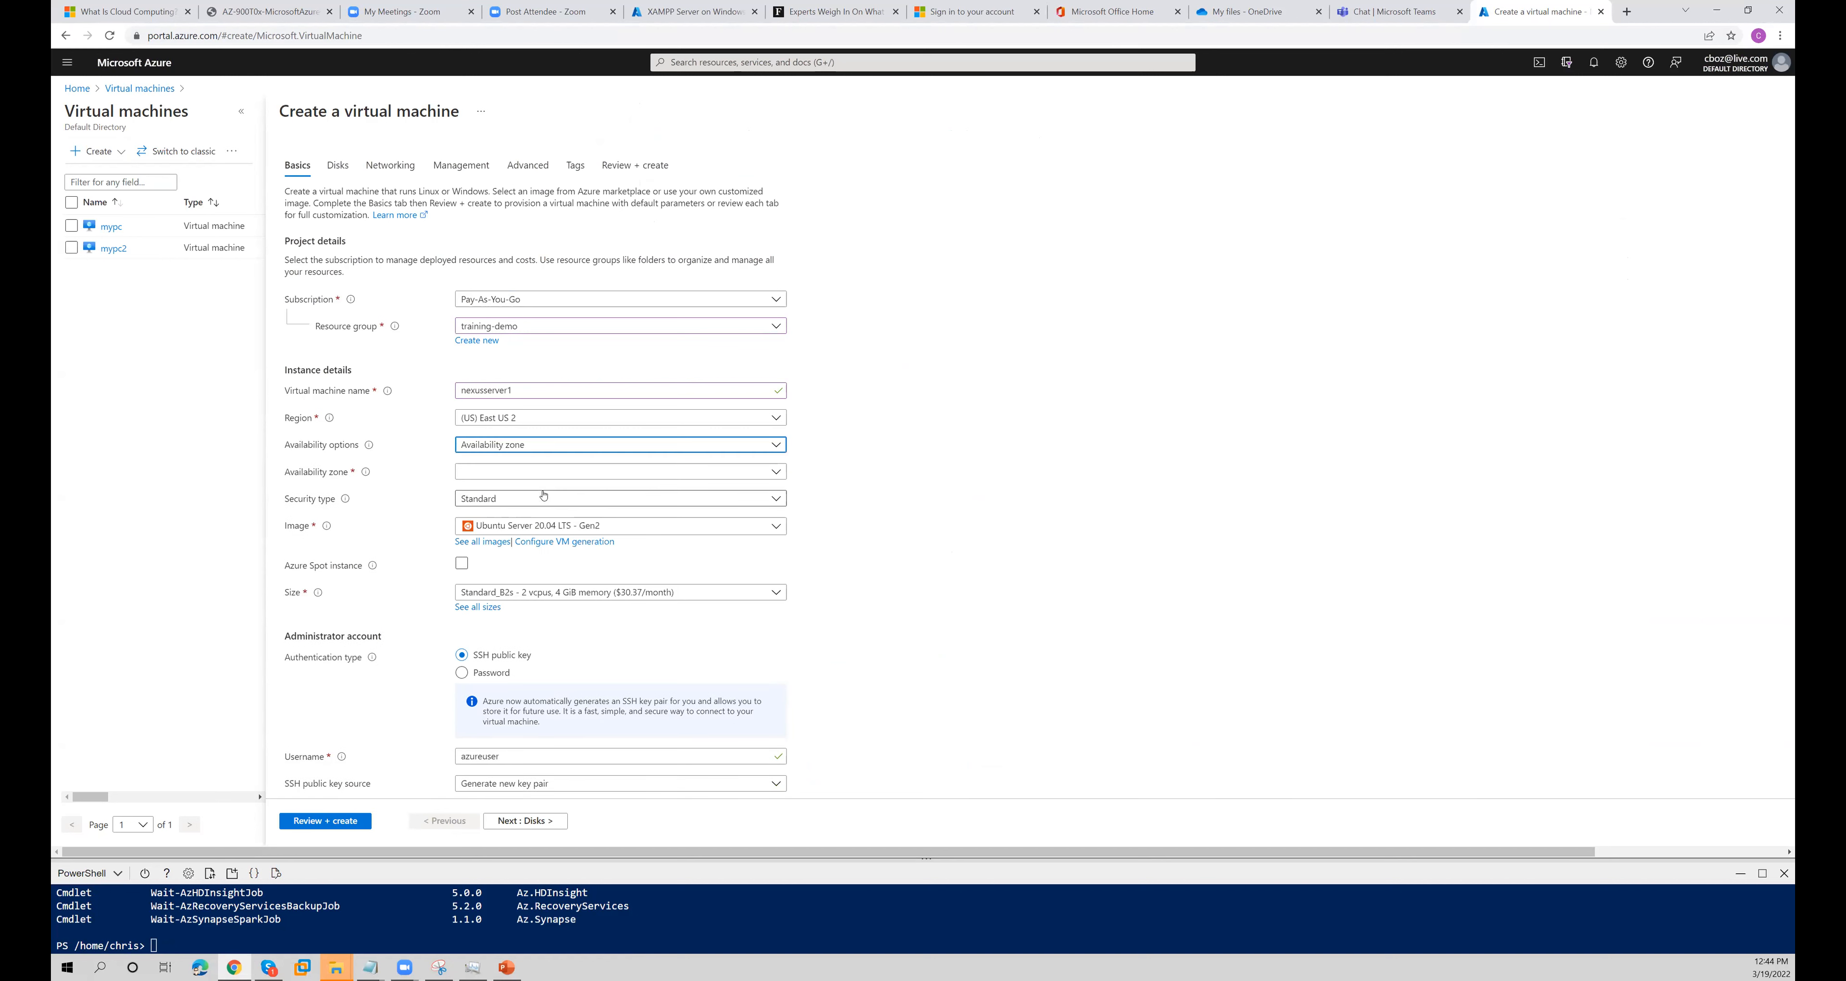
{"action": "left_click", "coordinate": [553, 473]}
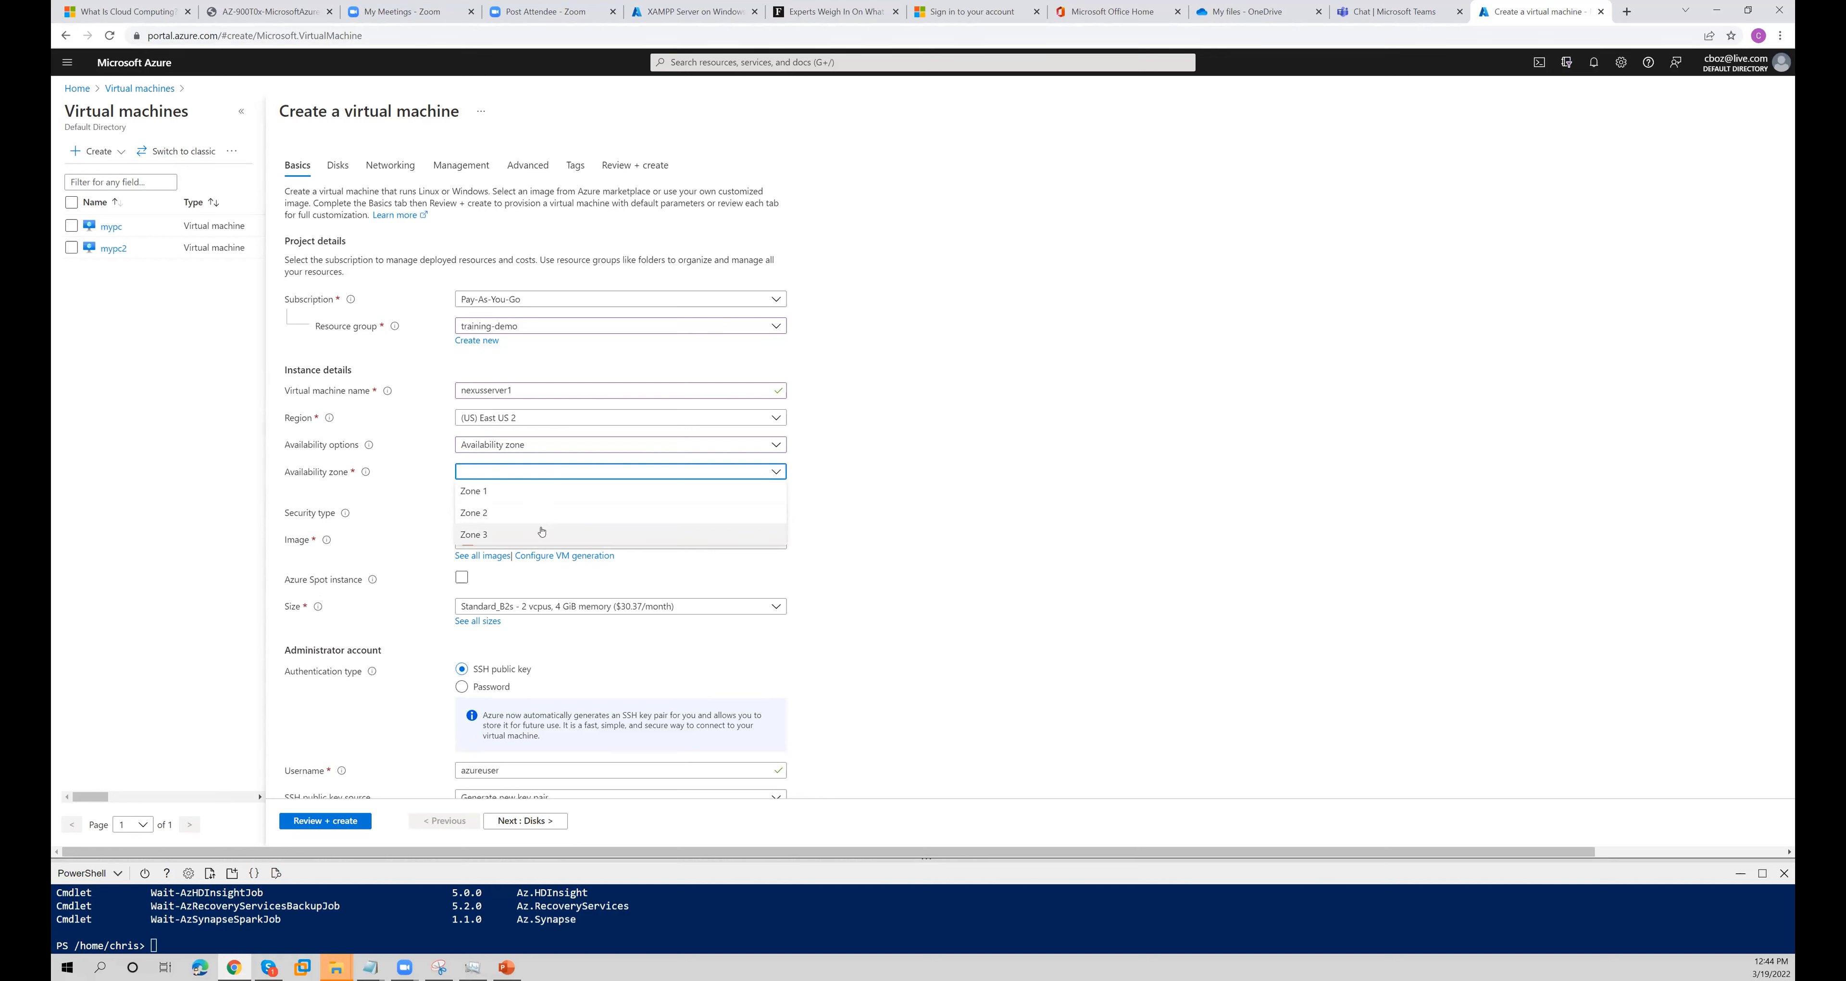
{"action": "left_click", "coordinate": [902, 479]}
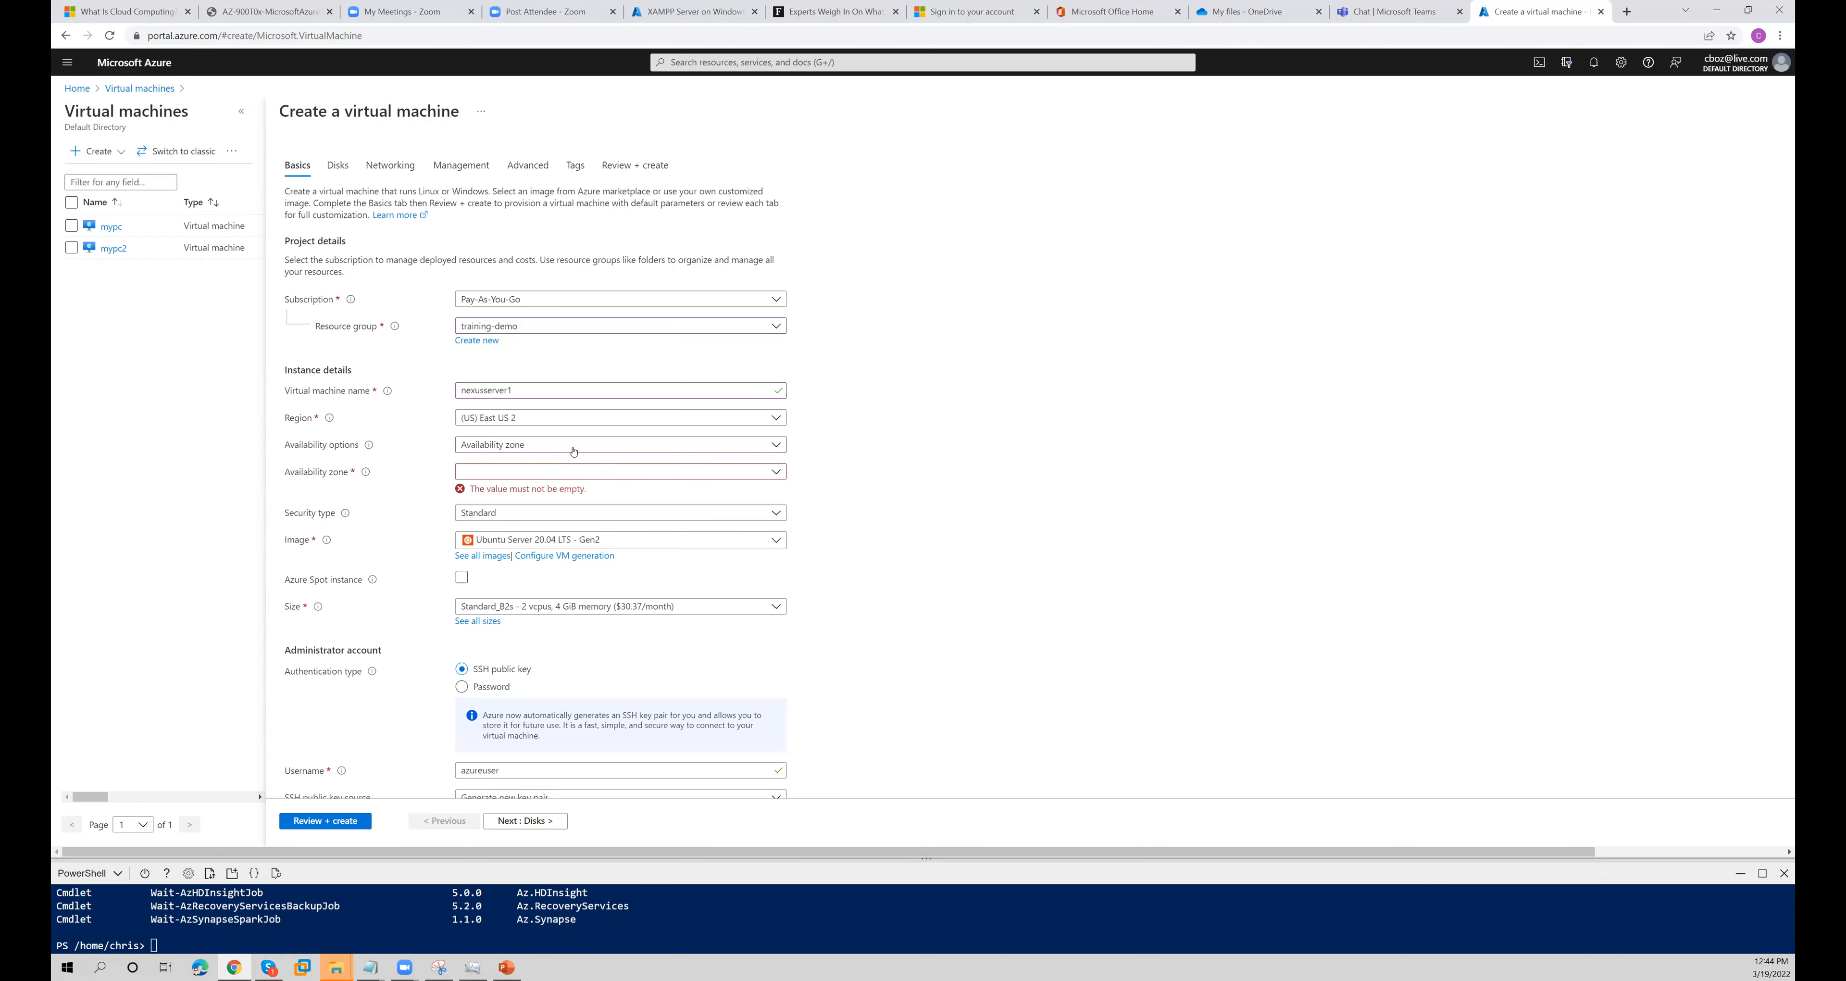
- Try Virtual machine scale set as the availability option, and return it to No infrastructure redundancy required
{"action": "left_click", "coordinate": [574, 451]}
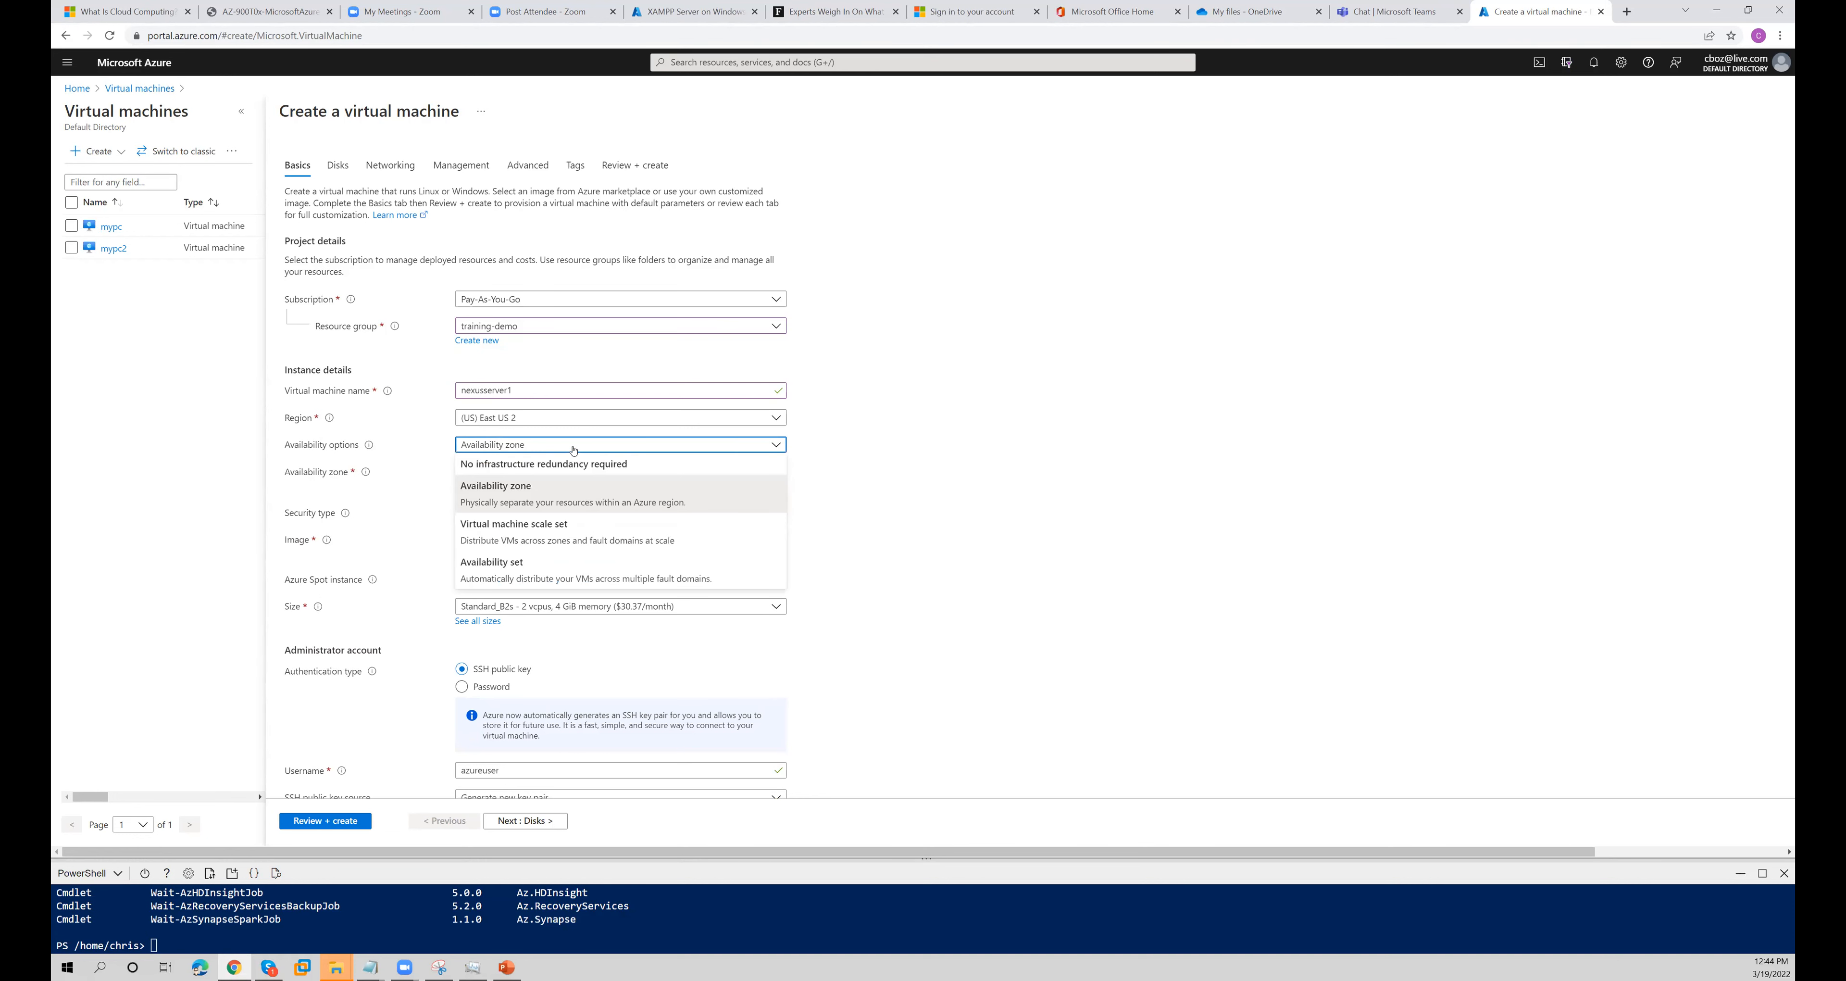
{"action": "left_click", "coordinate": [565, 531]}
{"action": "left_click", "coordinate": [571, 477]}
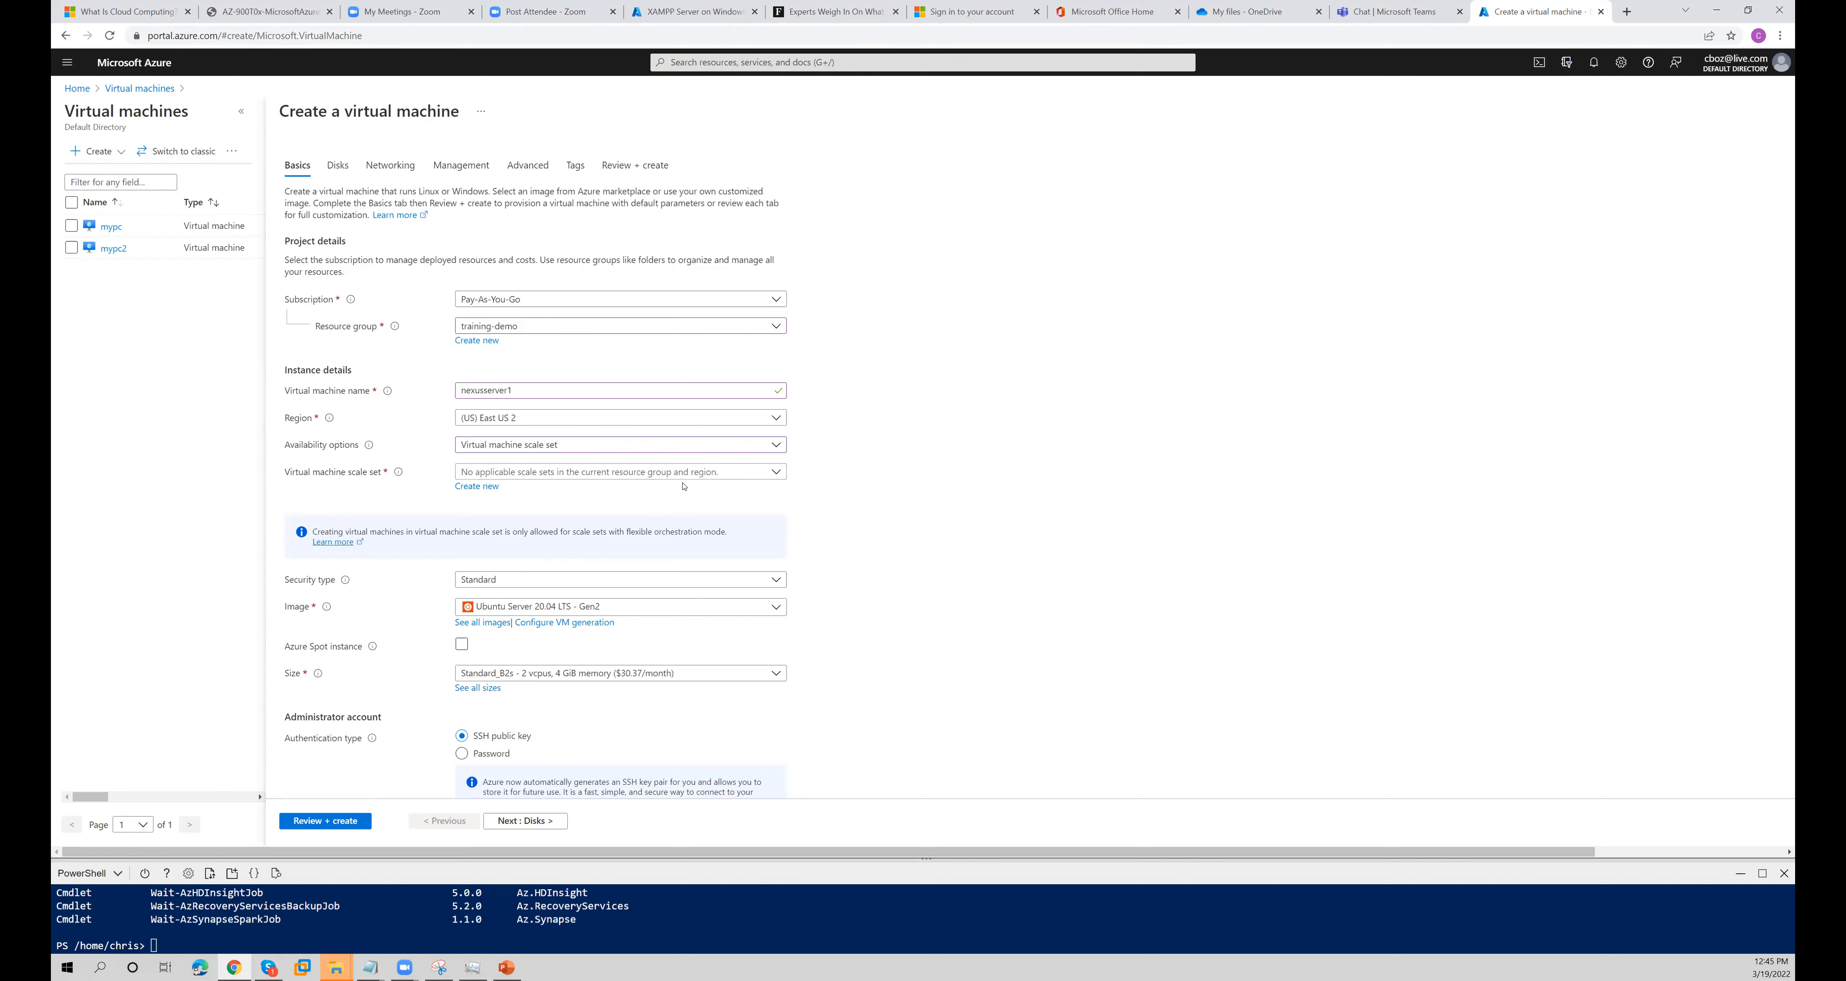
{"action": "left_click", "coordinate": [686, 445]}
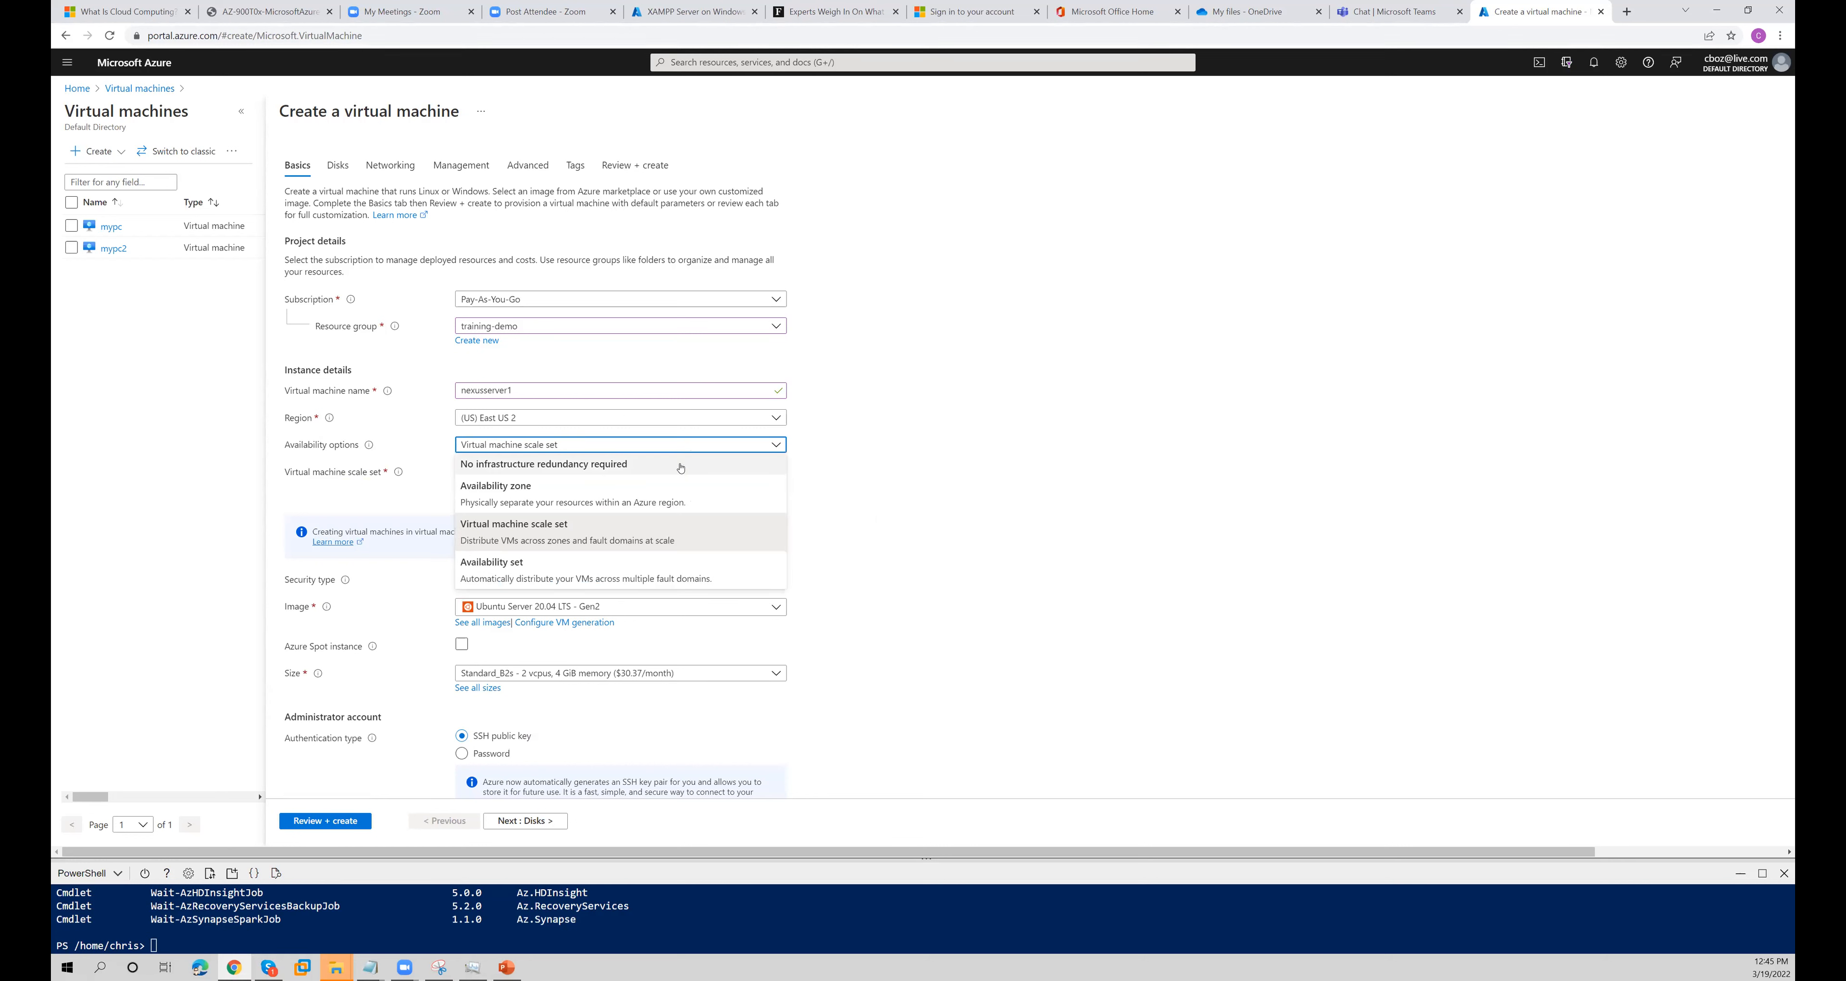
{"action": "left_click", "coordinate": [681, 464]}
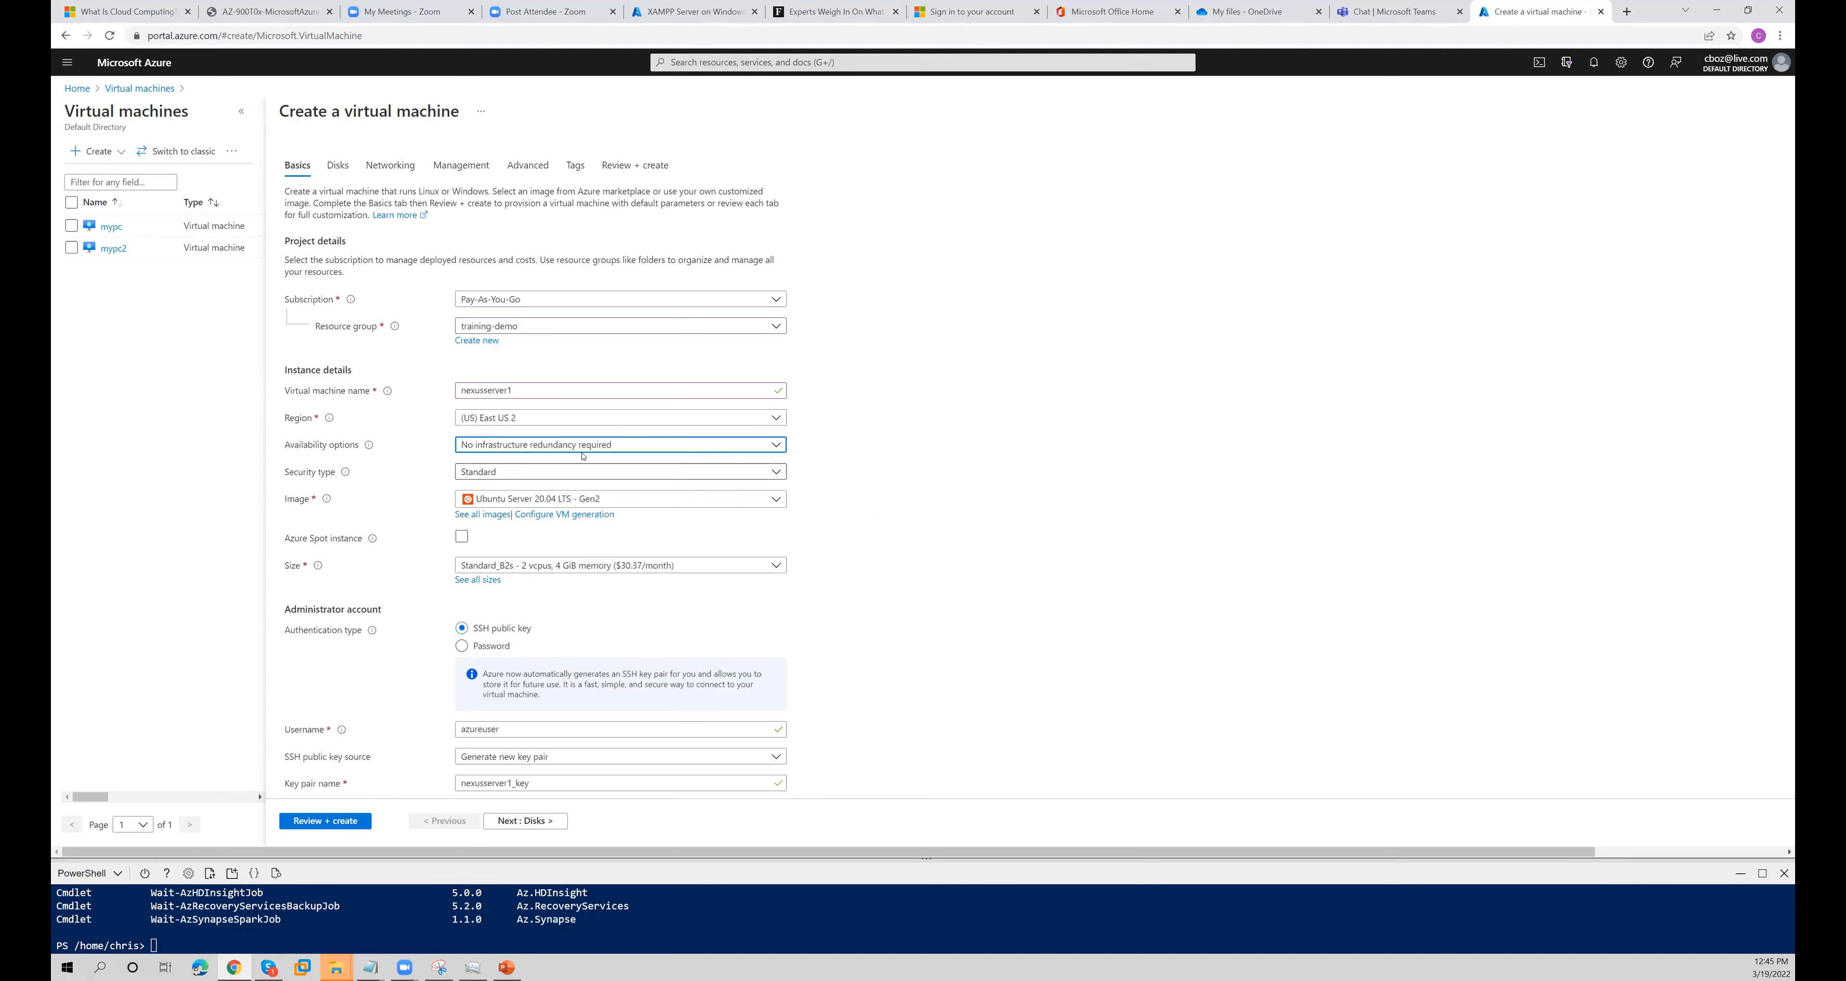
- Review the security type description, try Trusted launch virtual machines with its security features, and return the type to Standard
{"action": "left_click", "coordinate": [599, 473]}
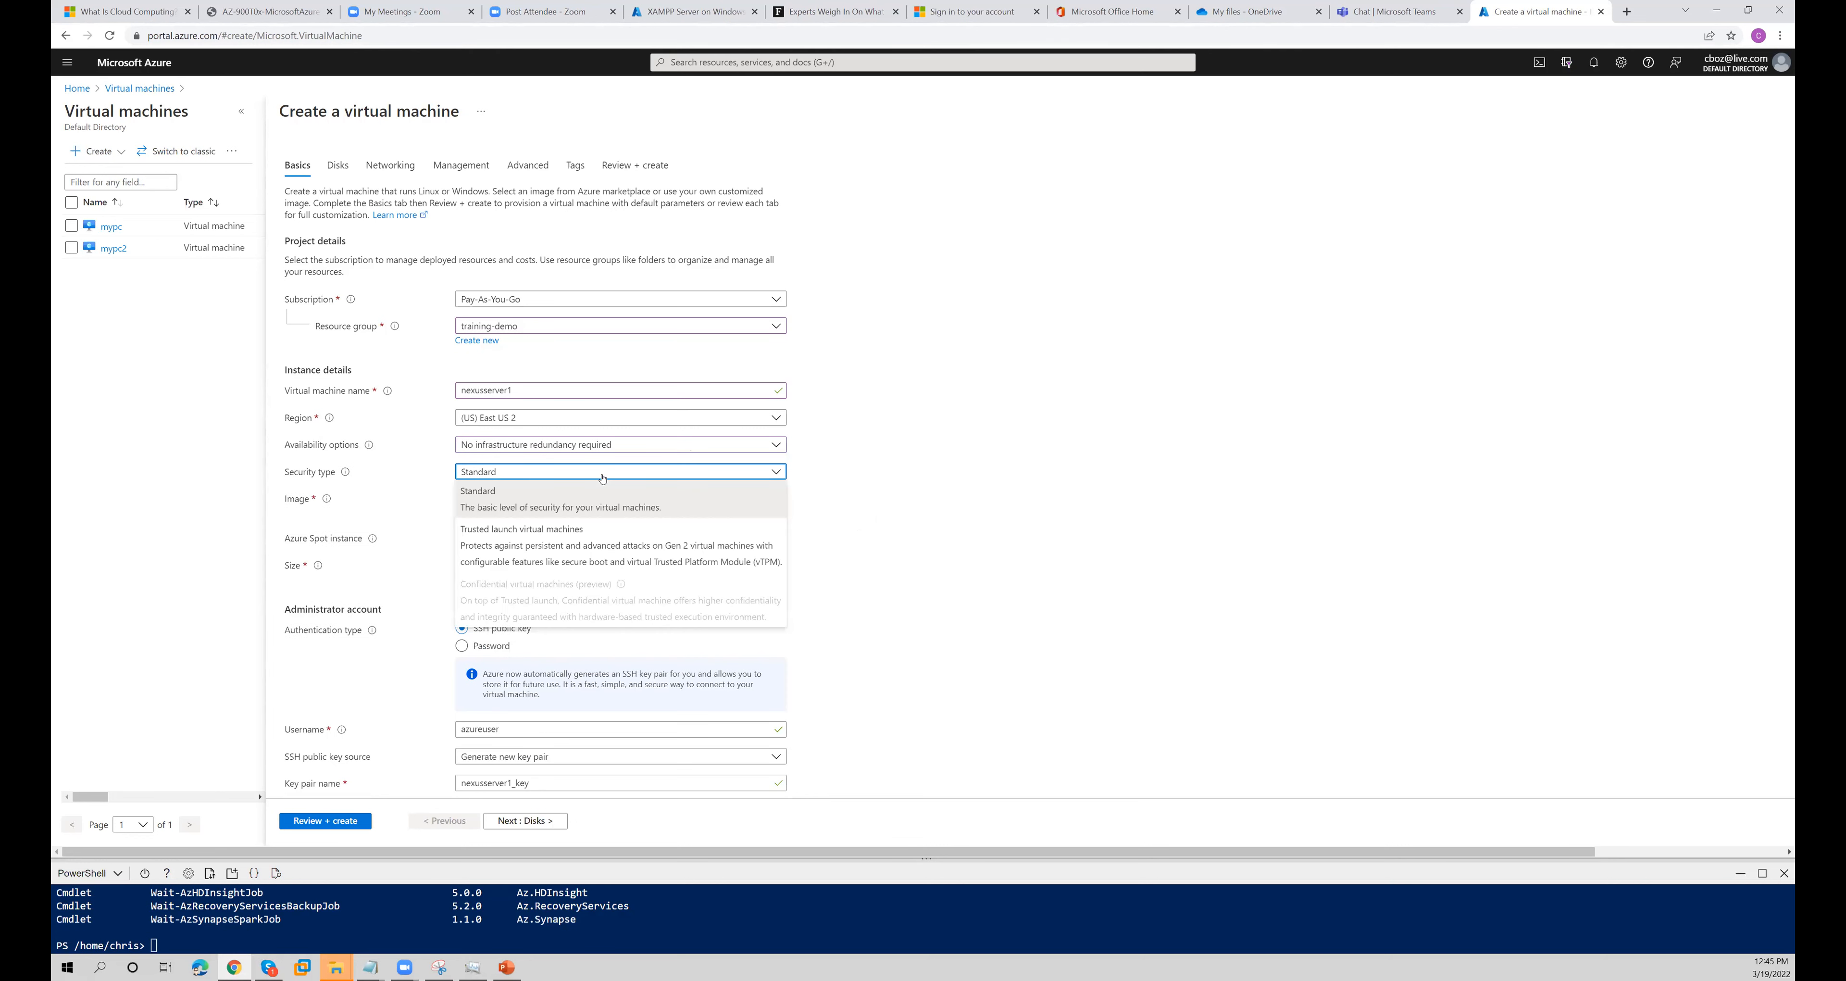
{"action": "left_click", "coordinate": [590, 504]}
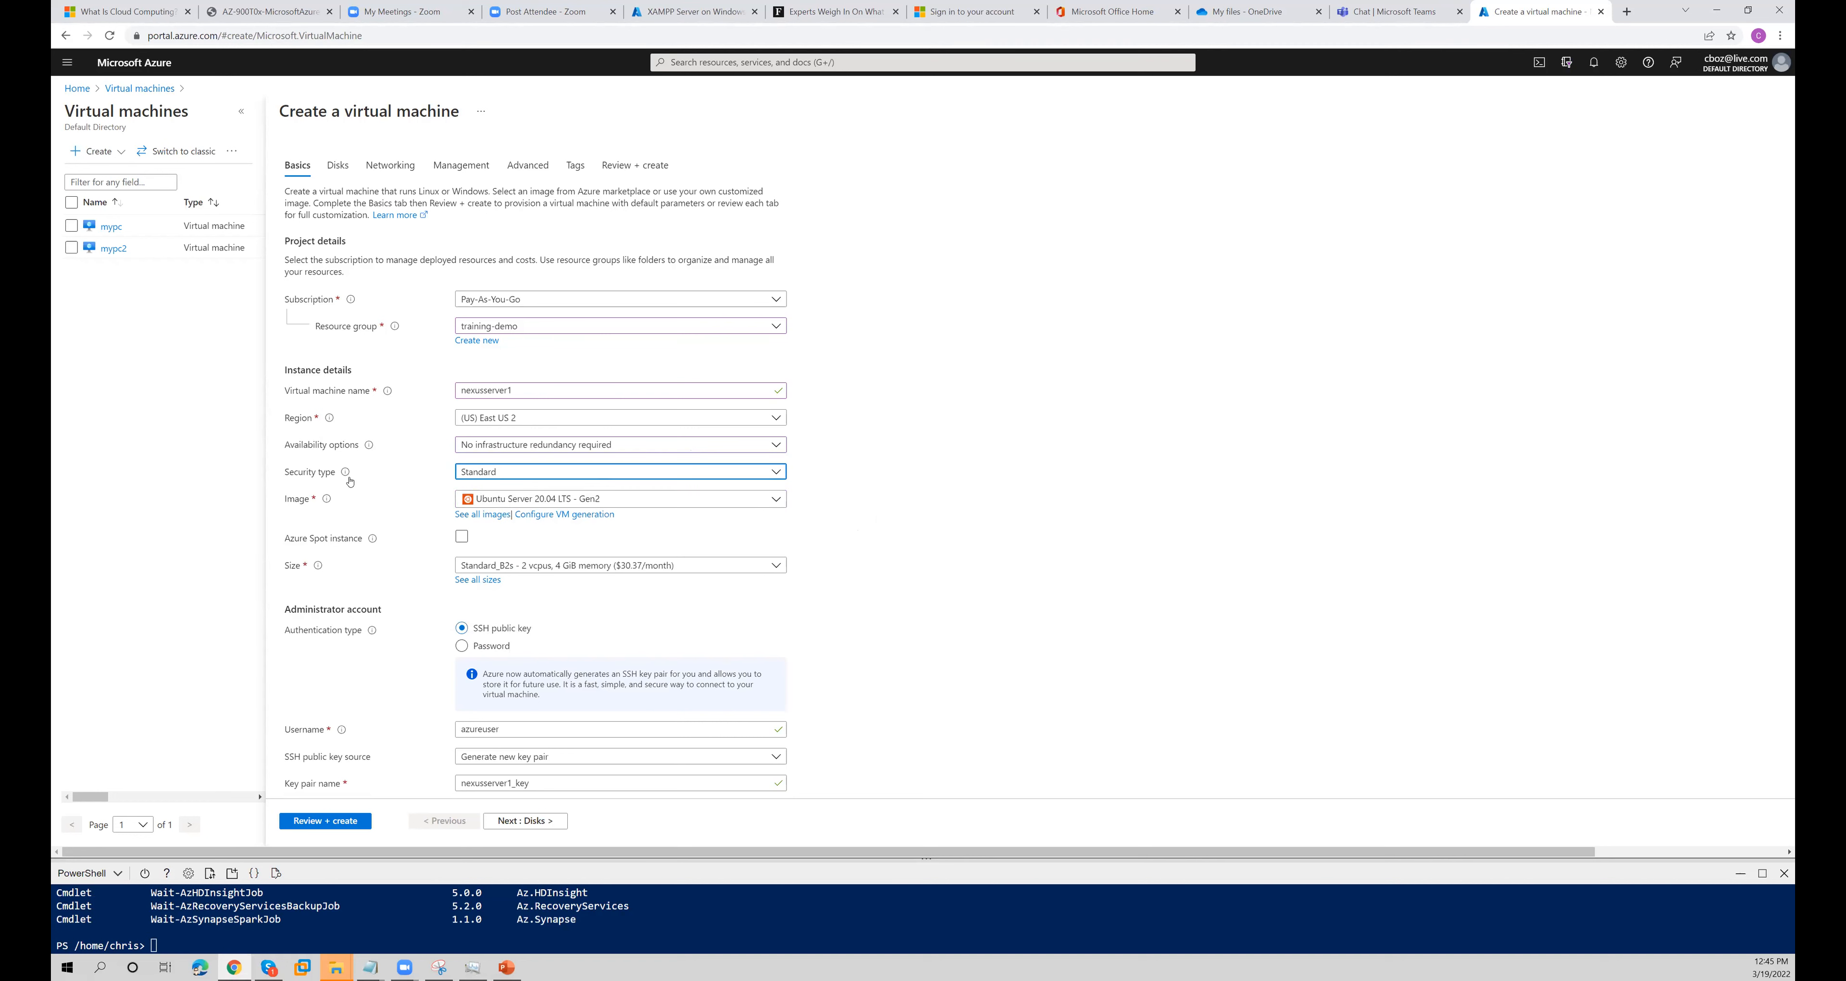
{"action": "mouse_move", "coordinate": [344, 476]}
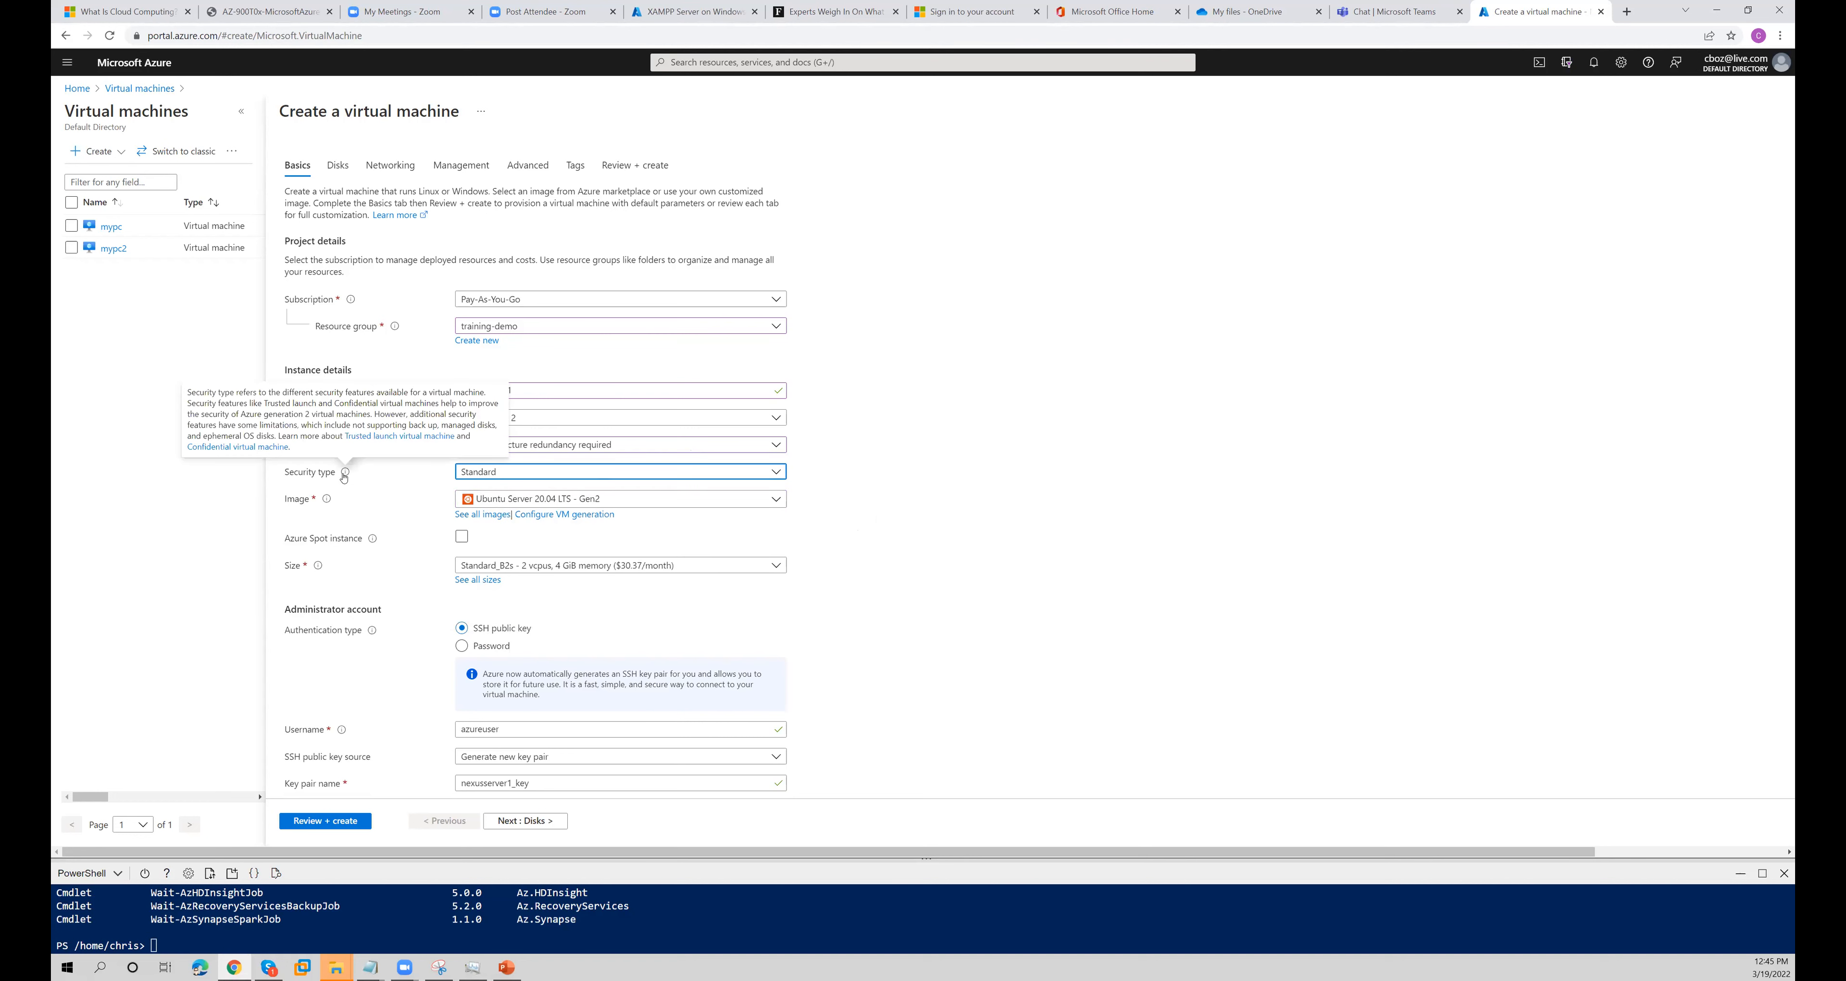
{"action": "left_click", "coordinate": [501, 474]}
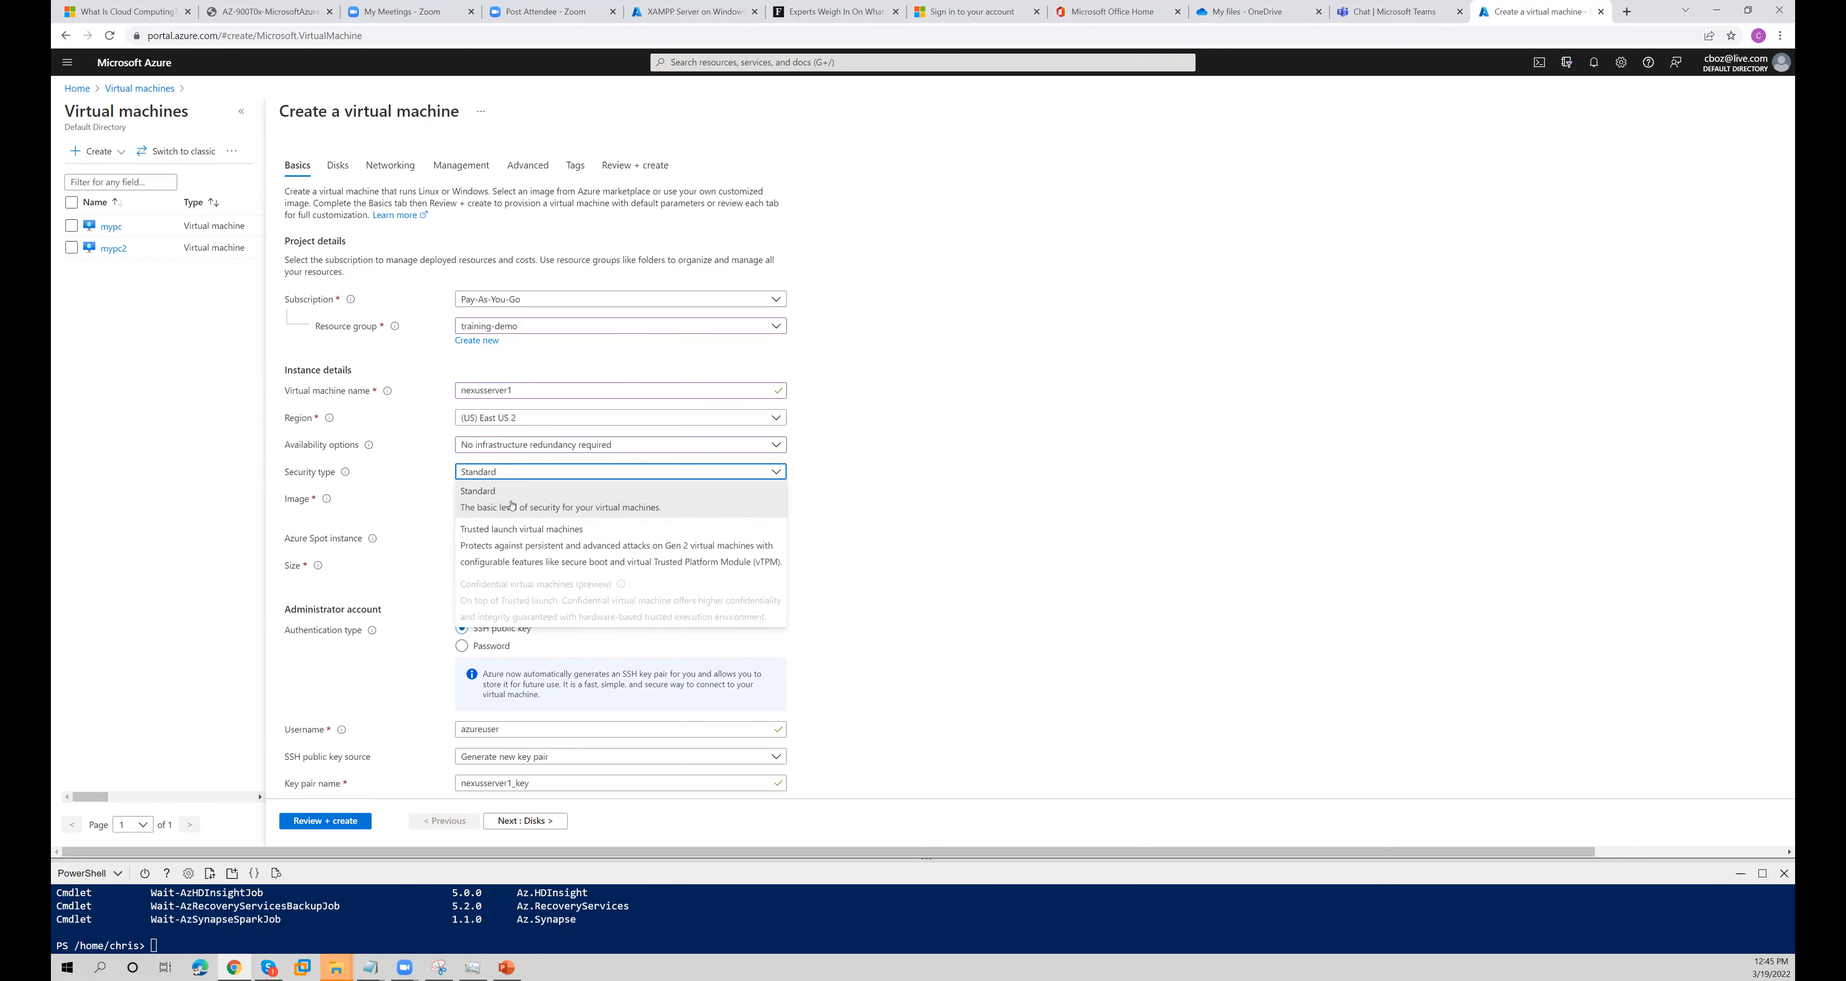
{"action": "left_click", "coordinate": [595, 558]}
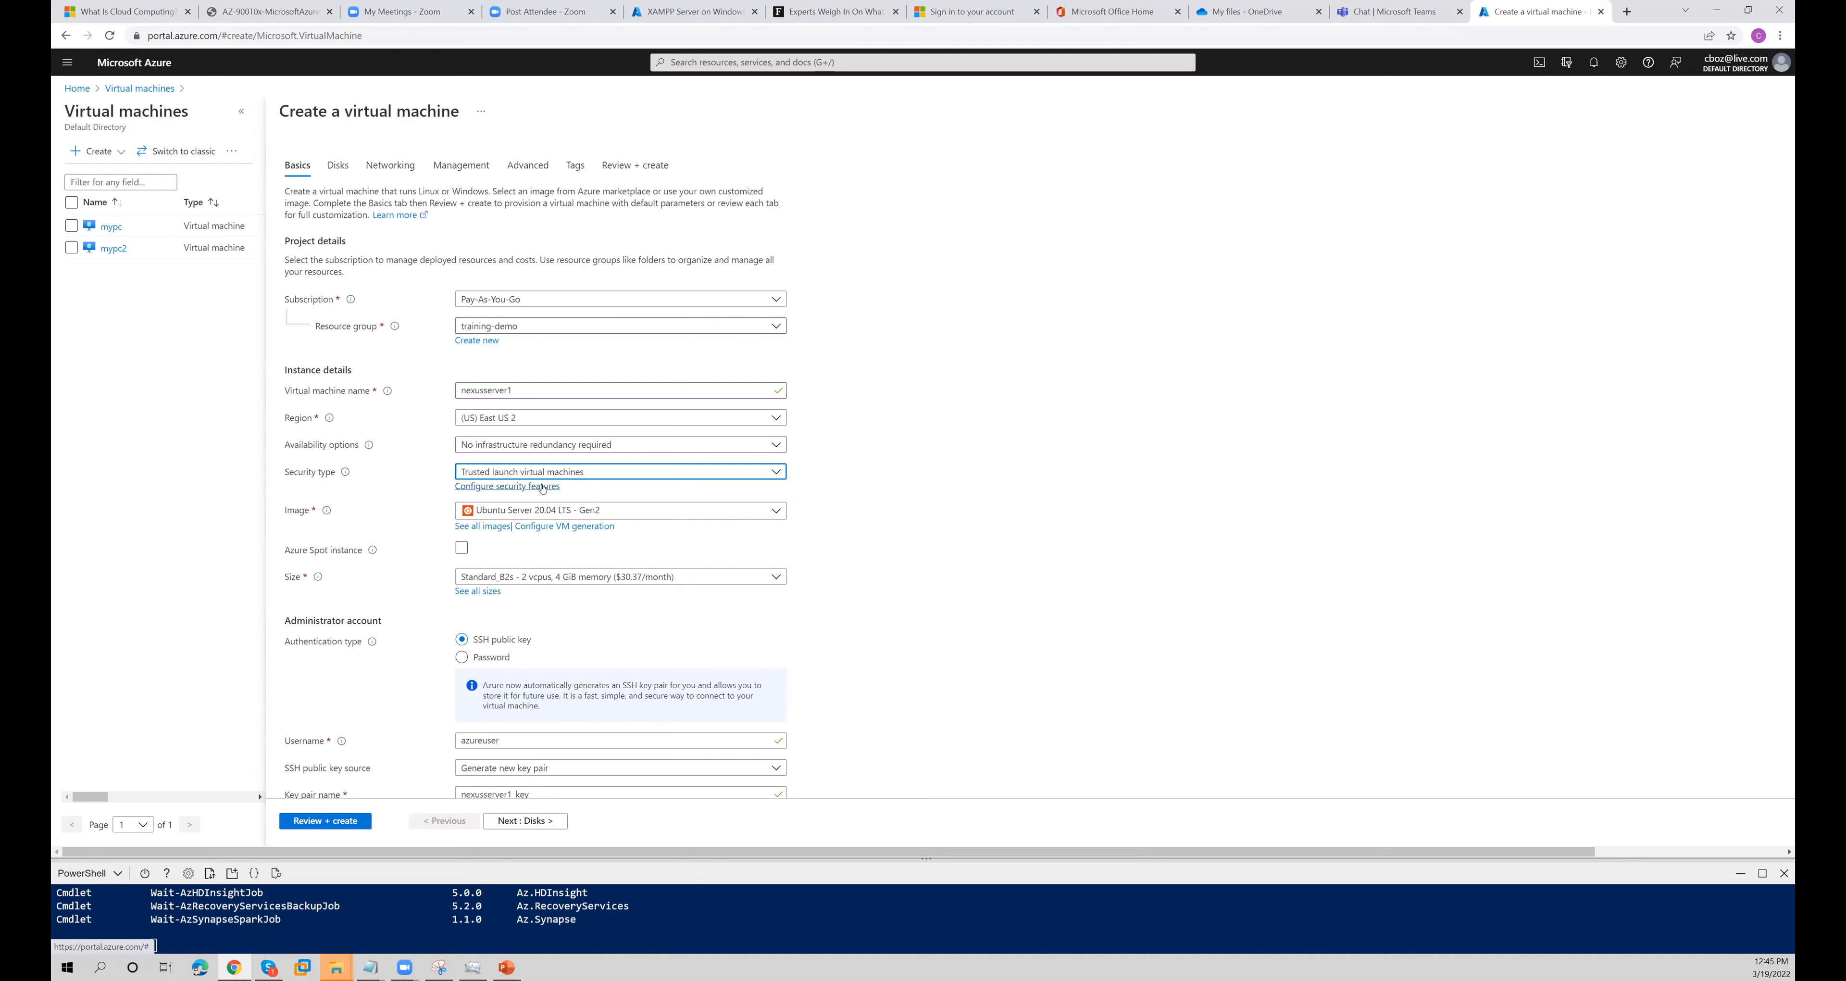
{"action": "left_click", "coordinate": [543, 488]}
{"action": "left_click", "coordinate": [570, 577]}
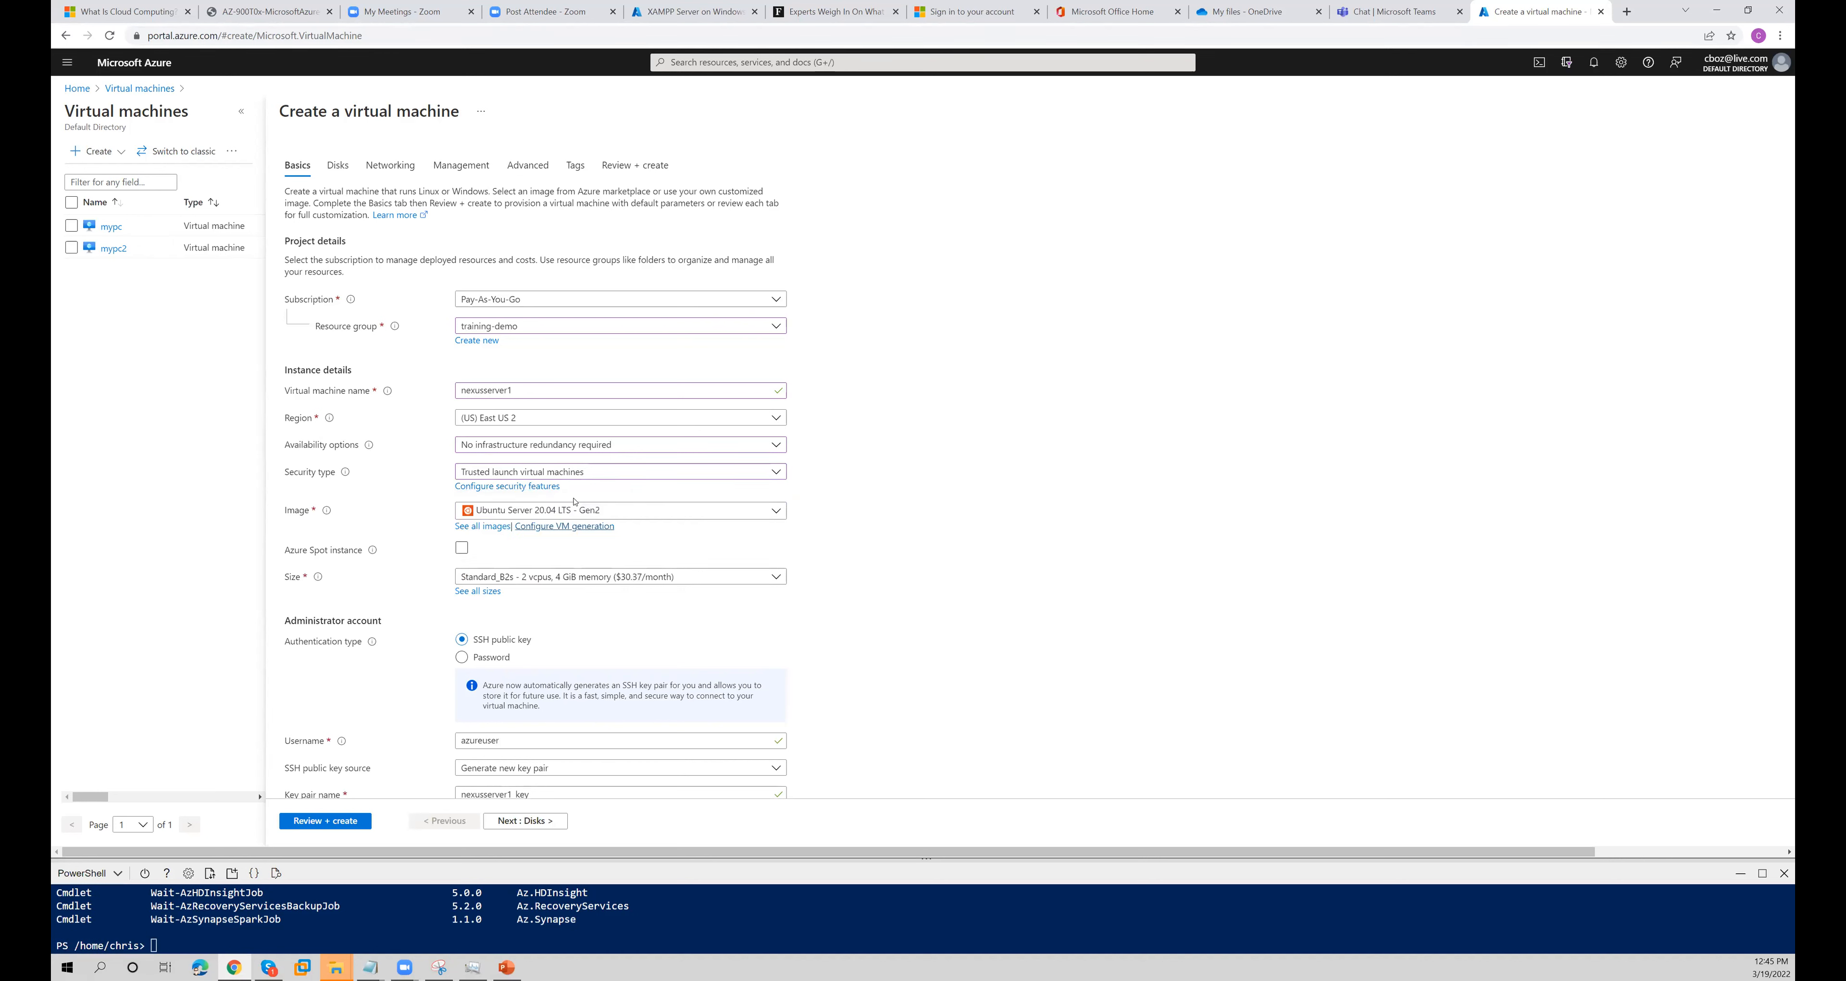
{"action": "left_click", "coordinate": [579, 473]}
{"action": "left_click", "coordinate": [581, 490]}
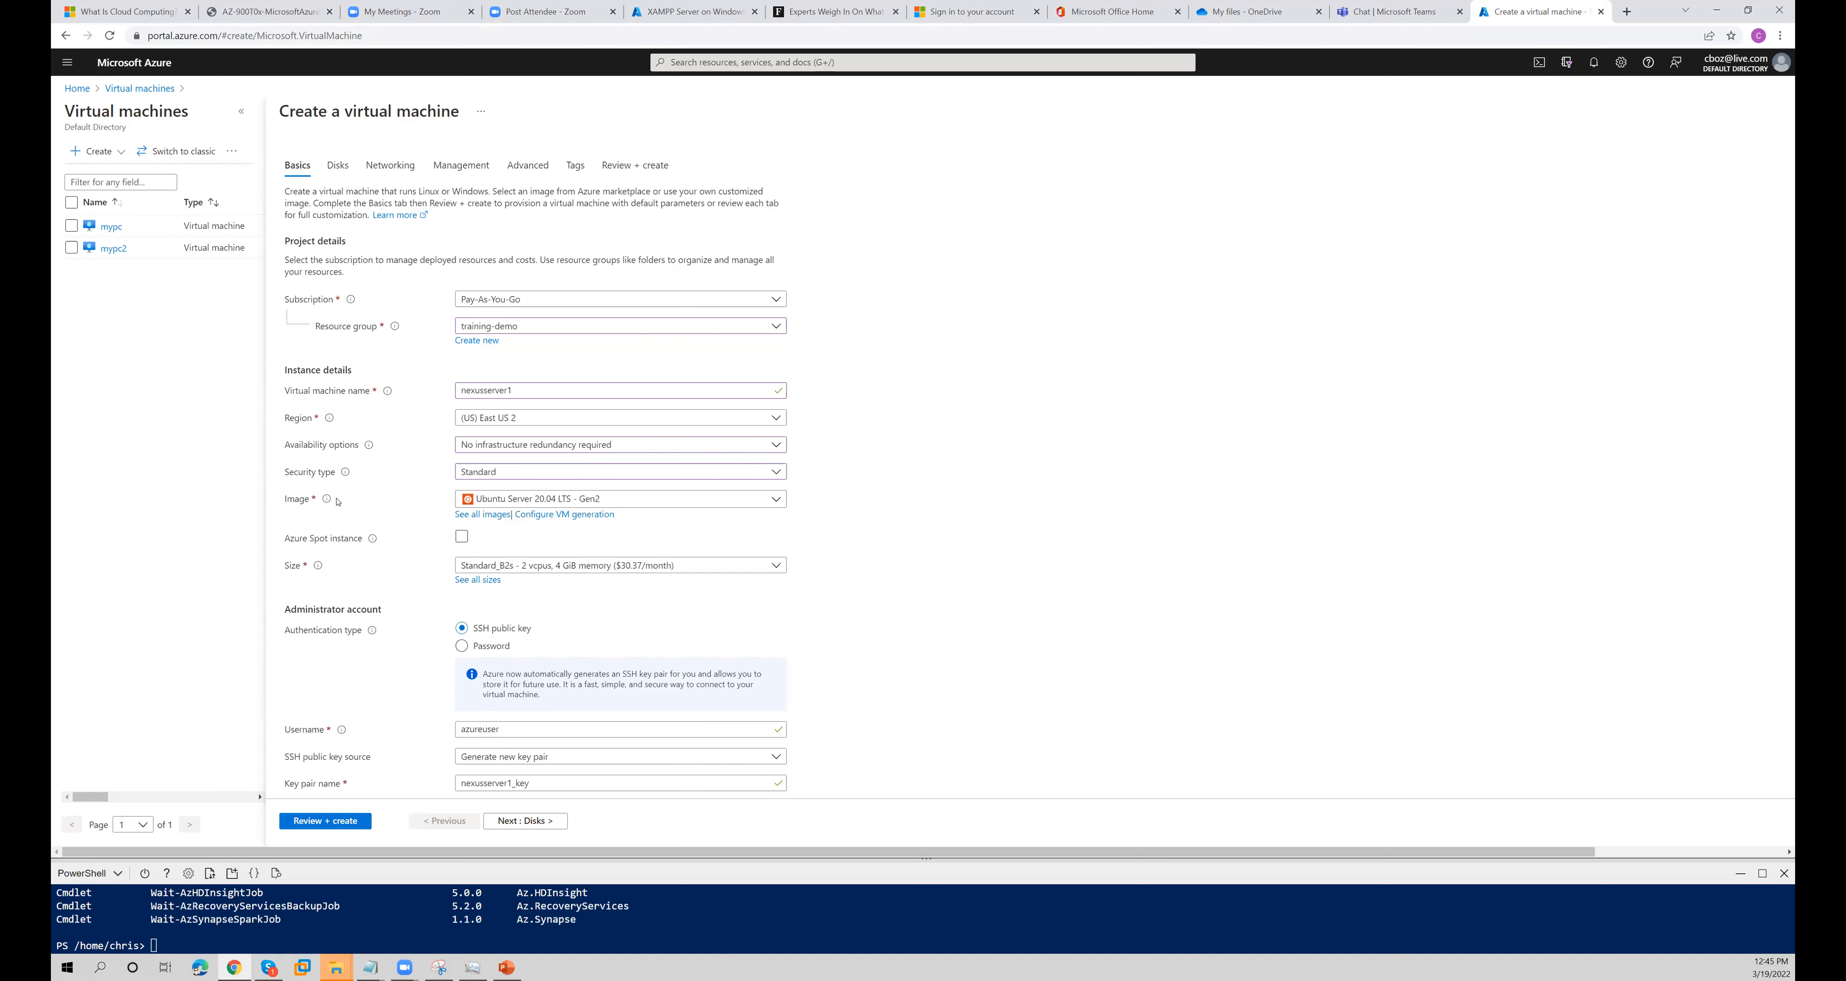
- Review the marketplace images and select Windows Server 2019 Datacenter - Gen2 as the virtual machine's image
{"action": "left_click", "coordinate": [653, 501]}
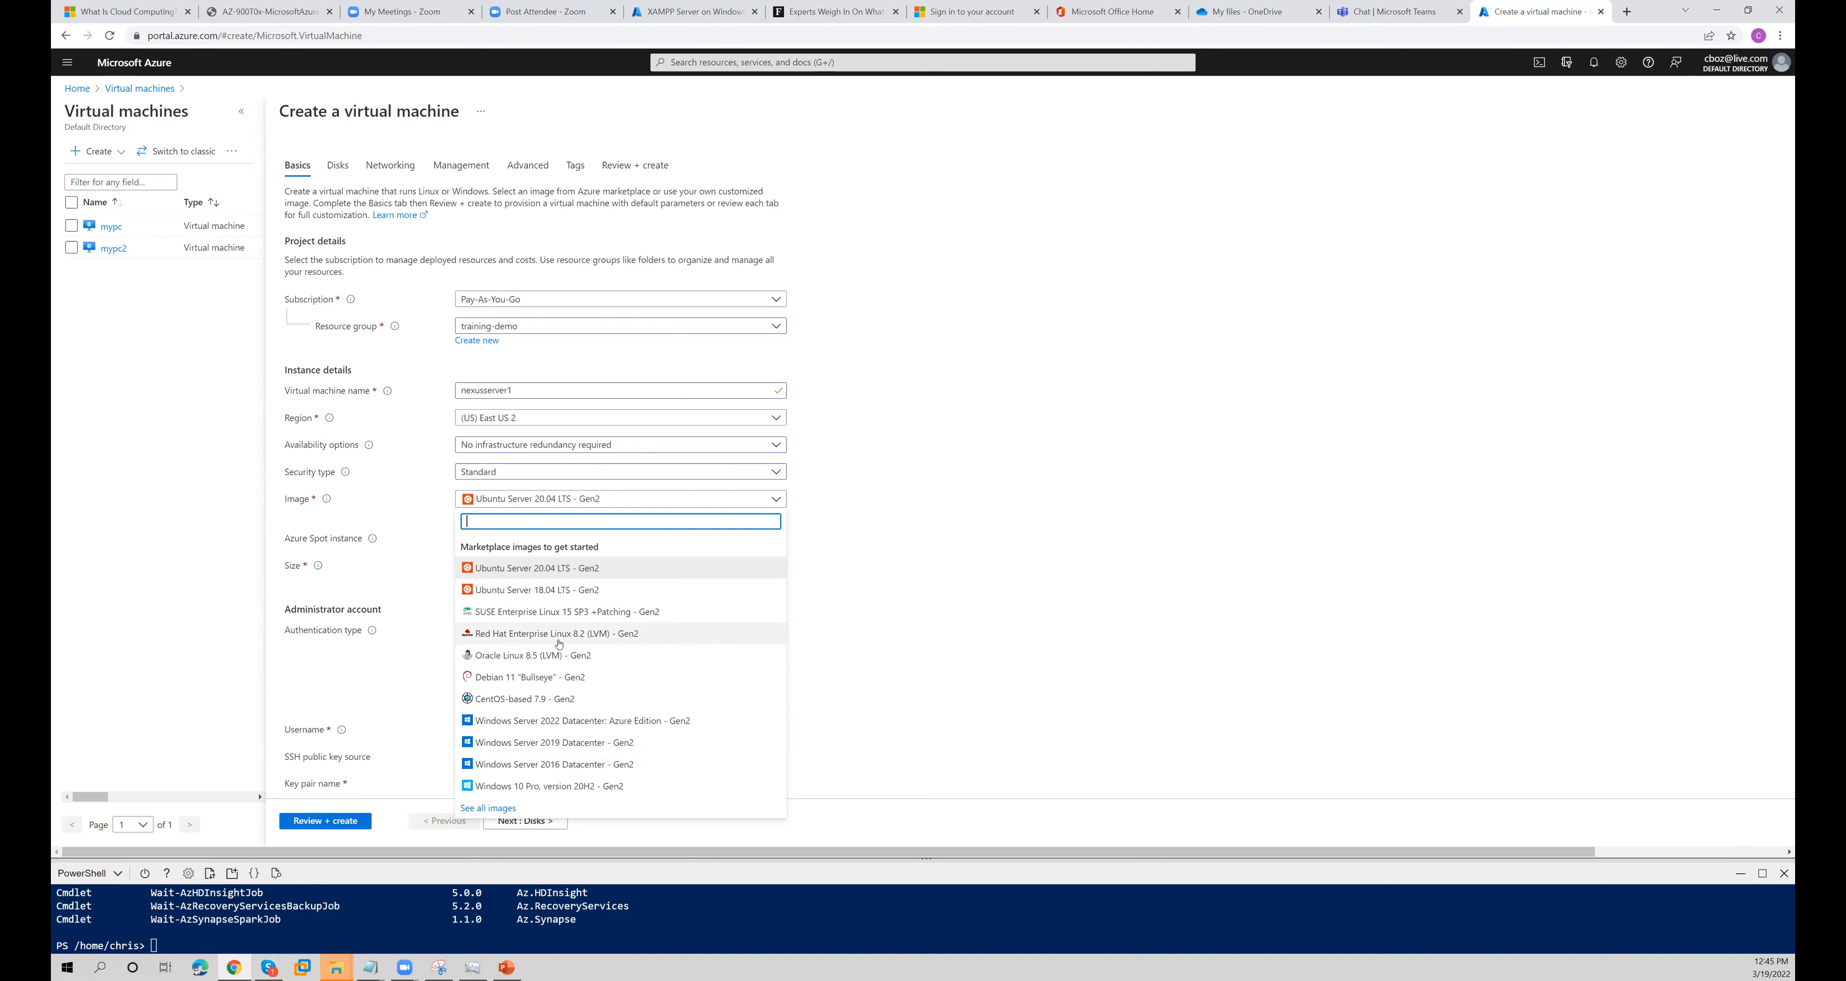
{"action": "left_click", "coordinate": [916, 557]}
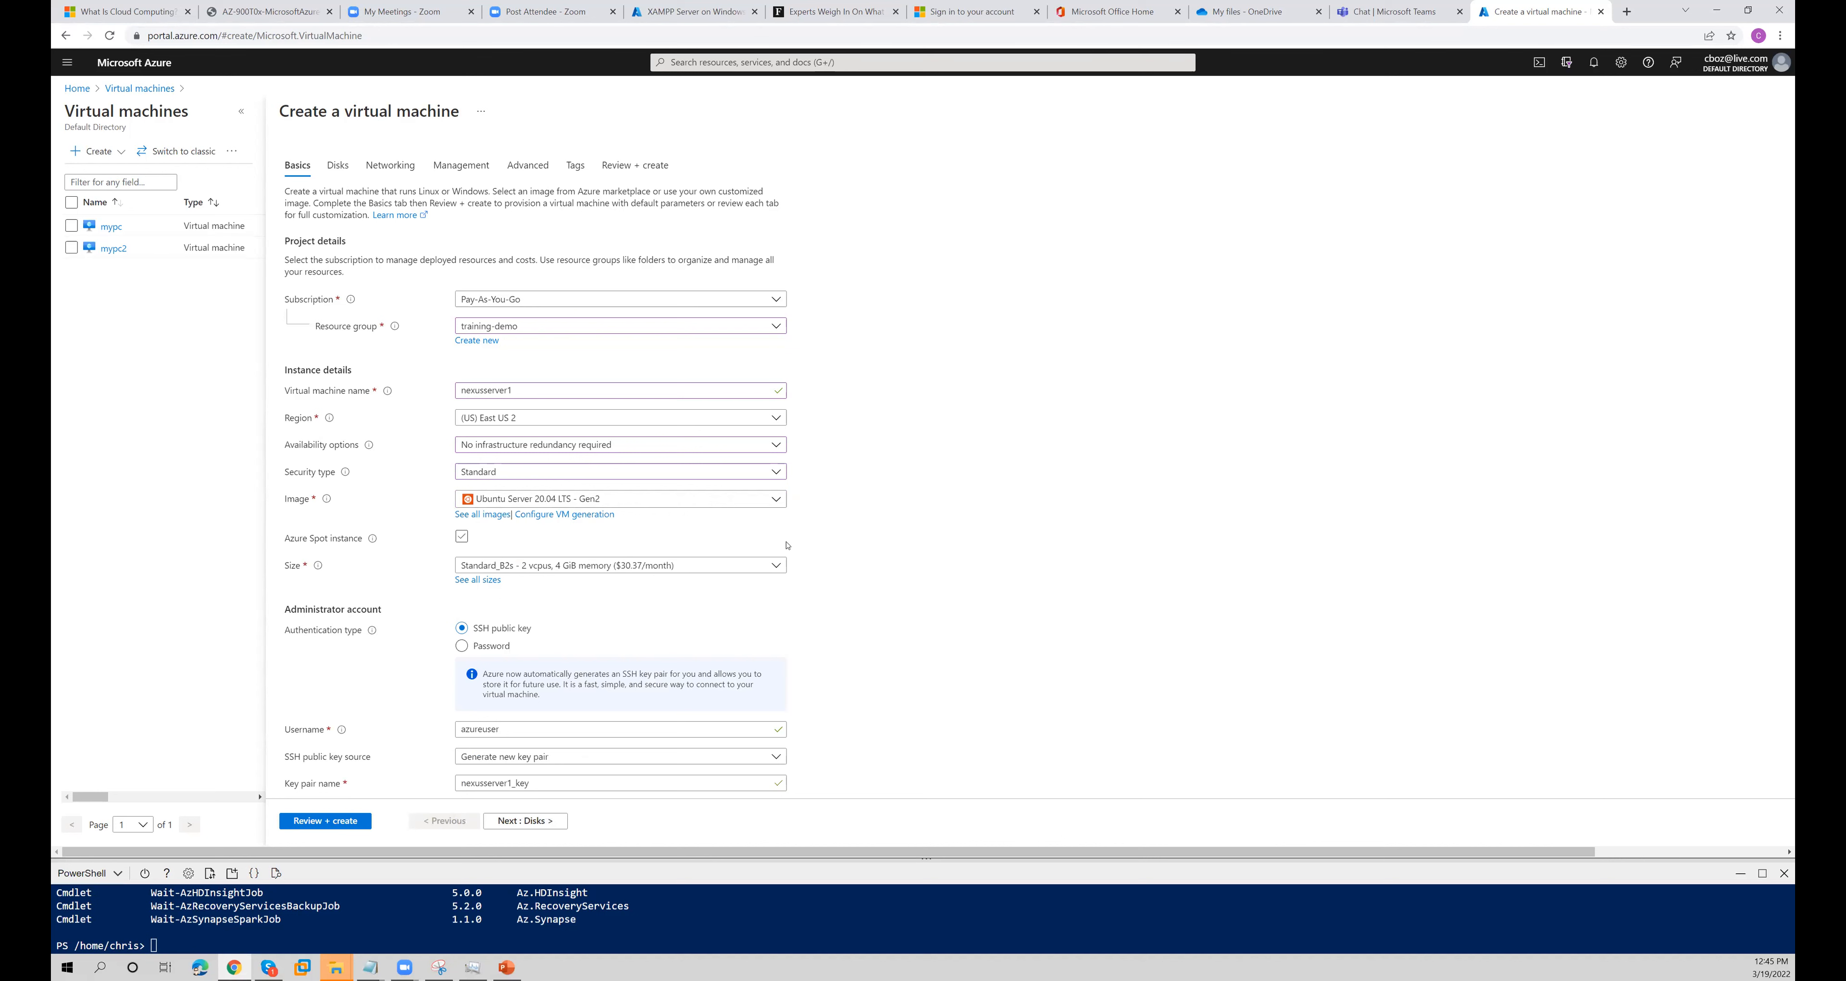
{"action": "left_click", "coordinate": [564, 506]}
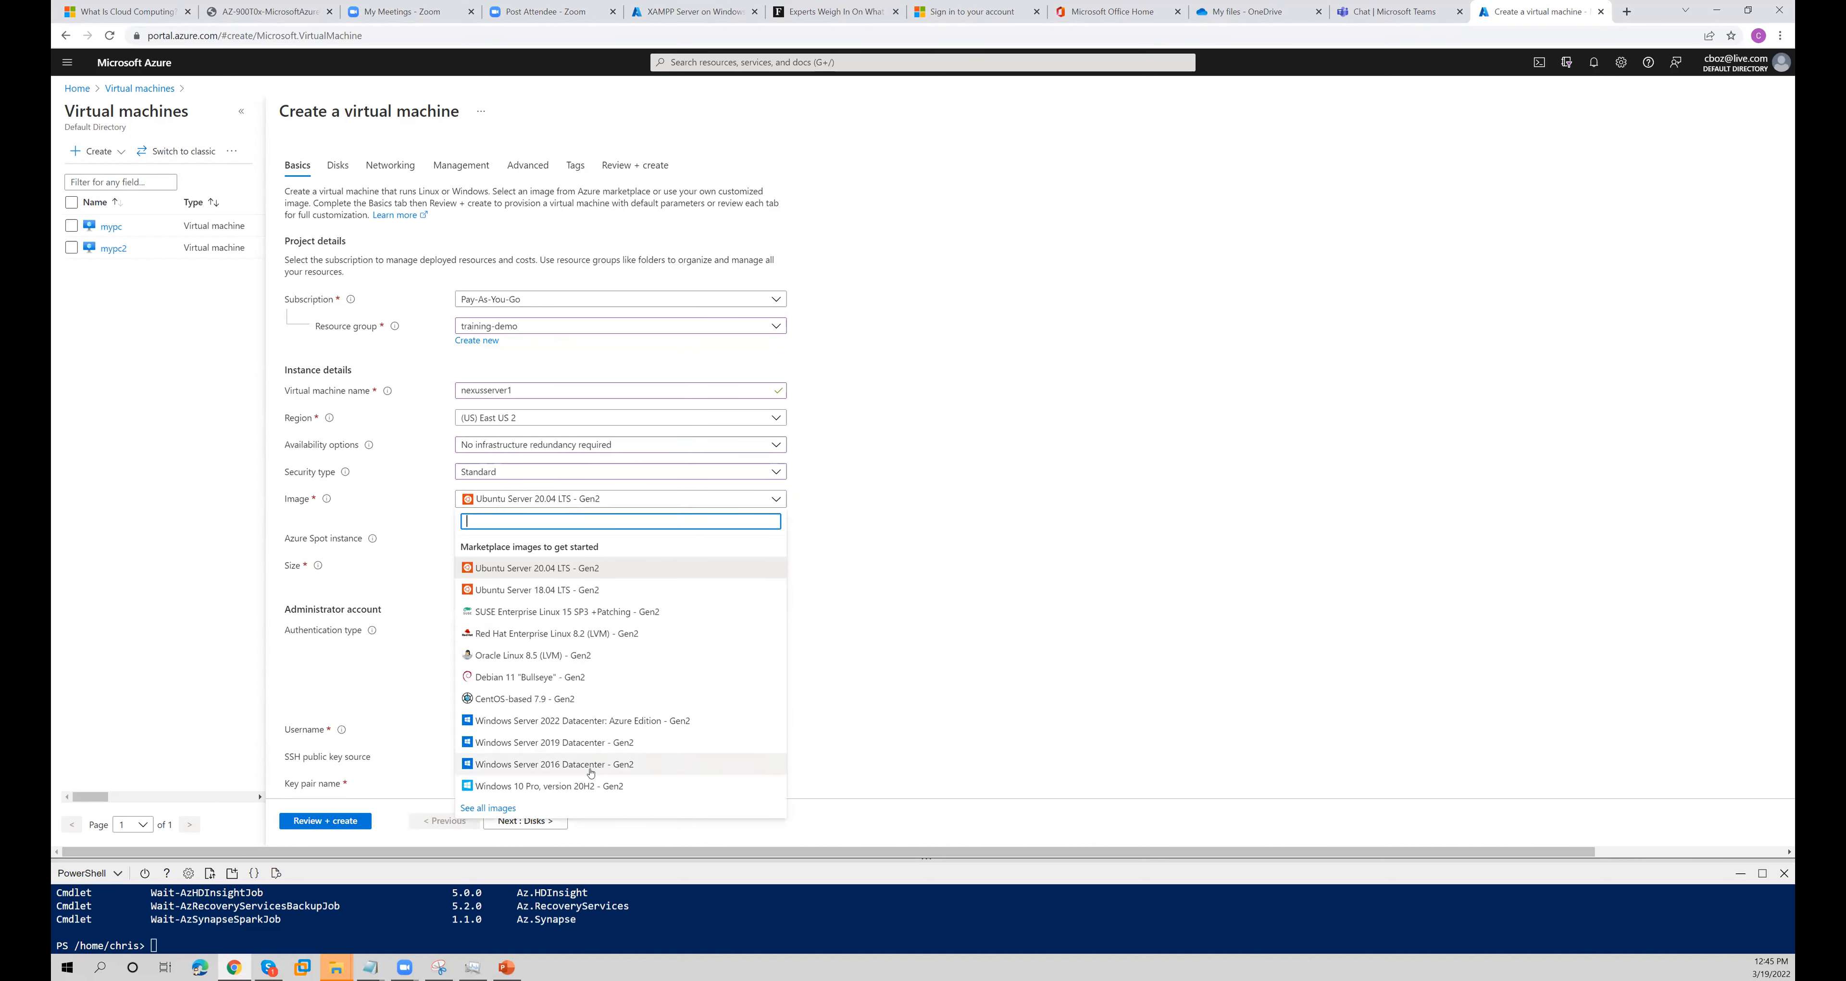
{"action": "left_click", "coordinate": [590, 745]}
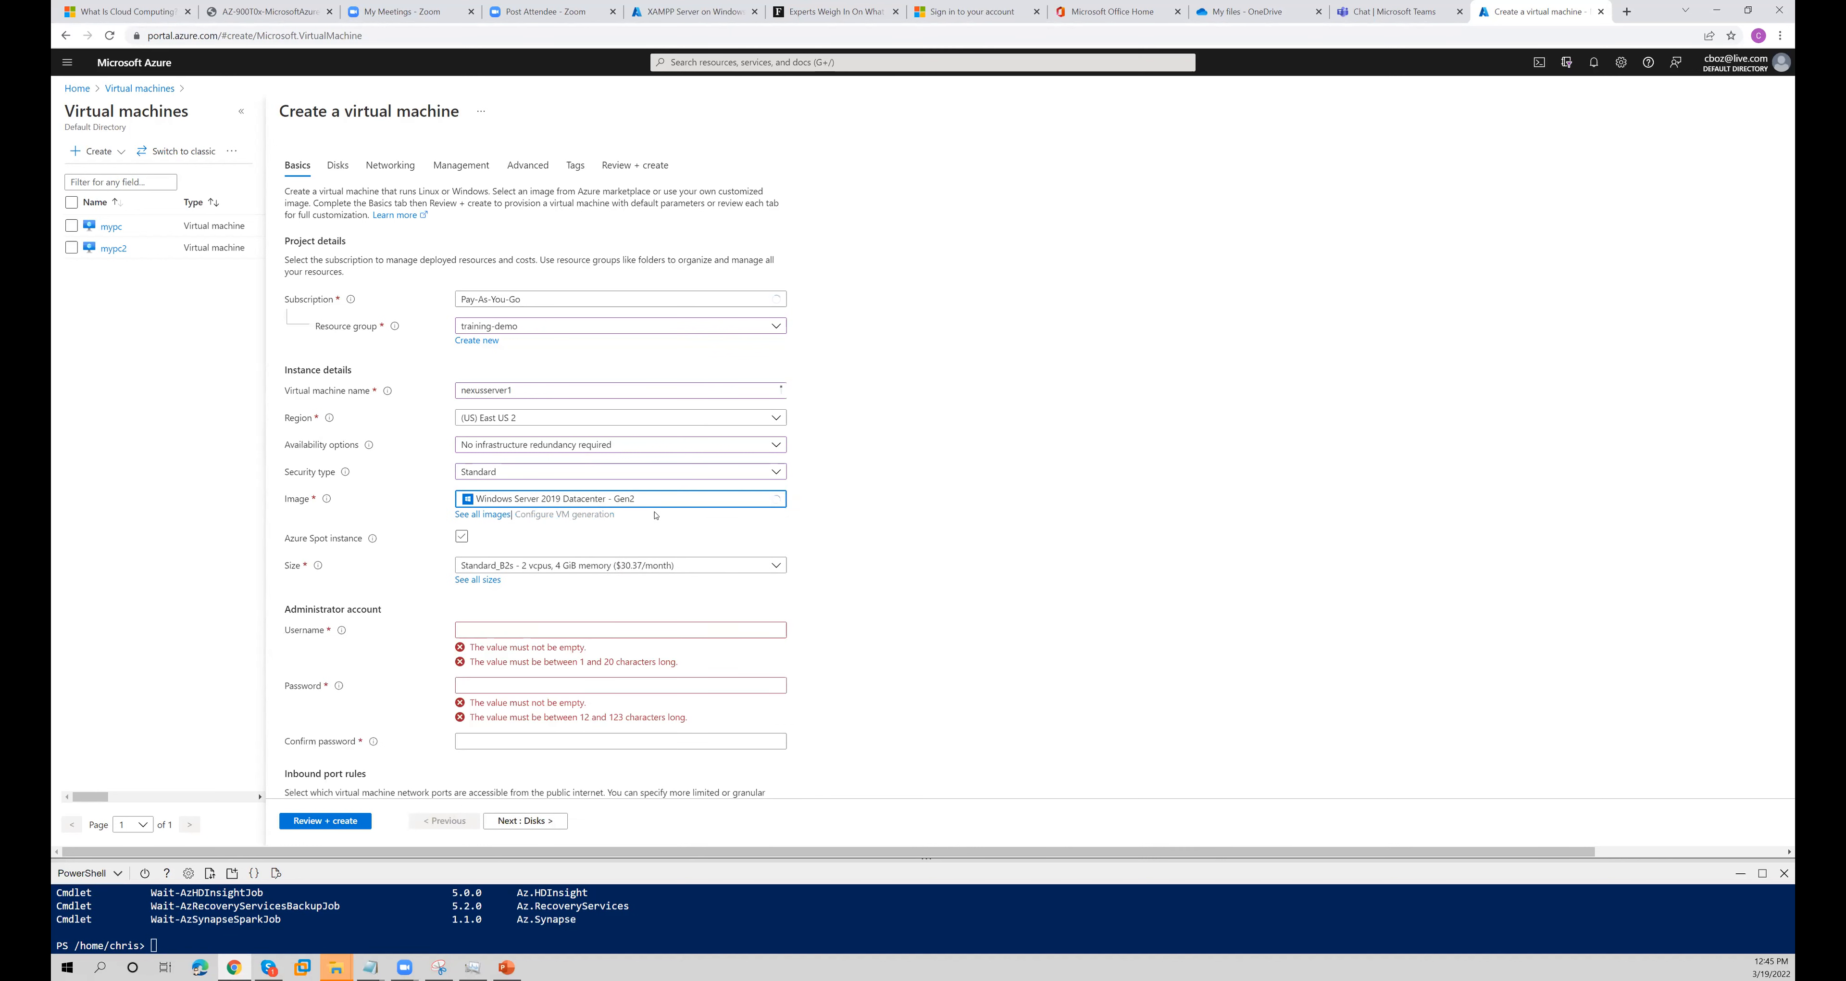
- Read the VM size description, open the full VM size list, and review the sizes most used by Azure users
{"action": "mouse_move", "coordinate": [317, 575]}
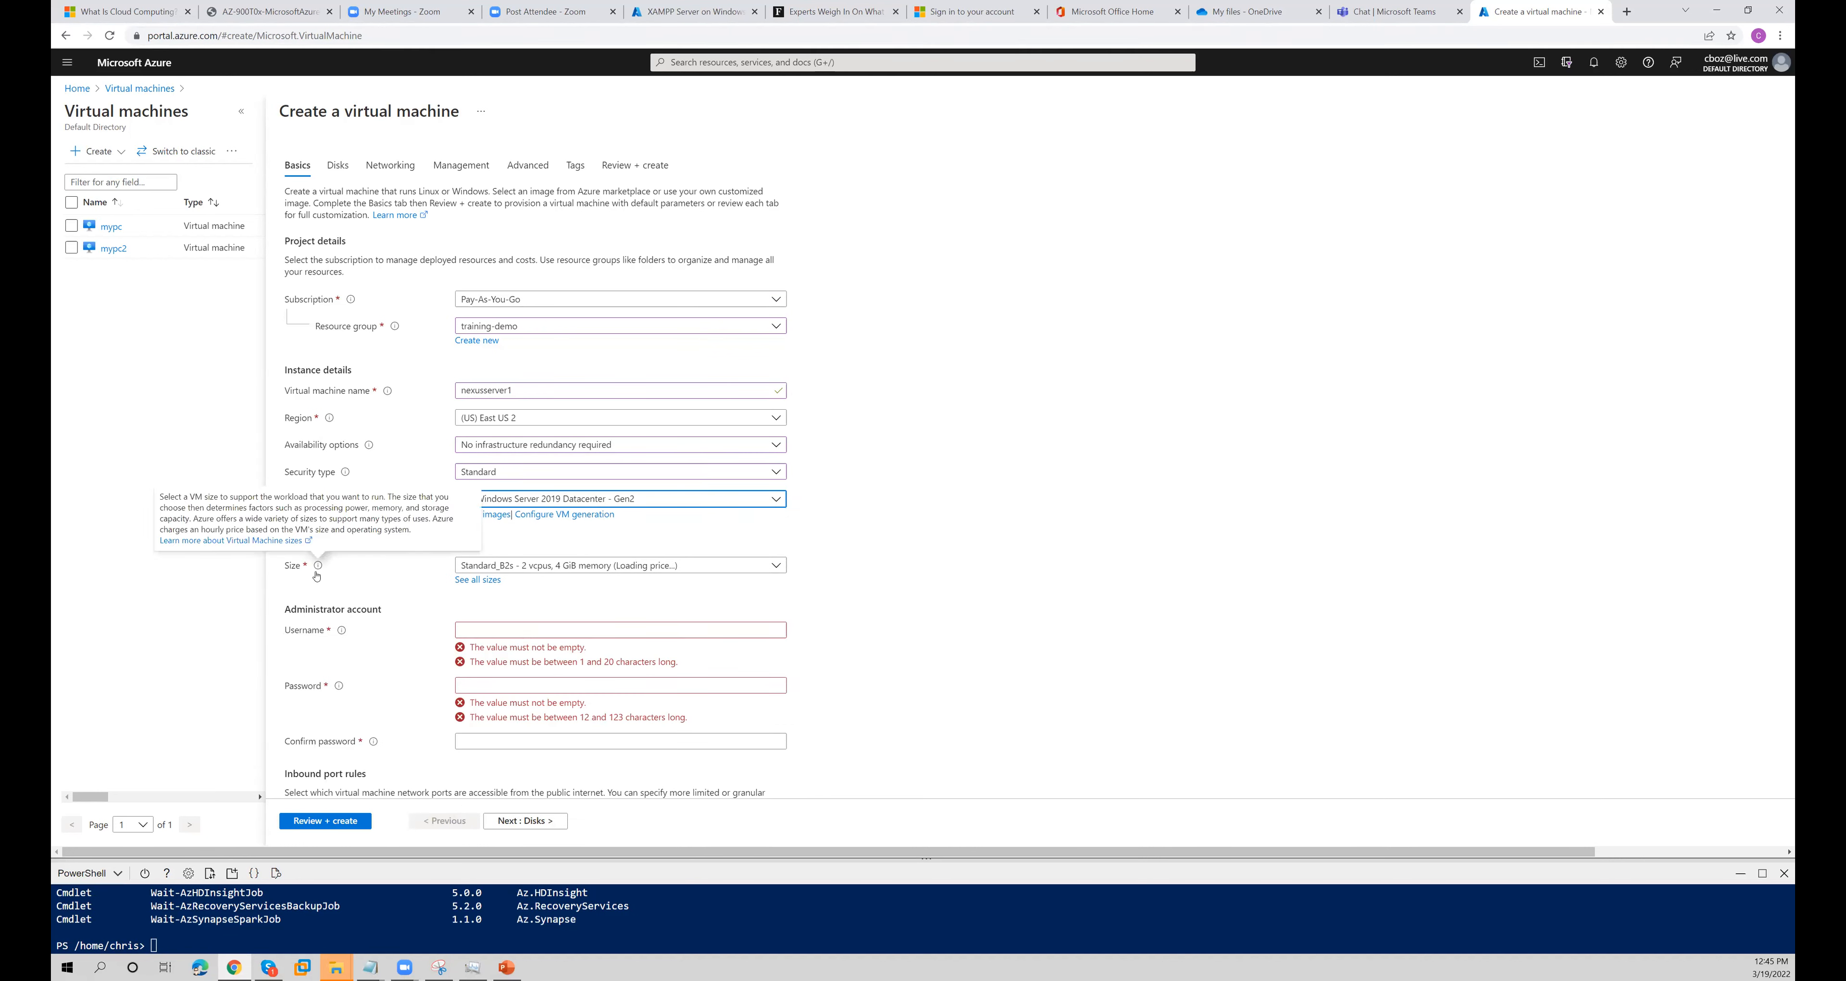
{"action": "left_click", "coordinate": [553, 571]}
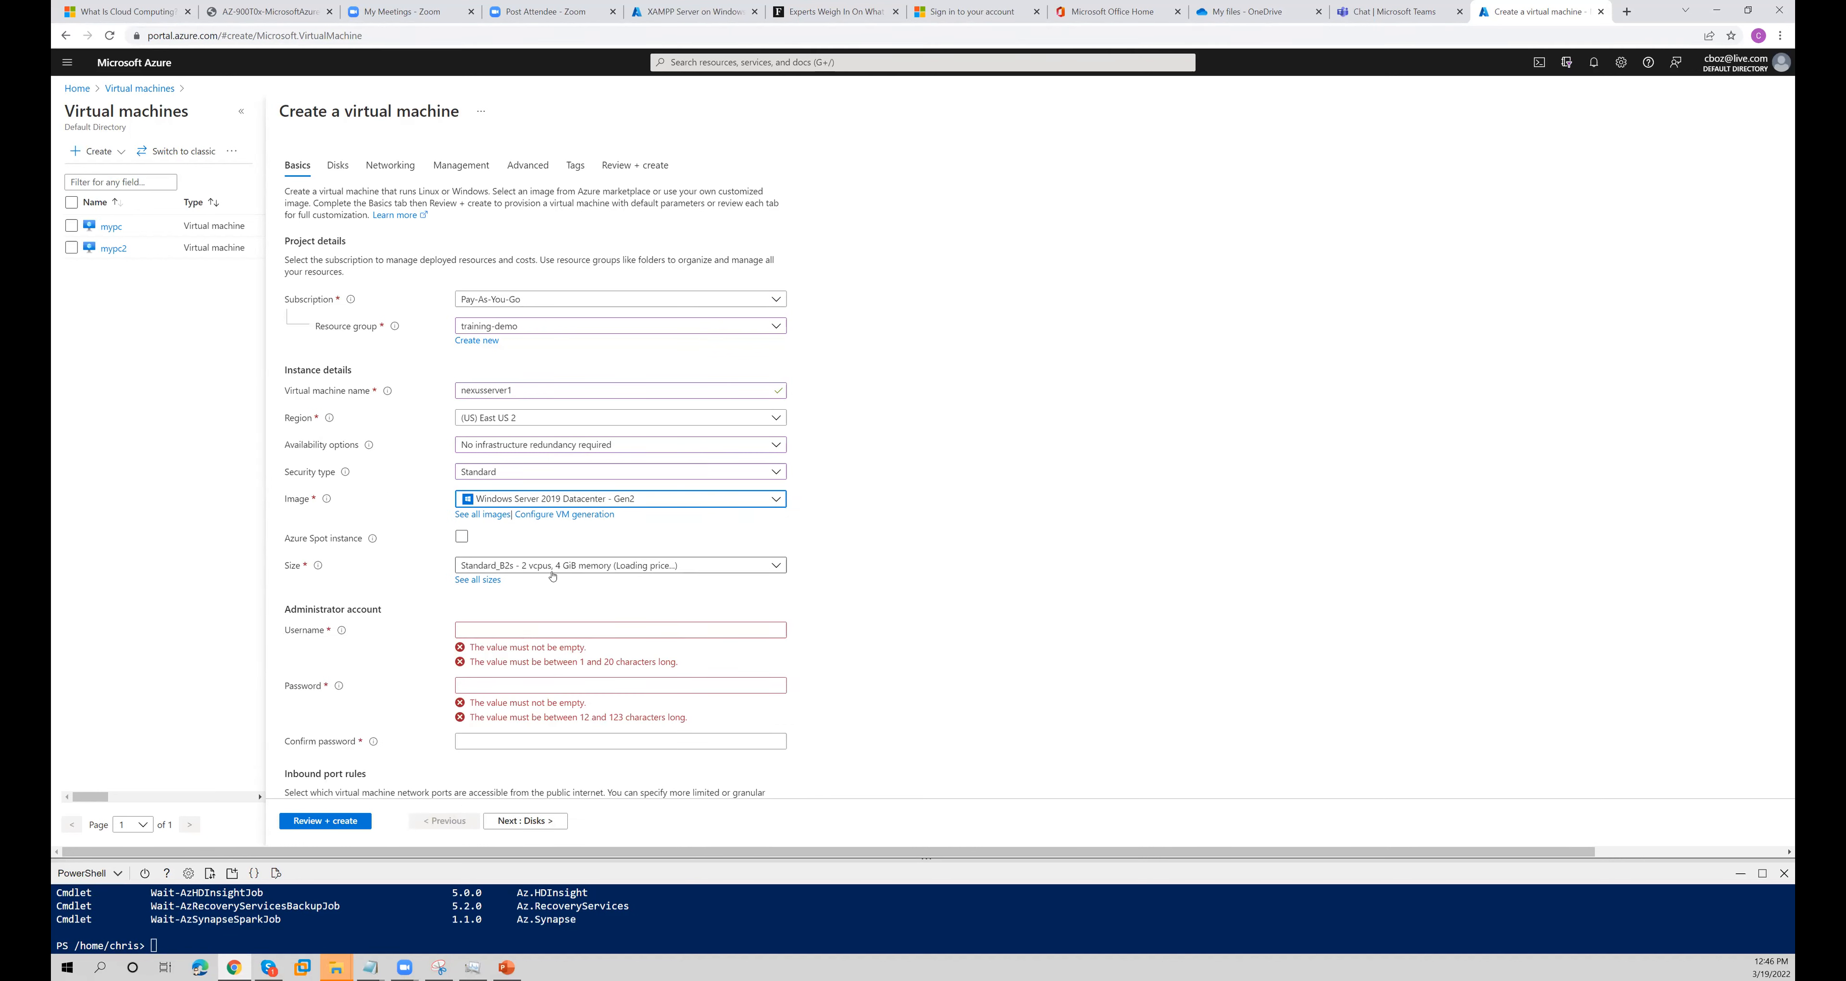
{"action": "left_click", "coordinate": [536, 606]}
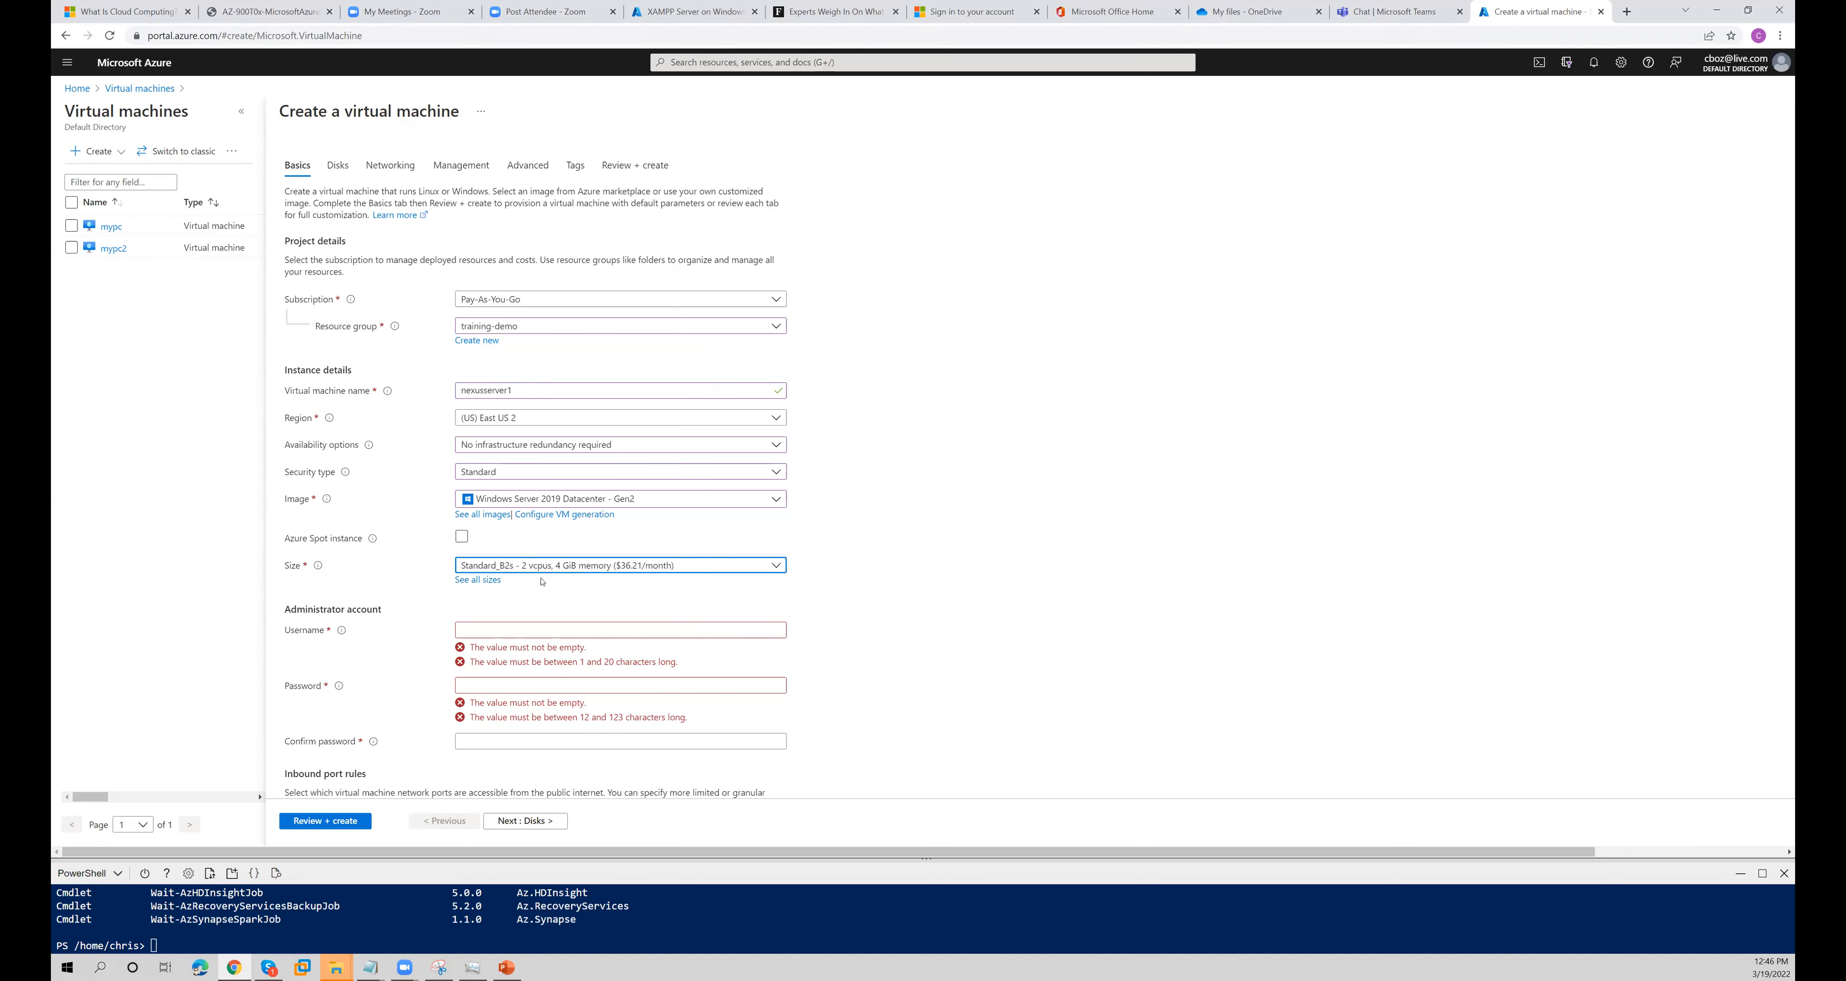
{"action": "left_click", "coordinate": [495, 581]}
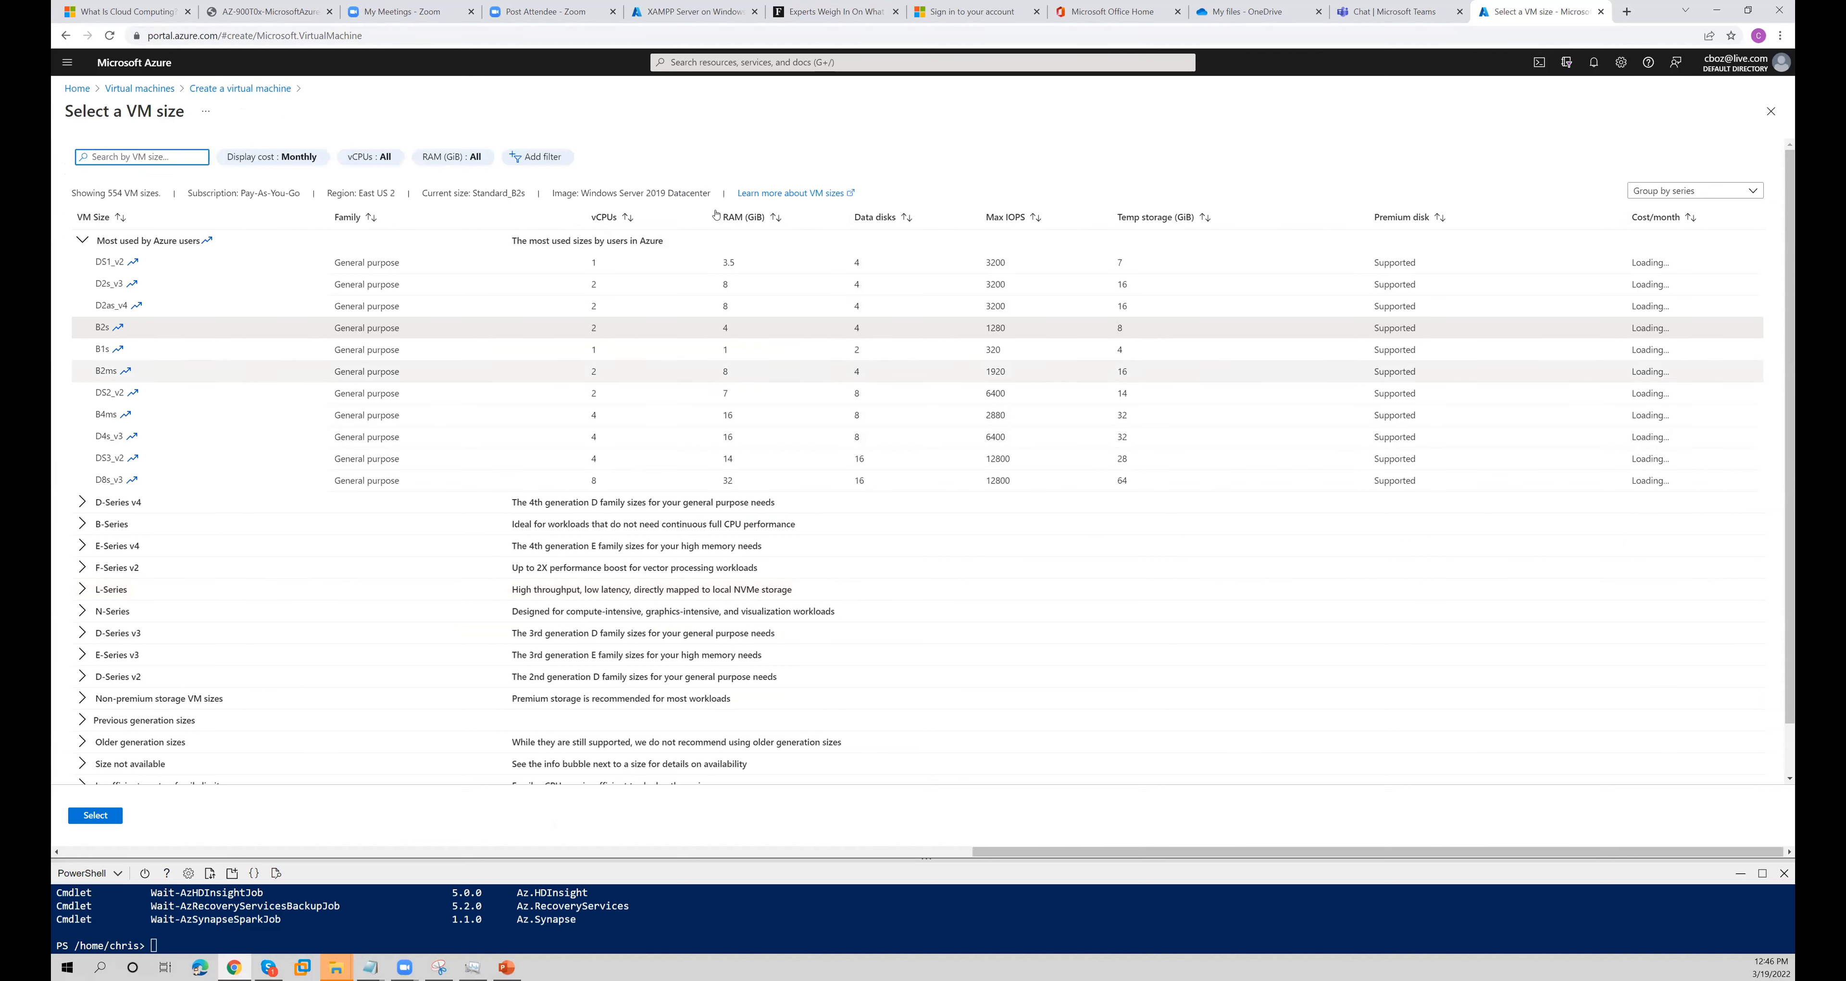
{"action": "left_click", "coordinate": [609, 484]}
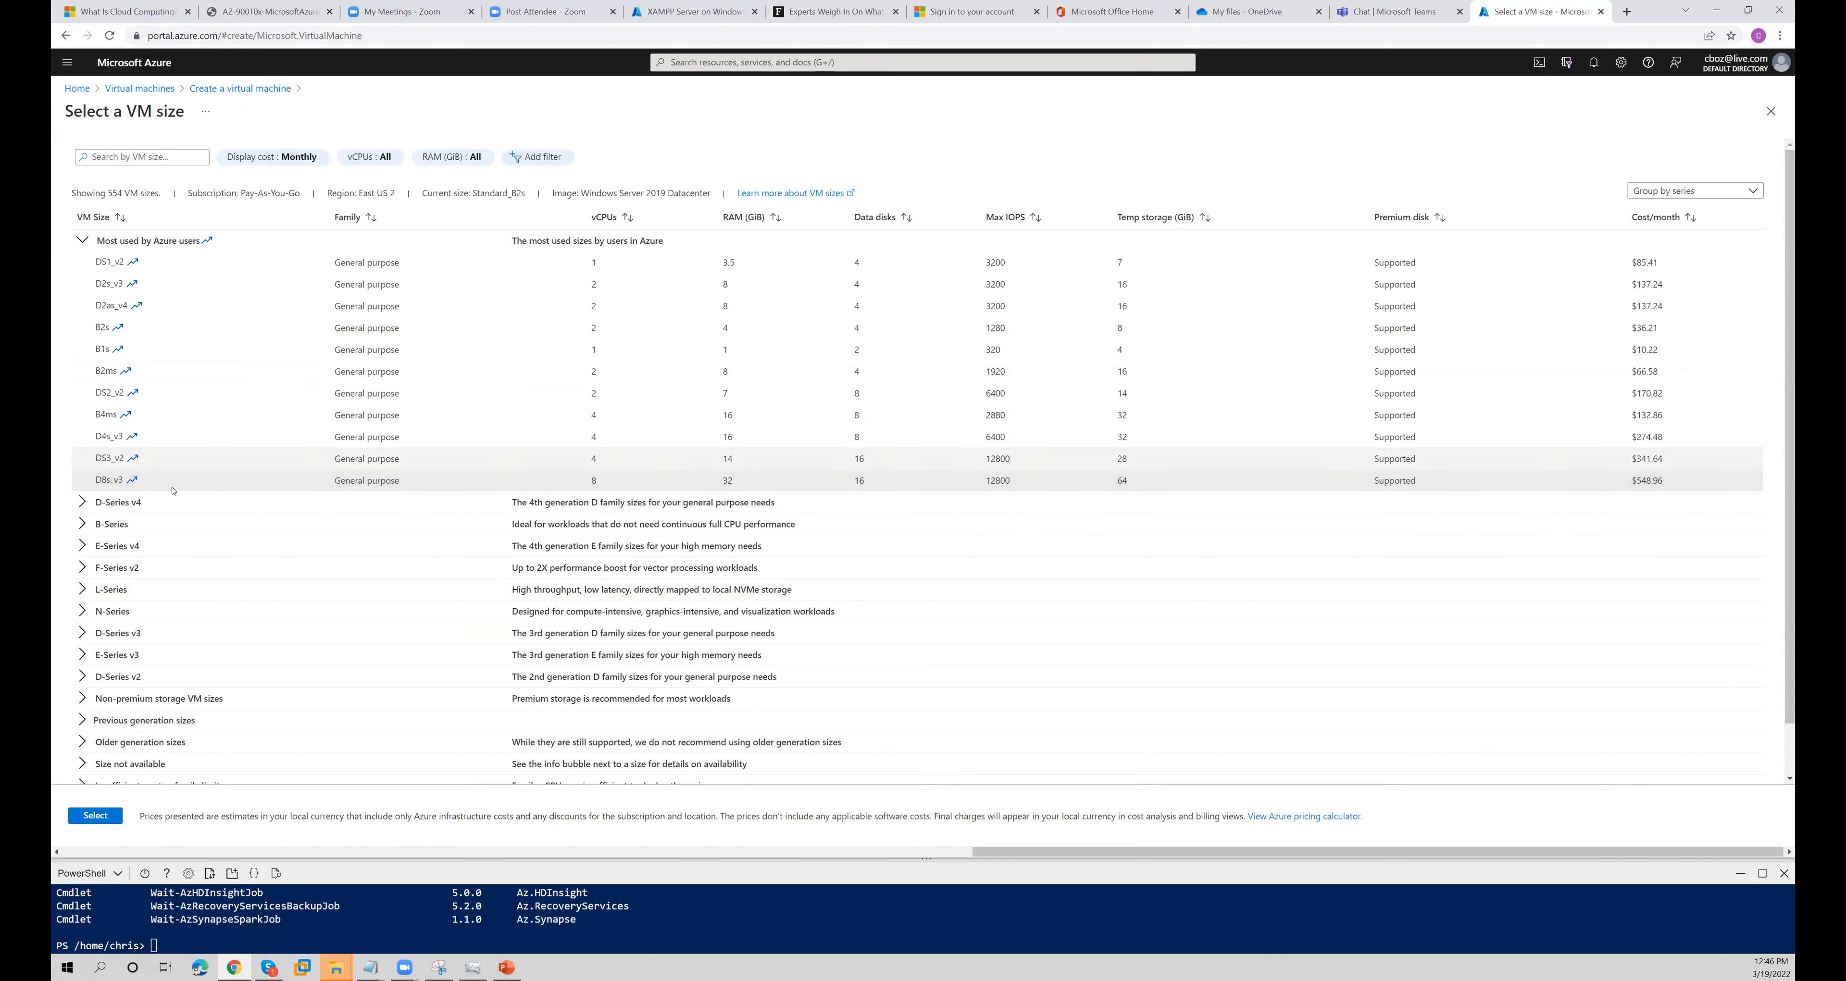
{"action": "left_click", "coordinate": [81, 240]}
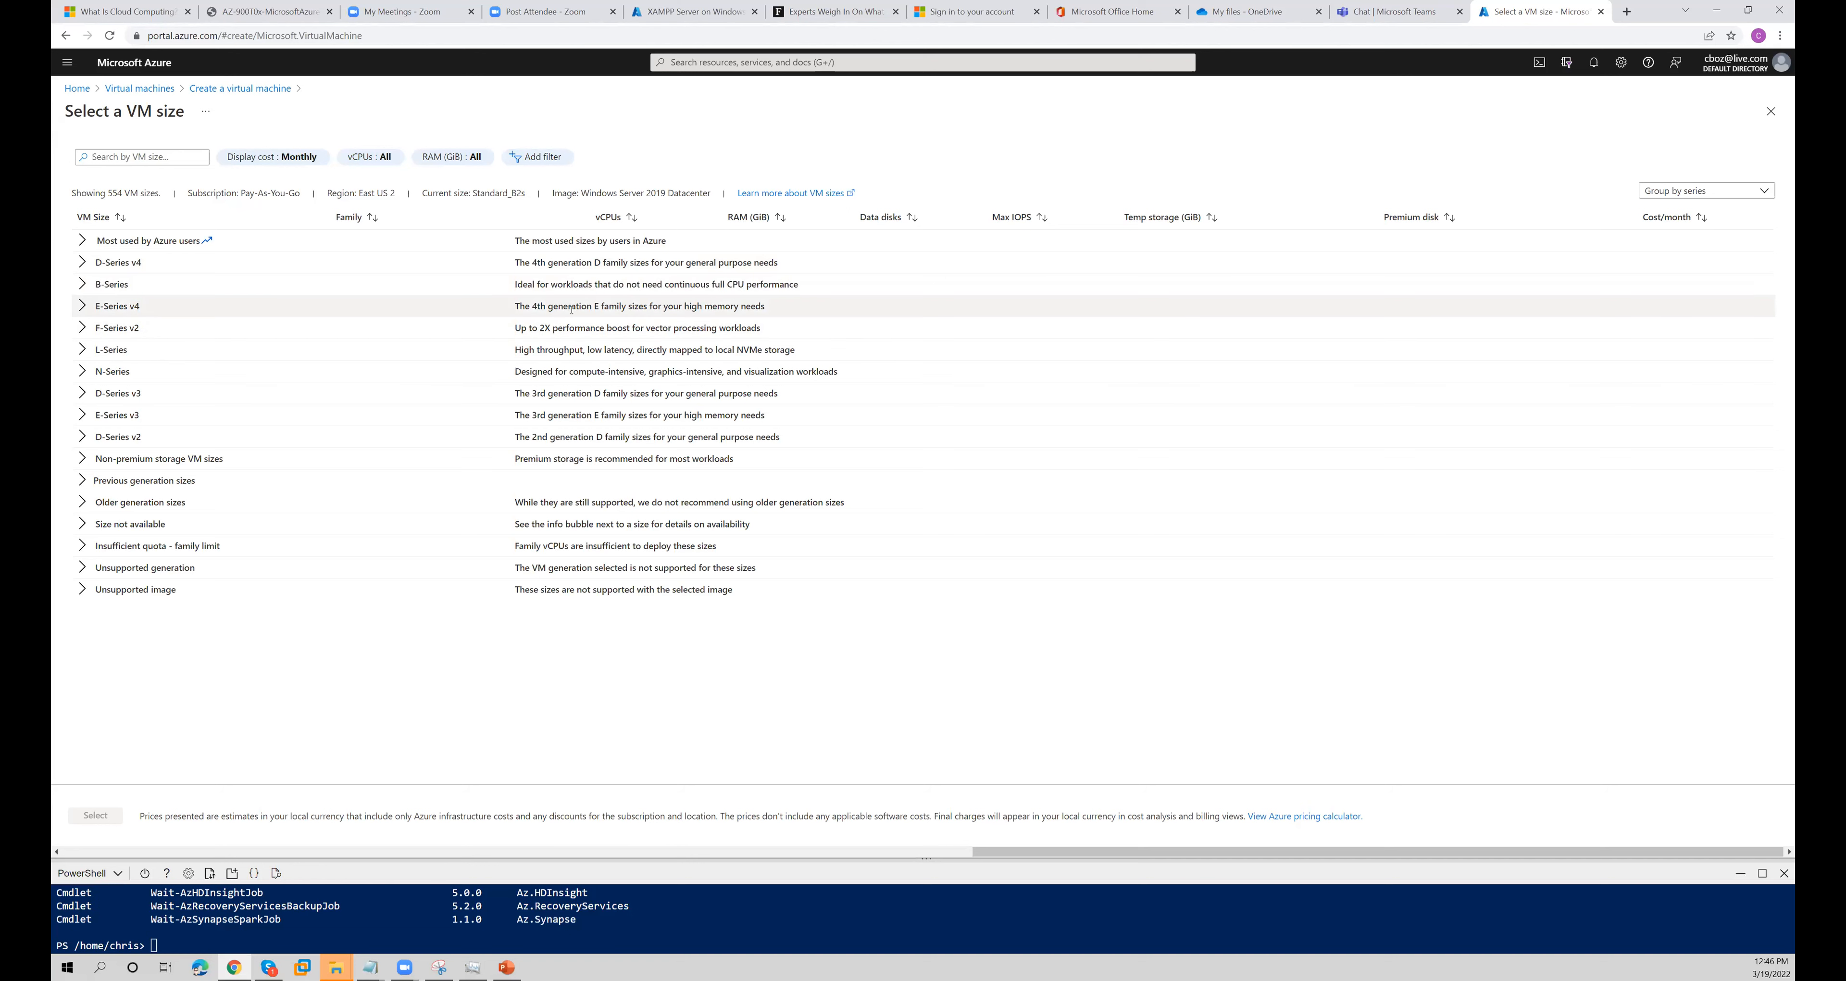
- Review the F-Series v2 description and its compute optimized sizes, and collapse the group again
{"action": "mouse_move", "coordinate": [740, 305]}
{"action": "left_mouse_down"}
{"action": "mouse_move", "coordinate": [525, 304]}
{"action": "mouse_move", "coordinate": [526, 328]}
{"action": "mouse_move", "coordinate": [743, 330]}
{"action": "left_mouse_up"}
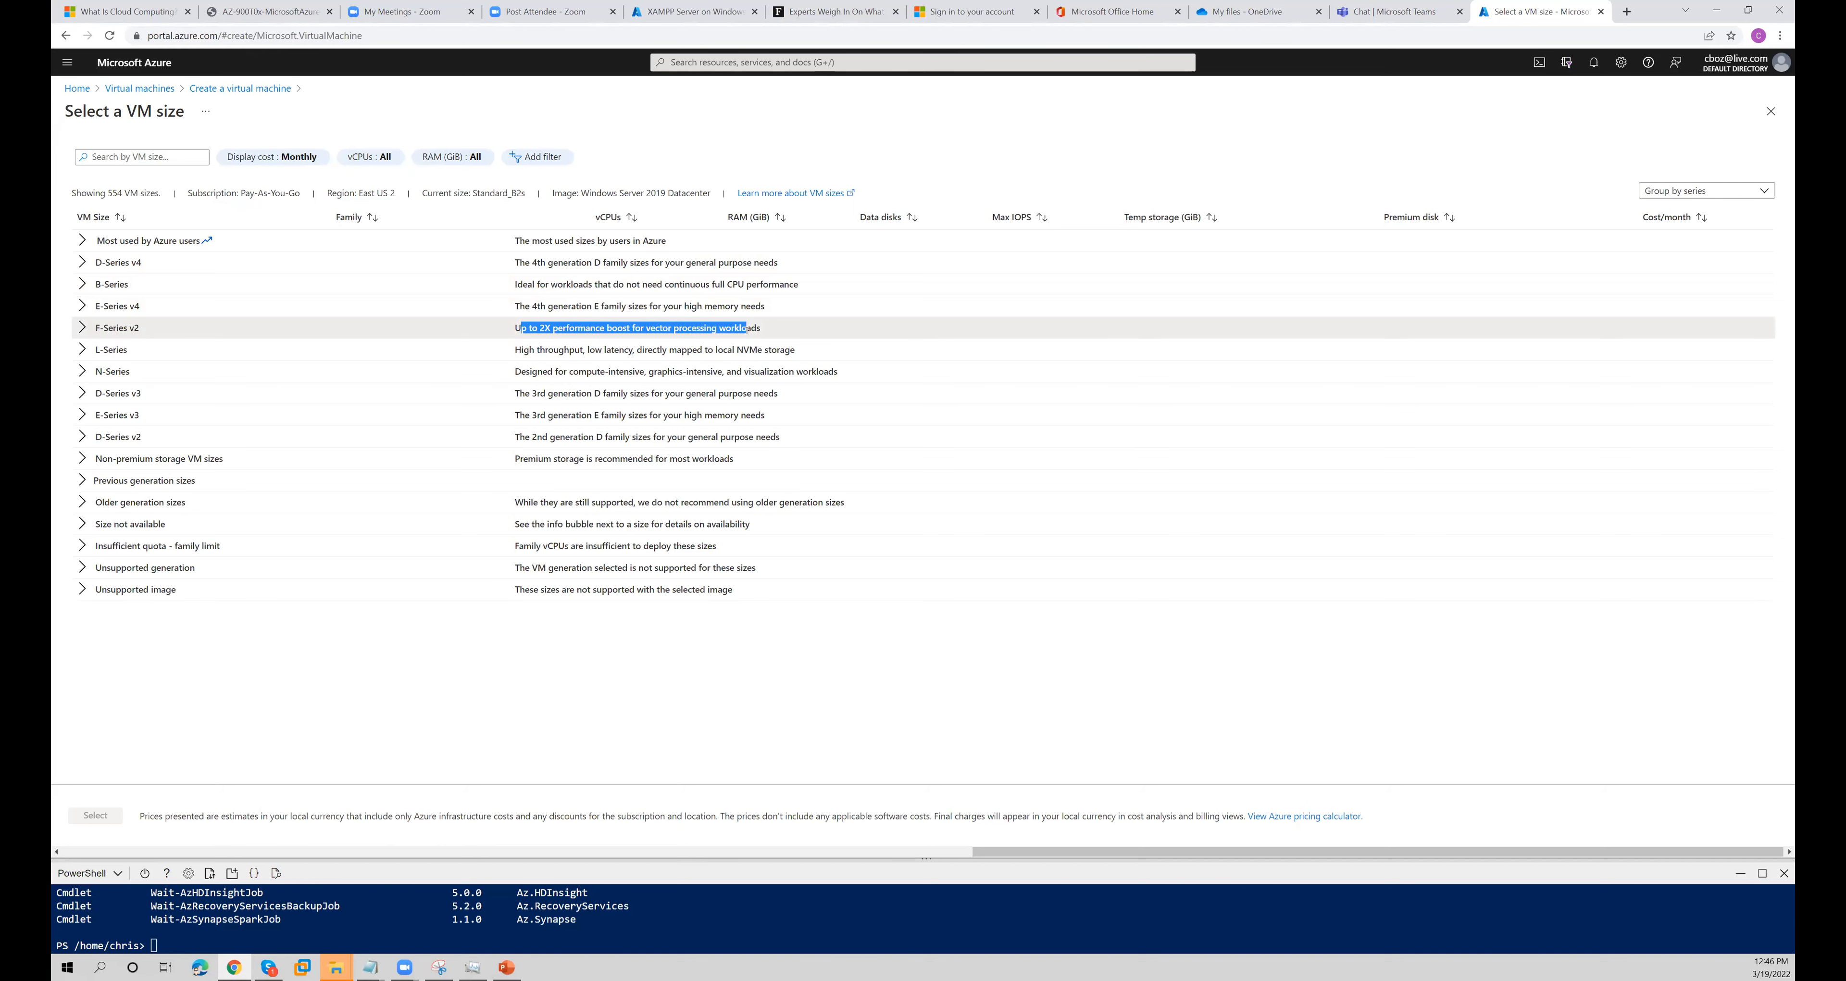
{"action": "left_click", "coordinate": [84, 327]}
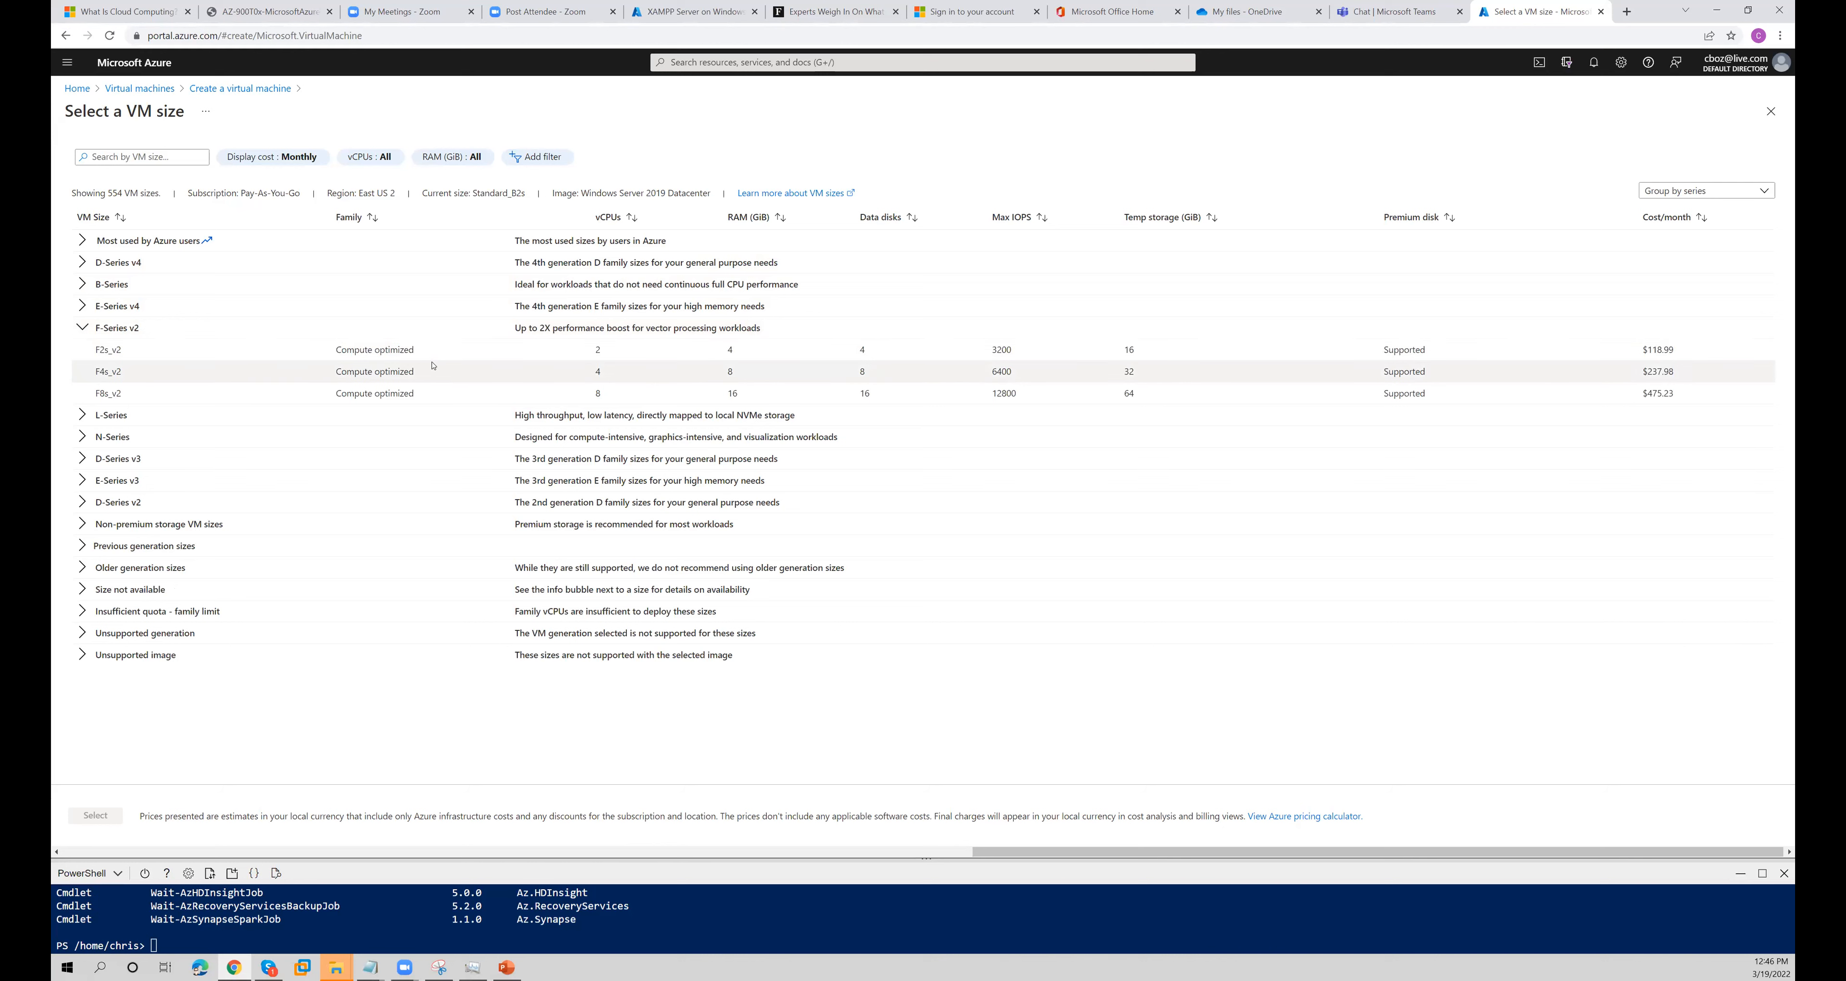
{"action": "left_click", "coordinate": [83, 328]}
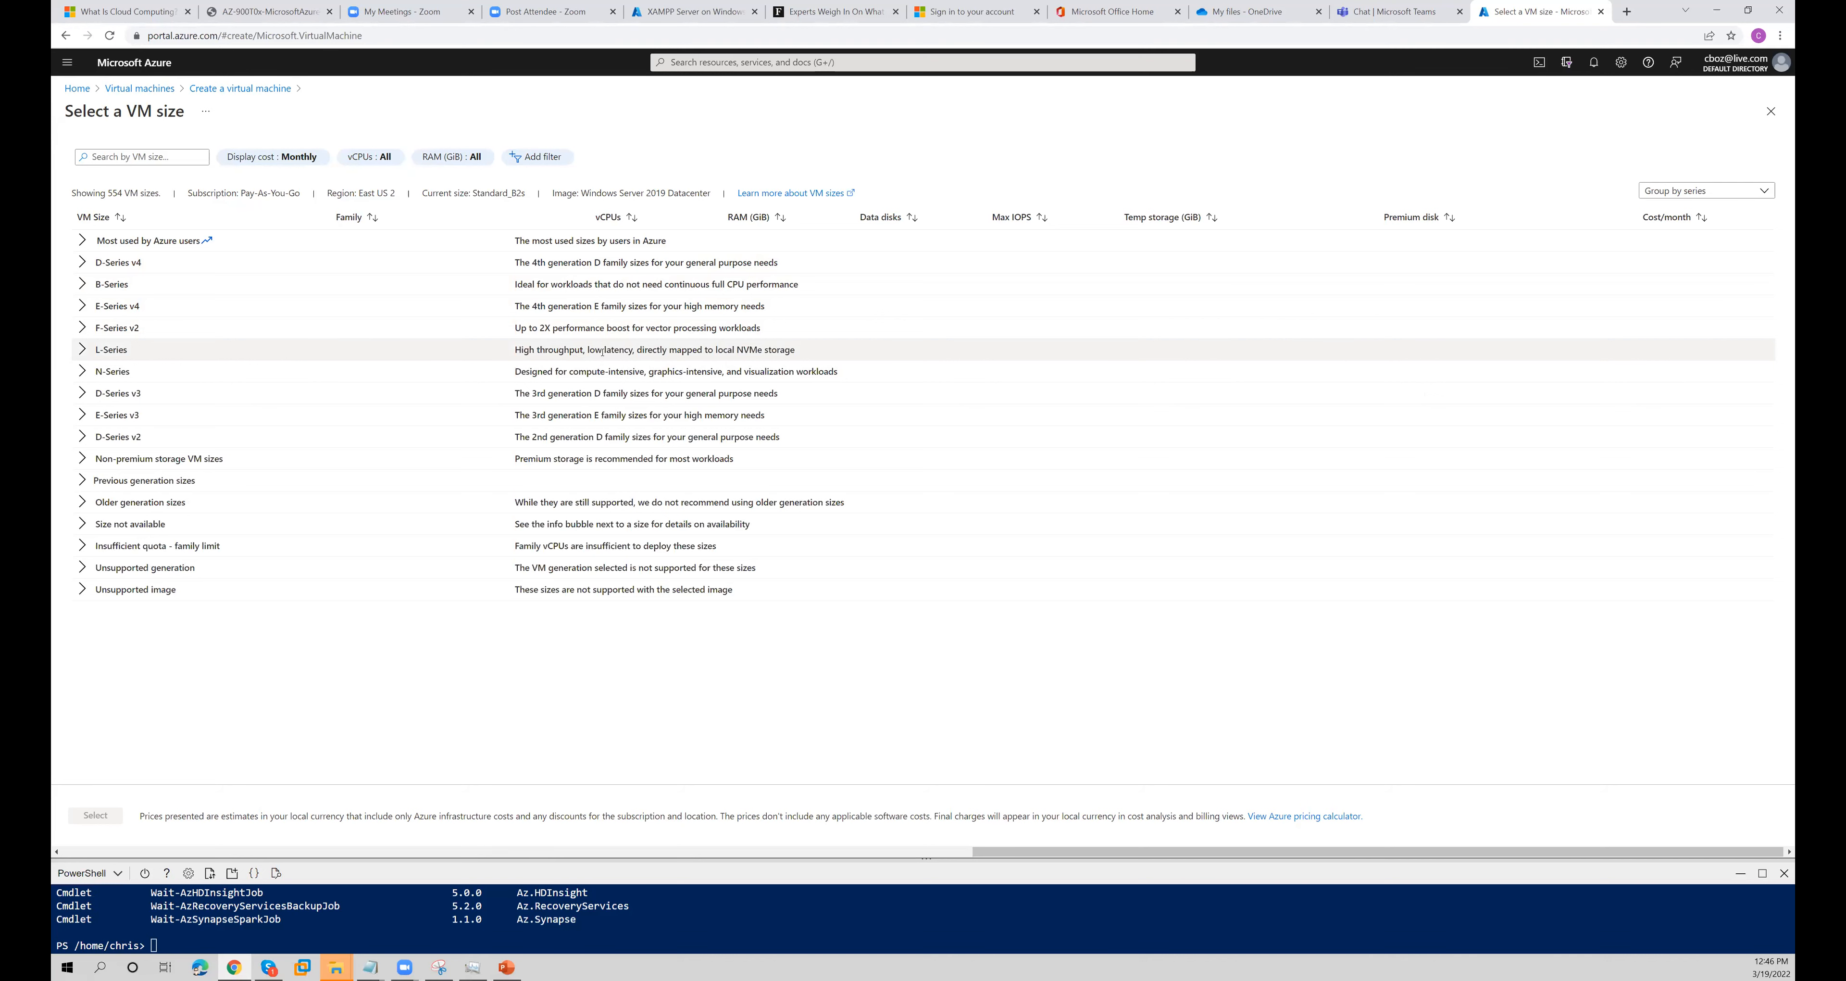
- Review the L-Series description, its storage optimized size and monthly cost, and collapse the group again
{"action": "left_click_drag", "start_coordinate": [595, 350], "coordinate": [634, 350]}
{"action": "left_click_drag", "start_coordinate": [667, 350], "coordinate": [762, 349]}
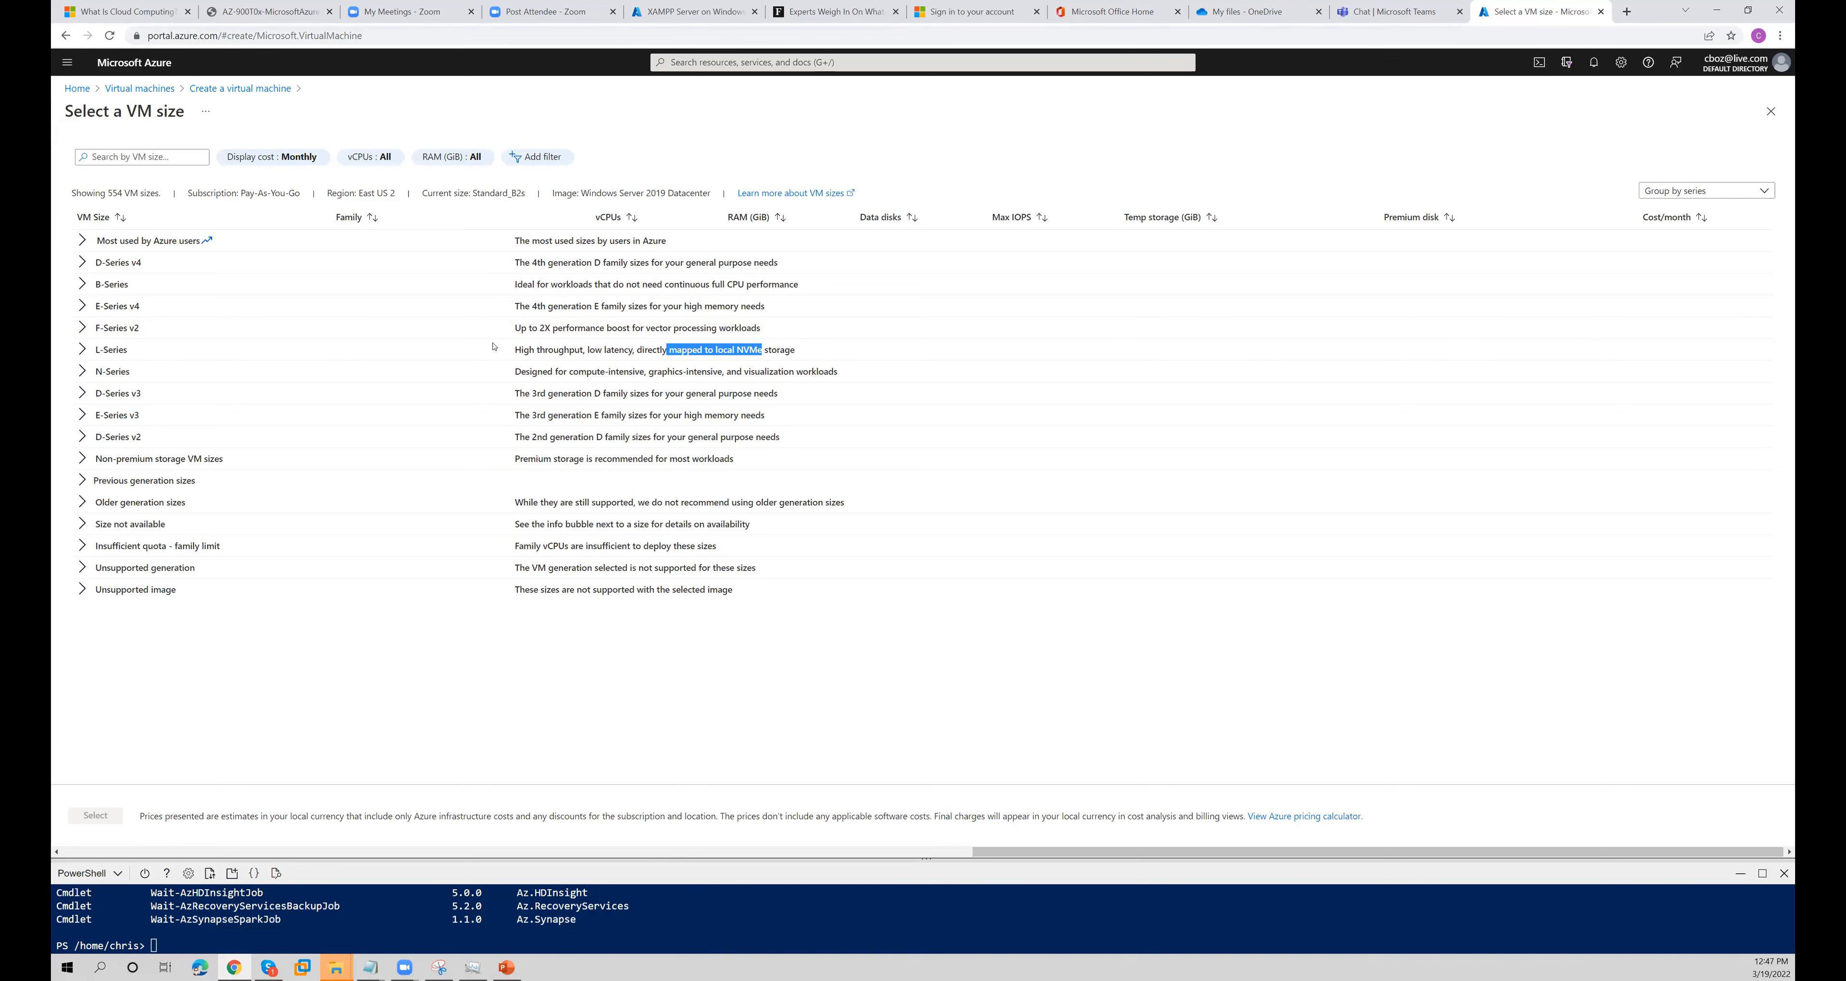
{"action": "left_click", "coordinate": [100, 346]}
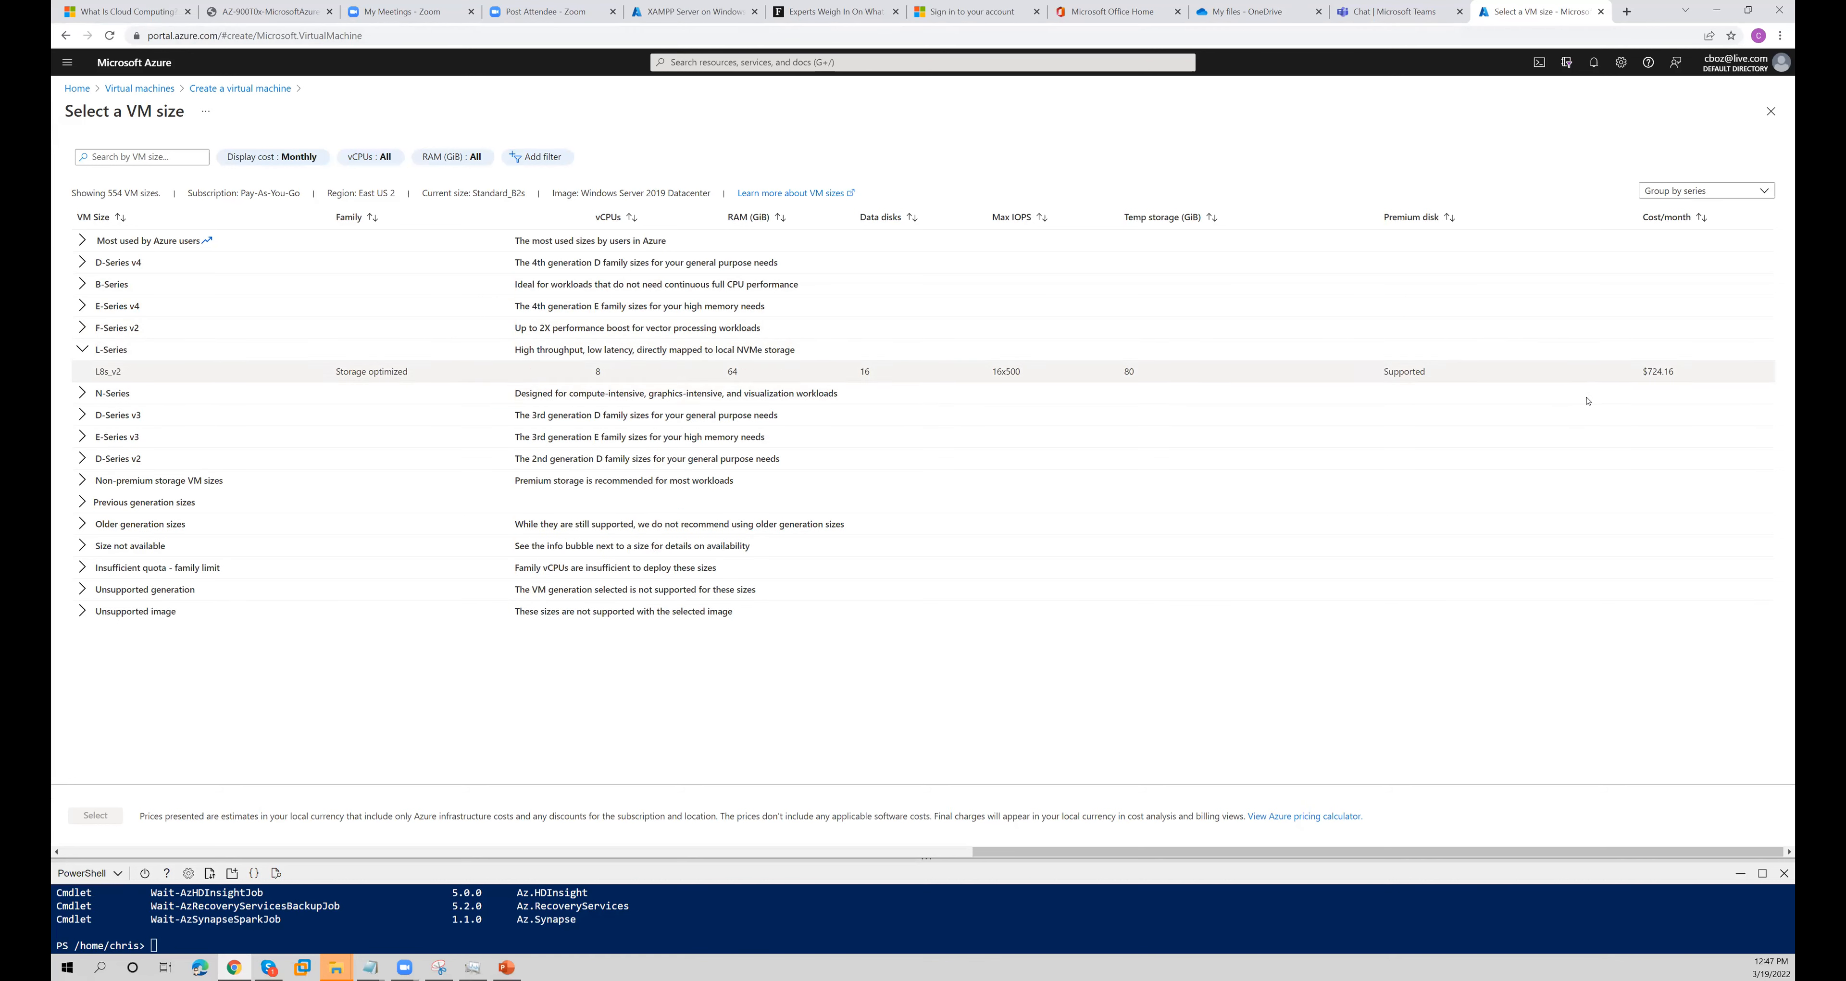
{"action": "mouse_move", "coordinate": [1651, 372]}
{"action": "left_mouse_down"}
{"action": "mouse_move", "coordinate": [1676, 376]}
{"action": "mouse_move", "coordinate": [1658, 371]}
{"action": "left_mouse_up"}
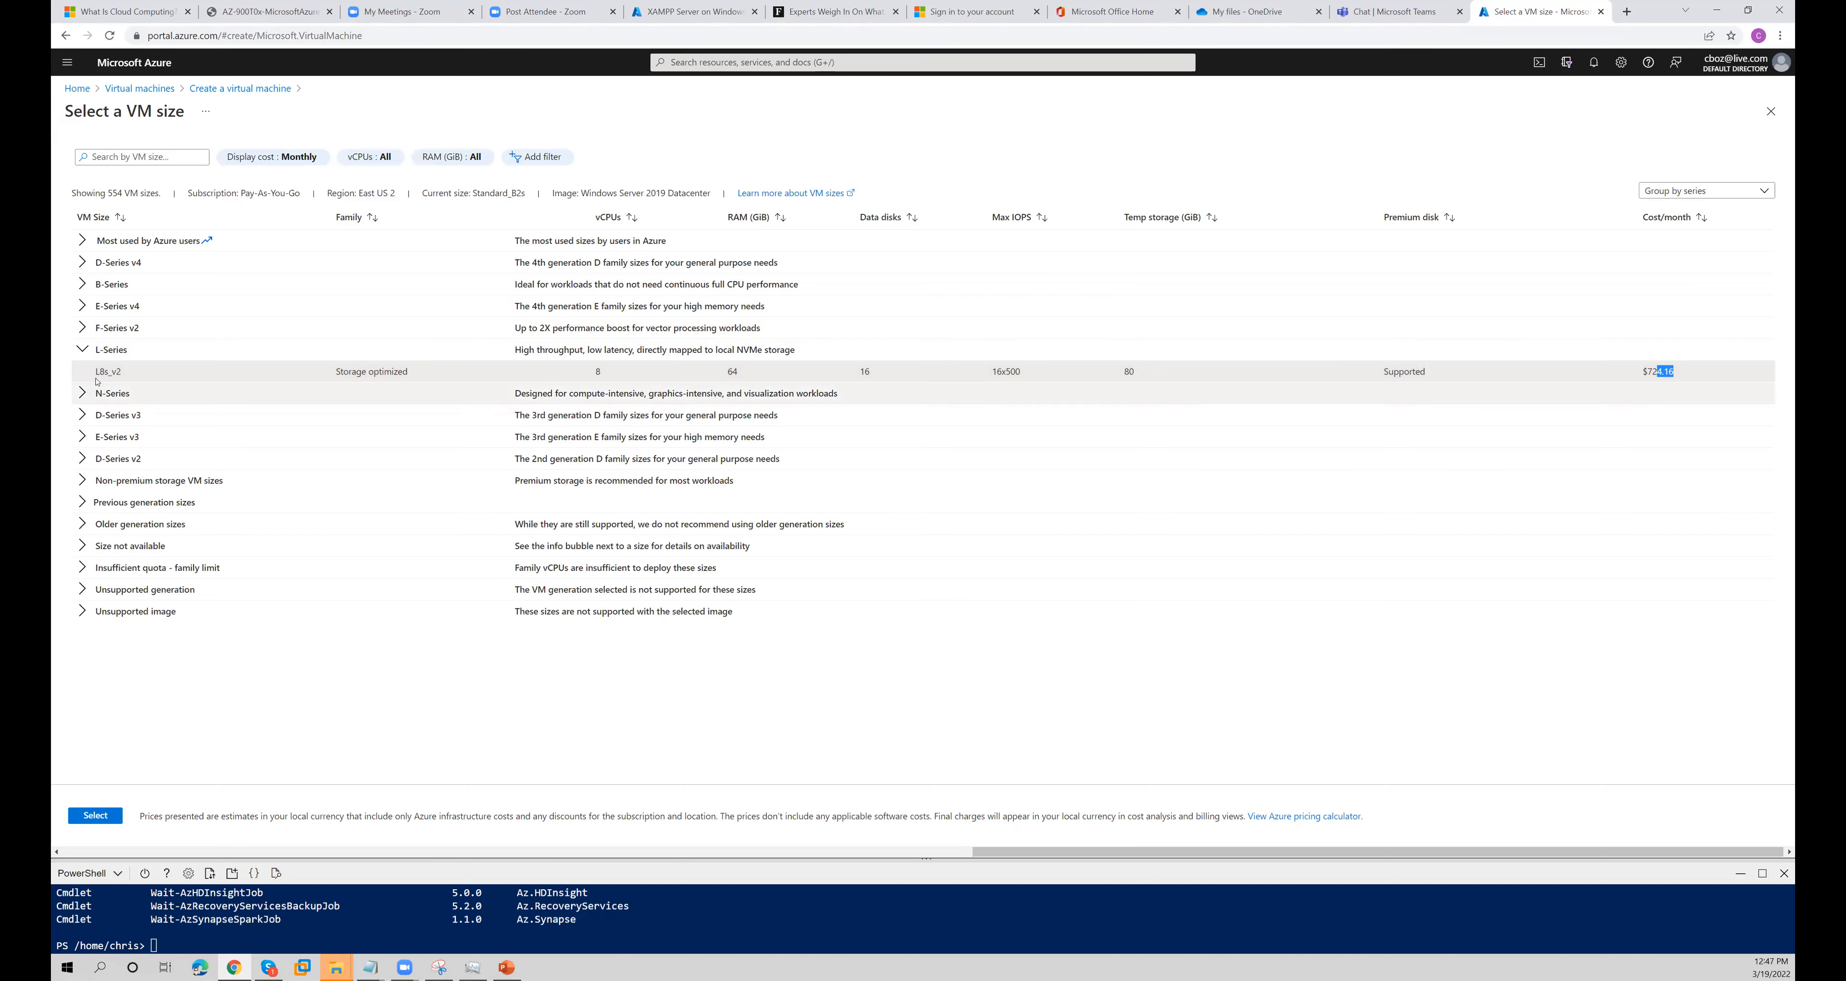
{"action": "left_click", "coordinate": [83, 353]}
- Review the N-Series description and its GPU sizes, and collapse the group again
{"action": "left_click_drag", "start_coordinate": [557, 372], "coordinate": [694, 372]}
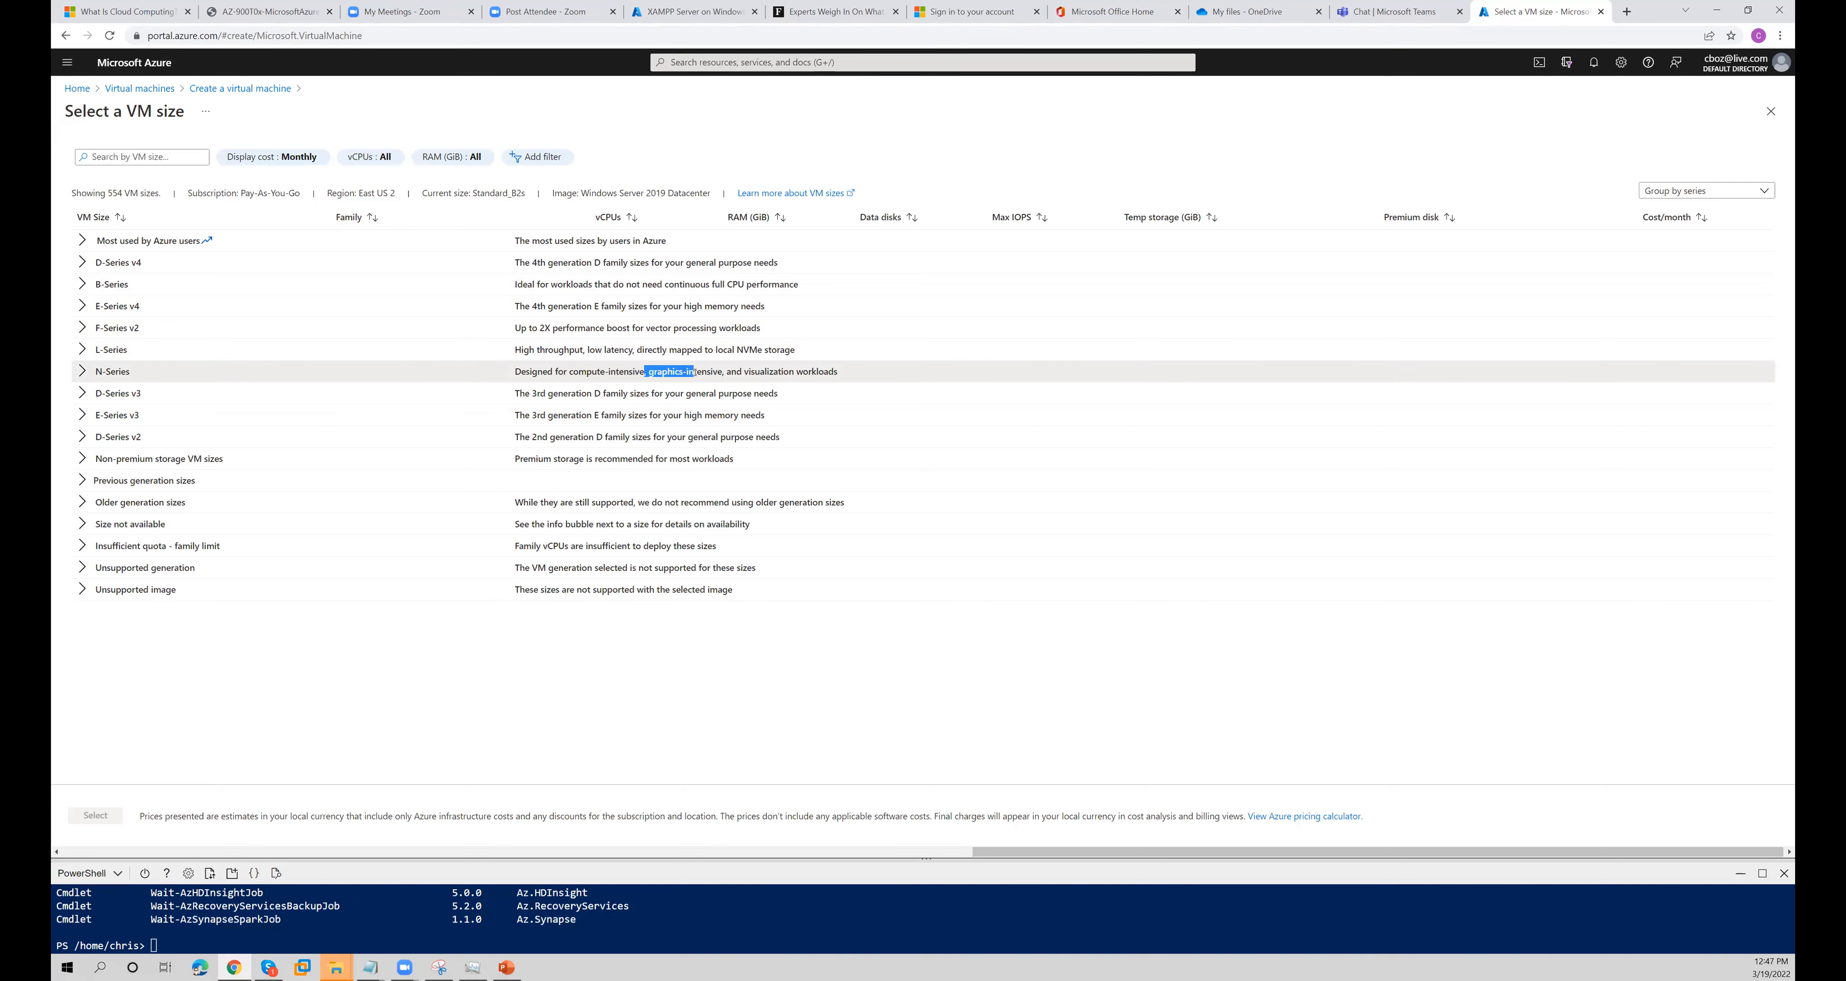
{"action": "left_click", "coordinate": [82, 371]}
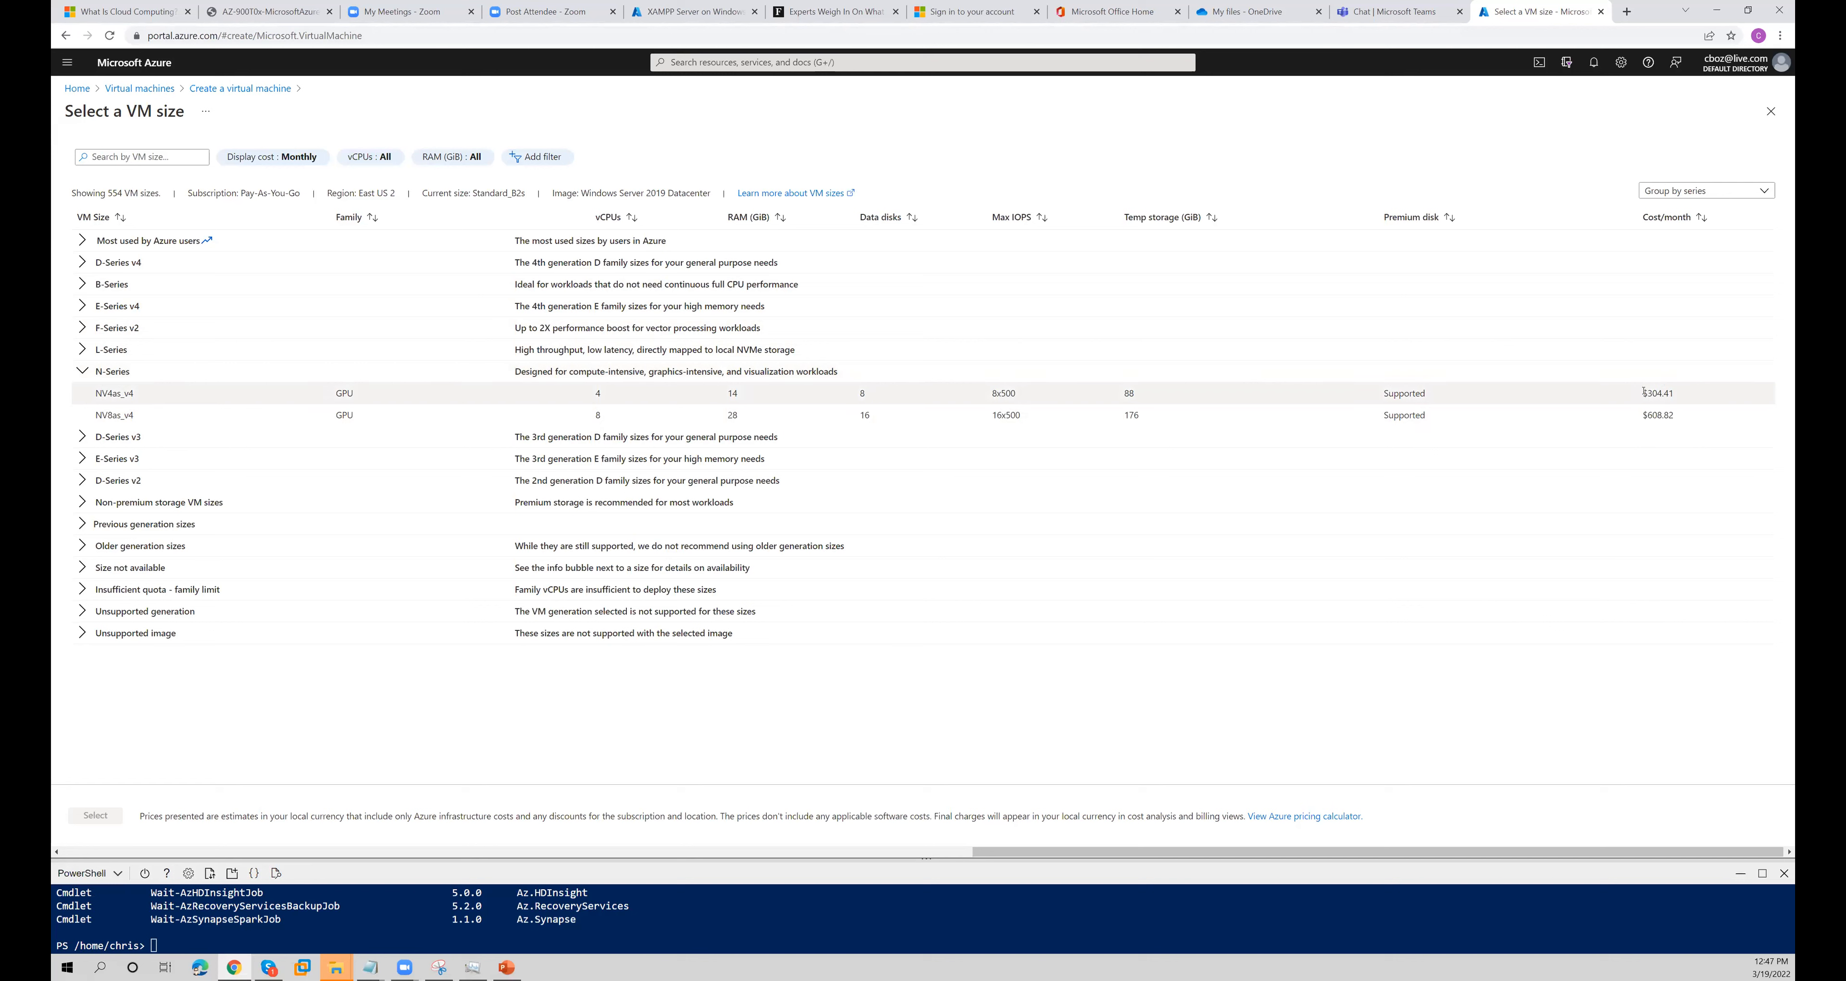
{"action": "left_click", "coordinate": [81, 371]}
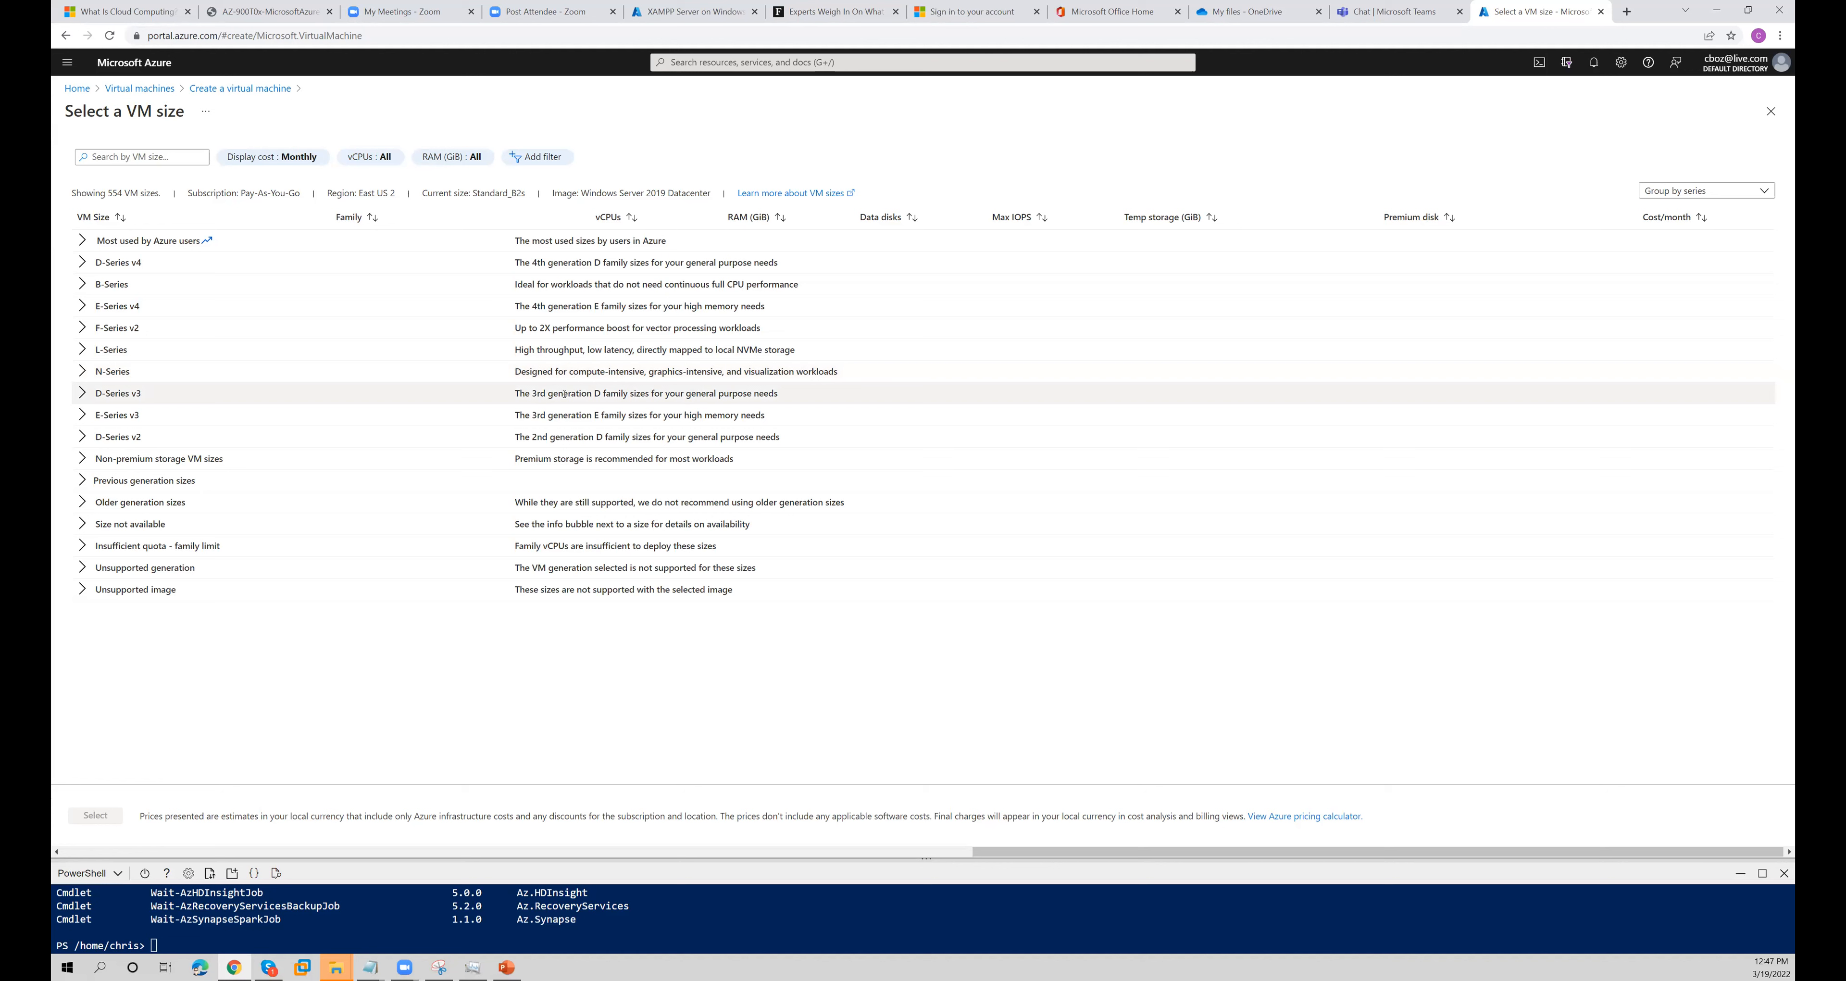
- Compare the intended workloads of the remaining VM series, and examine the sizes and costs in the B-Series
{"action": "left_click_drag", "start_coordinate": [564, 394], "coordinate": [582, 438]}
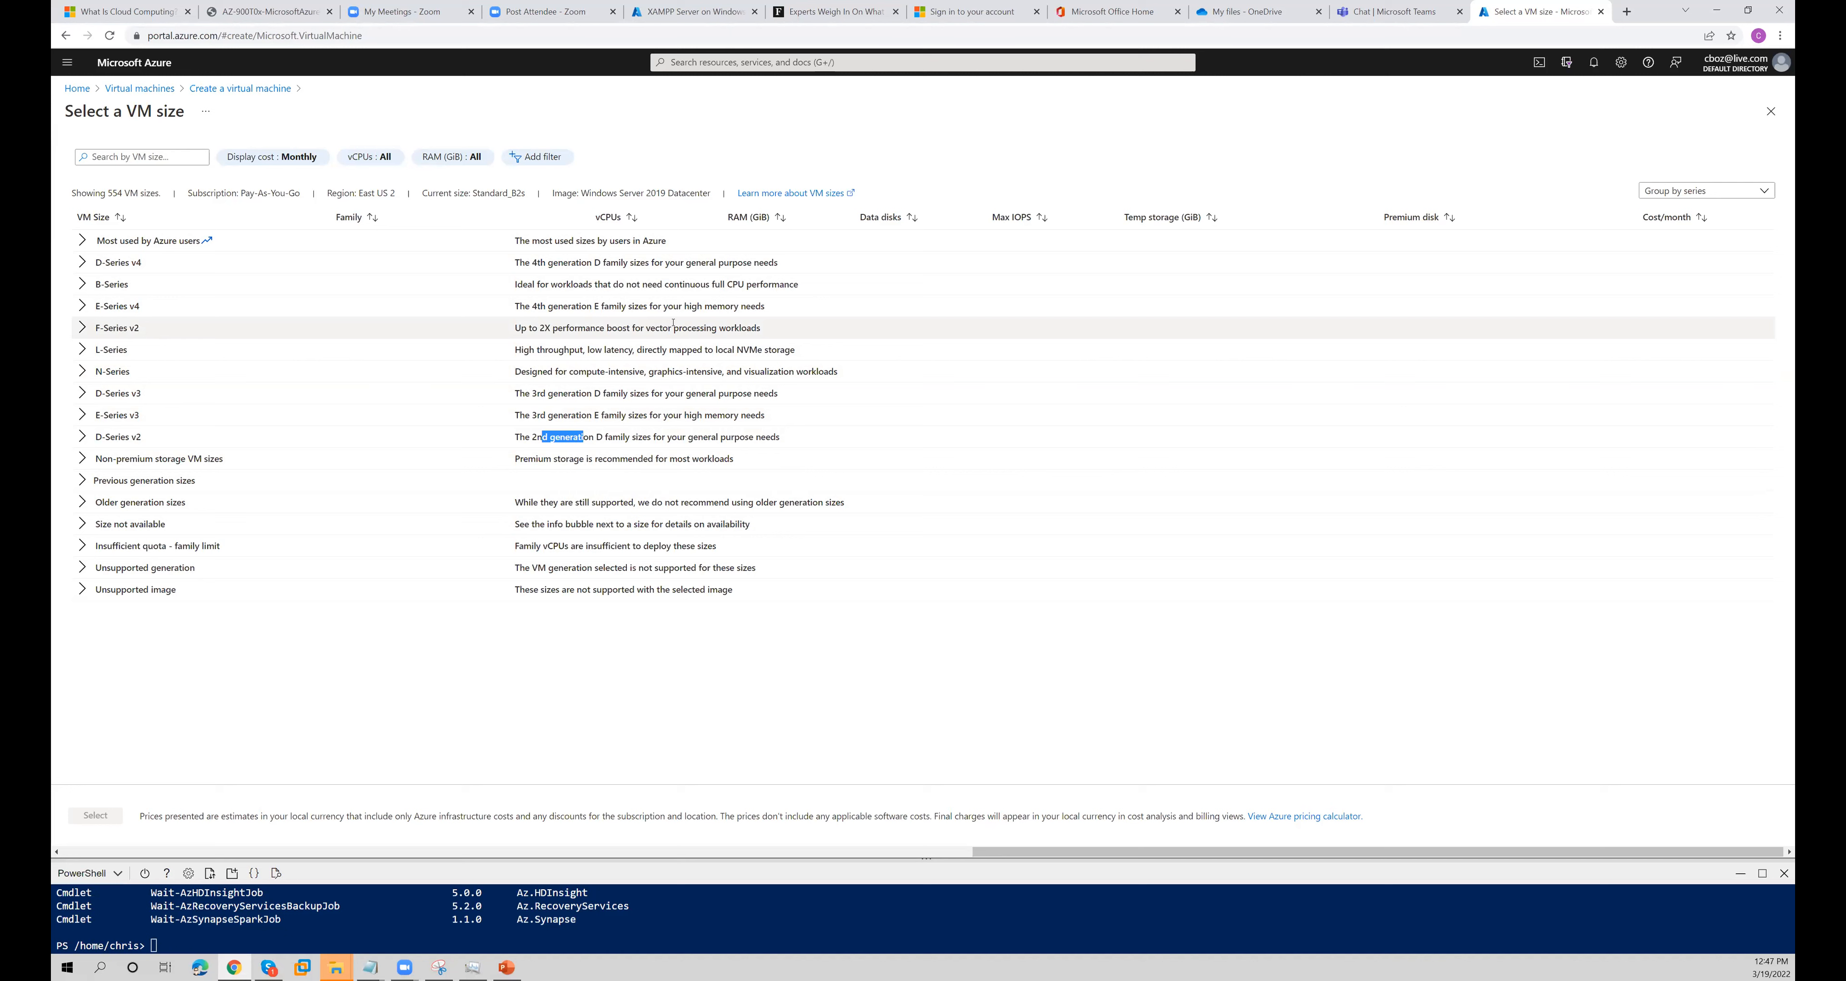
{"action": "left_click_drag", "start_coordinate": [692, 348], "coordinate": [779, 349]}
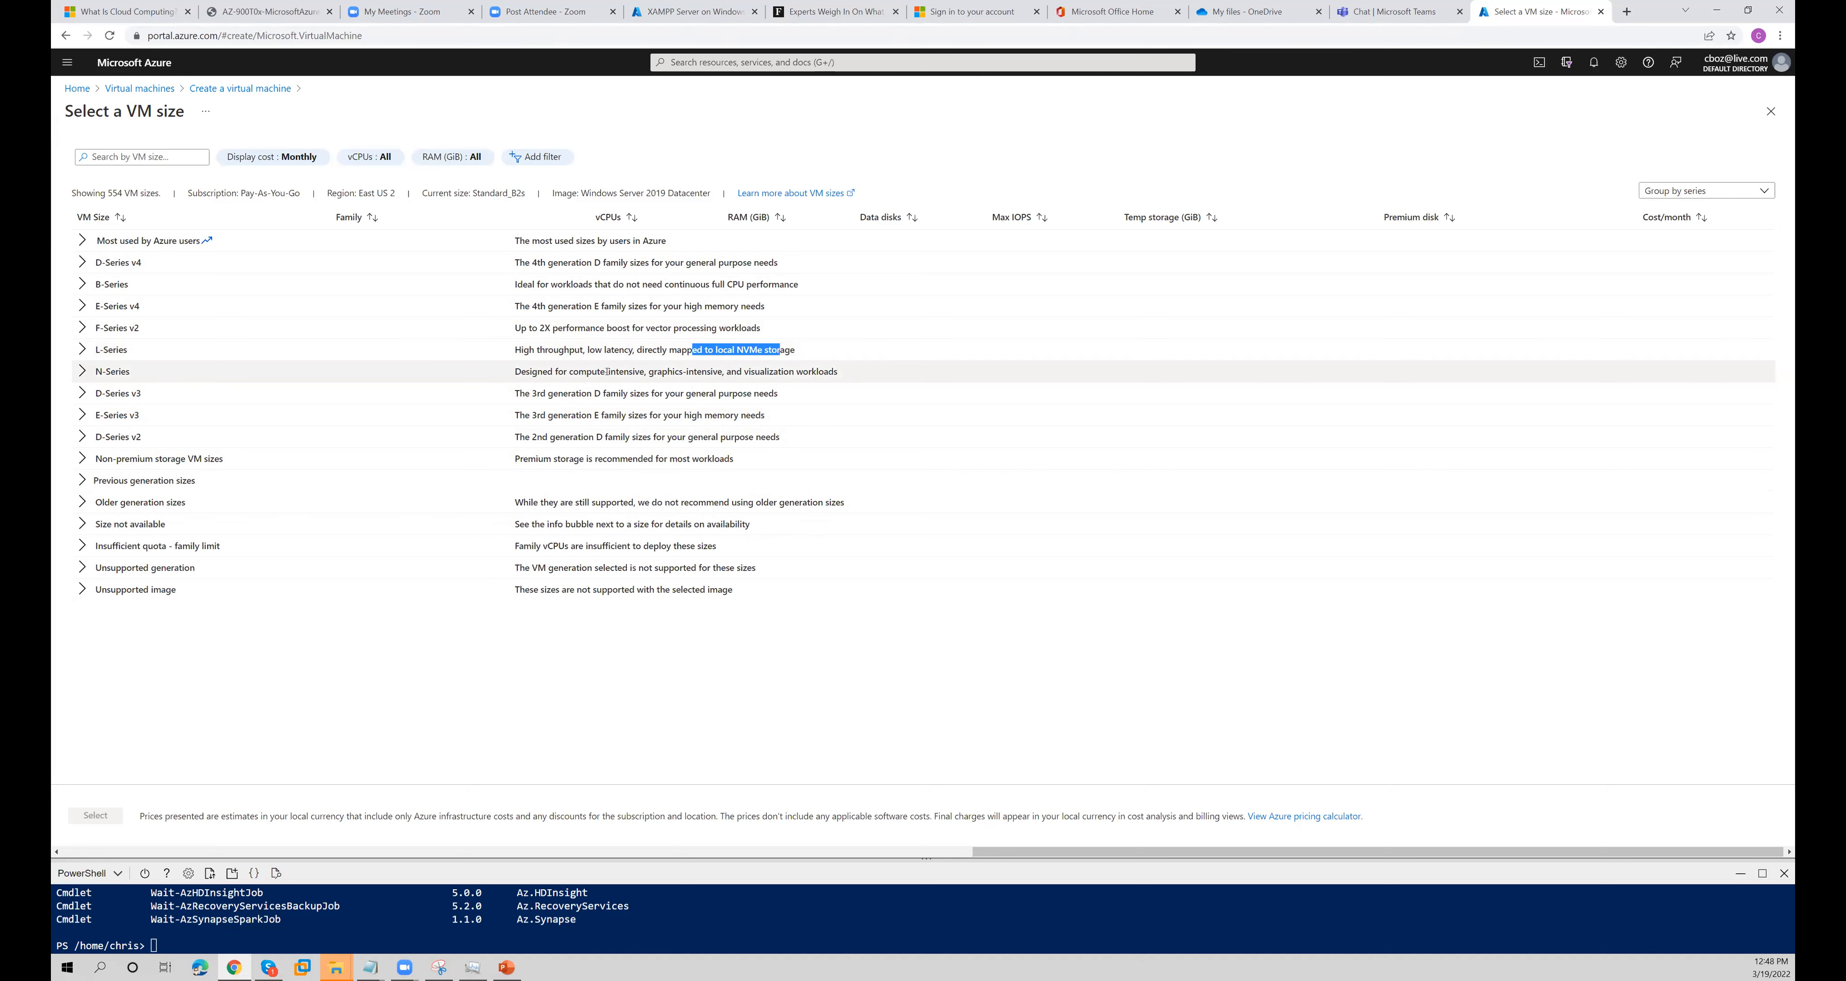
{"action": "left_click_drag", "start_coordinate": [608, 371], "coordinate": [727, 372]}
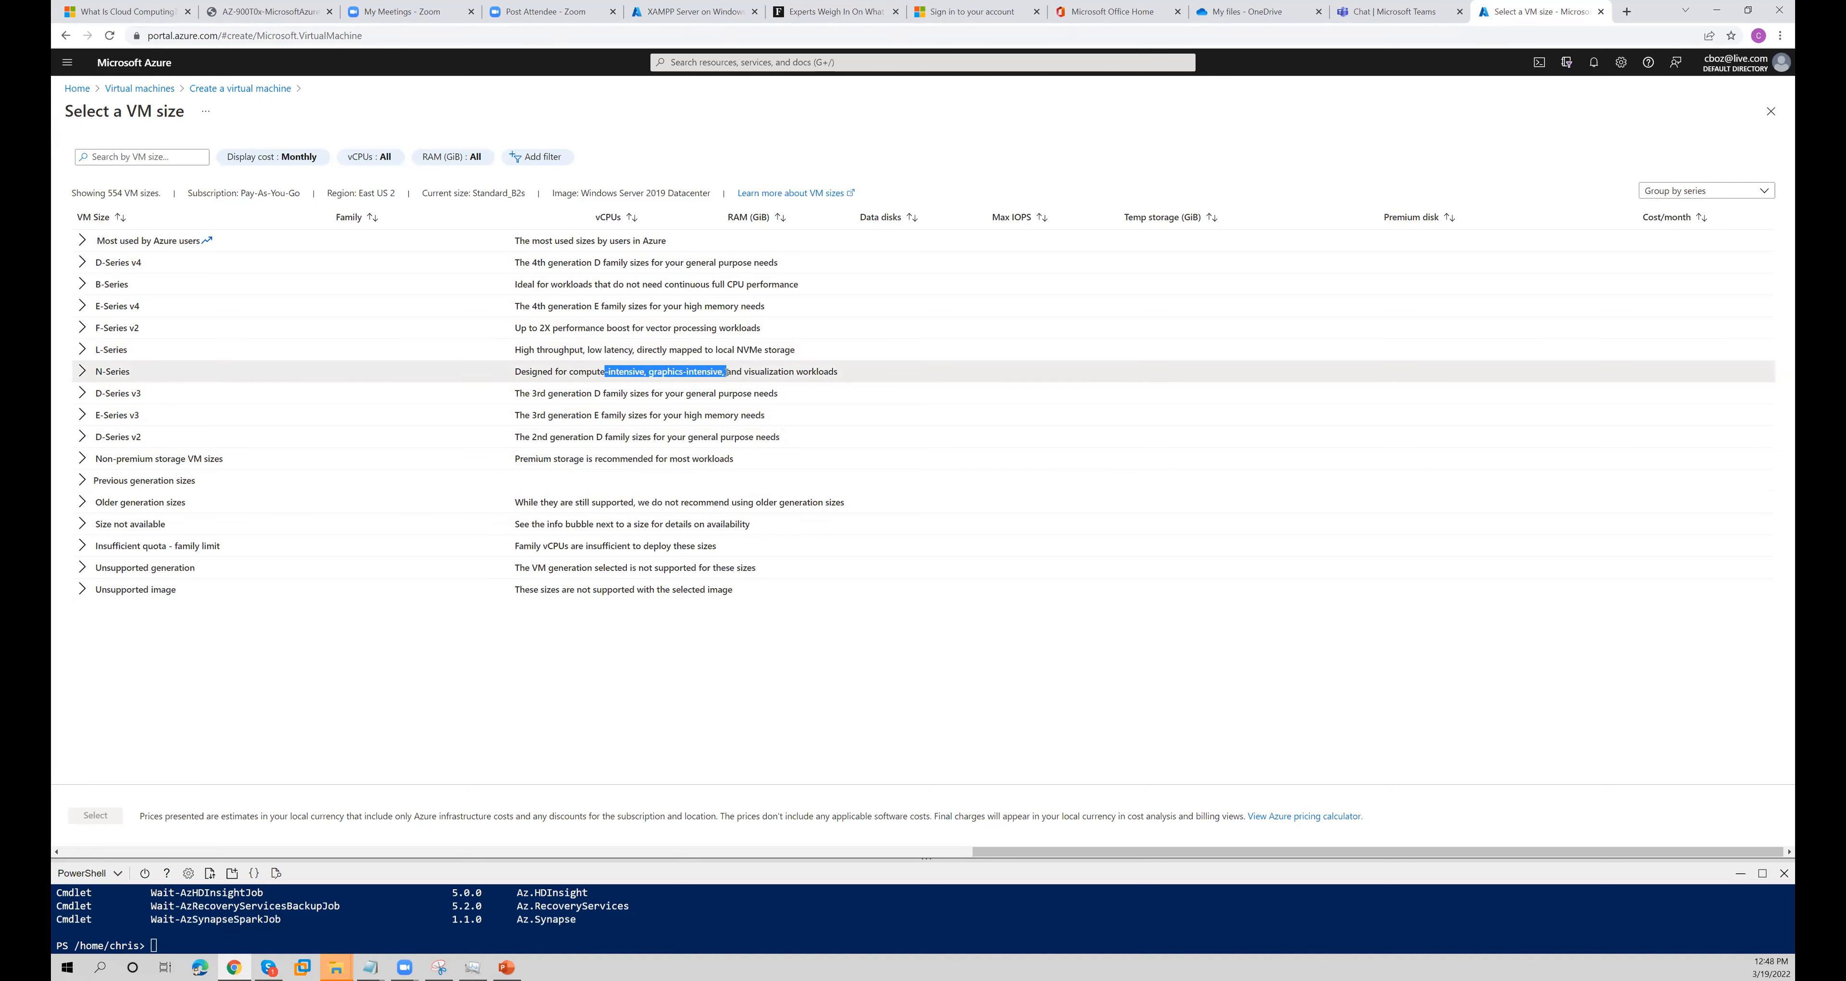
{"action": "left_click_drag", "start_coordinate": [617, 285], "coordinate": [695, 284]}
{"action": "left_click", "coordinate": [83, 284]}
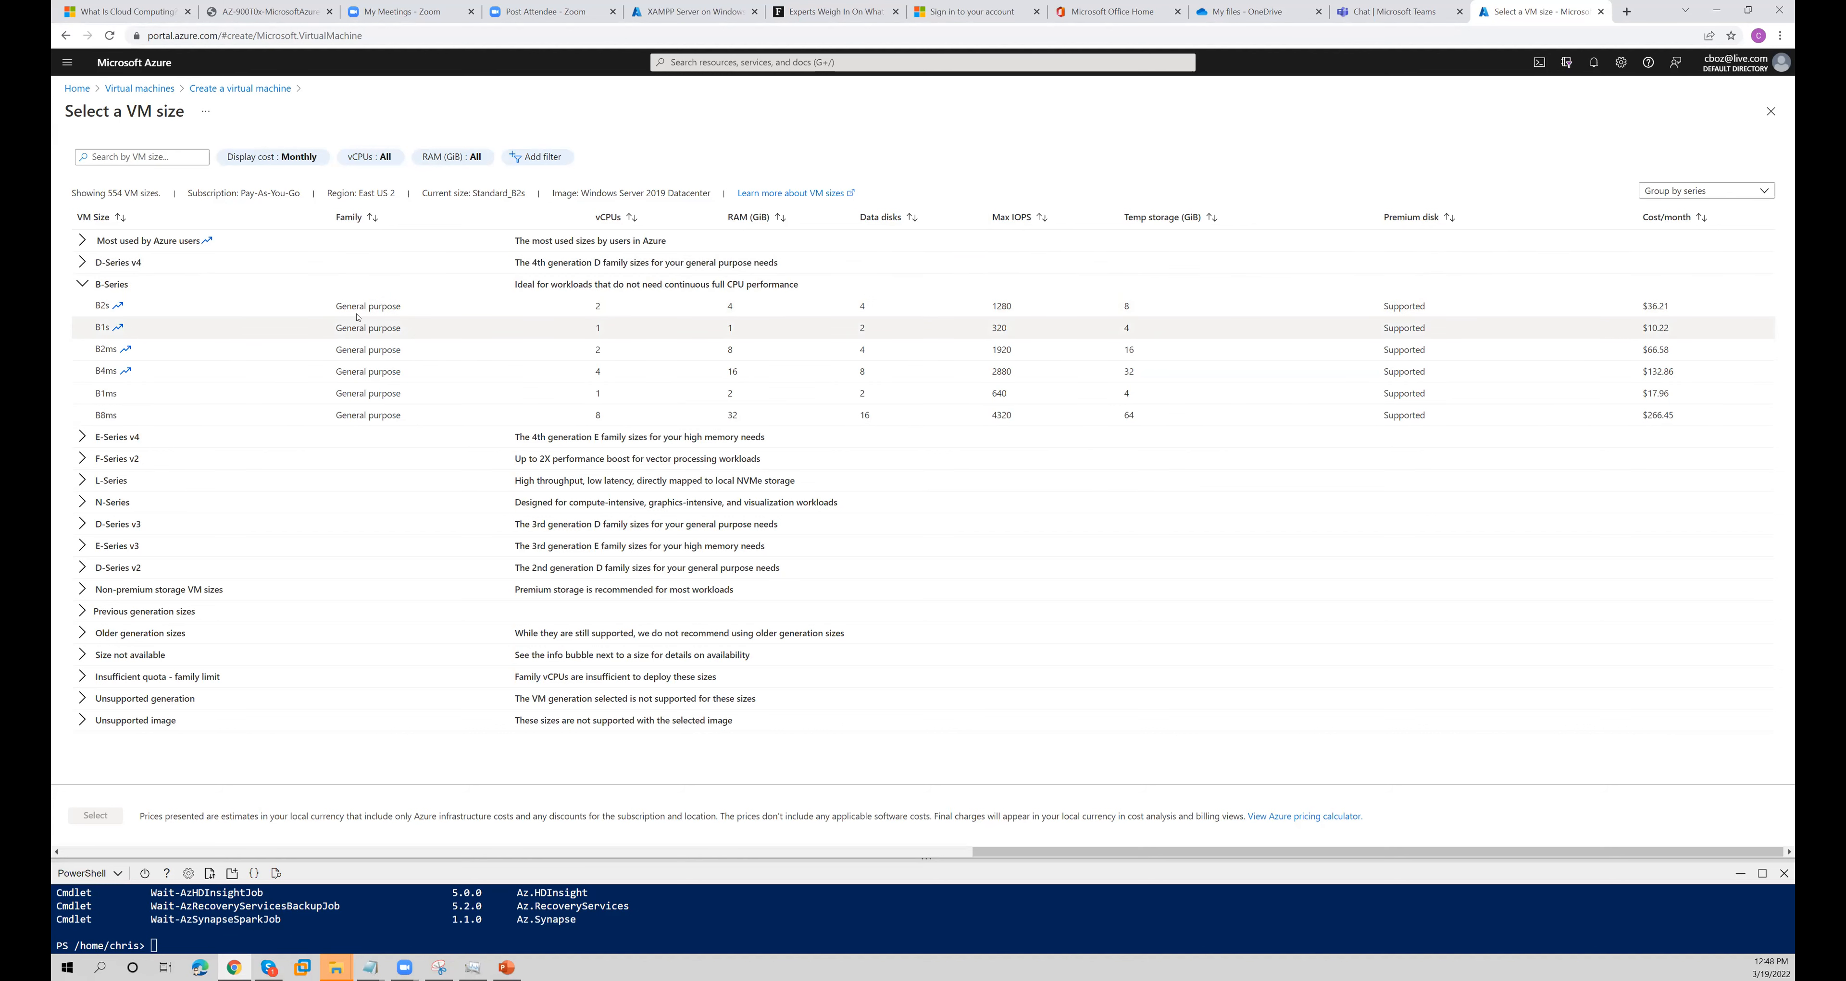
- Leave the size selection for the virtual machines list, discarding the unsaved edits
{"action": "left_click", "coordinate": [127, 89]}
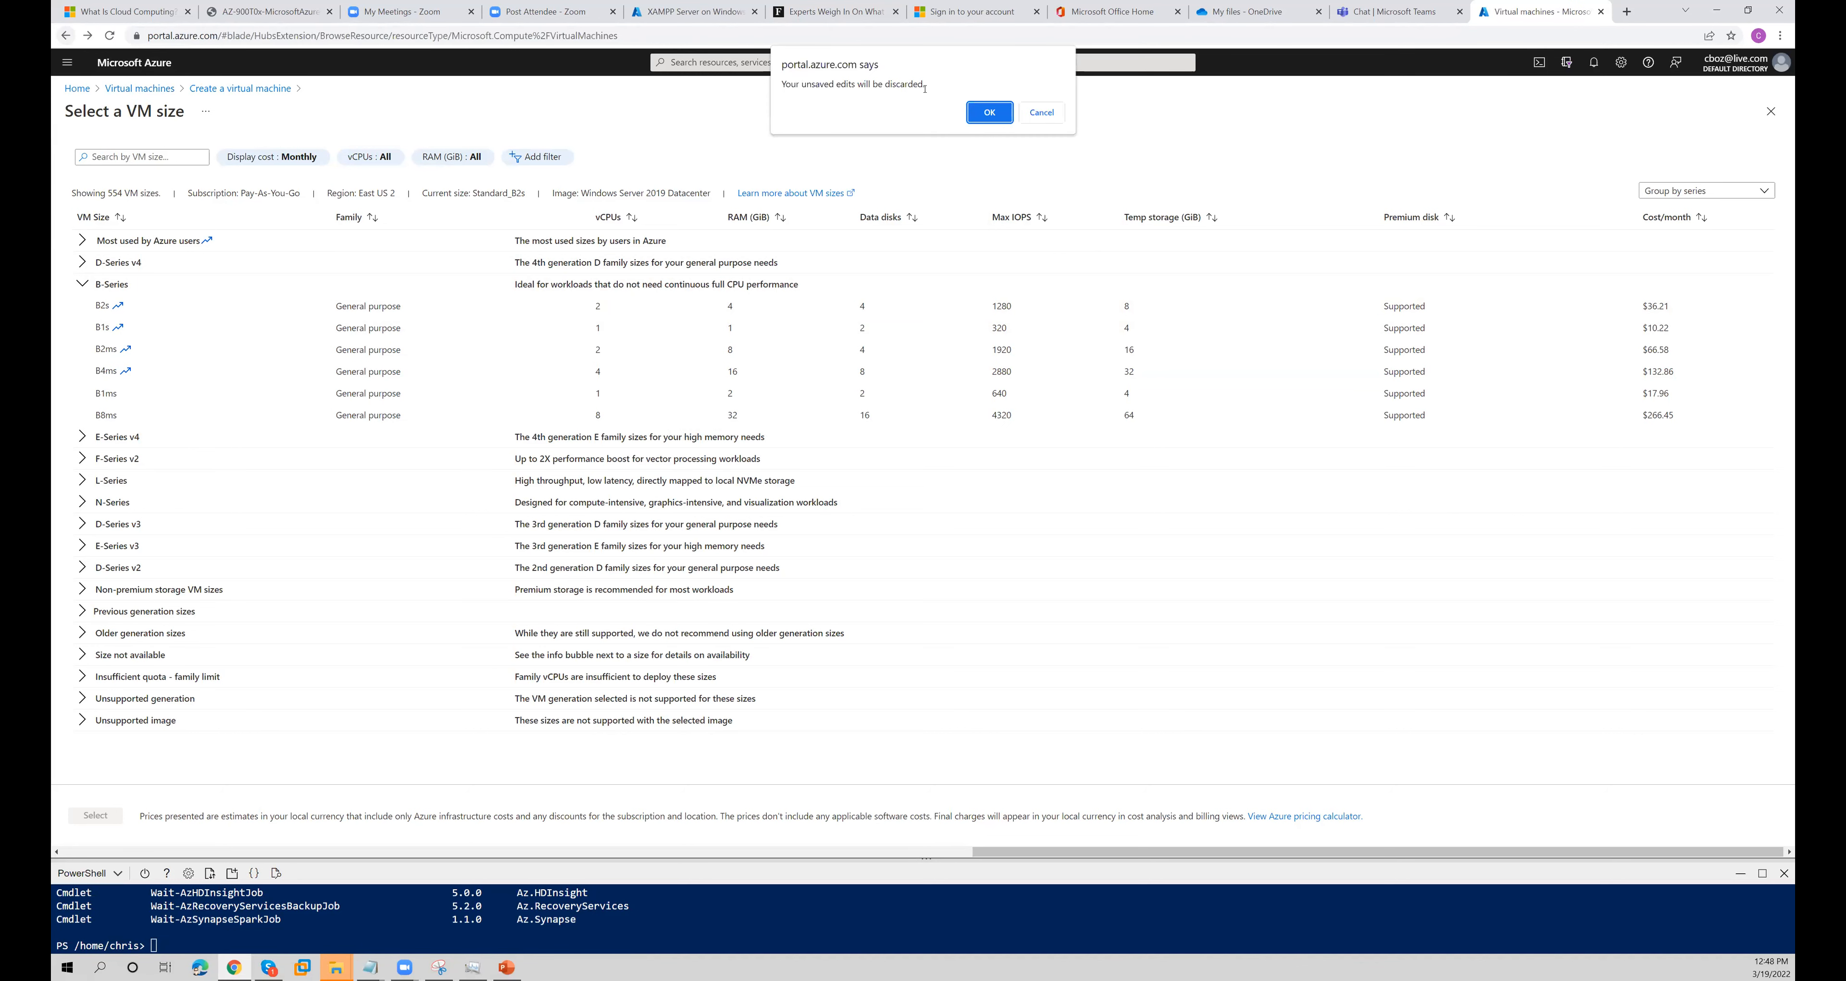
{"action": "left_click", "coordinate": [989, 112]}
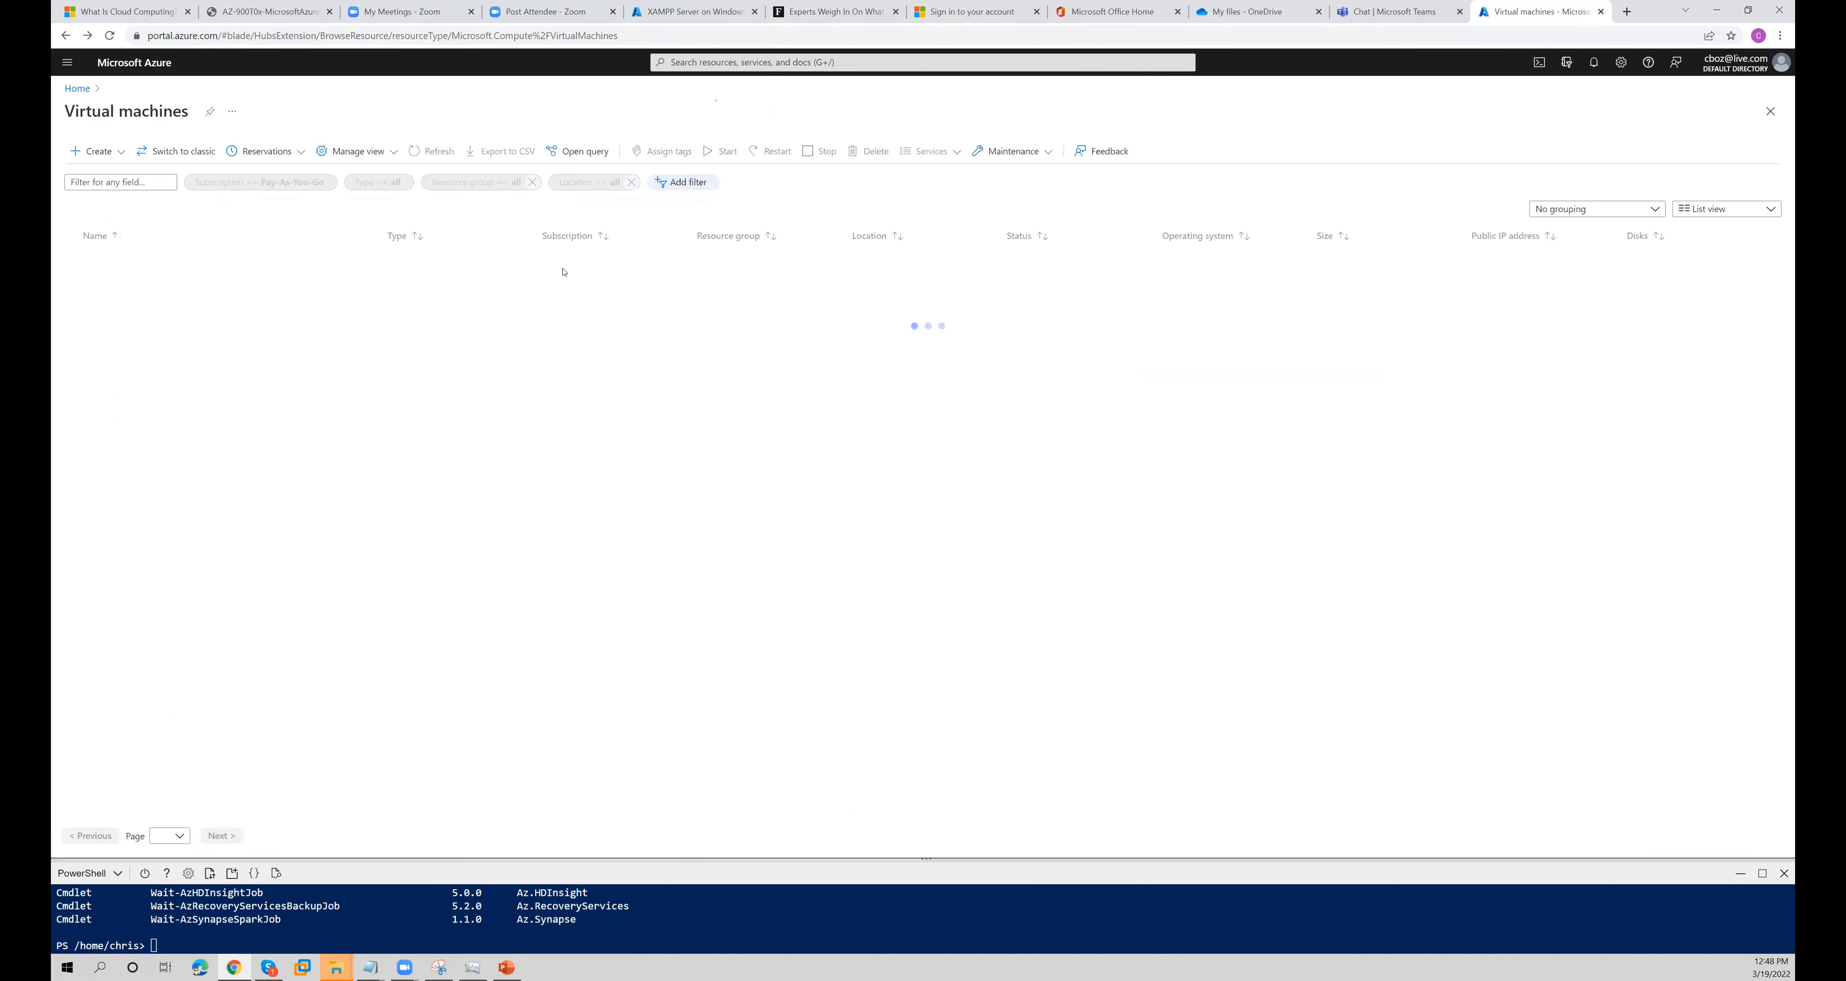
- Choose a Windows image for nexusserver1 and set the administrator username to nexusadmin
{"action": "left_click", "coordinate": [776, 498]}
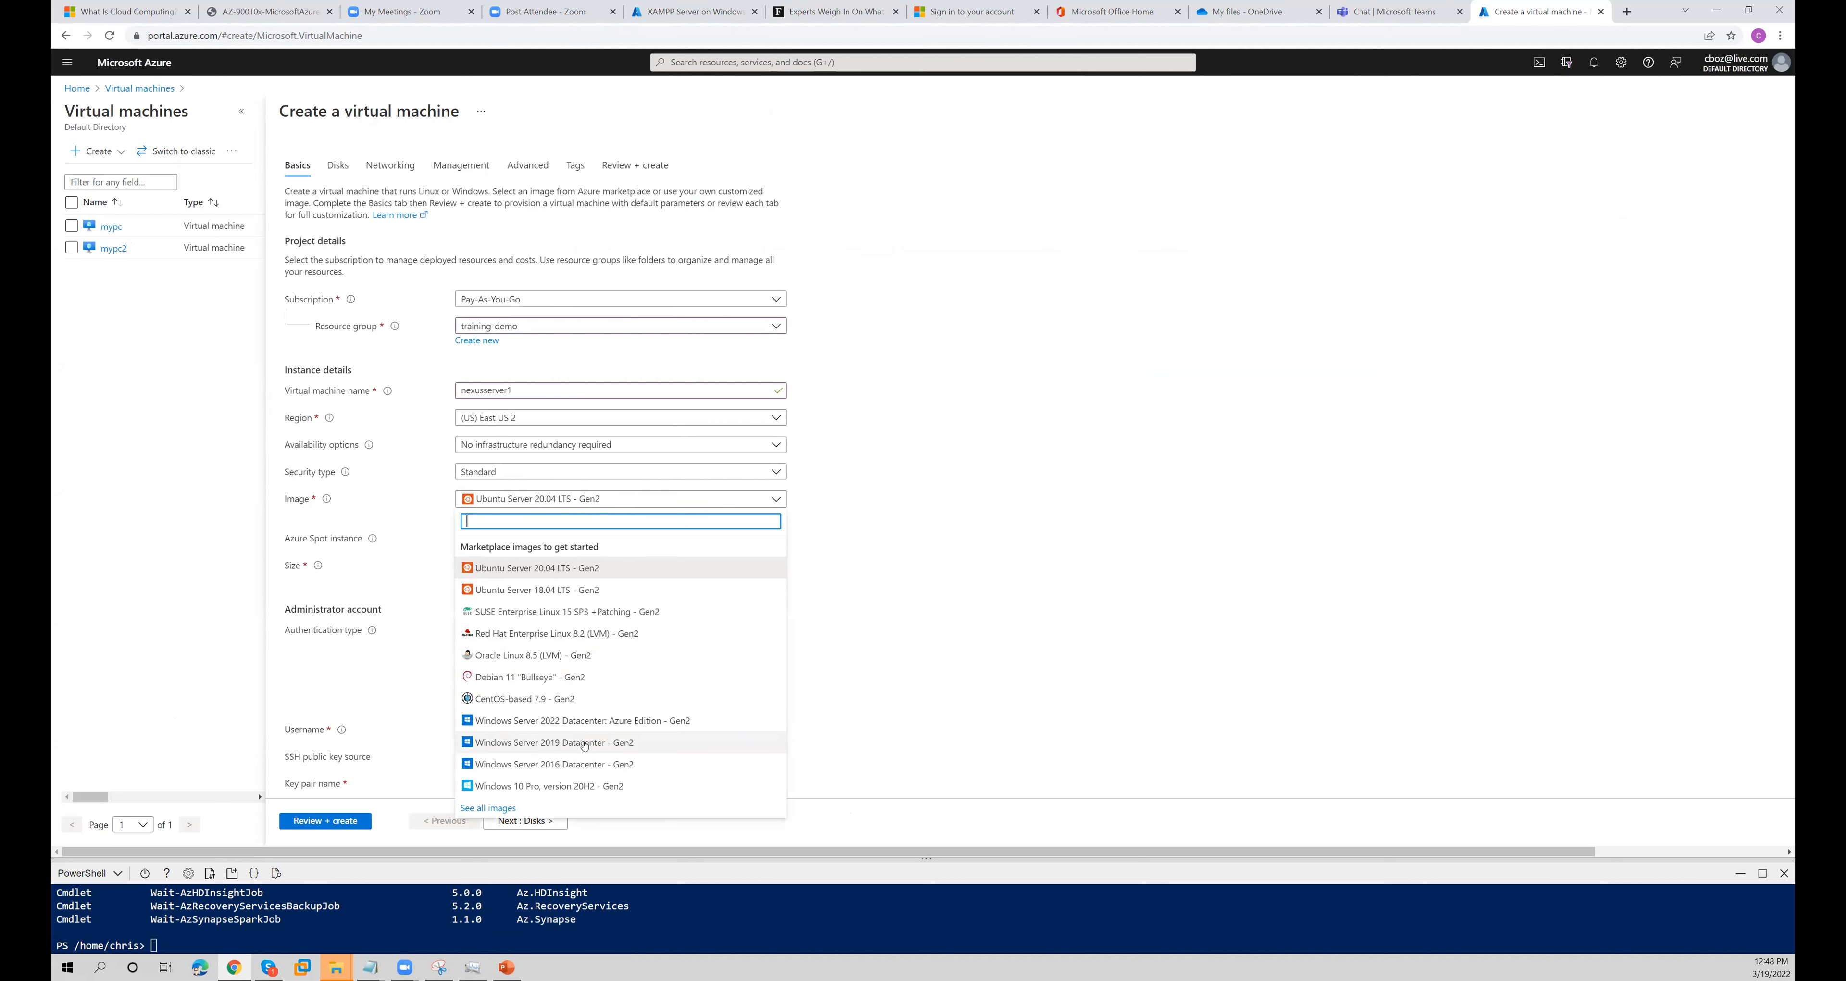
{"action": "left_click", "coordinate": [585, 743]}
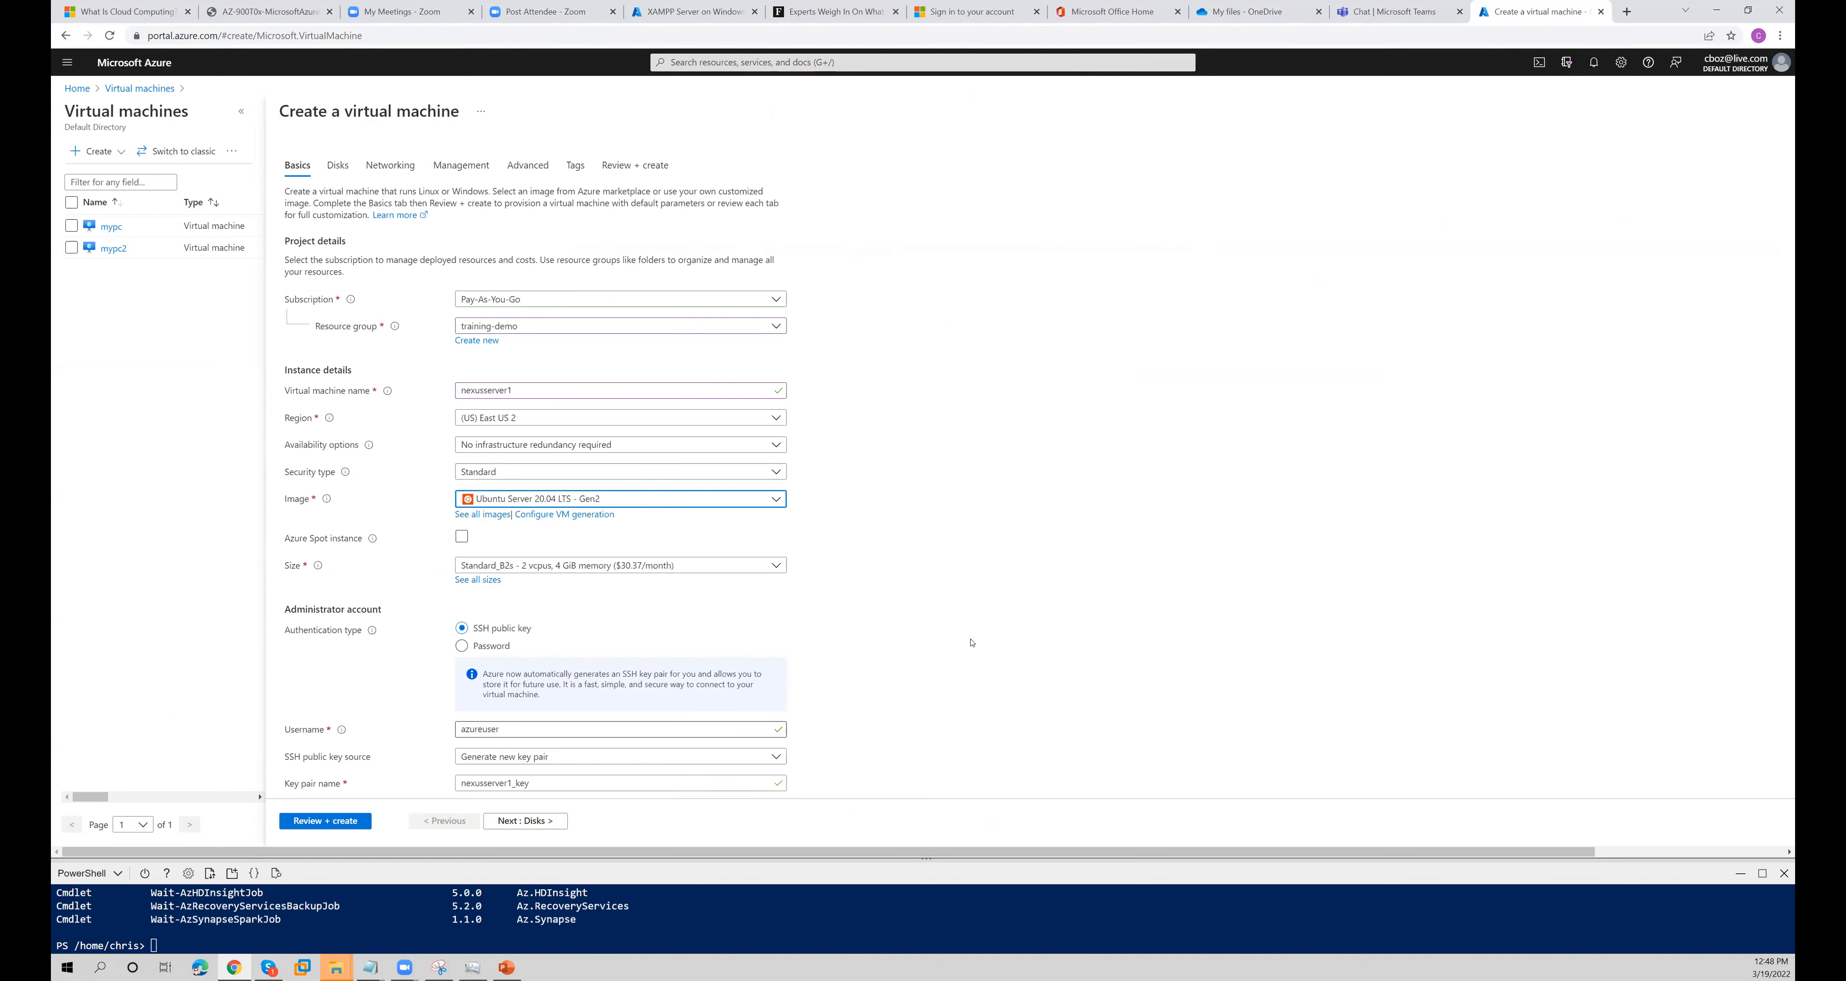
{"action": "scroll", "coordinate": [571, 445], "scroll_direction": "down", "scroll_amount": 2}
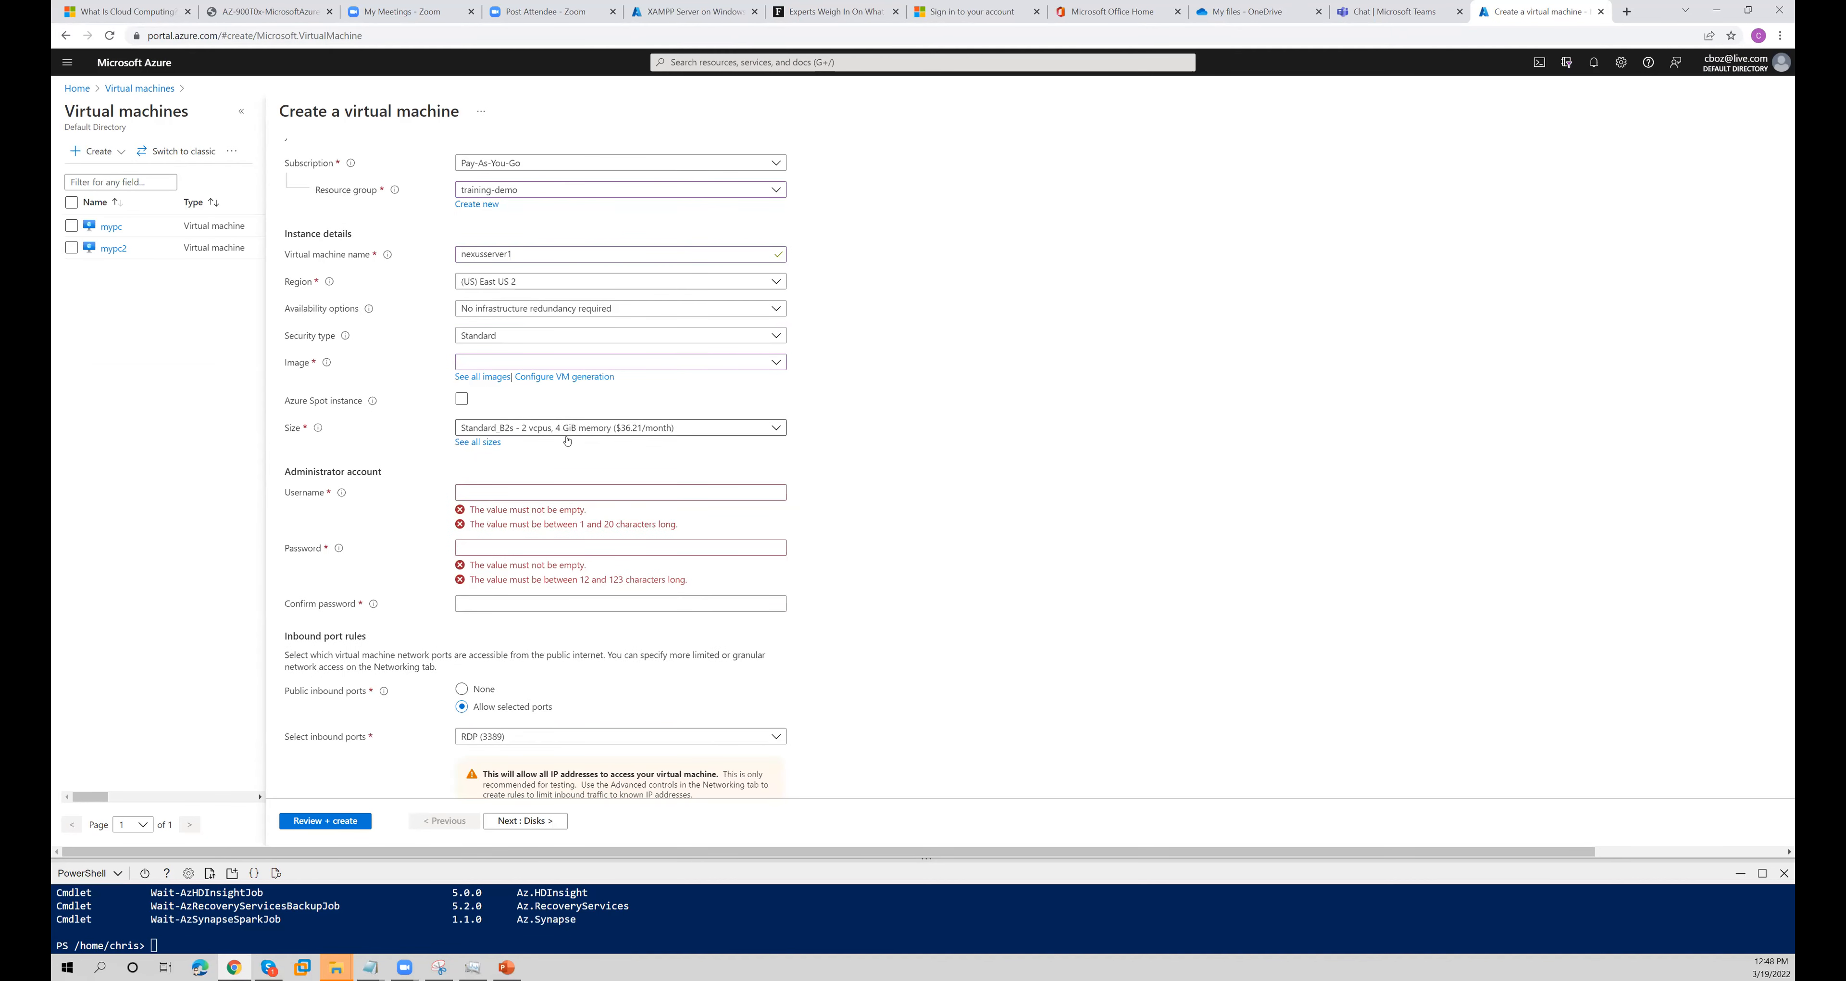
{"action": "left_click", "coordinate": [560, 490]}
{"action": "type", "text": "nexusadmin"}
{"action": "key", "text": "Tab"}
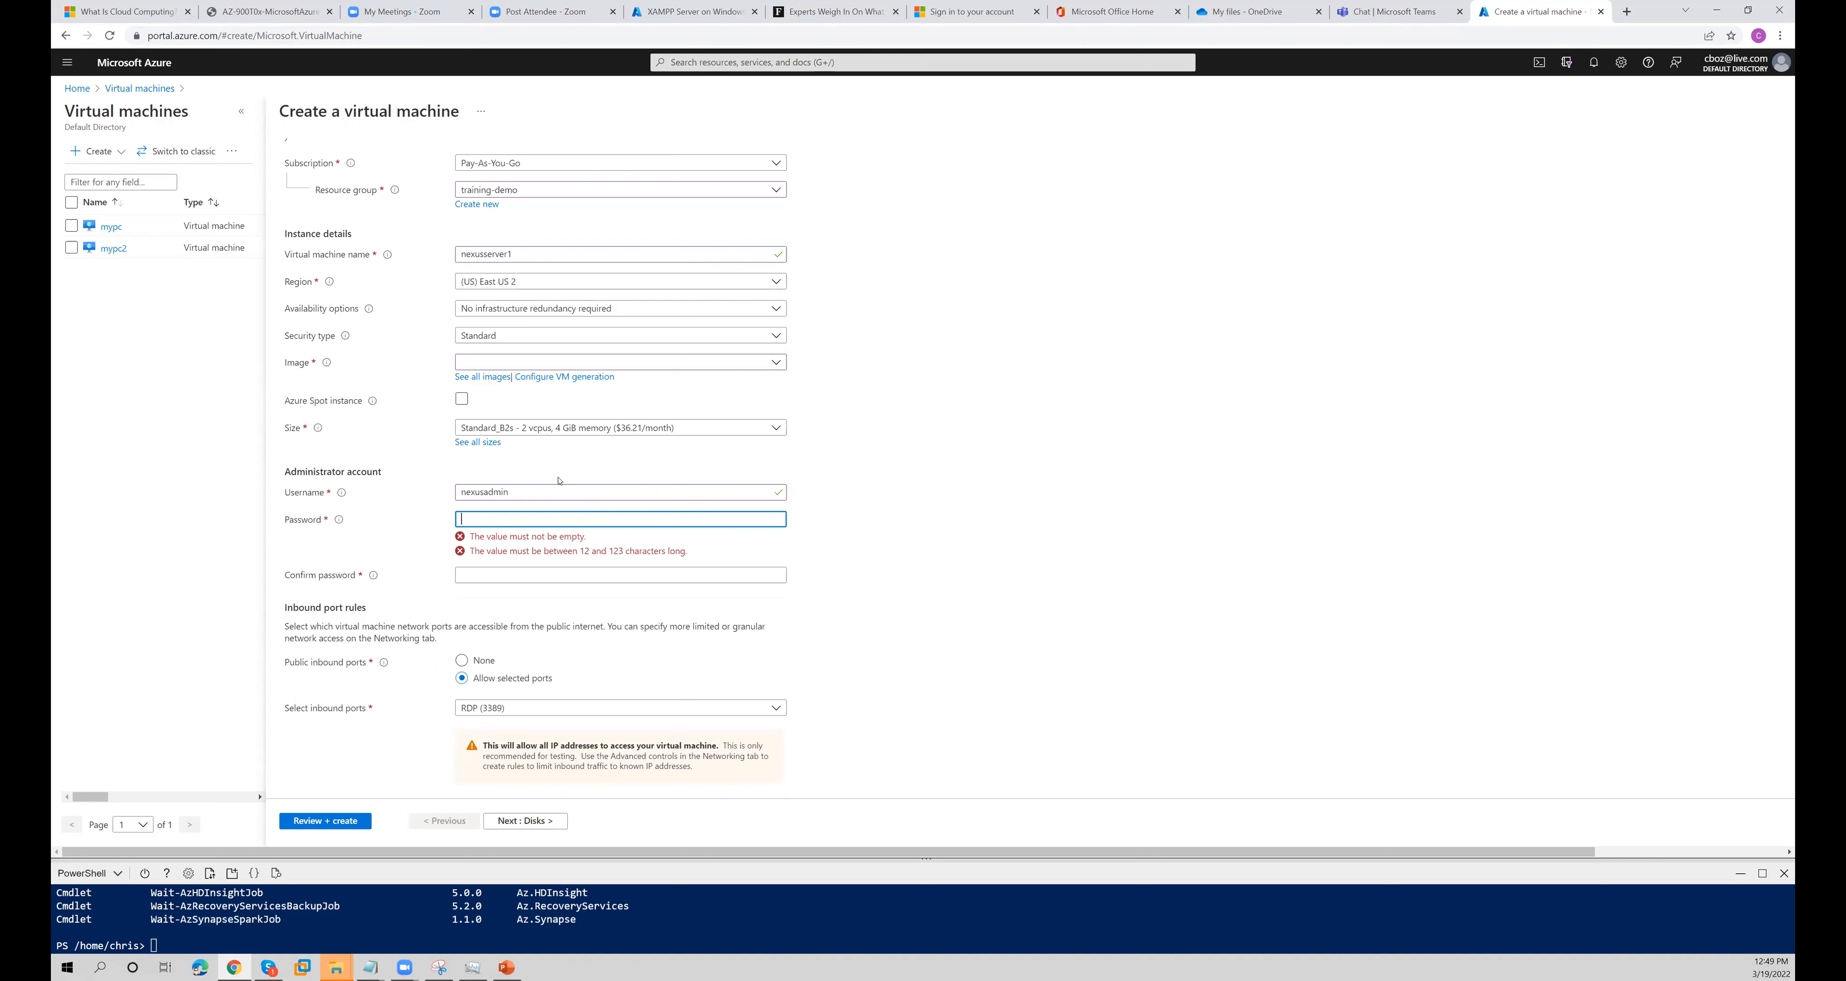
- Enter a password for the administrator account and repeat it in the confirmation field
{"action": "type", "text": "*********"}
{"action": "key", "text": "Tab"}
{"action": "type", "text": "******"}
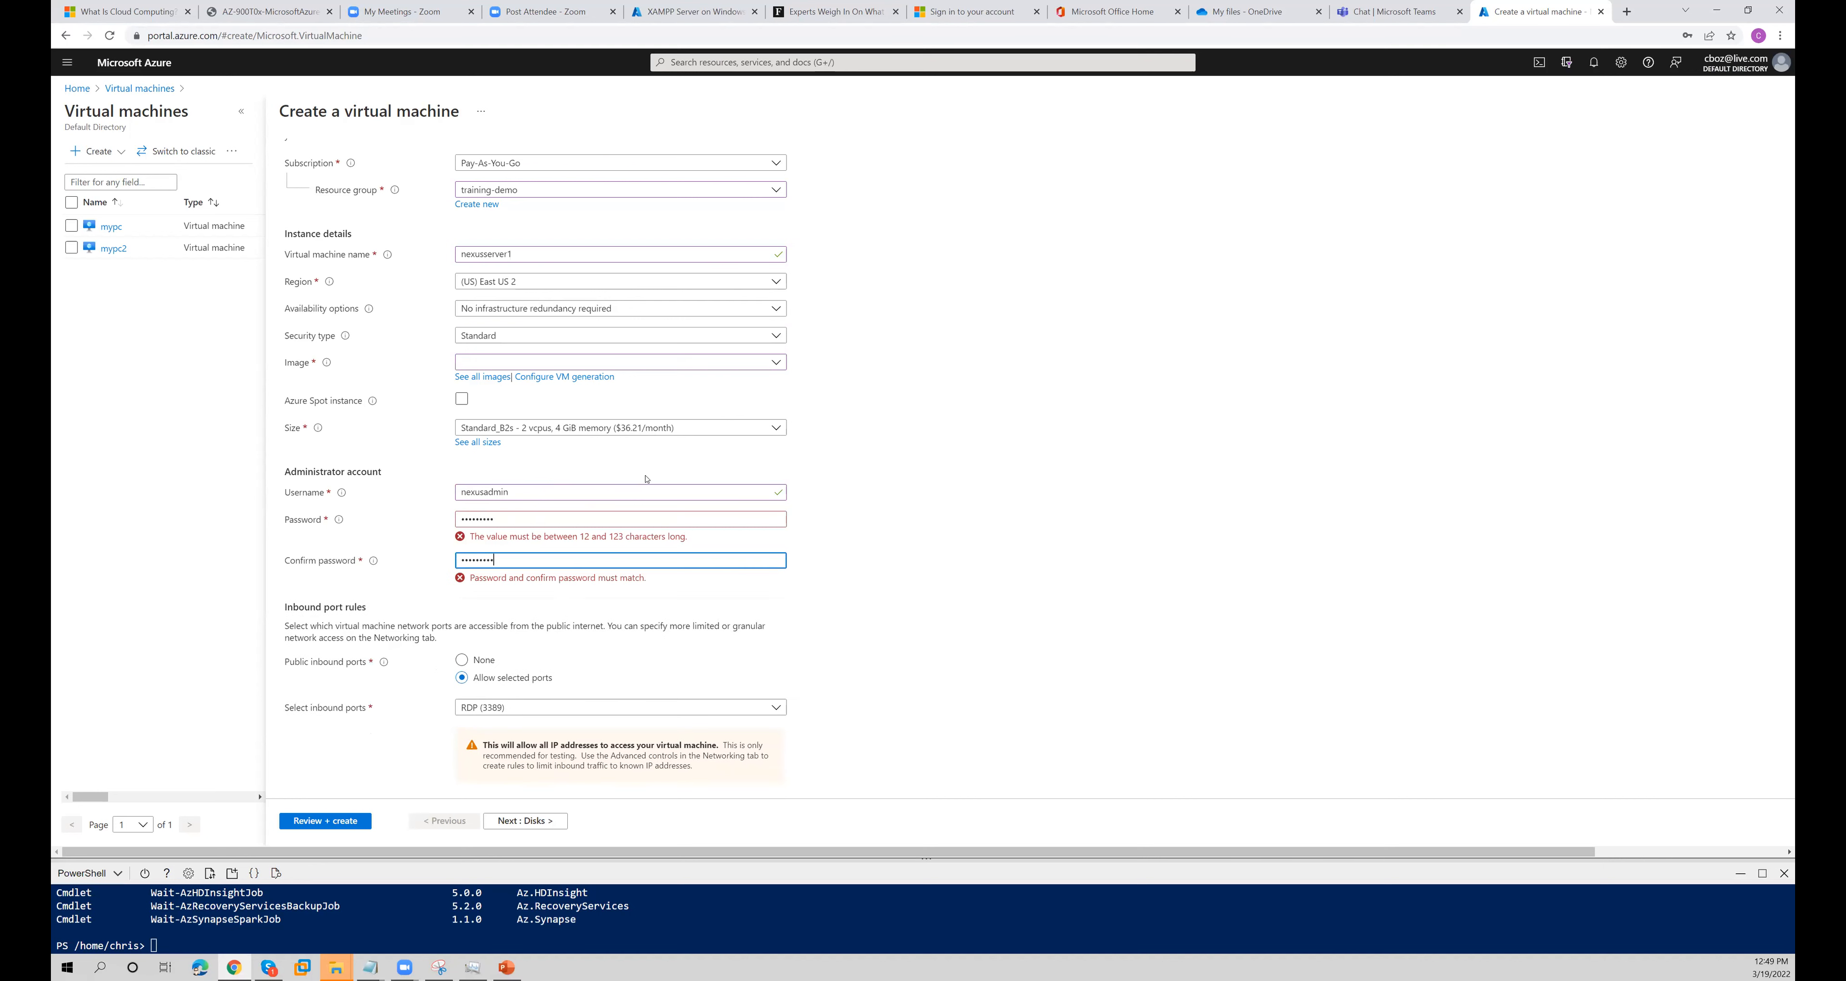
- Replace the administrator account password with a different one and update the password confirmation to match
{"action": "left_click_drag", "start_coordinate": [618, 518], "coordinate": [327, 495]}
{"action": "type", "text": "*********"}
{"action": "left_click", "coordinate": [873, 539]}
{"action": "left_click_drag", "start_coordinate": [656, 511], "coordinate": [412, 508]}
{"action": "type", "text": "***********"}
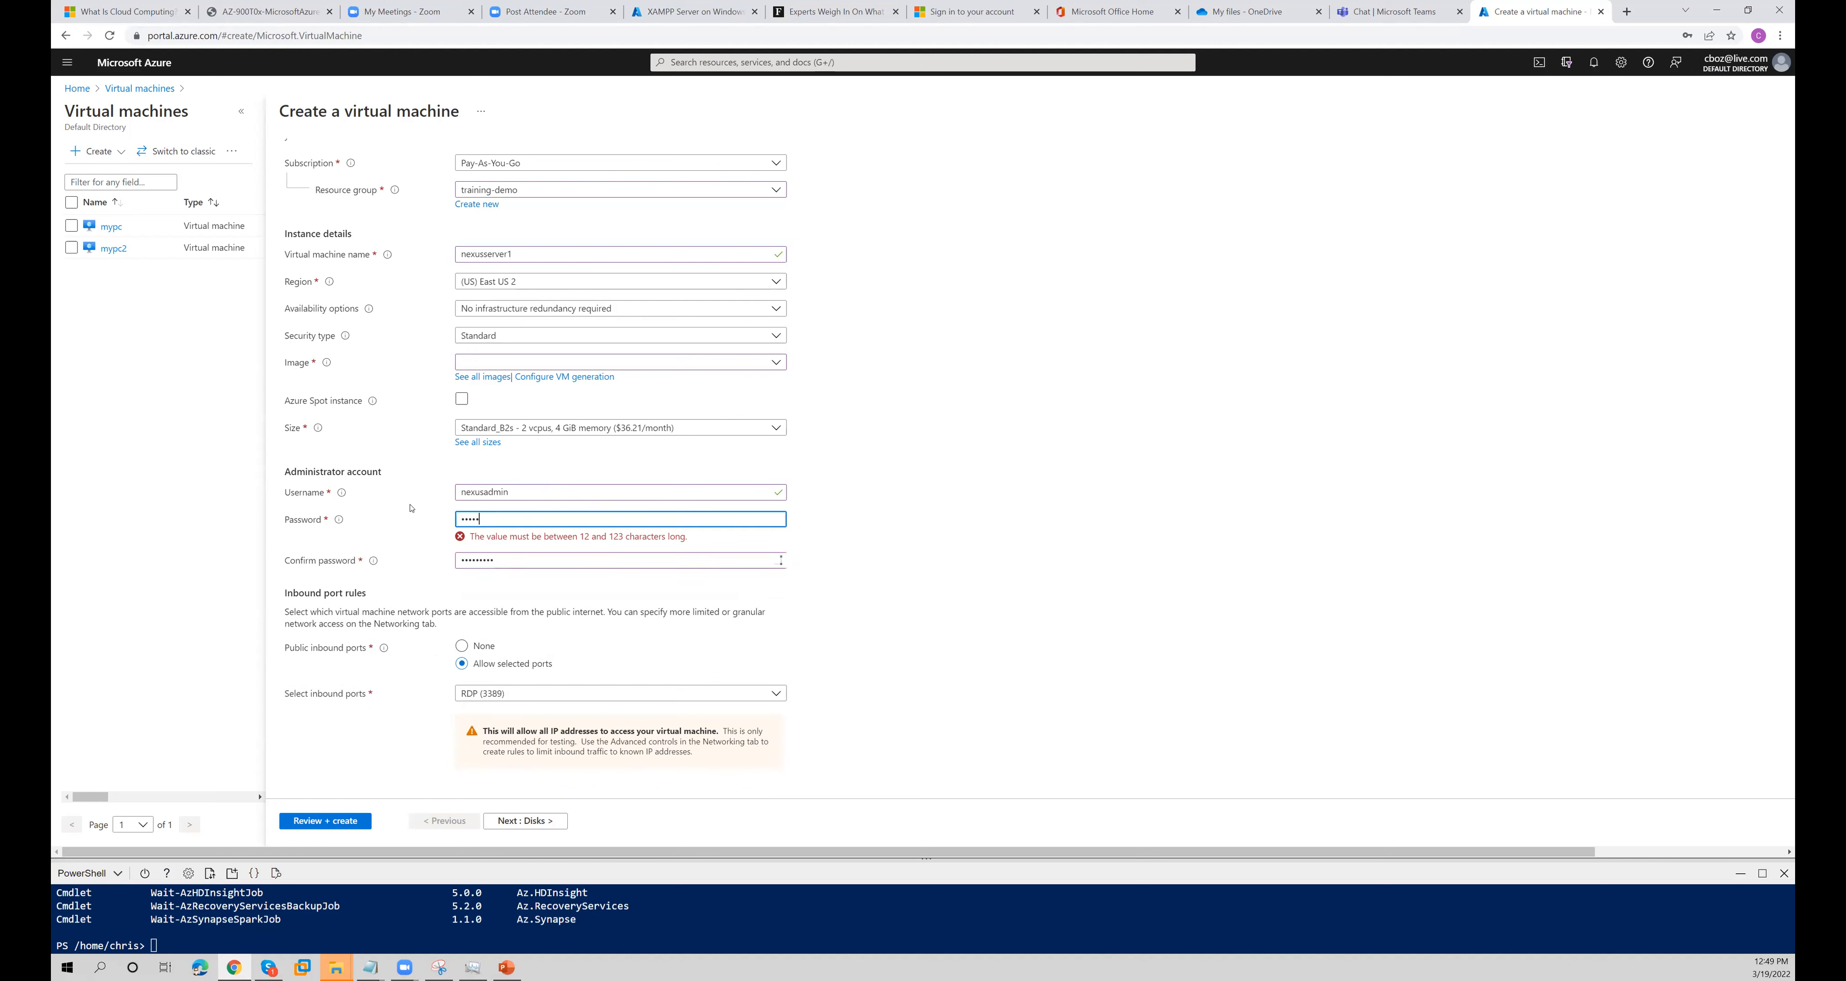
{"action": "key", "text": "Tab"}
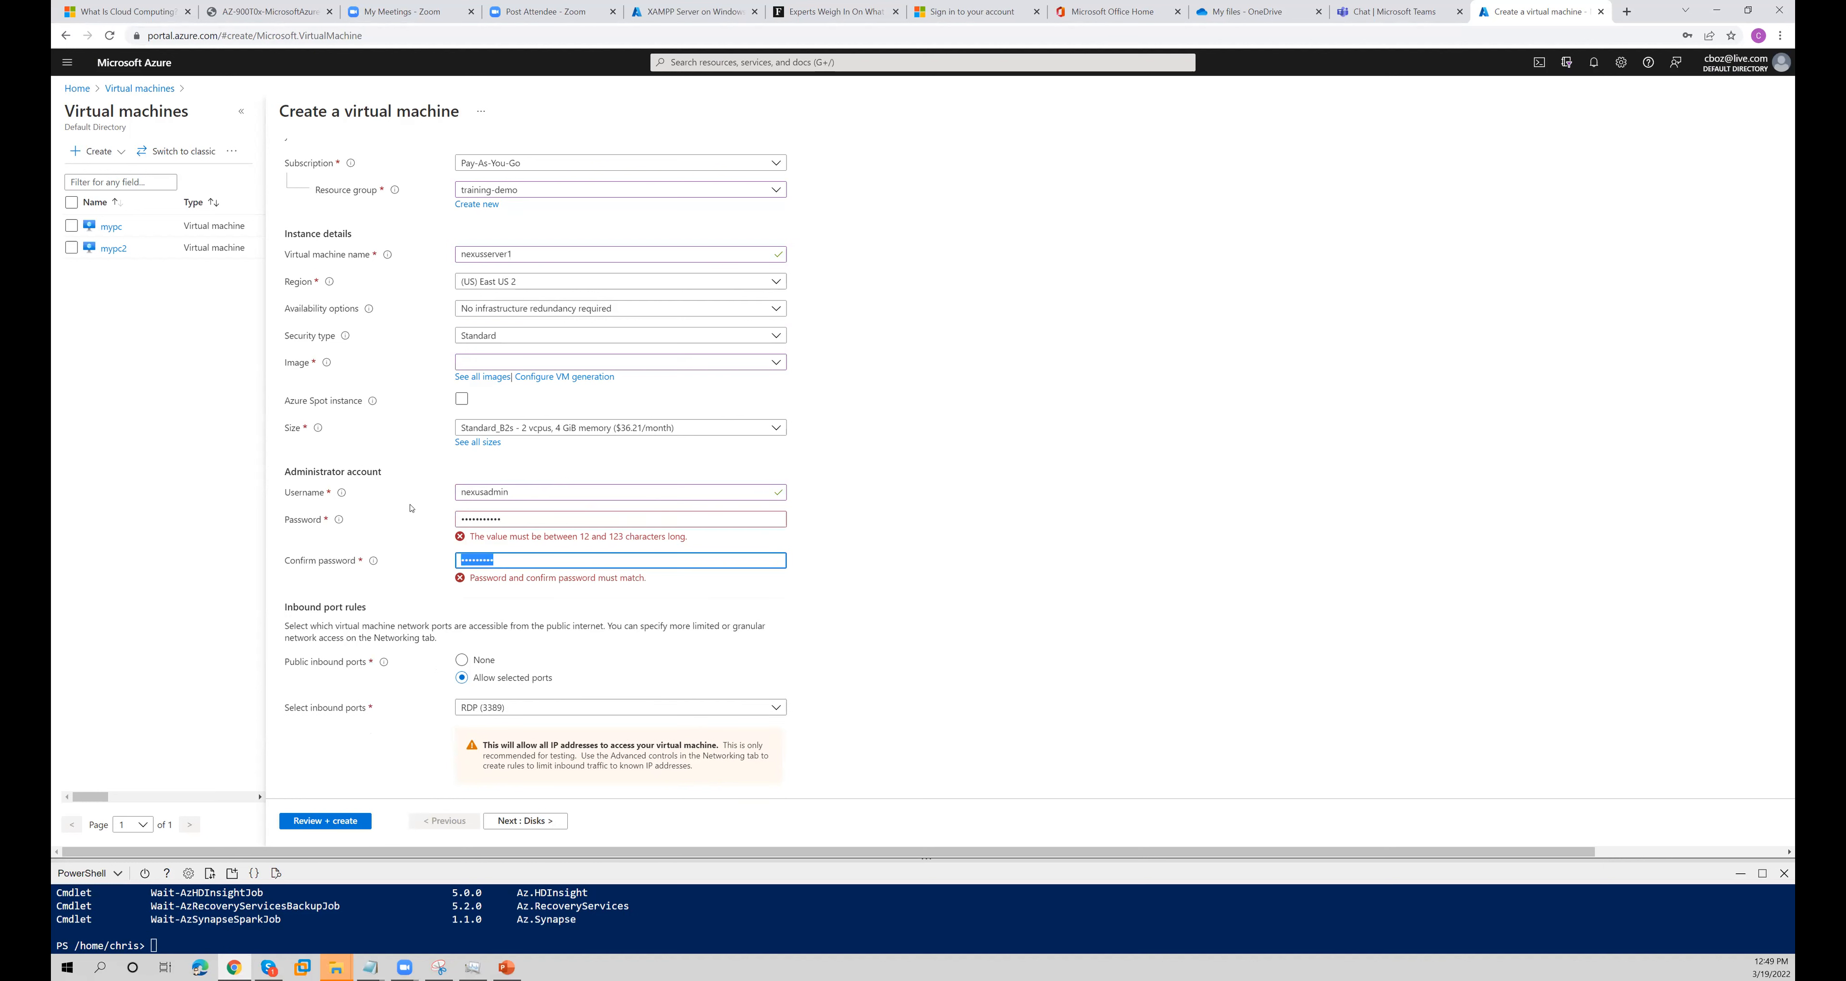
{"action": "type", "text": "*********"}
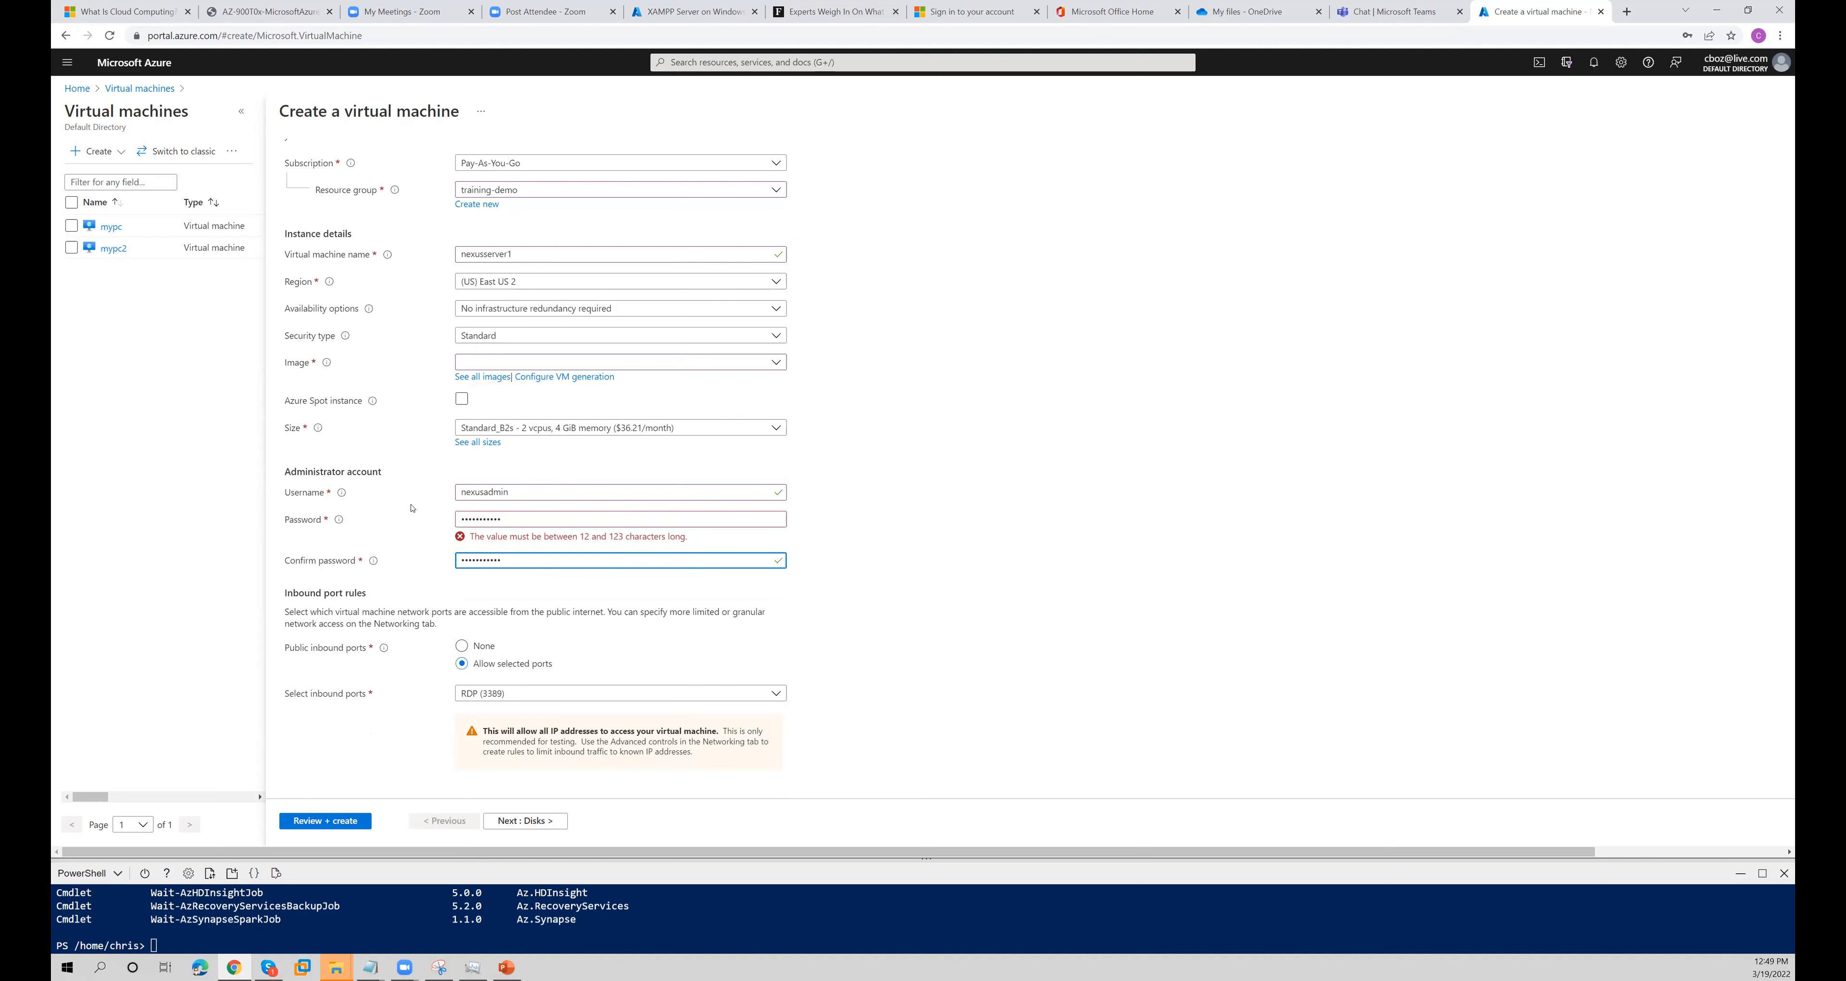
- Re-enter the administrator account's password in the password field, keeping the existing confirmation entry
{"action": "left_click", "coordinate": [616, 550]}
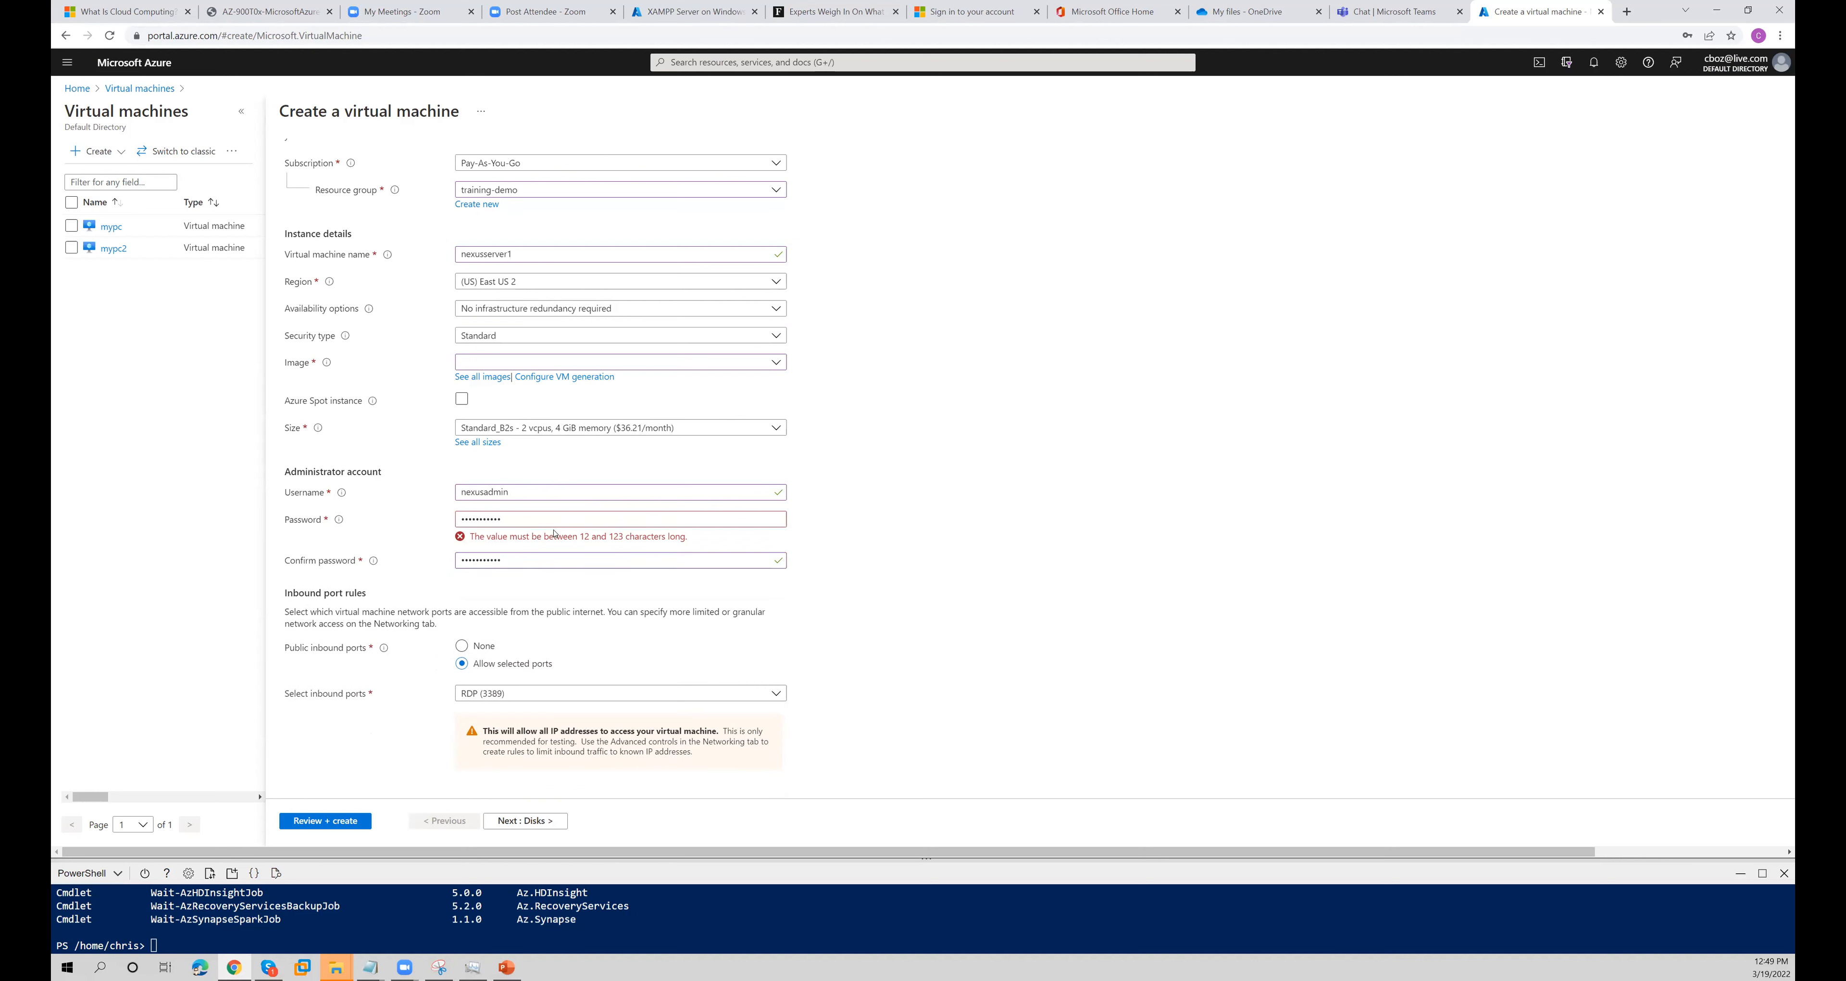
{"action": "left_click_drag", "start_coordinate": [552, 519], "coordinate": [280, 493]}
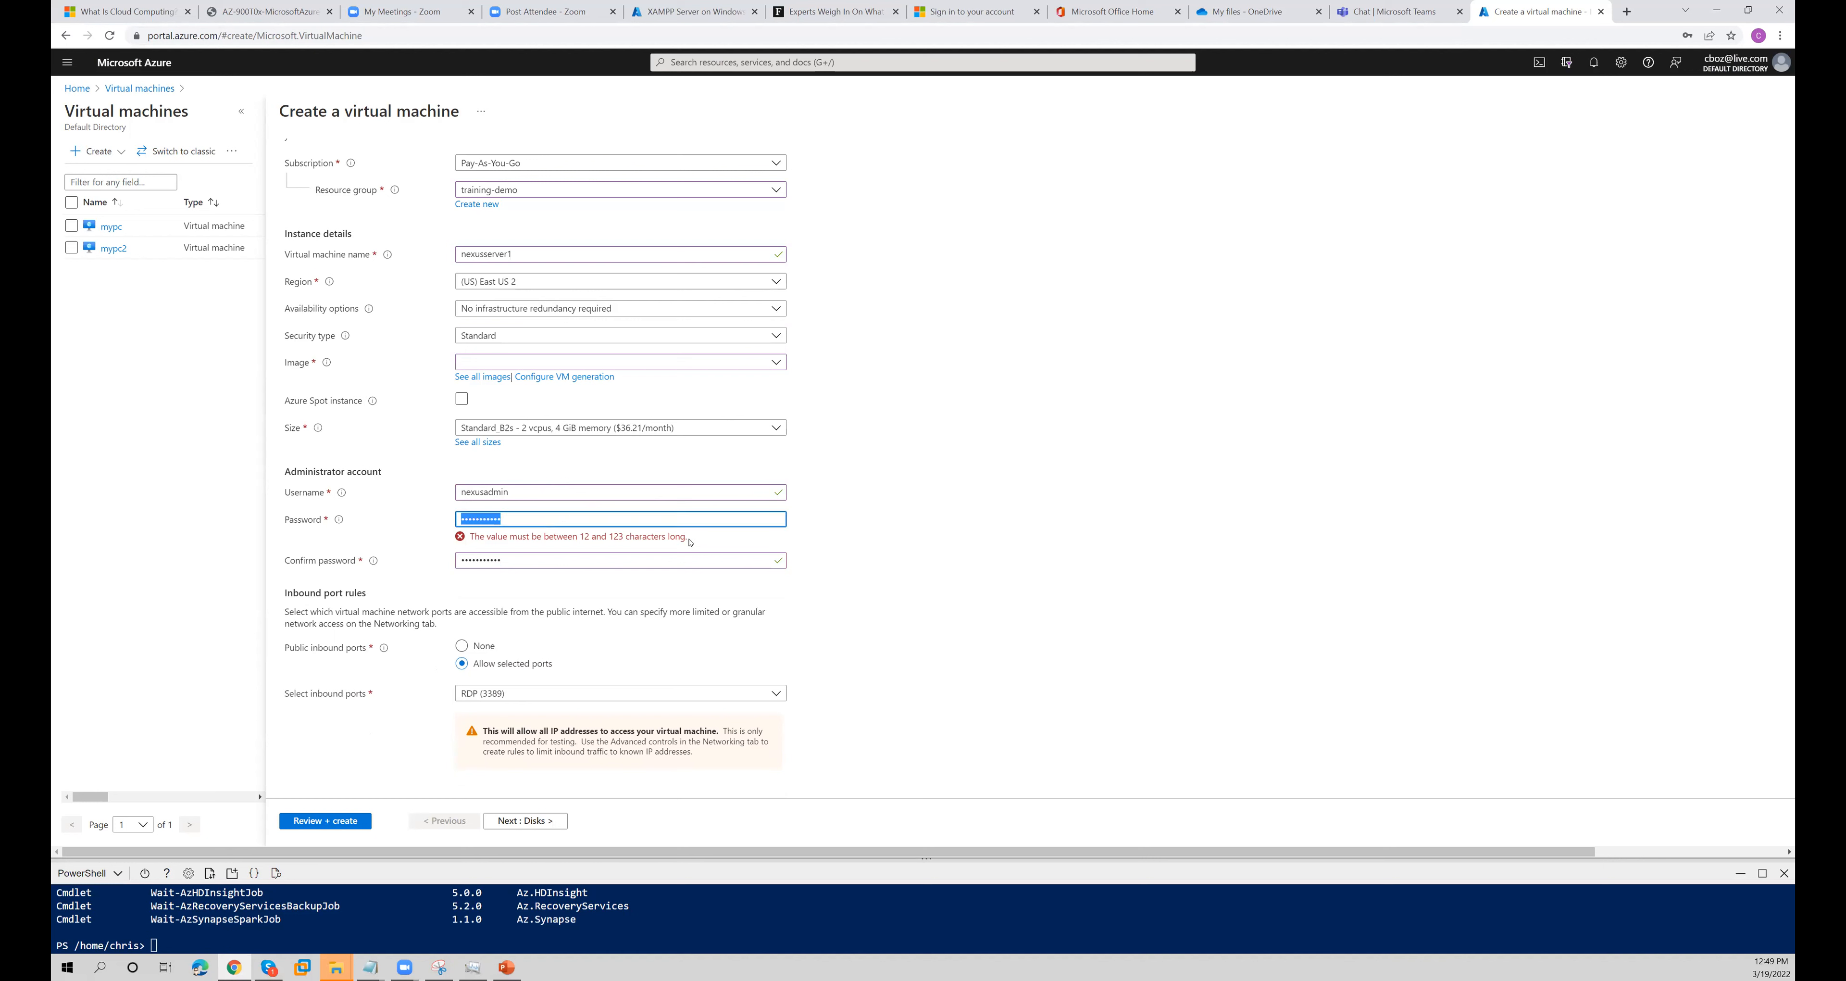
{"action": "type", "text": "••••••••••"}
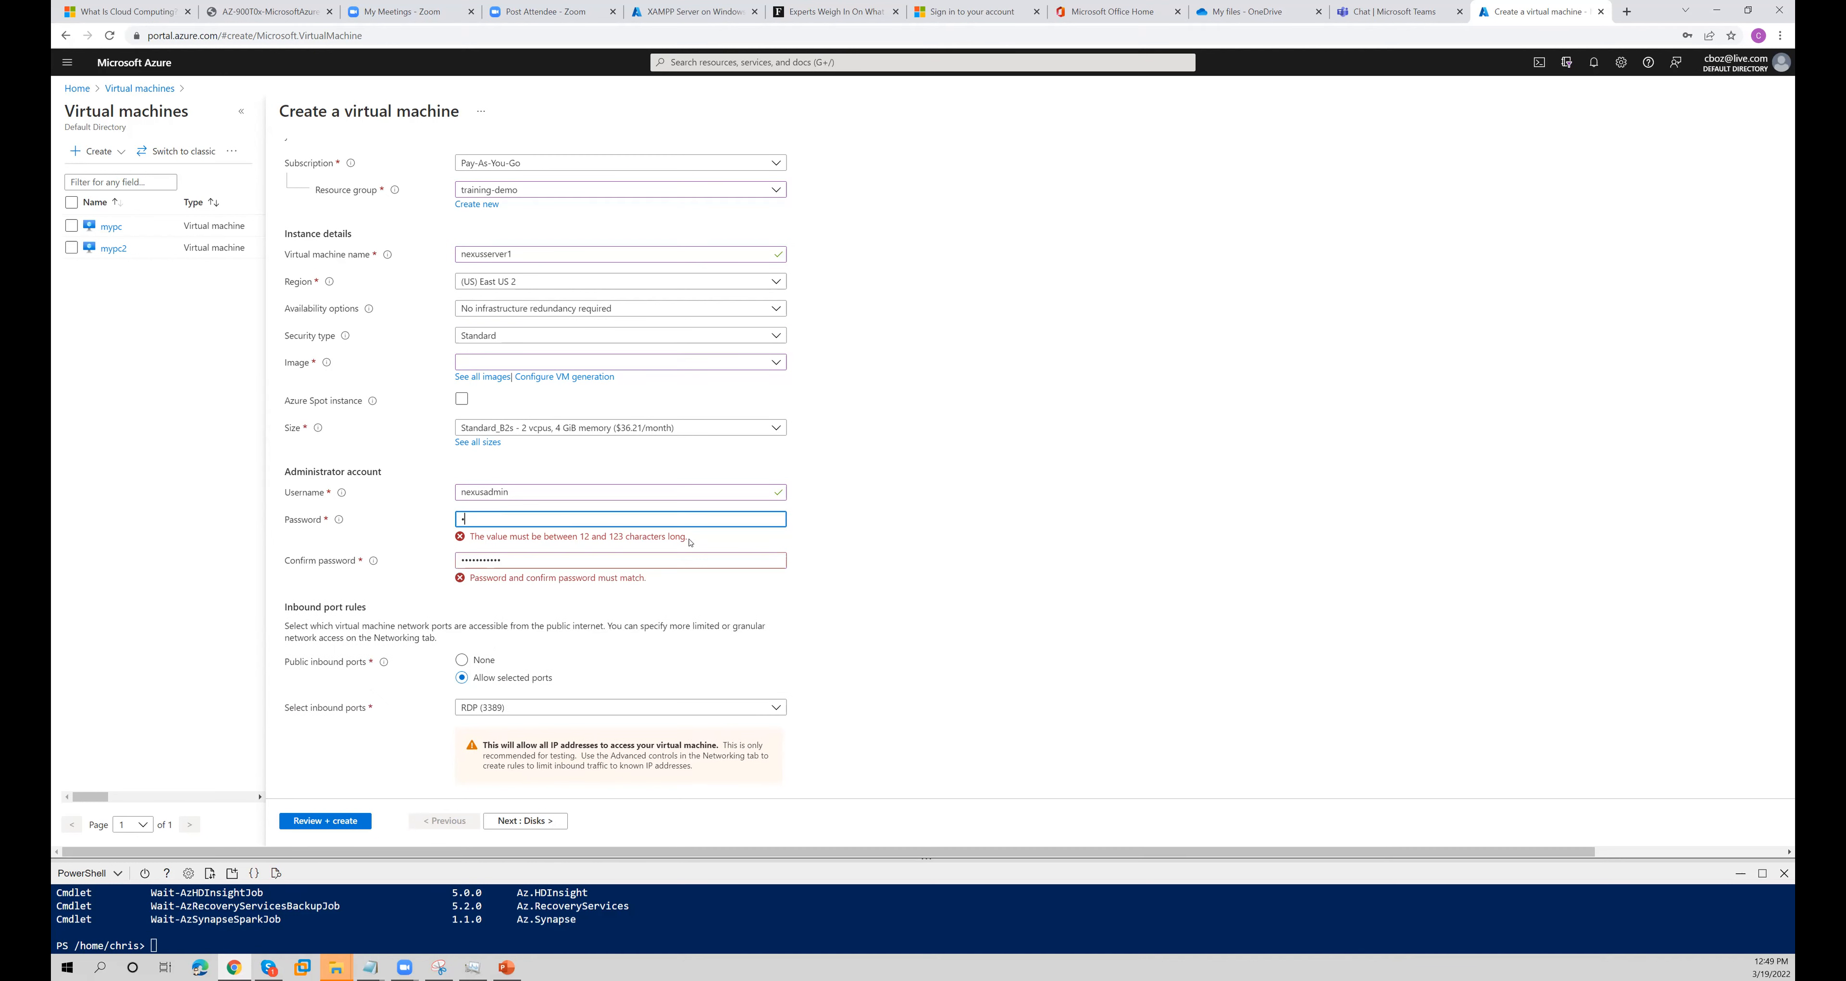
{"action": "type", "text": "•"}
{"action": "key", "text": "Tab"}
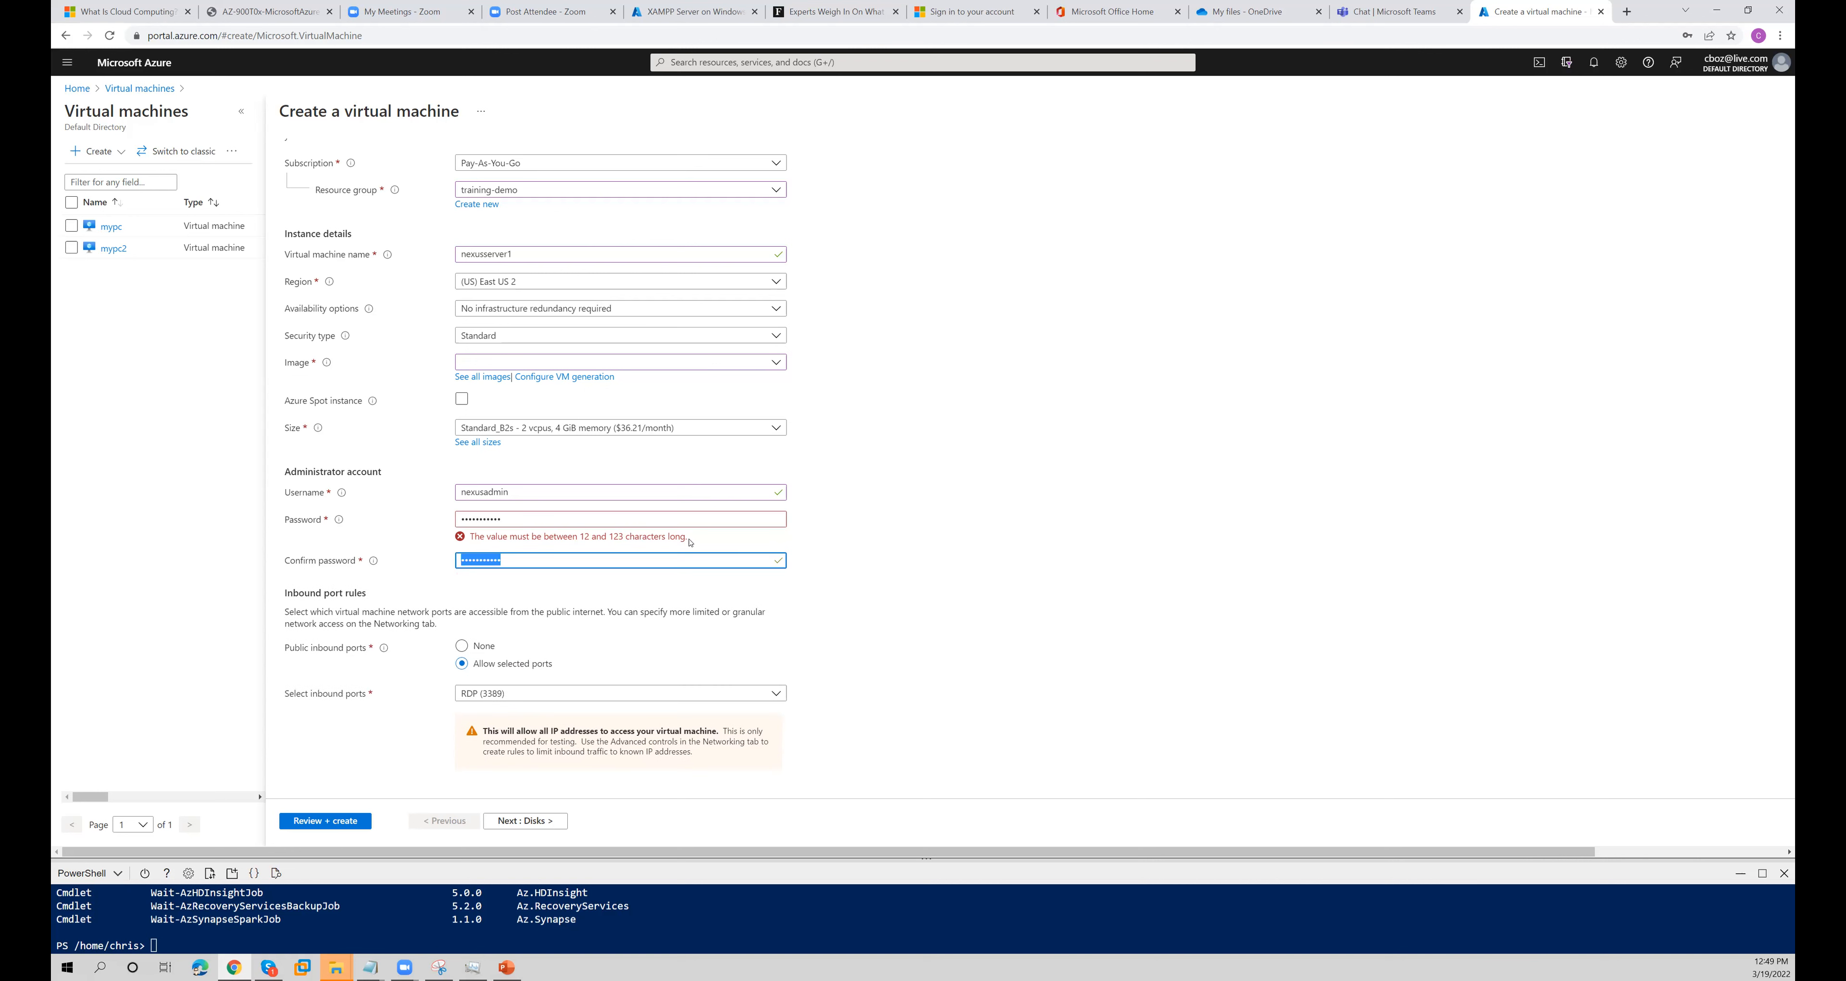
{"action": "left_click", "coordinate": [920, 558]}
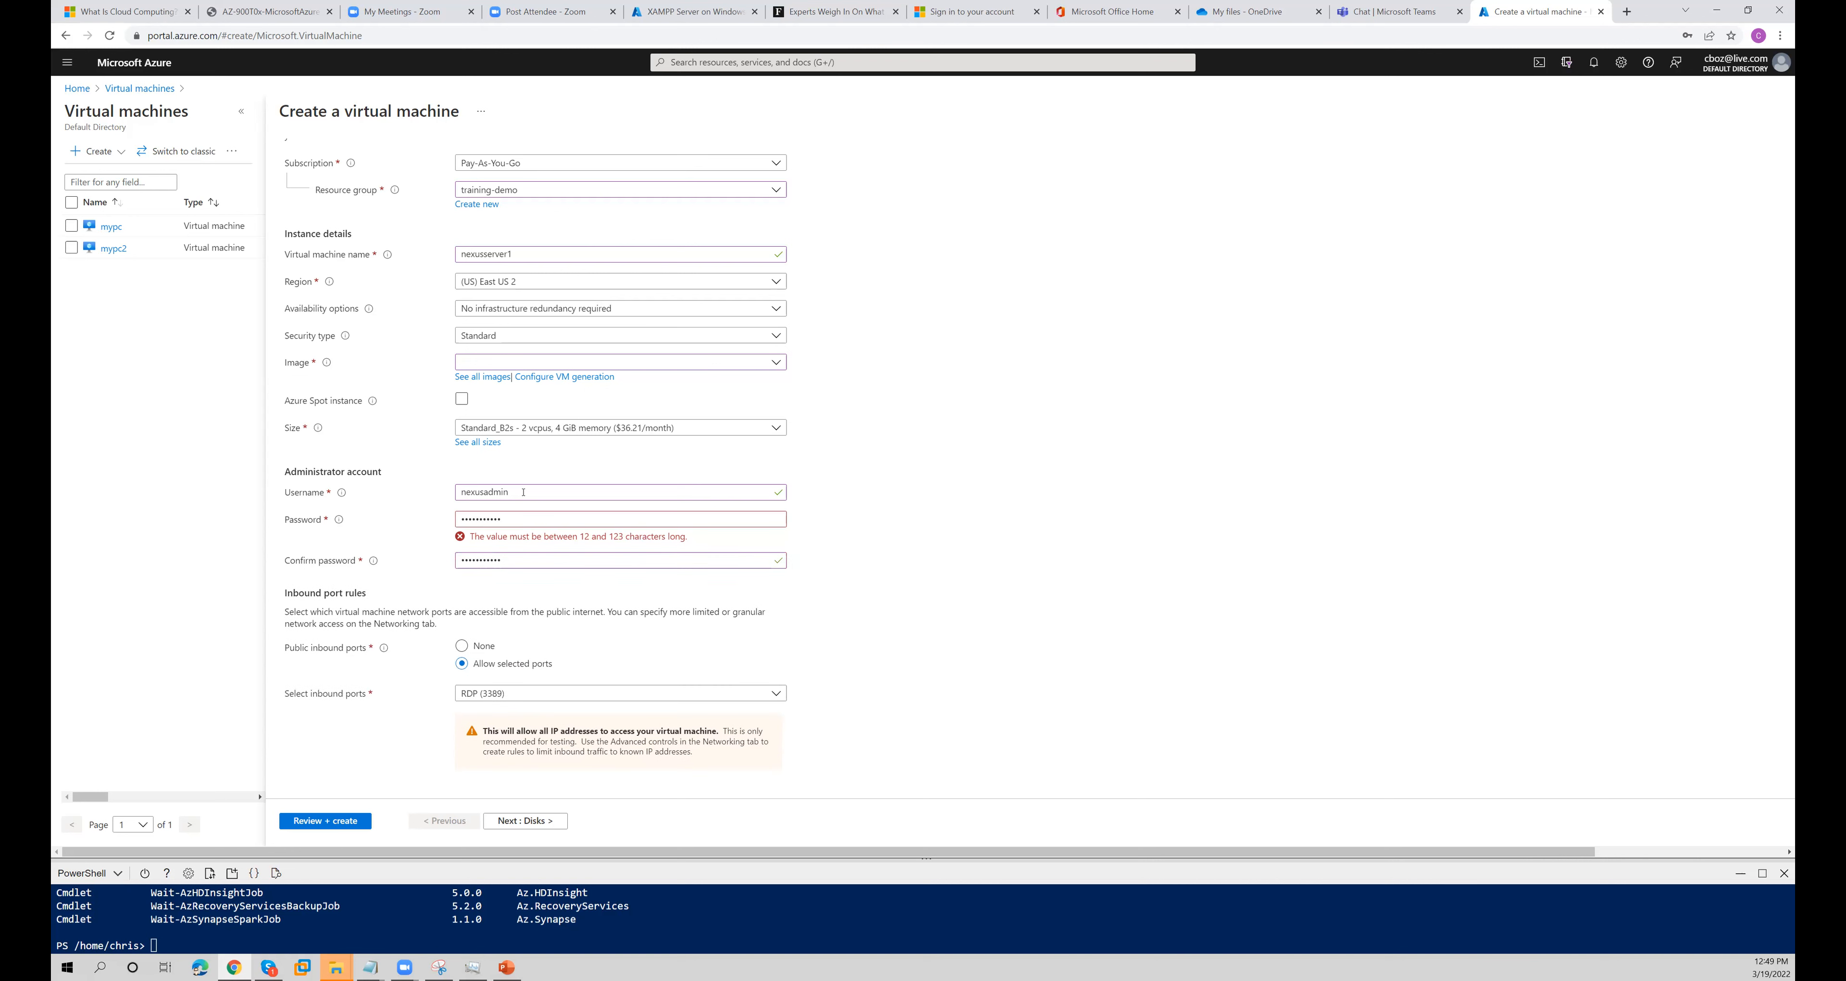
- Change the administrator username to nexusadmin123
{"action": "left_click", "coordinate": [524, 492]}
{"action": "key", "text": "Left"}
{"action": "key", "text": "Left"}
{"action": "key", "text": "Left"}
{"action": "key", "text": "Left"}
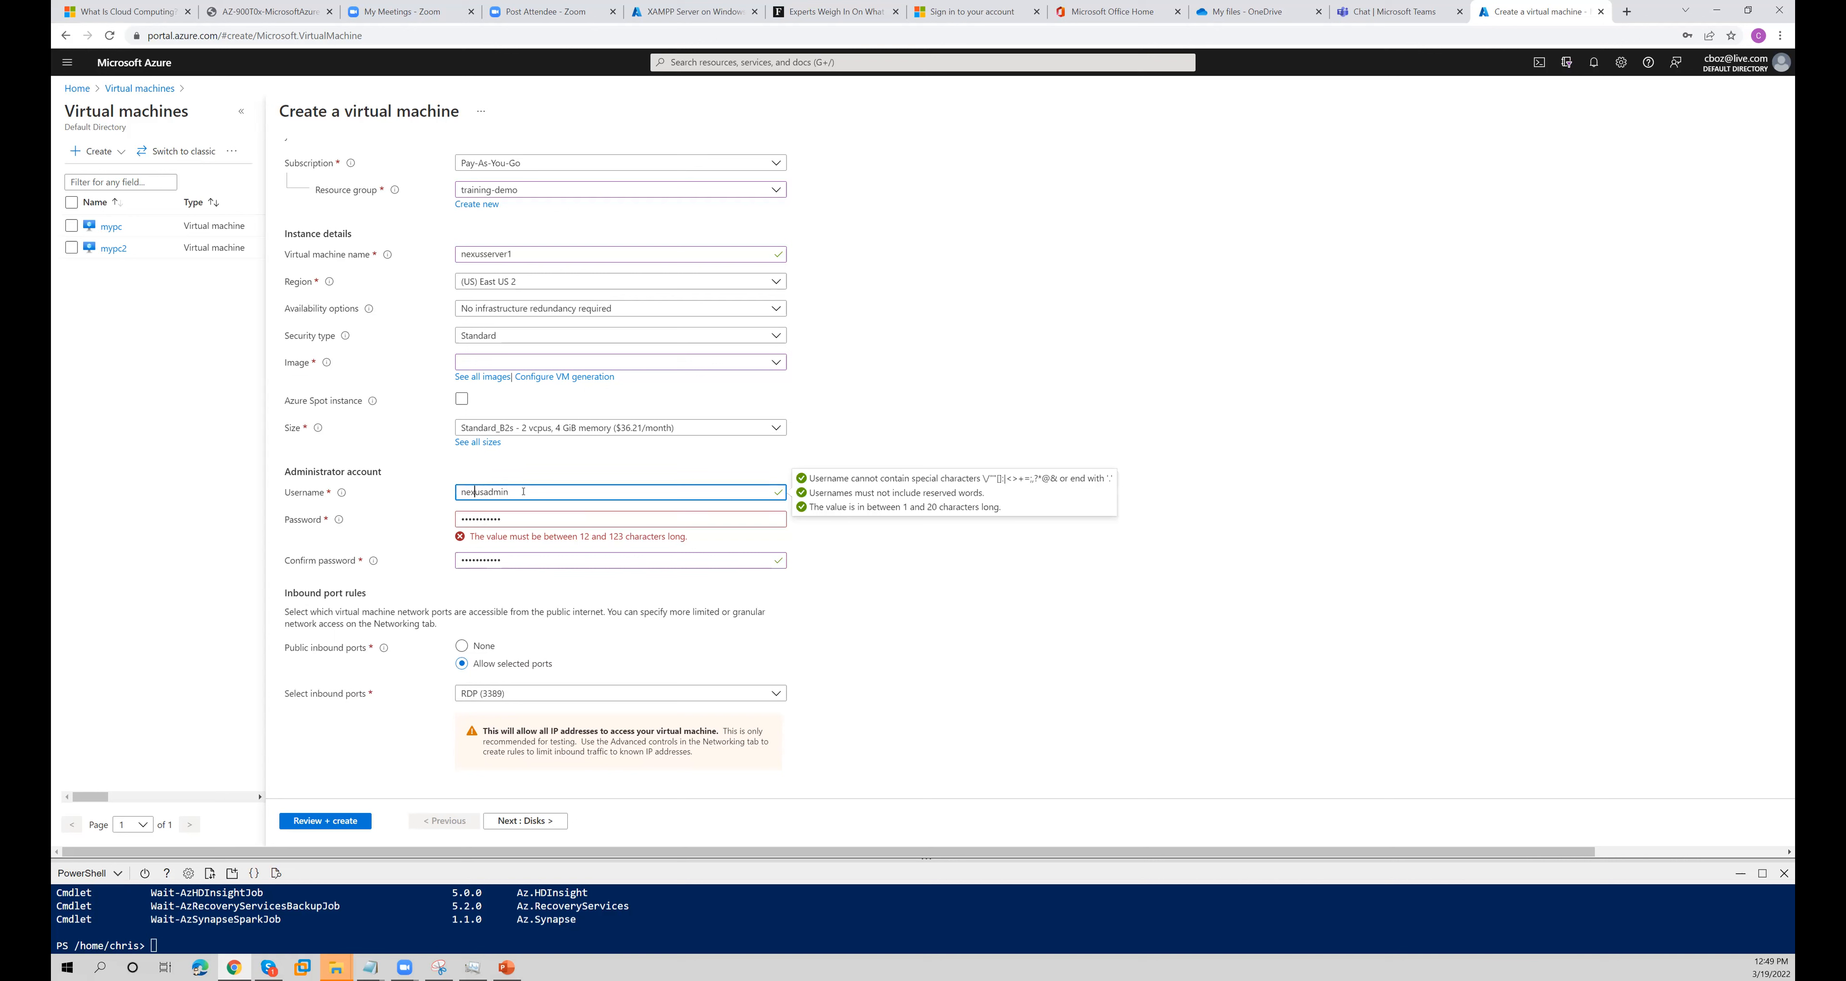
{"action": "type", "text": "123"}
{"action": "left_click", "coordinate": [871, 614]}
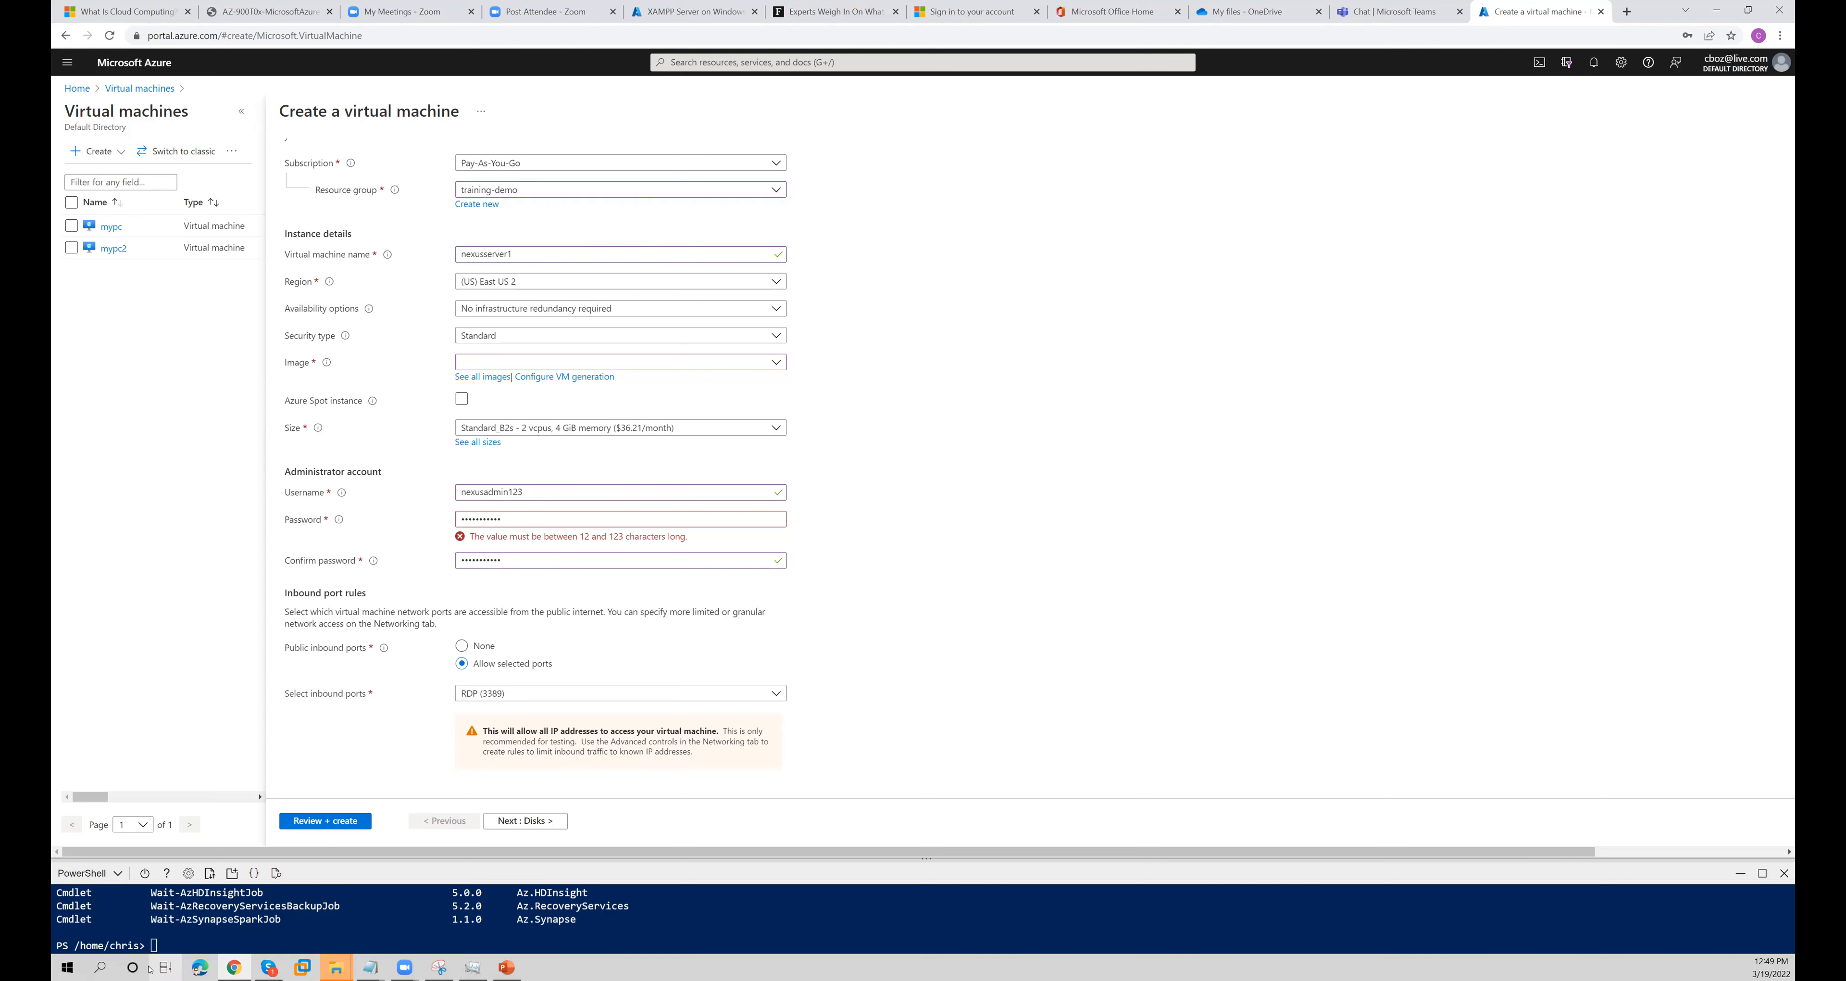
- Switch to Notepad, replace its contents with the administrator username nexusadmin123, and return to the virtual machine form
{"action": "left_click", "coordinate": [133, 967]}
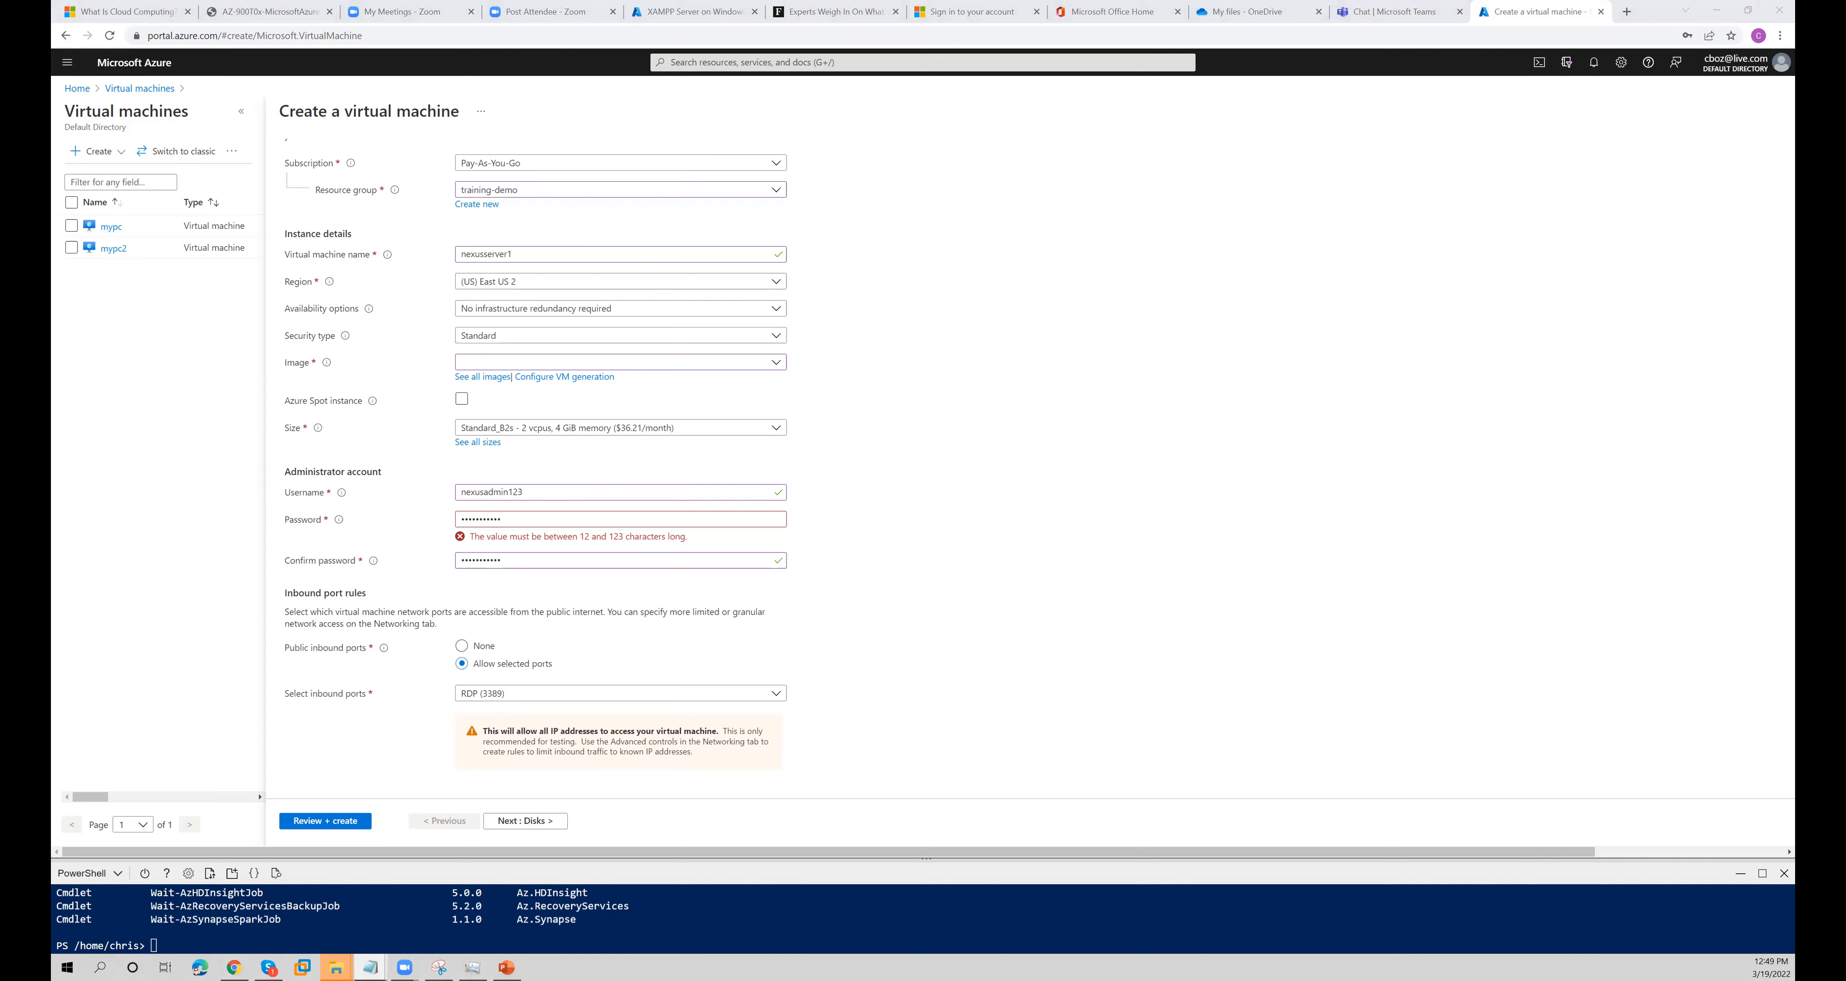
{"action": "key", "text": "alt+Tab"}
{"action": "key", "text": "ctrl+a"}
{"action": "key", "text": "BackSpace"}
{"action": "type", "text": "nexusadmin123"}
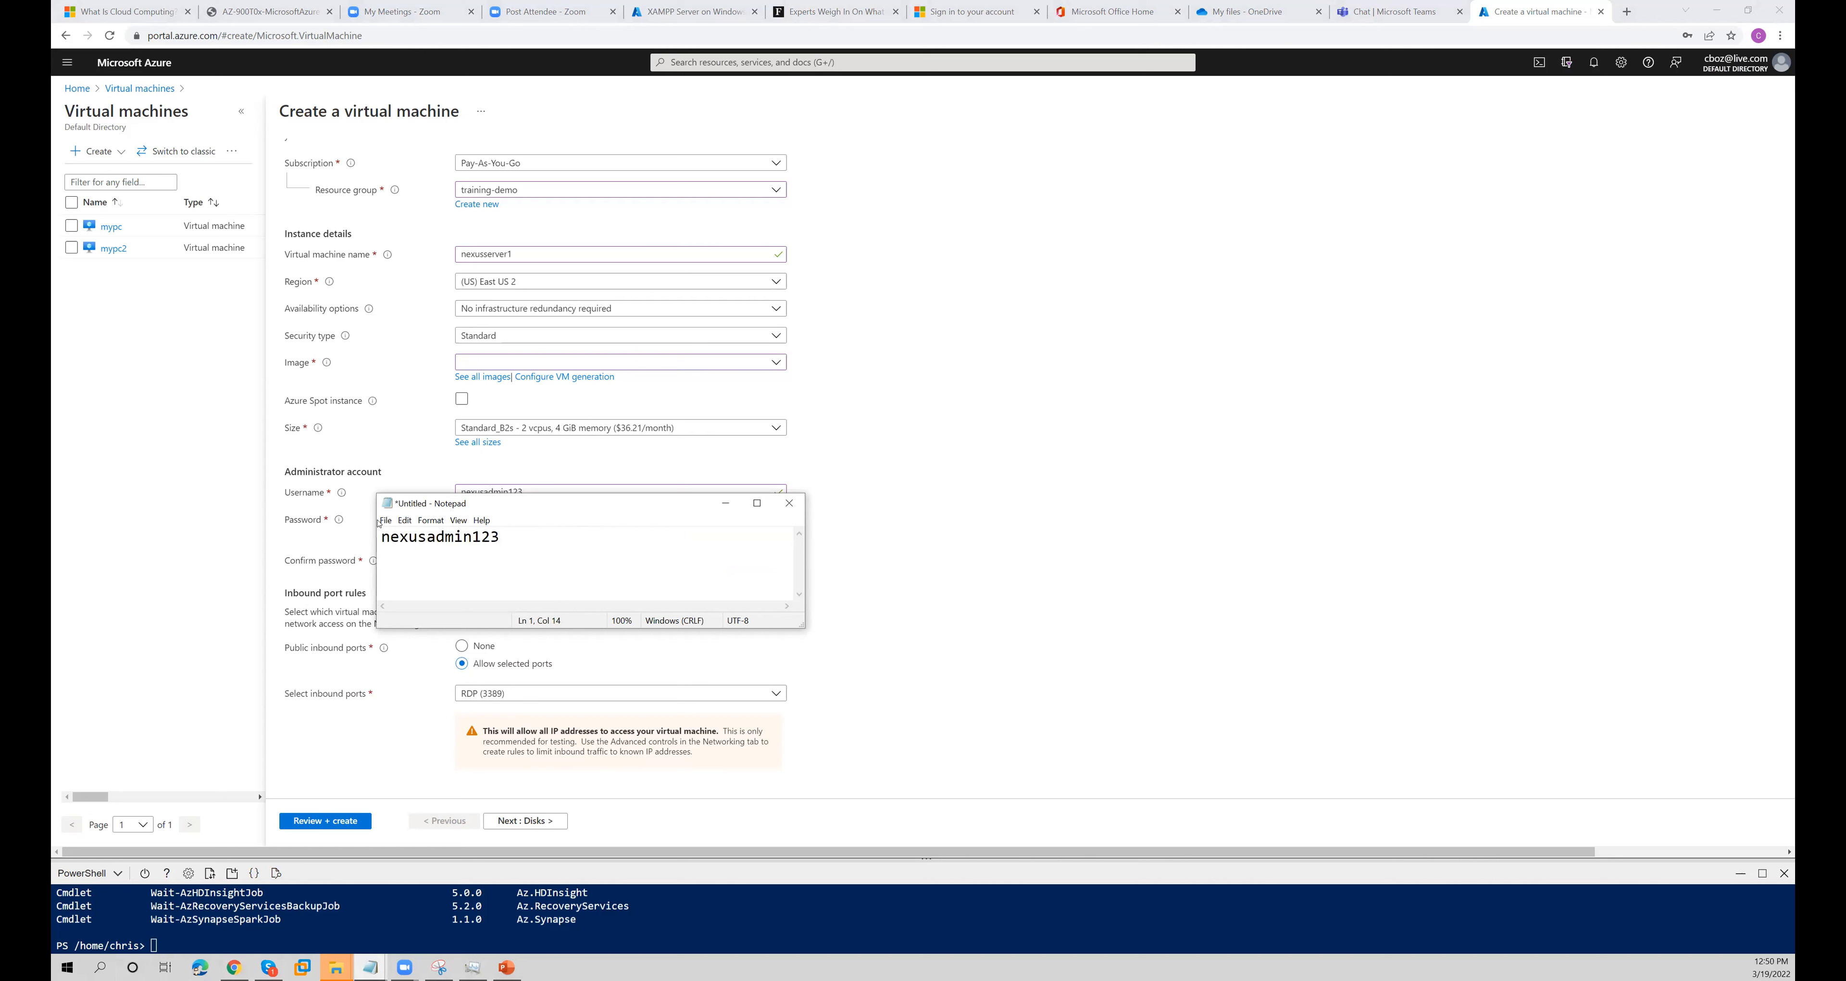
{"action": "left_click", "coordinate": [577, 804]}
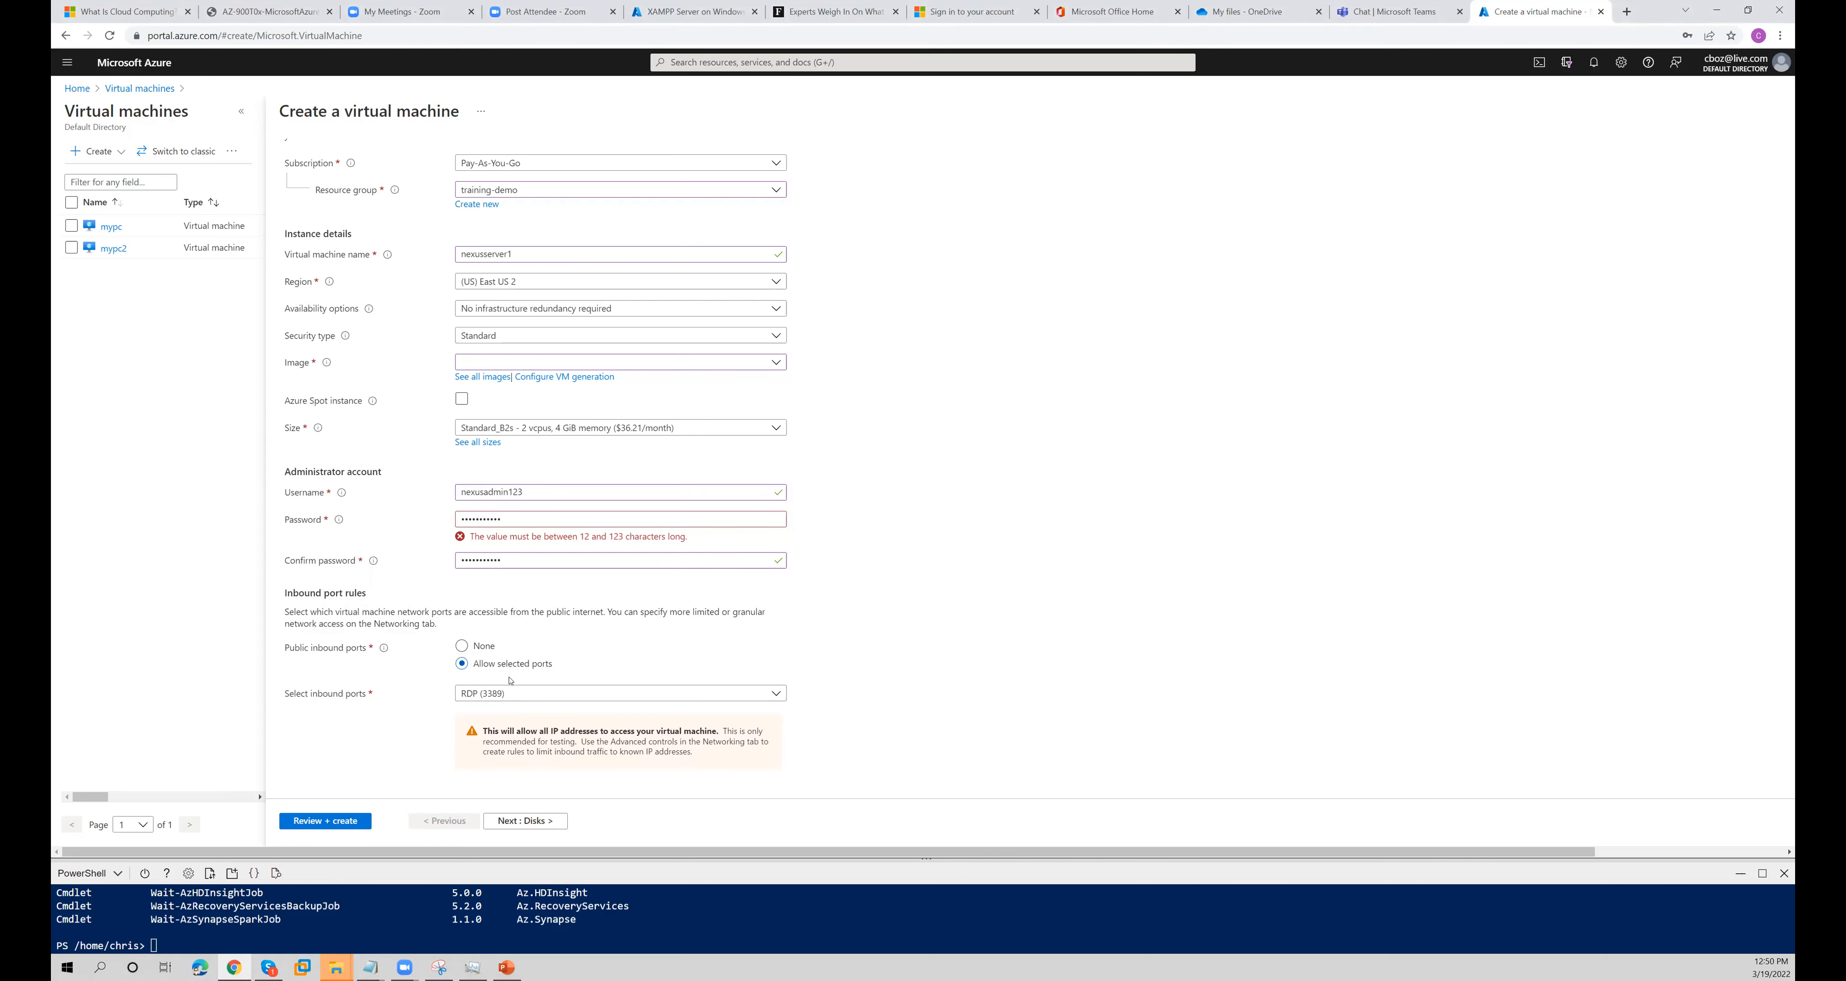
- Proceed to the disk settings and review the available OS disk types
{"action": "scroll", "coordinate": [545, 805], "scroll_direction": "down", "scroll_amount": 2}
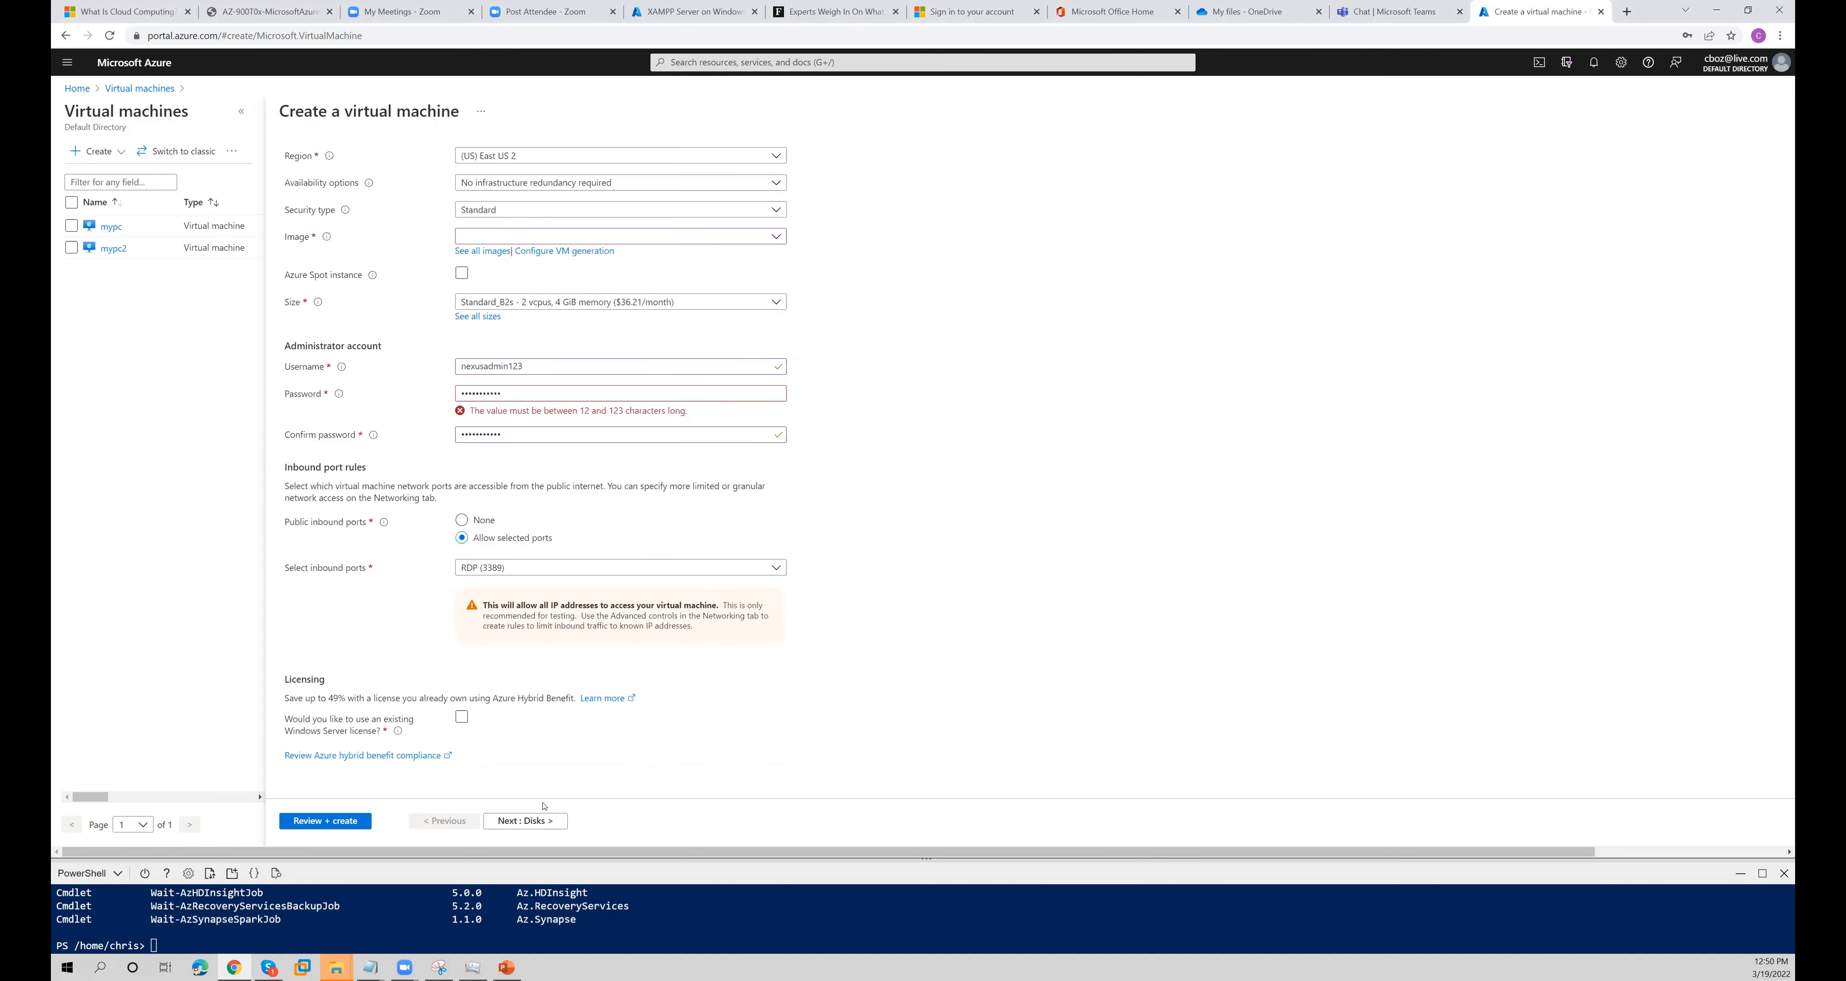
{"action": "left_click", "coordinate": [534, 820]}
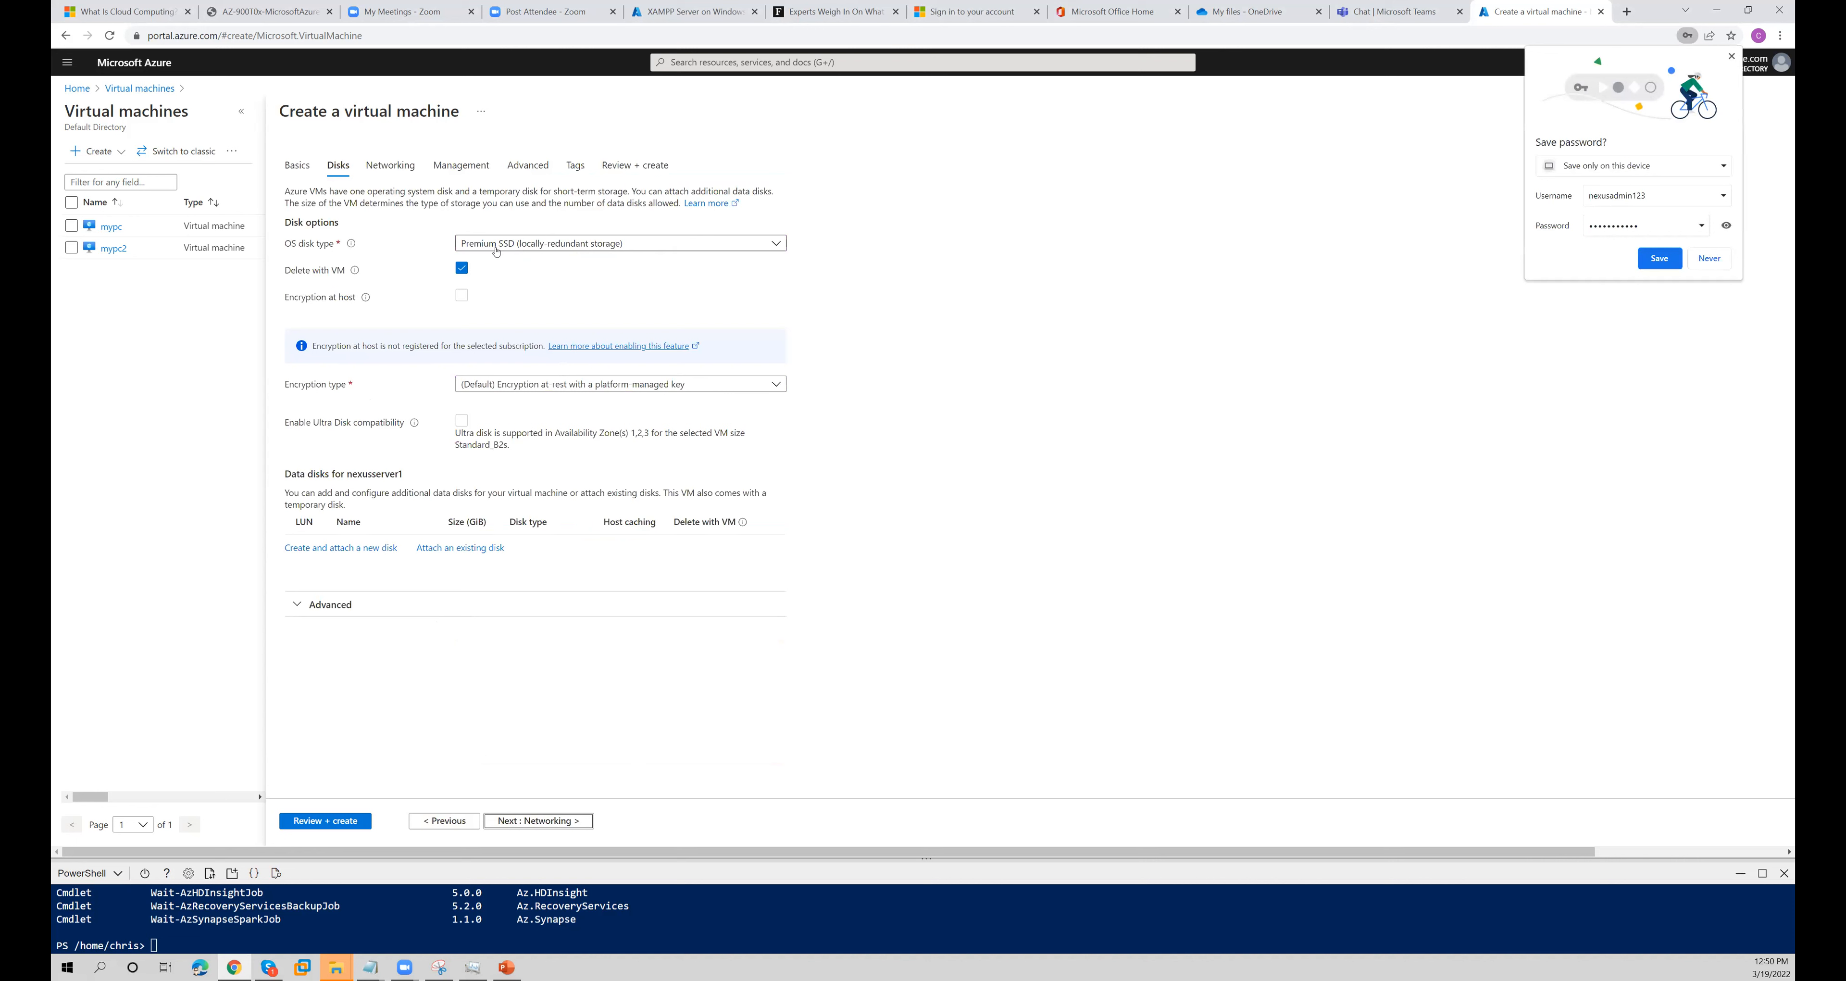
{"action": "left_click", "coordinate": [598, 247]}
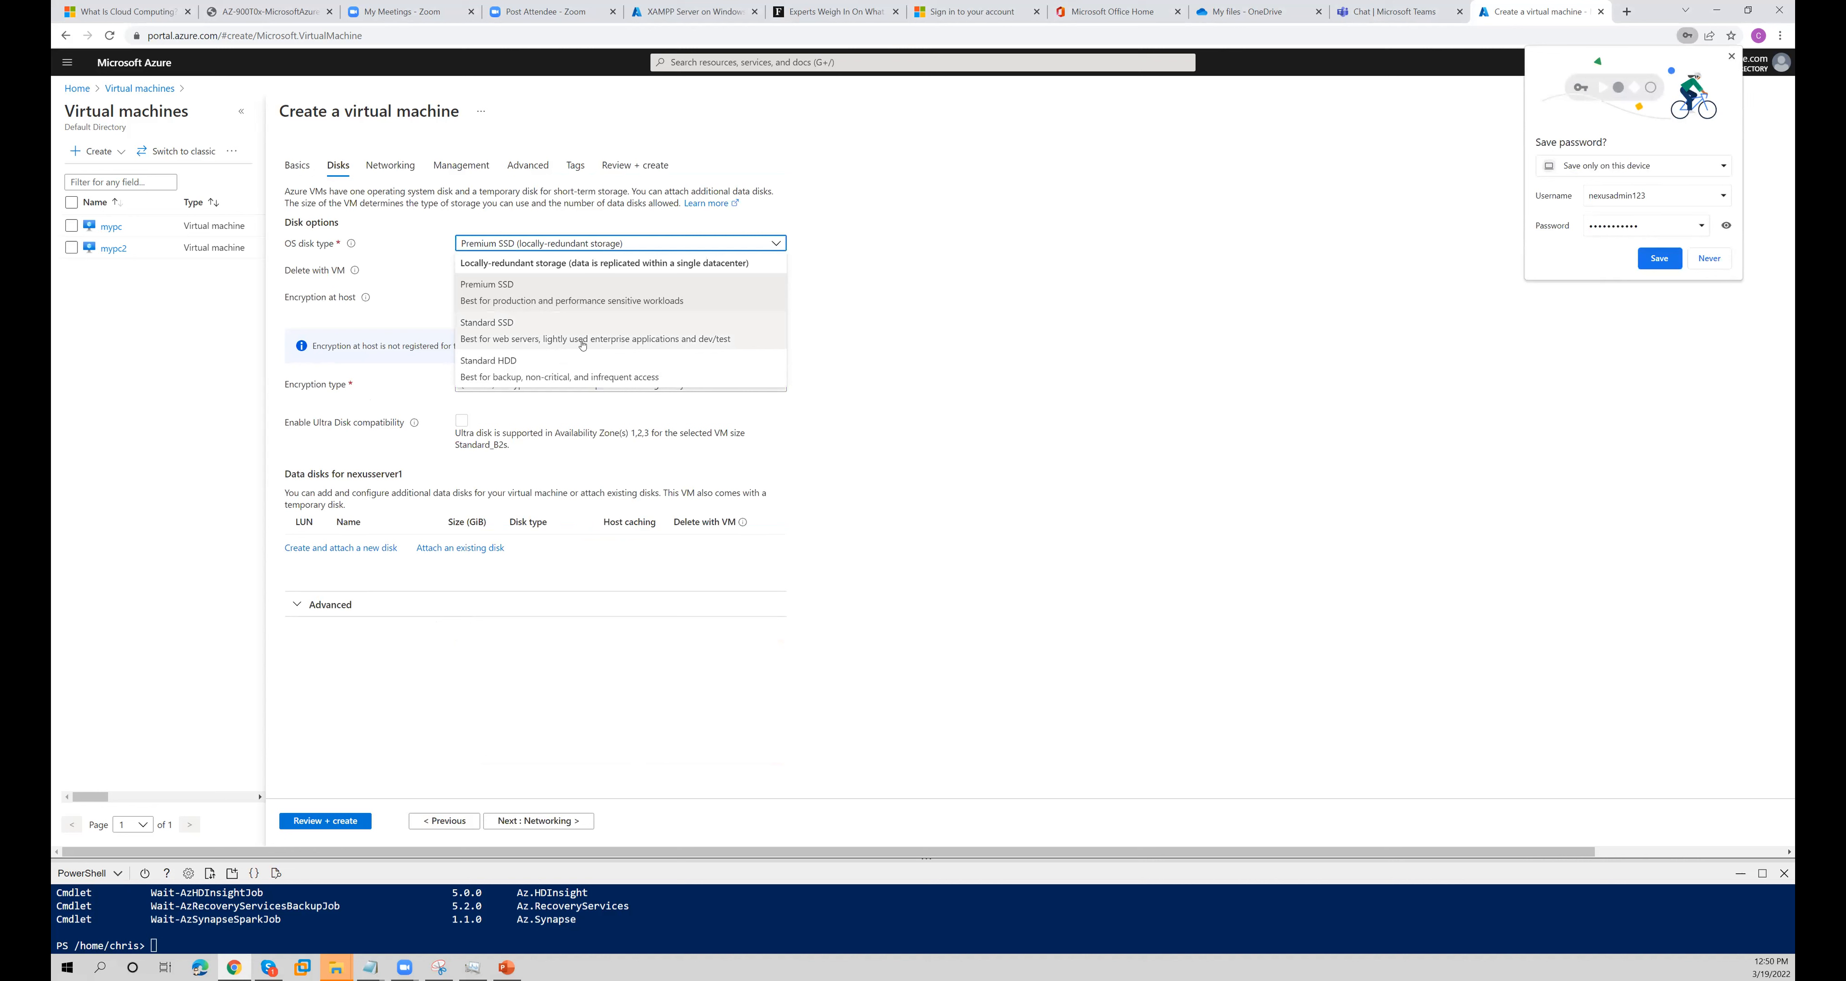
{"action": "left_click", "coordinate": [961, 245]}
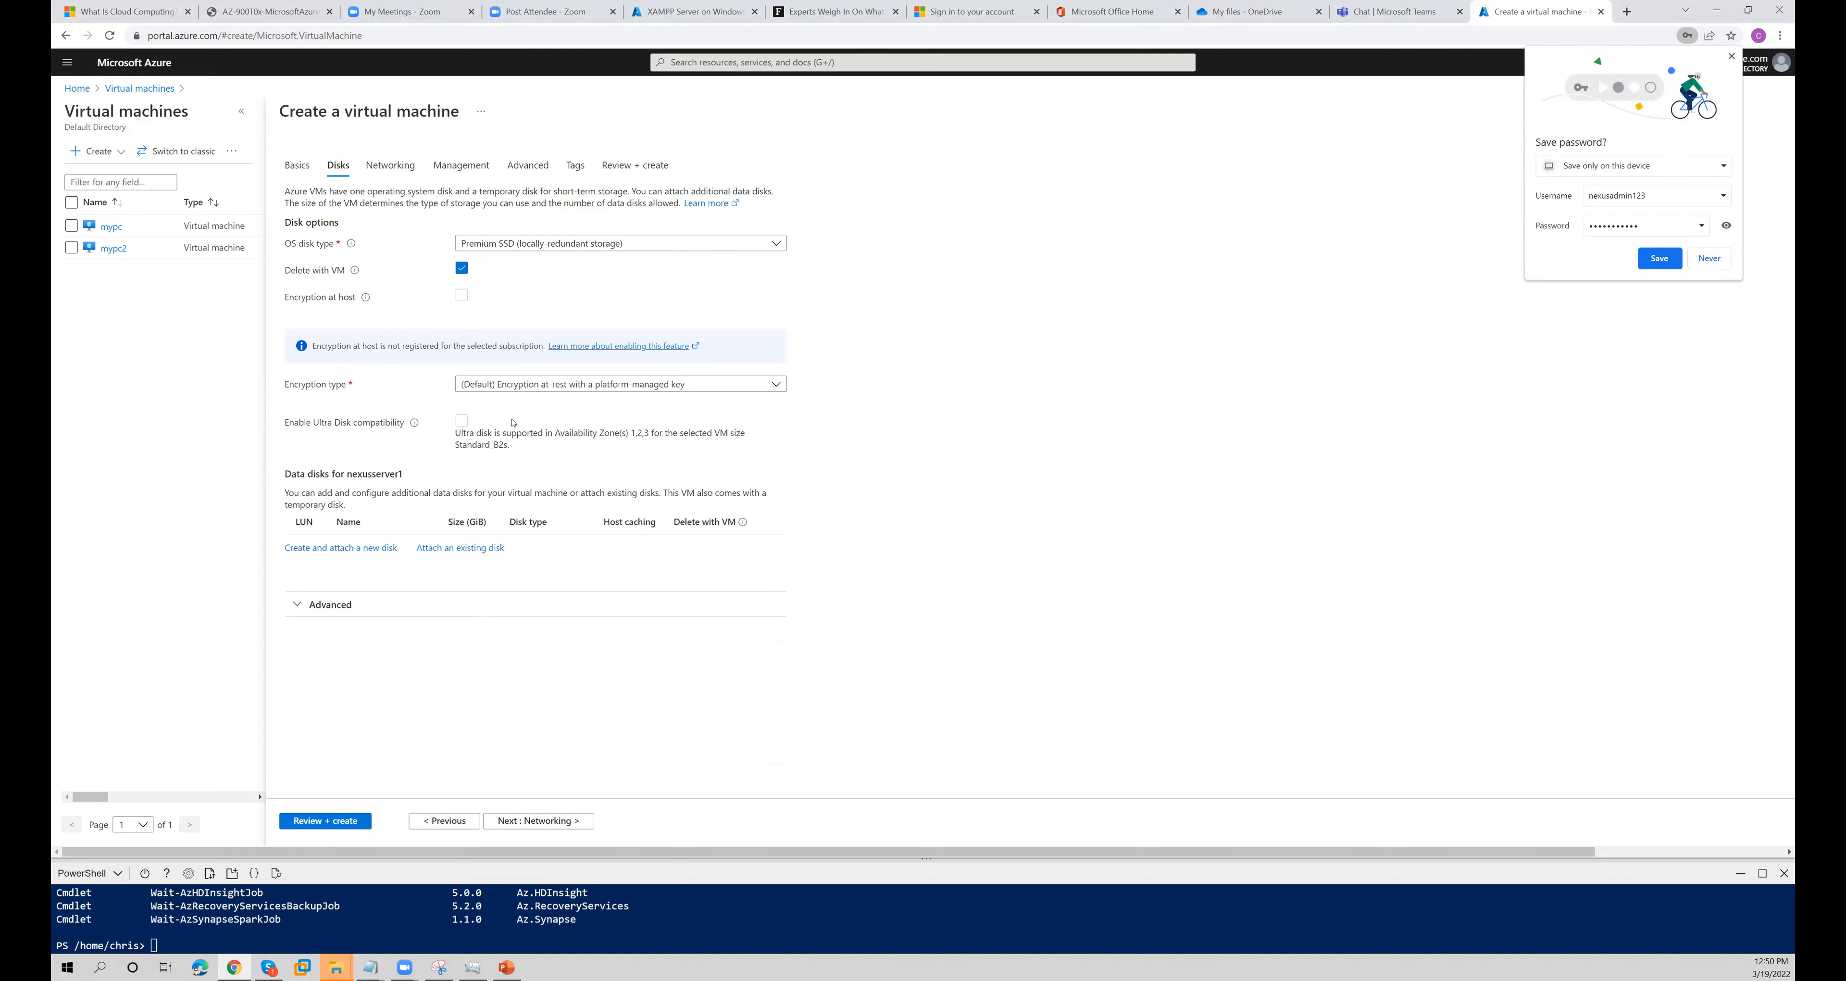
- Choose default encryption at rest with a platform-managed key, and save the administrator credentials in the browser
{"action": "left_click", "coordinate": [516, 386]}
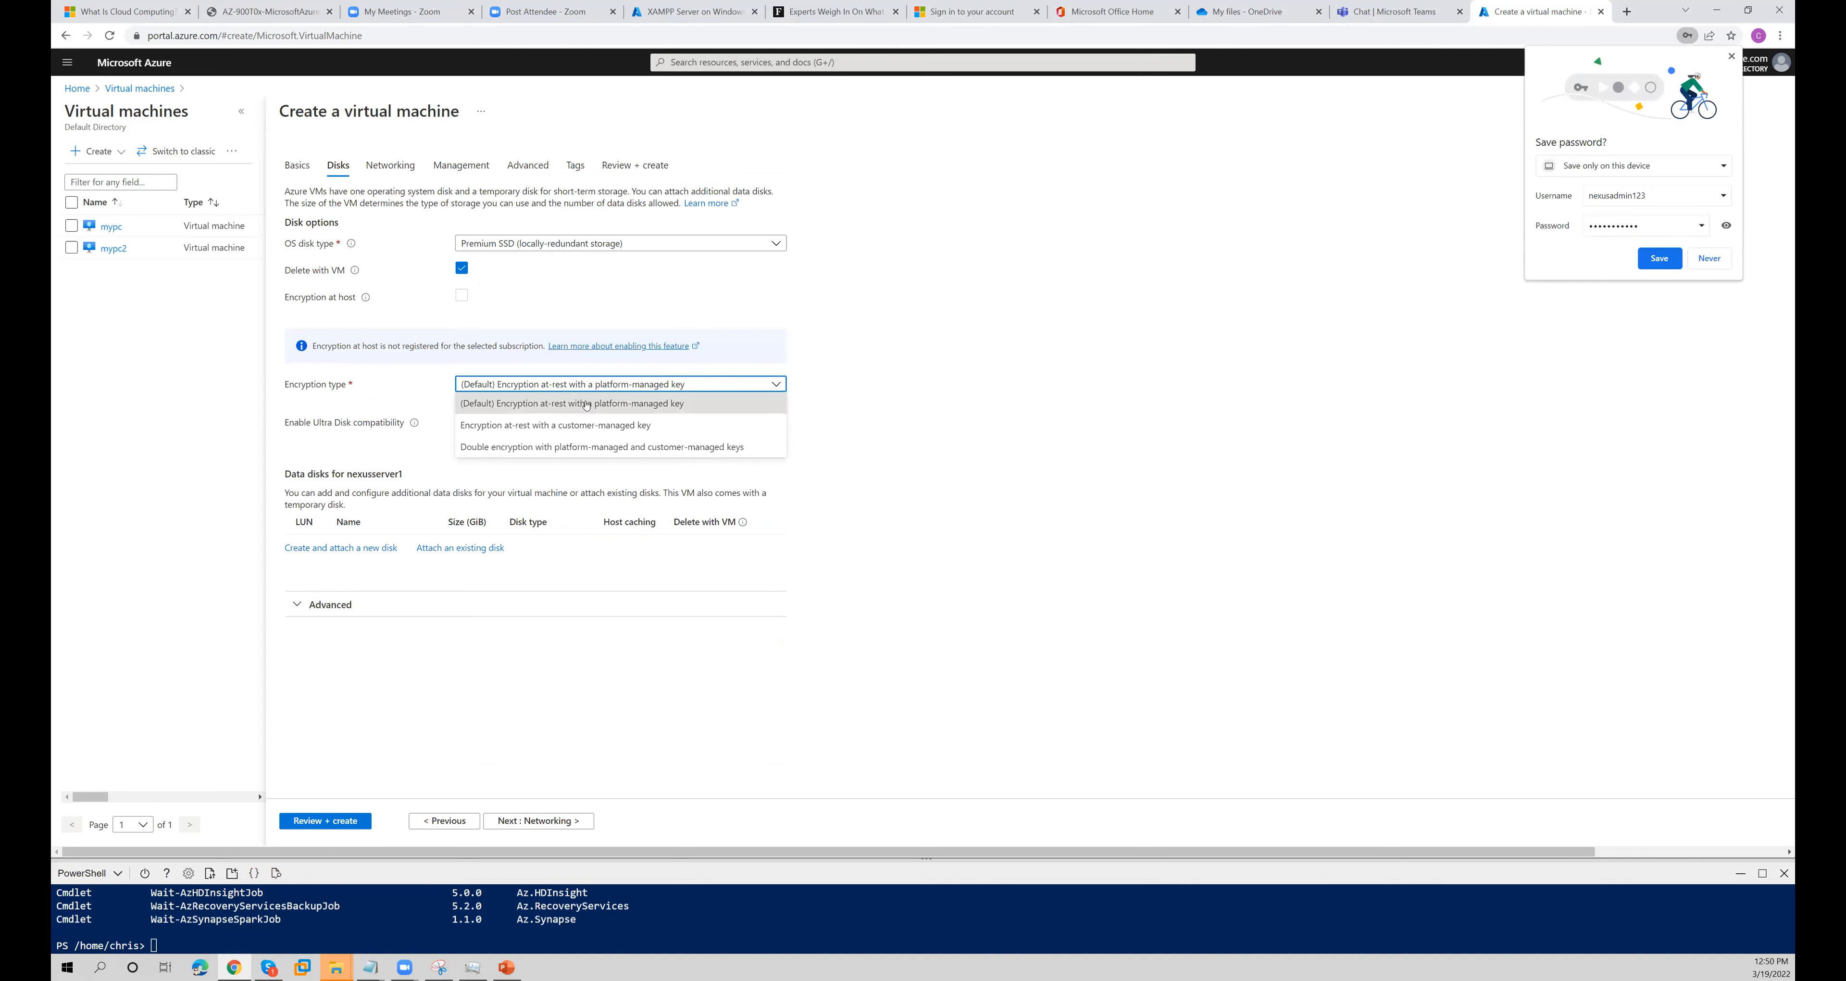
{"action": "left_click", "coordinate": [586, 406]}
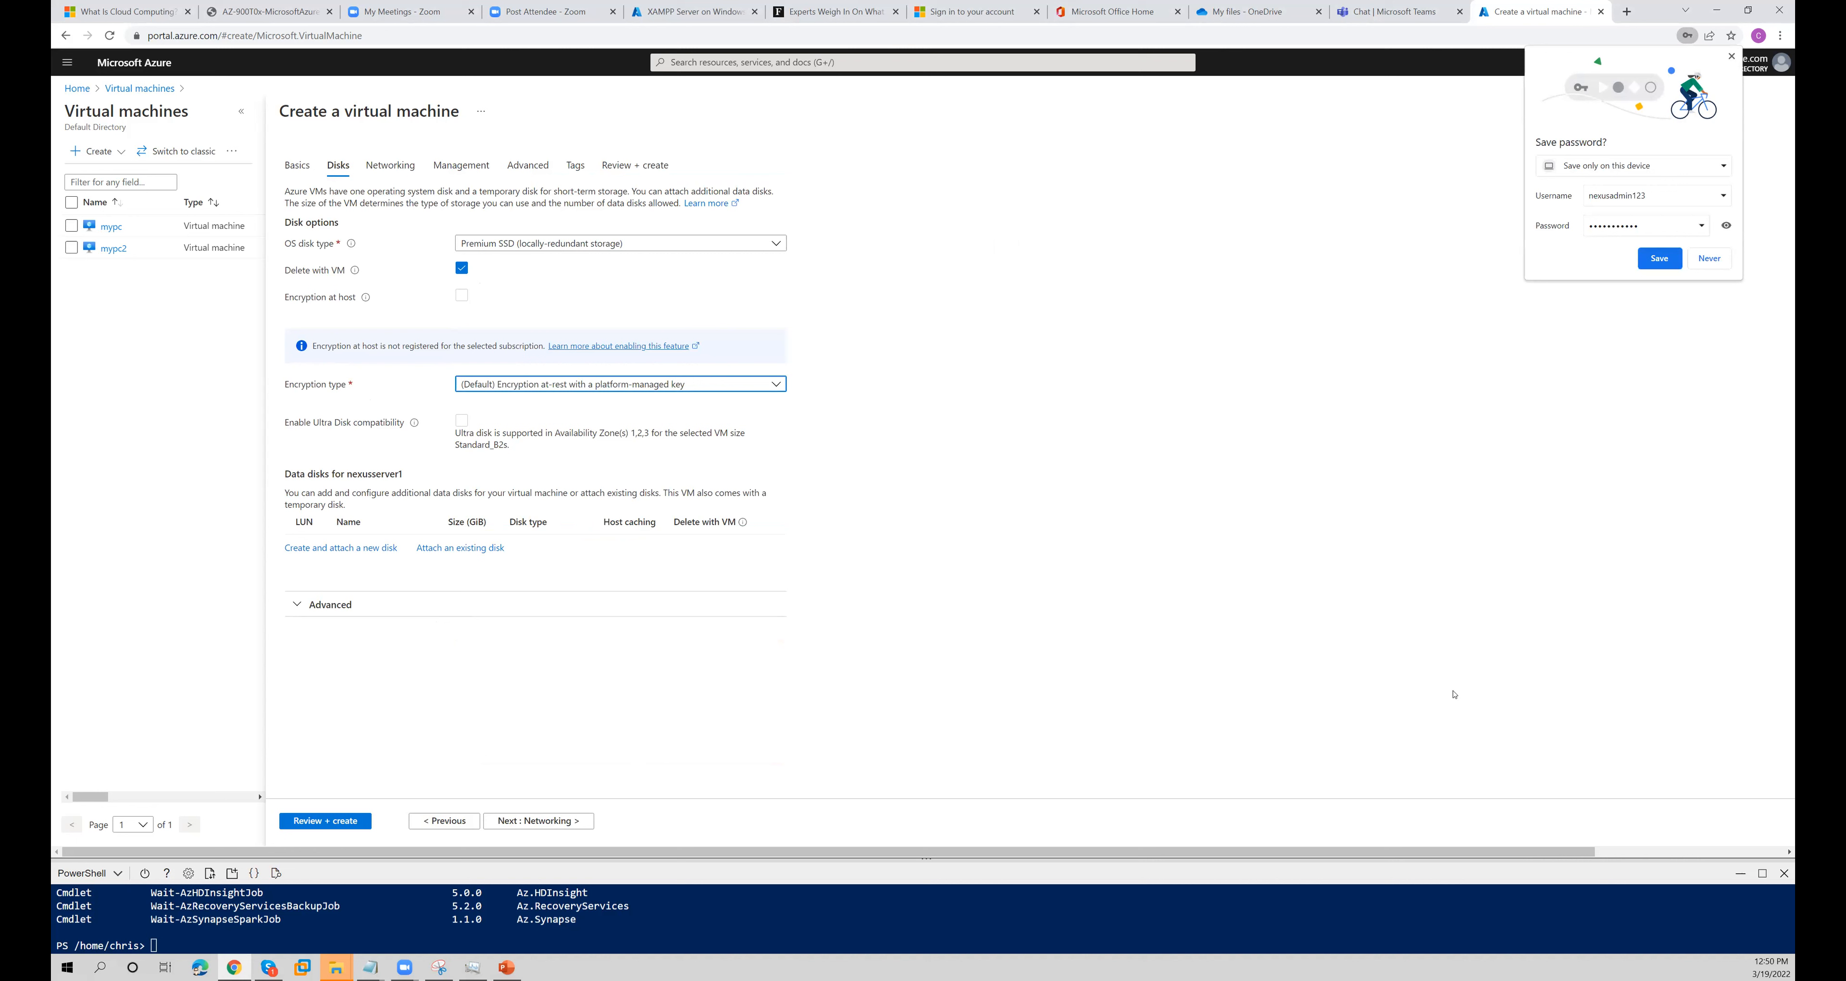
{"action": "left_click", "coordinate": [1659, 259]}
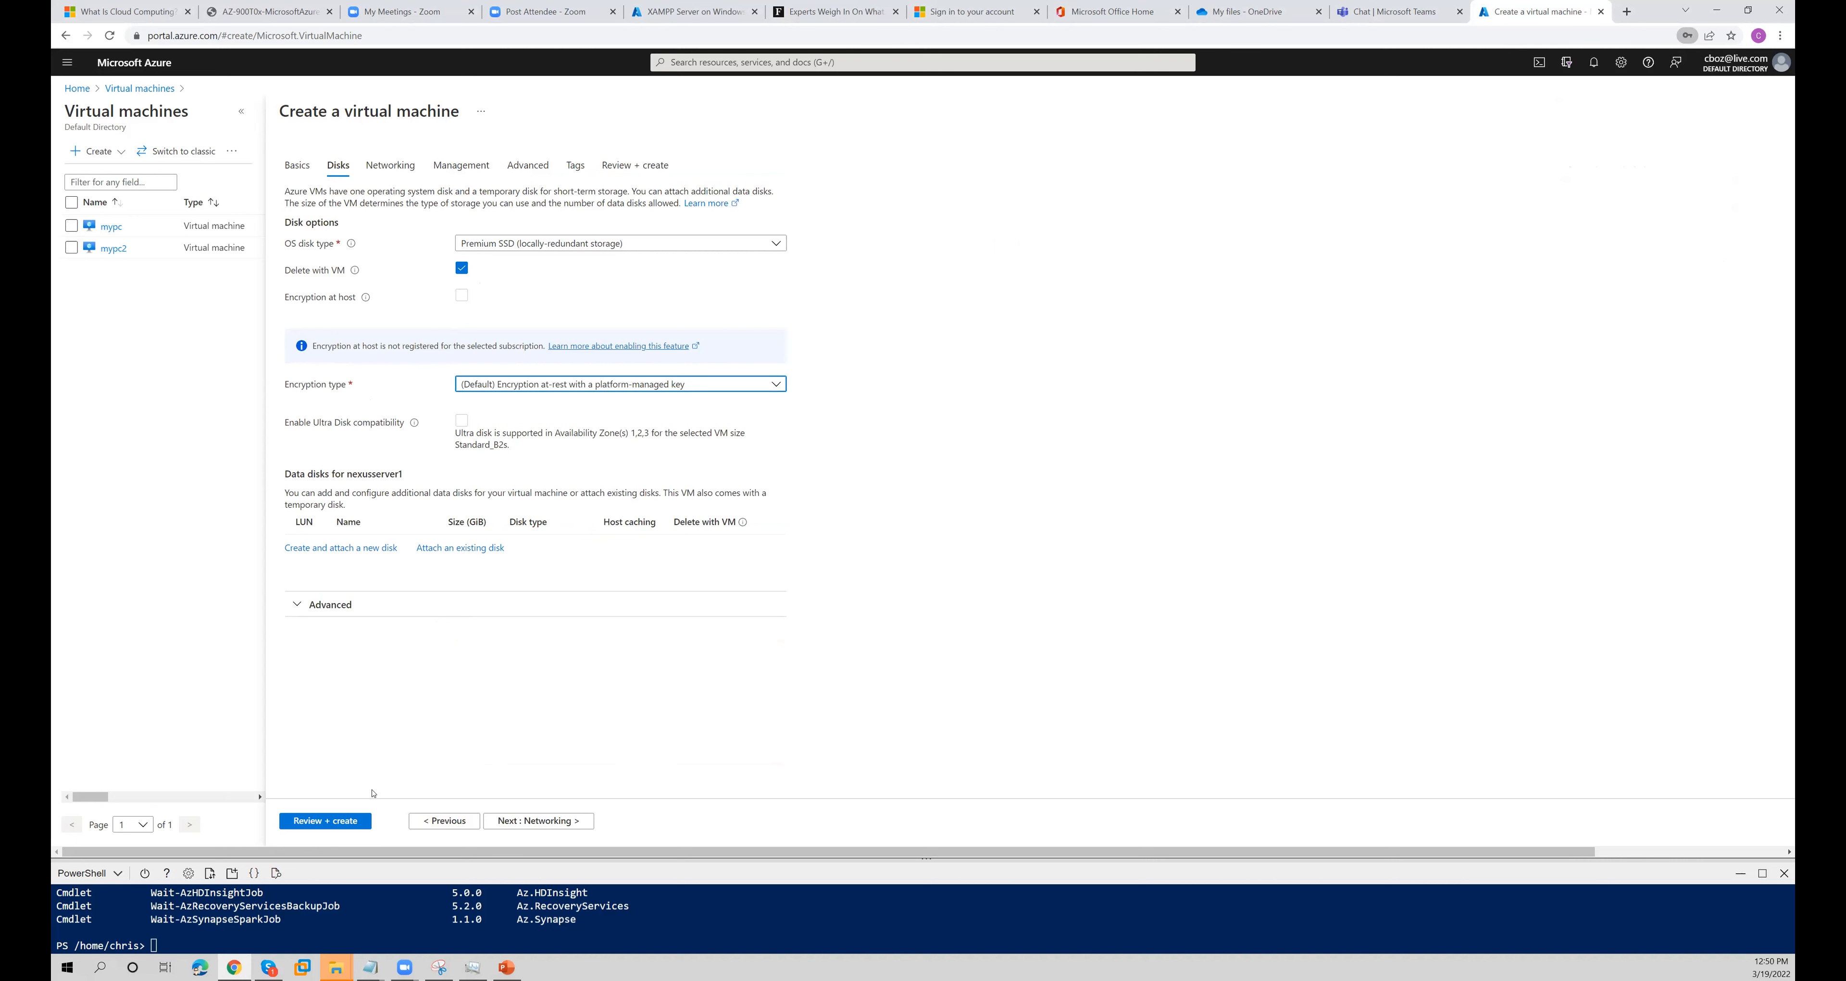
- In the networking settings, check the virtual network and subnet, and enable deleting the public IP and NIC with the VM
{"action": "left_click", "coordinate": [510, 821]}
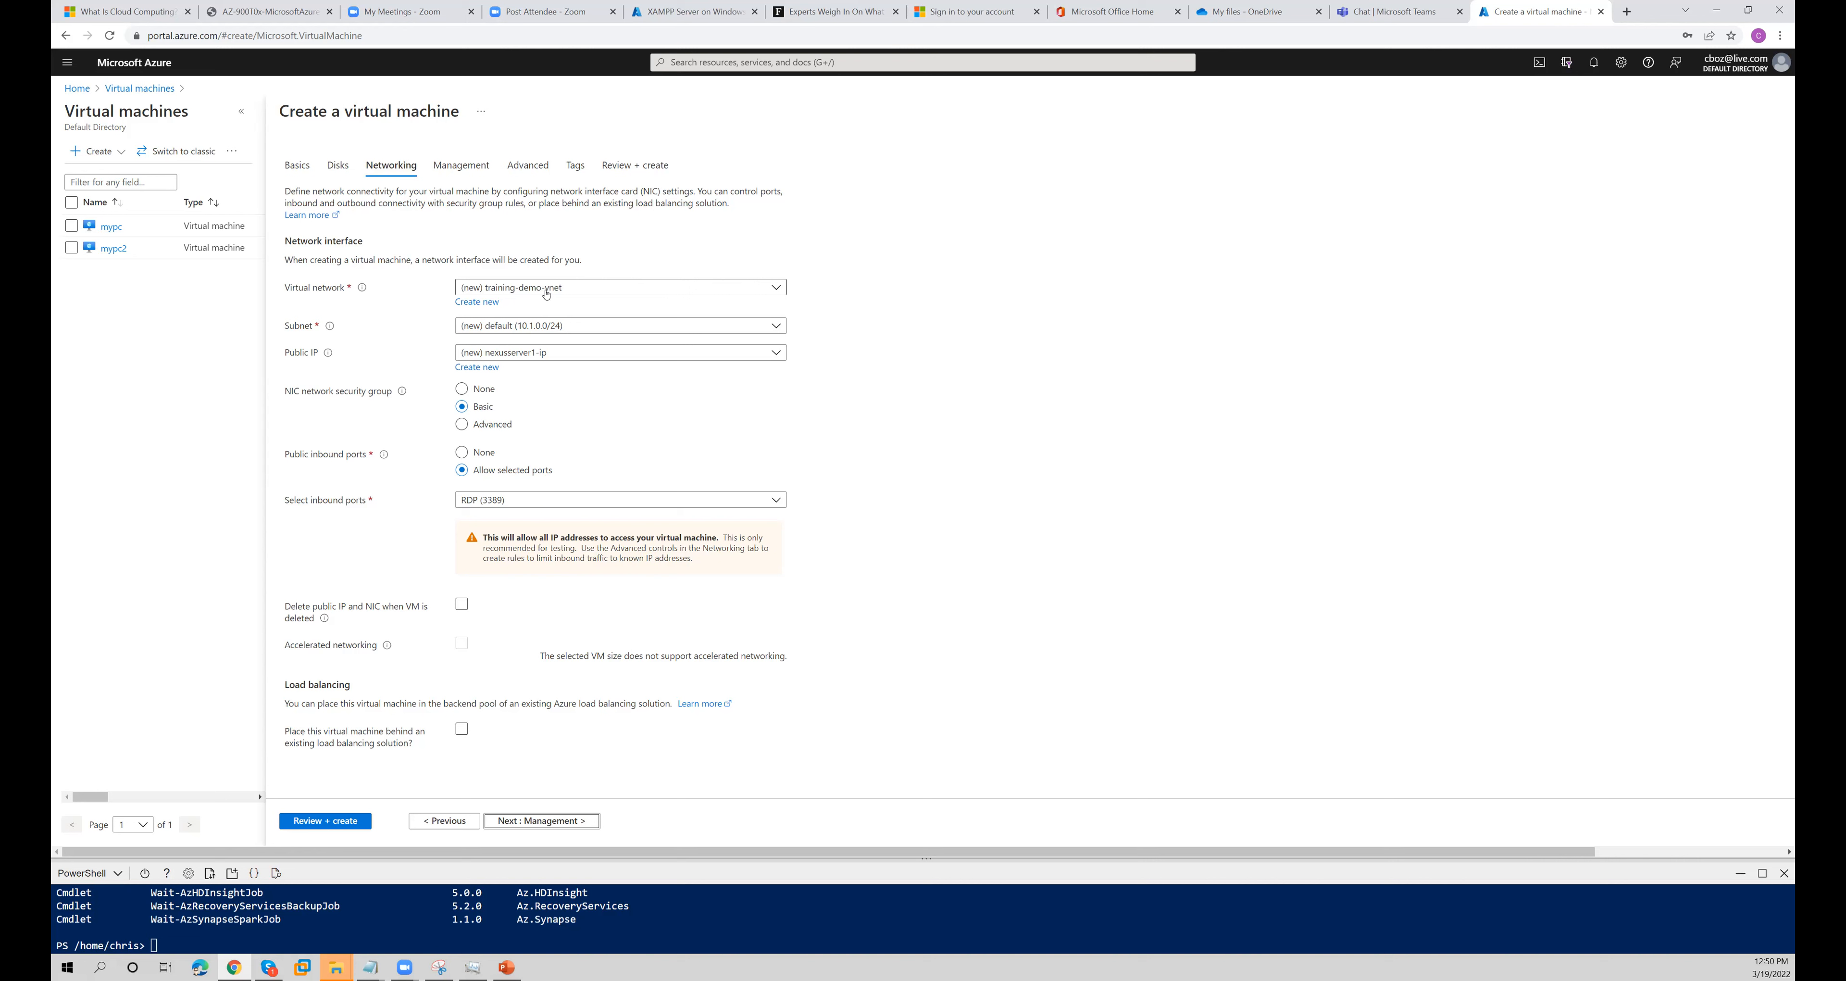
{"action": "left_click", "coordinate": [547, 296]}
{"action": "left_click", "coordinate": [565, 290]}
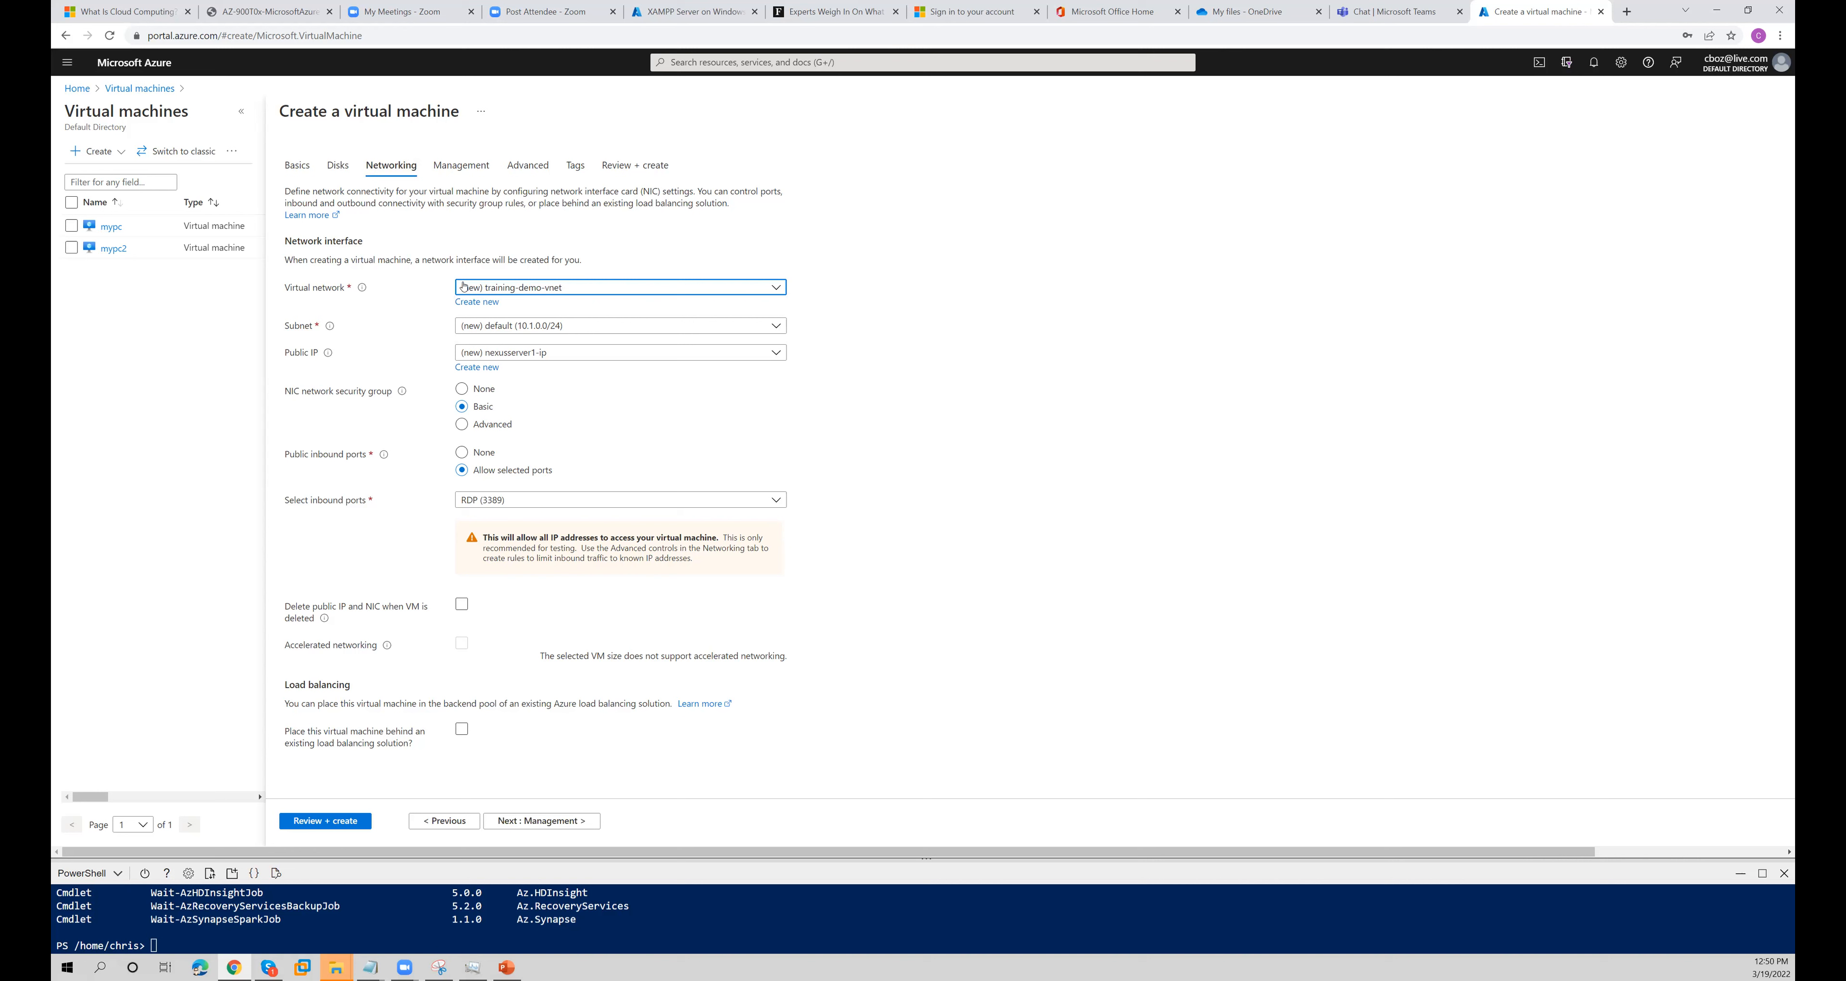
{"action": "left_click", "coordinate": [601, 328]}
{"action": "left_click", "coordinate": [571, 334]}
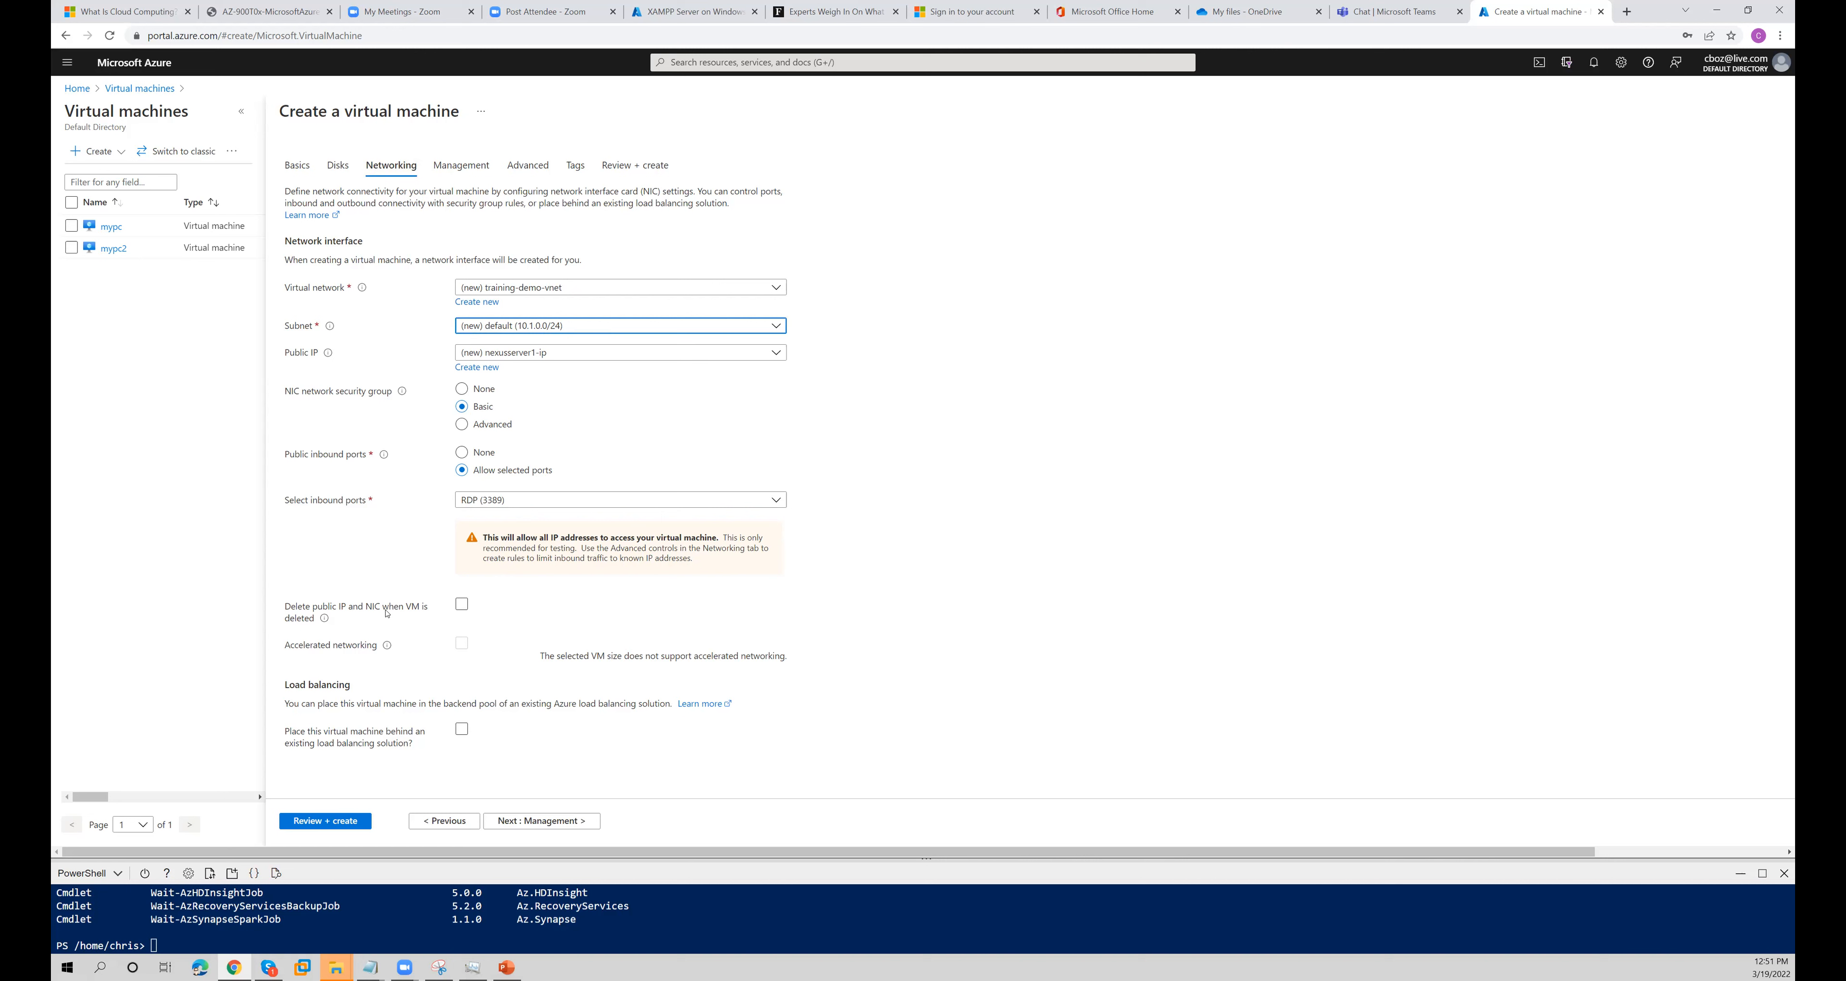
{"action": "left_click", "coordinate": [462, 607]}
- In the management settings, disable boot diagnostics and enable the system assigned managed identity
{"action": "left_click", "coordinate": [562, 821]}
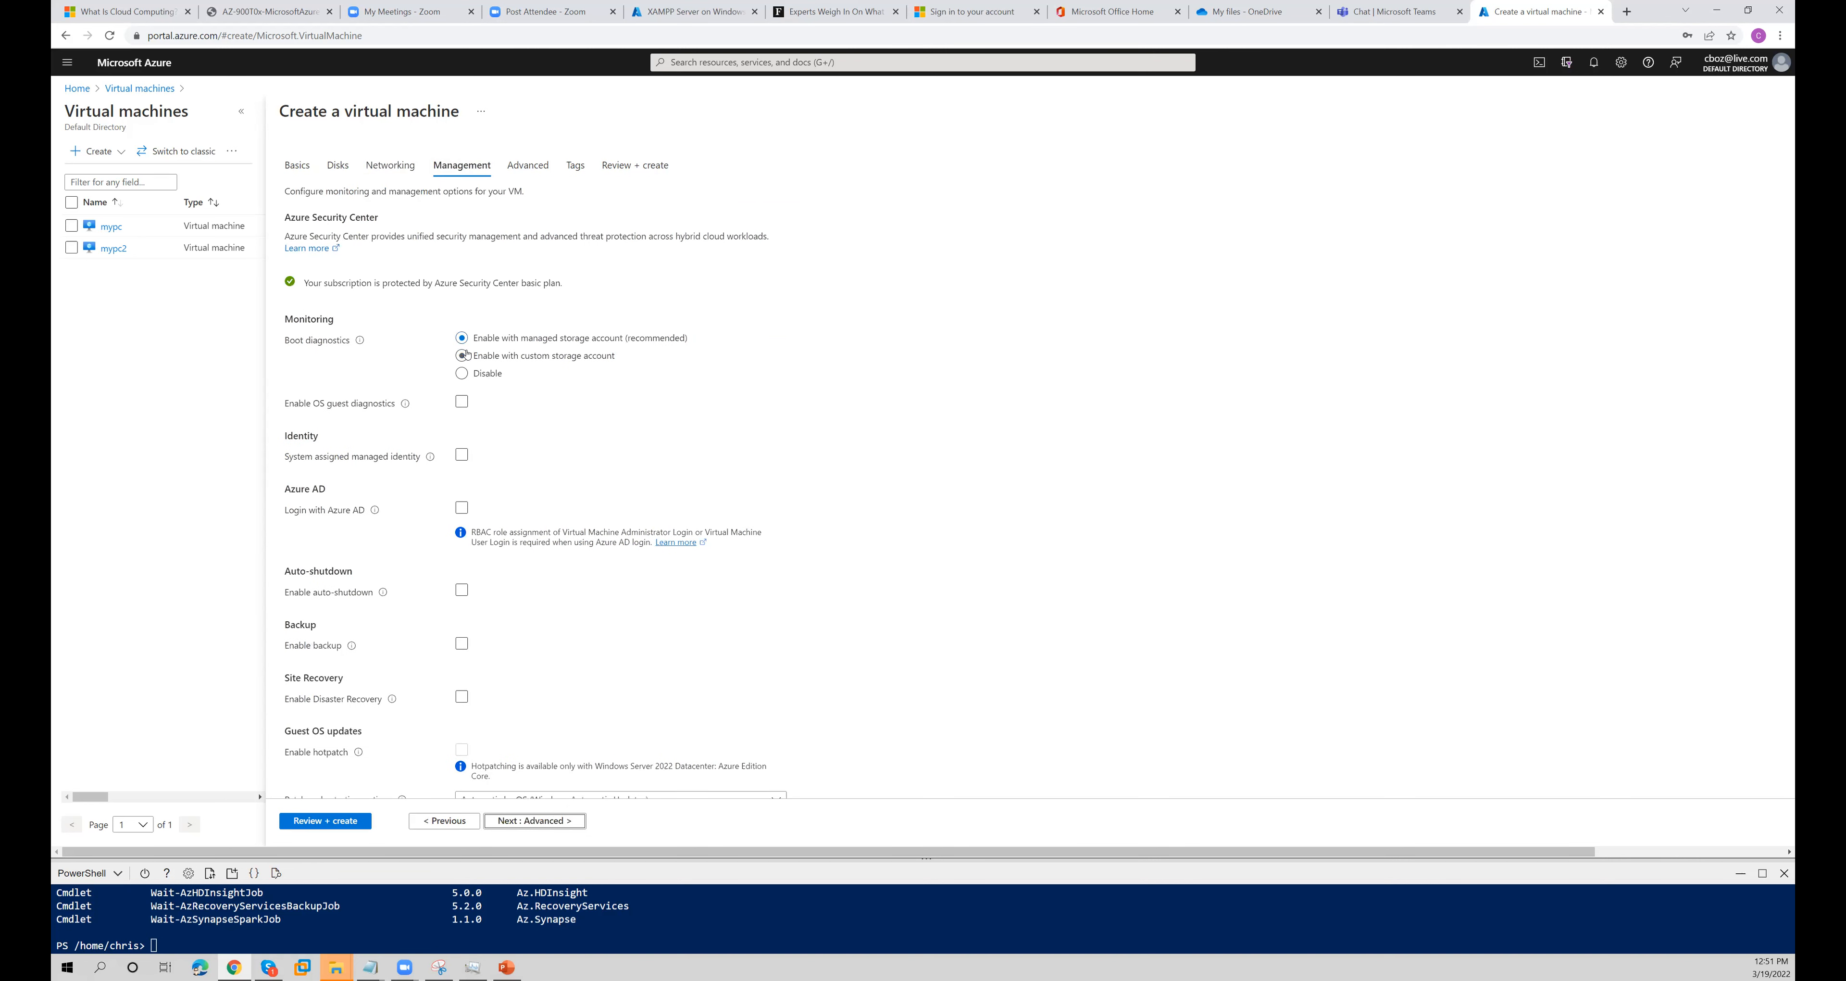
{"action": "left_click", "coordinate": [462, 372]}
{"action": "left_click", "coordinate": [462, 458]}
{"action": "left_click", "coordinate": [463, 460]}
{"action": "left_click", "coordinate": [463, 510]}
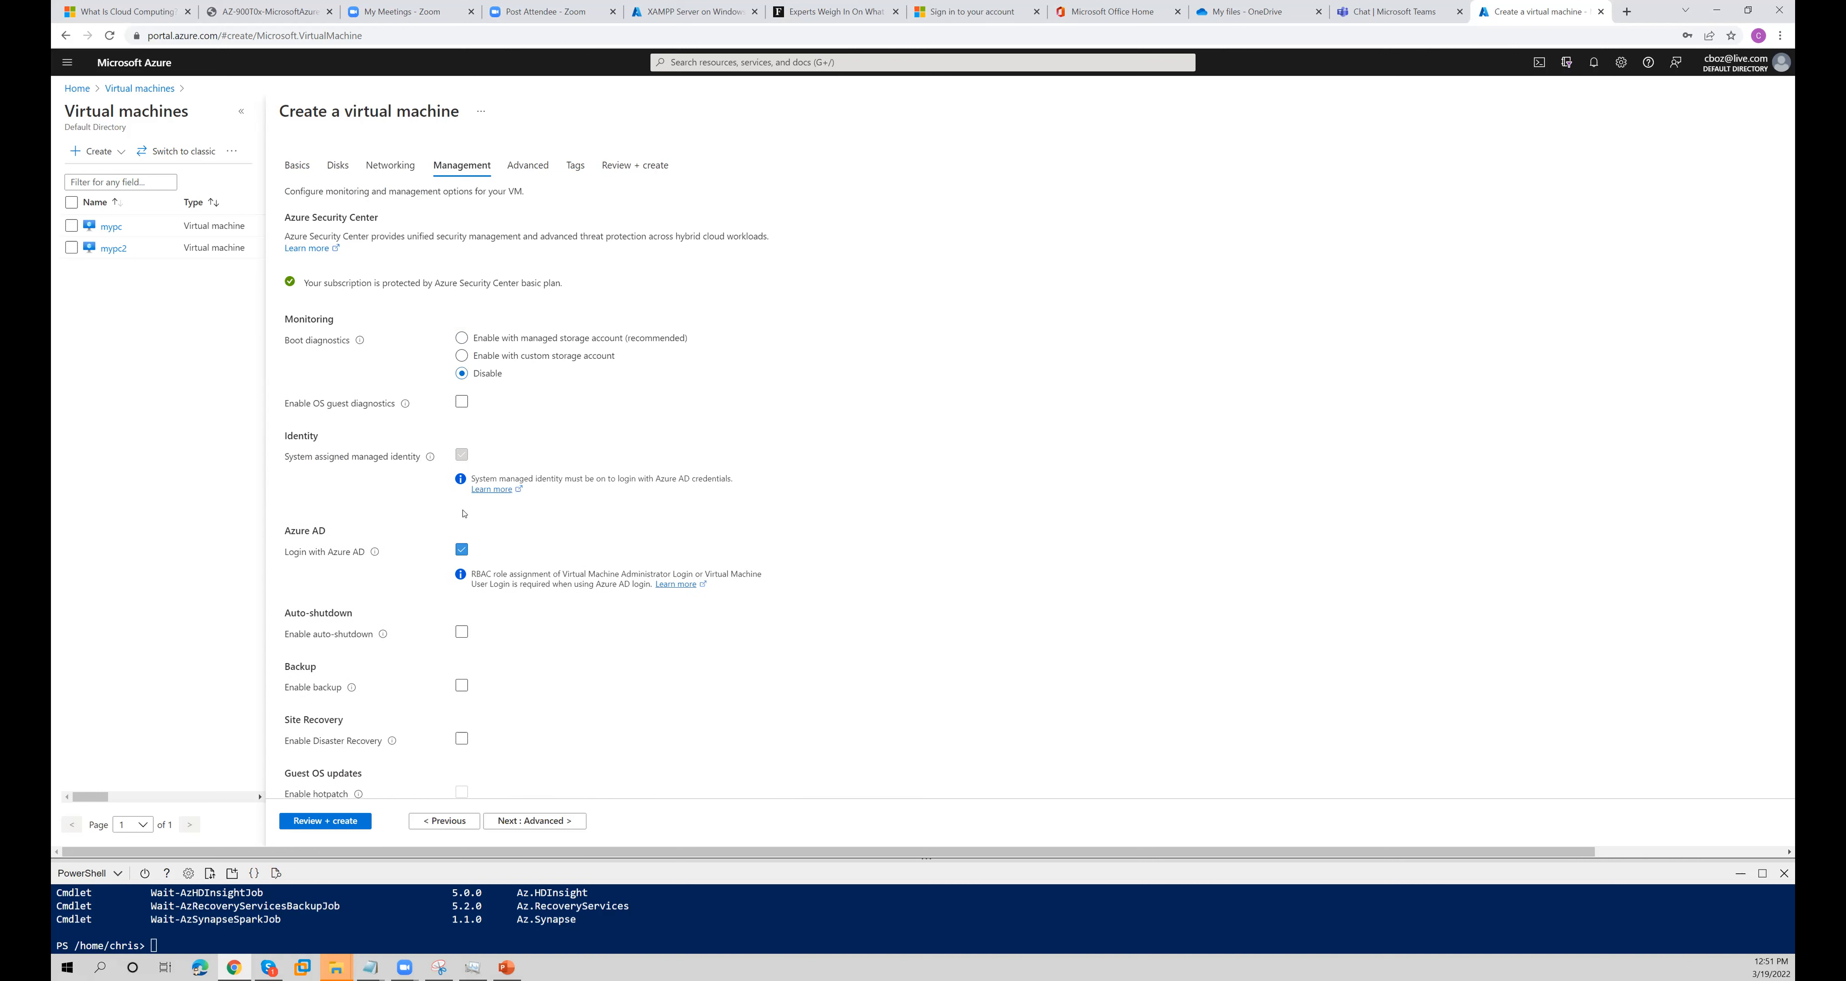
{"action": "left_click", "coordinate": [460, 553]}
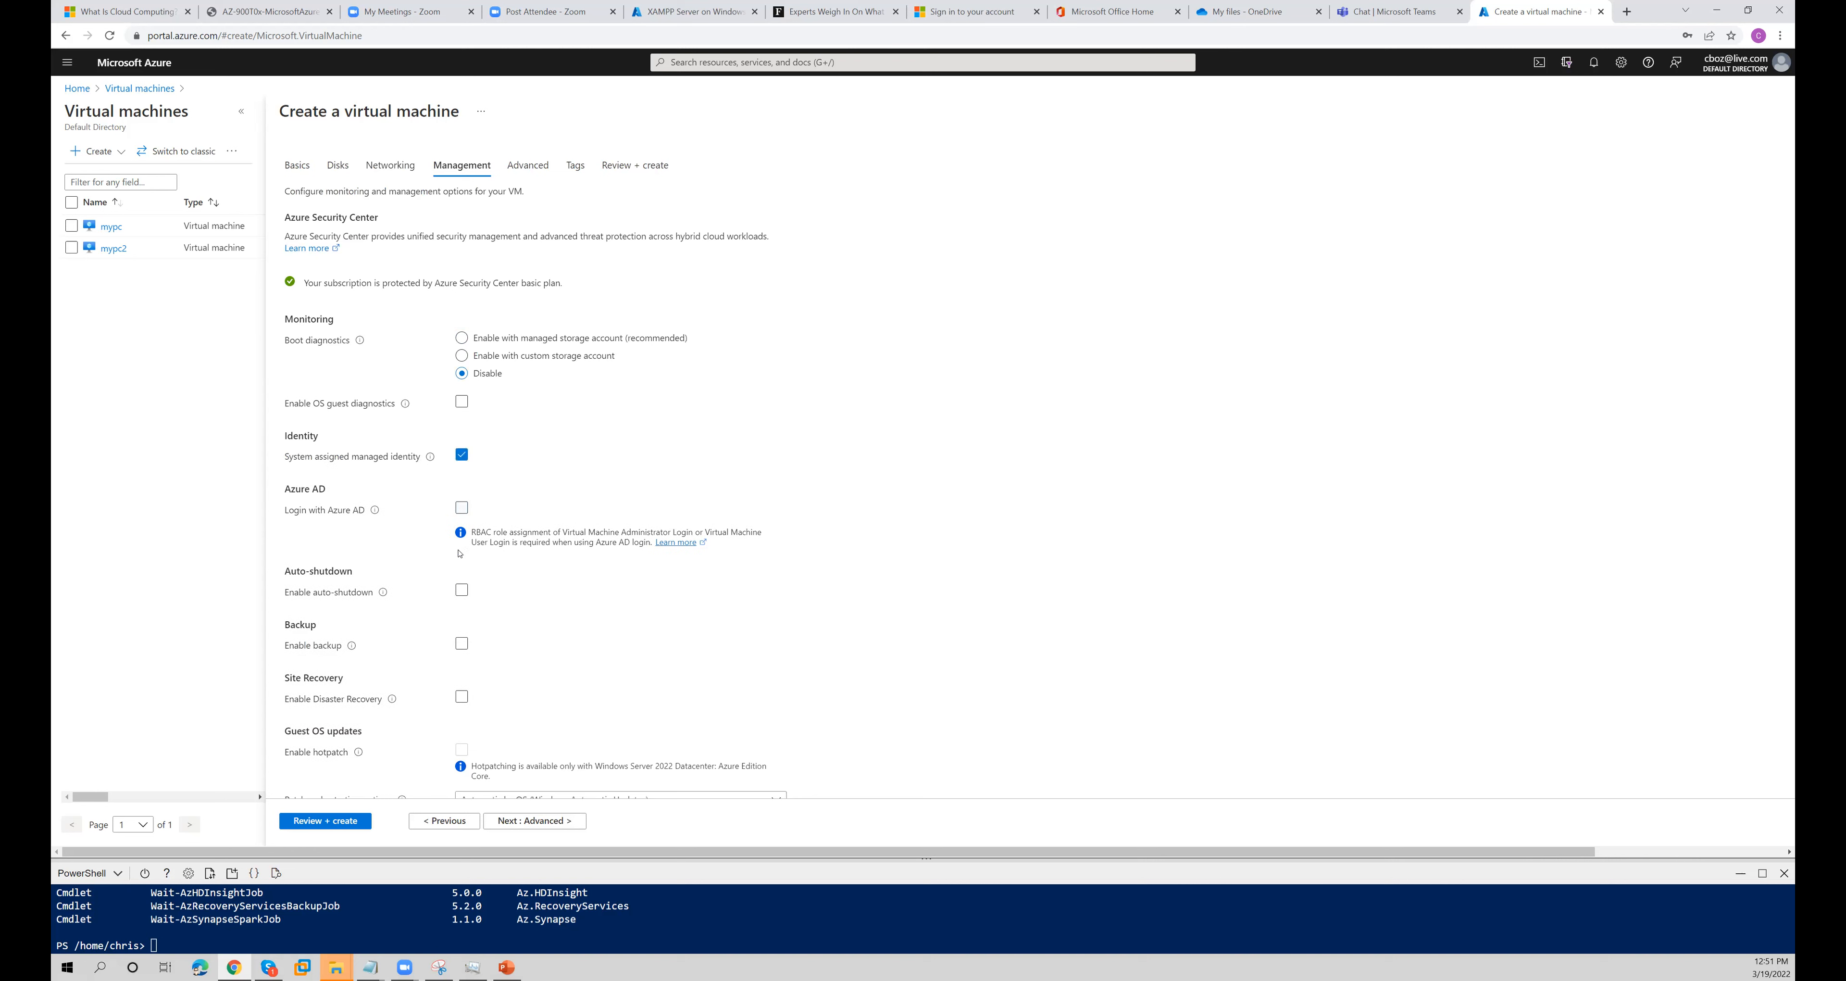
- Enable auto-shutdown for the virtual machine with the time zone (UTC+10:00) Canberra, Melbourne, Sydney
{"action": "left_click", "coordinate": [461, 589]}
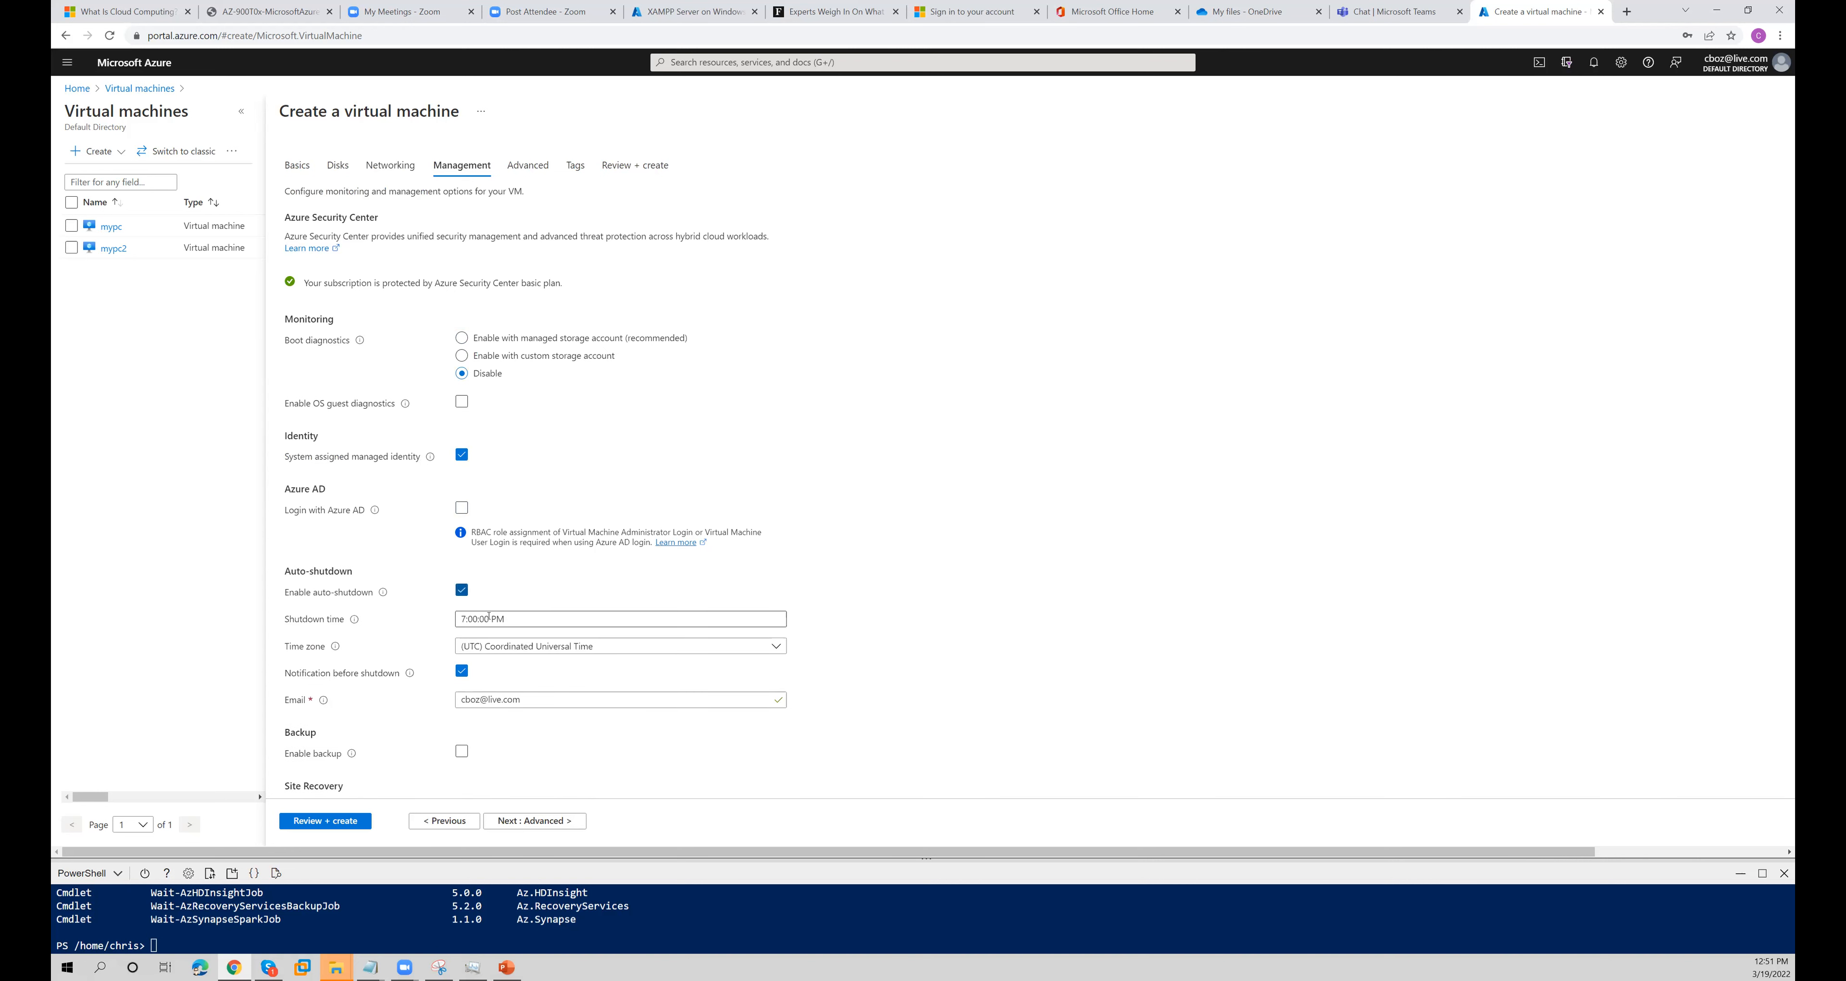
{"action": "left_click", "coordinate": [537, 646]}
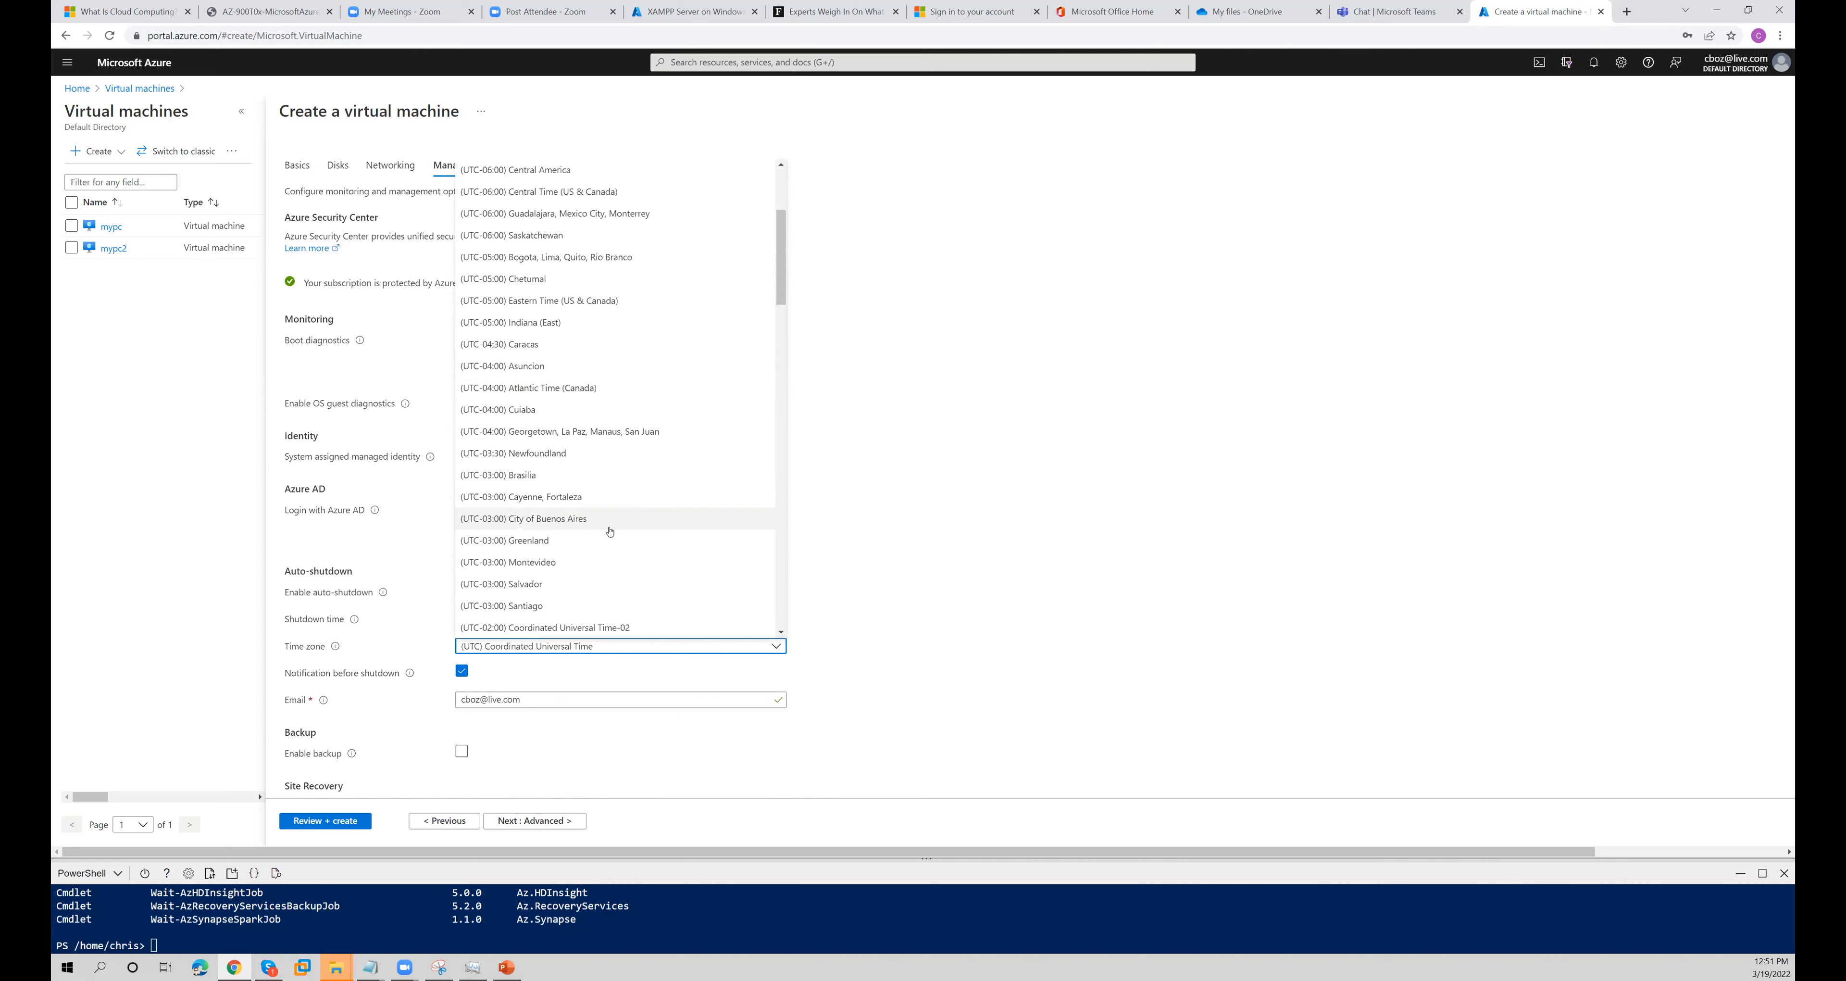
{"action": "scroll", "coordinate": [608, 524], "scroll_direction": "down", "scroll_amount": 3}
{"action": "scroll", "coordinate": [609, 532], "scroll_direction": "down", "scroll_amount": 9}
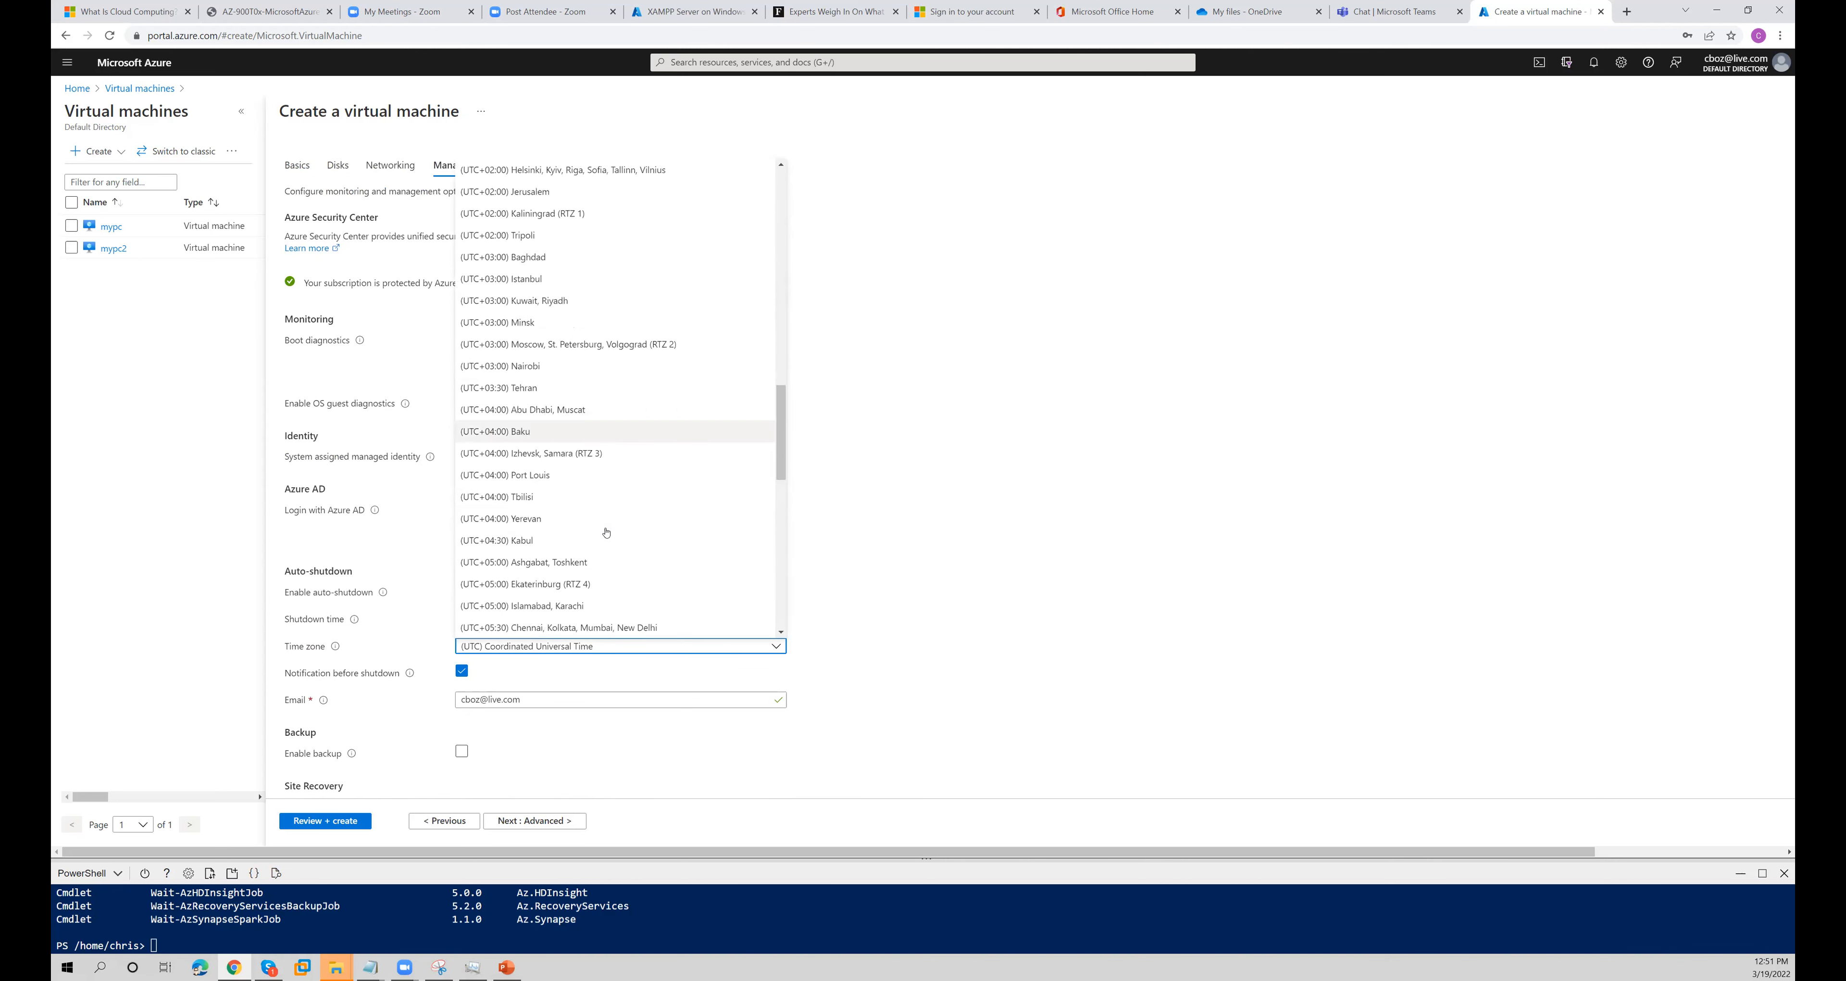
{"action": "scroll", "coordinate": [607, 533], "scroll_direction": "down", "scroll_amount": 3}
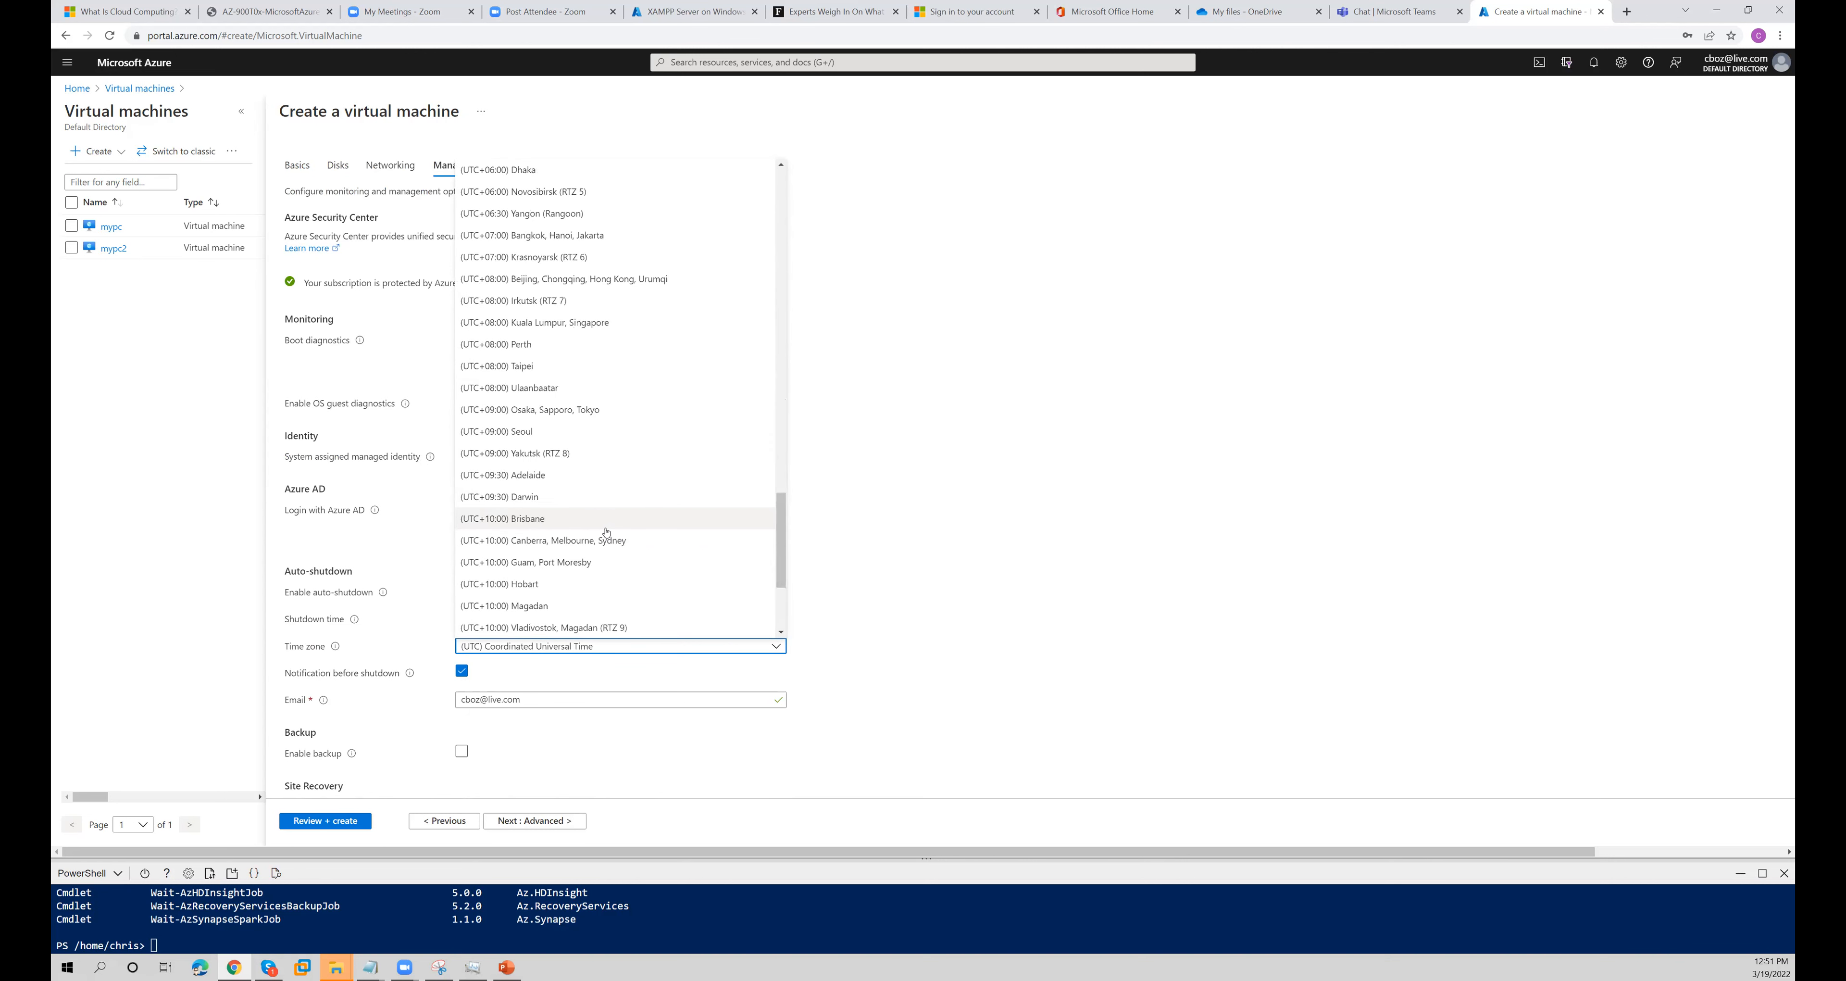
{"action": "left_click", "coordinate": [604, 542]}
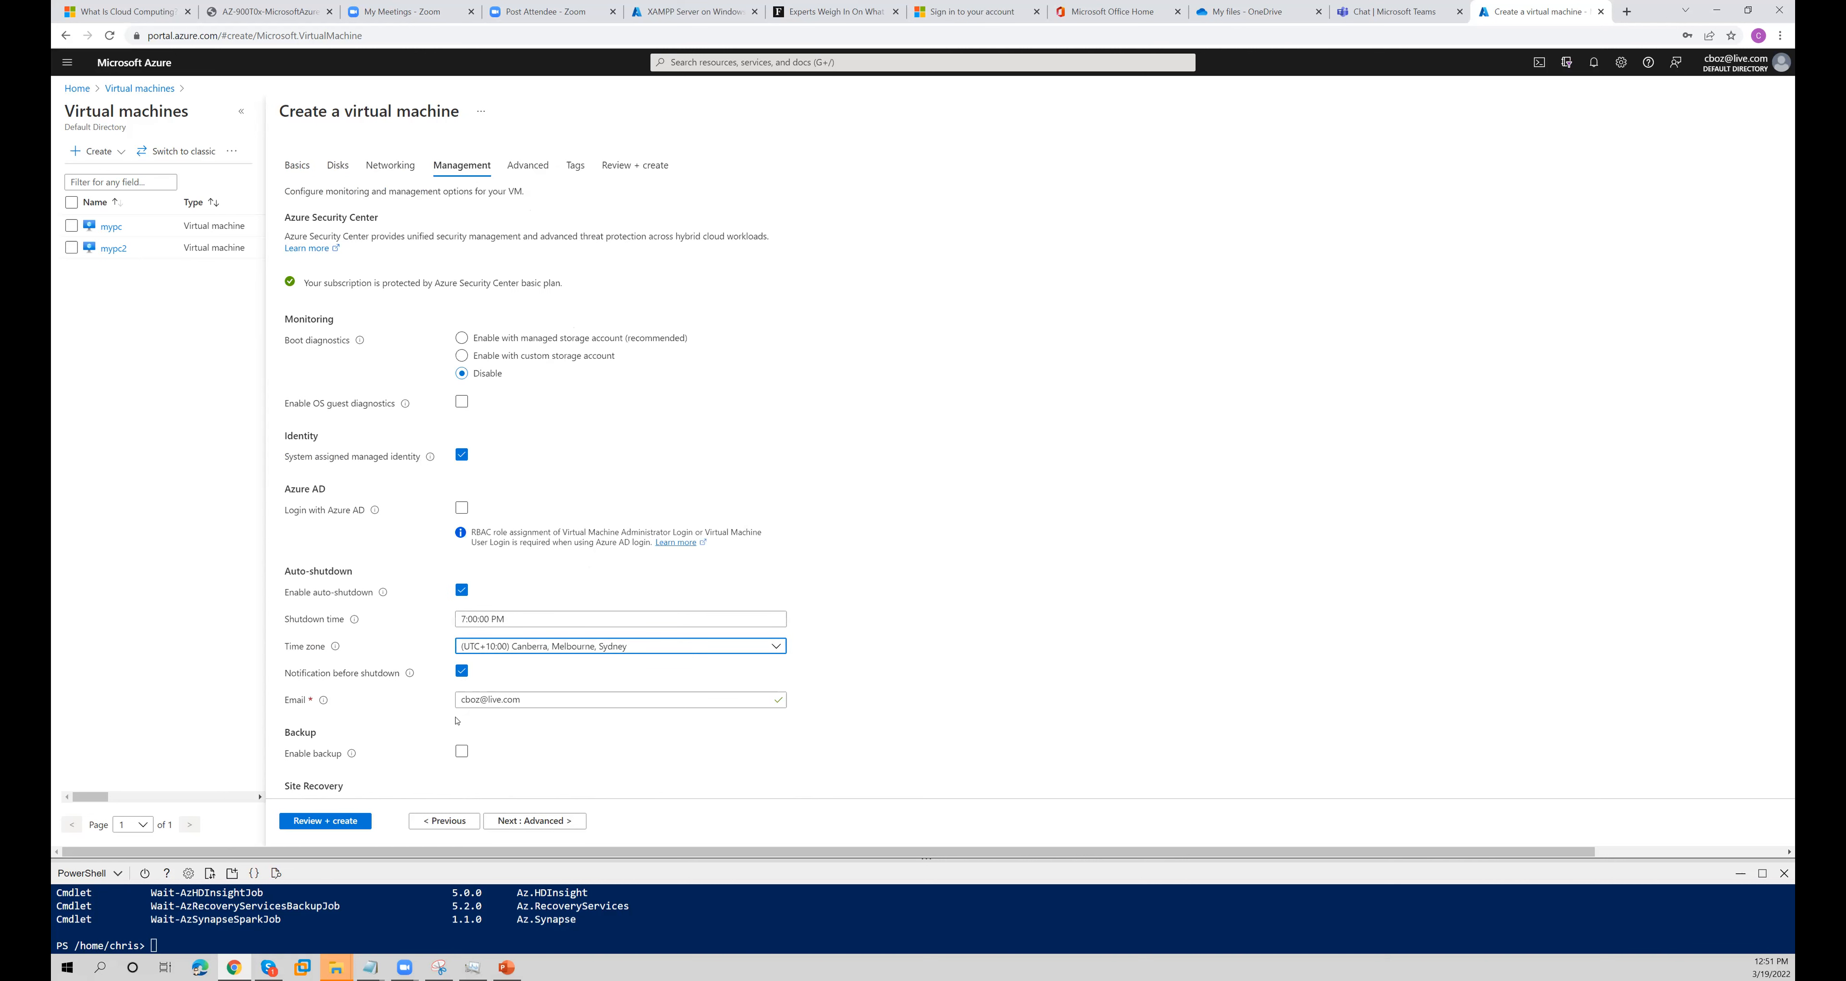
- Set the auto-shutdown time to 6:00:00 PM
{"action": "left_click", "coordinate": [509, 621]}
{"action": "key", "text": "ctrl+a"}
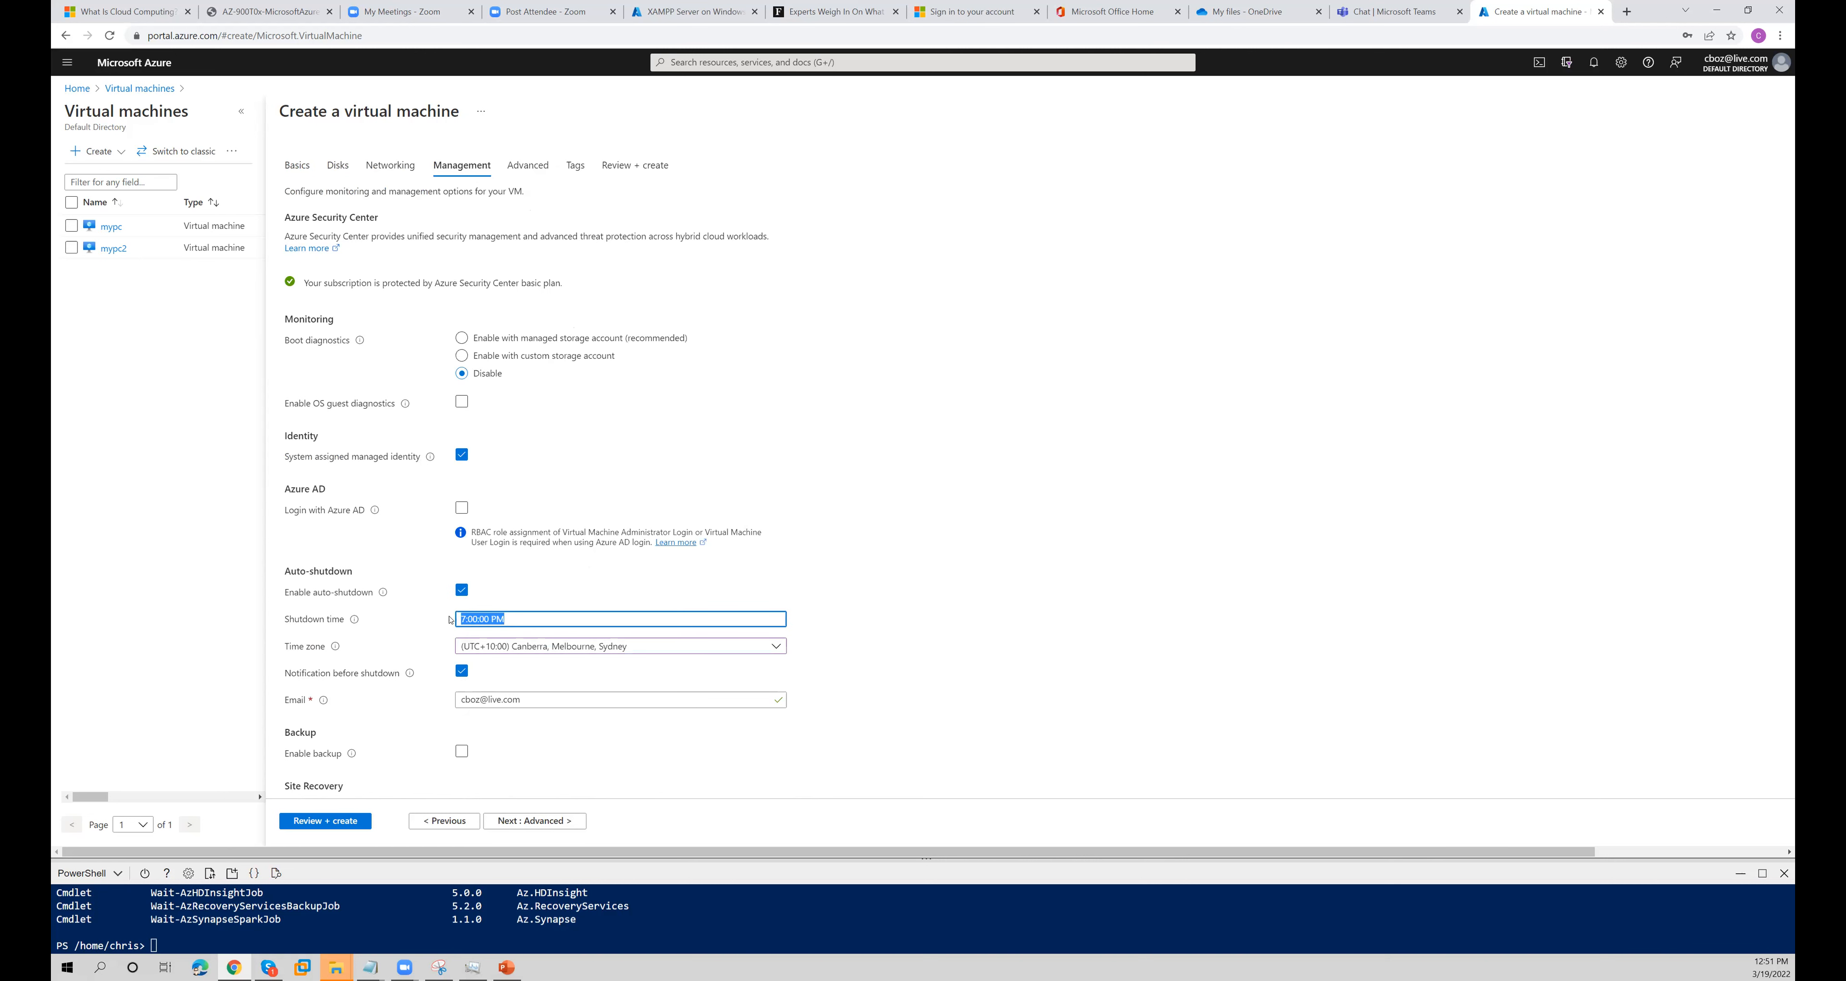
{"action": "type", "text": "6:00:00"}
- In the advanced settings, begin the custom data script with the command install-windowsfeature
{"action": "left_click", "coordinate": [538, 820]}
{"action": "left_click", "coordinate": [483, 471]}
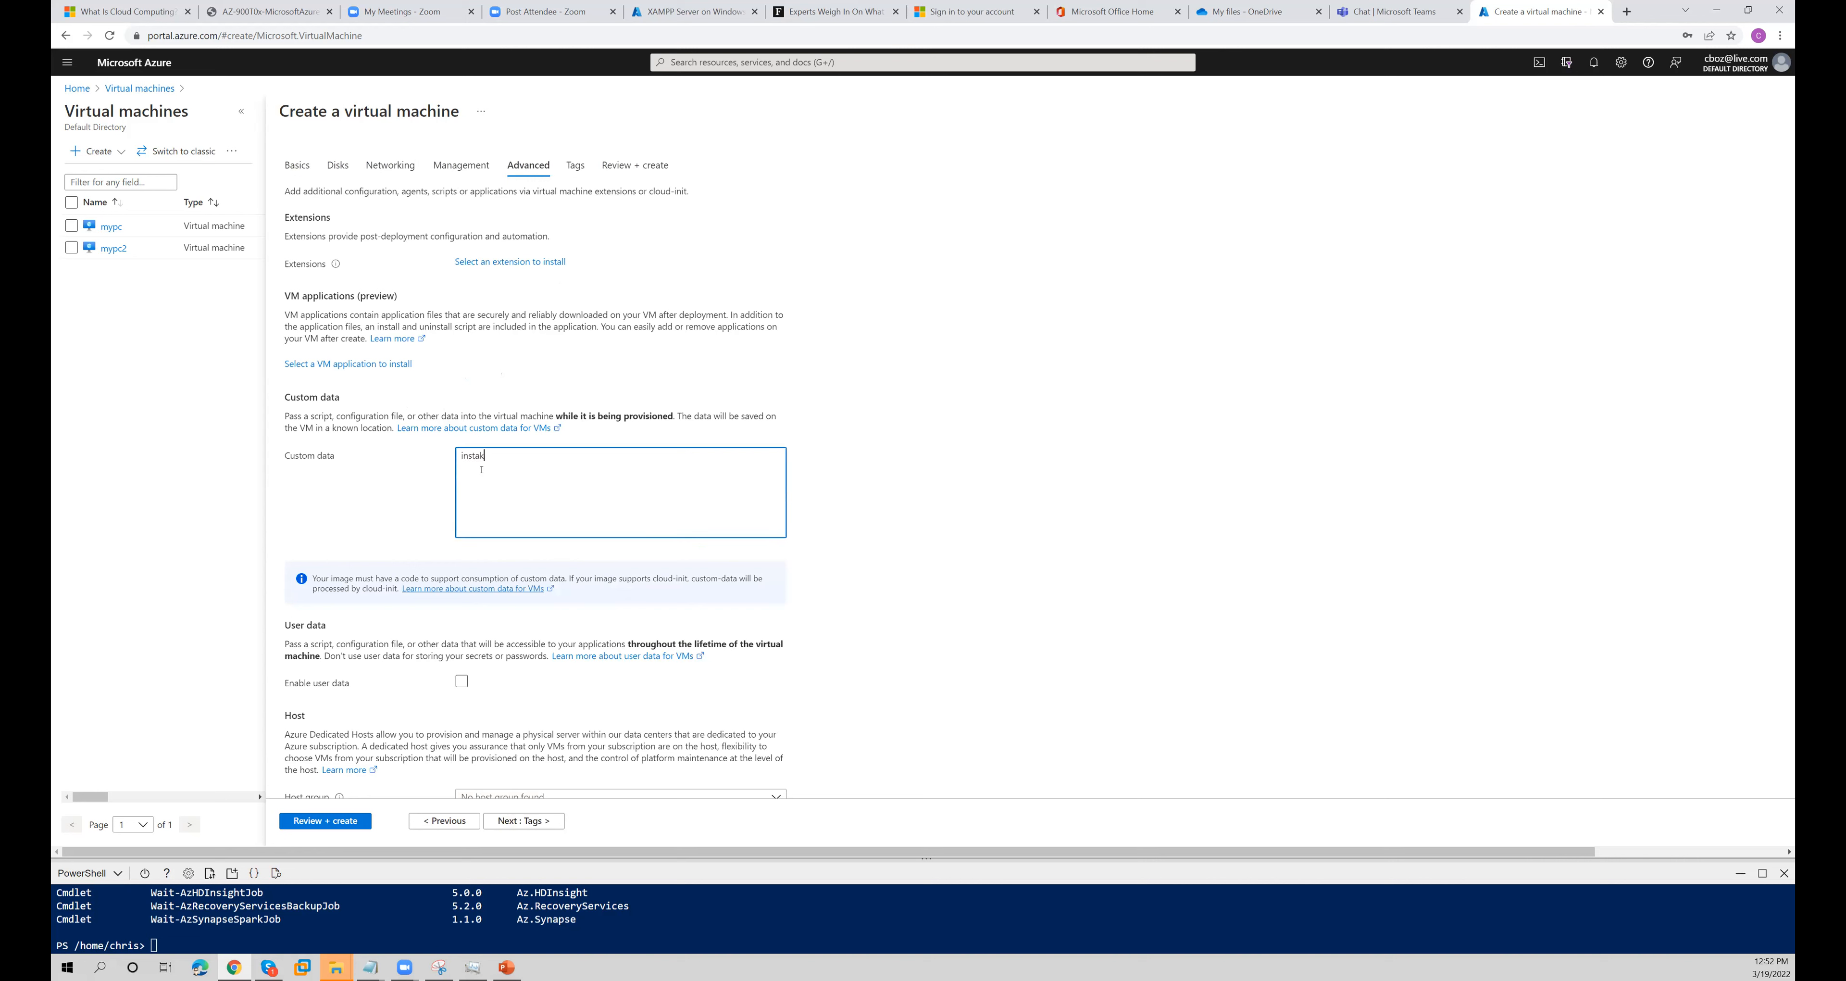
{"action": "type", "text": "install-windowsfeature iis -"}
{"action": "key", "text": "BackSpace"}
{"action": "key", "text": "BackSpace"}
- Try to run get-azwindowsfeaute, and then get-azwindowsfeautre, in the PowerShell cloud terminal
{"action": "left_click", "coordinate": [421, 891]}
{"action": "type", "text": "get"}
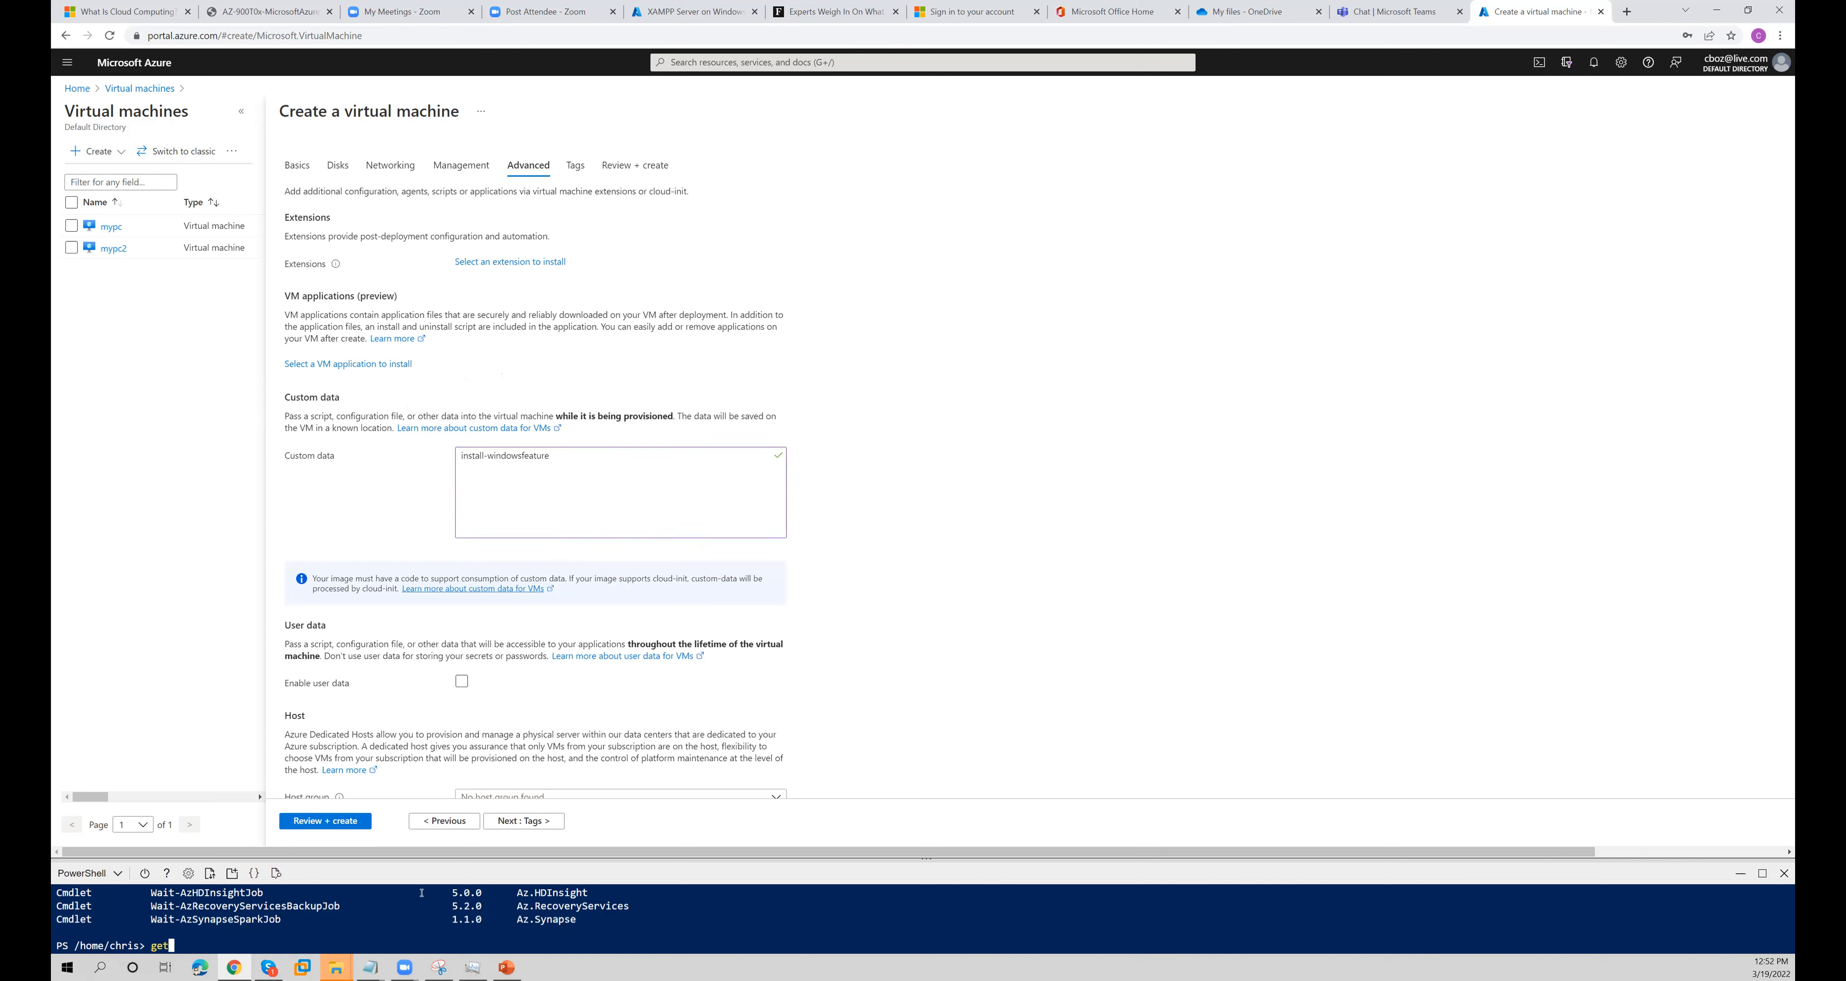
{"action": "type", "text": "-azwindowsfeaute"}
{"action": "key", "text": "Return"}
{"action": "key", "text": "Up"}
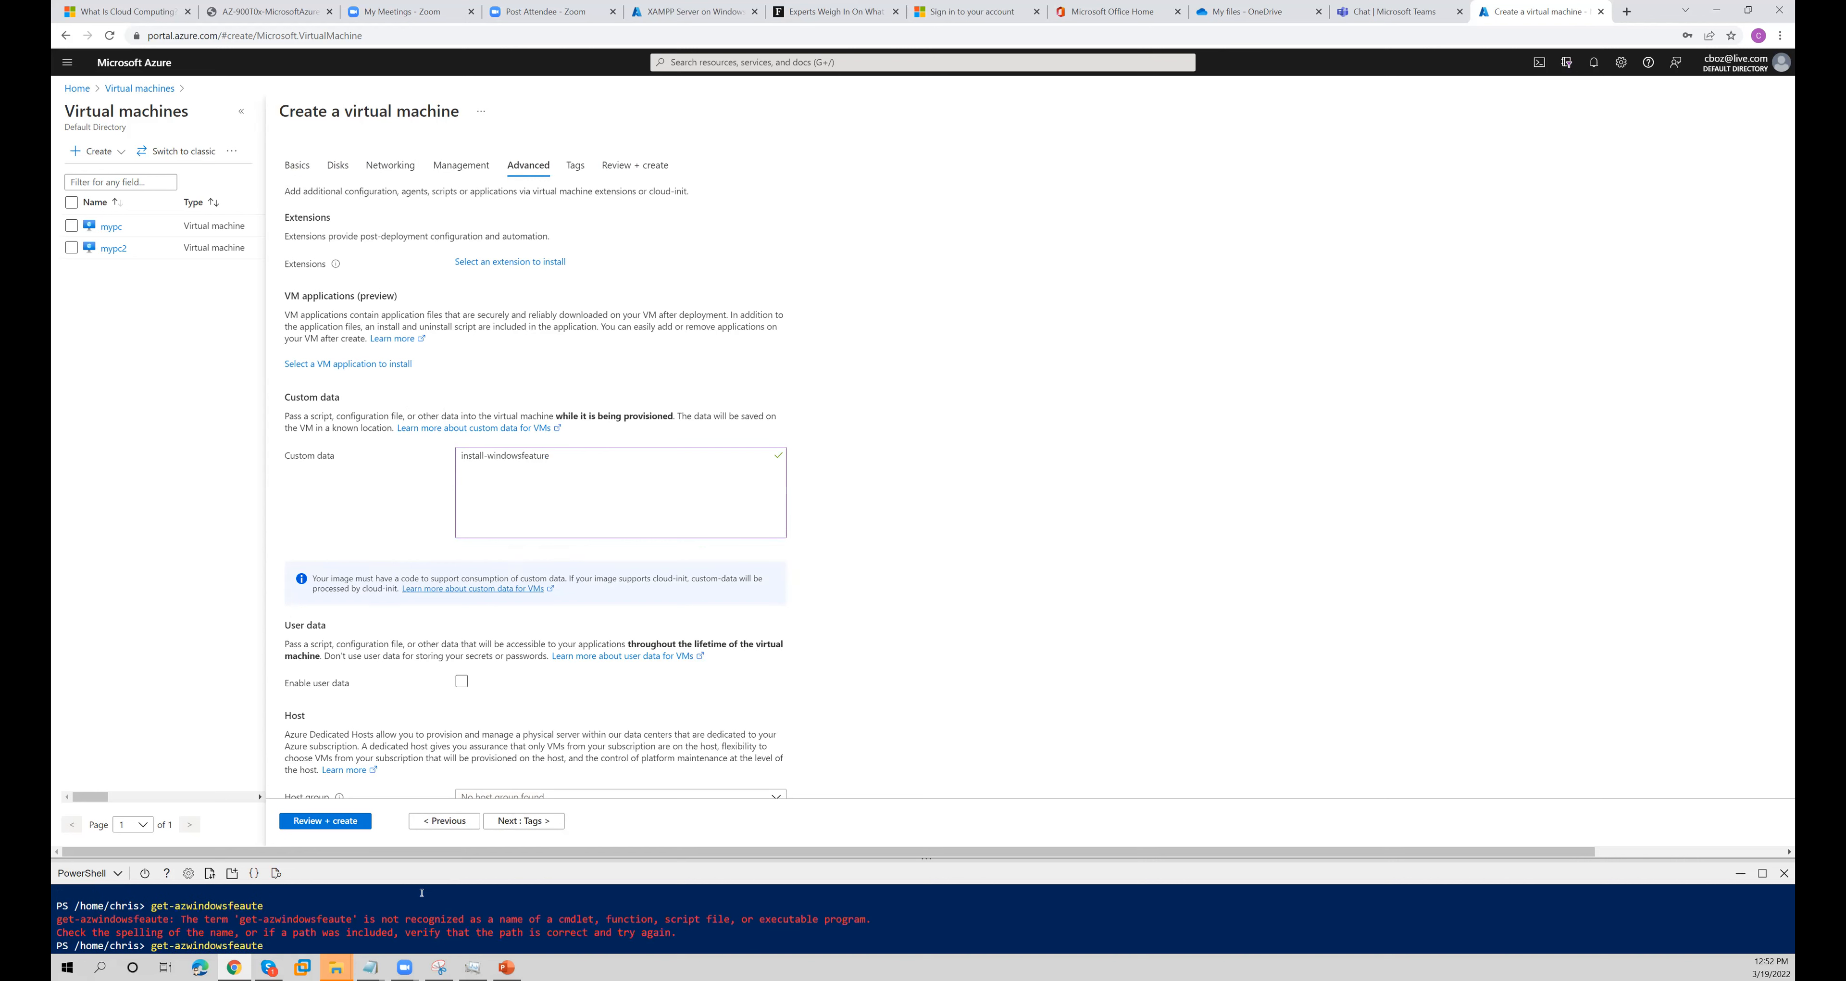
{"action": "key", "text": "BackSpace"}
{"action": "type", "text": "re"}
{"action": "key", "text": "Return"}
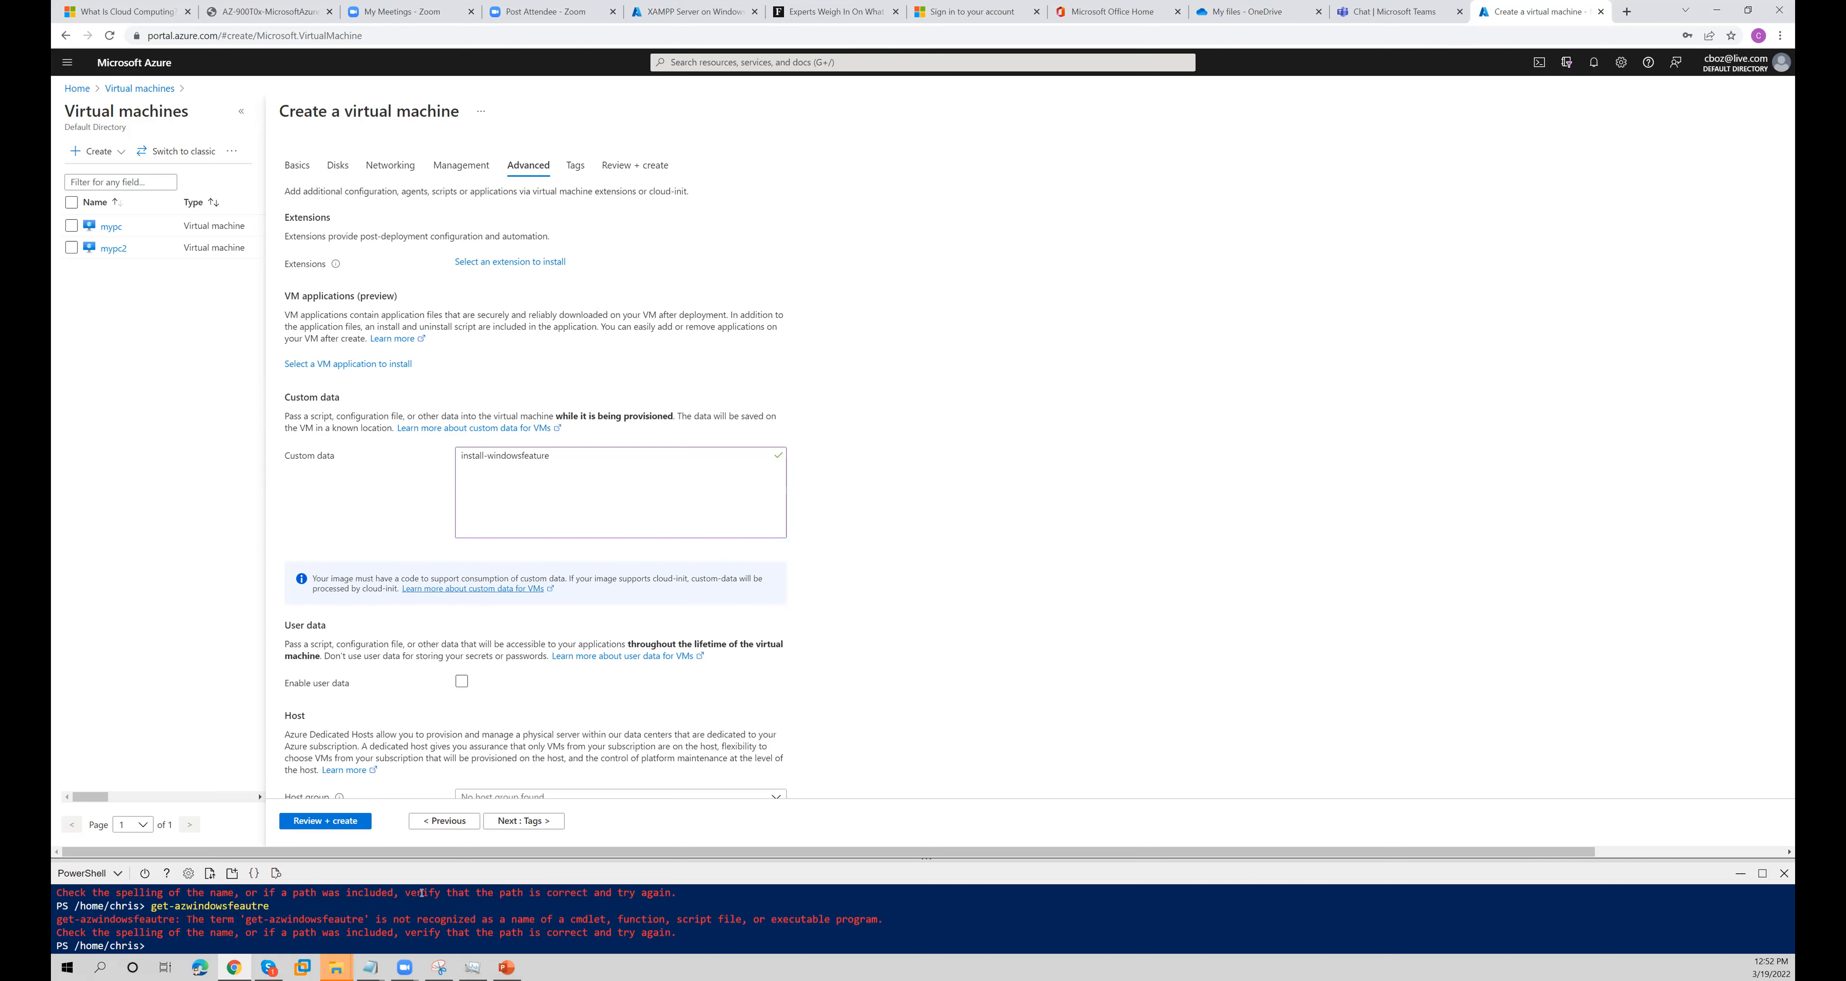
- Try to run install-windowsfature and the corrected install-windowsfeature in the PowerShell terminal, and clear the terminal output
{"action": "type", "text": "install-windowsfature"}
{"action": "key", "text": "Return"}
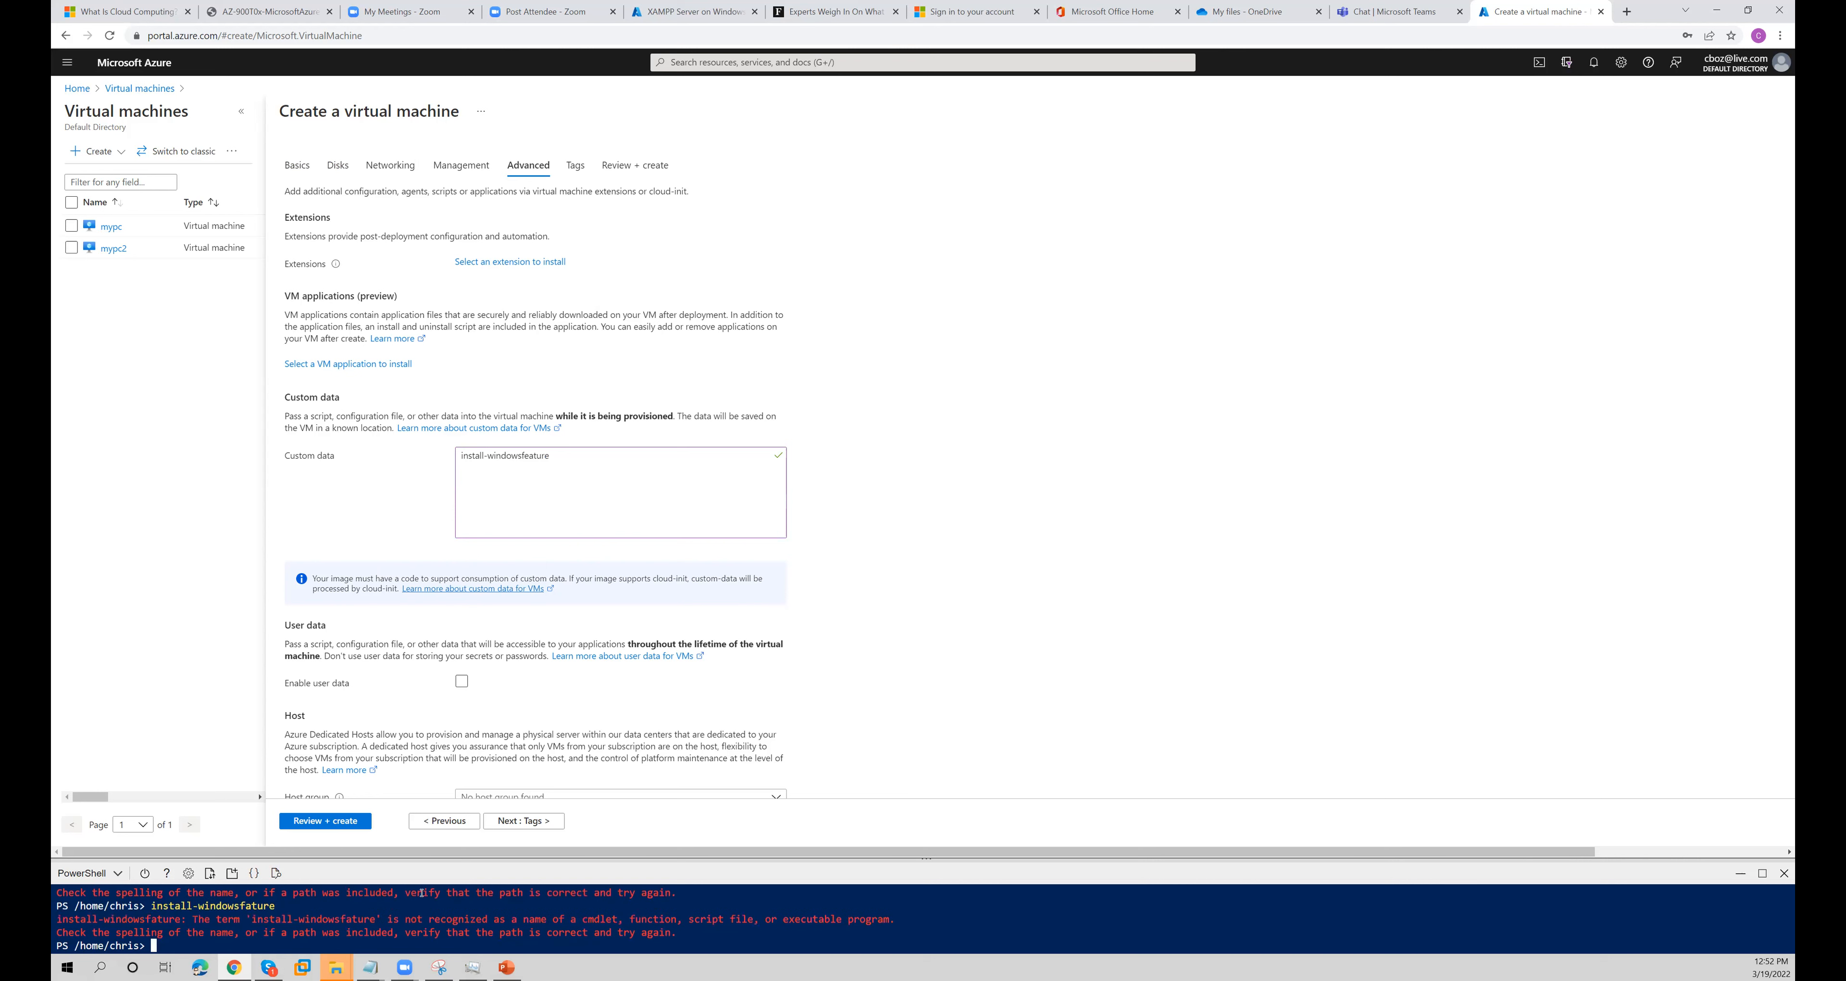
{"action": "key", "text": "Up"}
{"action": "key", "text": "Left"}
{"action": "key", "text": "Left"}
{"action": "key", "text": "Left"}
{"action": "key", "text": "Left"}
{"action": "type", "text": "e"}
{"action": "key", "text": "Return"}
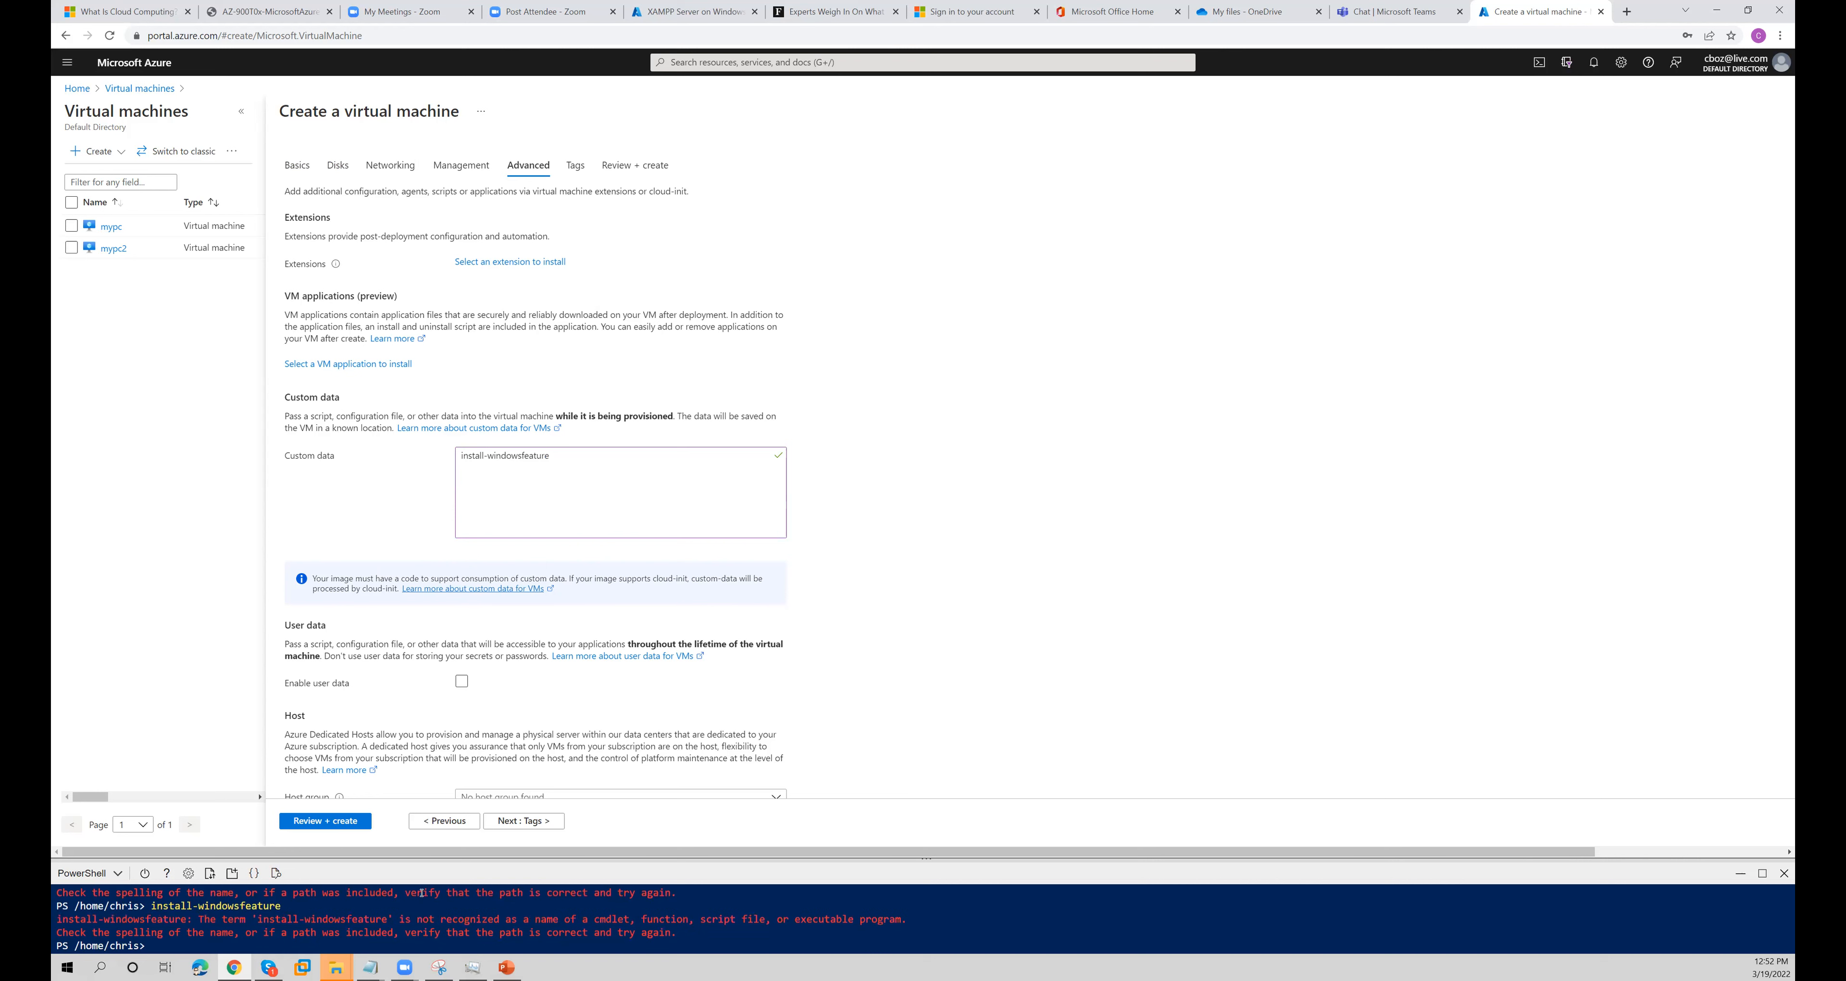
{"action": "type", "text": "clear"}
{"action": "key", "text": "Return"}
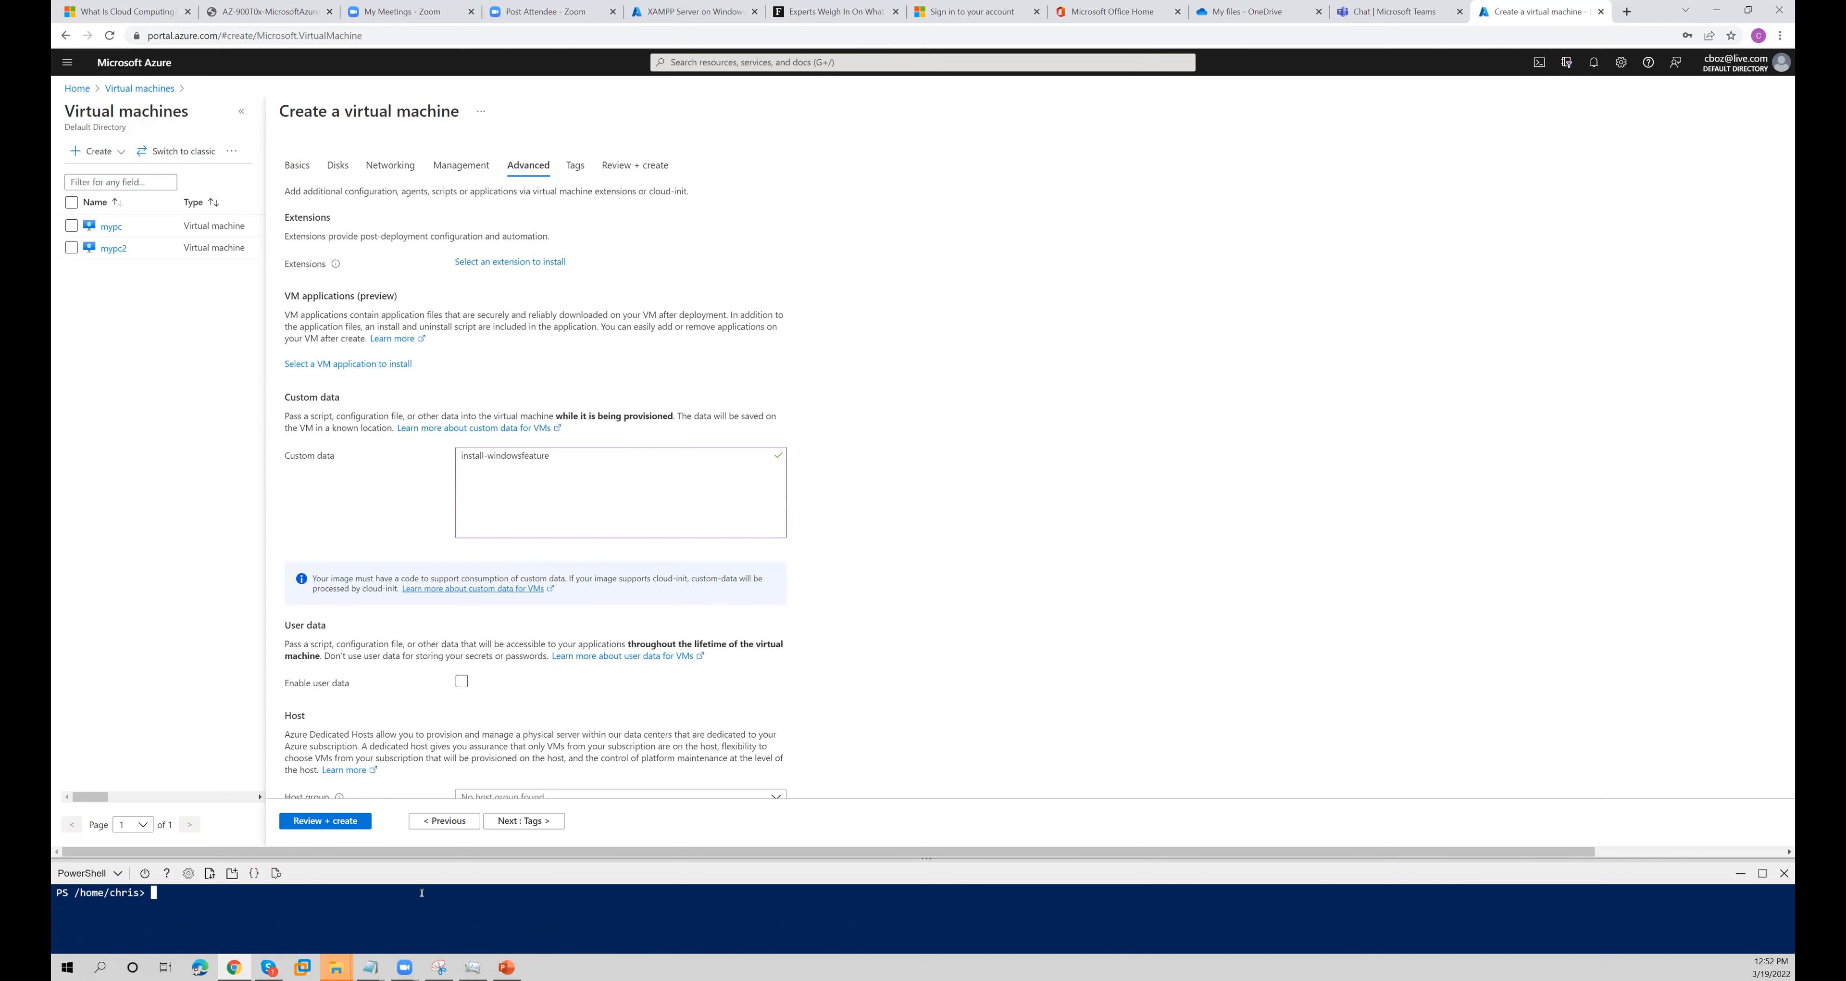
- Complete the custom data command so that it reads install-windowsfeature DNS
{"action": "left_click", "coordinate": [559, 457]}
{"action": "type", "text": "DN"}
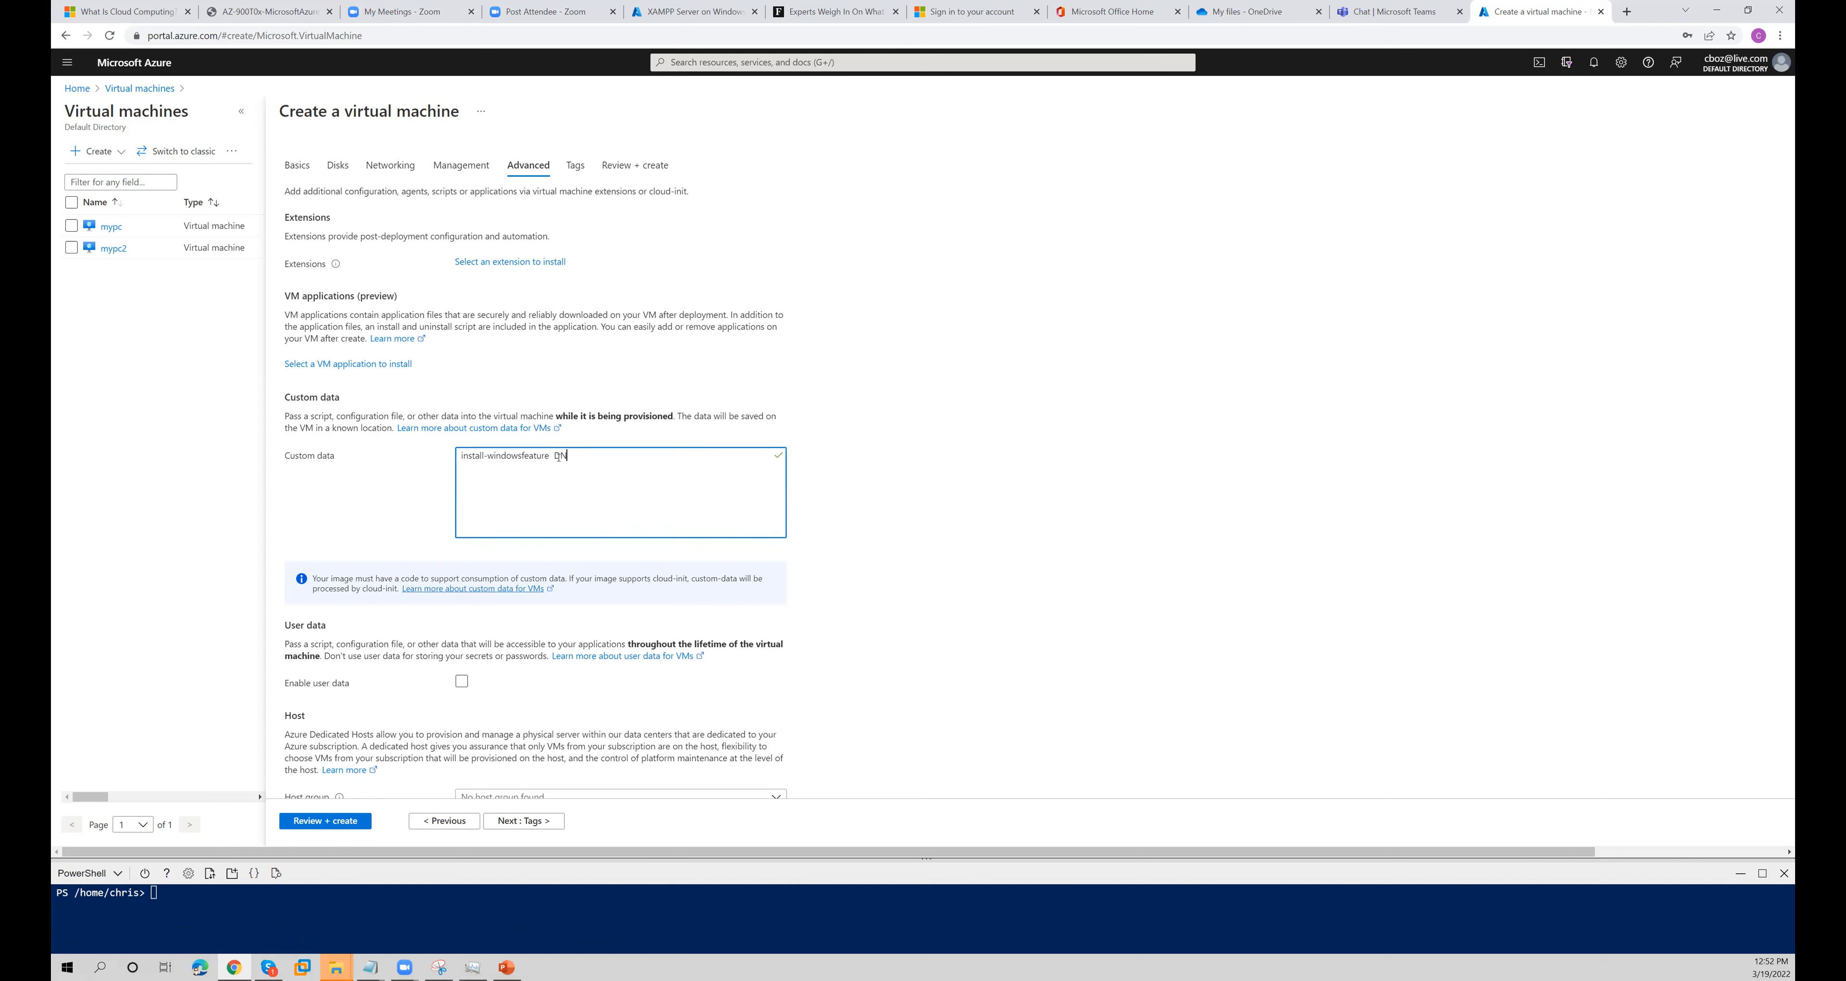
{"action": "type", "text": "S -include"}
{"action": "key", "text": "BackSpace"}
{"action": "key", "text": "BackSpace"}
{"action": "key", "text": "BackSpace"}
{"action": "key", "text": "BackSpace"}
- Duplicate the DNS command on a second custom data line and change the copy to install-windowsfeature WINS
{"action": "key", "text": "ctrl+a"}
{"action": "key", "text": "ctrl+c"}
{"action": "key", "text": "Right"}
{"action": "key", "text": "Return"}
{"action": "key", "text": "ctrl+v"}
{"action": "key", "text": "BackSpace"}
{"action": "key", "text": "BackSpace"}
{"action": "type", "text": "WINS"}
{"action": "key", "text": "ctrl+a"}
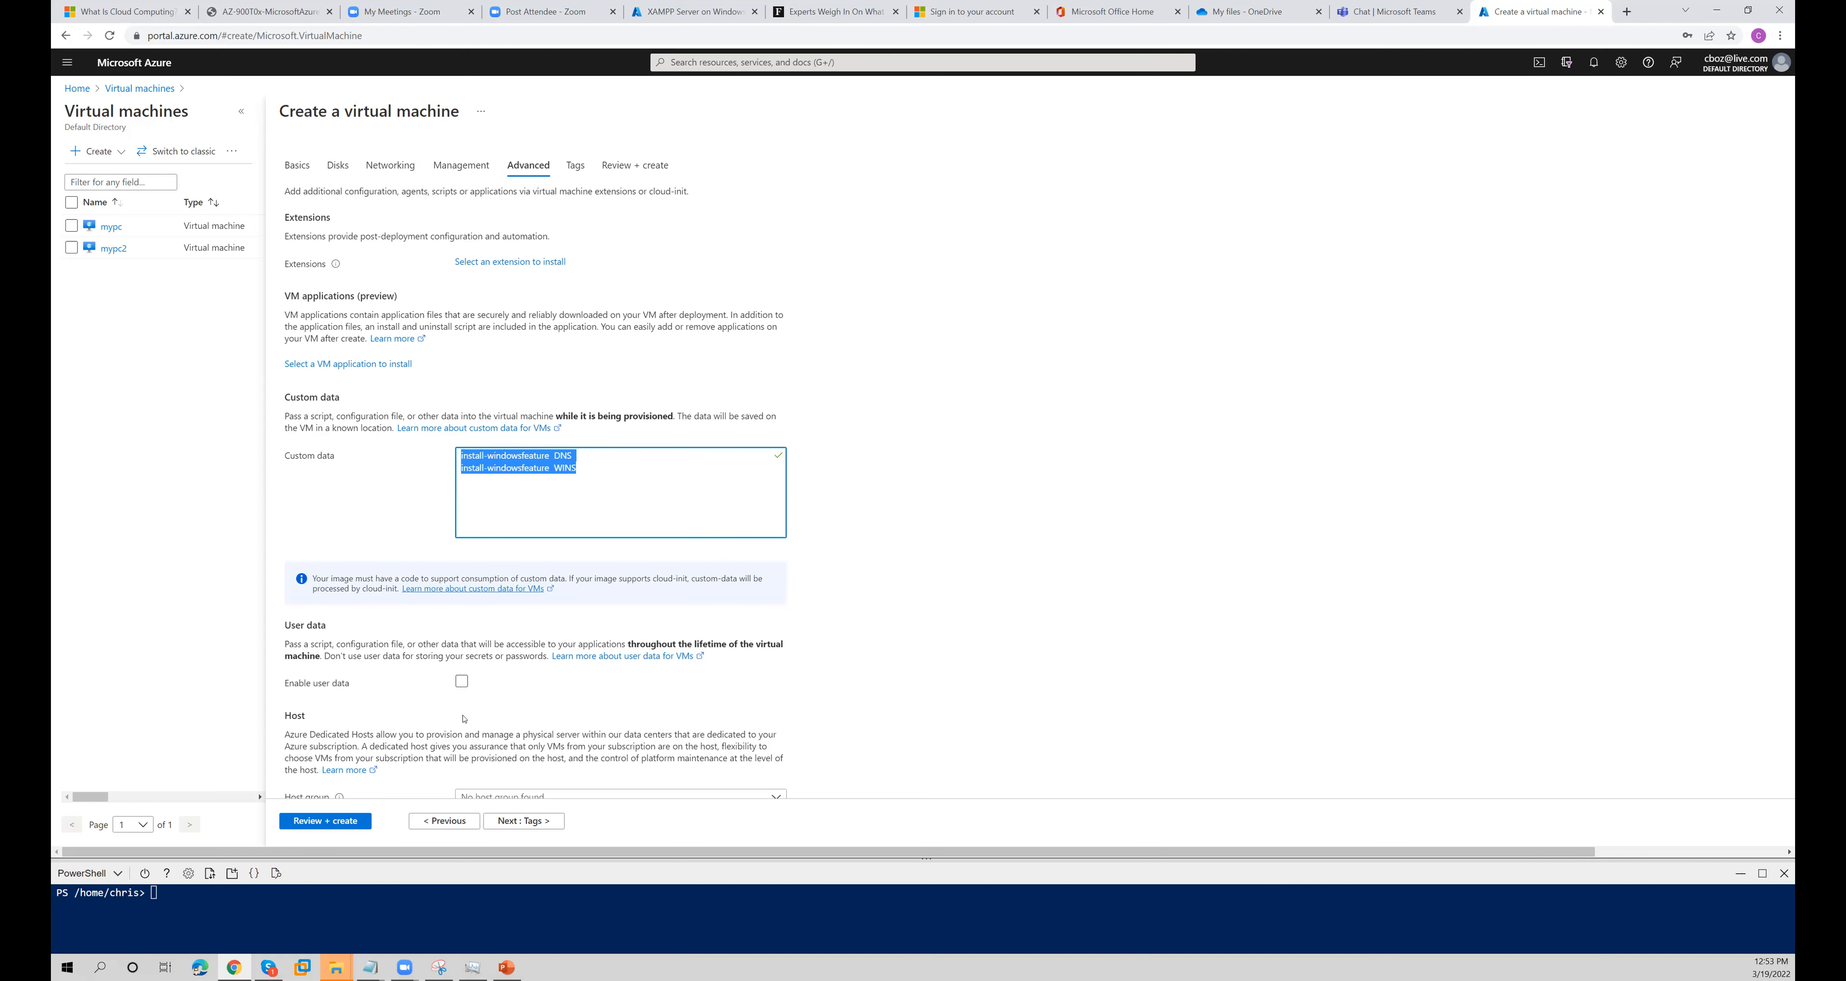
{"action": "scroll", "coordinate": [485, 585], "scroll_direction": "down", "scroll_amount": 3}
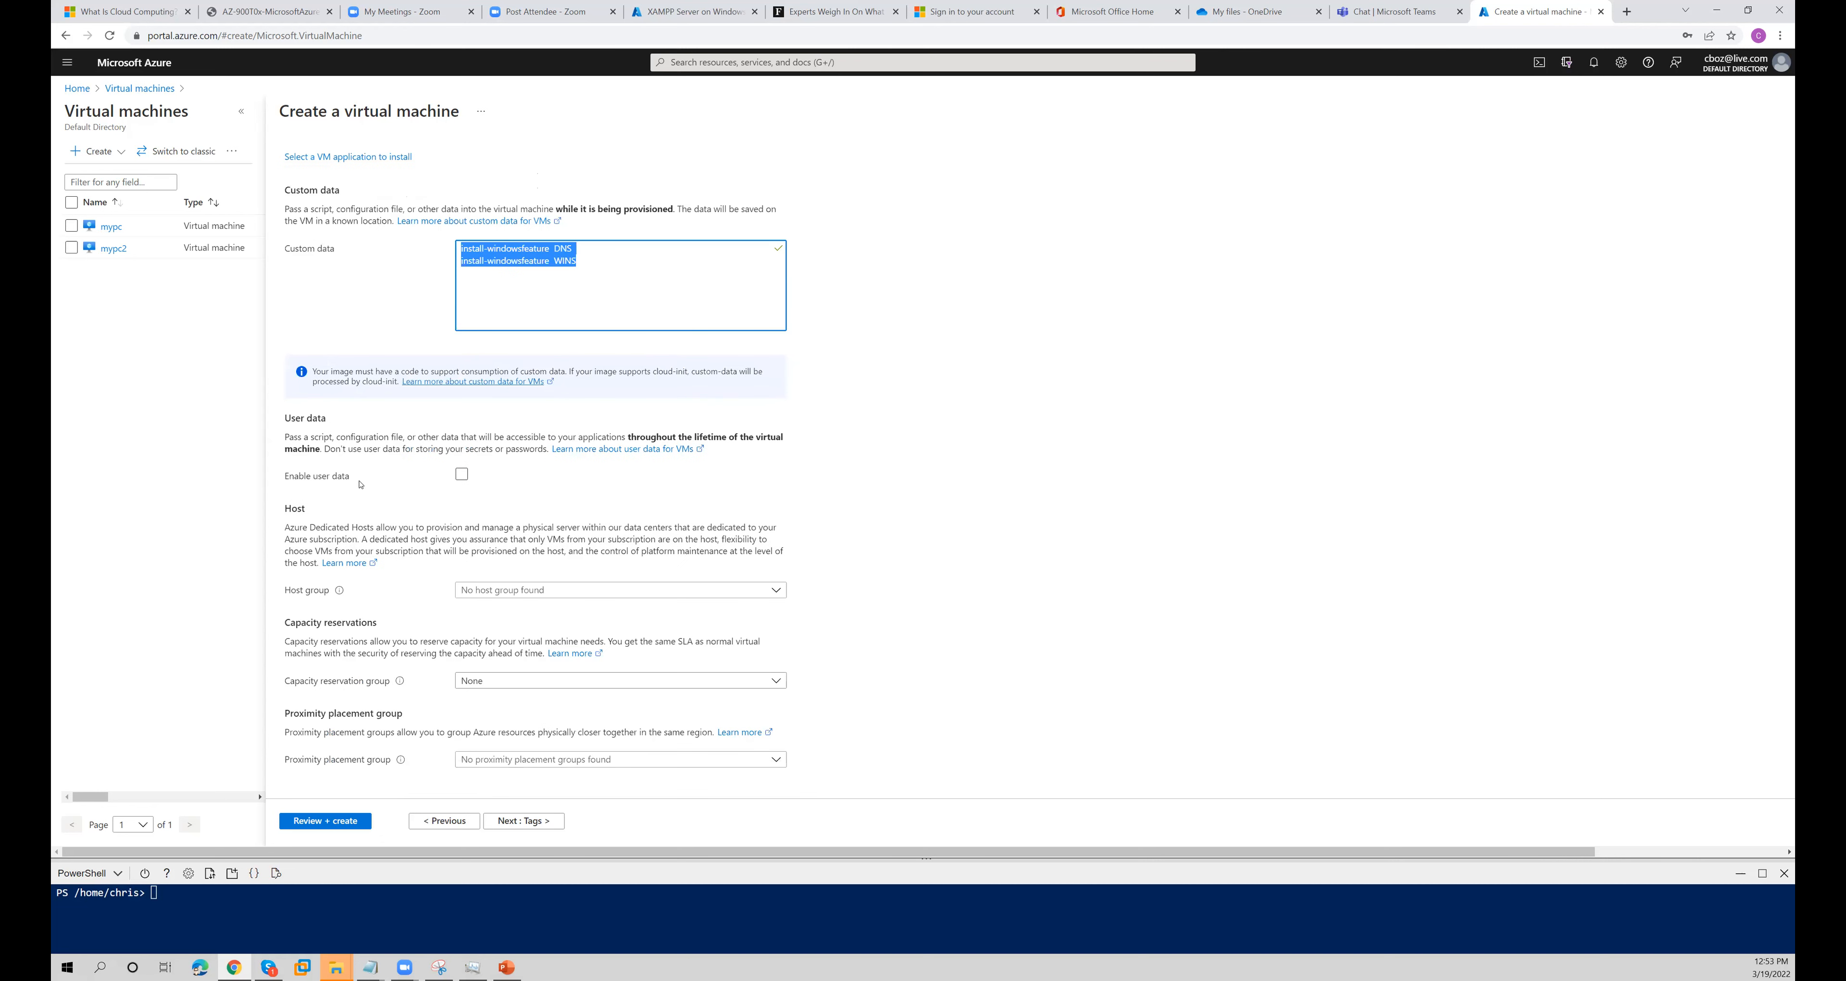
{"action": "left_click", "coordinate": [462, 474]}
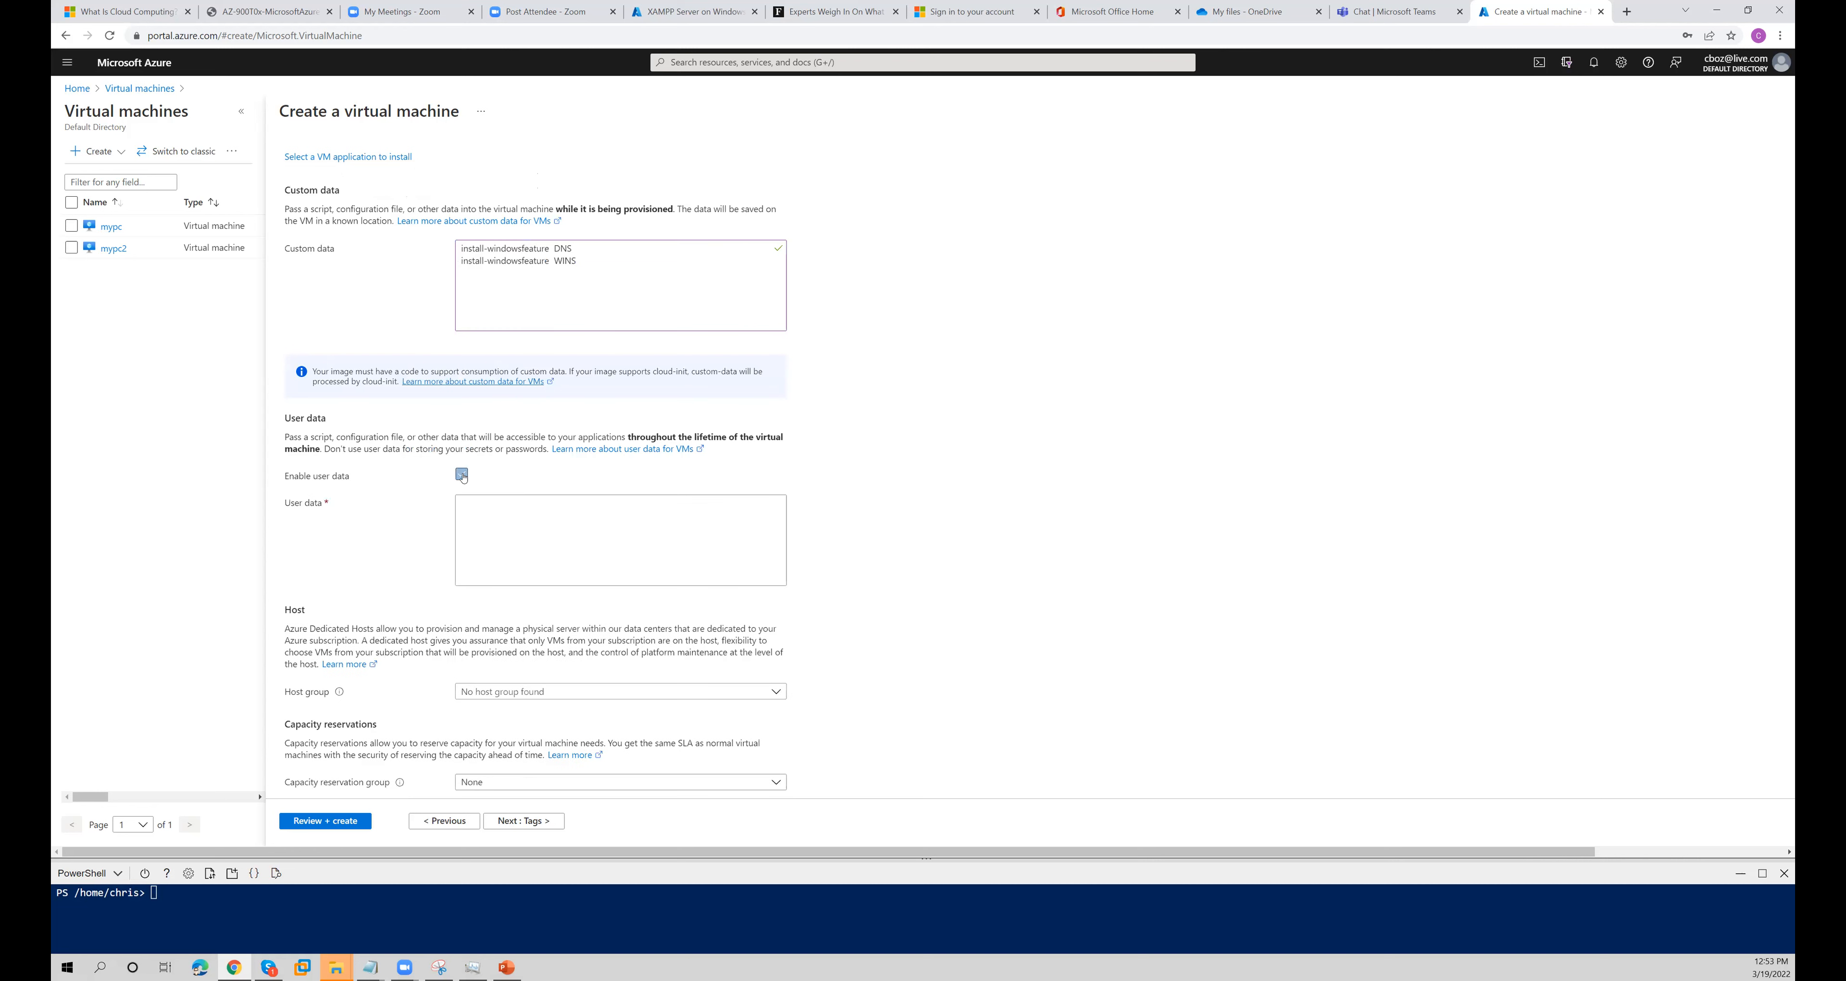
{"action": "left_click", "coordinate": [494, 249]}
{"action": "key", "text": "ctrl+a"}
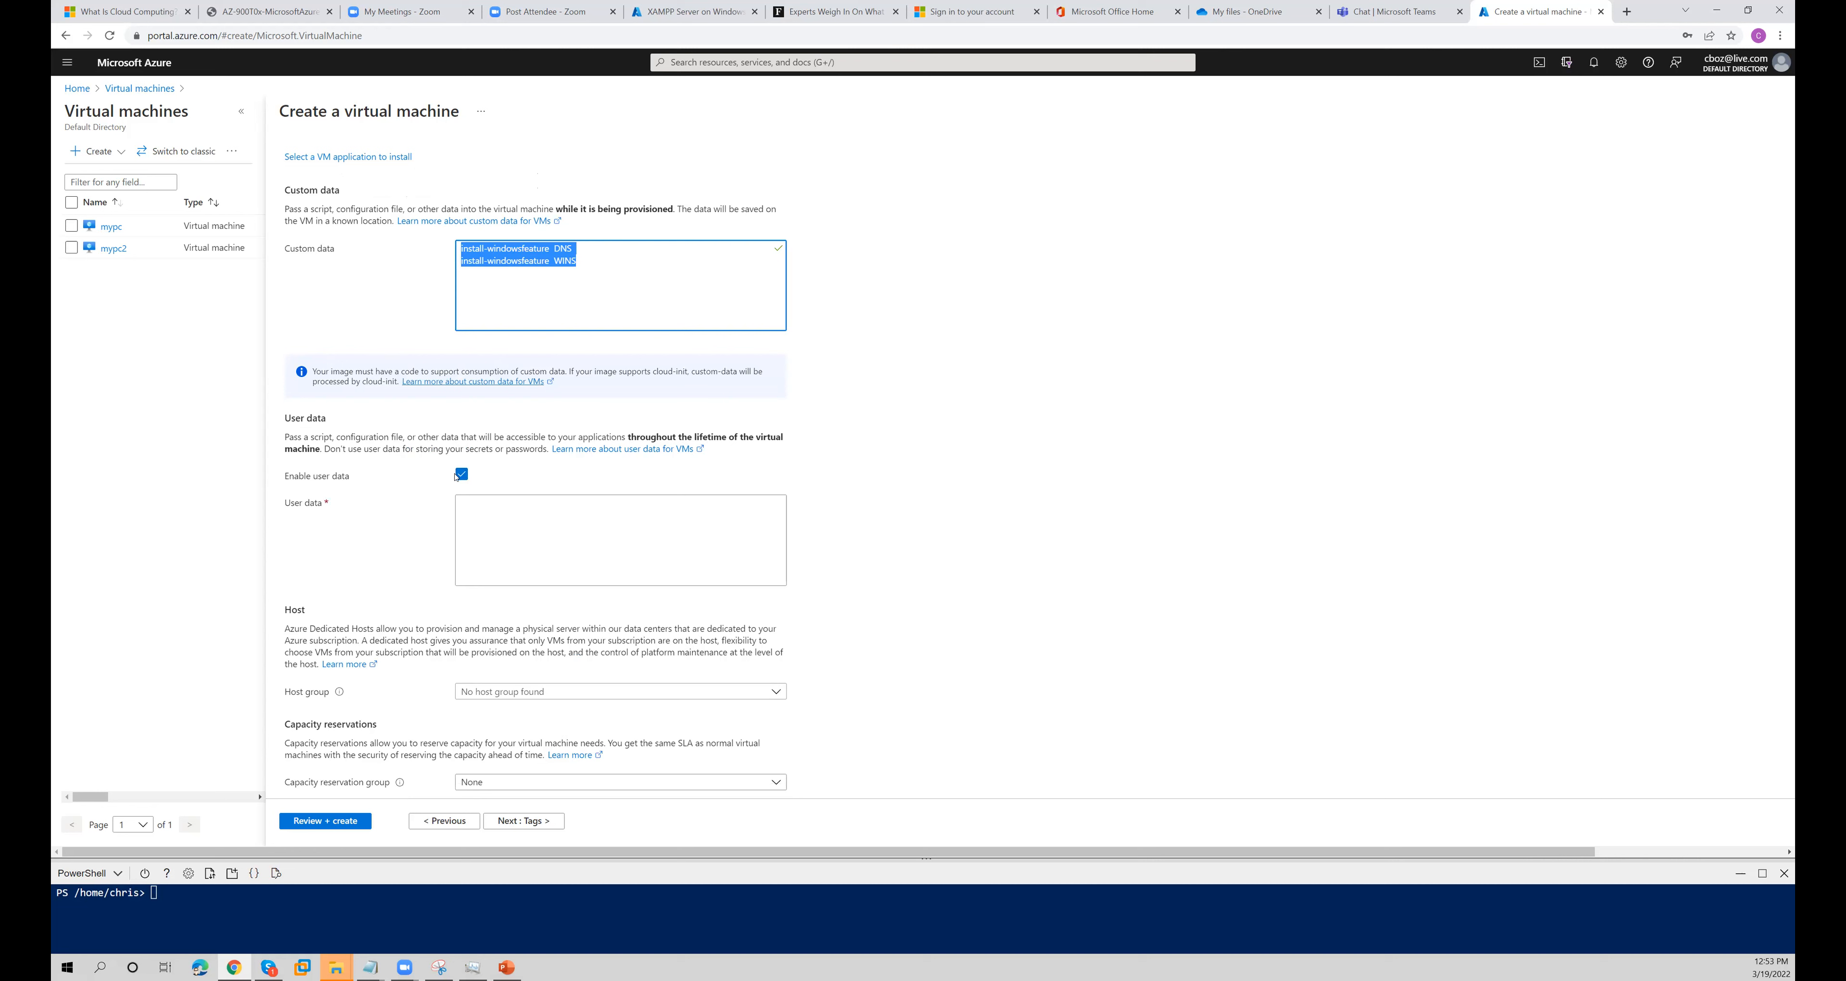
{"action": "left_click", "coordinate": [461, 474]}
- Proceed to the tags, add a tag named servername with the value nexusserver1, and continue to the review page
{"action": "key", "text": "Tab"}
{"action": "key", "text": "Tab"}
{"action": "key", "text": "Tab"}
{"action": "key", "text": "Tab"}
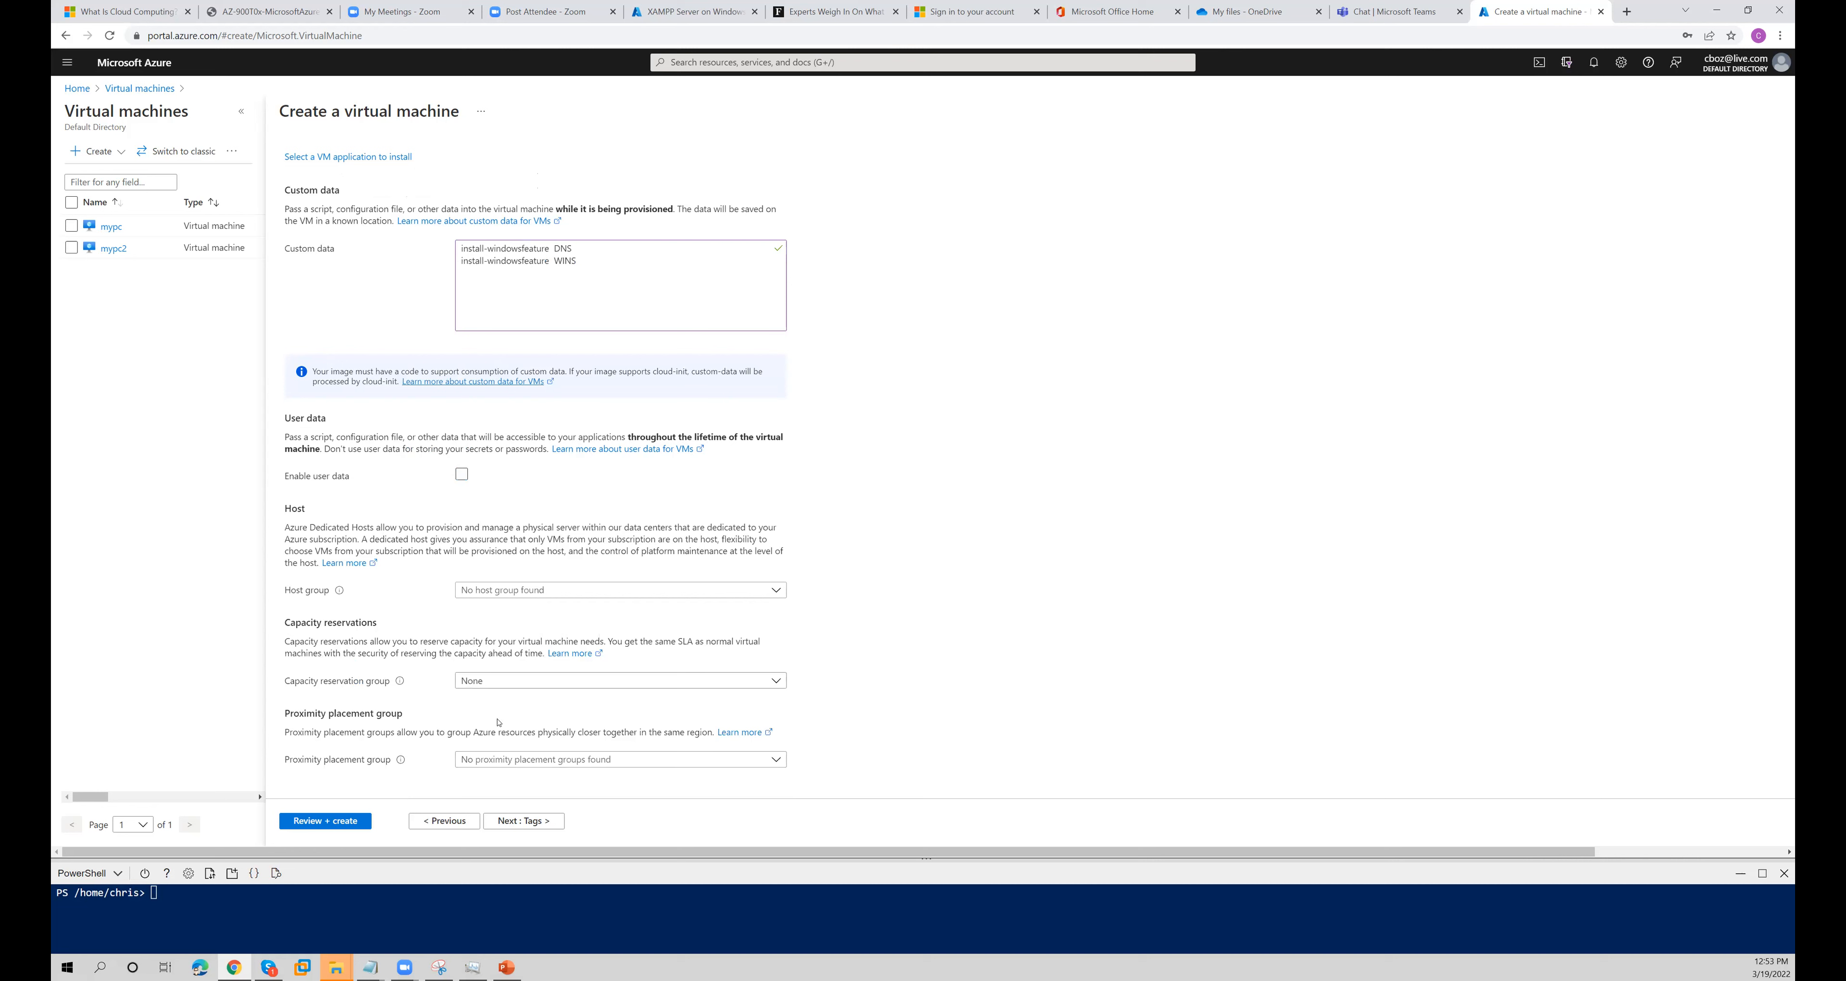
{"action": "key", "text": "Return"}
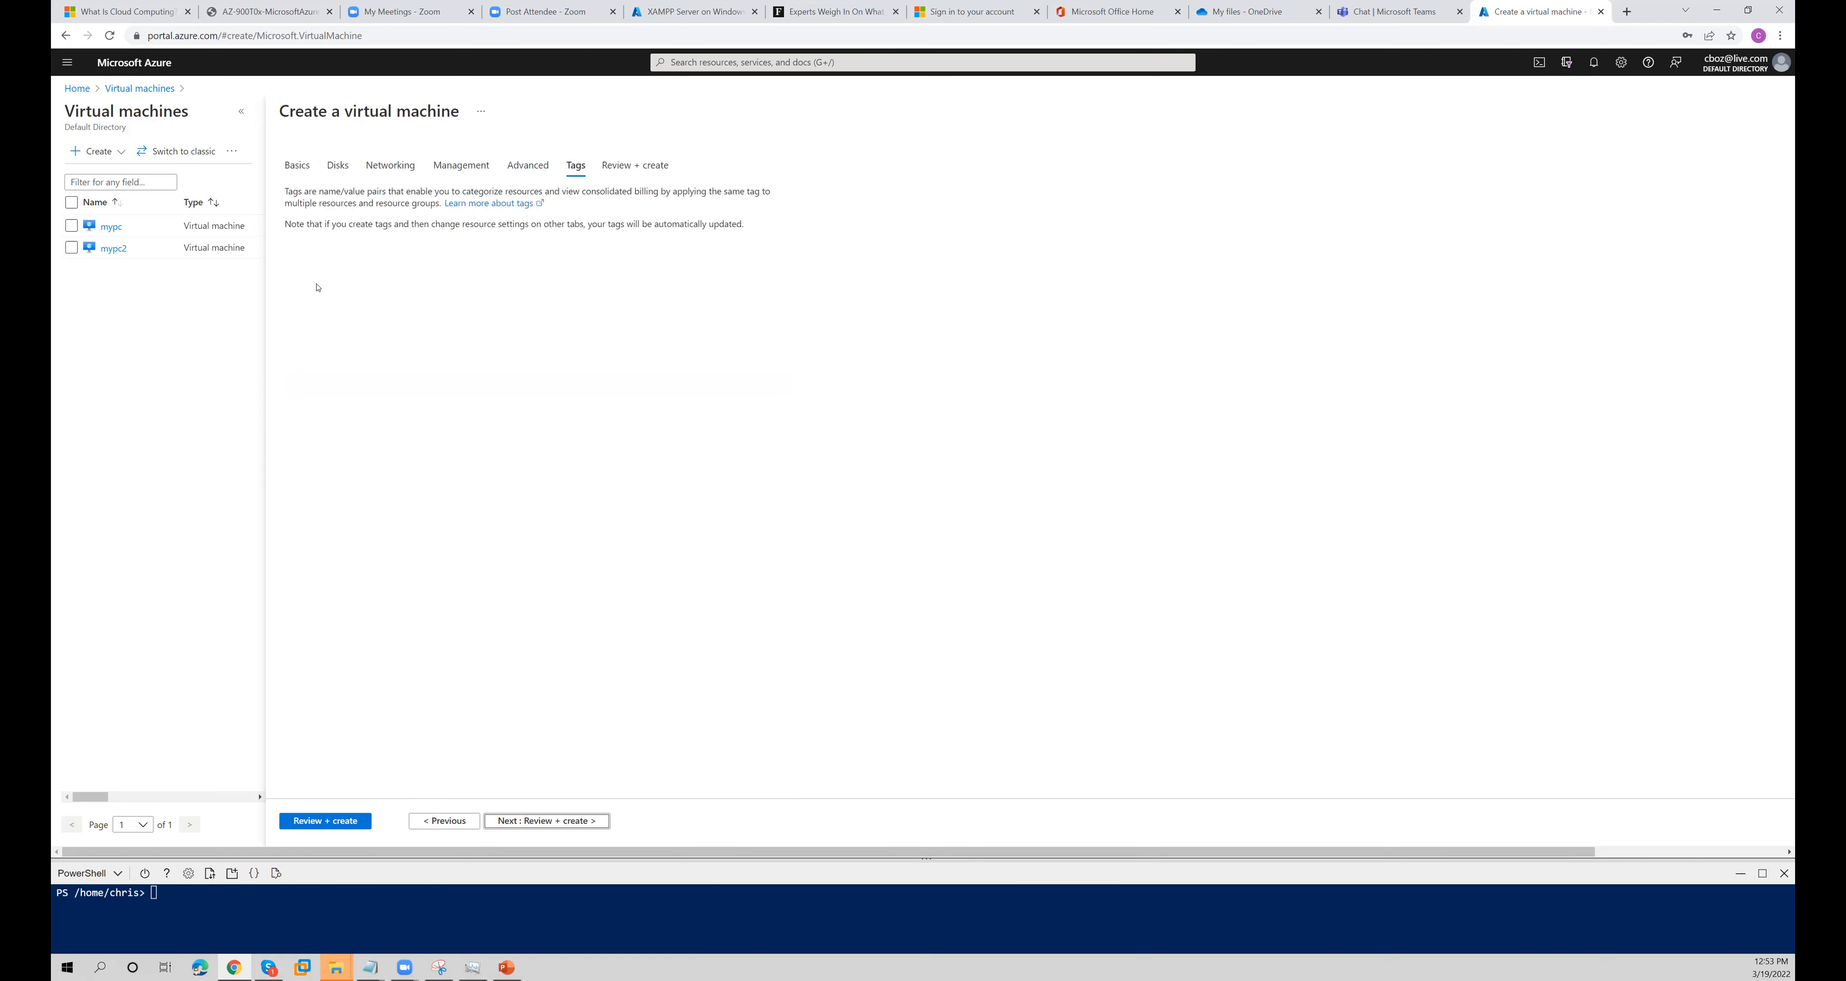
{"action": "left_click", "coordinate": [364, 272]}
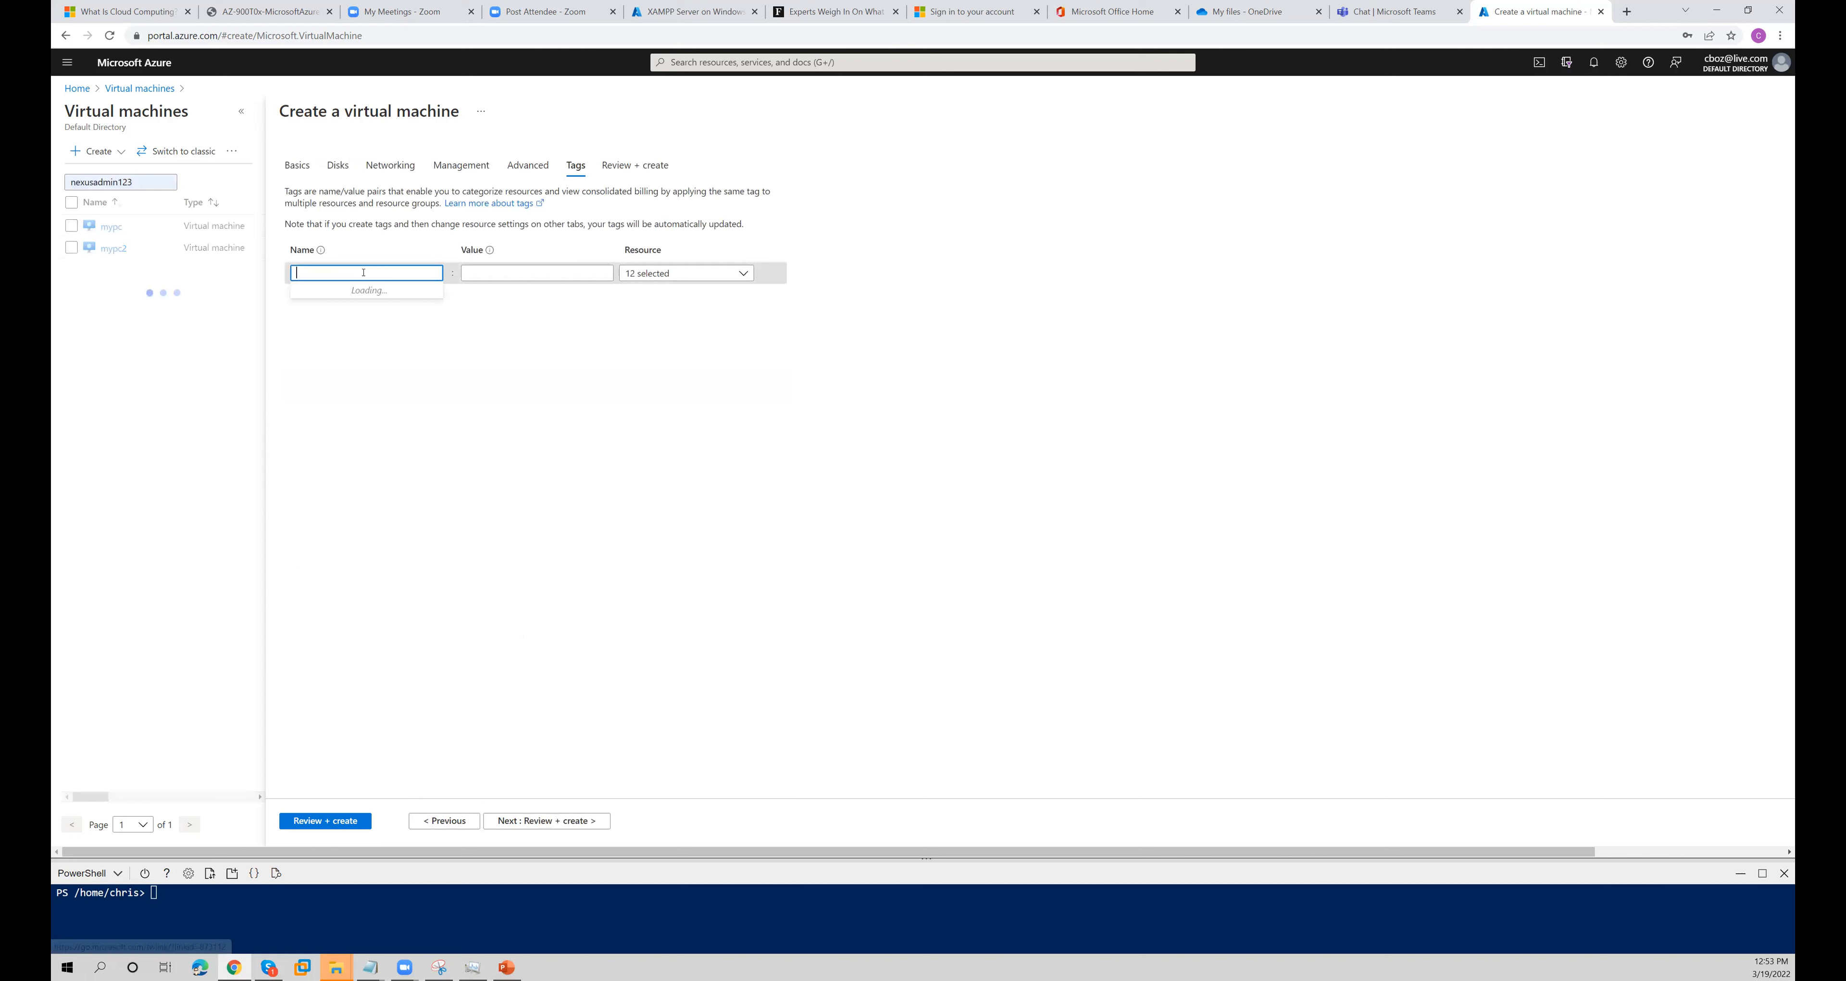
{"action": "type", "text": "servername"}
{"action": "key", "text": "Tab"}
{"action": "type", "text": "nex"}
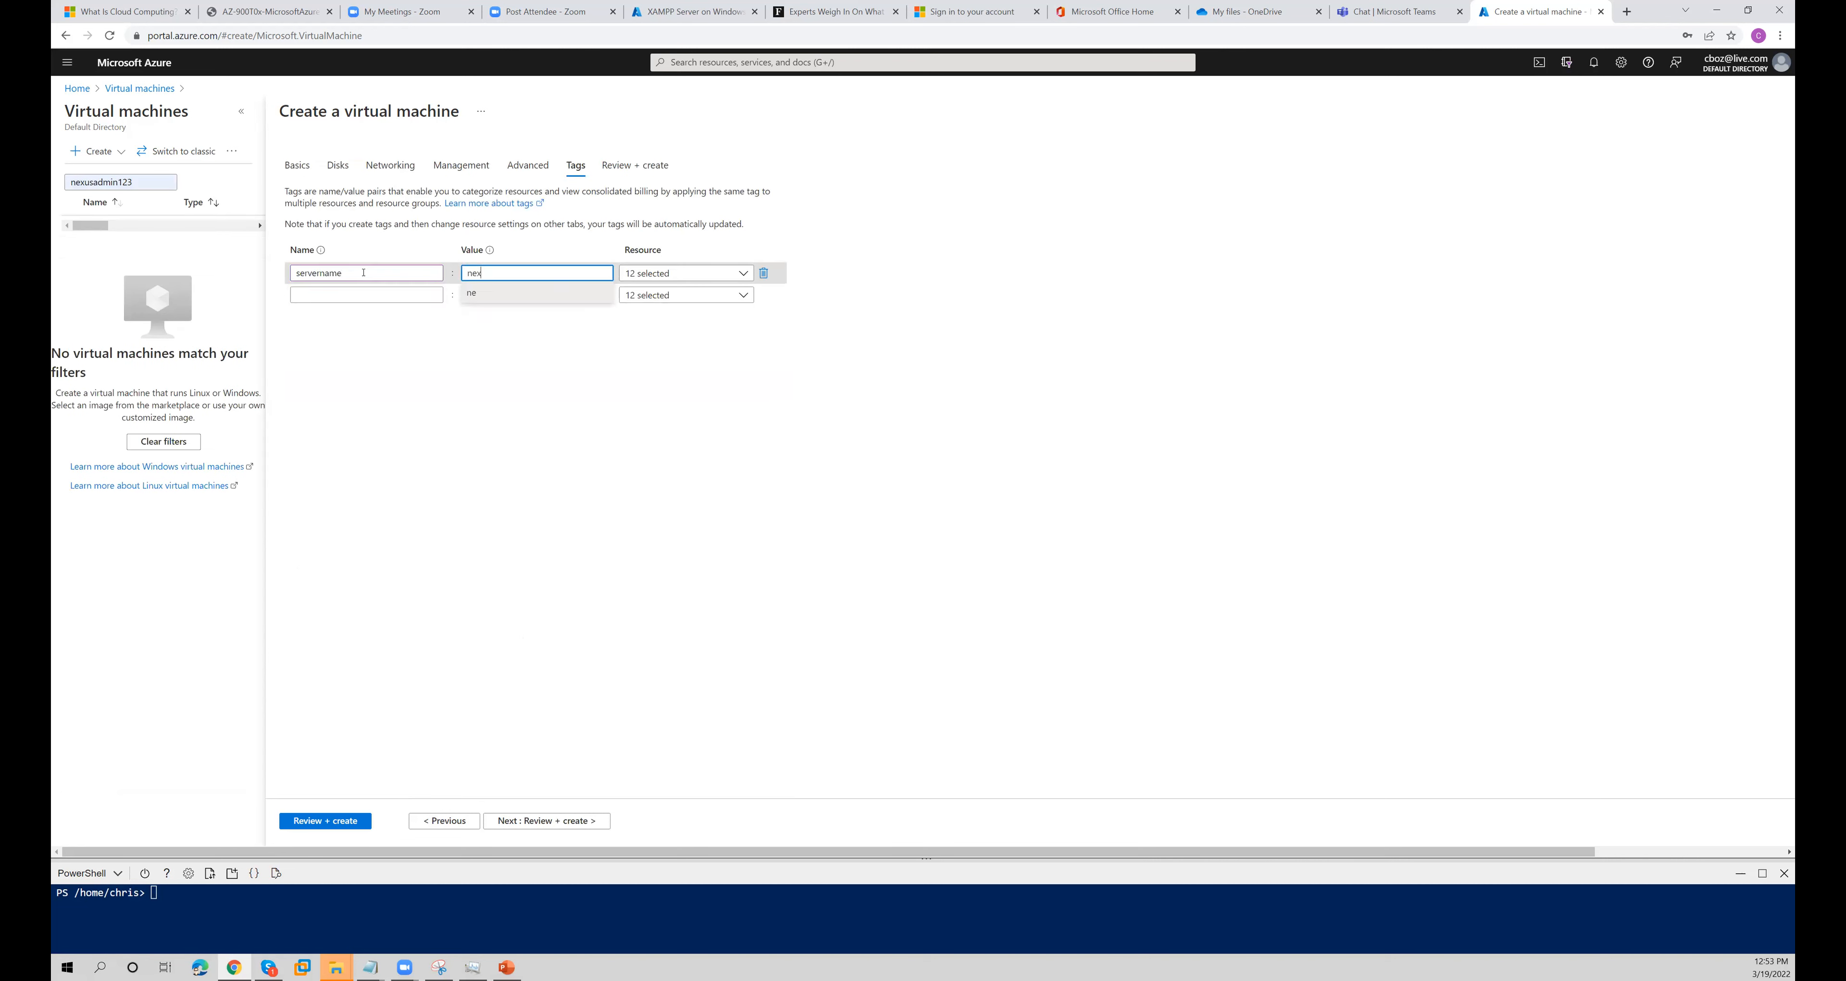
{"action": "type", "text": "usserver1"}
{"action": "left_click", "coordinate": [529, 821]}
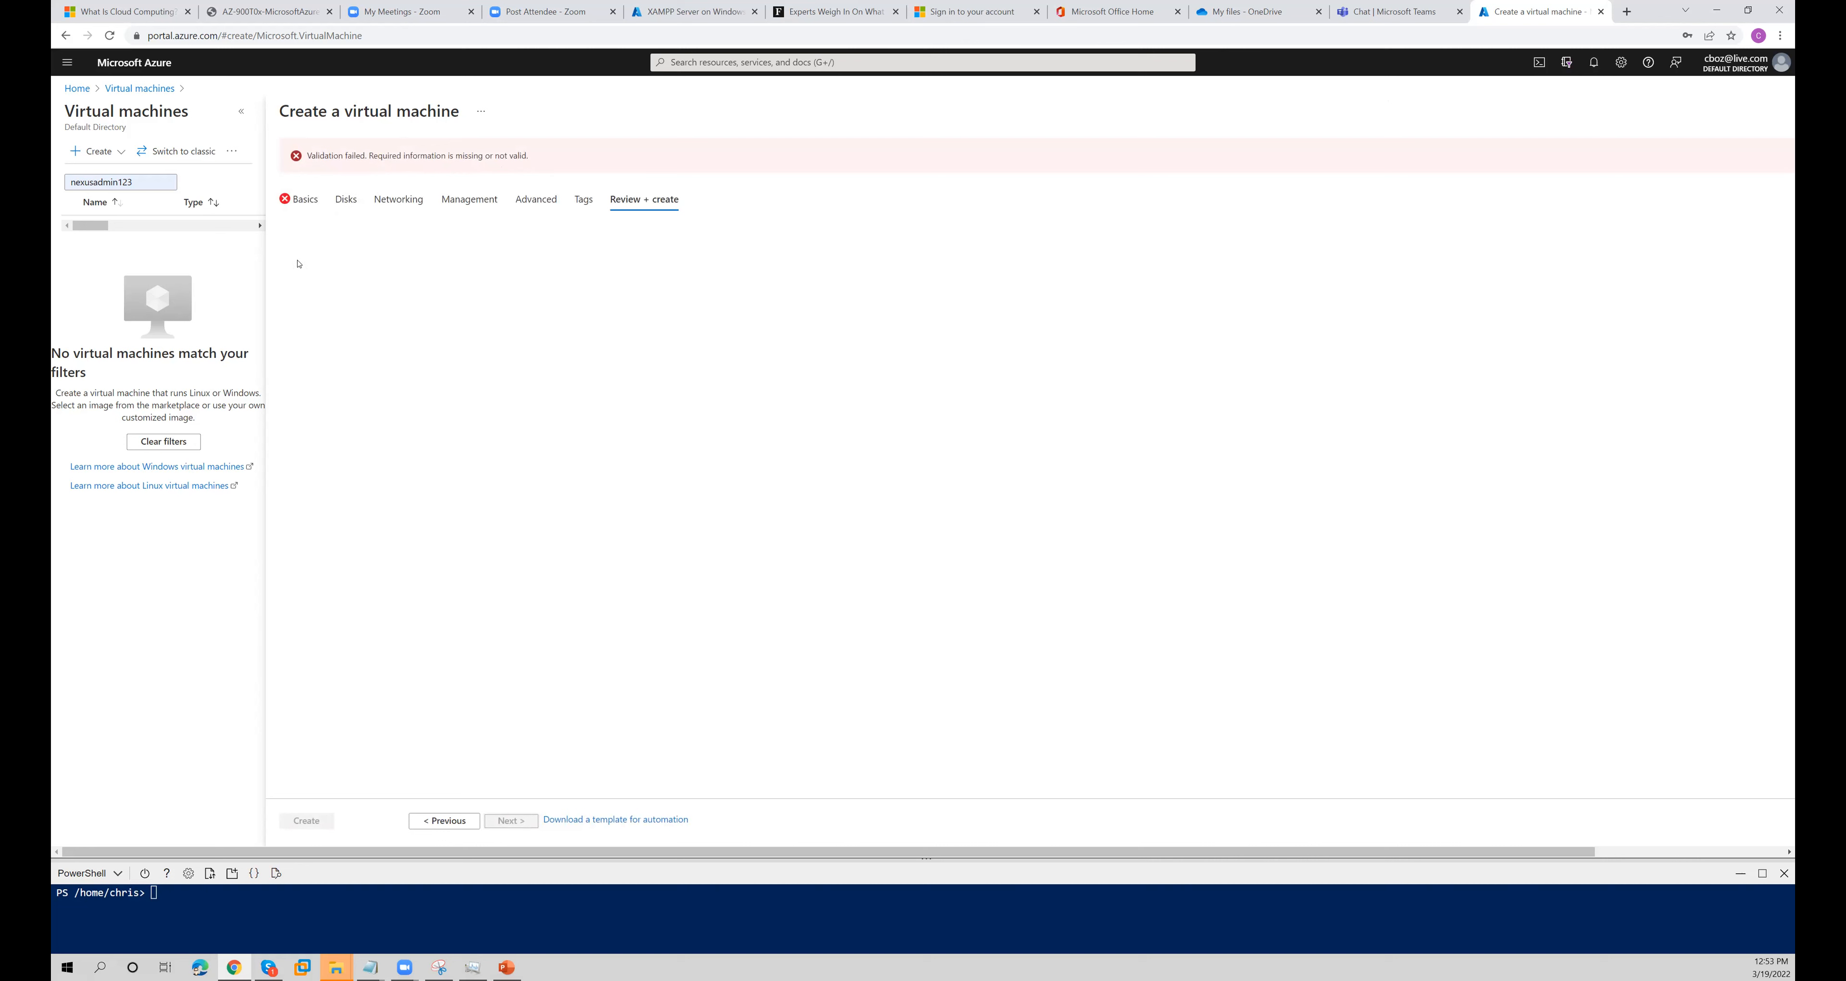
- Return to the basic settings and change the administrator username to NexusAdmin123
{"action": "left_click", "coordinate": [302, 200]}
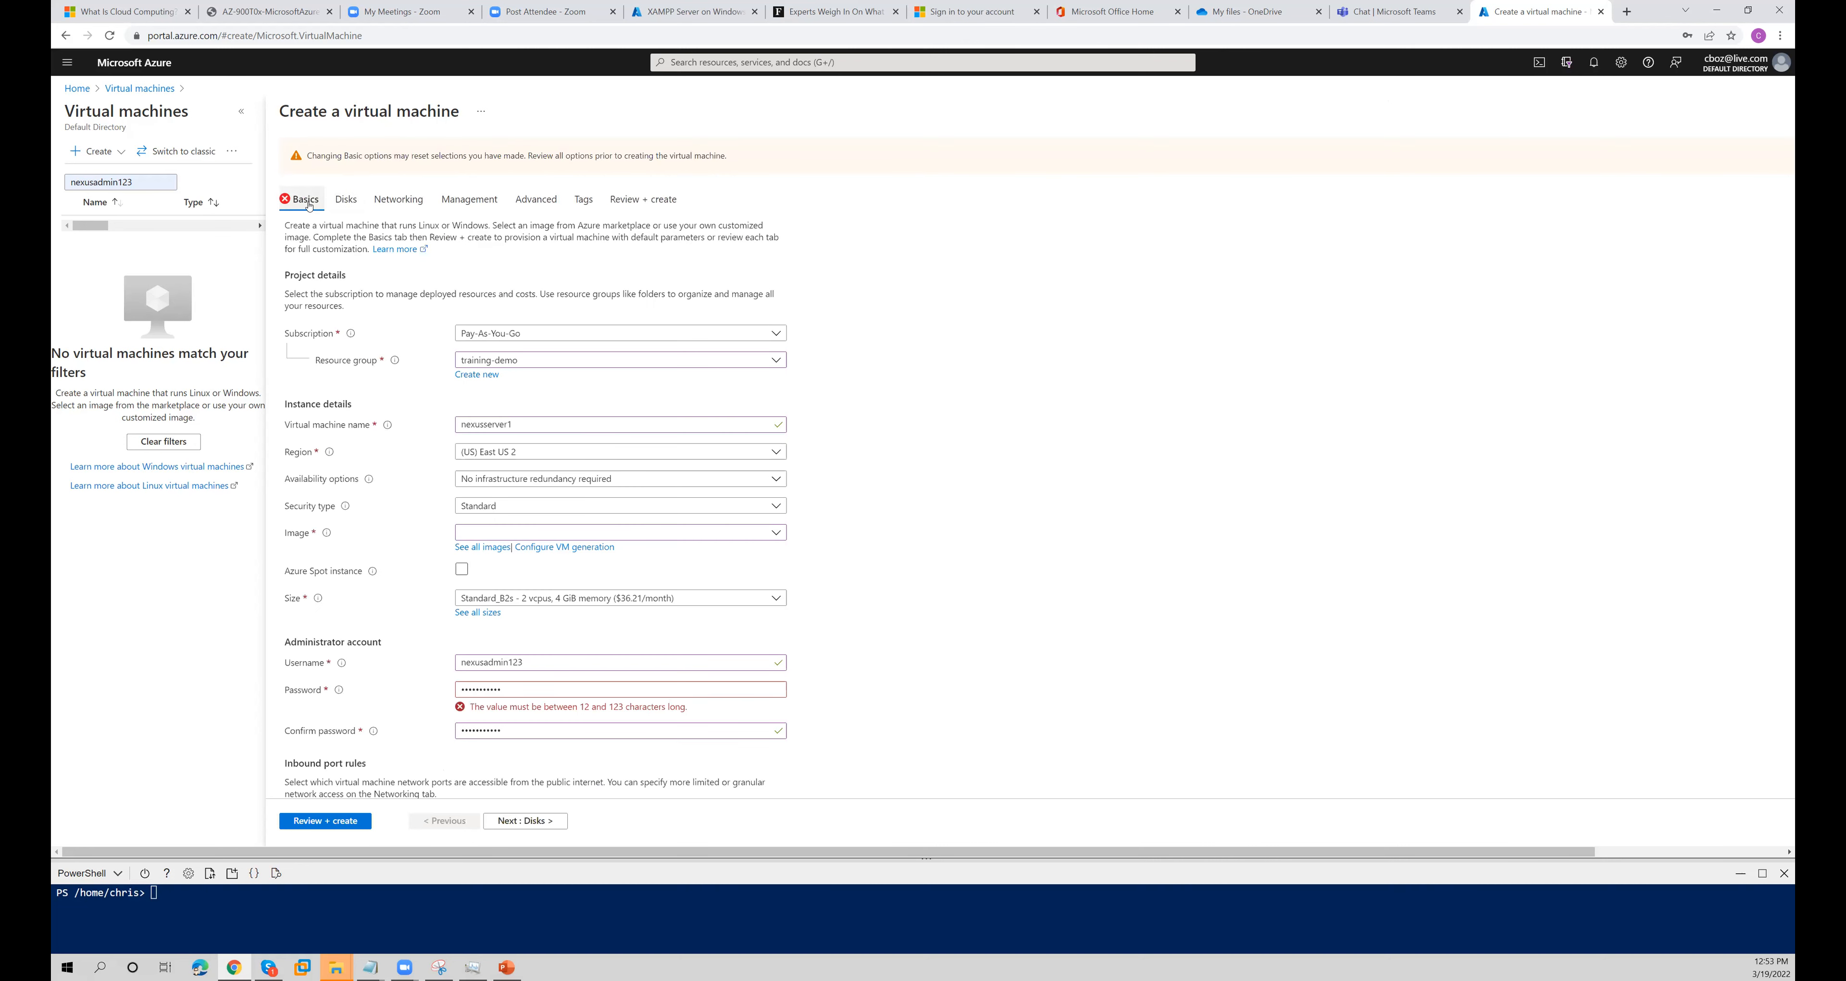
{"action": "double_click", "coordinate": [542, 666]}
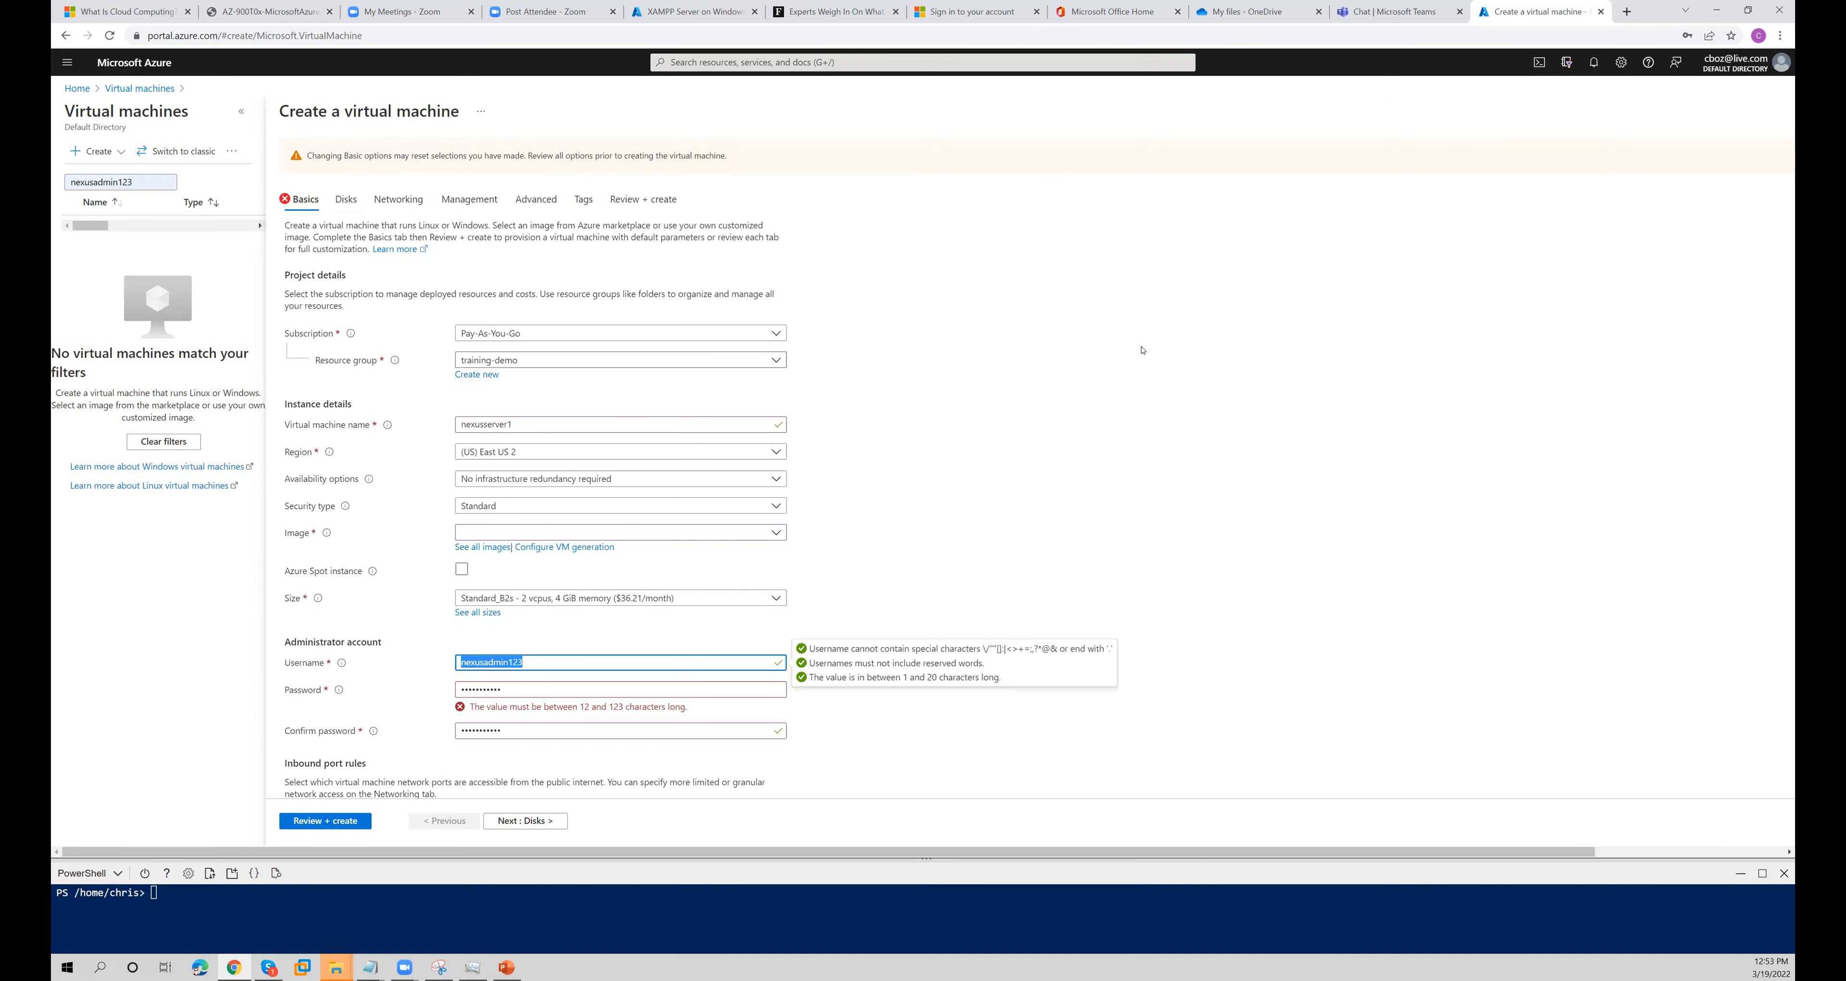
{"action": "type", "text": "Ne"}
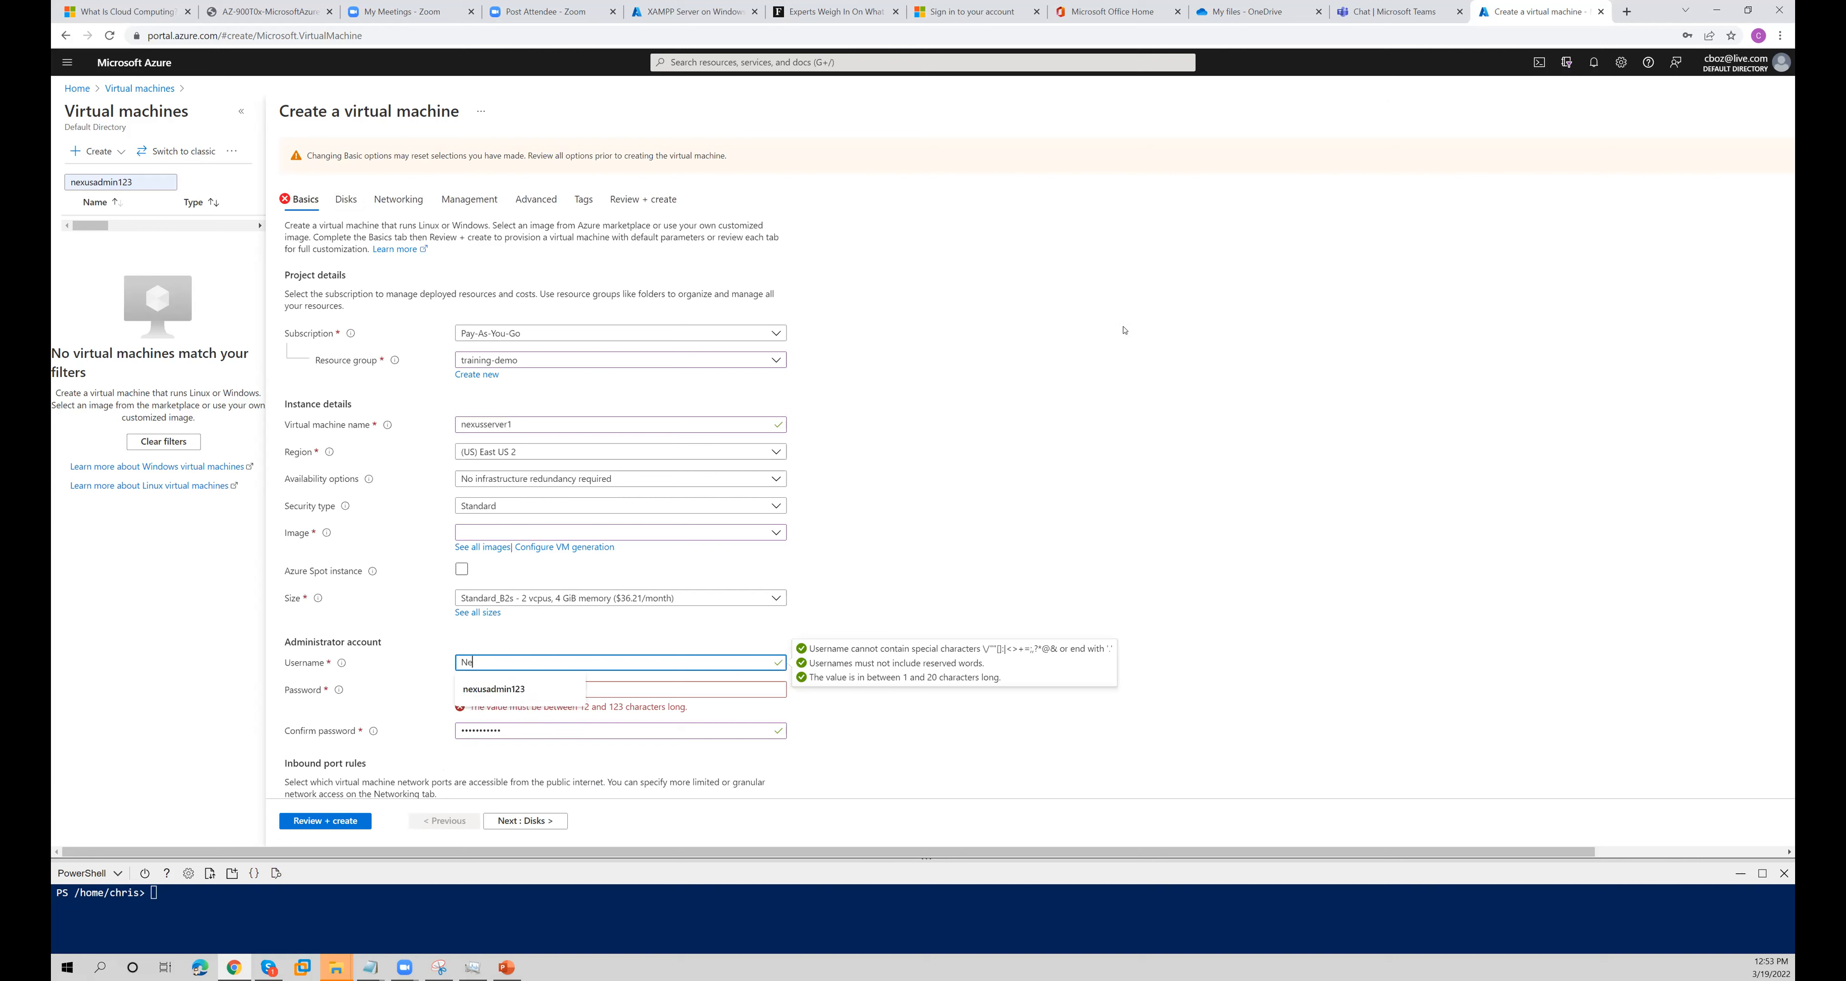
{"action": "type", "text": "xusAdmin123"}
{"action": "left_click", "coordinate": [846, 502]}
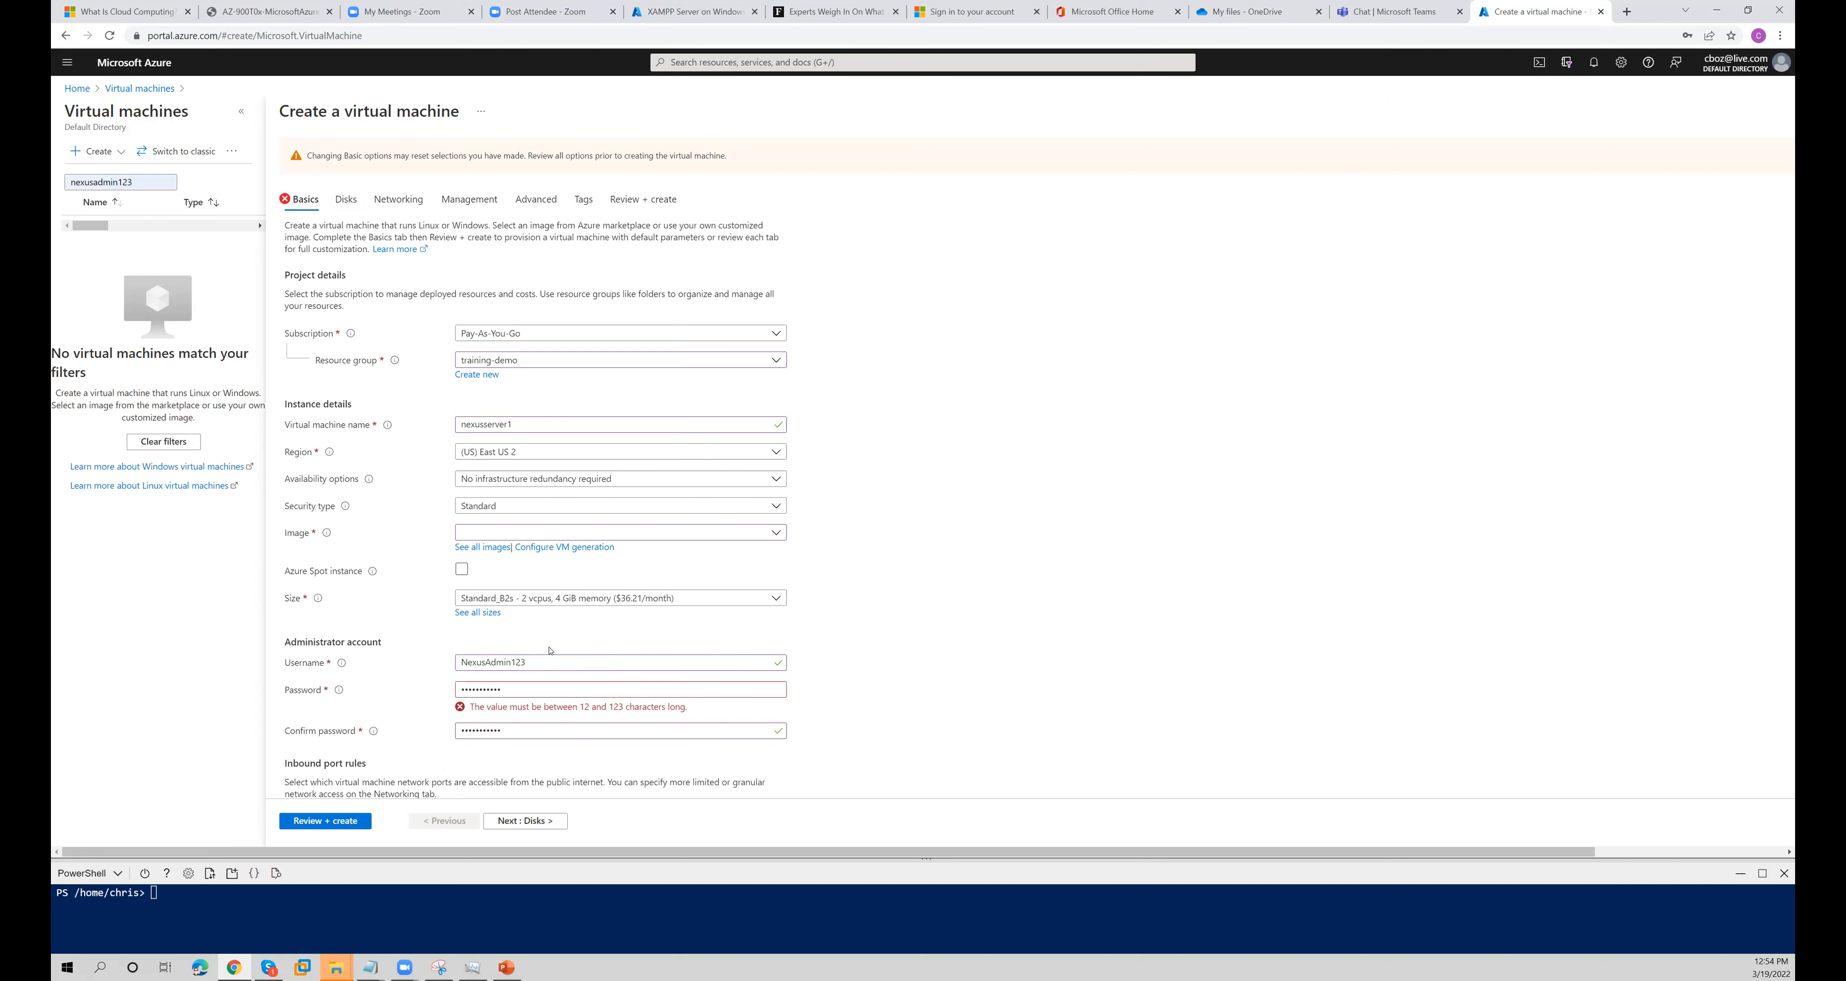
{"action": "left_click", "coordinate": [308, 668]}
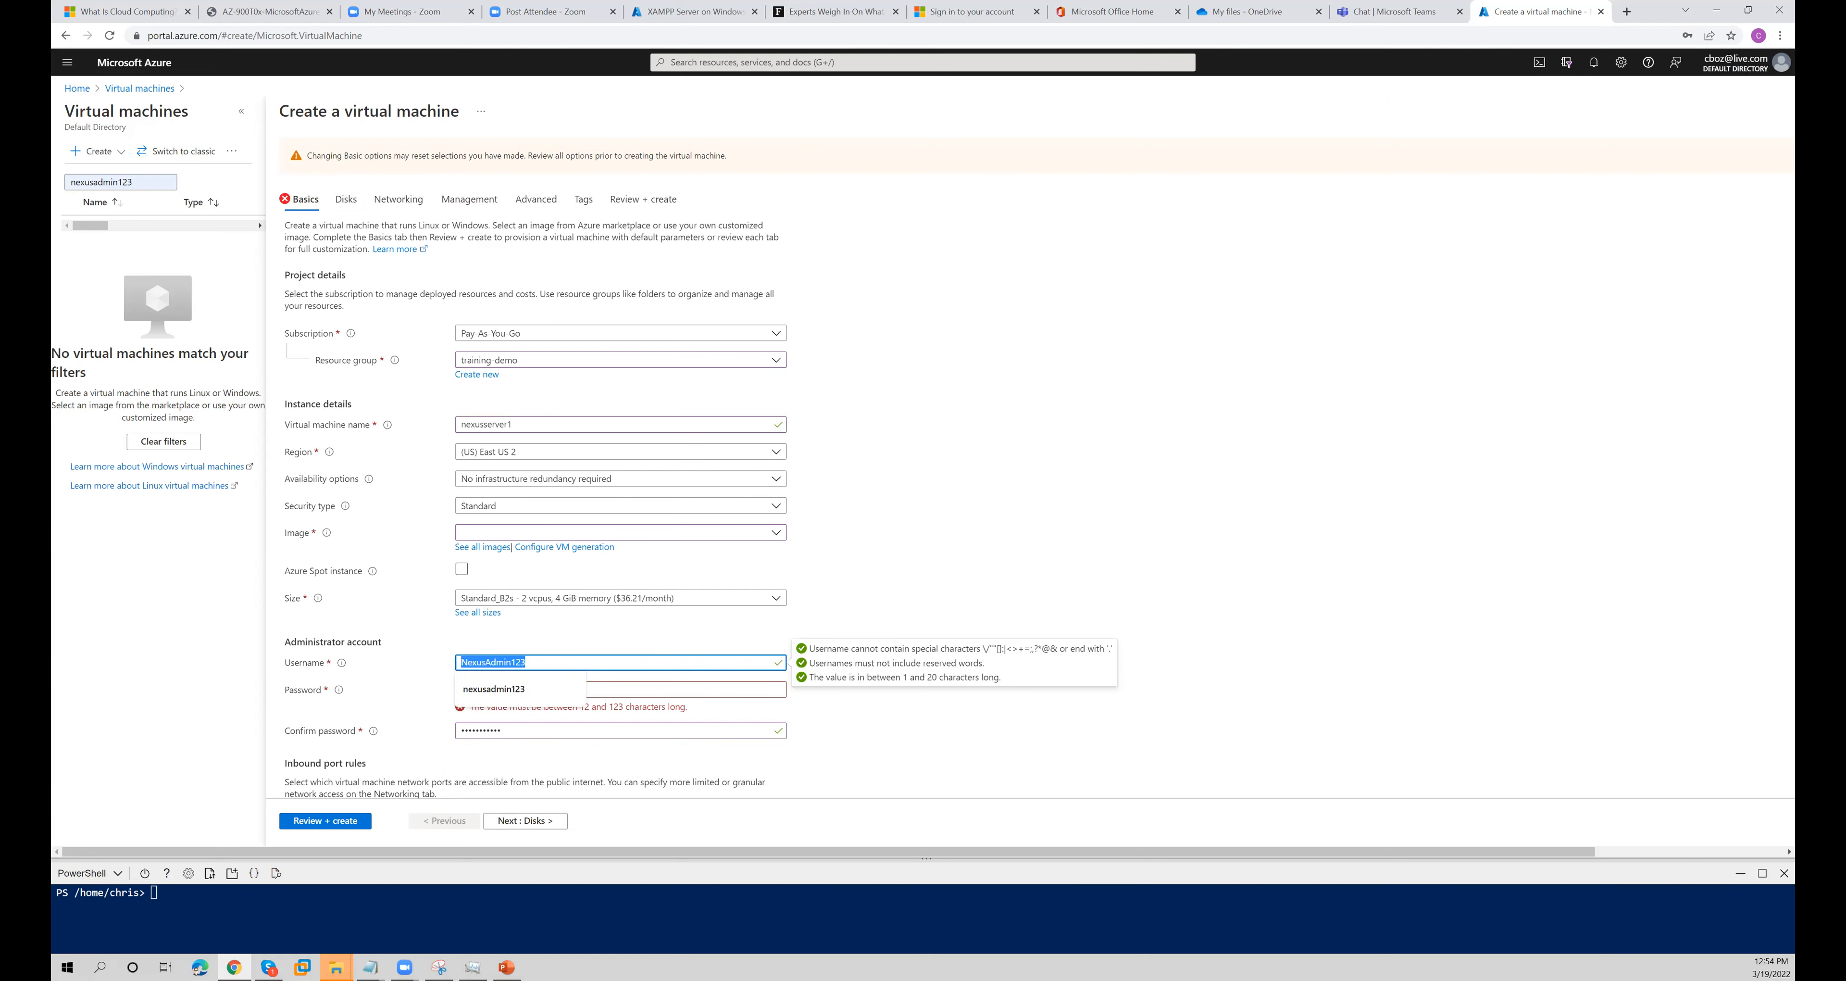
{"action": "key", "text": "alt+Tab"}
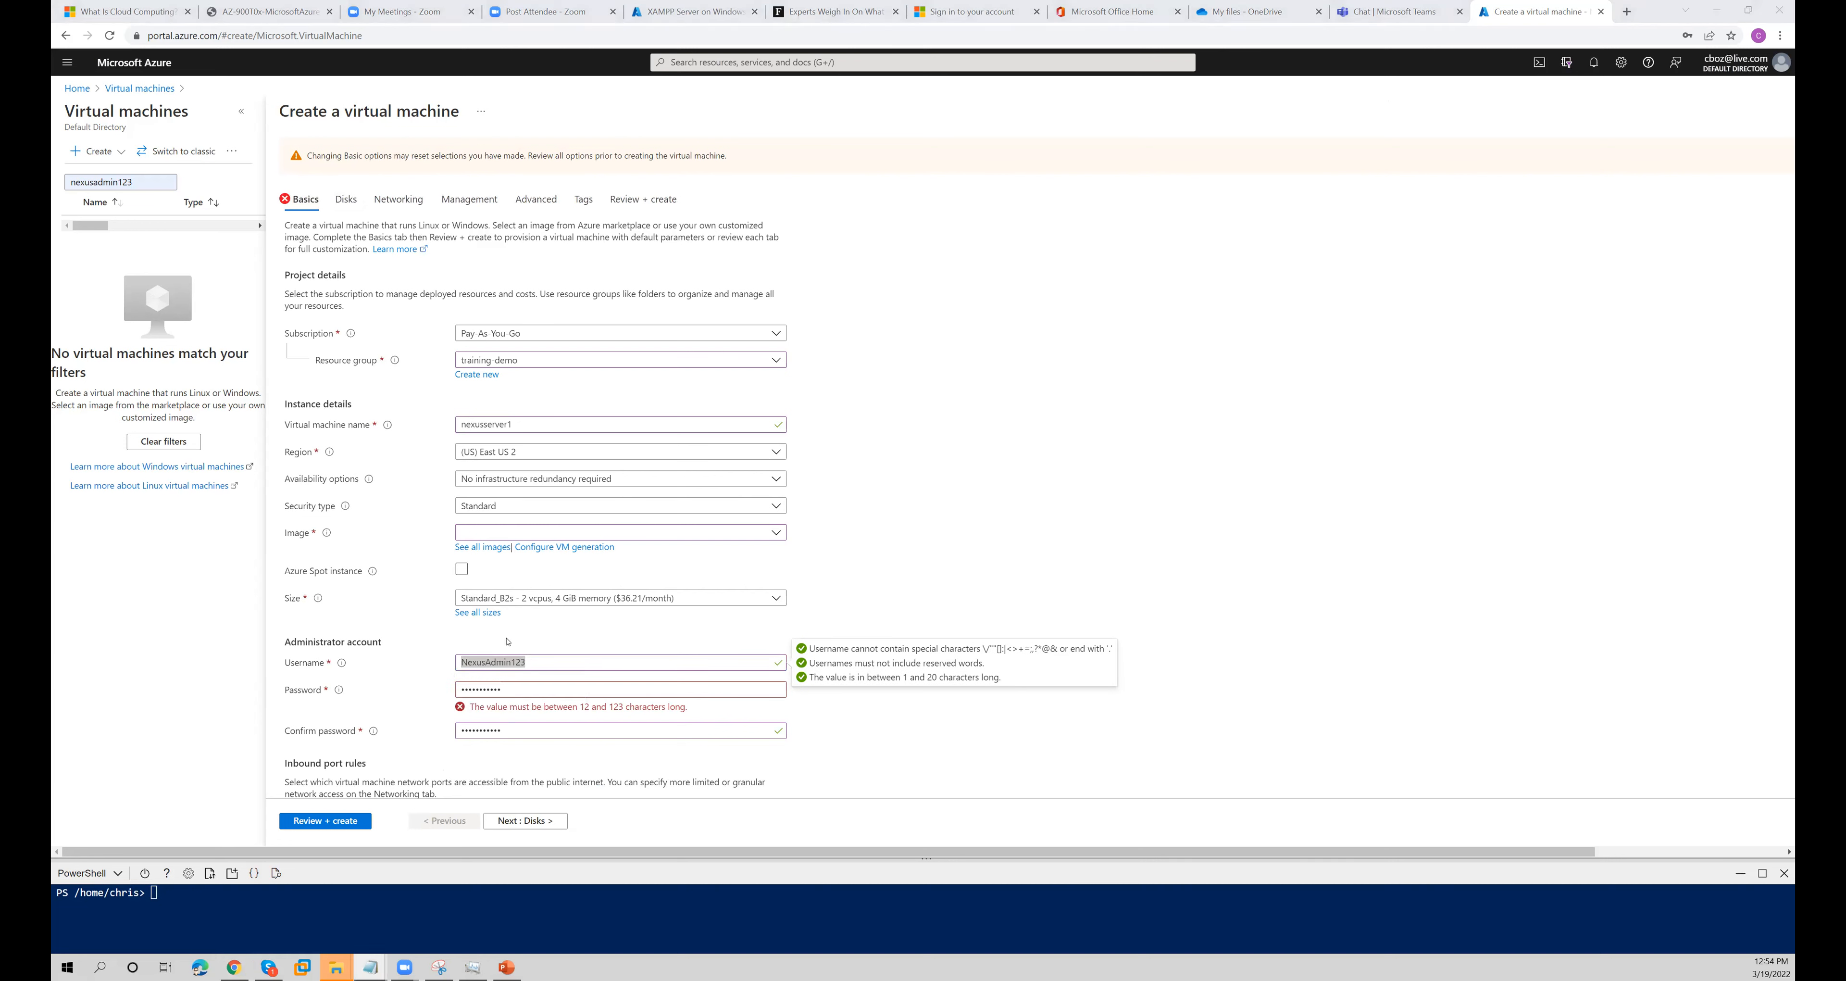
- Replace the administrator password with a new one and fill in the confirm password field
{"action": "left_click_drag", "start_coordinate": [510, 689], "coordinate": [428, 668]}
{"action": "type", "text": "••••••••••"}
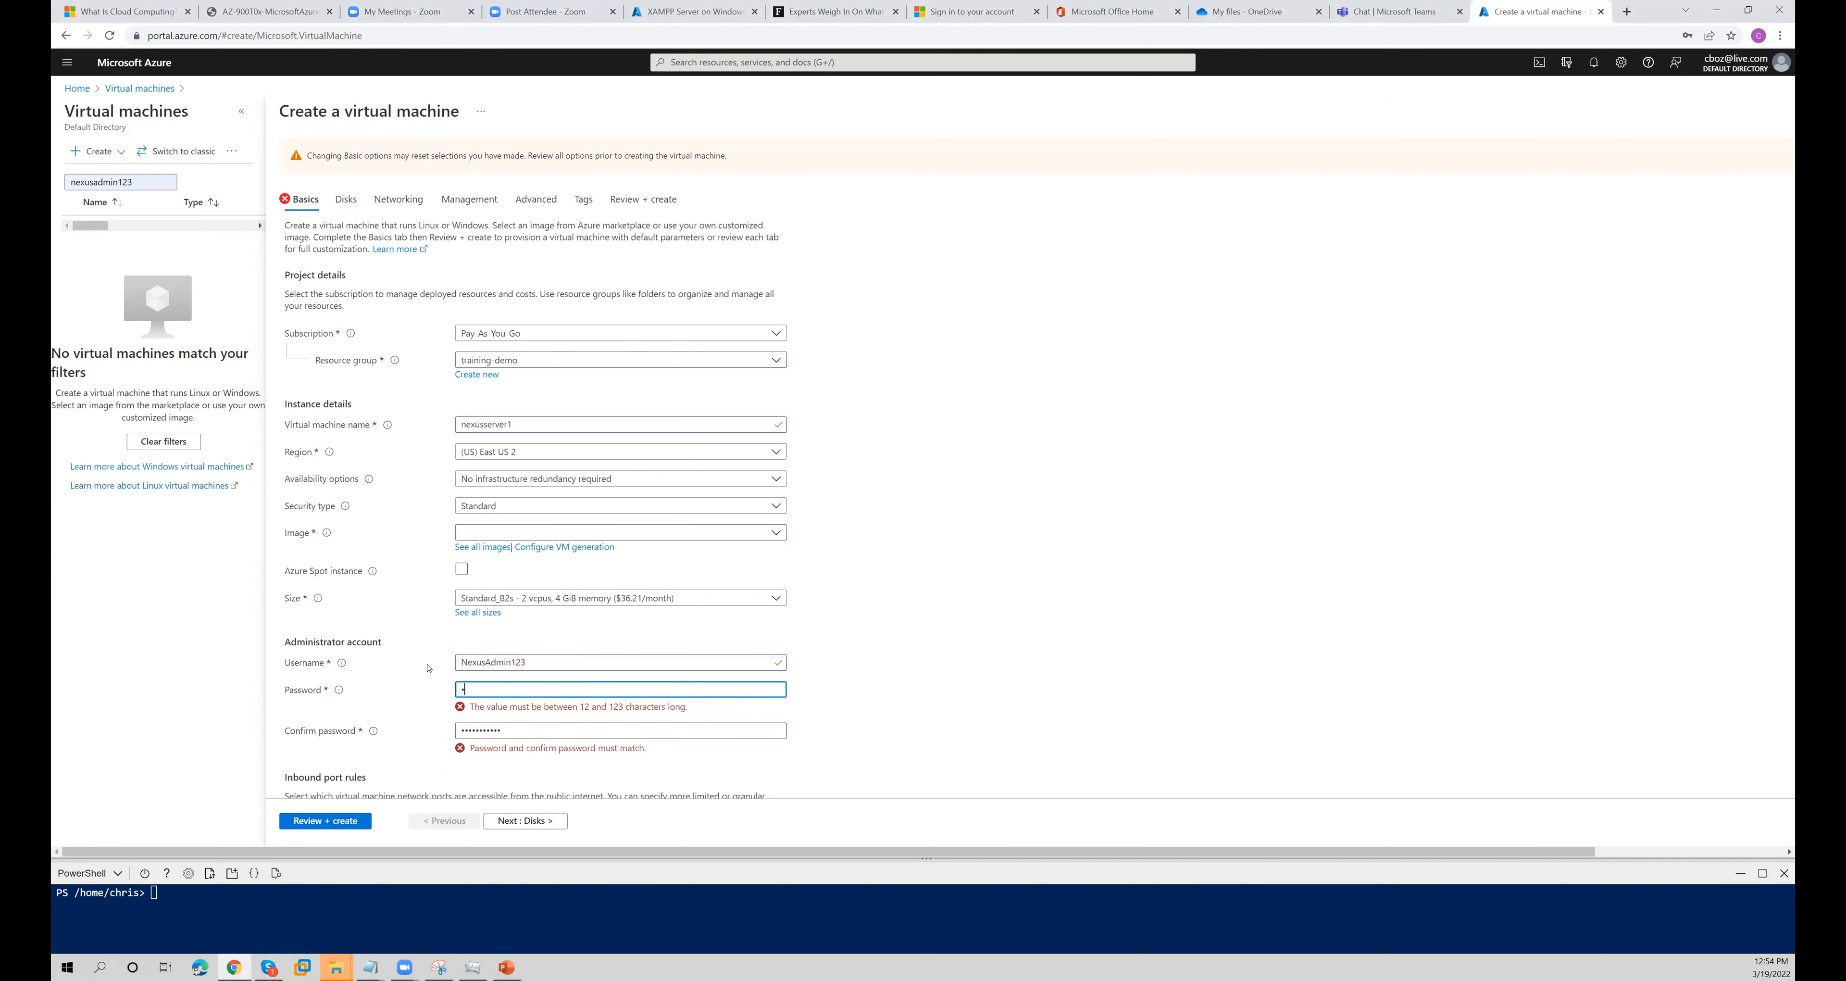
{"action": "type", "text": "••••"}
{"action": "key", "text": "Tab"}
{"action": "type", "text": "••••••••••"}
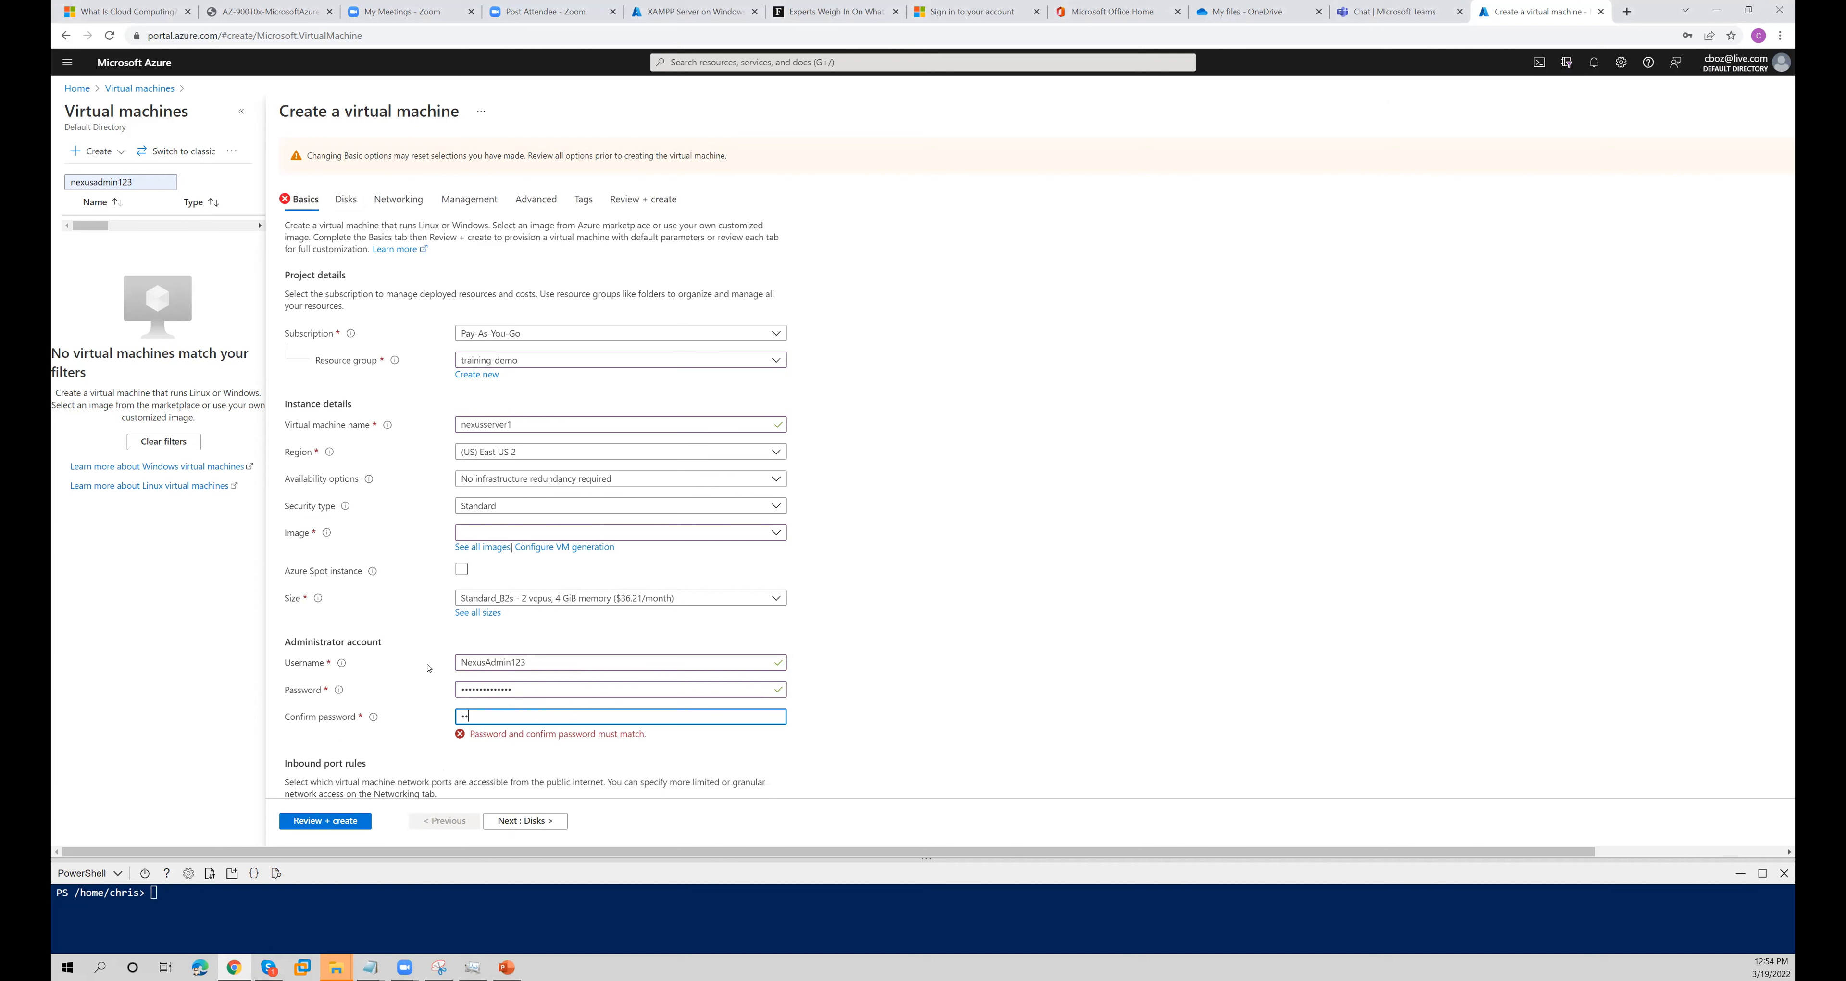
{"action": "type", "text": "•••"}
- Re-enter the confirmation password so that it matches the new administrator password
{"action": "key", "text": "alt+Tab"}
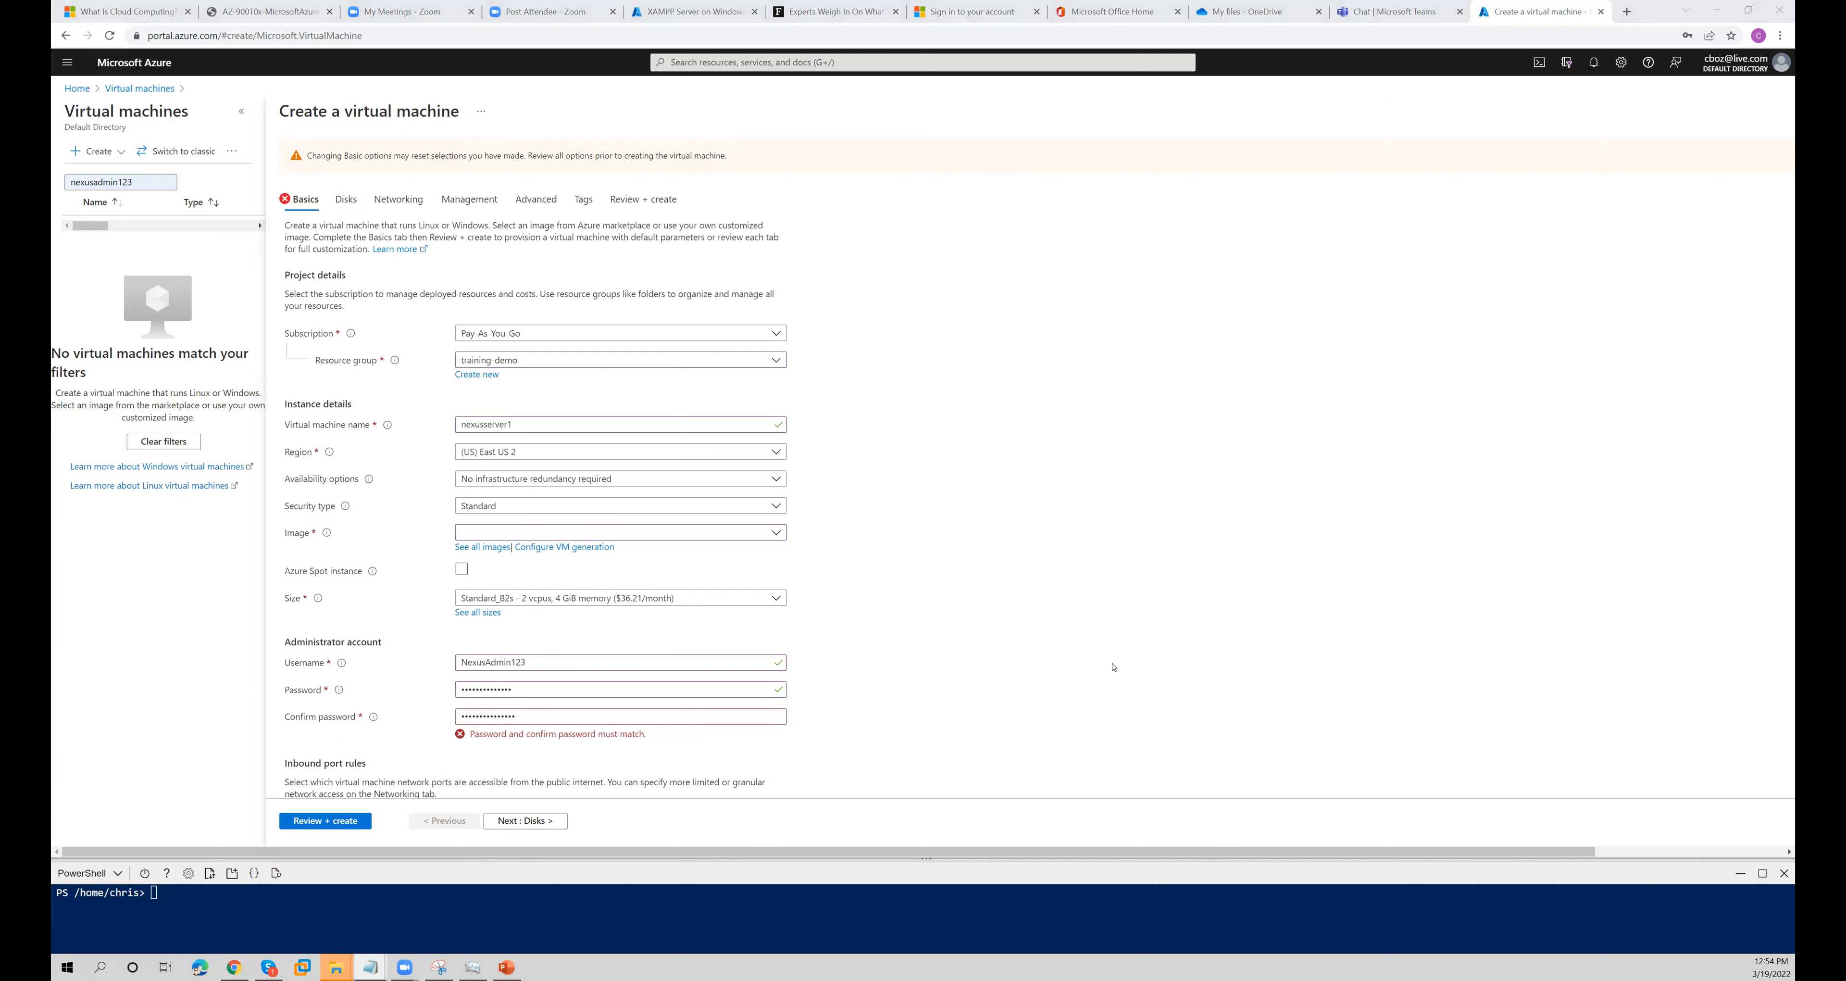
{"action": "key", "text": "alt+Tab"}
{"action": "key", "text": "ctrl+a"}
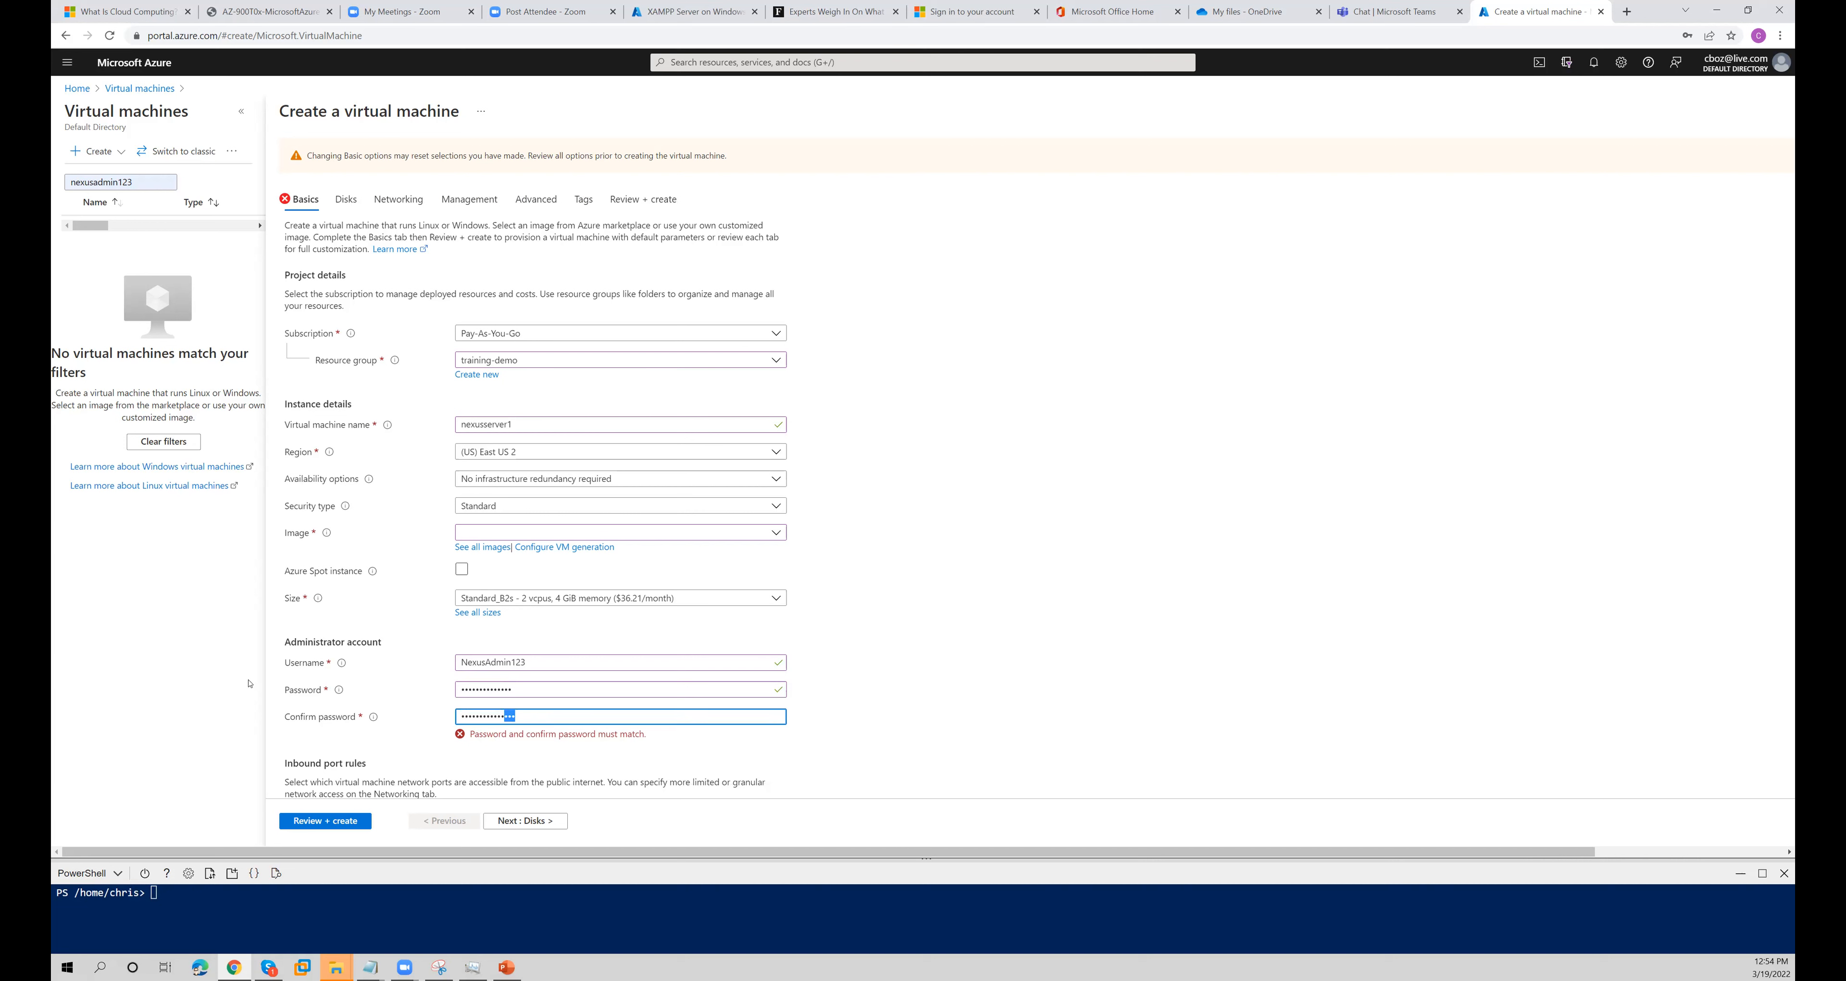
{"action": "type", "text": "••••••••••••••"}
{"action": "left_click", "coordinate": [915, 664]}
- Advance through the disk, networking, management, advanced and tag pages to the final review of the virtual machine
{"action": "scroll", "coordinate": [570, 806], "scroll_direction": "down", "scroll_amount": 1}
{"action": "left_click", "coordinate": [530, 821]}
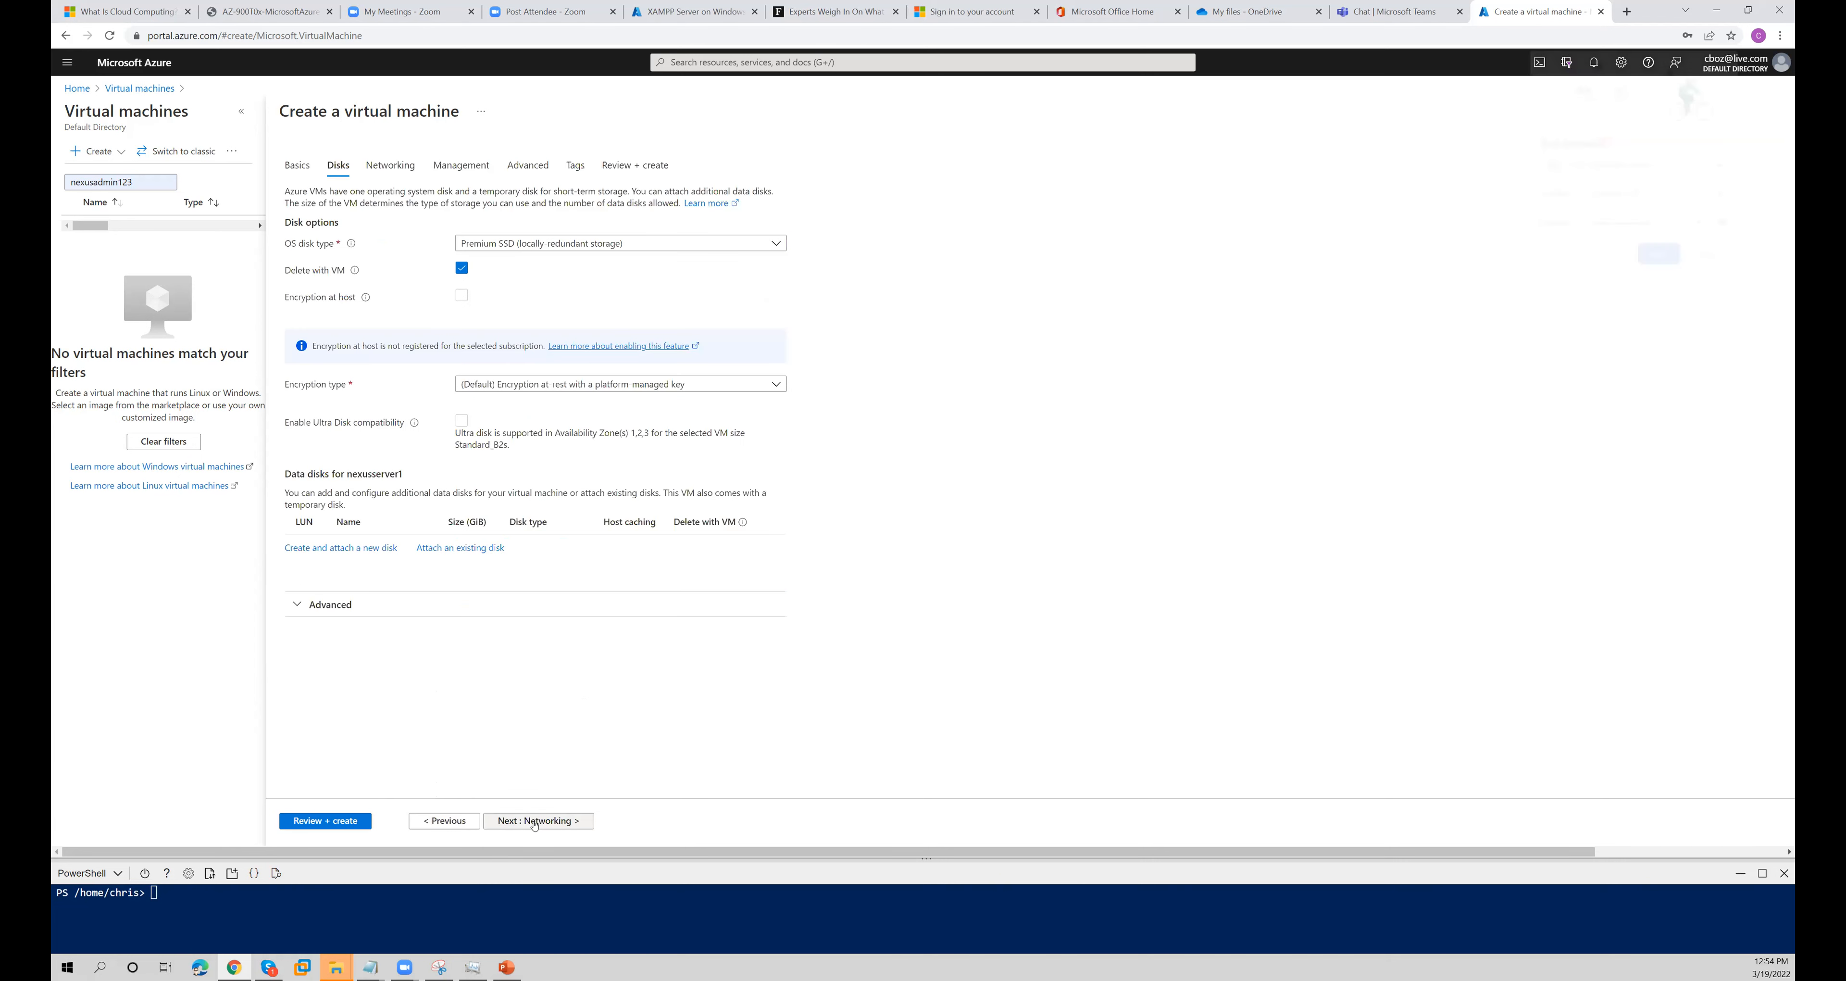
{"action": "left_click", "coordinate": [533, 824]}
{"action": "left_click", "coordinate": [533, 823]}
{"action": "left_click", "coordinate": [533, 822]}
{"action": "left_click", "coordinate": [534, 823]}
{"action": "left_click", "coordinate": [533, 823]}
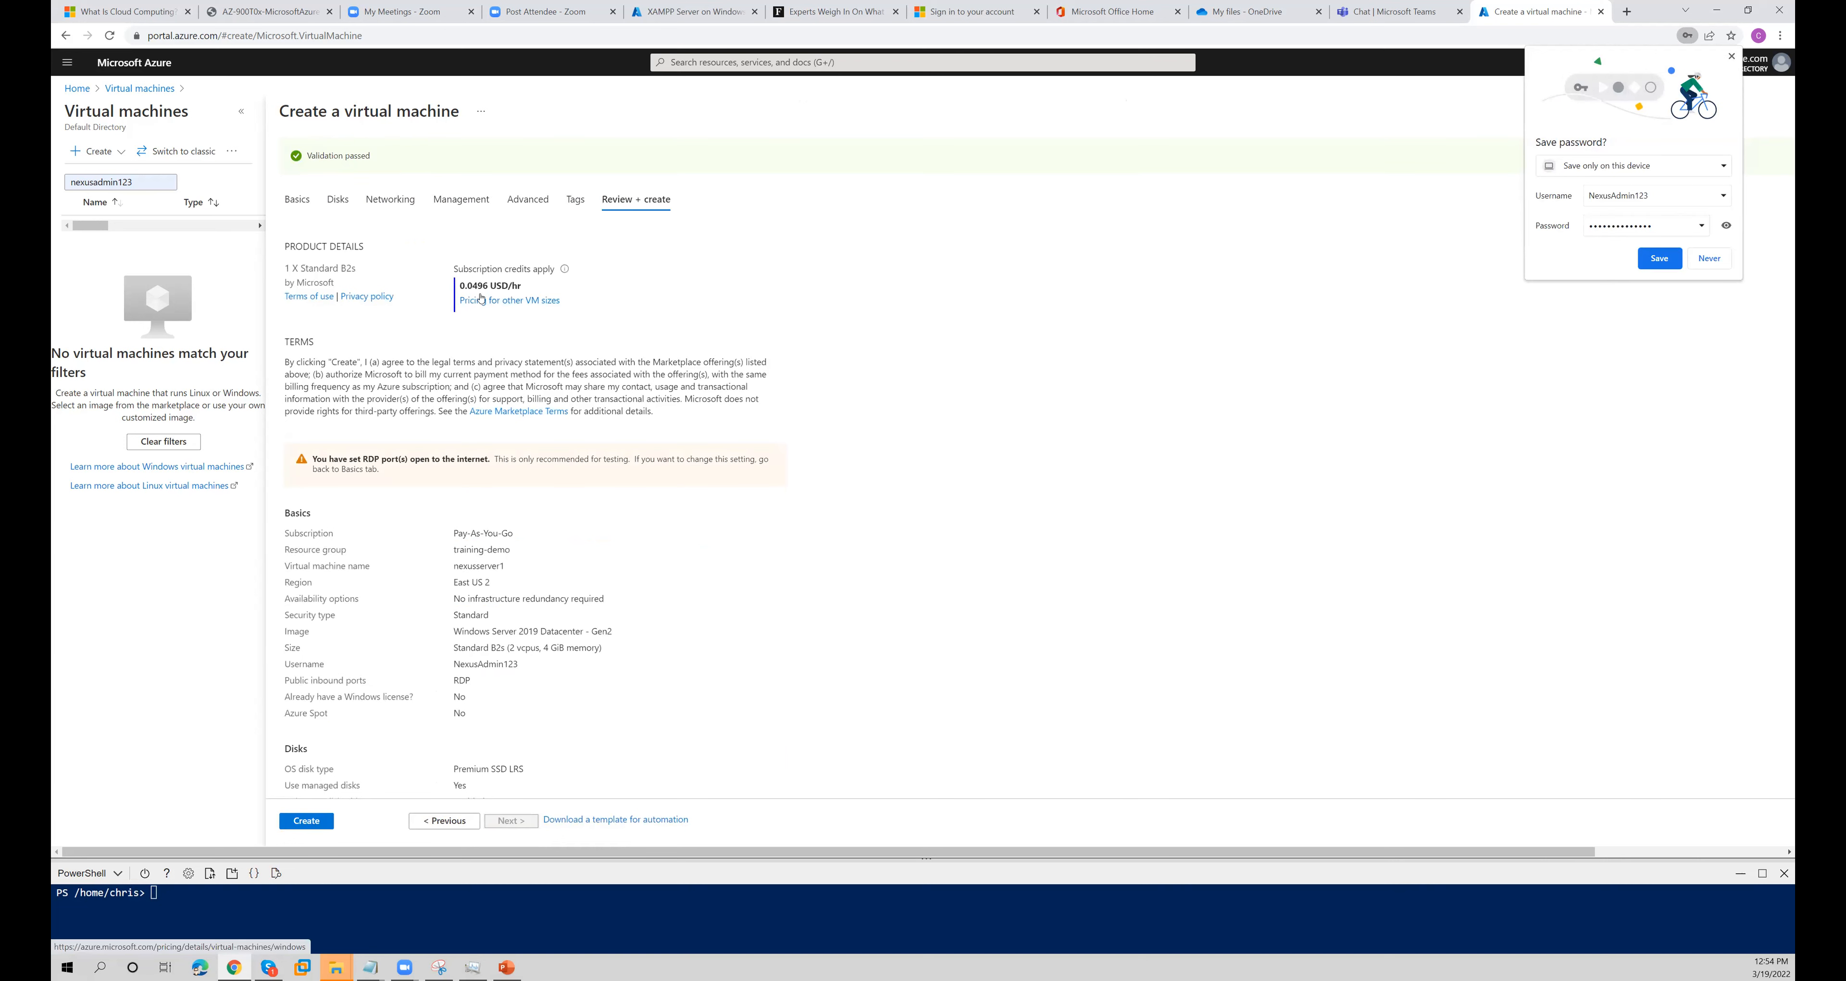
- Check the configuration summary, create the virtual machine, and save the administrator login in the browser
{"action": "scroll", "coordinate": [400, 706], "scroll_direction": "down", "scroll_amount": 2}
{"action": "left_click", "coordinate": [307, 820]}
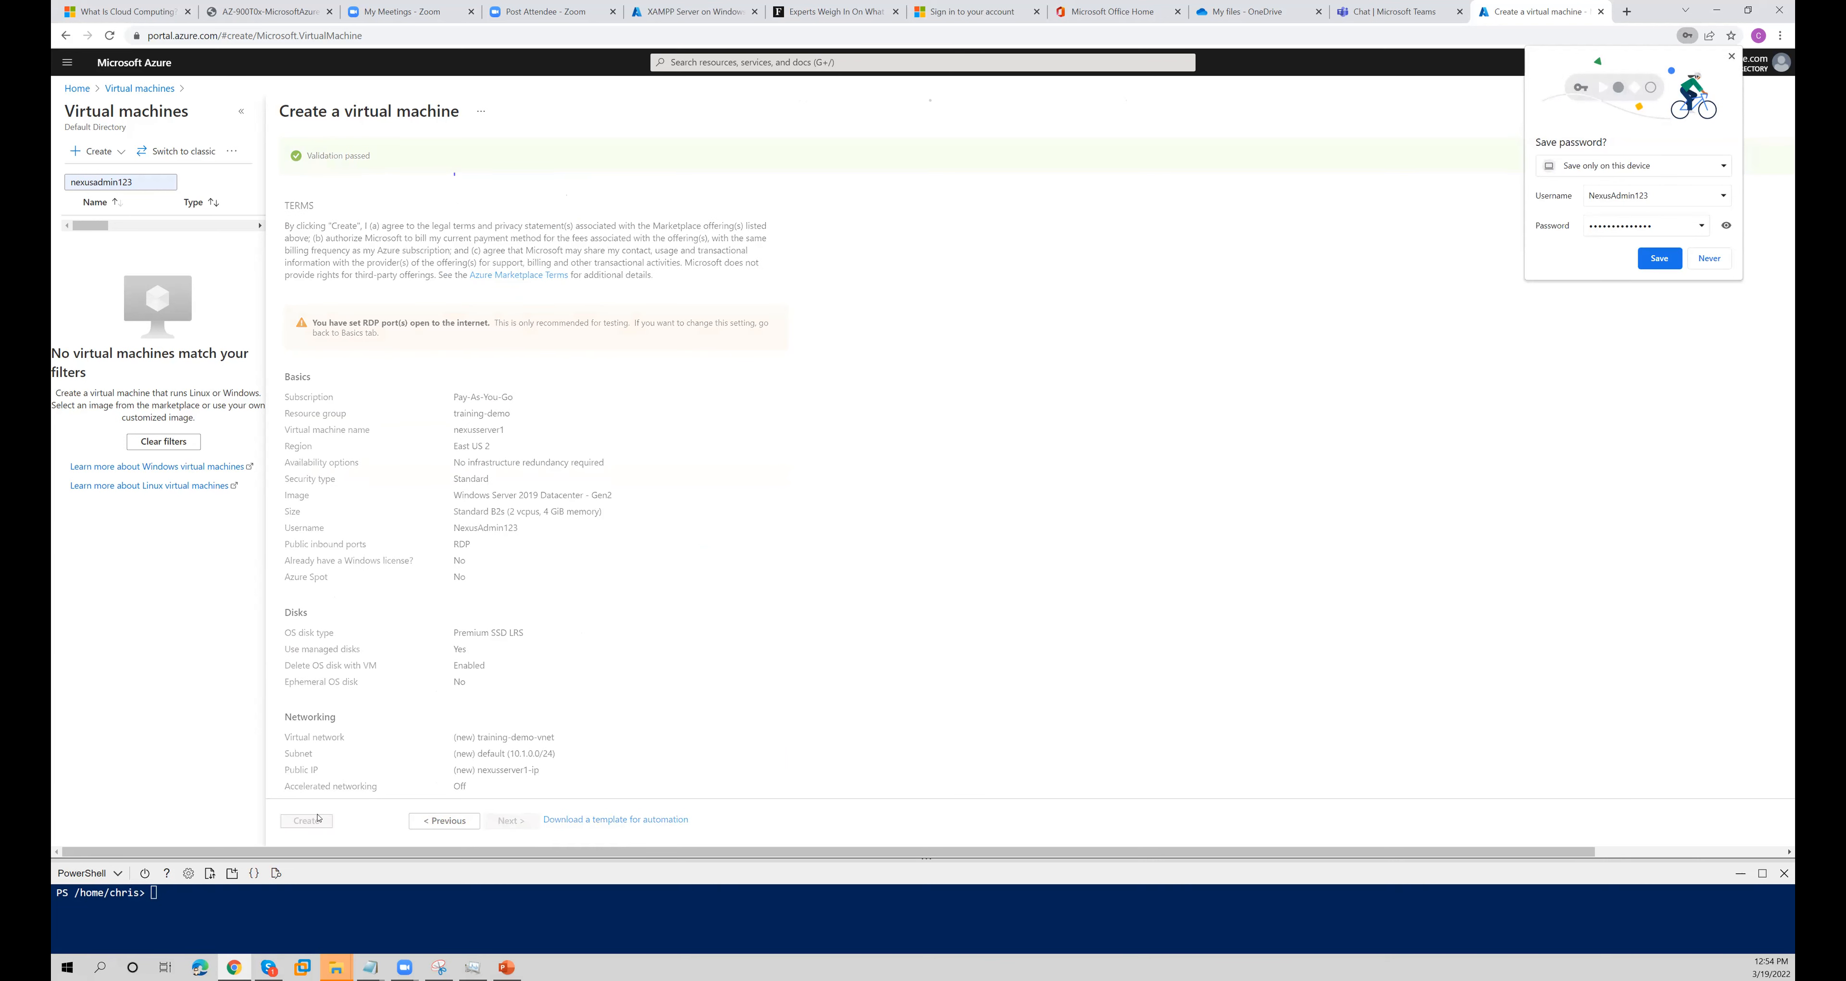
{"action": "left_click", "coordinate": [1655, 259]}
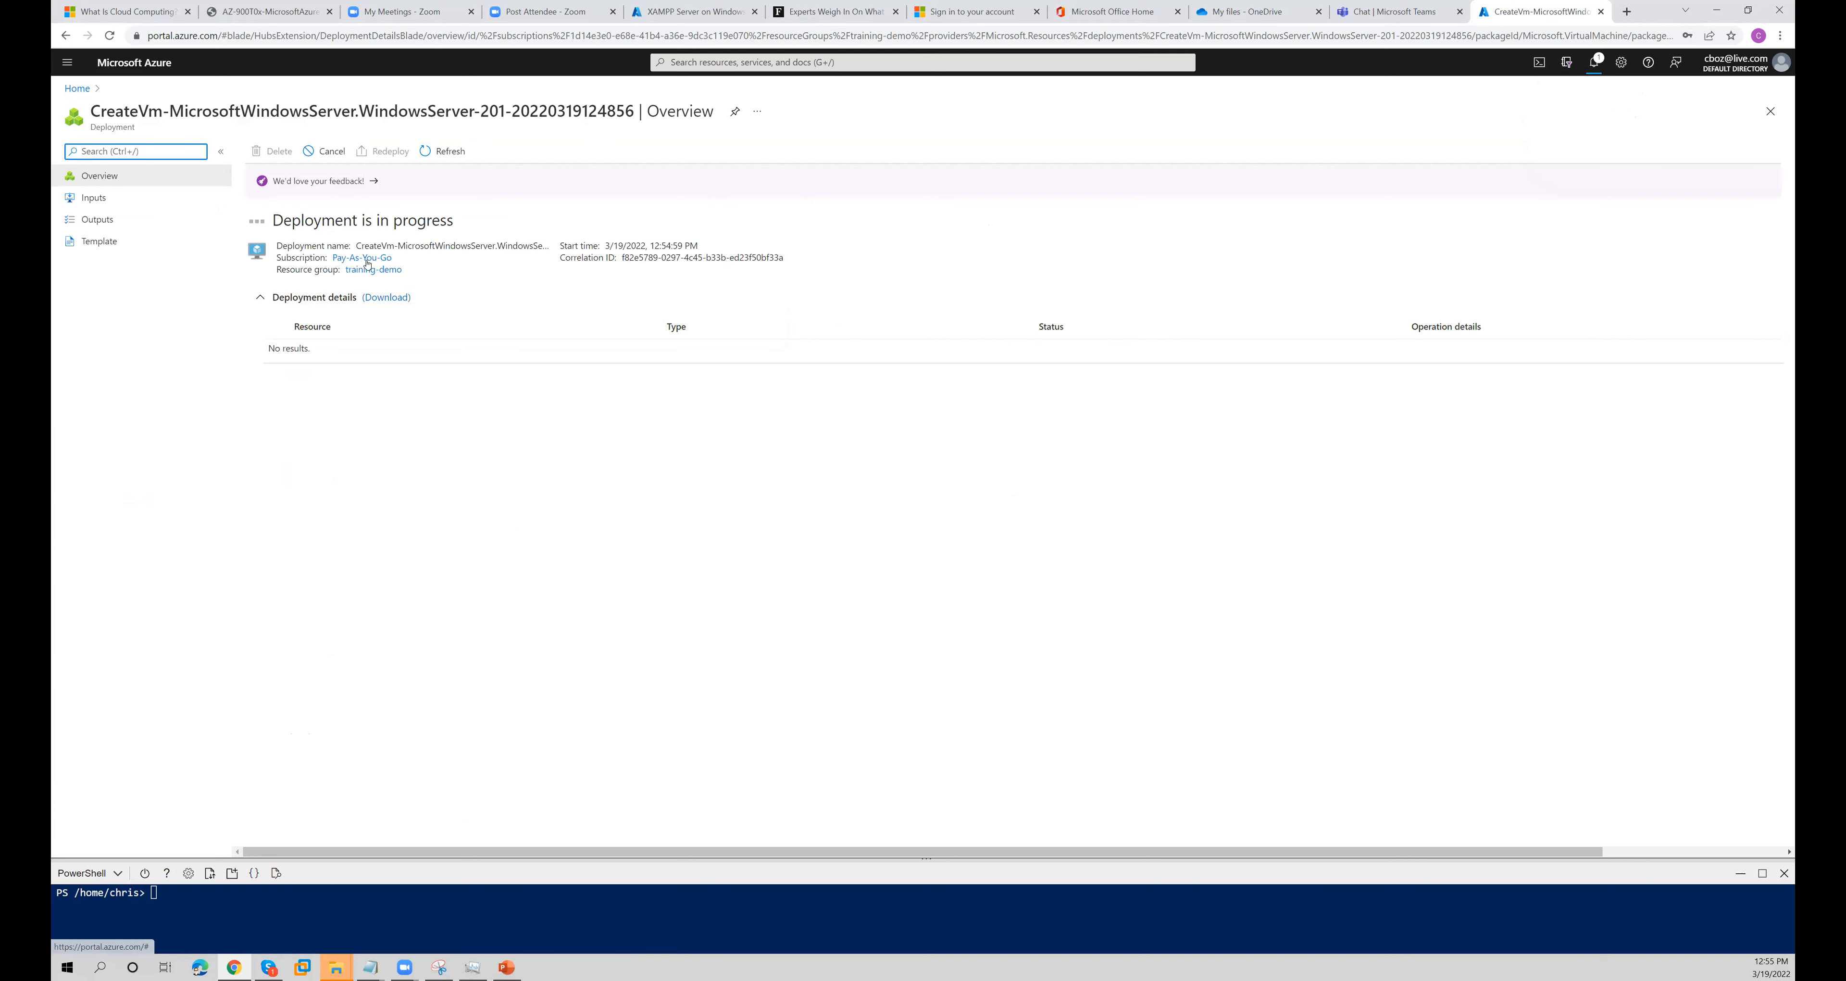
- Download the deployment details as a zip archive and show it in its download folder
{"action": "left_click", "coordinate": [386, 298]}
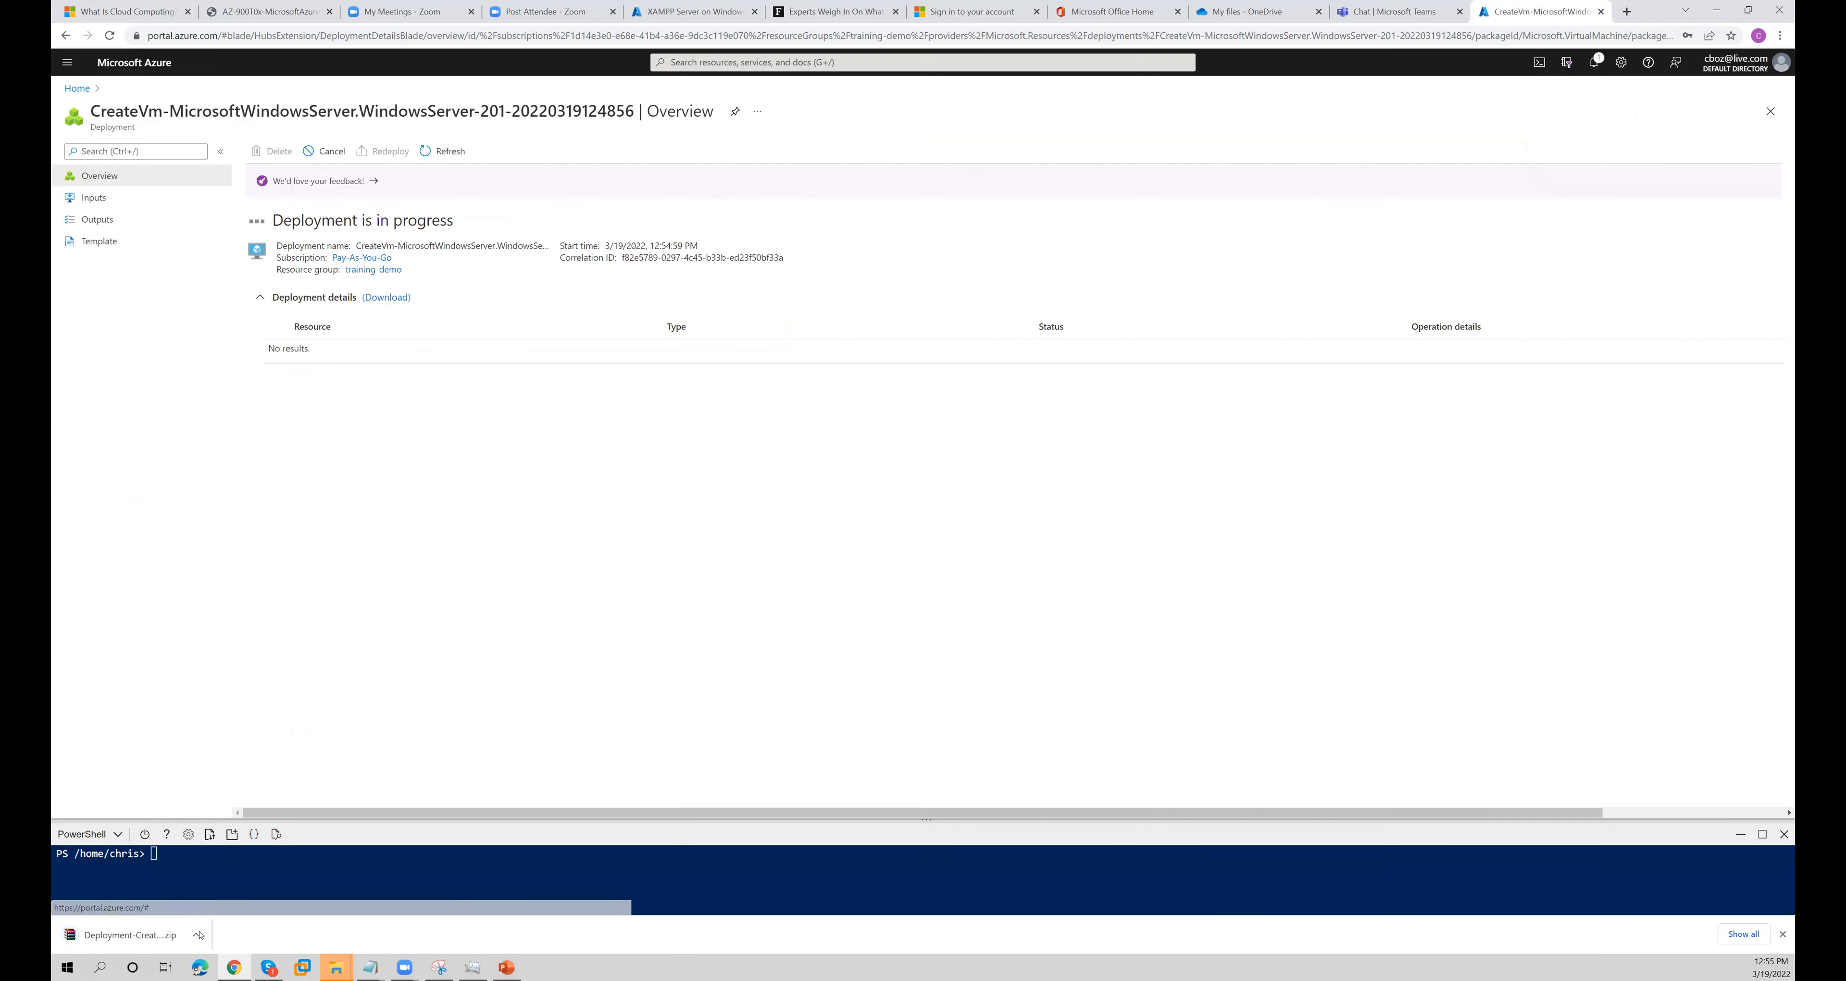
{"action": "left_click", "coordinate": [196, 934]}
{"action": "left_click", "coordinate": [244, 888]}
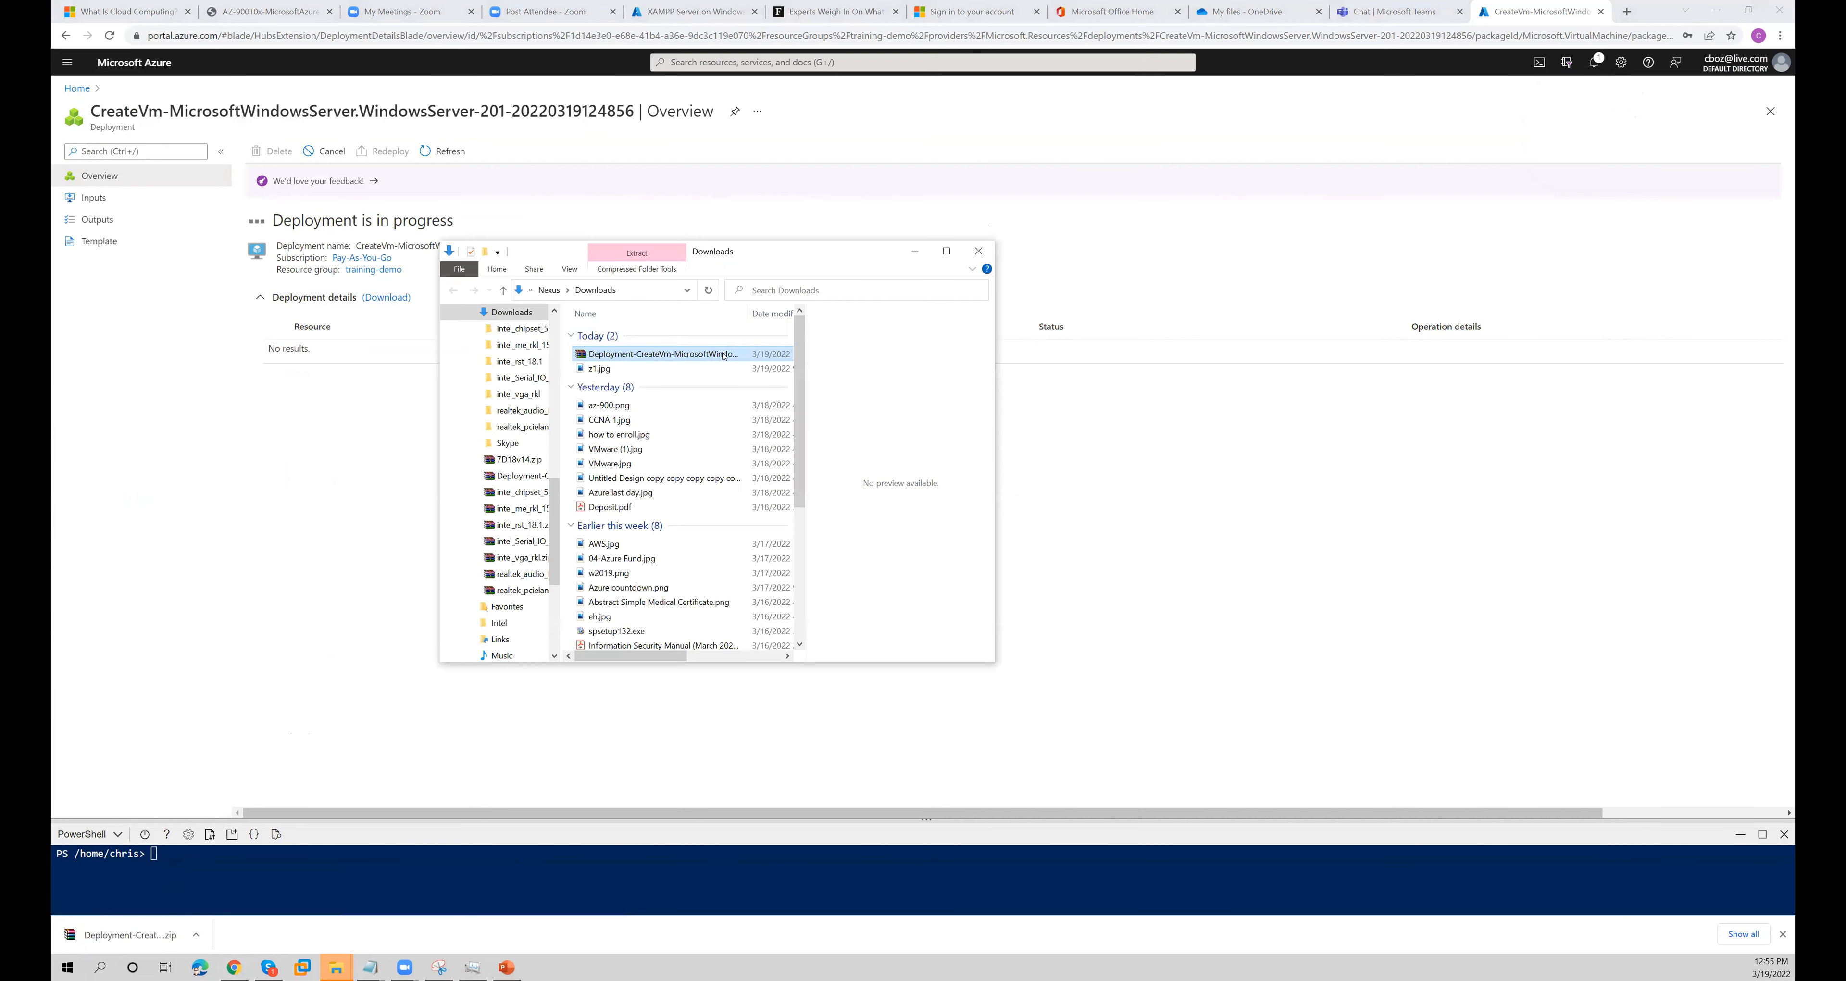
- Extract the downloaded deployment archive into its own folder and open that folder
{"action": "right_click", "coordinate": [718, 354]}
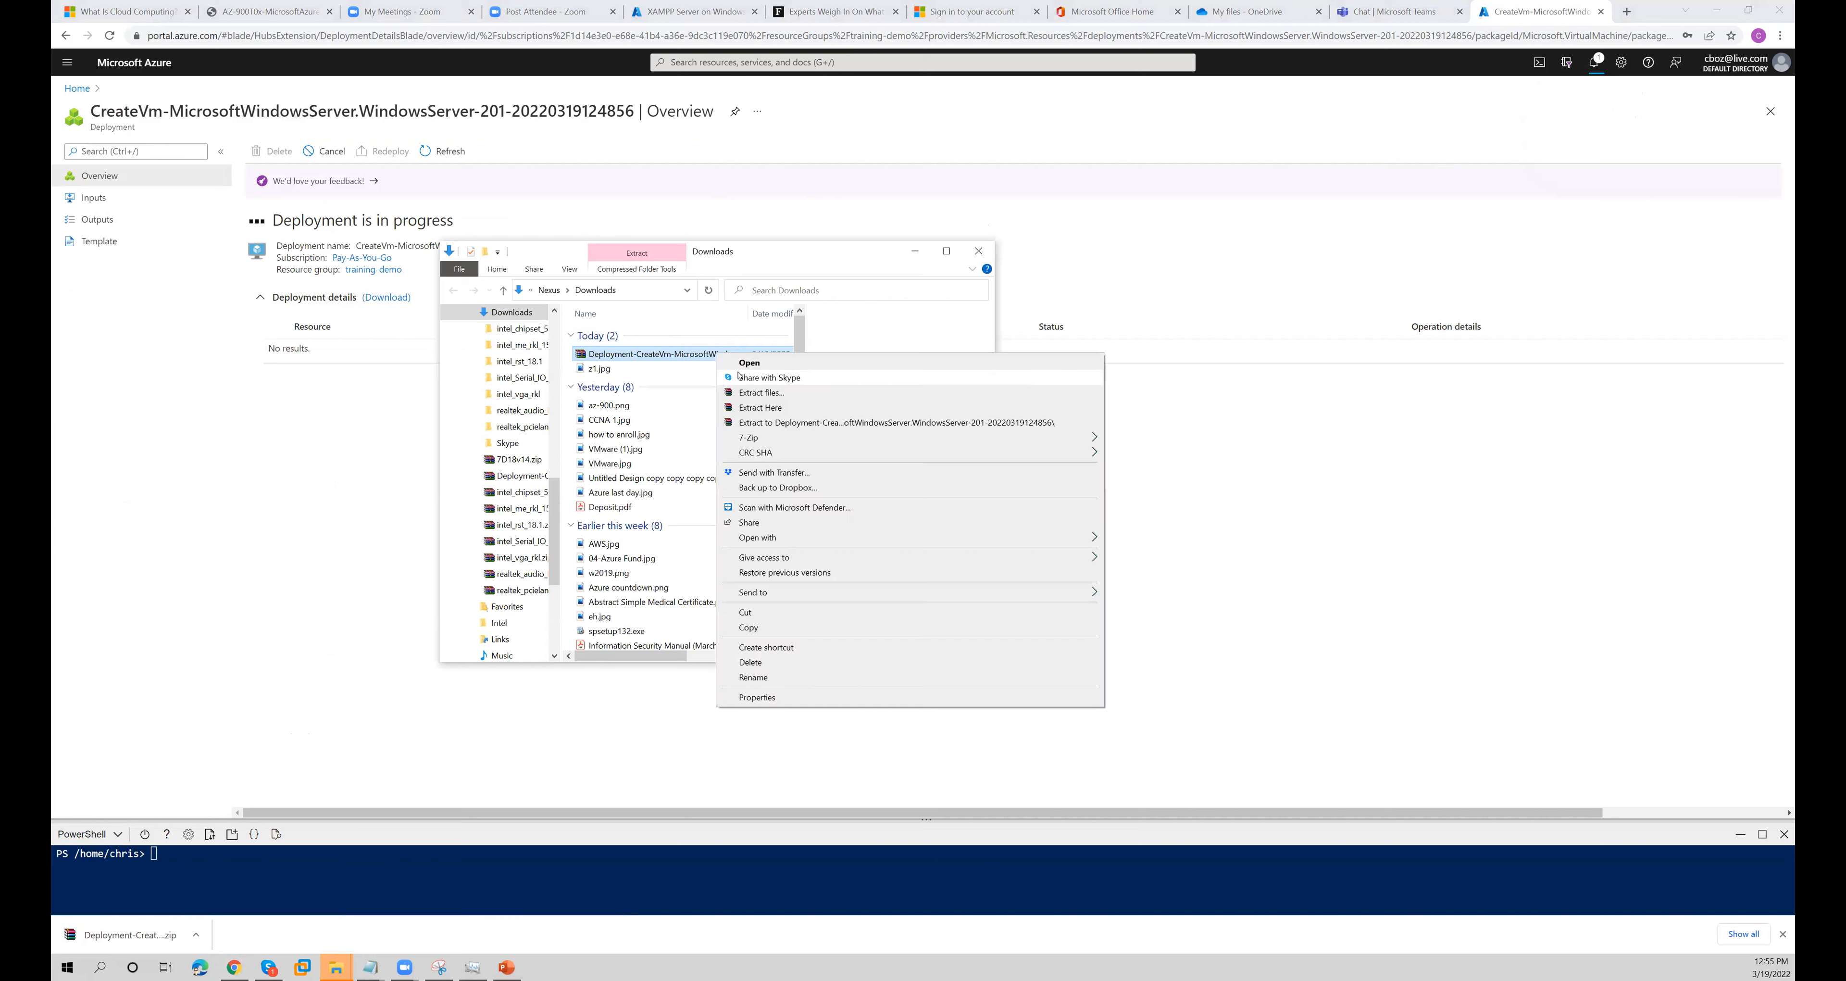
{"action": "left_click", "coordinate": [756, 422]}
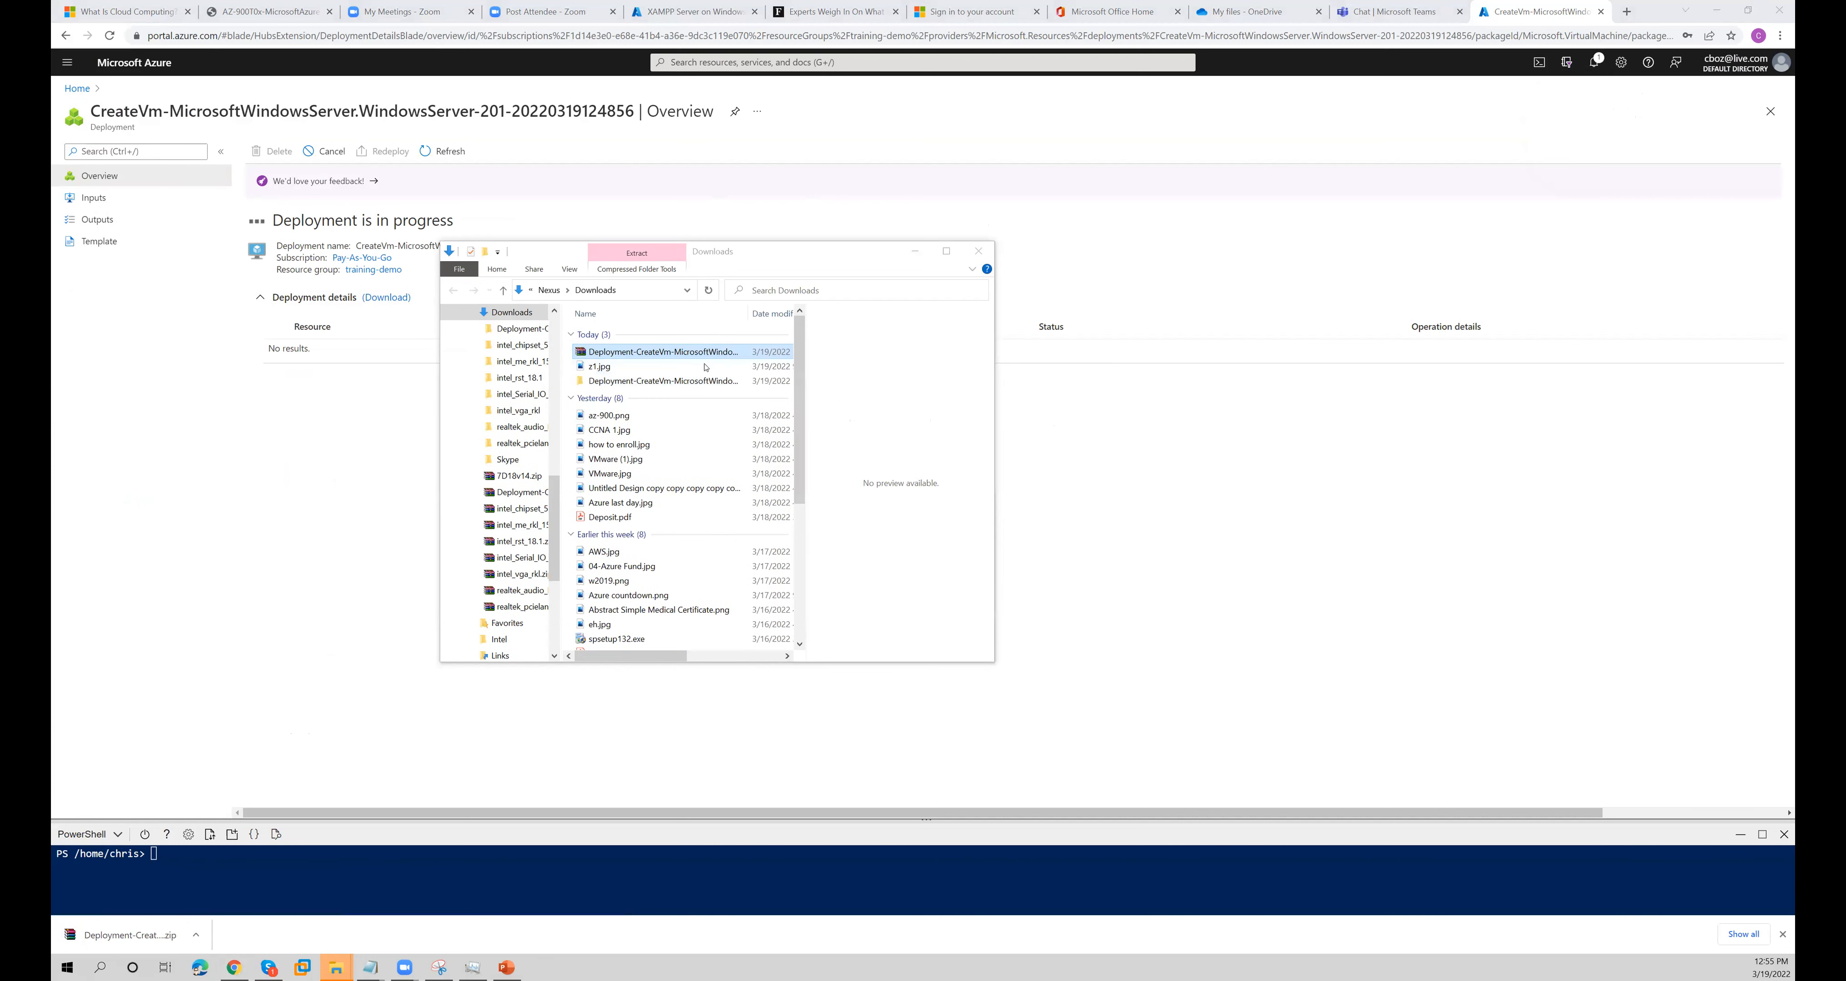
{"action": "left_click", "coordinate": [703, 380]}
{"action": "double_click", "coordinate": [702, 380]}
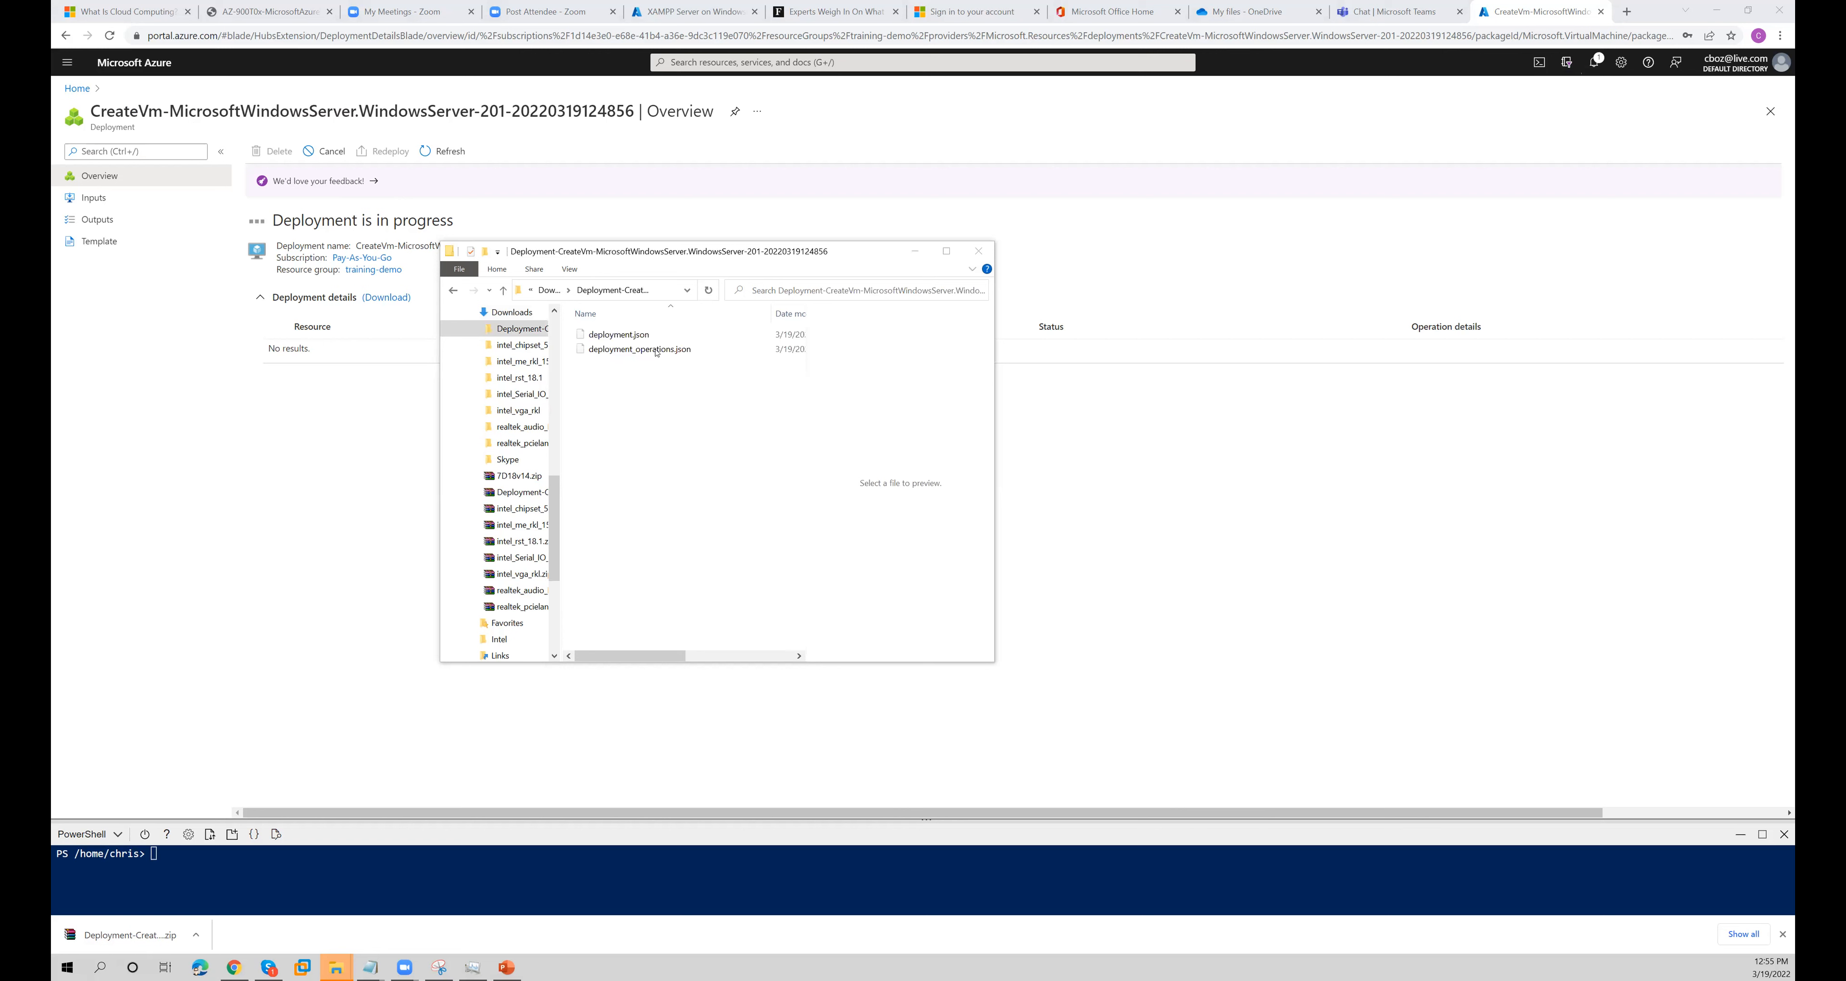
{"action": "left_click", "coordinate": [640, 336]}
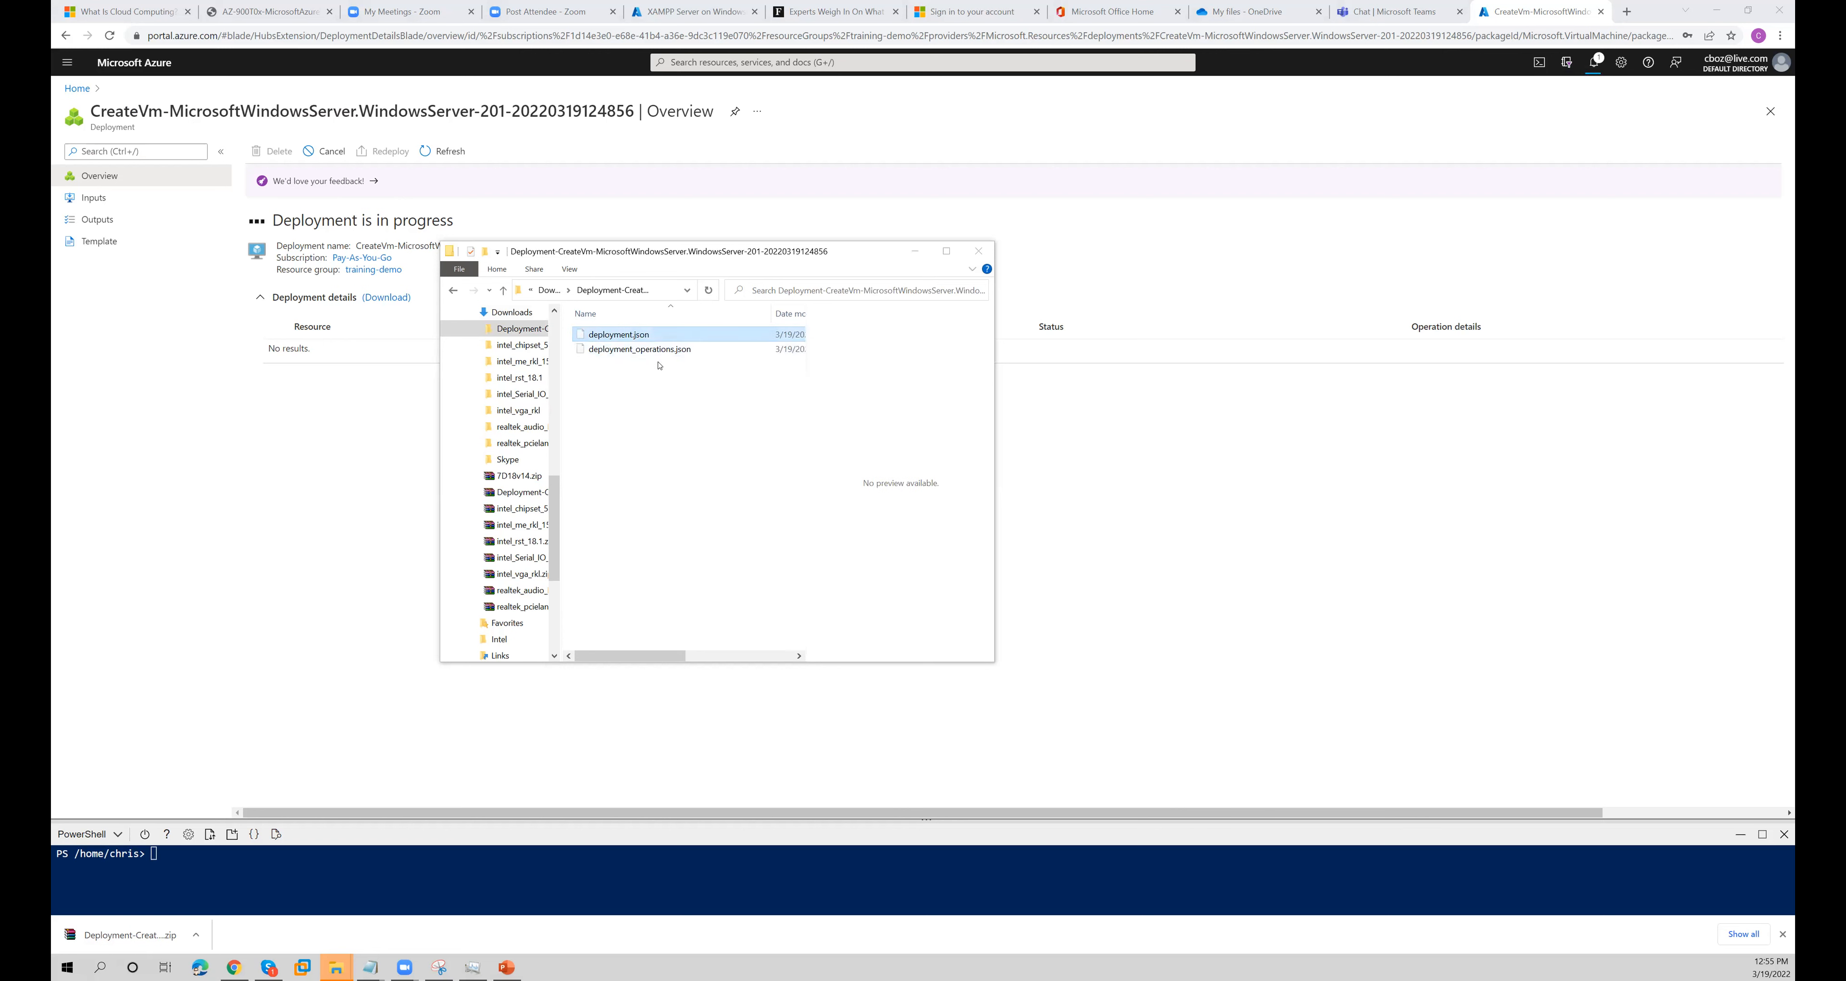
{"action": "right_click", "coordinate": [640, 338]}
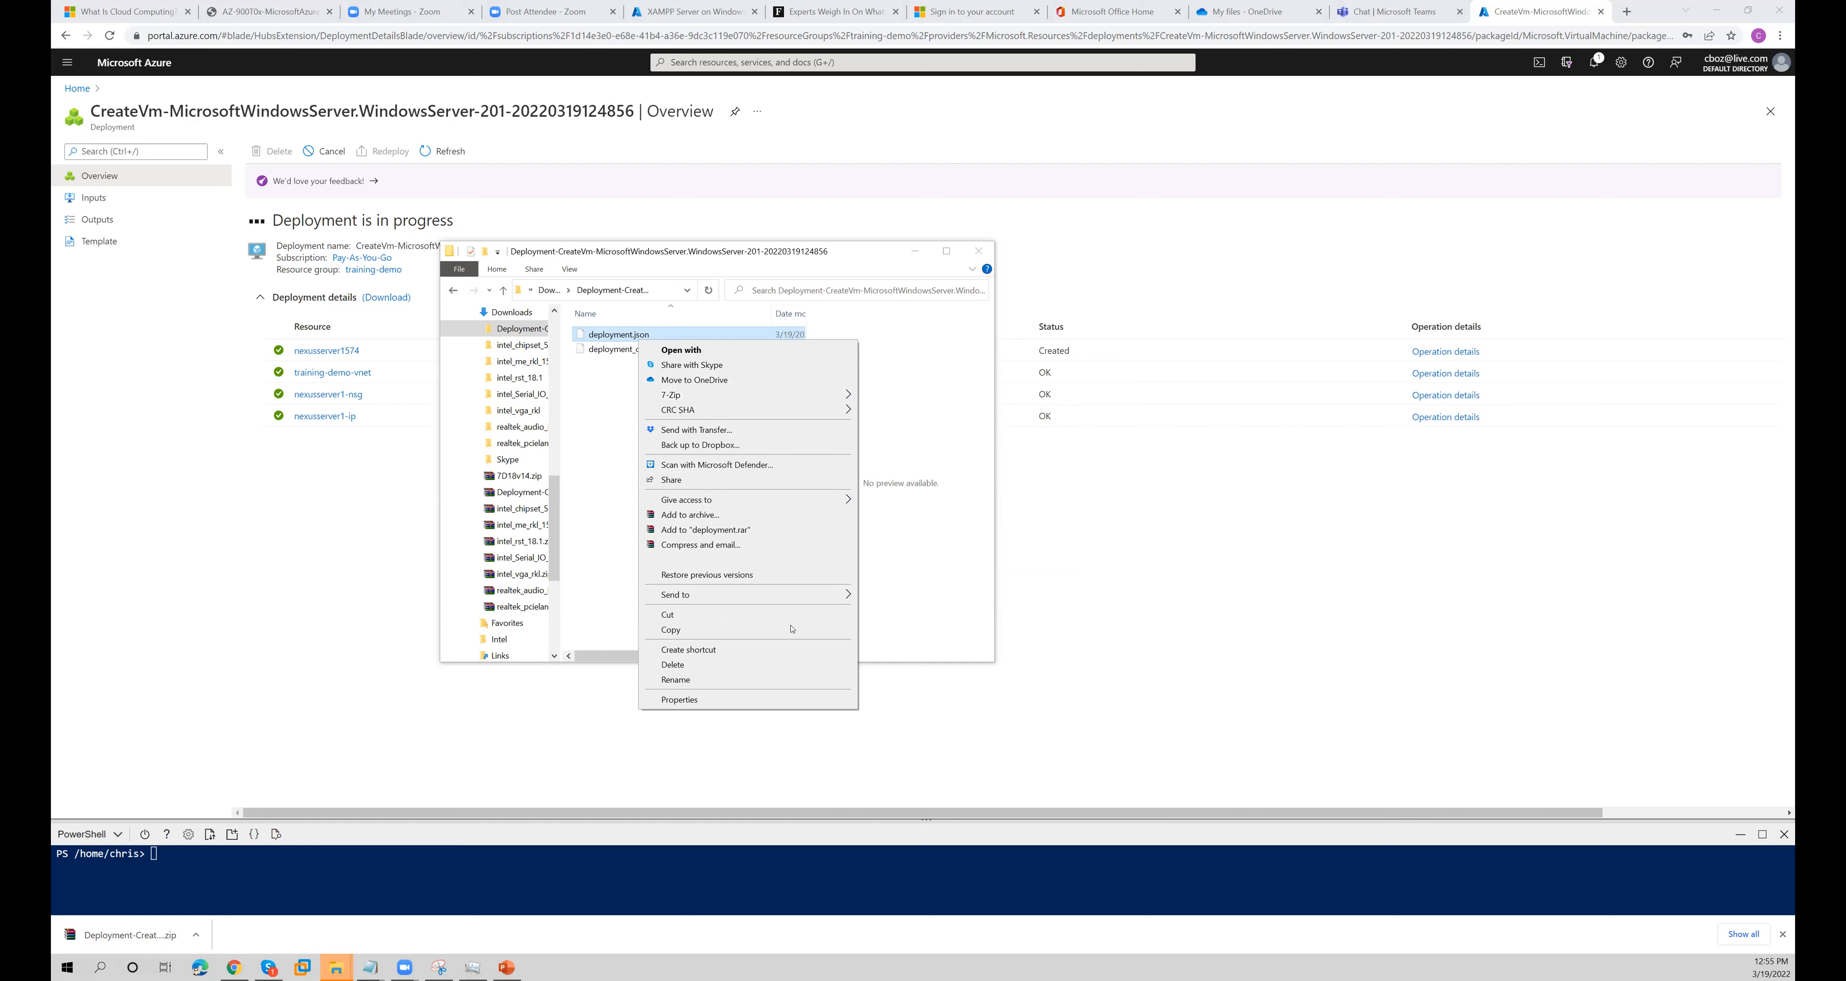
{"action": "mouse_move", "coordinate": [803, 595]}
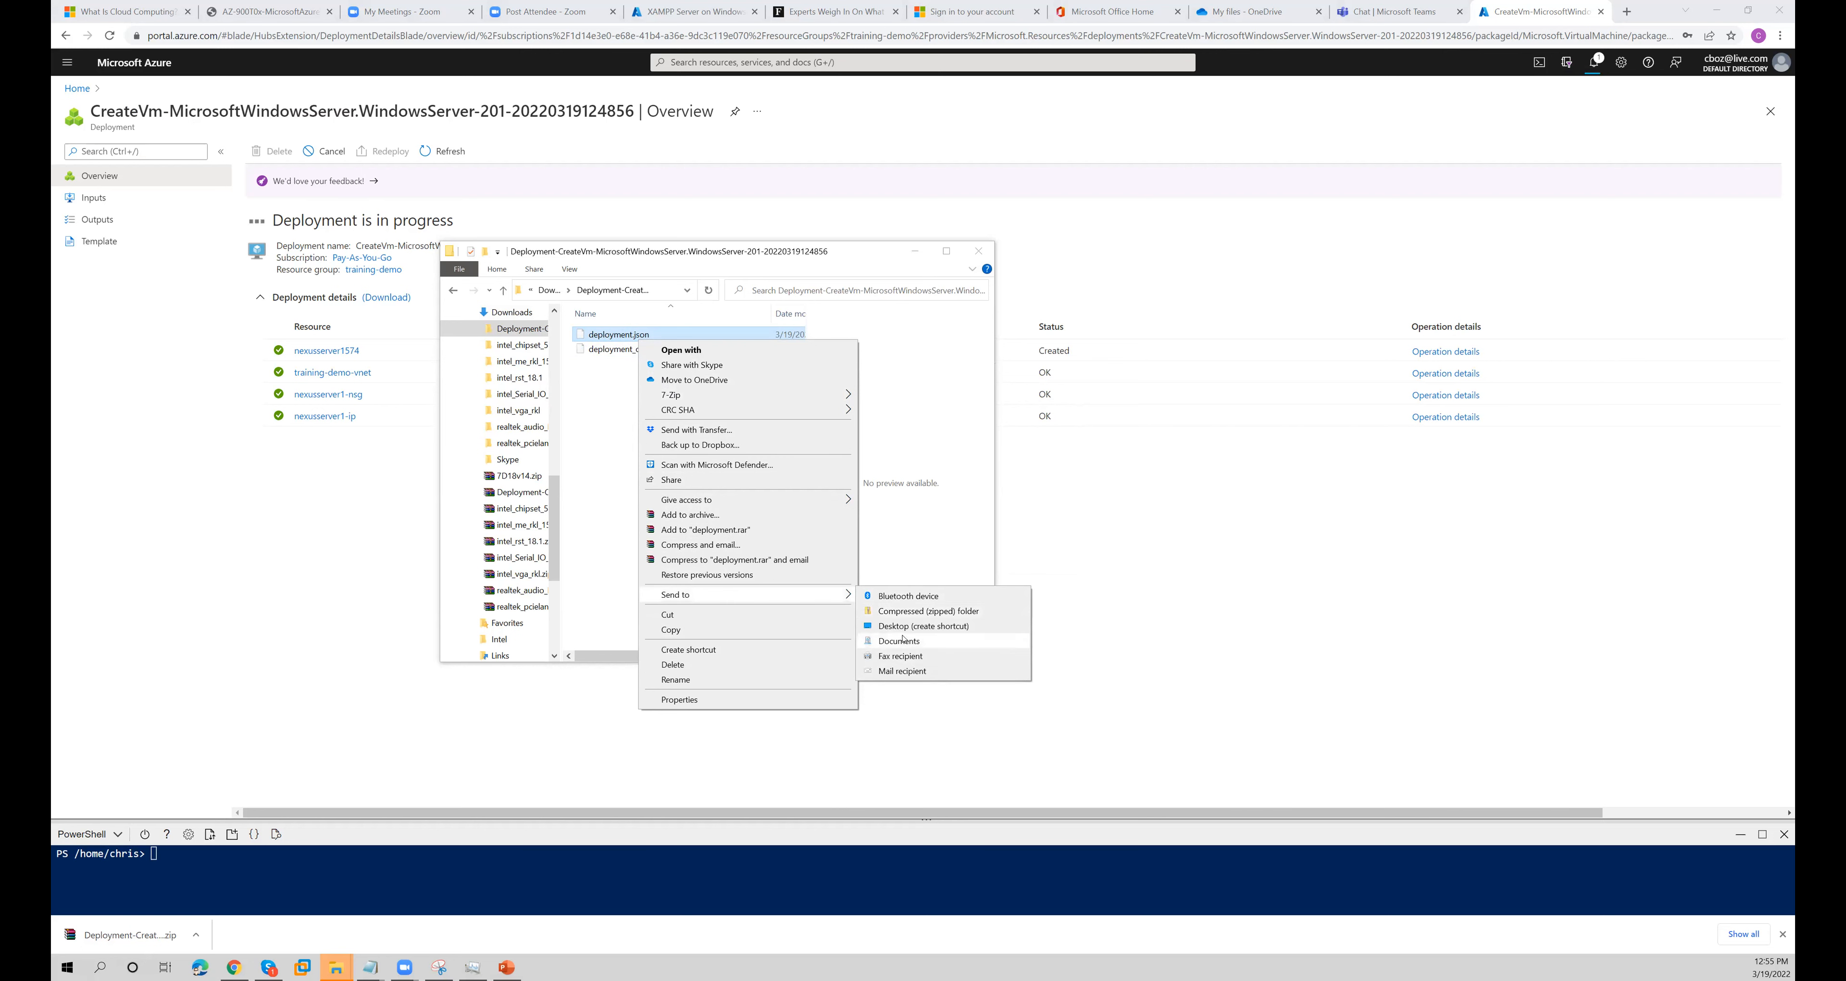
{"action": "left_click", "coordinate": [625, 518]}
- Copy the full path of the extracted deployment folder
{"action": "left_click", "coordinate": [670, 294]}
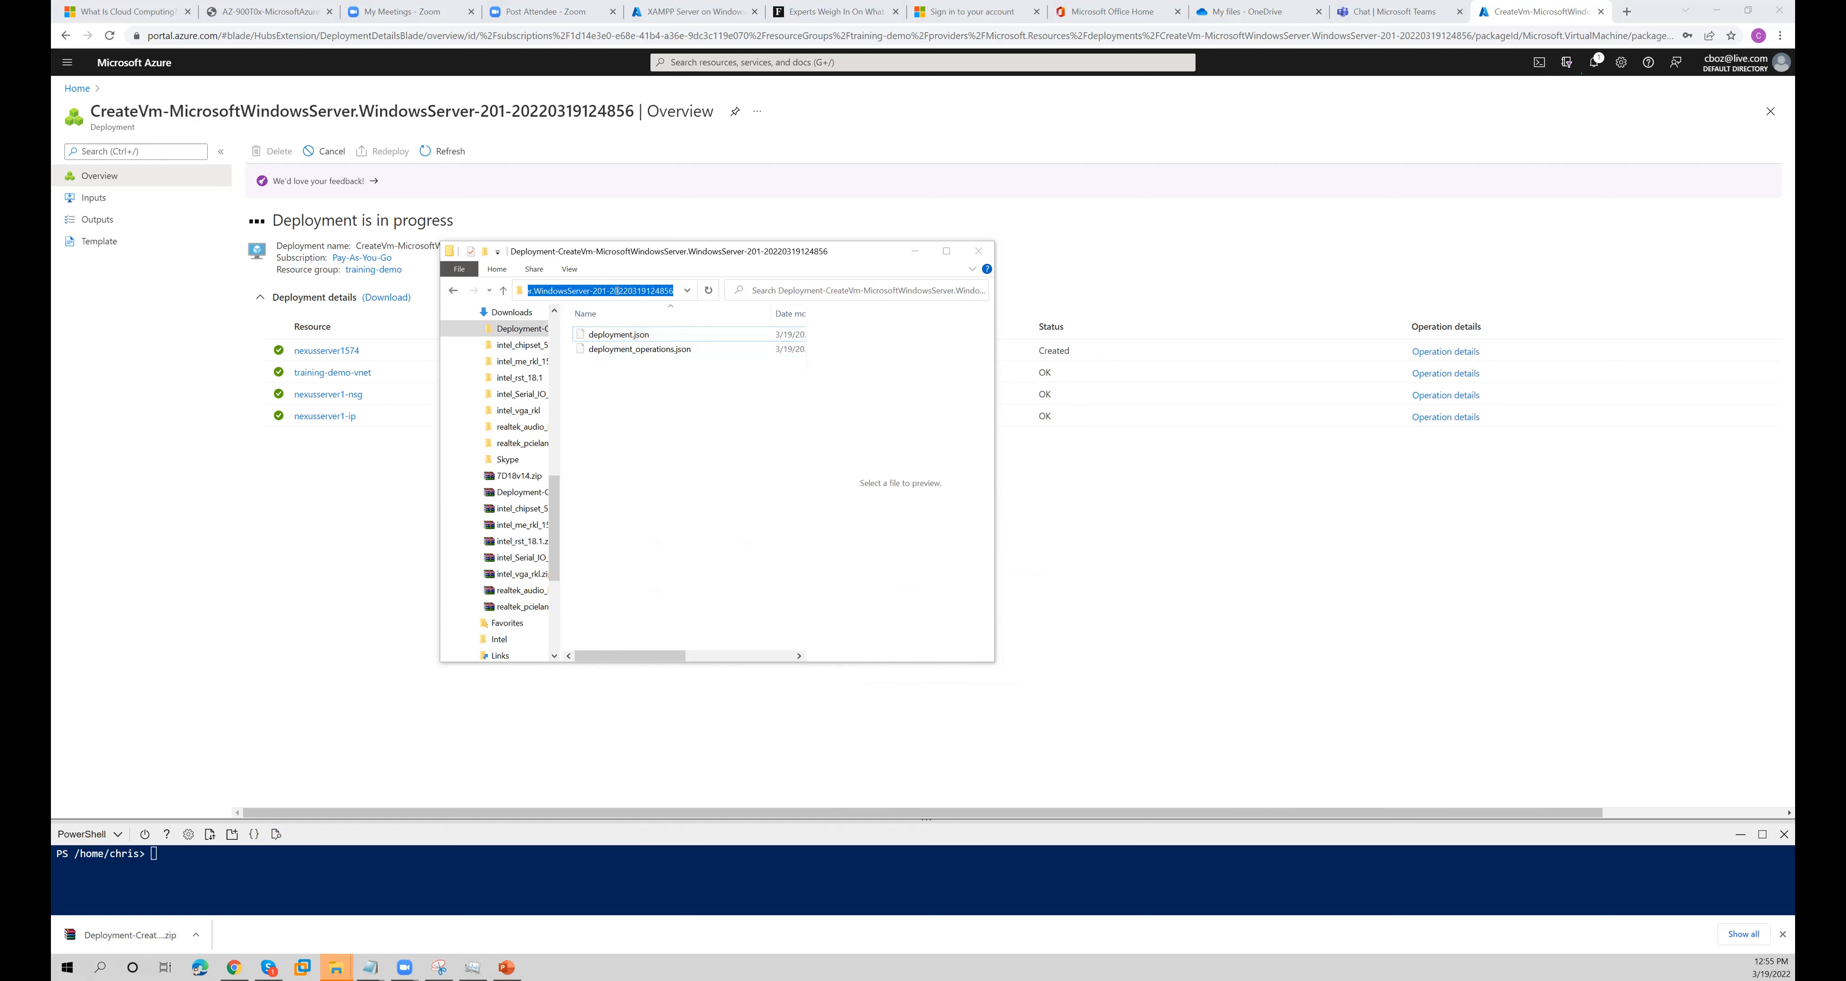
{"action": "right_click", "coordinate": [613, 288]}
{"action": "left_click", "coordinate": [688, 329]}
{"action": "left_click", "coordinate": [371, 967]}
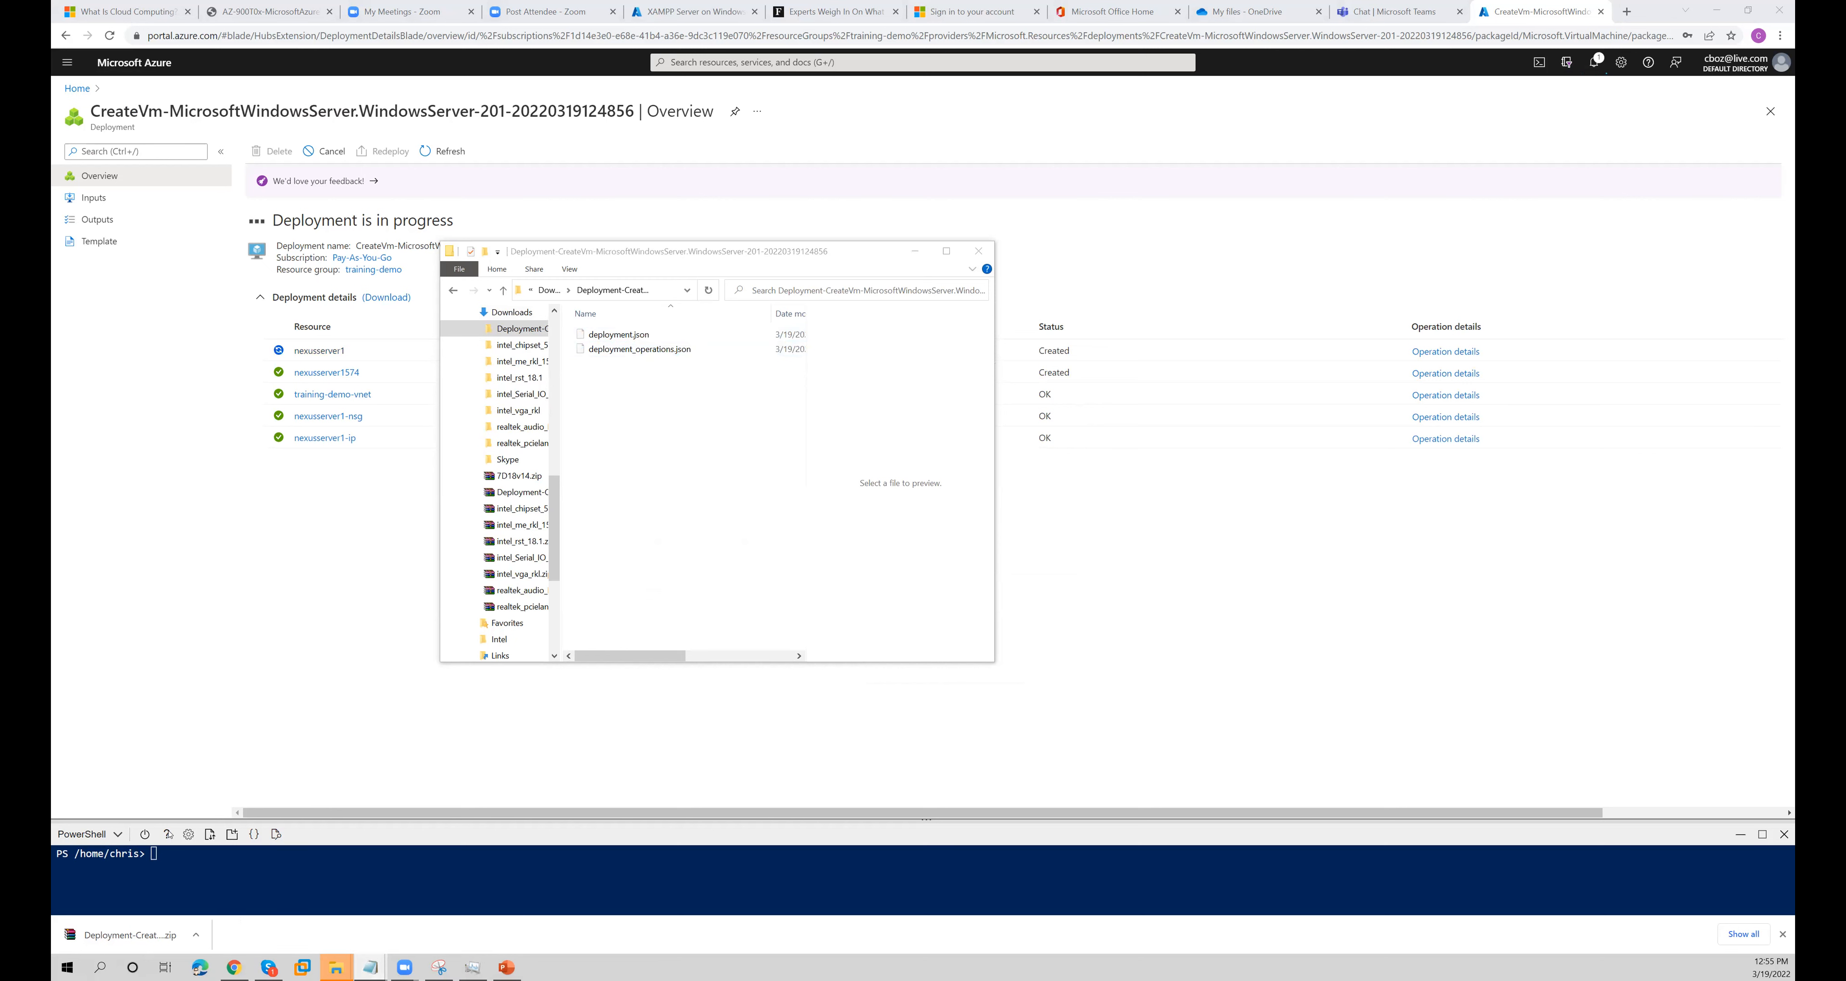
{"action": "mouse_move", "coordinate": [371, 967]}
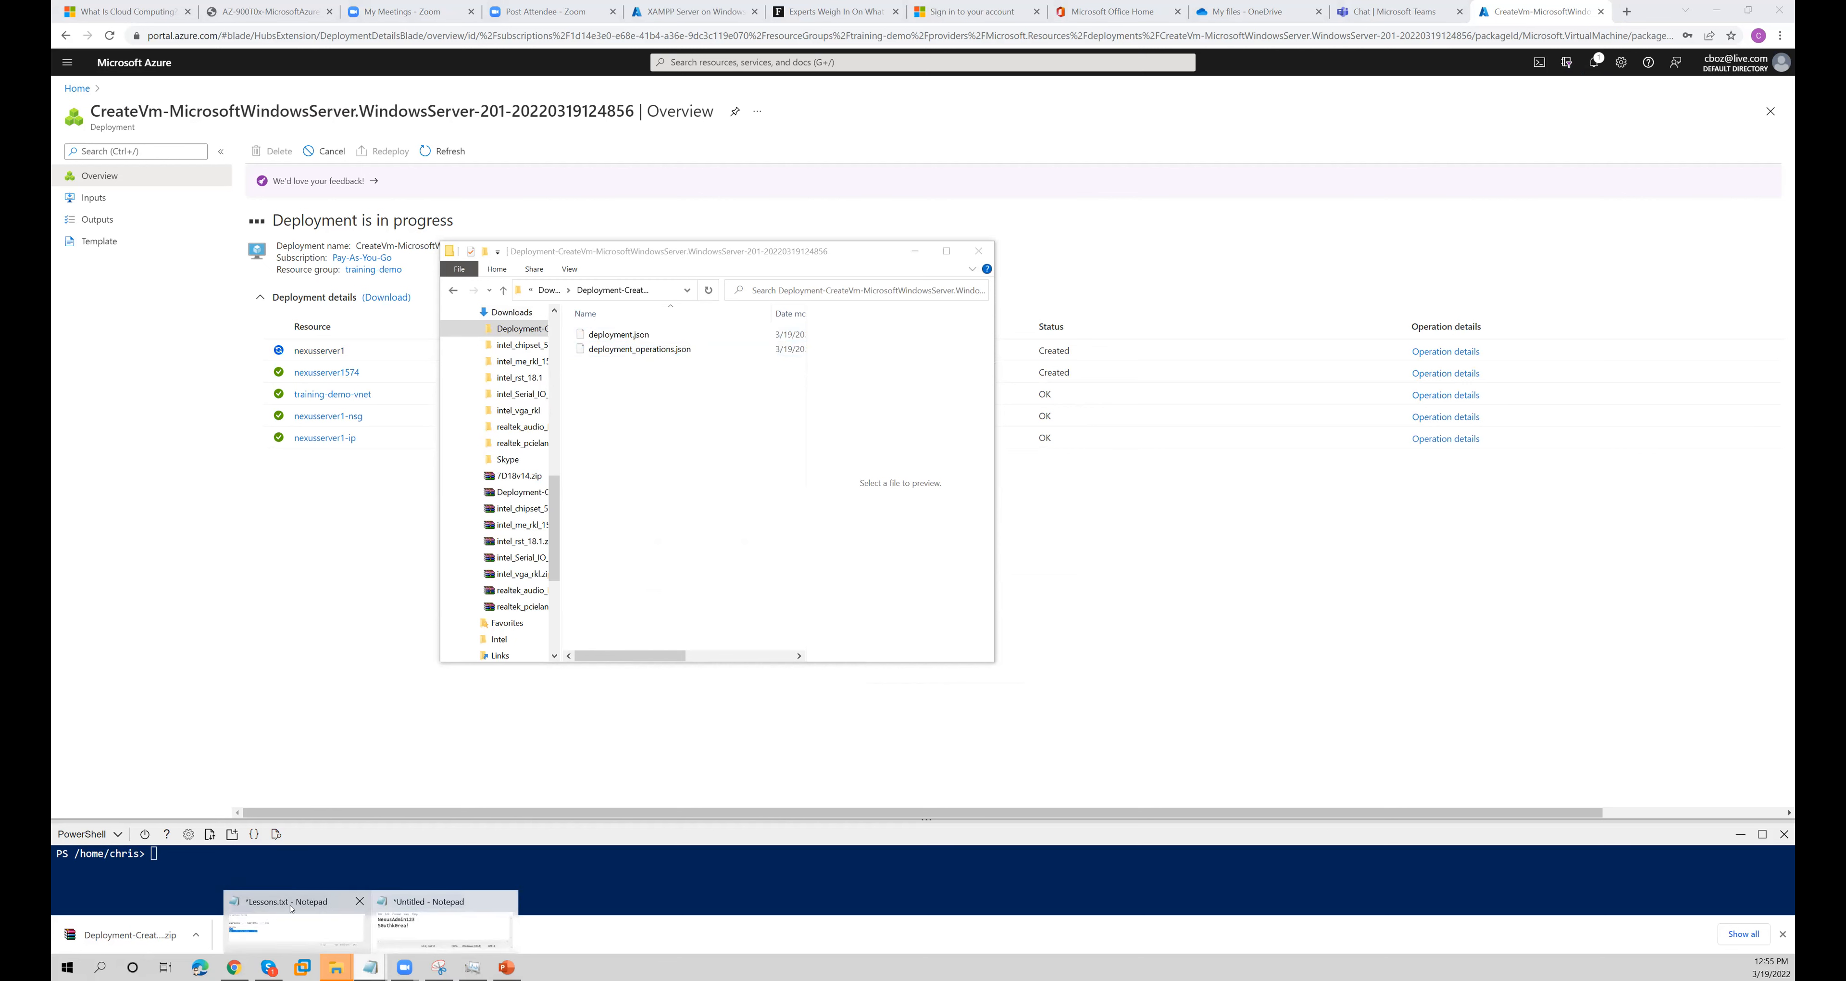
{"action": "left_click", "coordinate": [292, 908]}
{"action": "left_click", "coordinate": [252, 250]}
{"action": "left_click", "coordinate": [267, 292]}
{"action": "left_click", "coordinate": [926, 500]}
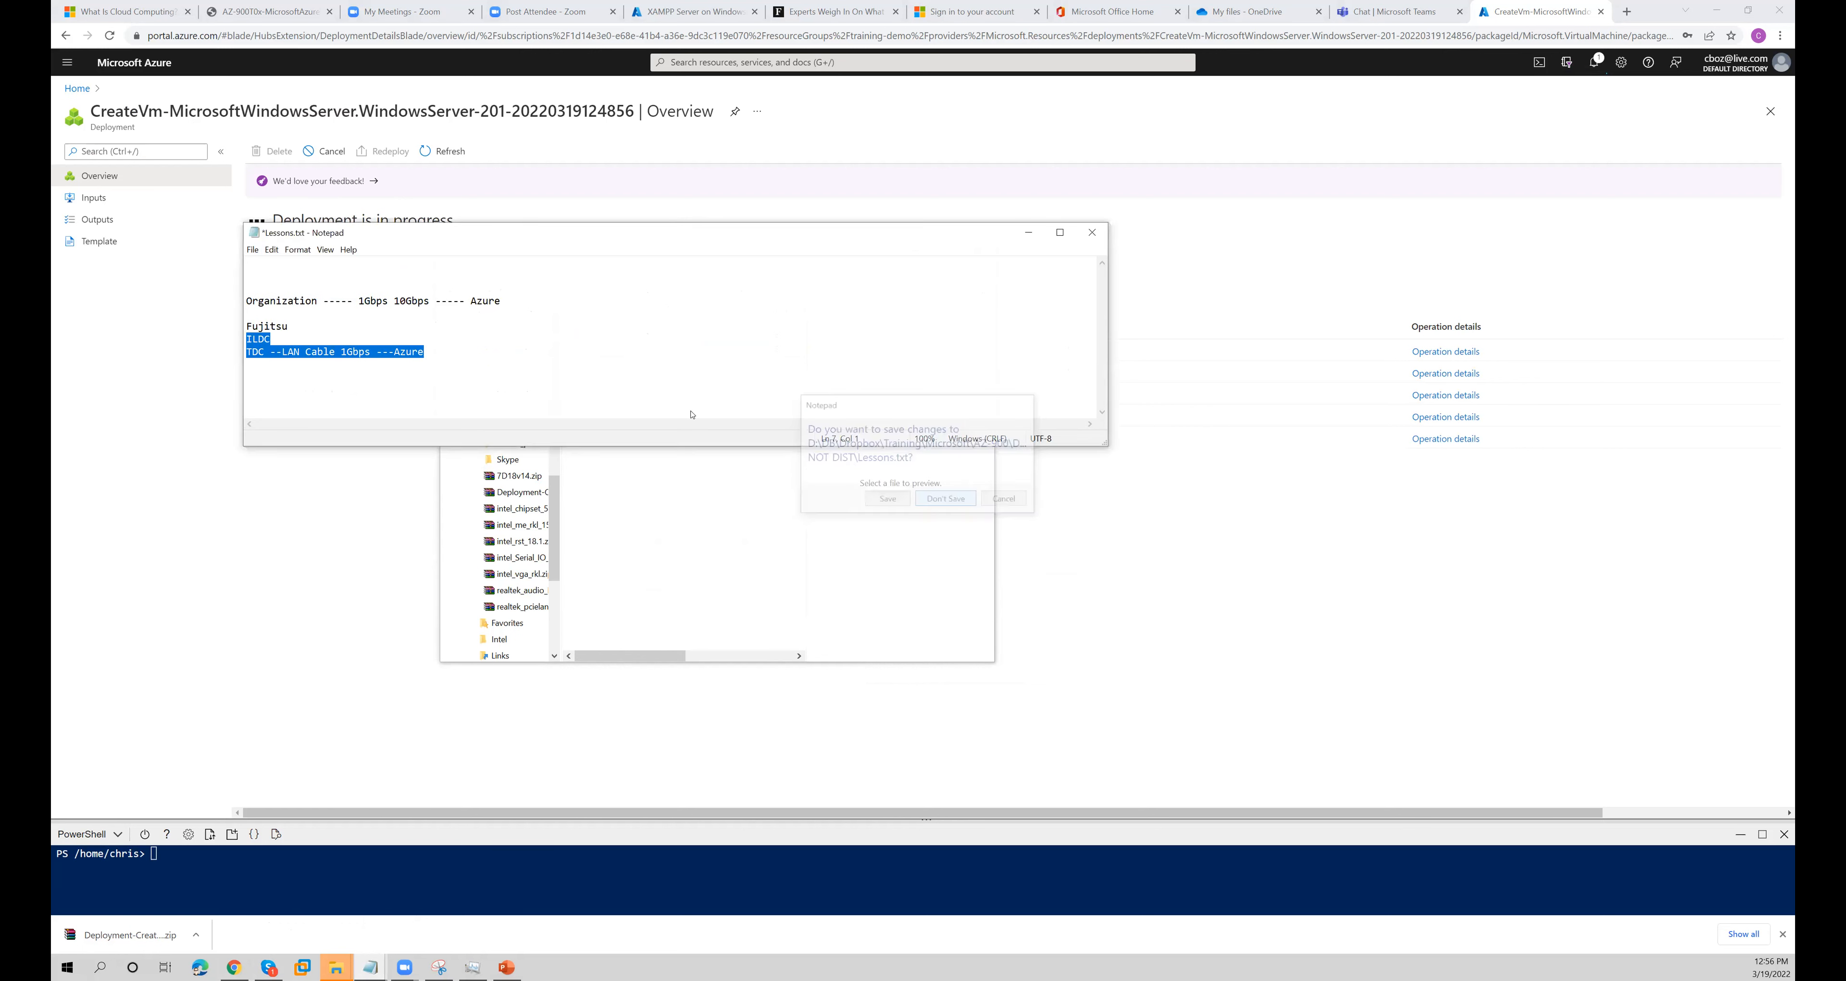
{"action": "right_click", "coordinate": [556, 594]}
{"action": "left_click", "coordinate": [574, 636]}
{"action": "left_click", "coordinate": [758, 603]}
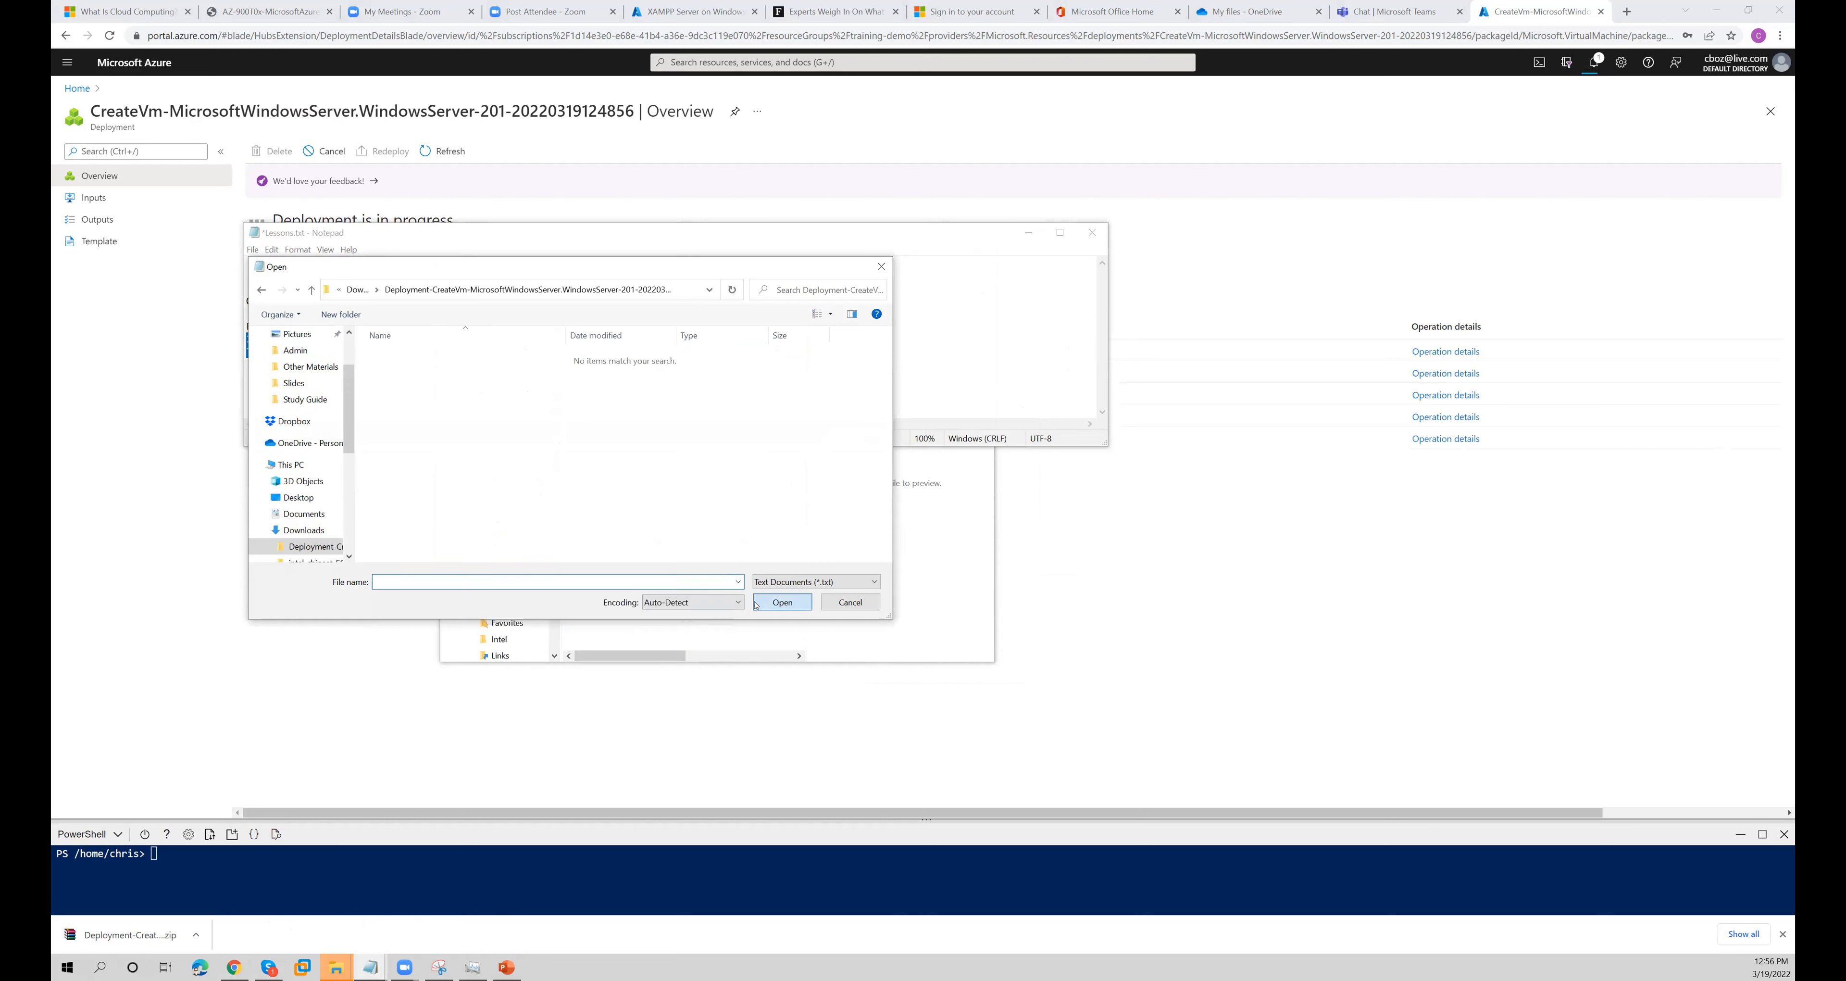
{"action": "right_click", "coordinate": [618, 587]}
{"action": "left_click", "coordinate": [659, 633]}
{"action": "left_click", "coordinate": [783, 606]}
{"action": "left_click", "coordinate": [651, 581]}
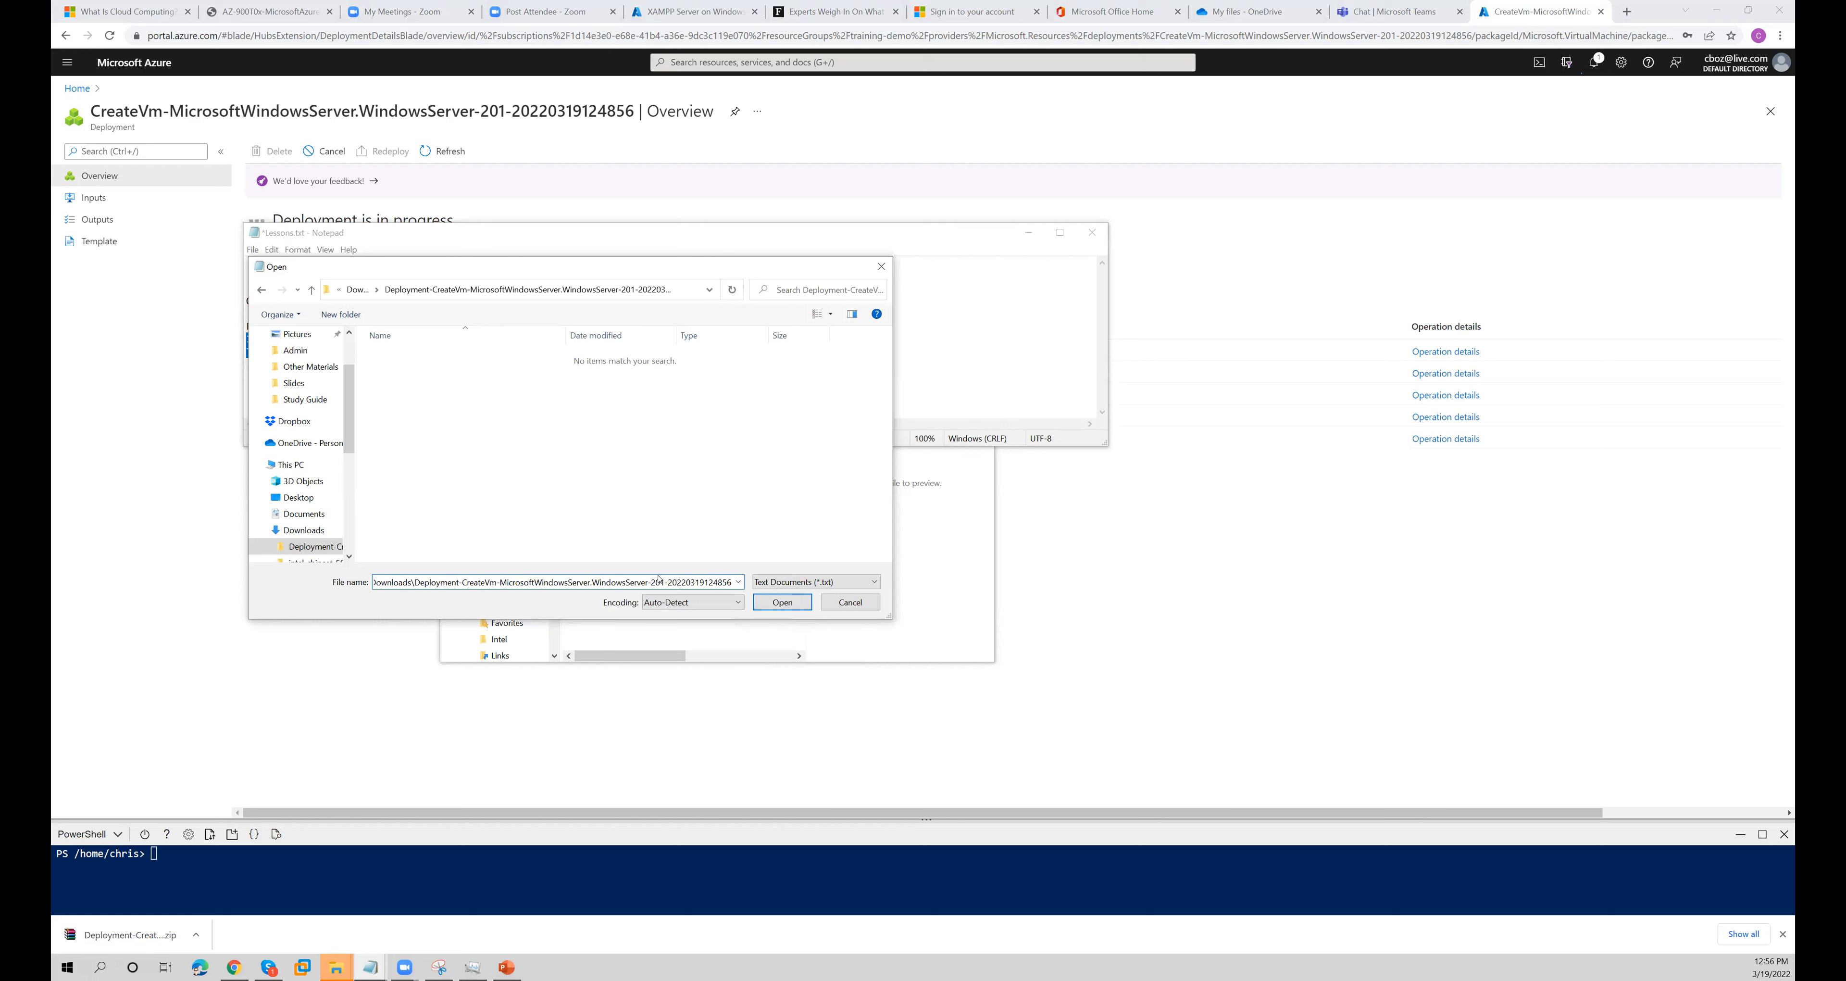
{"action": "type", "text": "\\*.*"}
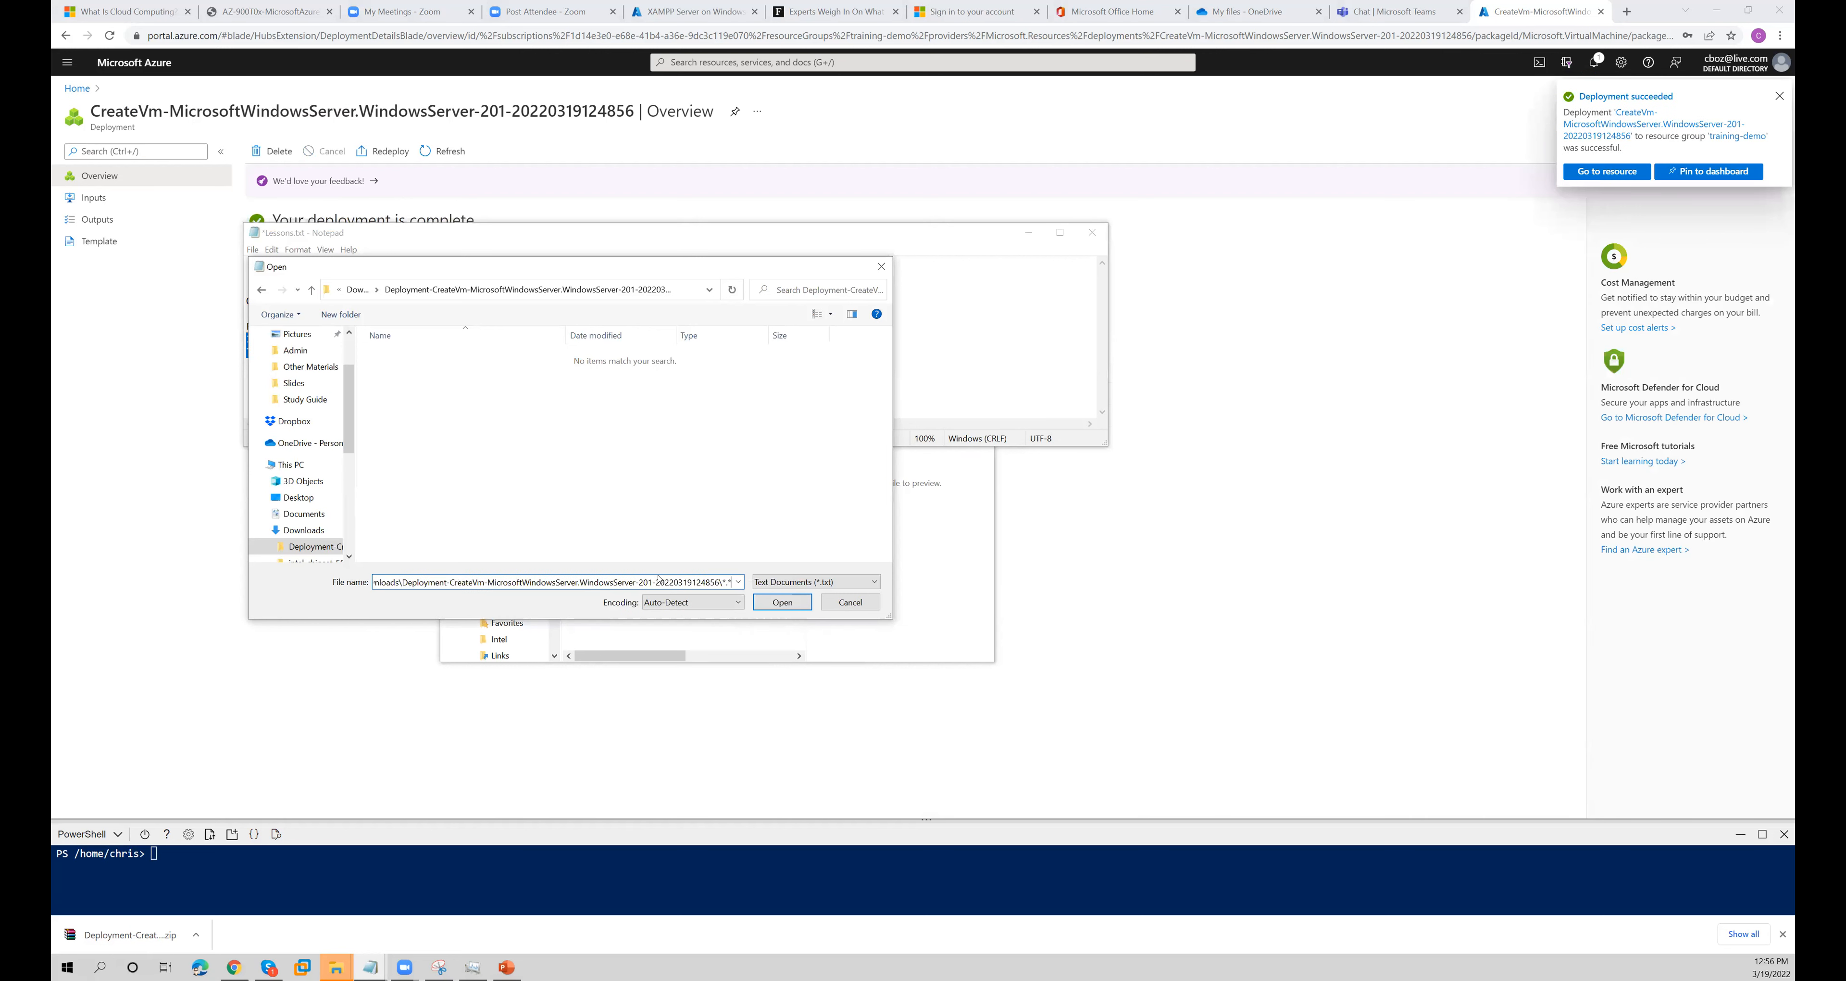
{"action": "key", "text": "Return"}
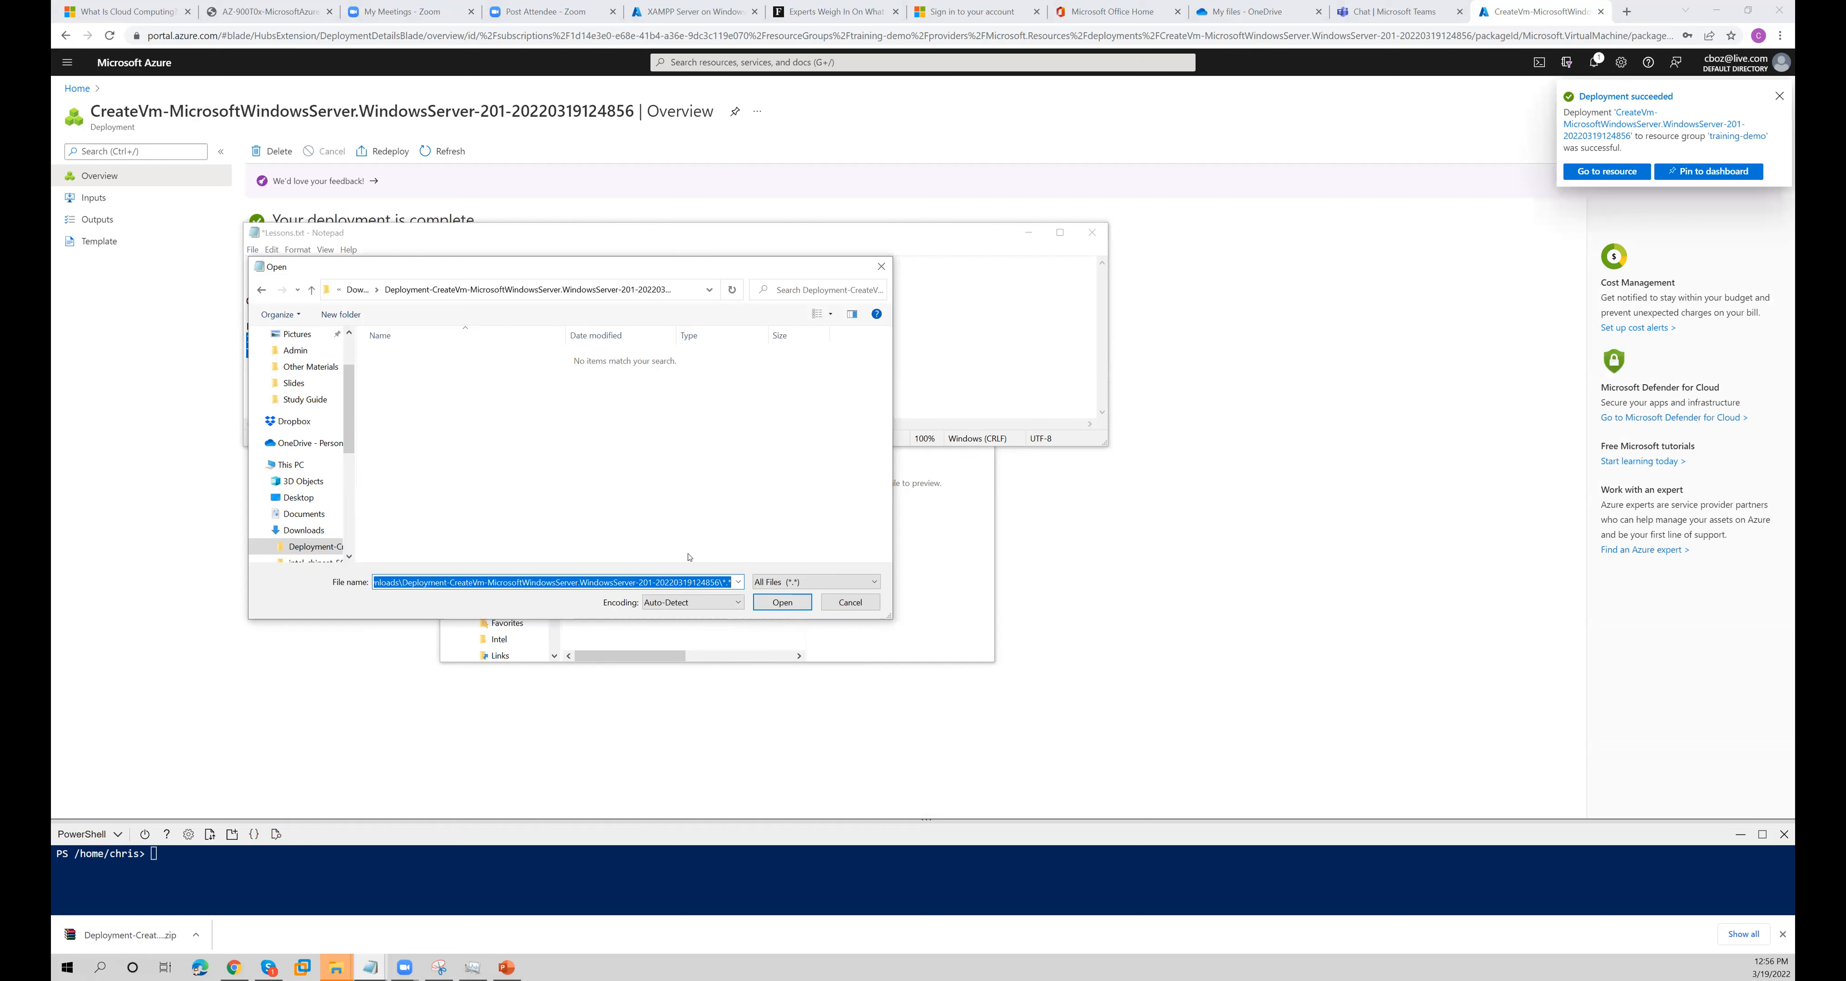
{"action": "left_click", "coordinate": [846, 601]}
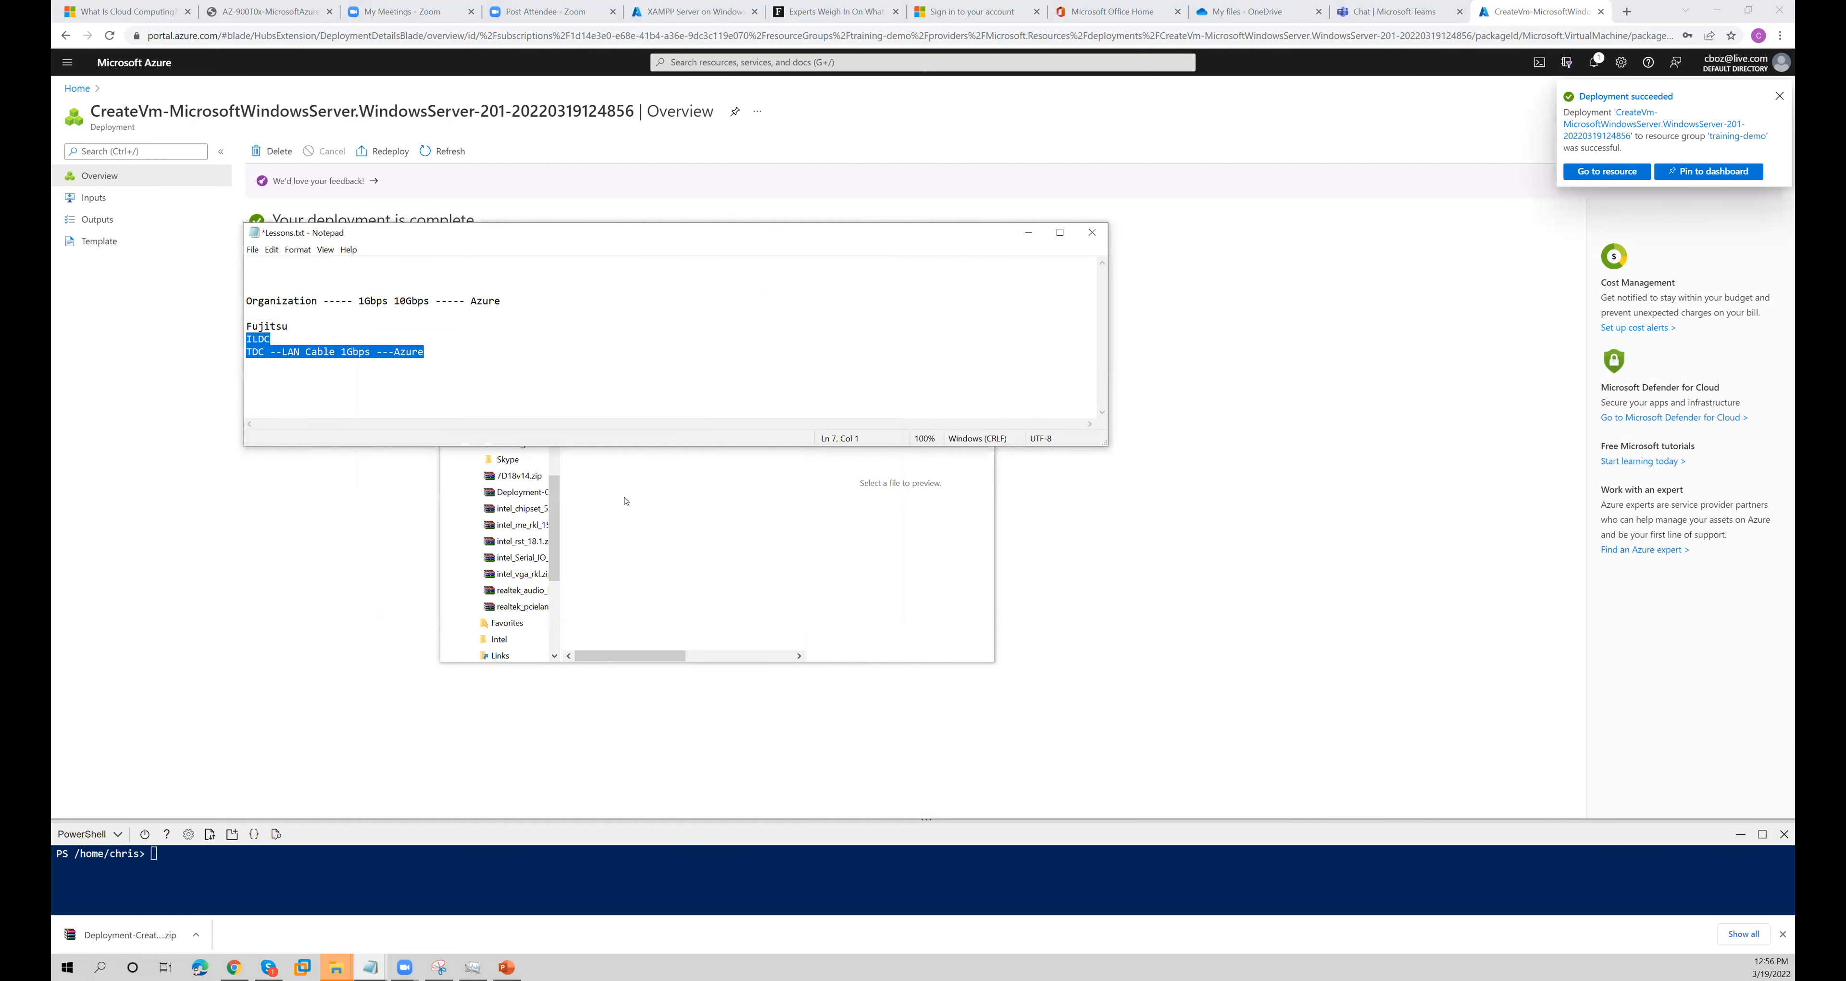
- Open deployment.json from the extracted deployment folder in Notepad
{"action": "left_click", "coordinate": [616, 334]}
{"action": "right_click", "coordinate": [625, 334]}
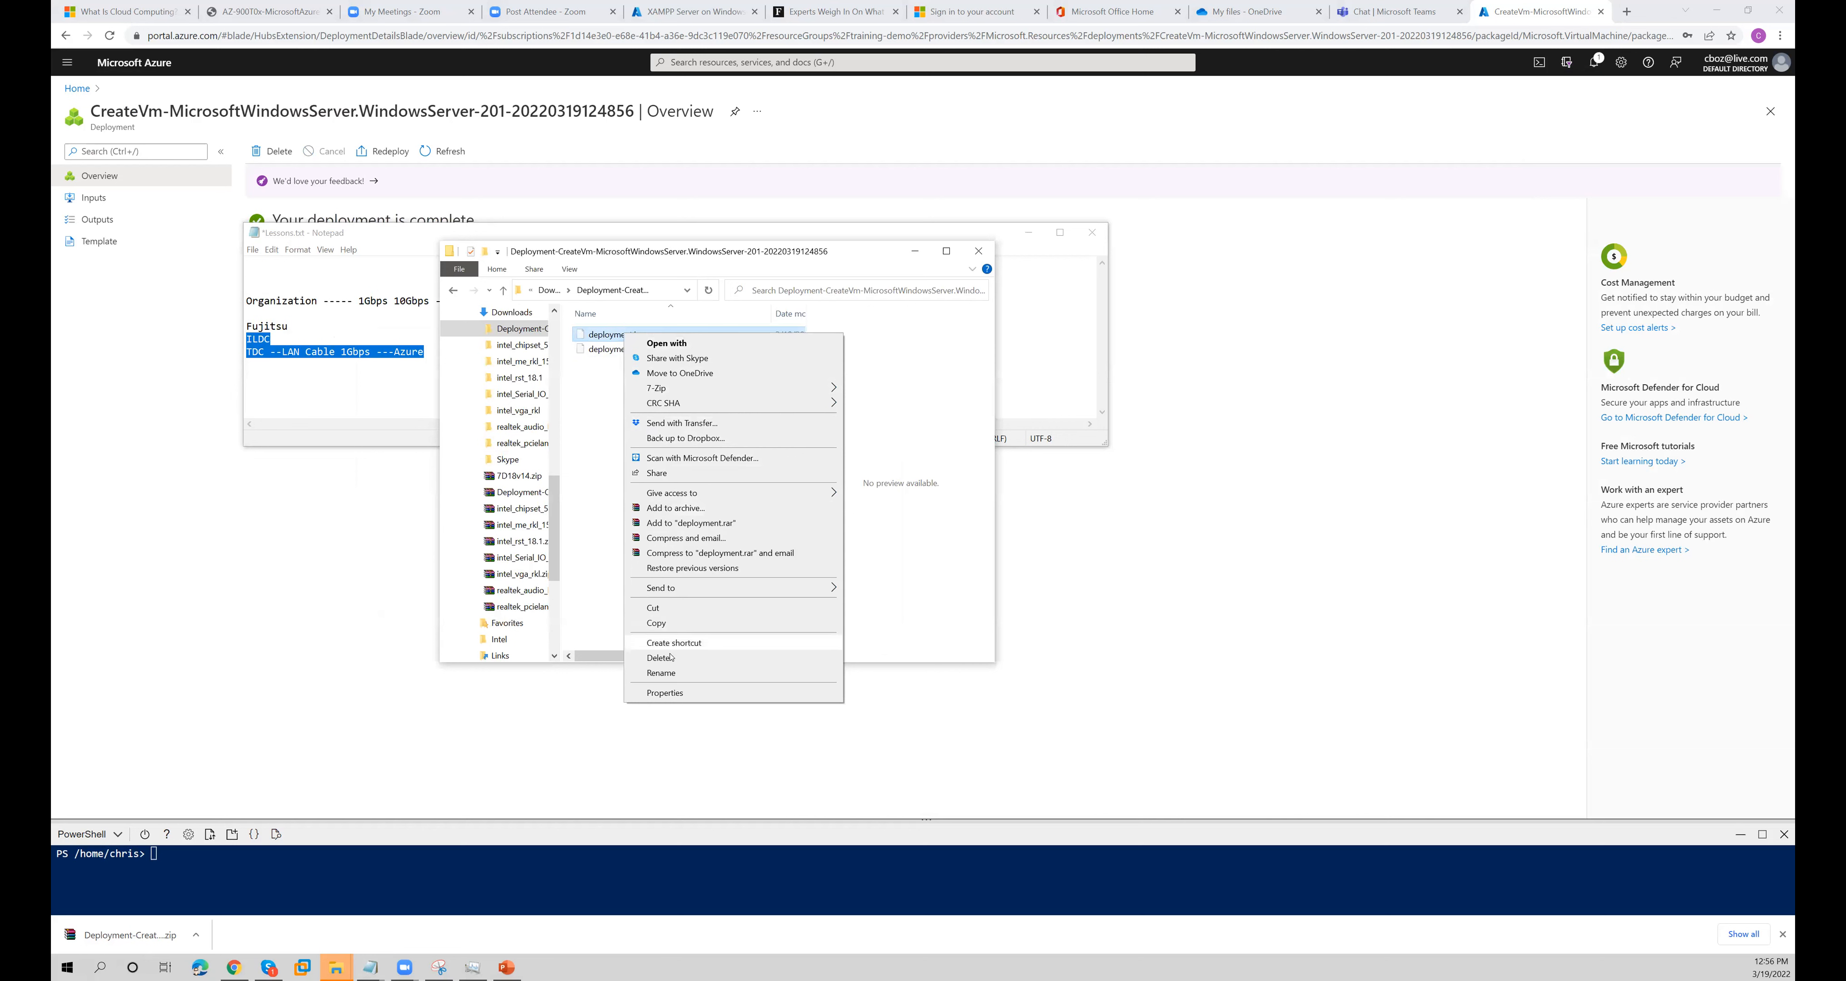
{"action": "left_click", "coordinate": [591, 569]}
{"action": "left_click", "coordinate": [637, 335]}
{"action": "double_click", "coordinate": [637, 335]}
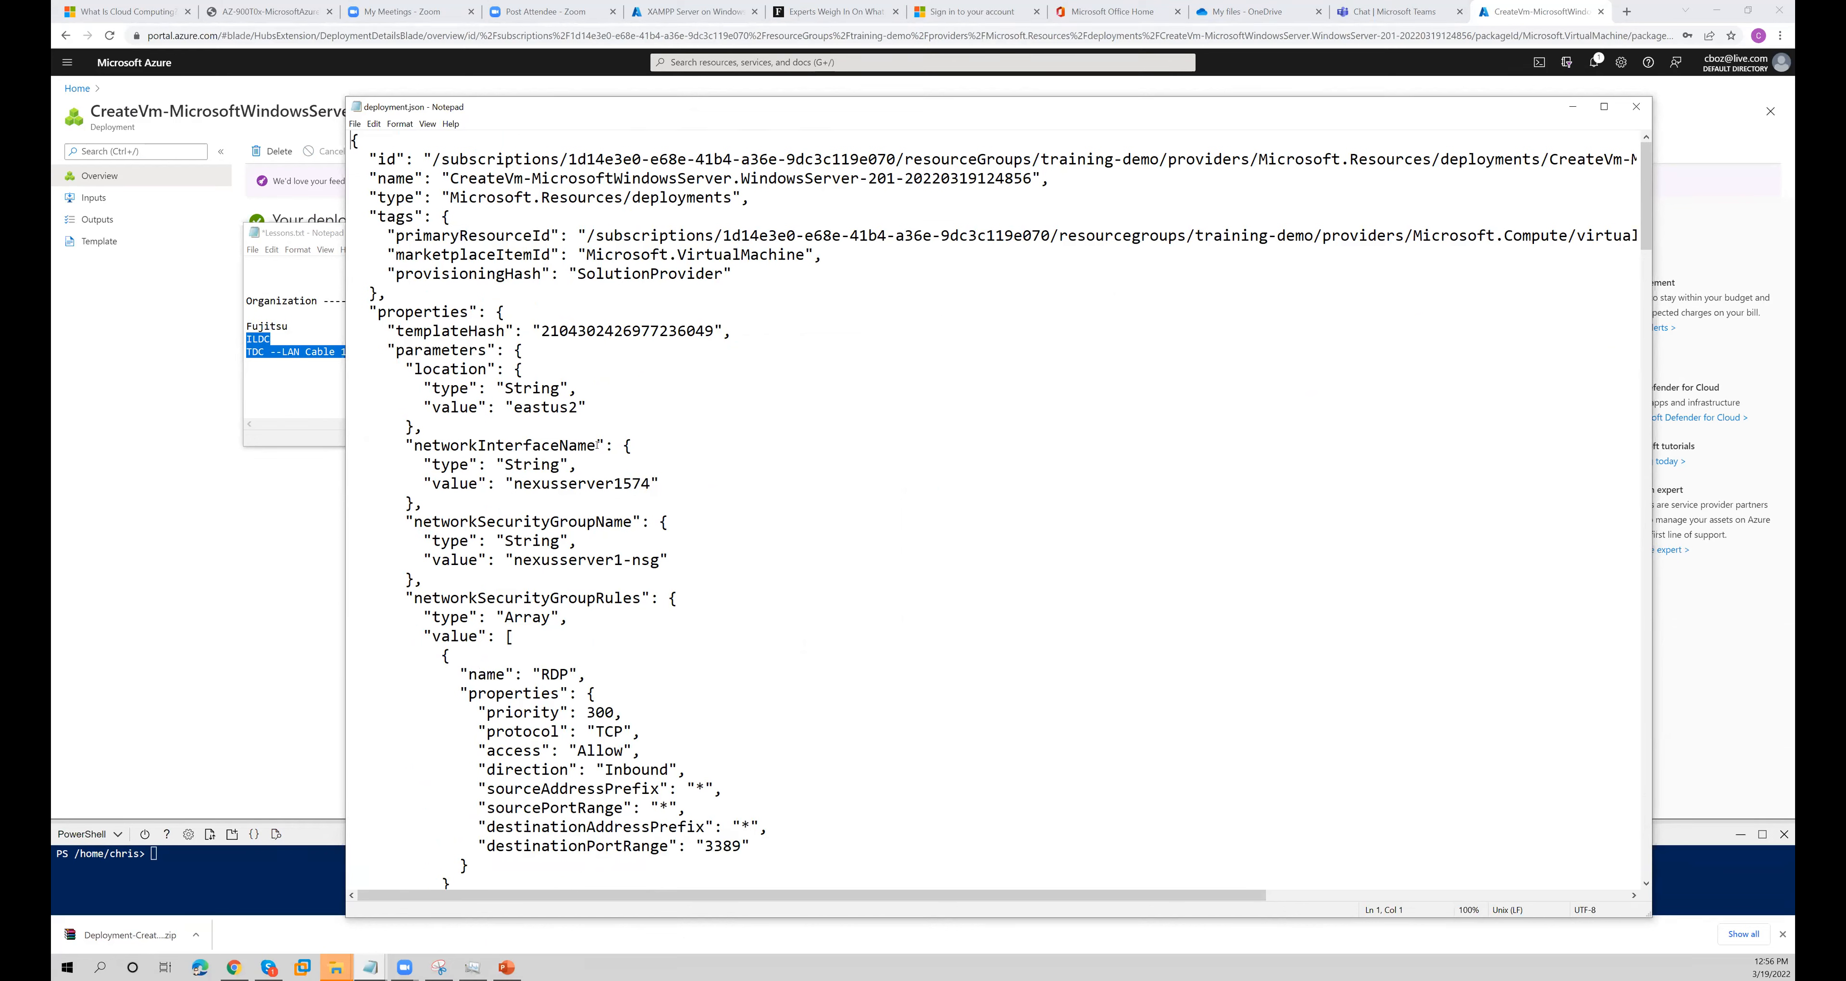
- Examine the network interface name and the RDP network security group rule with its destination port in deployment.json
{"action": "left_click_drag", "start_coordinate": [596, 445], "coordinate": [414, 446]}
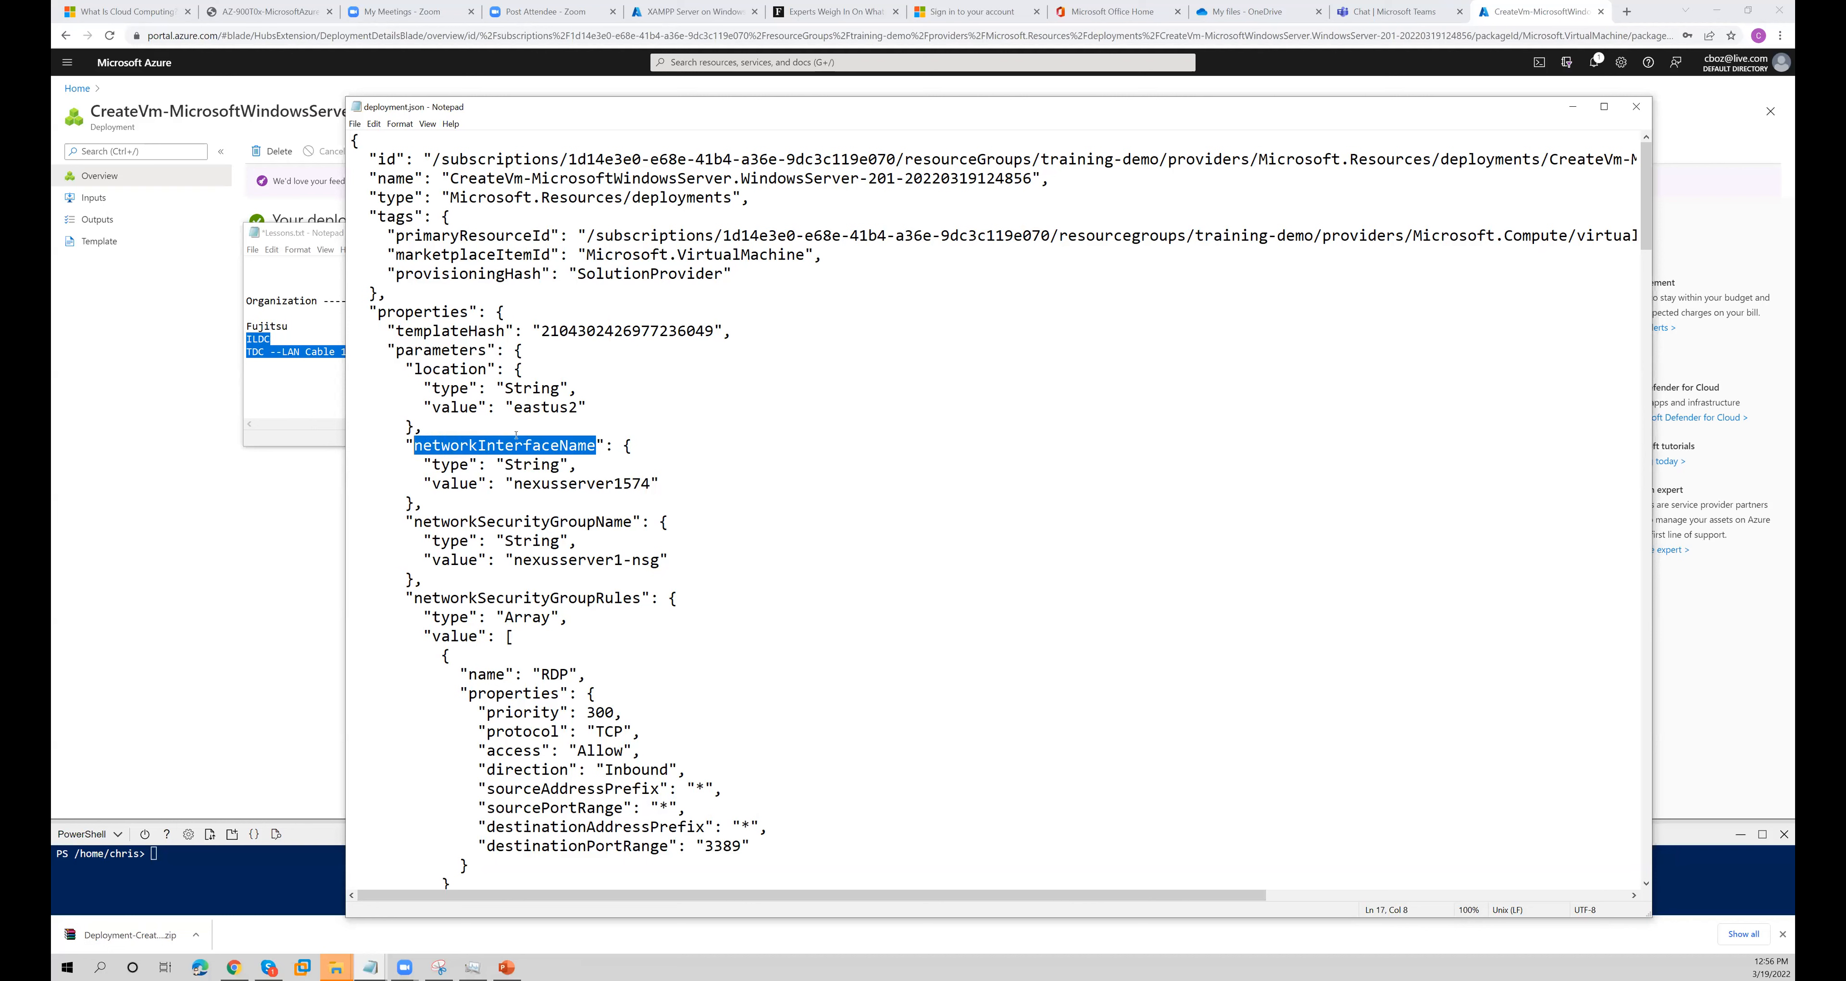
{"action": "left_click_drag", "start_coordinate": [515, 484], "coordinate": [652, 484]}
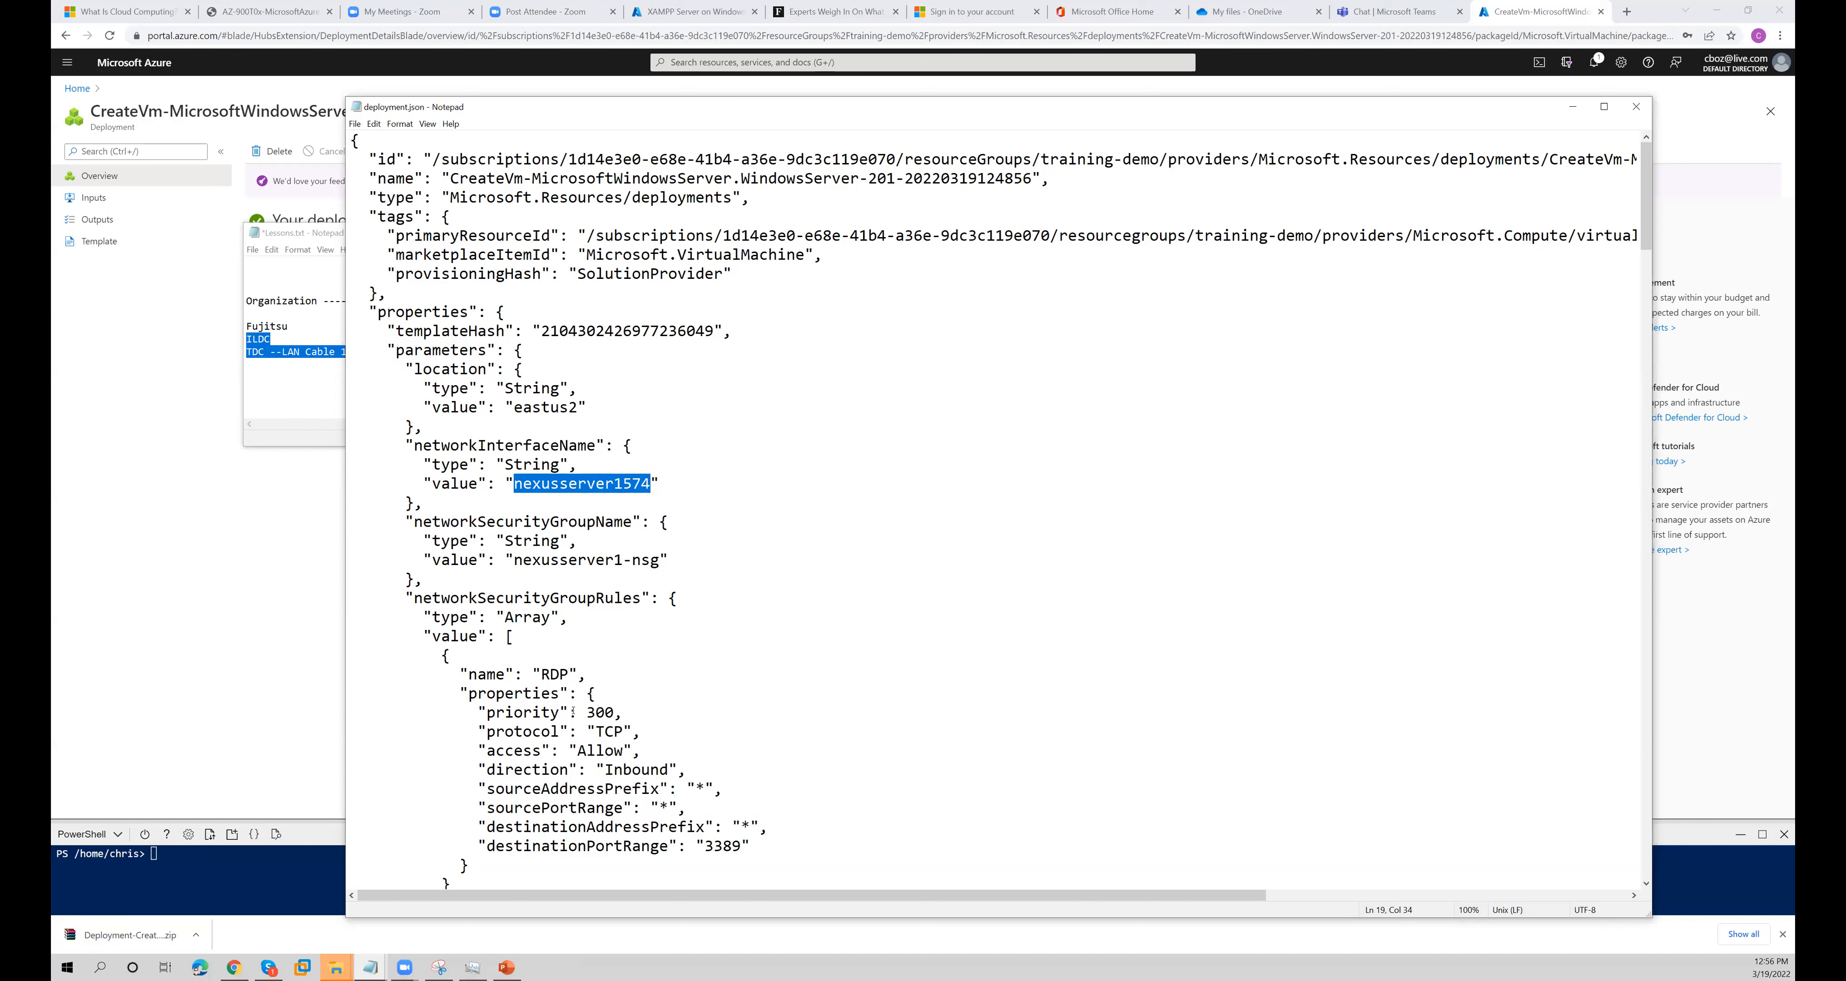
{"action": "scroll", "coordinate": [572, 694], "scroll_direction": "down", "scroll_amount": 2}
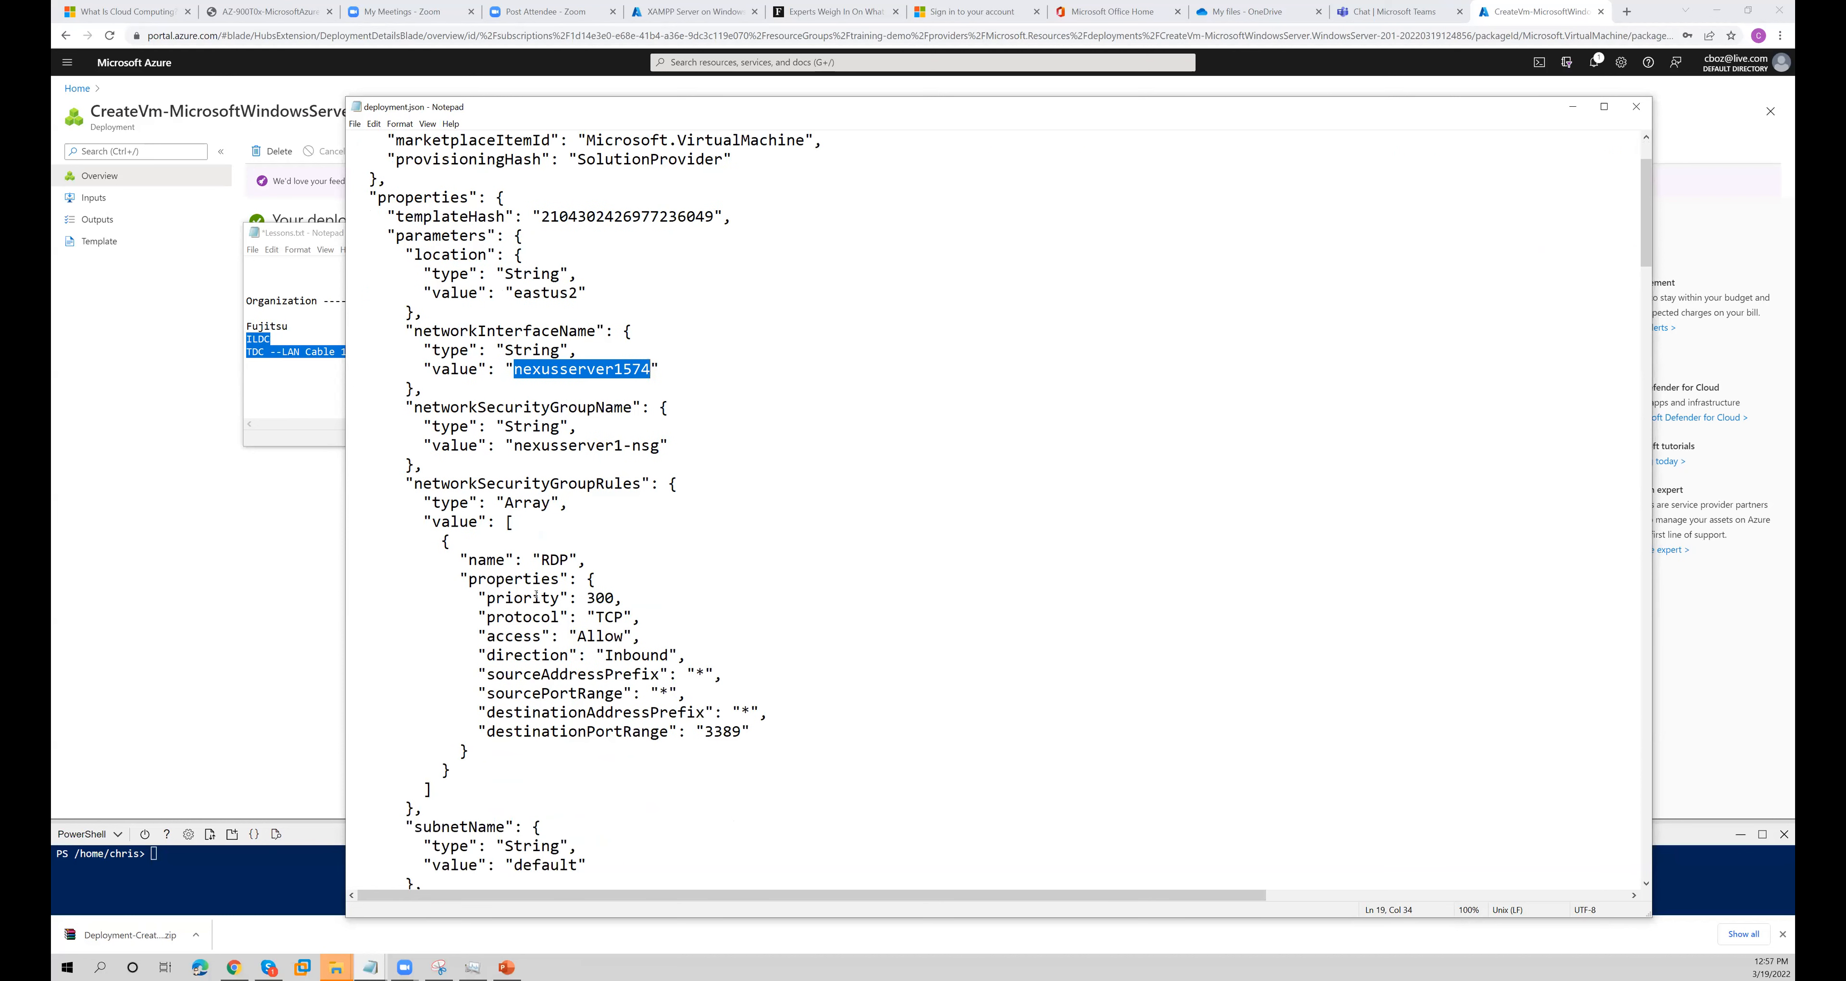
{"action": "left_click_drag", "start_coordinate": [539, 559], "coordinate": [560, 559]}
{"action": "left_click_drag", "start_coordinate": [450, 483], "coordinate": [624, 488]}
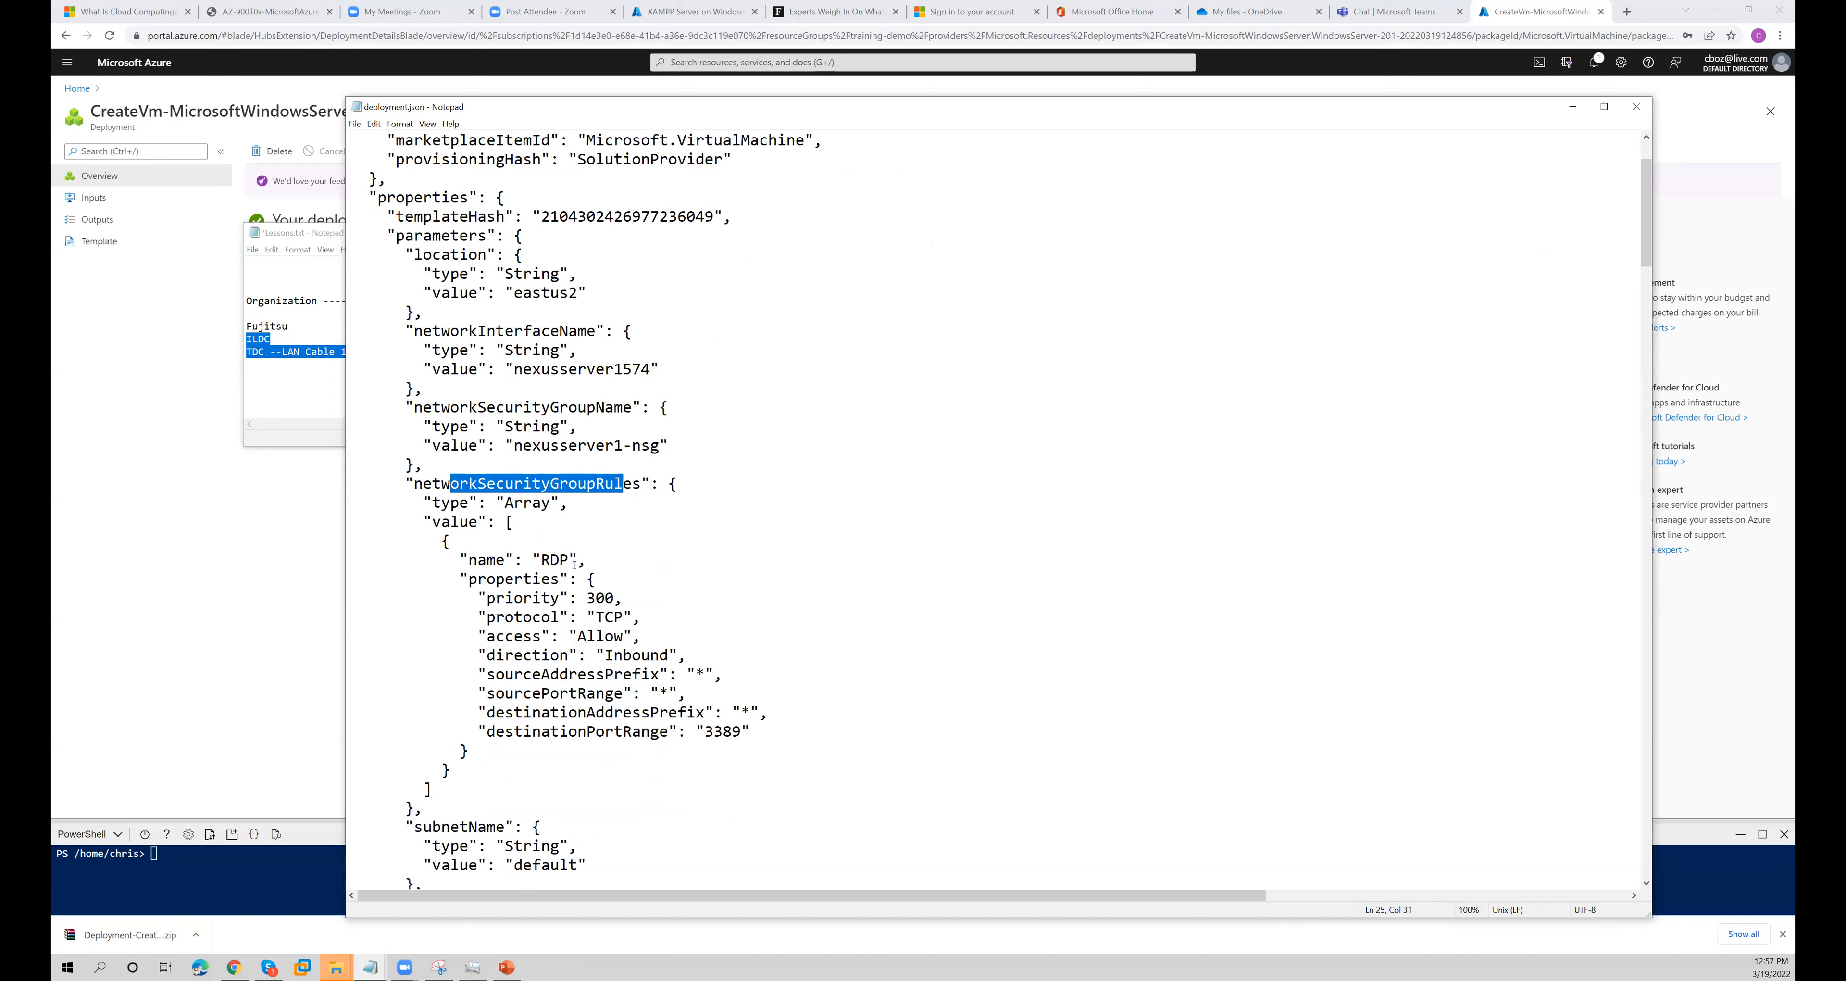
{"action": "left_click_drag", "start_coordinate": [572, 560], "coordinate": [551, 560]}
{"action": "left_click_drag", "start_coordinate": [741, 732], "coordinate": [706, 732]}
- Review the virtual machine parameters and the auto-shutdown time in deployment.json
{"action": "scroll", "coordinate": [538, 618], "scroll_direction": "down", "scroll_amount": 15}
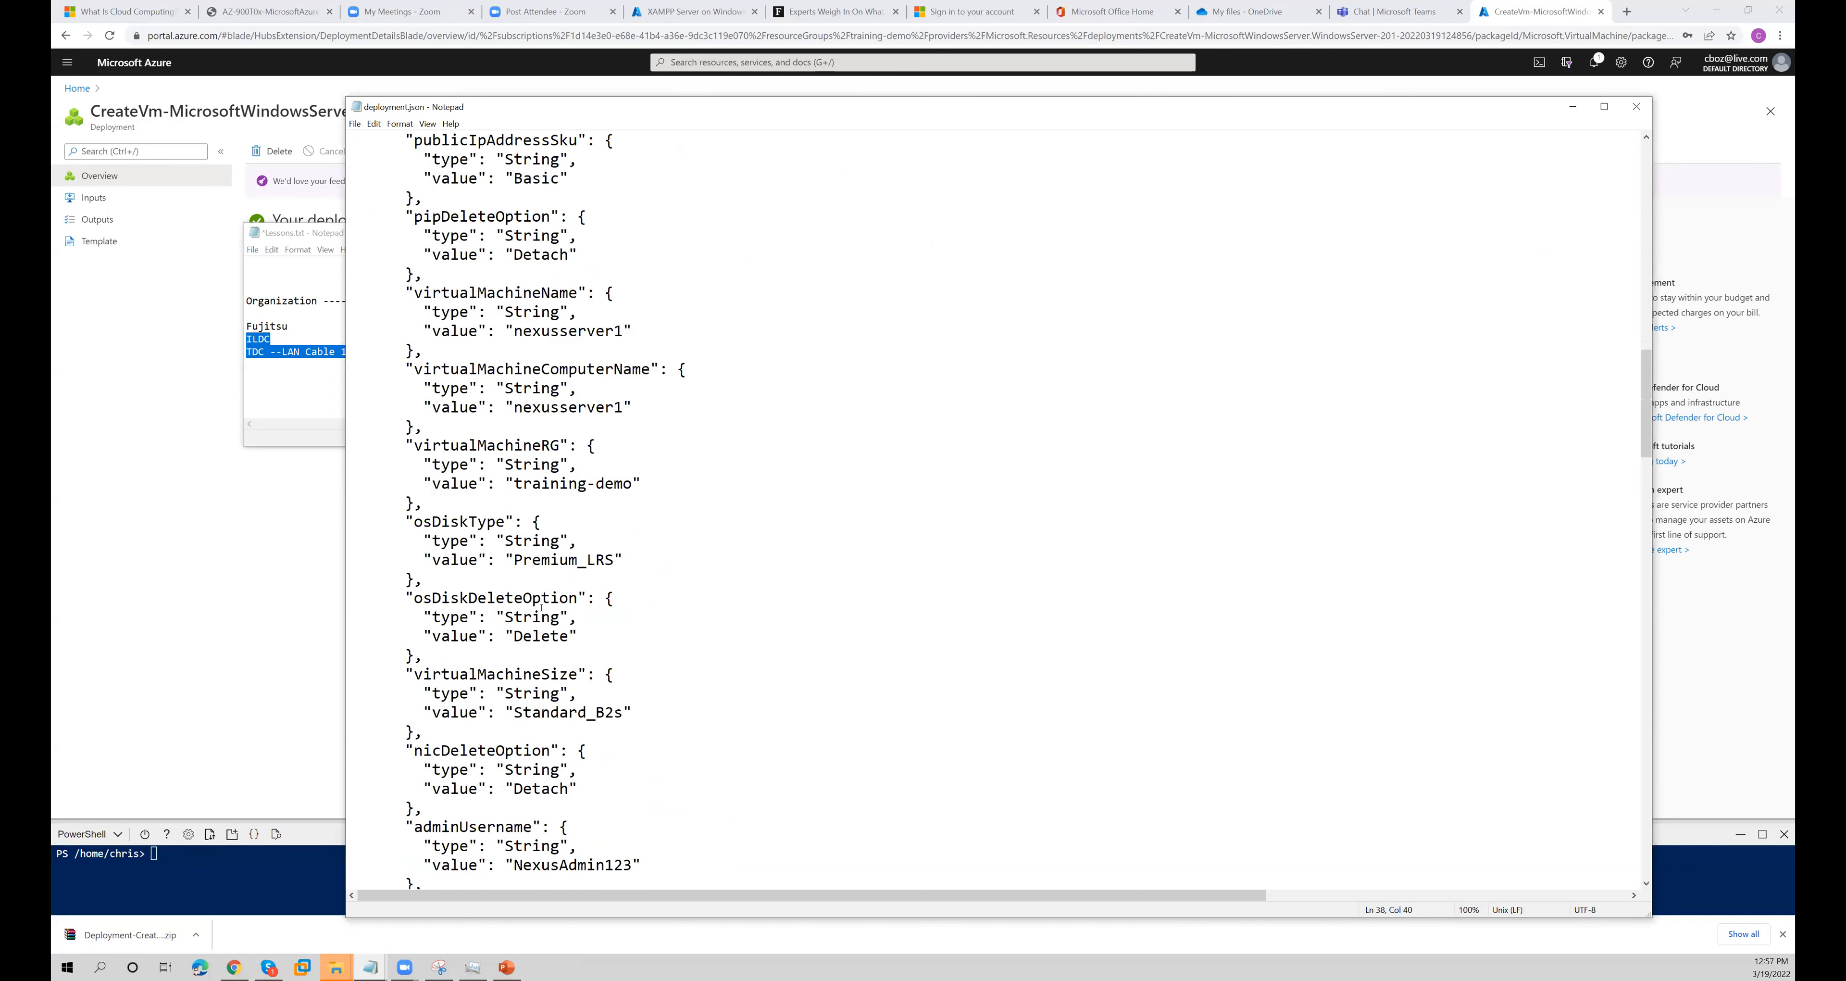
{"action": "scroll", "coordinate": [541, 607], "scroll_direction": "down", "scroll_amount": 20}
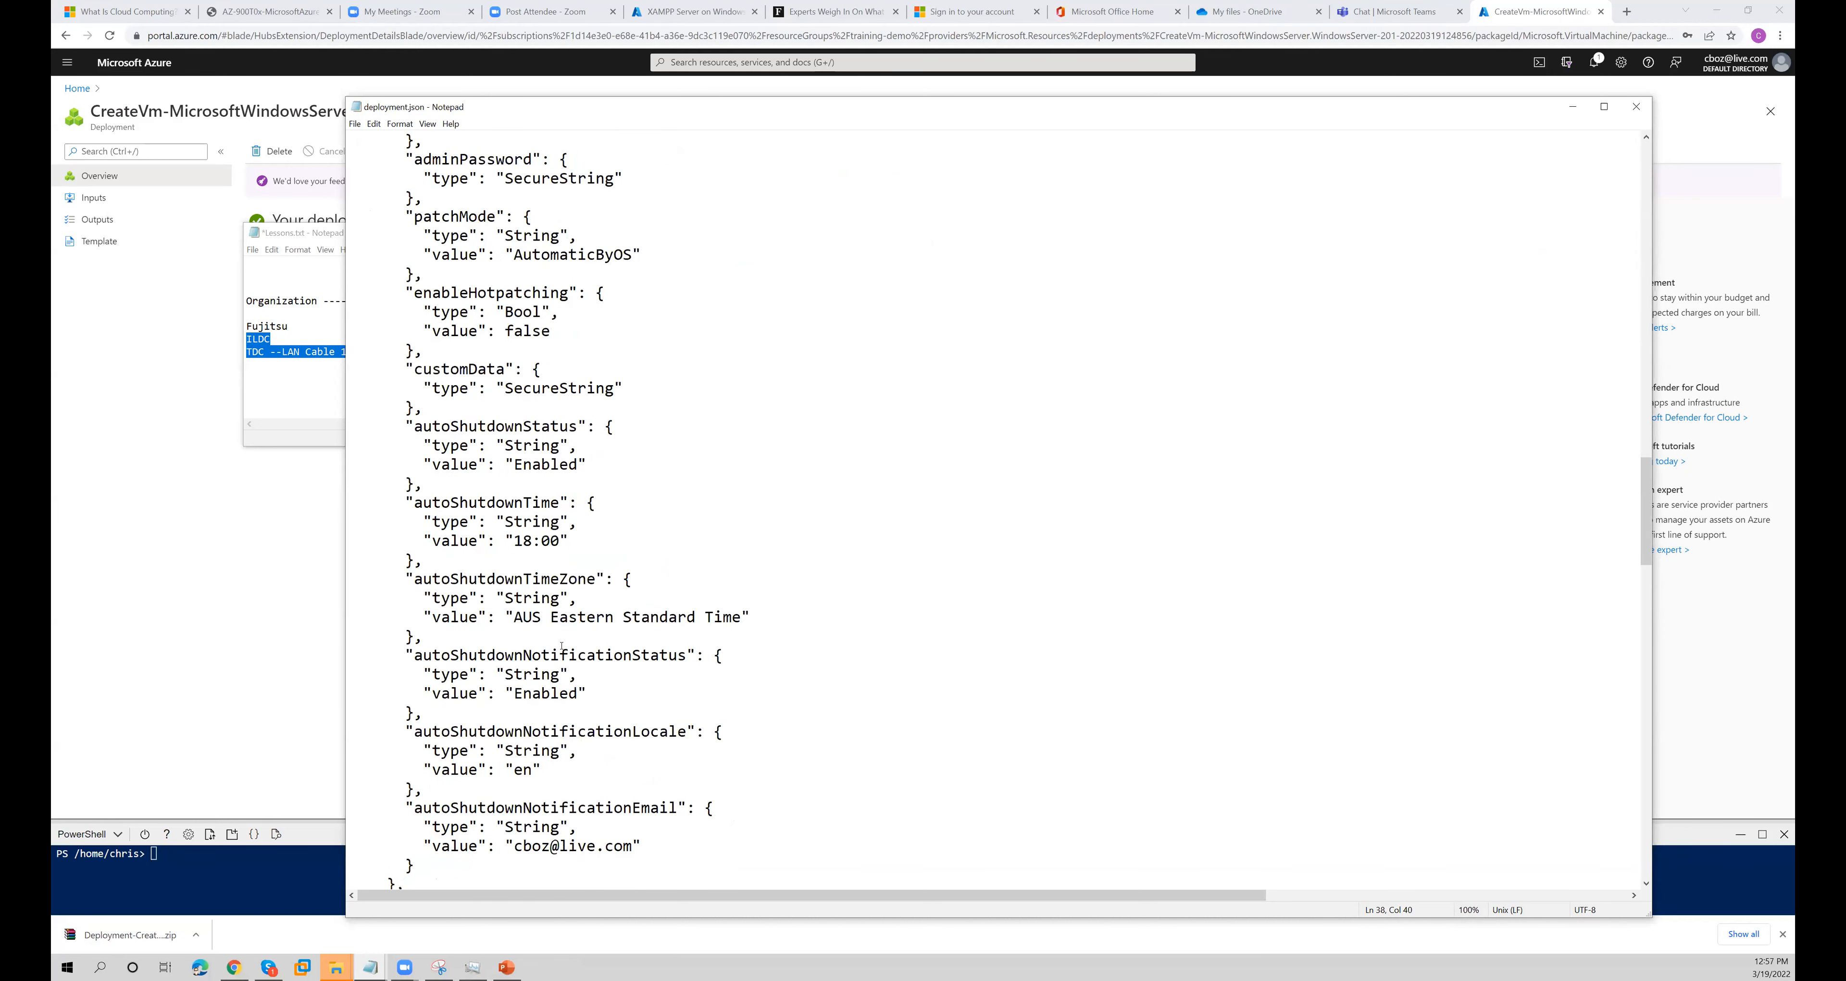
{"action": "scroll", "coordinate": [485, 460], "scroll_direction": "up", "scroll_amount": 4}
{"action": "left_click_drag", "start_coordinate": [414, 330], "coordinate": [559, 330]}
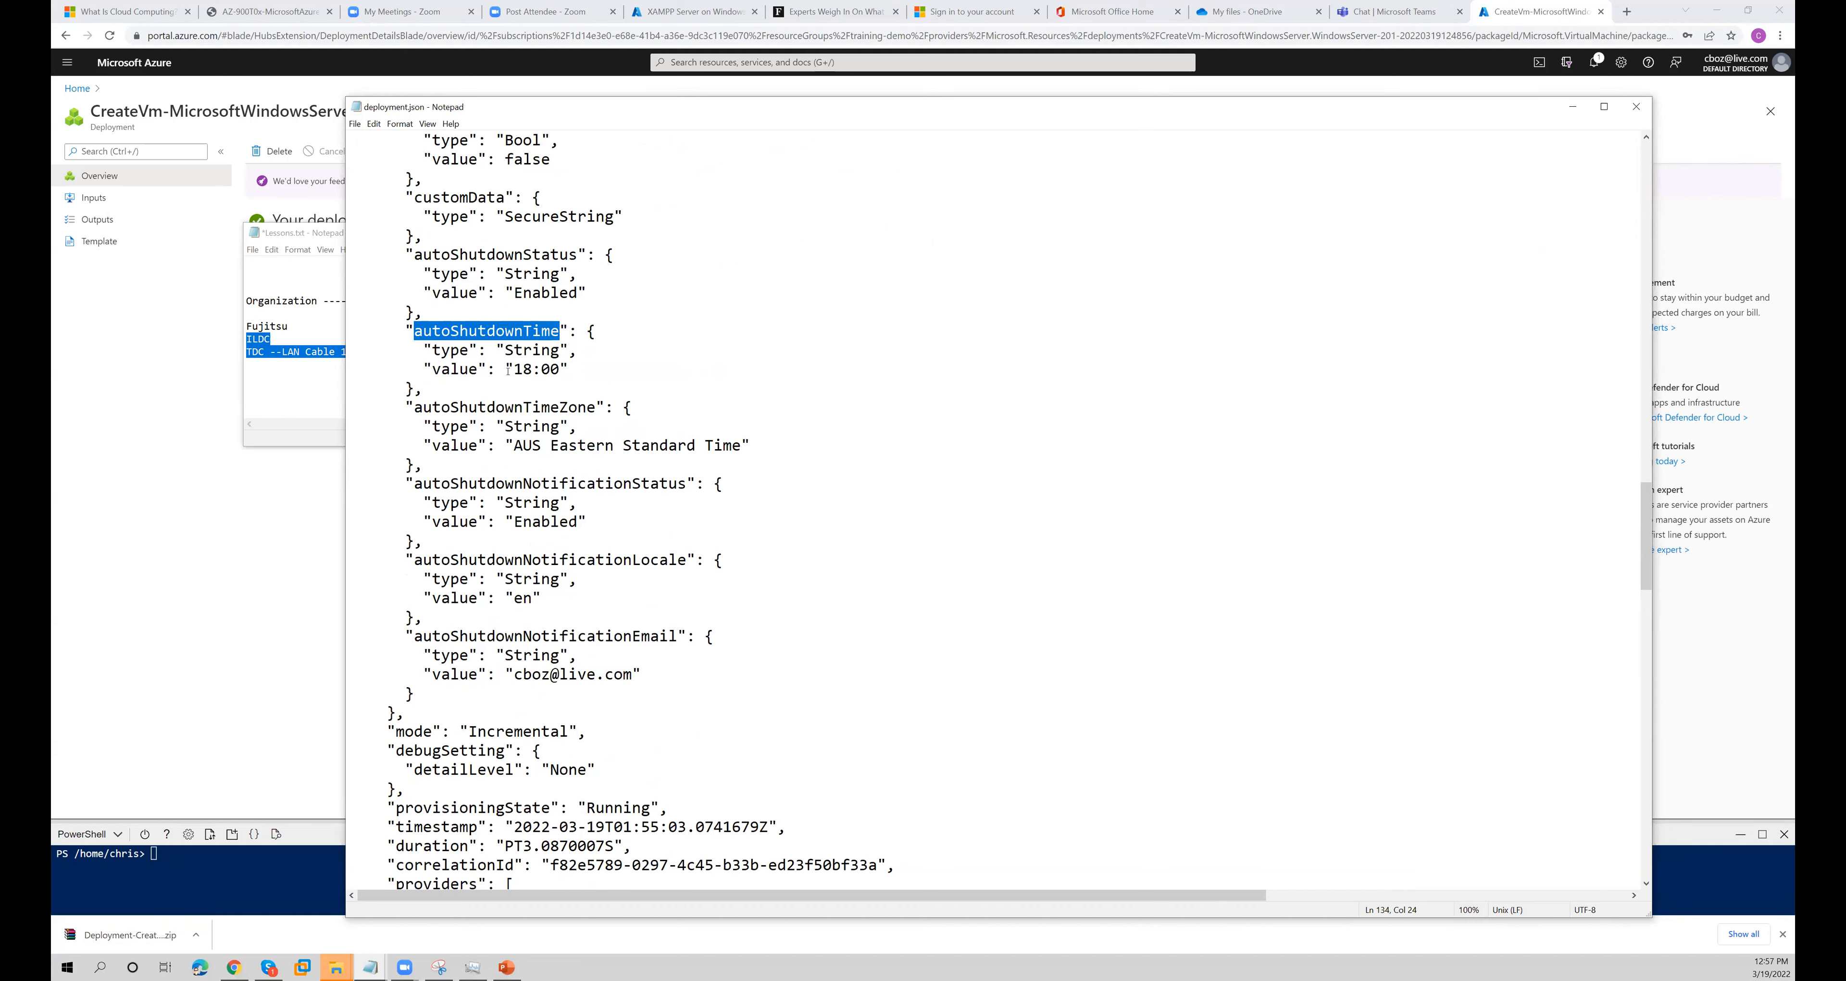
{"action": "left_click_drag", "start_coordinate": [514, 368], "coordinate": [561, 368]}
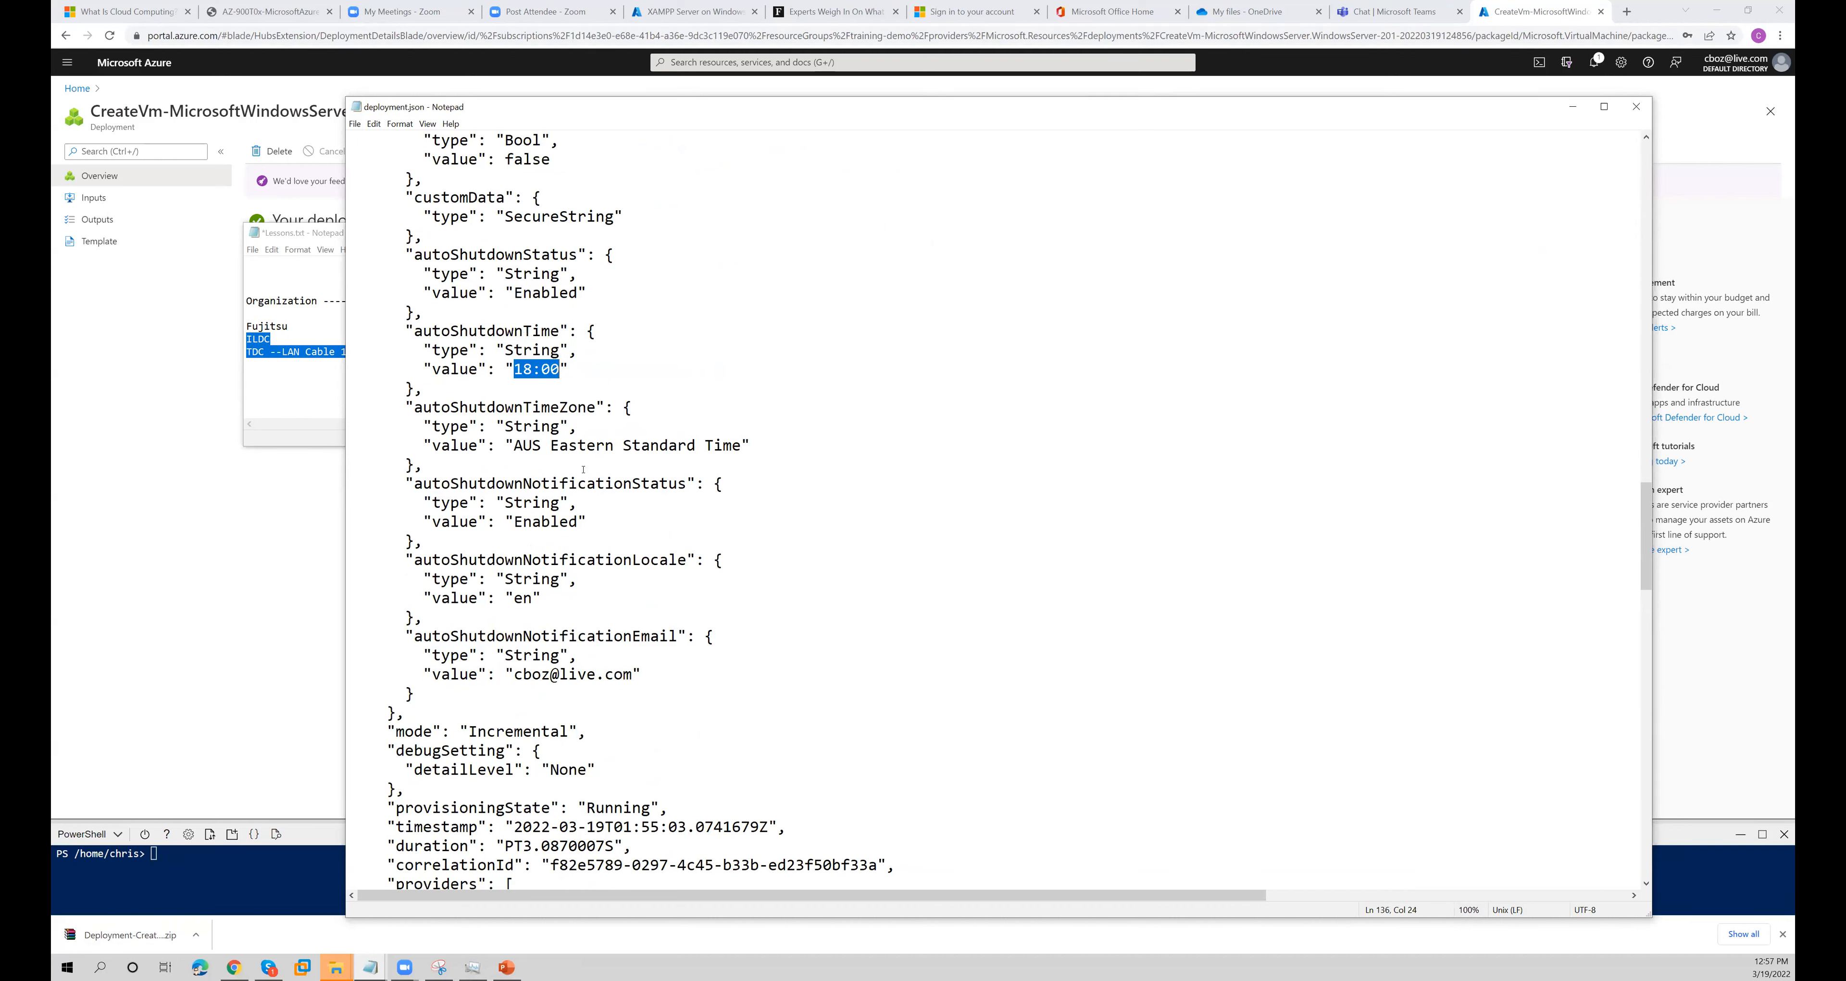
- Minimize both Notepad windows and open the resource page of the newly deployed virtual machine
{"action": "left_click", "coordinate": [1573, 106]}
{"action": "left_click", "coordinate": [1031, 233]}
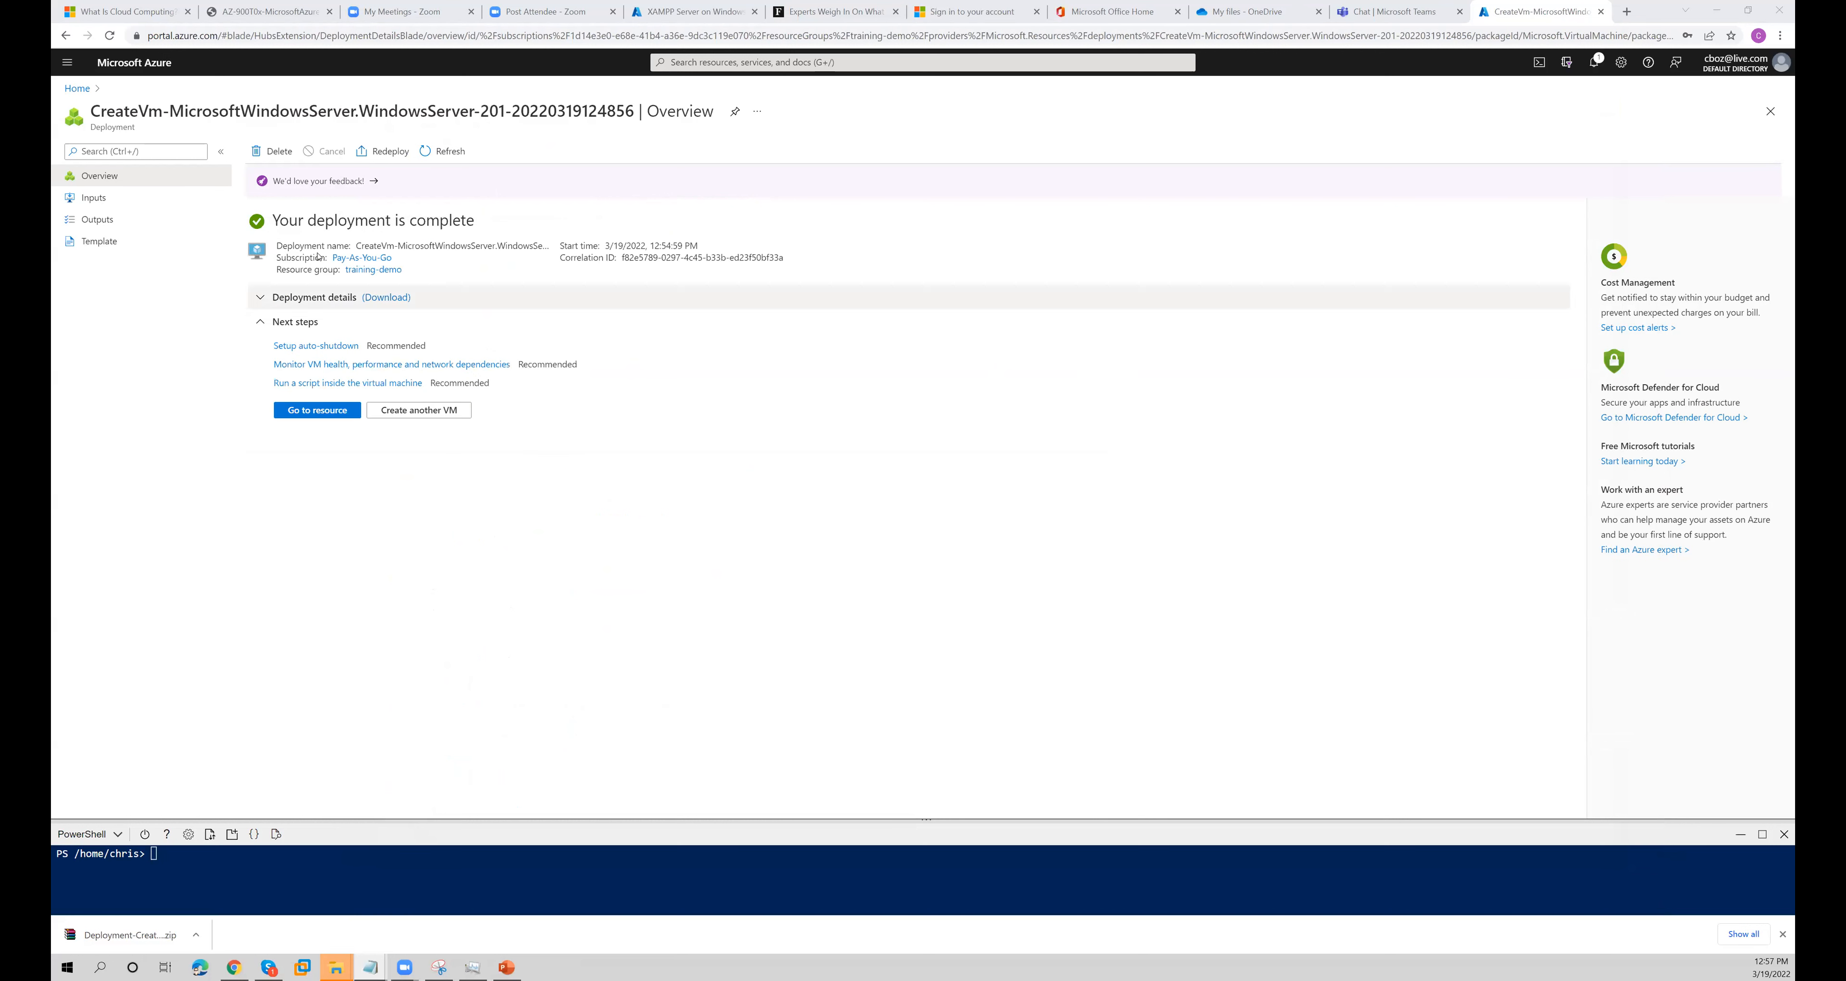
{"action": "left_click", "coordinate": [317, 410]}
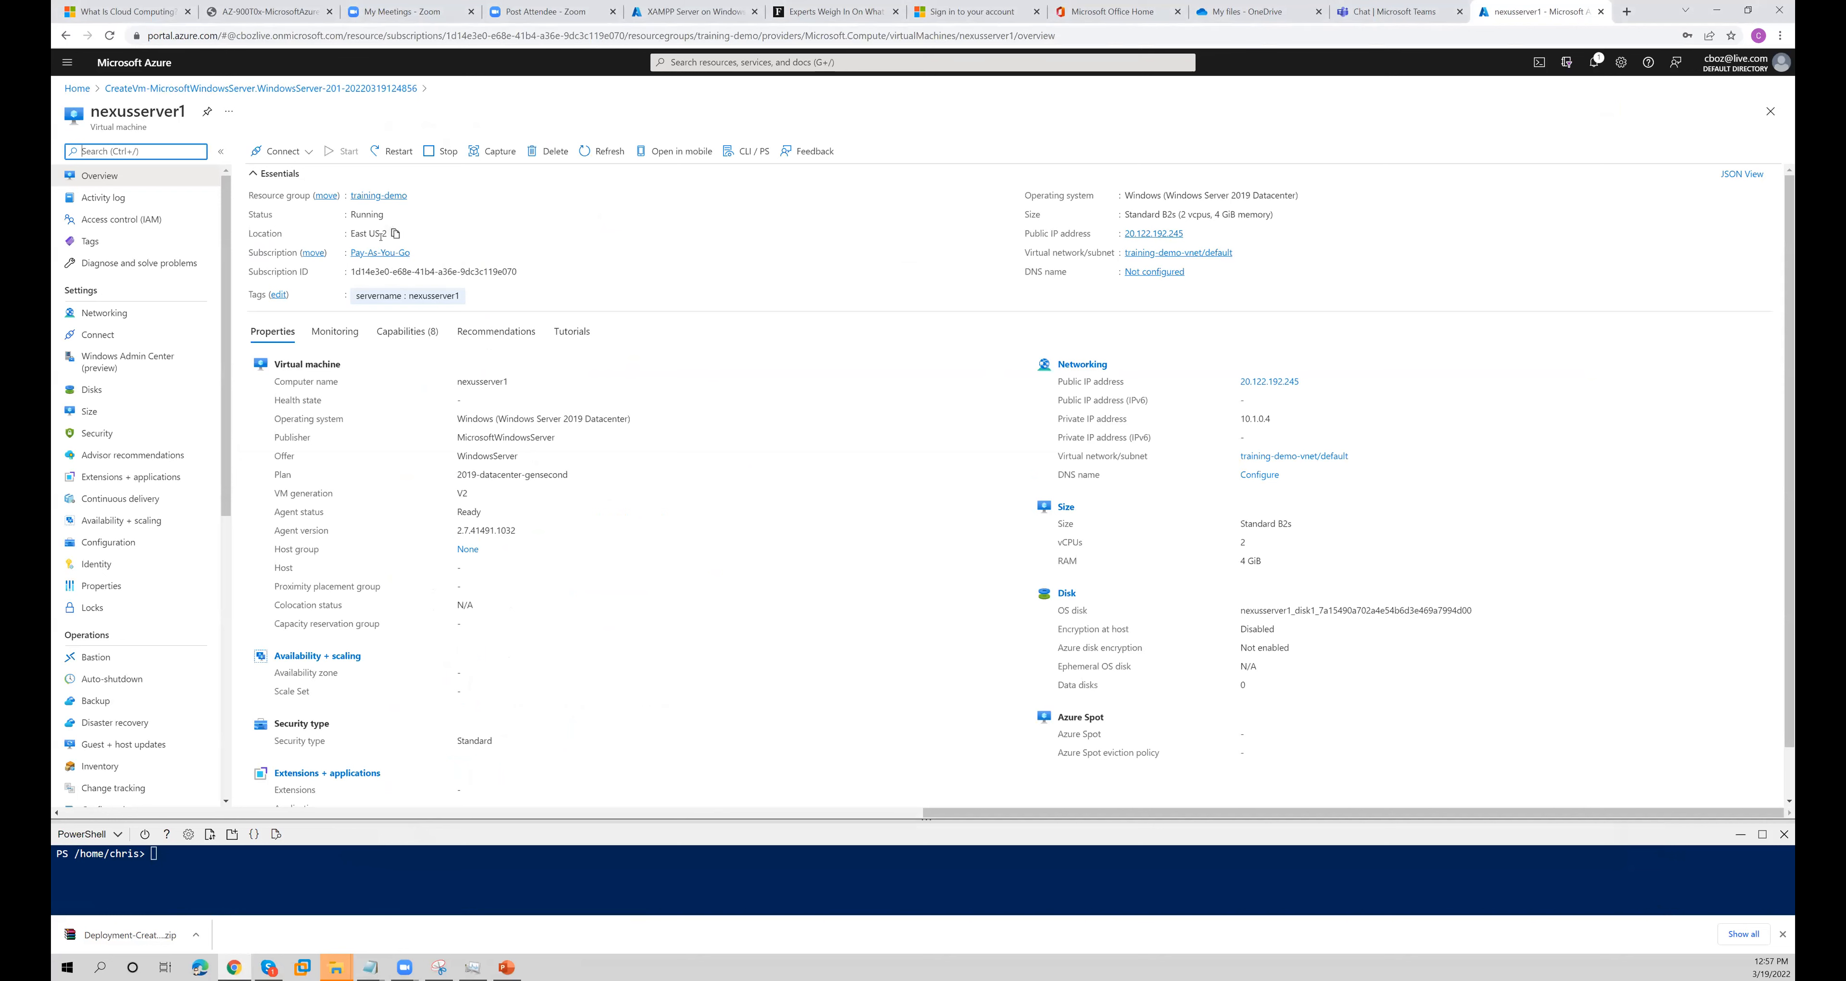
- List the subscriptions with Get-AzSubscription in Cloud Shell, compare the Pay-As-You-Go entry with the virtual machine's subscription ID, and enlarge the shell pane
{"action": "left_click_drag", "start_coordinate": [350, 271], "coordinate": [511, 272]}
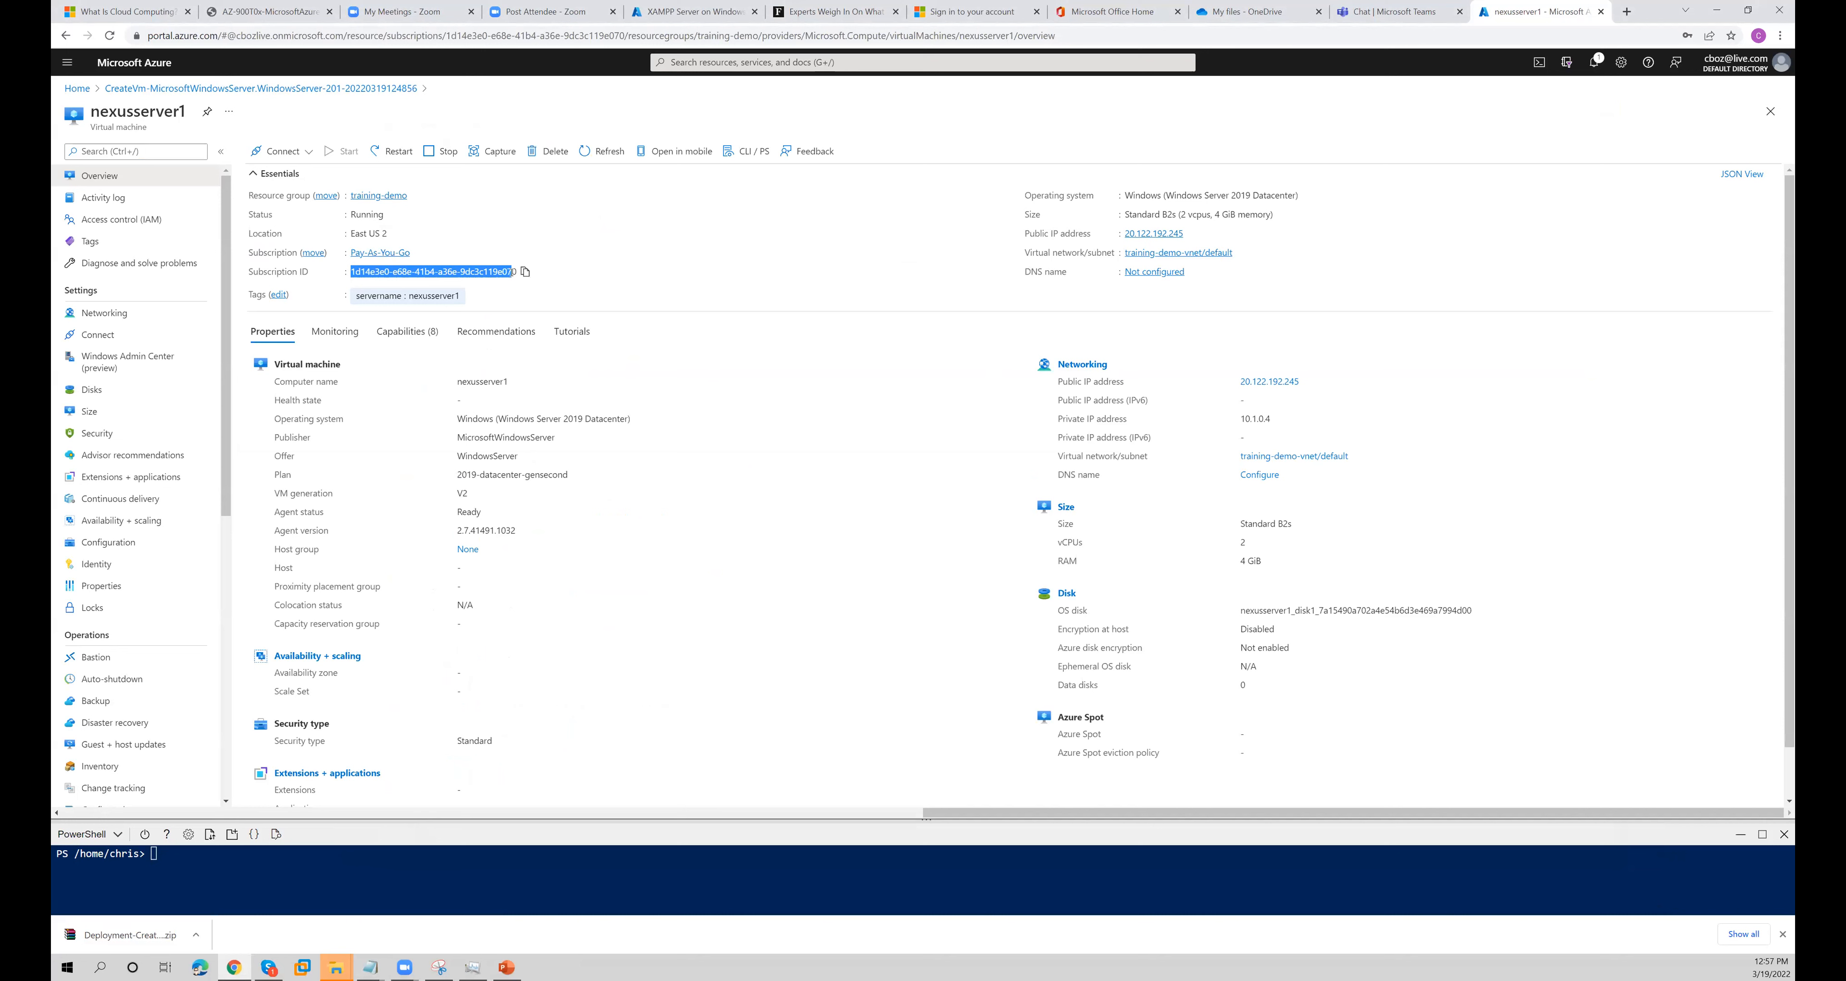
{"action": "left_click", "coordinate": [313, 861]}
{"action": "type", "text": "get-az"}
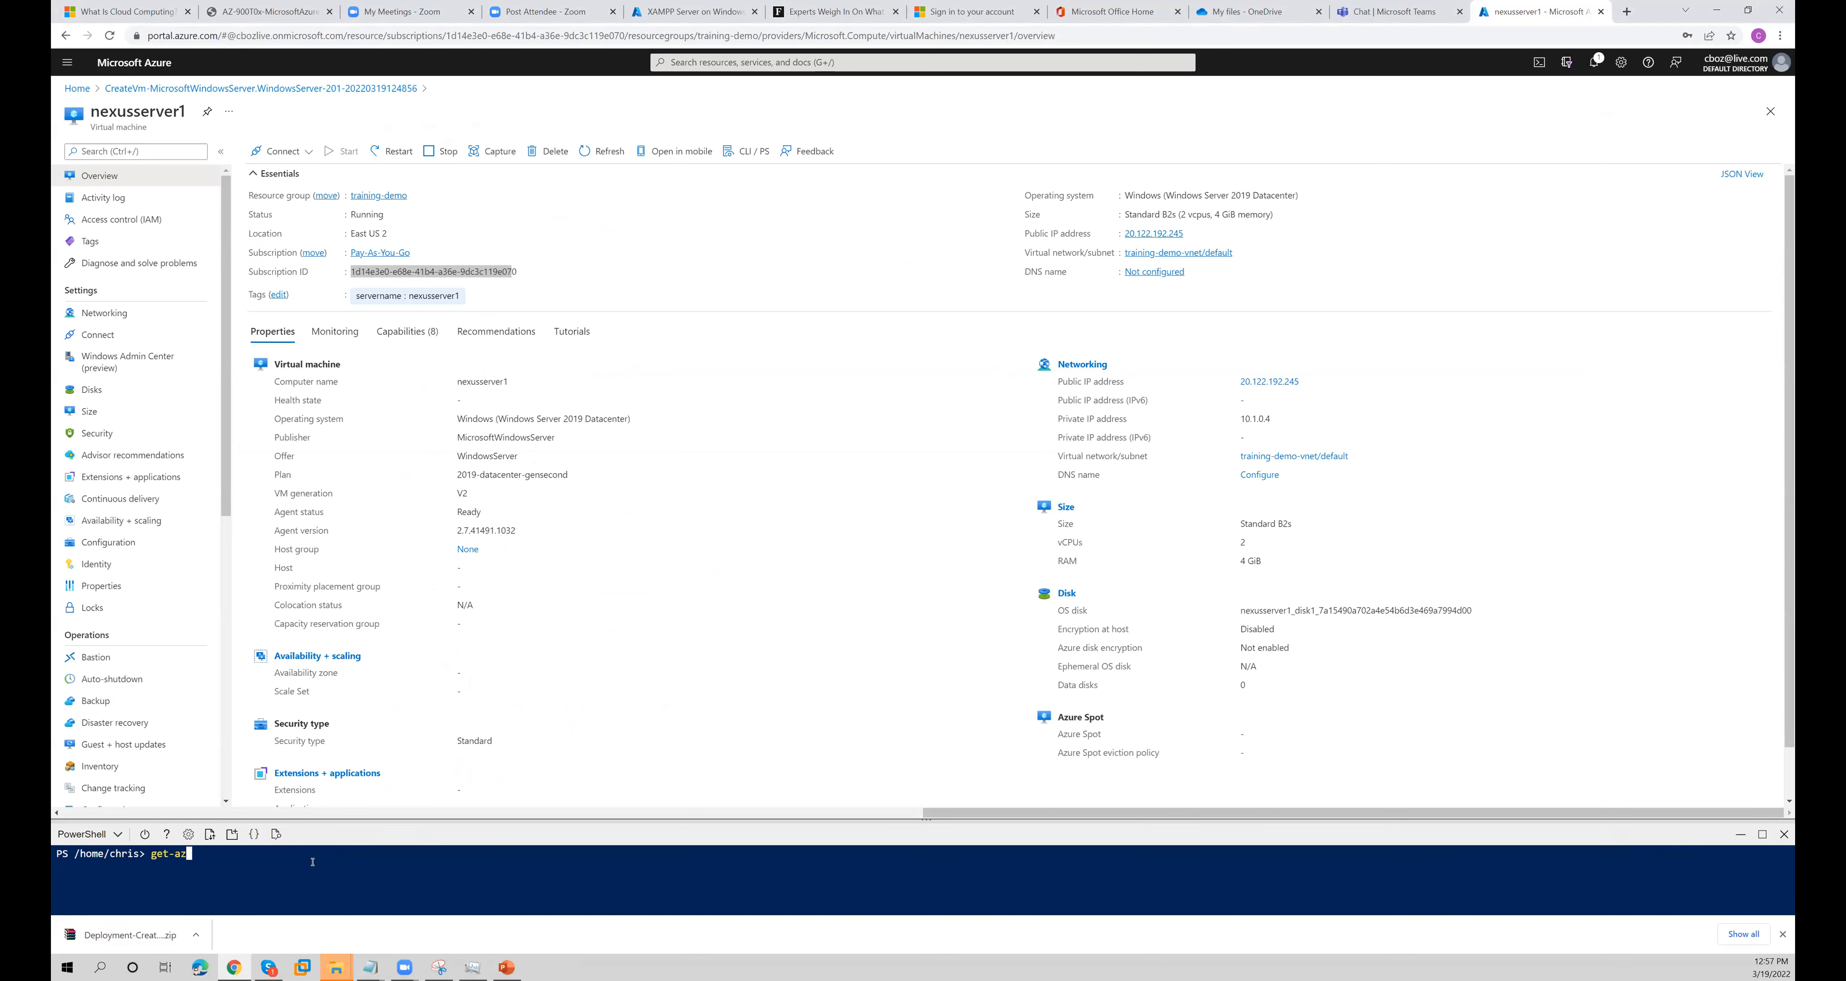
{"action": "type", "text": "su"}
{"action": "key", "text": "Tab"}
{"action": "key", "text": "Return"}
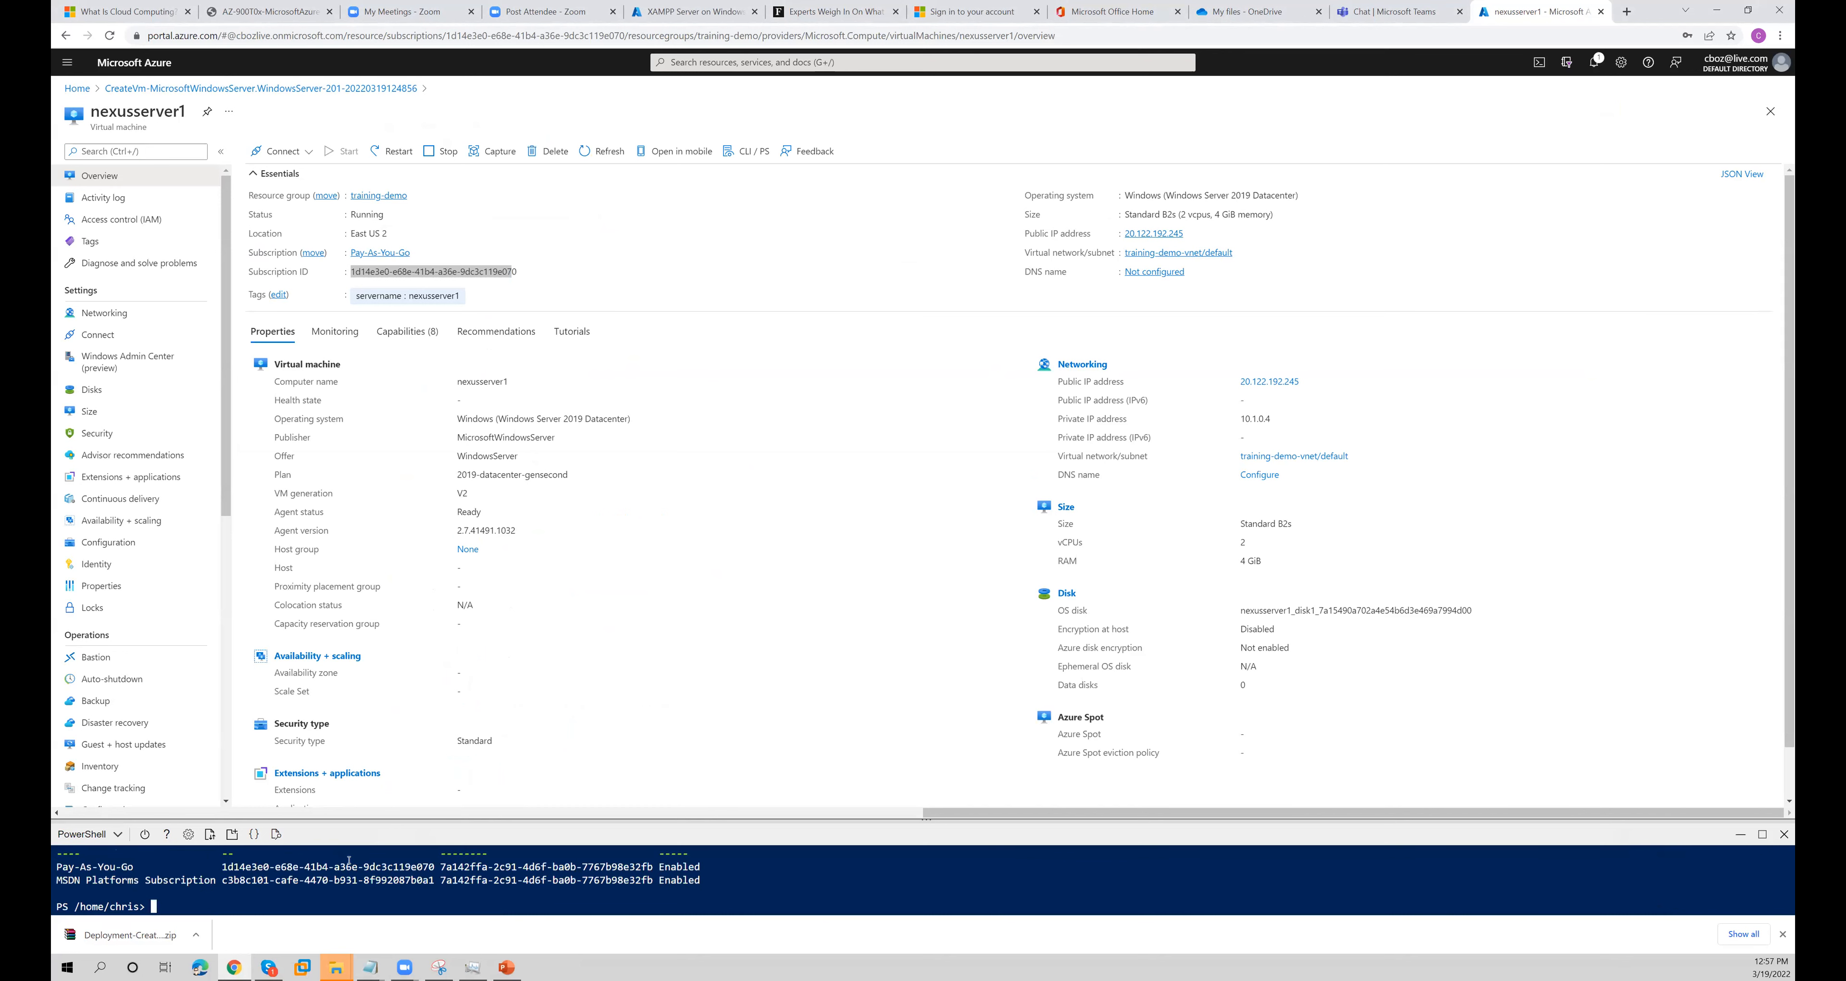
{"action": "mouse_move", "coordinate": [491, 275]}
{"action": "left_click_drag", "start_coordinate": [432, 867], "coordinate": [68, 868]}
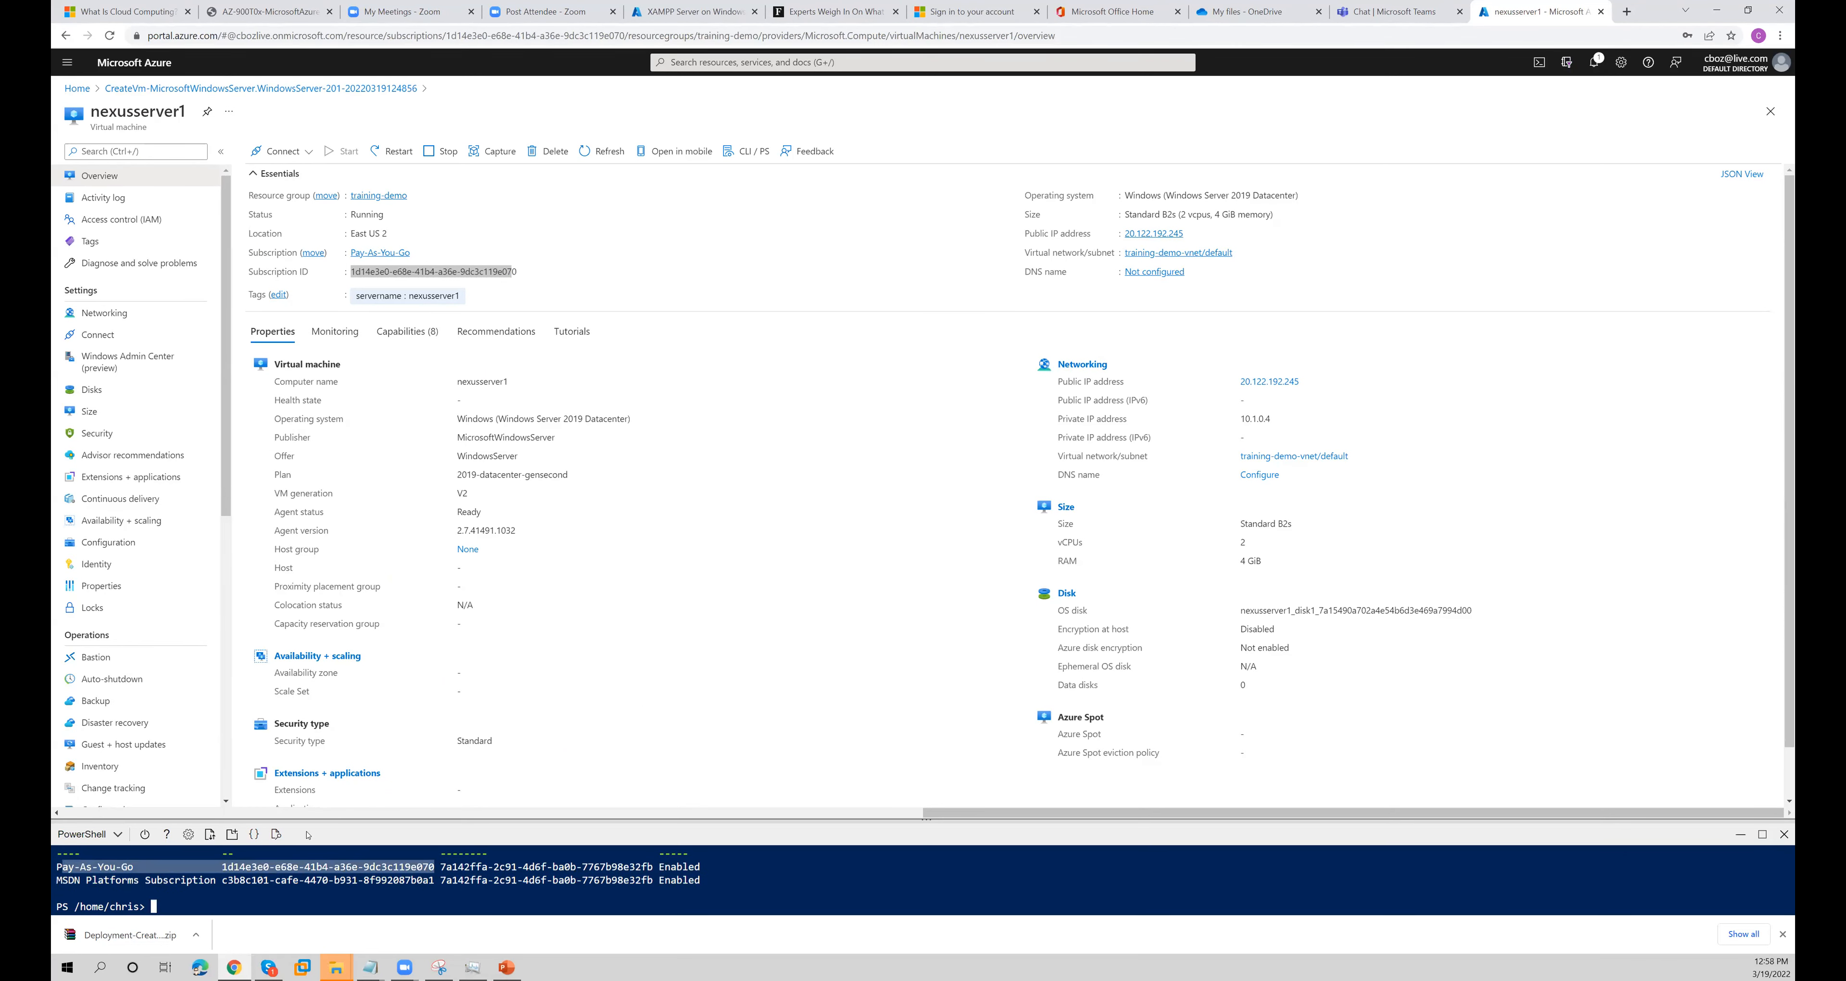
{"action": "left_click_drag", "start_coordinate": [313, 819], "coordinate": [314, 790]}
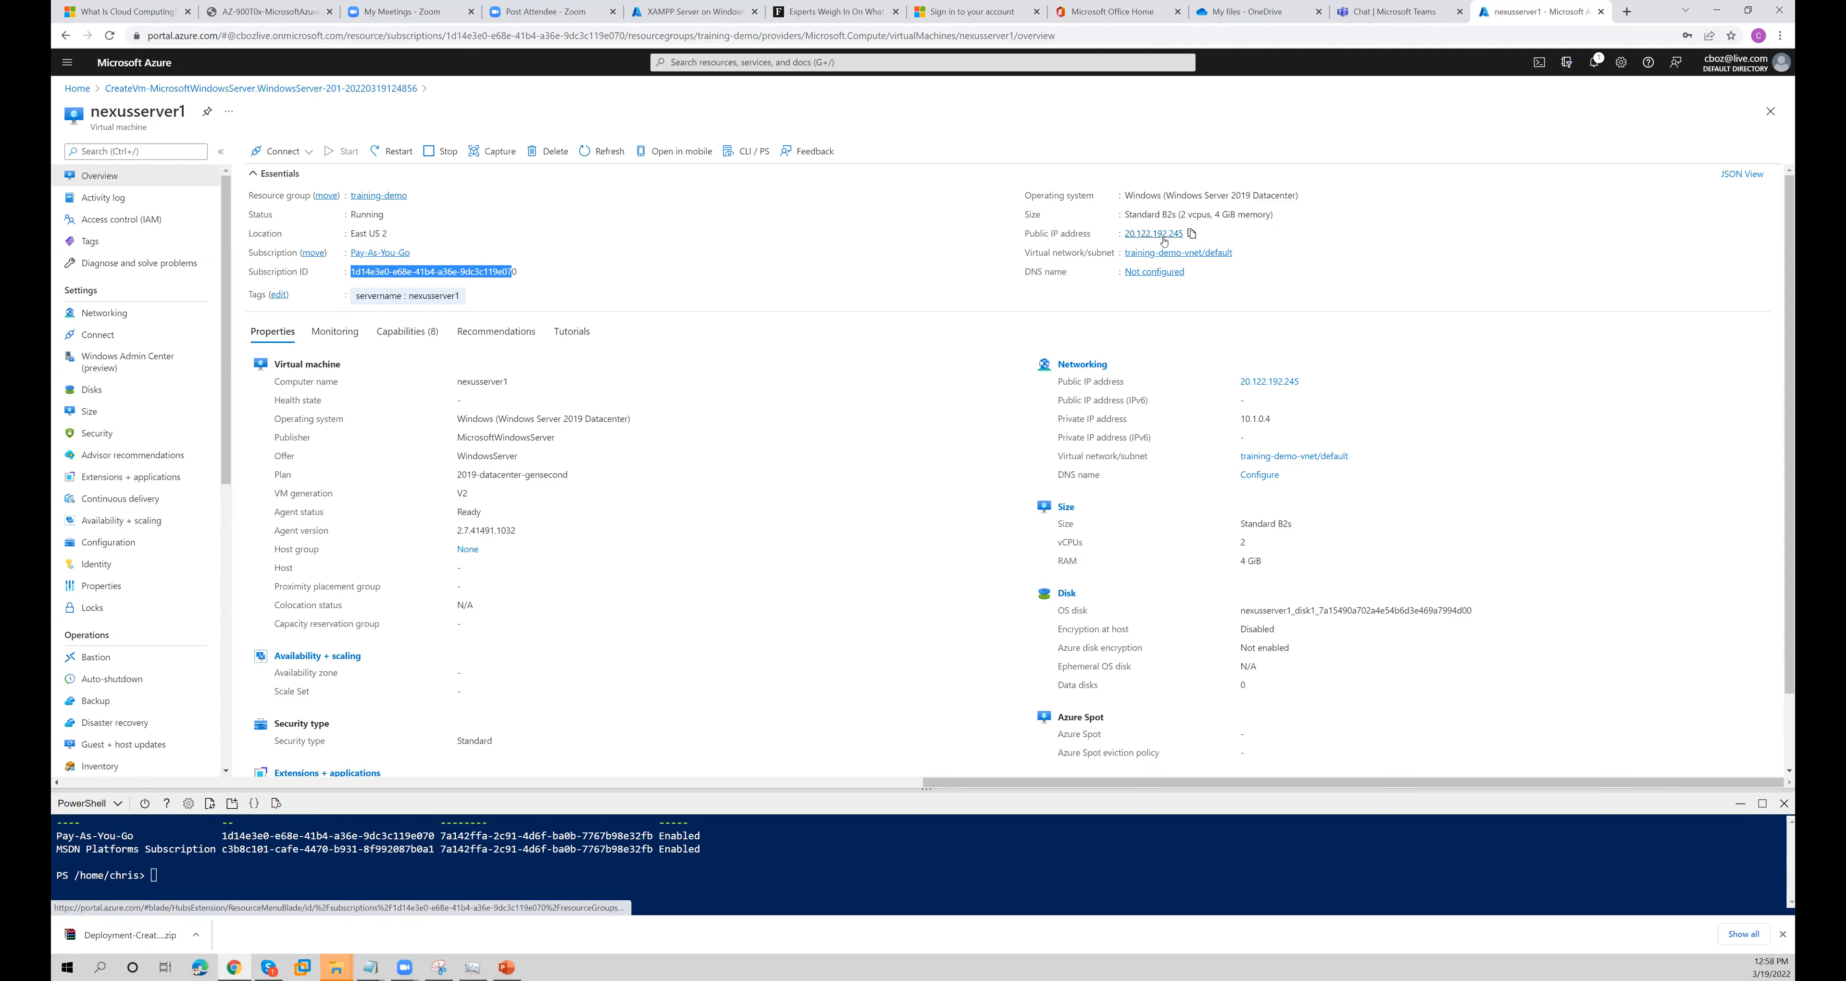
- Check the virtual machine's private IP address and download its RDP file for the public IP address on port 3389
{"action": "left_click_drag", "start_coordinate": [1272, 418], "coordinate": [1242, 420]}
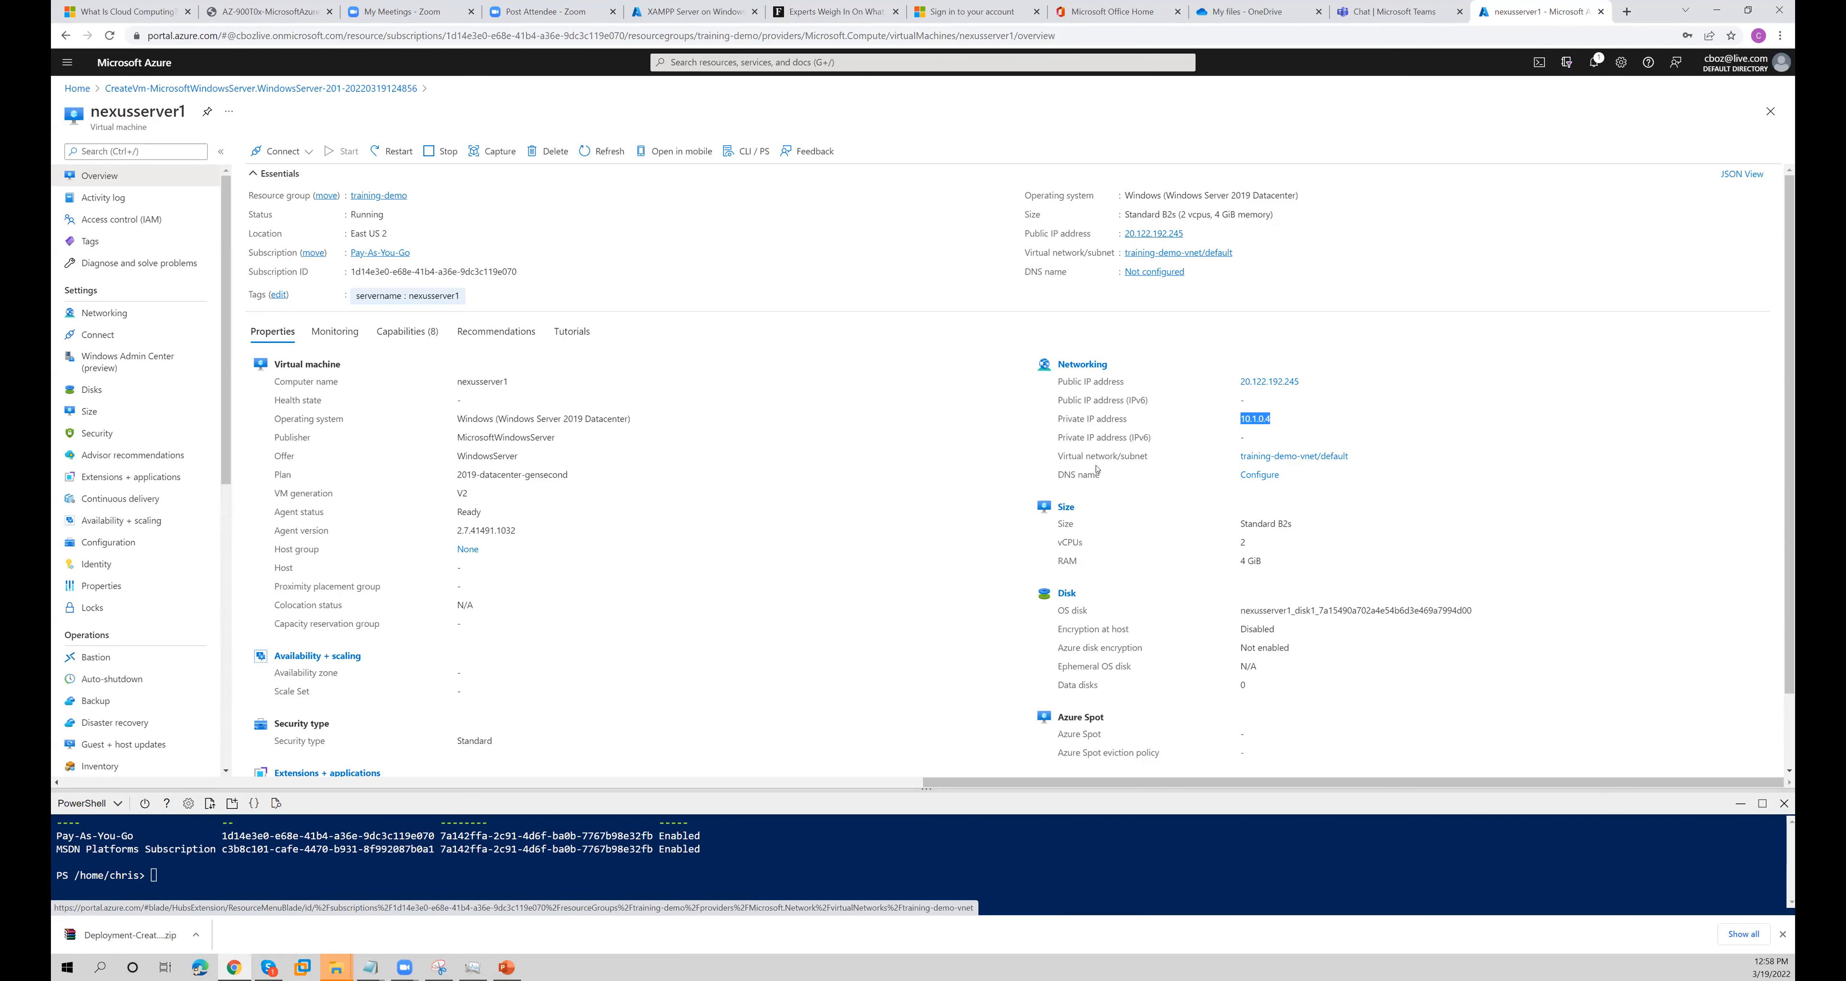
{"action": "left_click", "coordinate": [284, 151]}
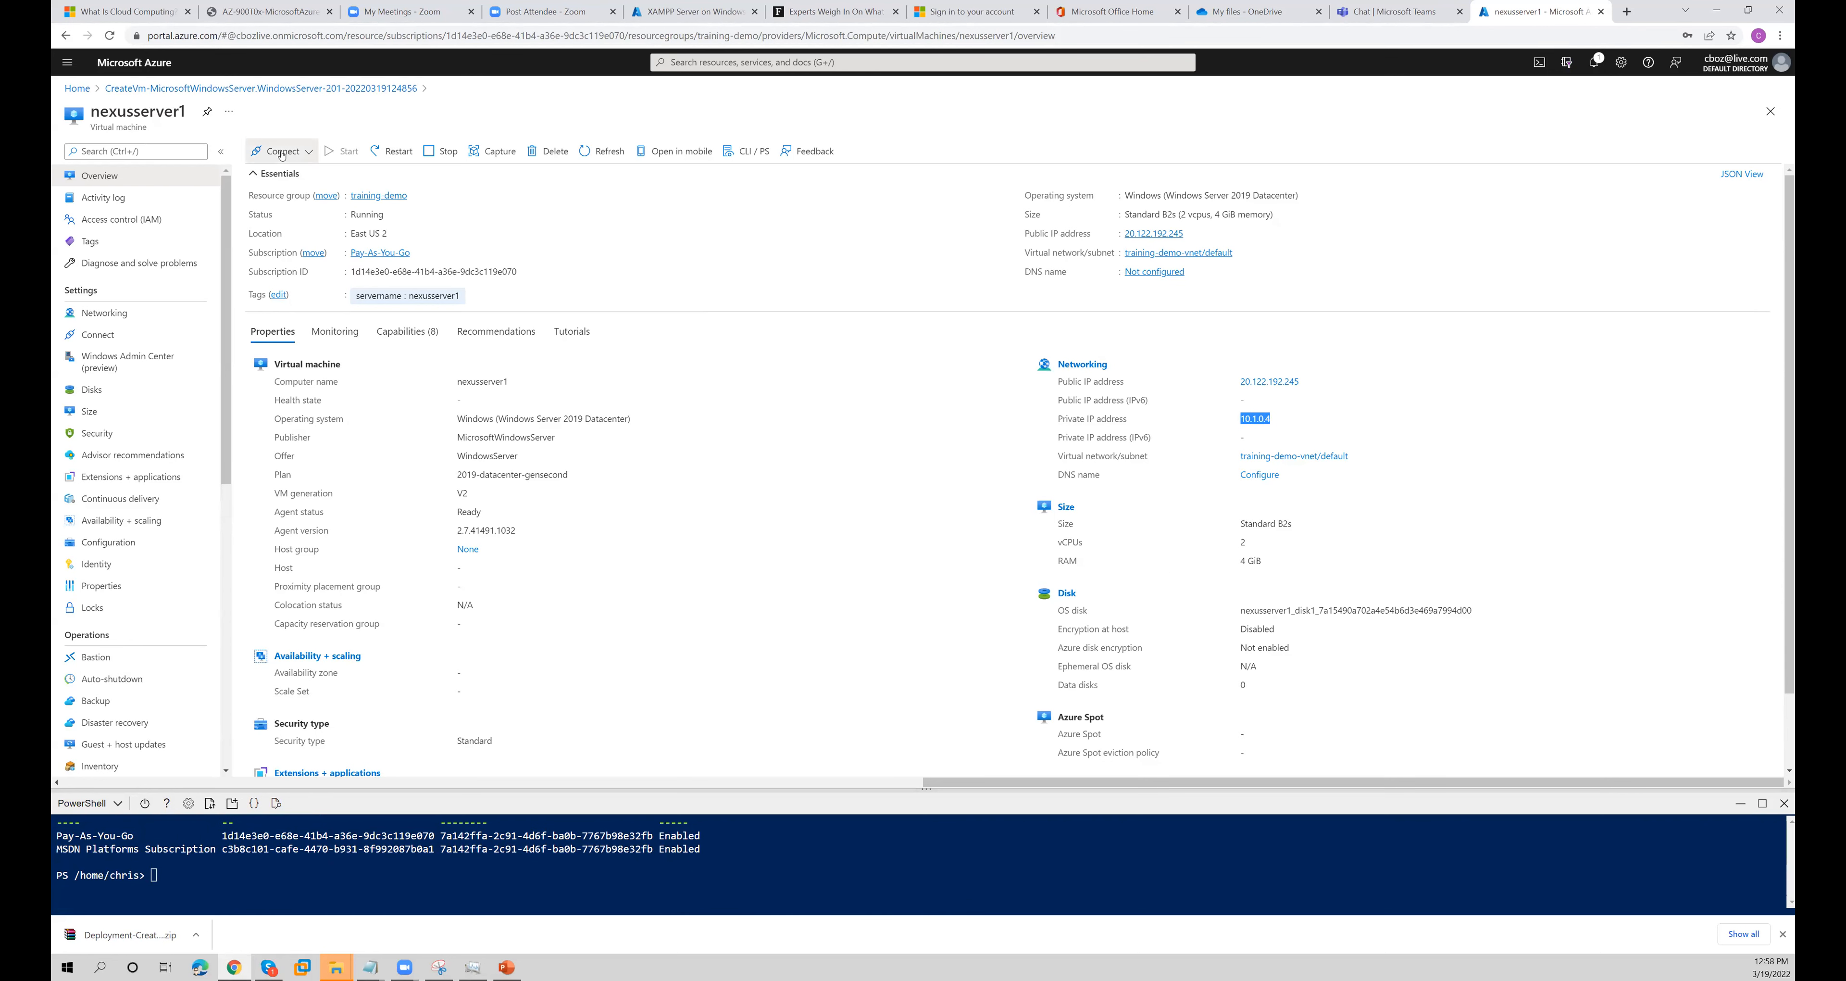
{"action": "left_click", "coordinate": [270, 179]}
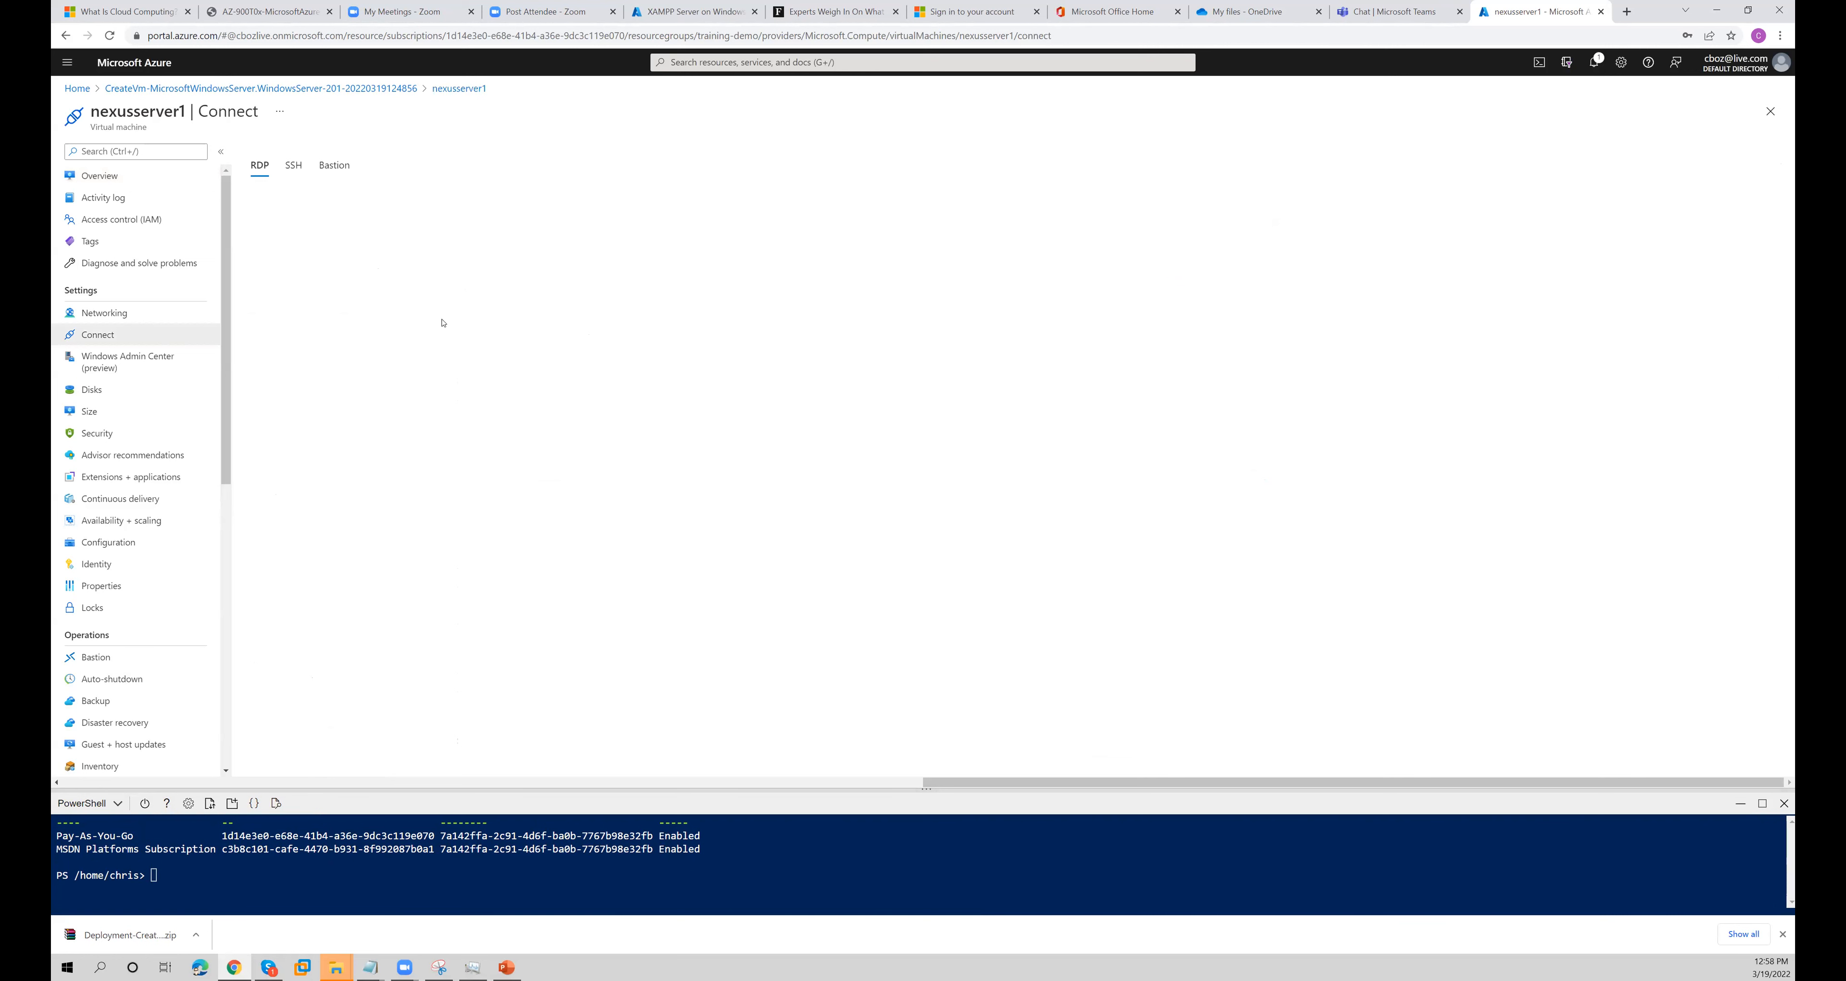
{"action": "left_click", "coordinate": [302, 362]}
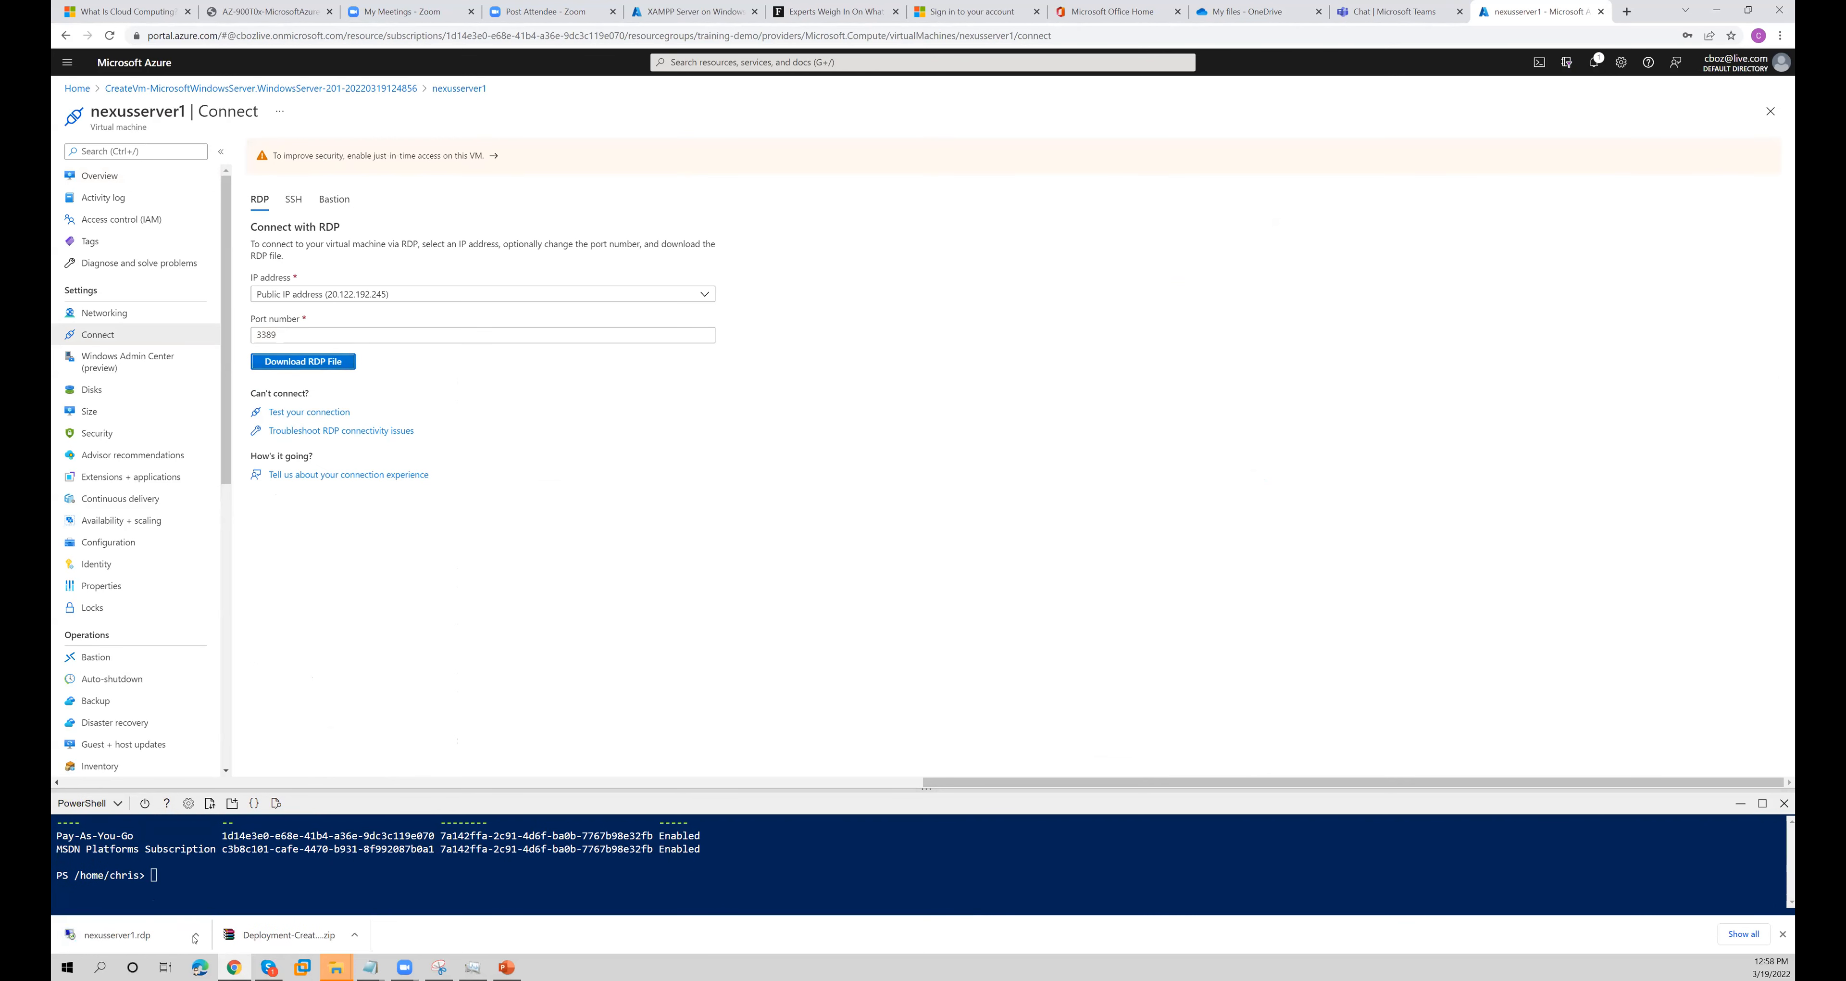
- Open nexusserver1.rdp, connect despite the unknown publisher and untrusted certificate, and reposition the remote desktop window
{"action": "left_click", "coordinate": [209, 934]}
{"action": "left_click", "coordinate": [216, 854]}
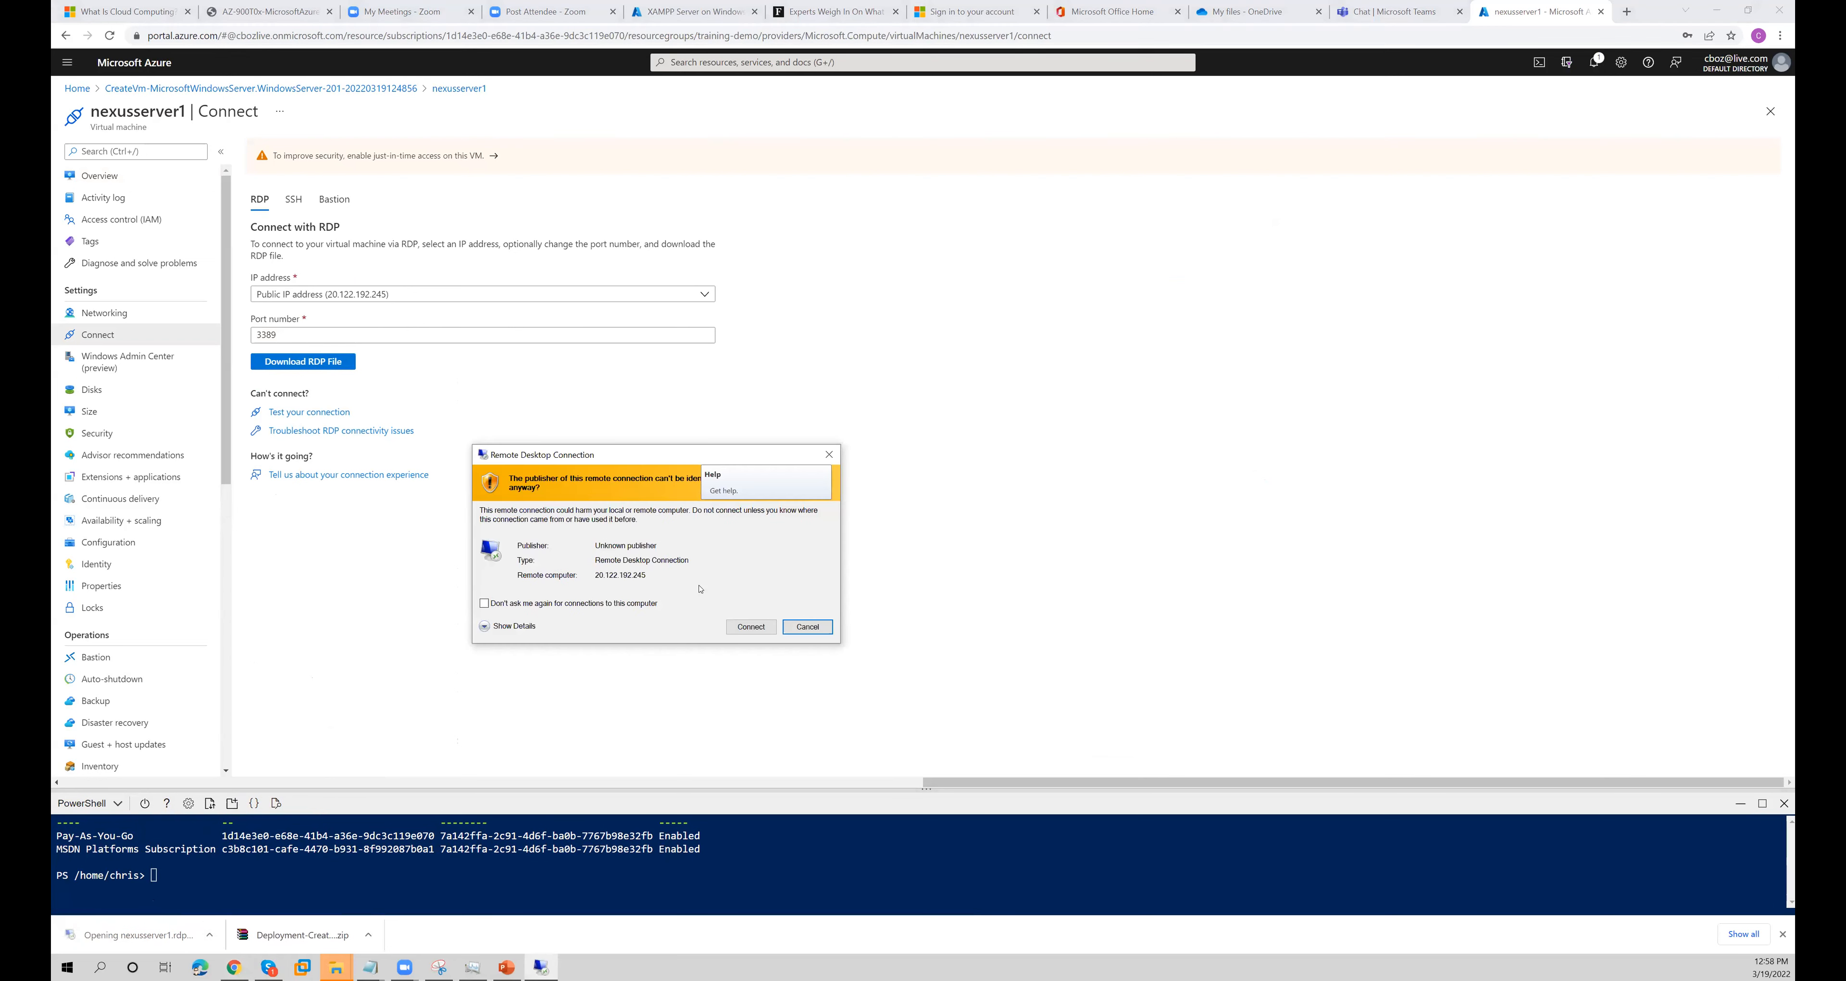
{"action": "left_click", "coordinate": [763, 626]}
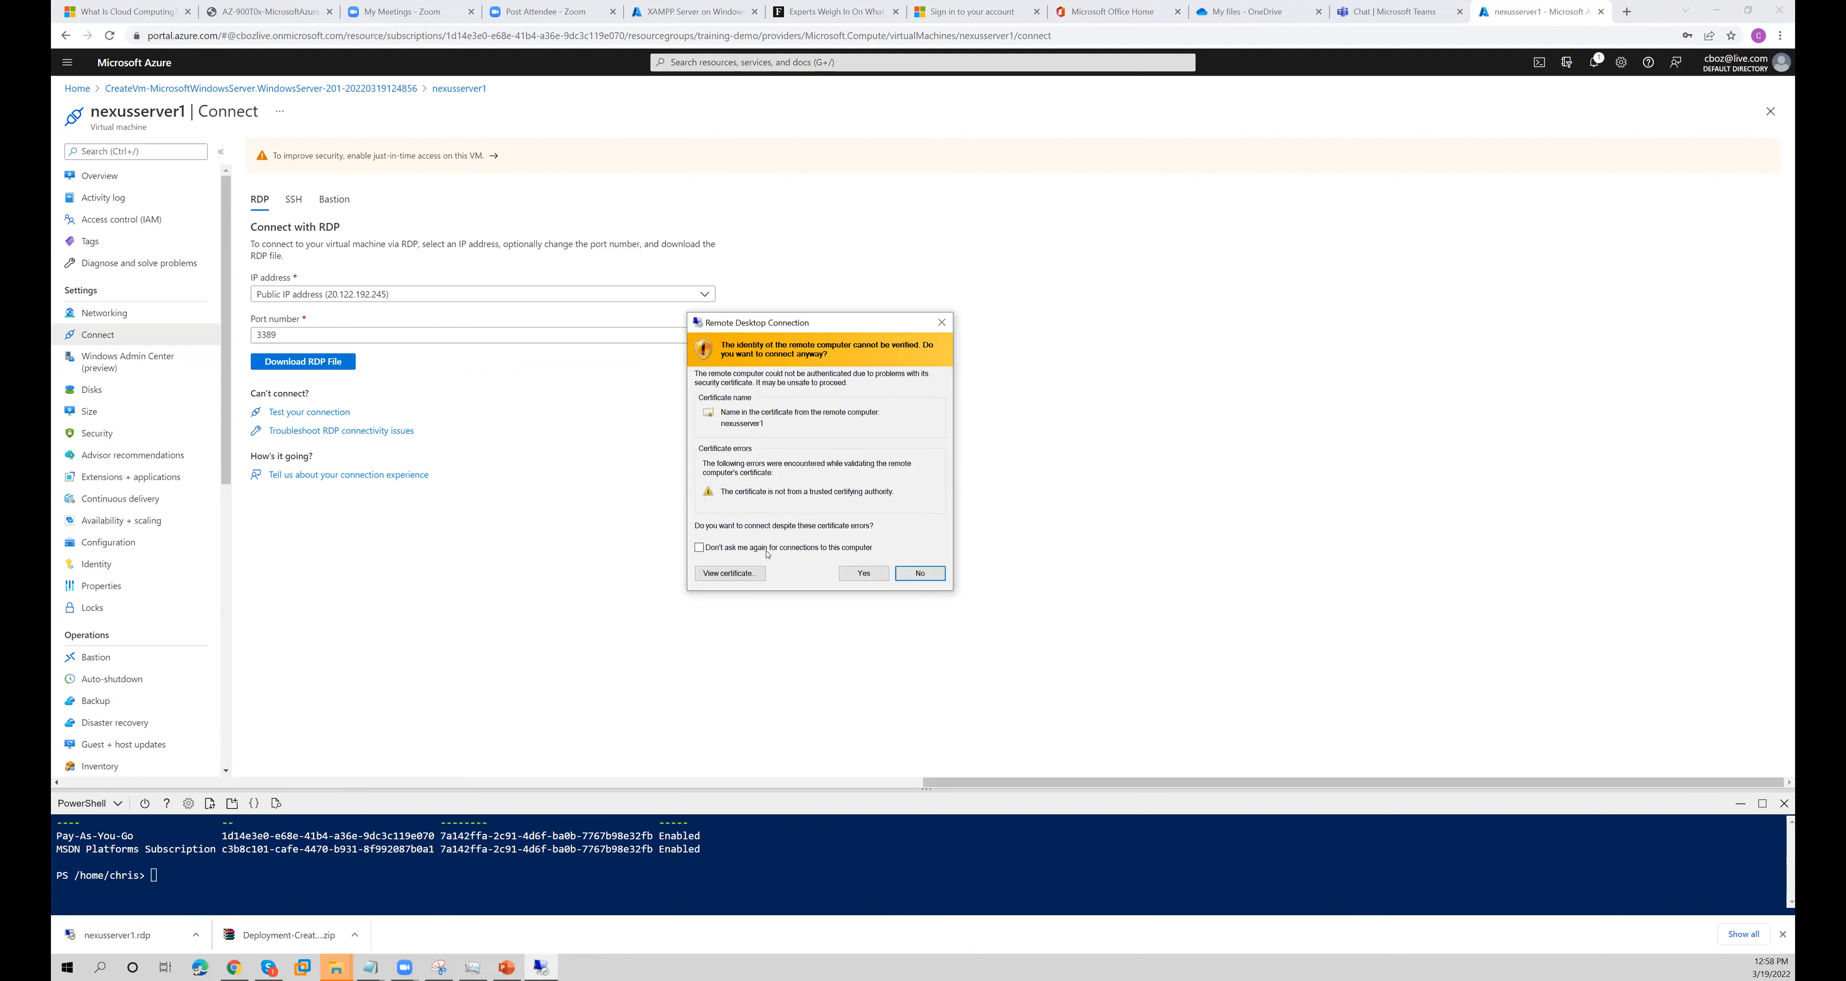
{"action": "left_click", "coordinate": [856, 568]}
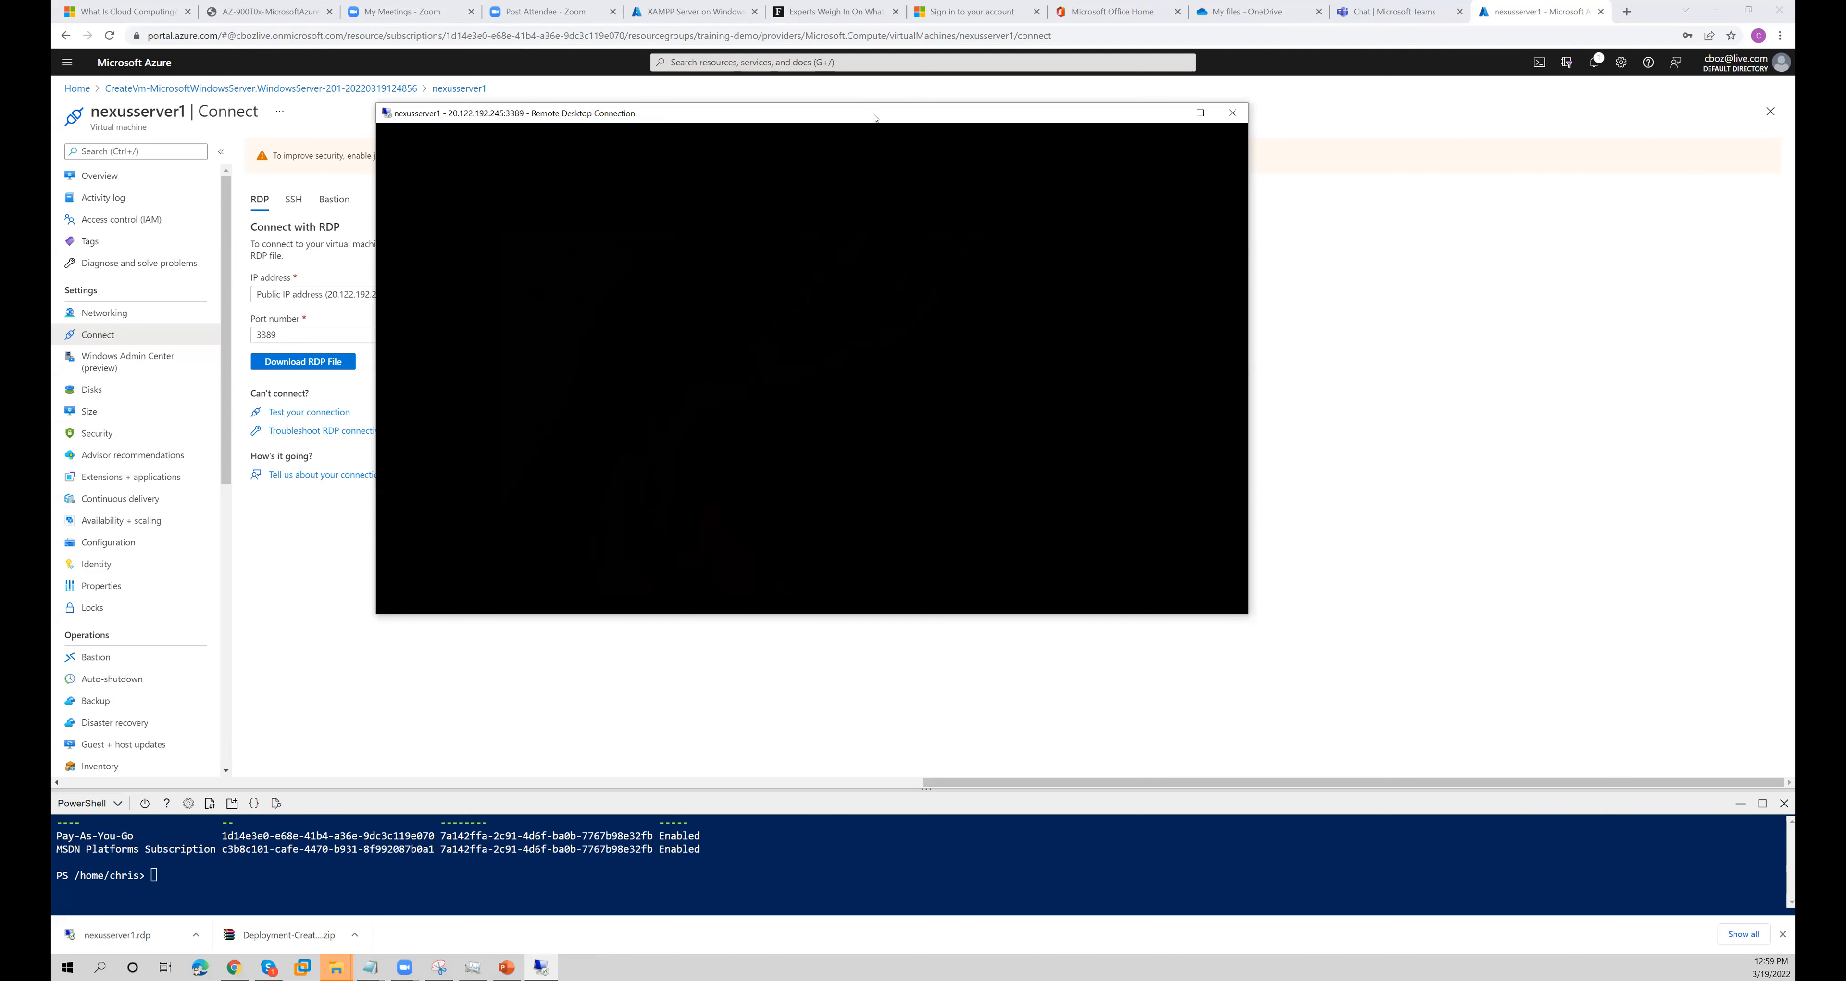
{"action": "left_click_drag", "start_coordinate": [876, 118], "coordinate": [754, 122]}
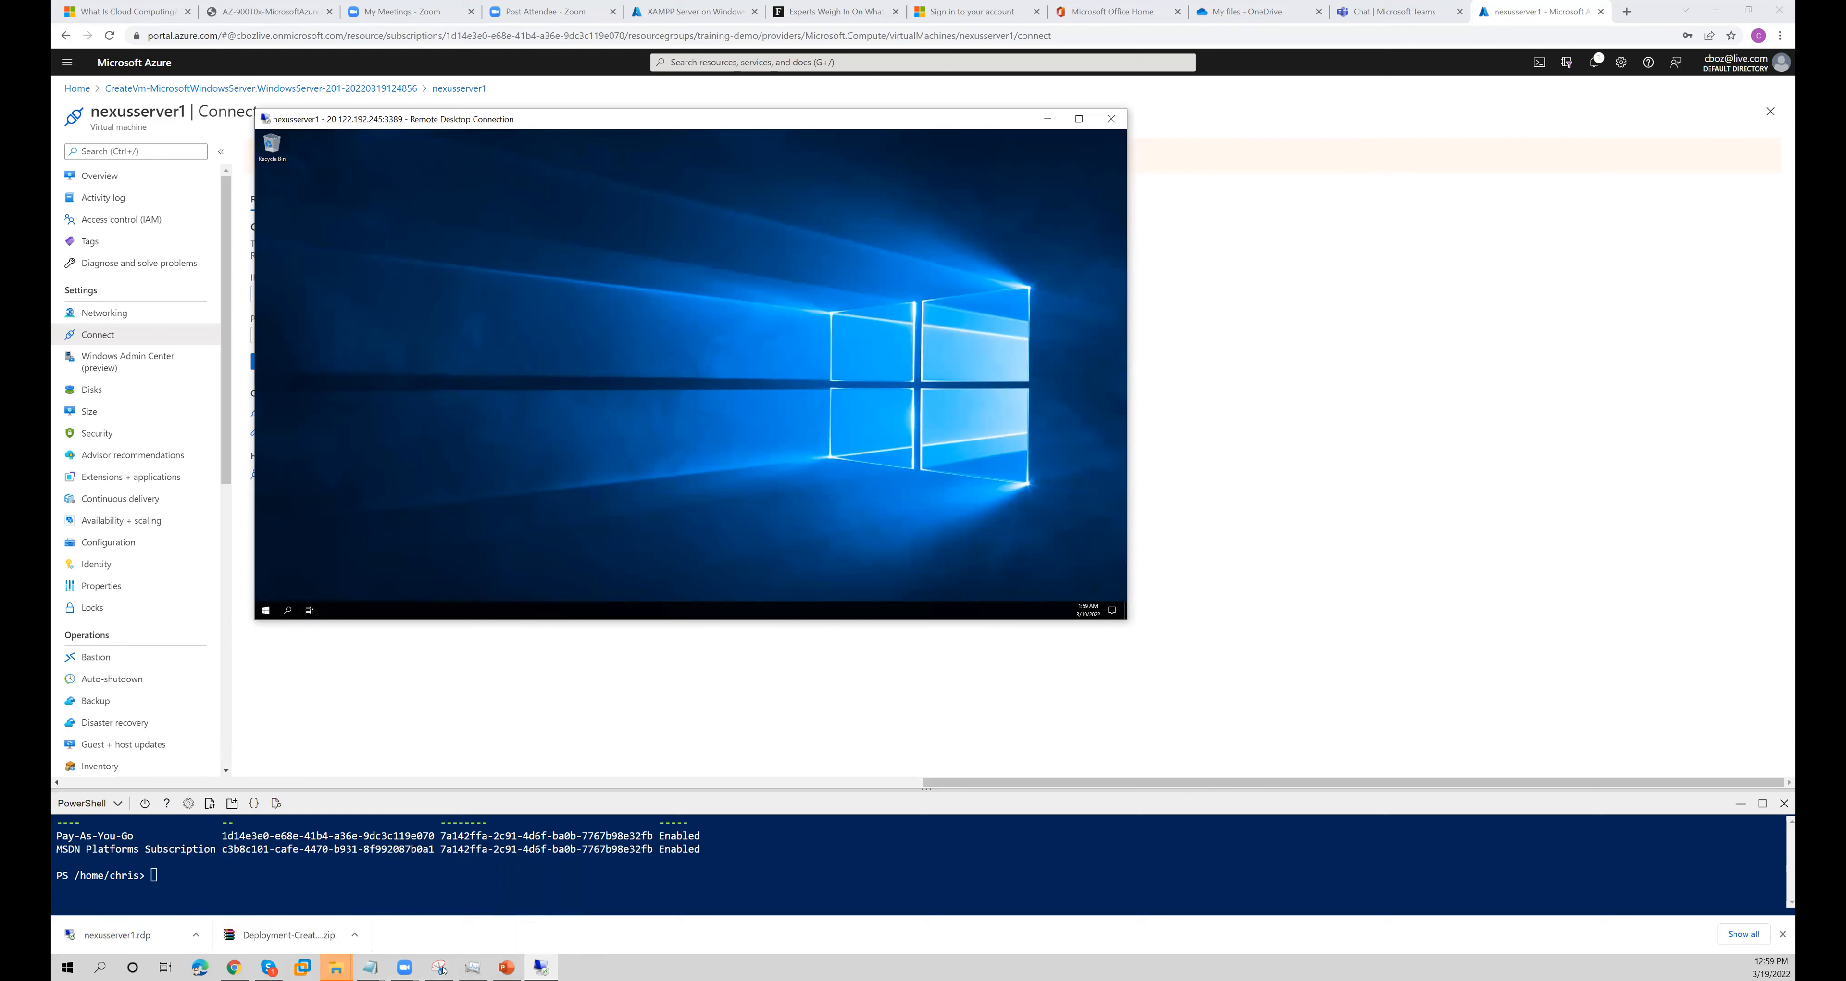
- Switch to the Azure Fundamentals presentation in PowerPoint and look through the slides around Azure App Services
{"action": "left_click", "coordinate": [507, 967]}
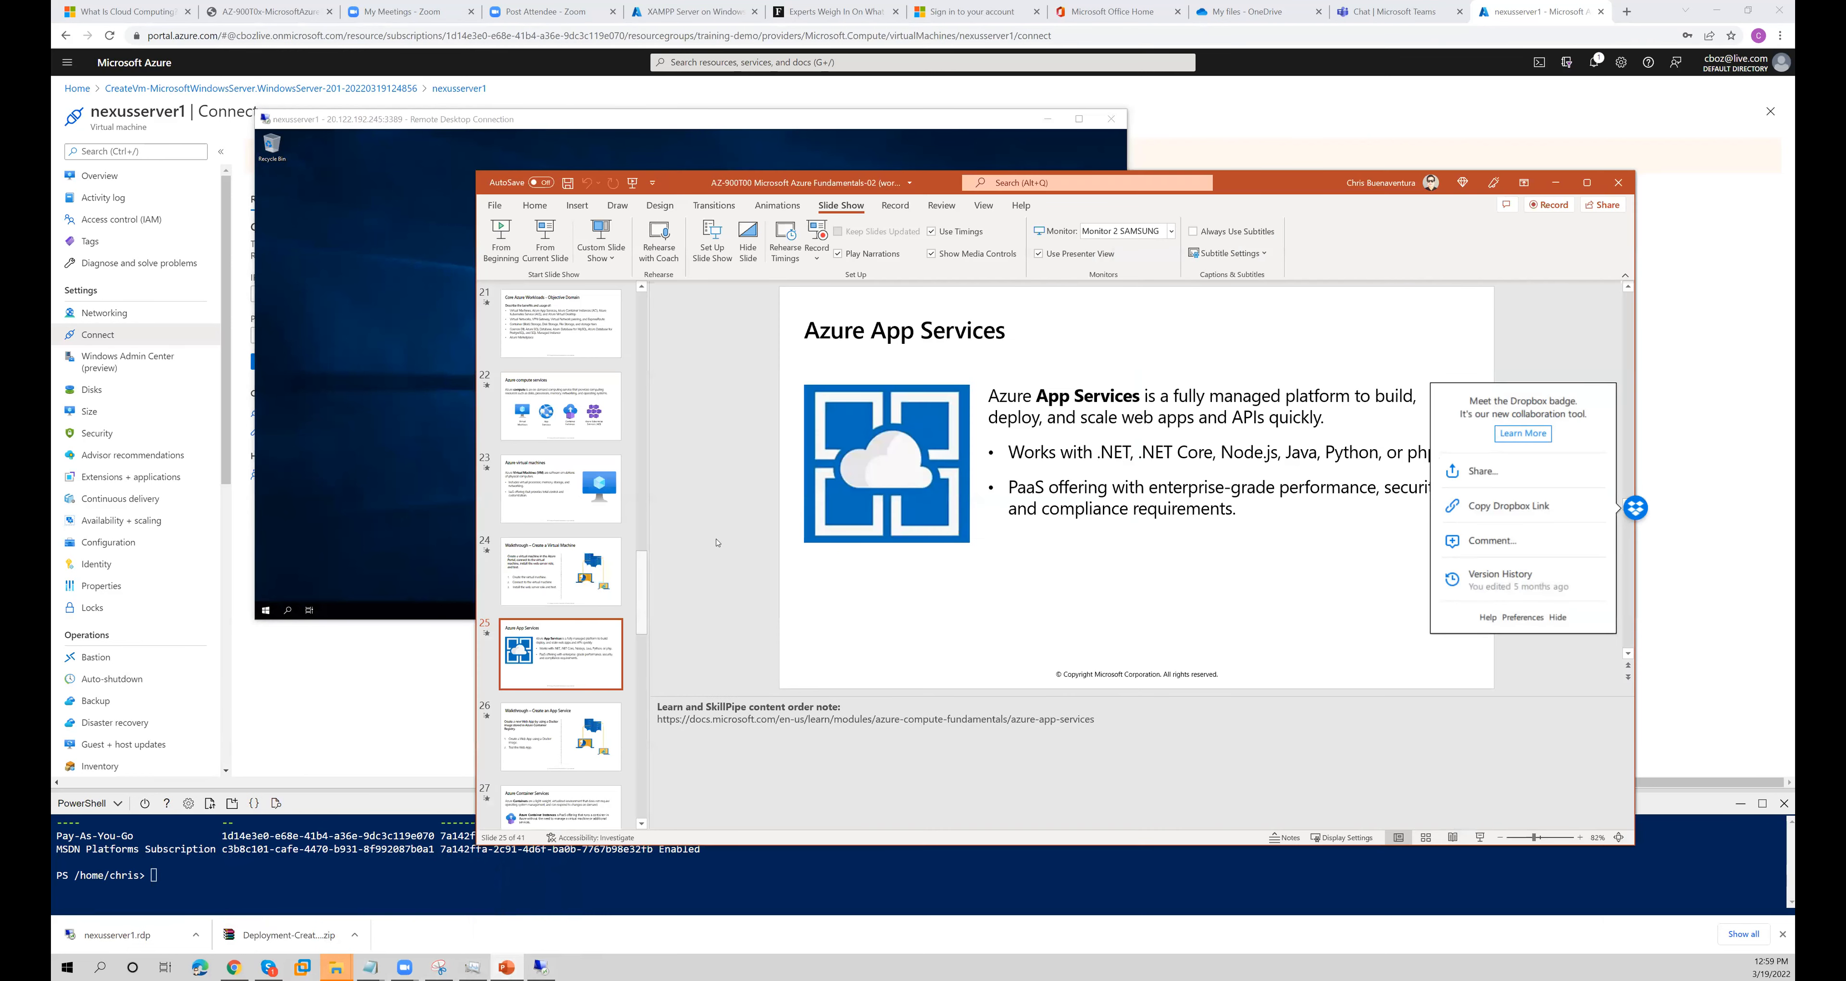
{"action": "scroll", "coordinate": [569, 596], "scroll_direction": "down", "scroll_amount": 3}
{"action": "scroll", "coordinate": [570, 597], "scroll_direction": "up", "scroll_amount": 2}
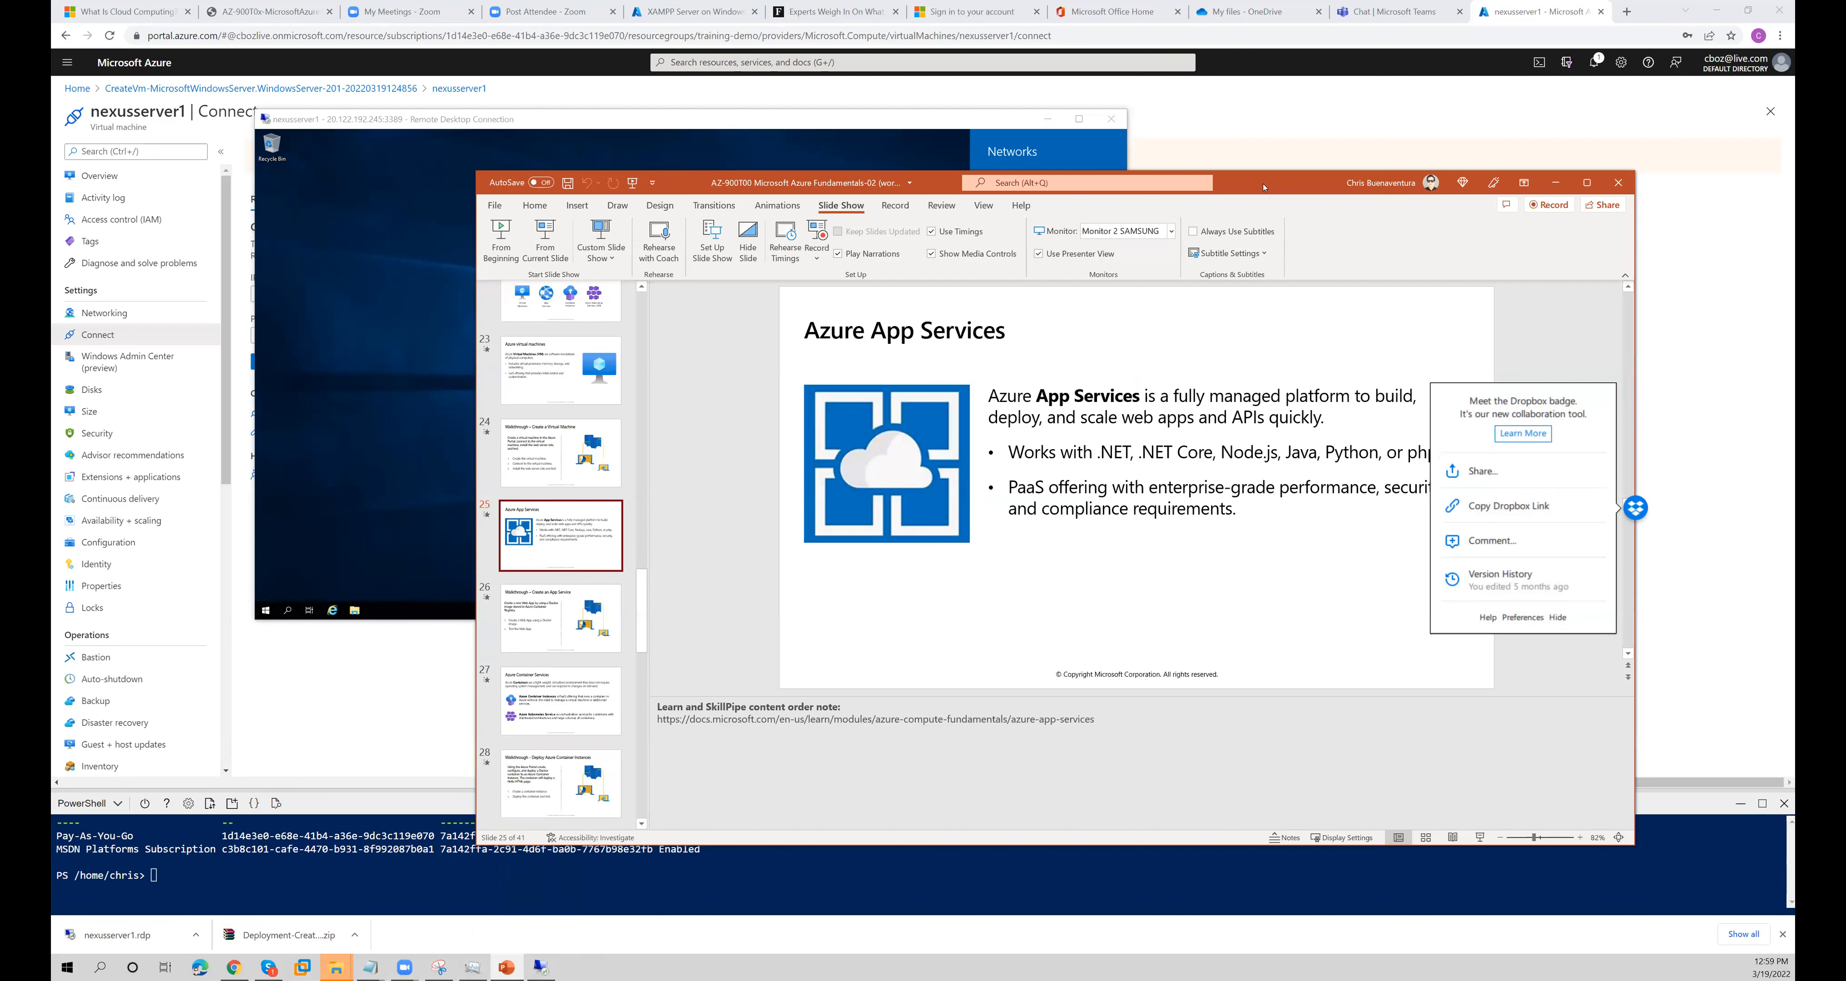
- Move the presentation window aside, return to the nexusserver1 remote session, and allow the server to be discoverable on its network
{"action": "left_click_drag", "start_coordinate": [1265, 187], "coordinate": [1302, 266]}
{"action": "left_click", "coordinate": [846, 147]}
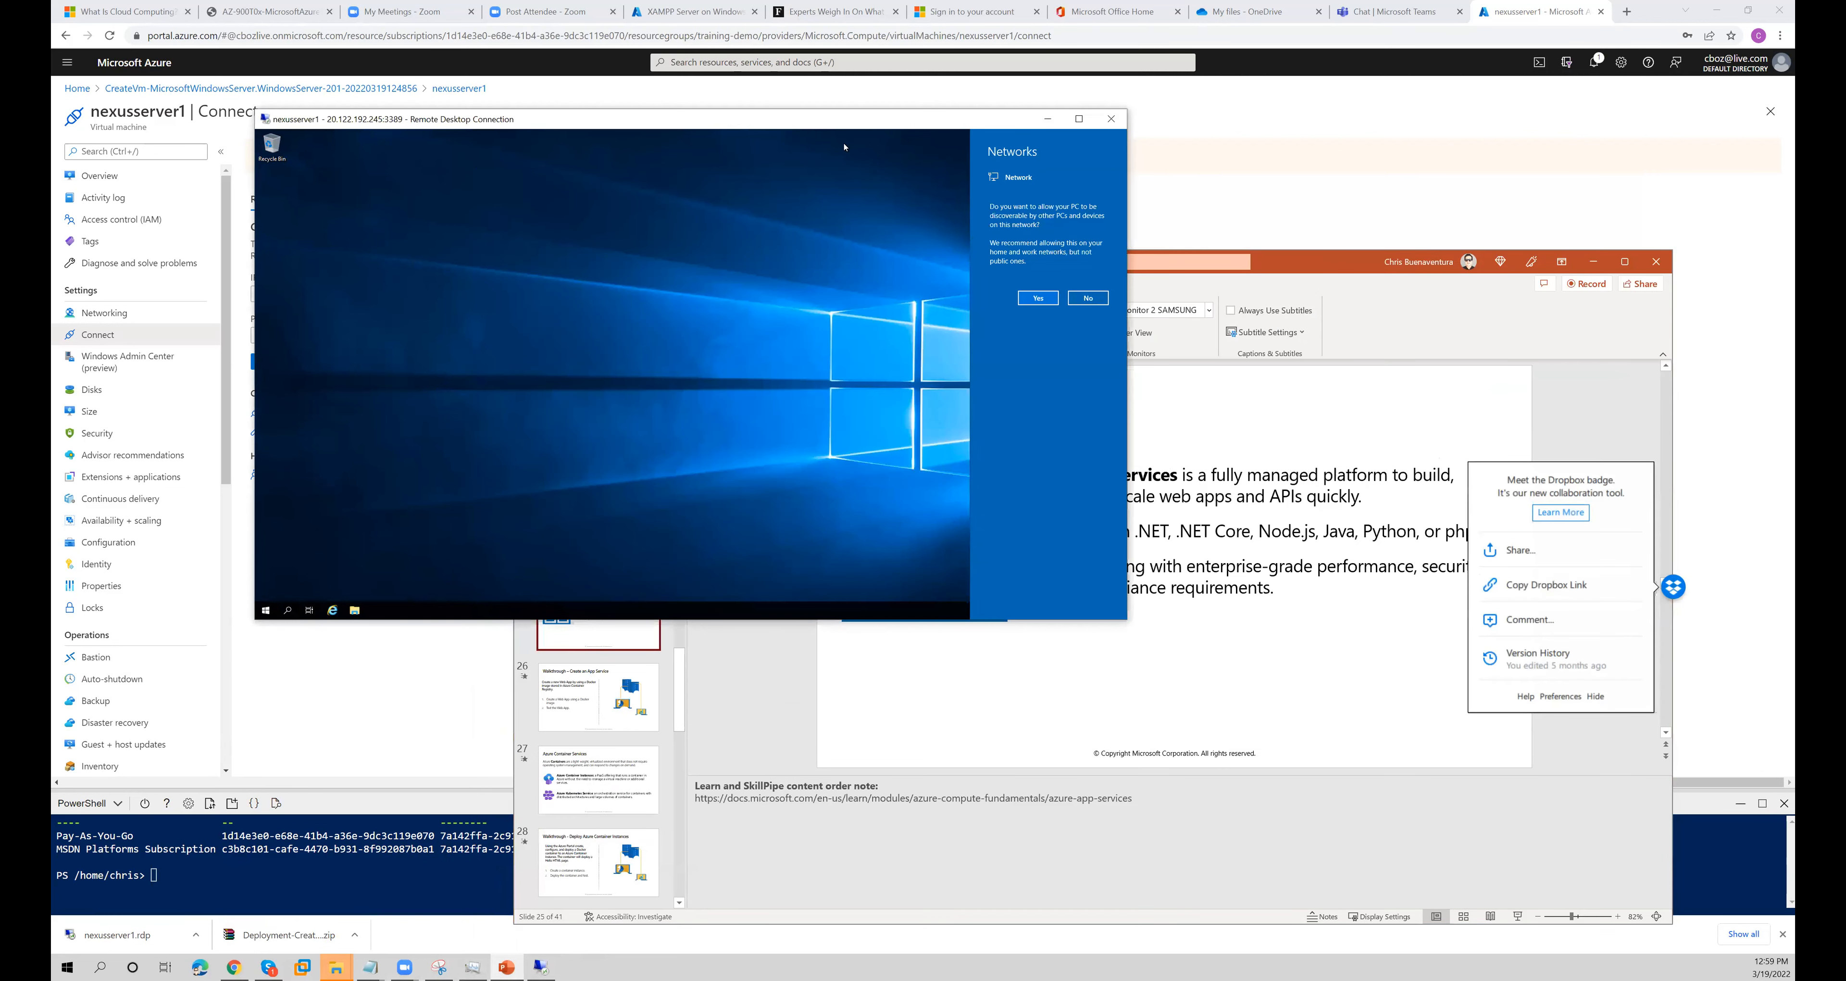
{"action": "left_click", "coordinate": [1038, 304]}
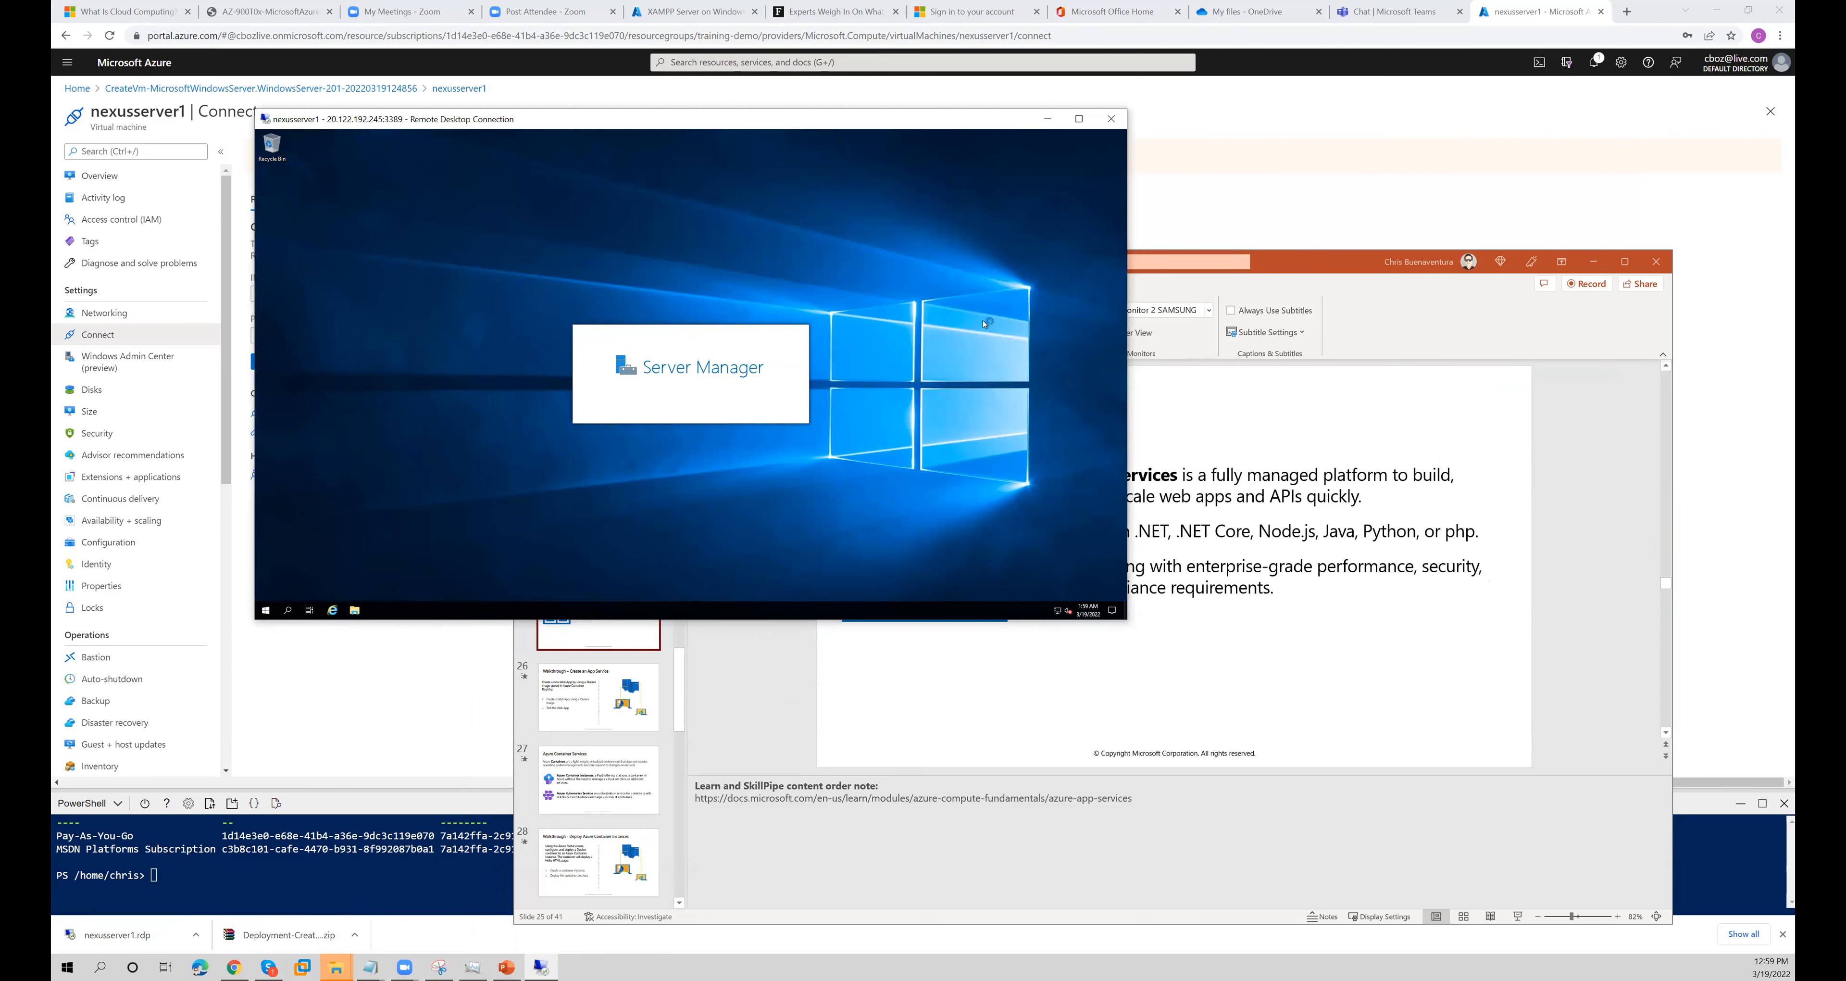
- Return to the Azure portal's Virtual machines list and compare the status of nexusserver1 with that of mypc2
{"action": "left_click", "coordinate": [1222, 216]}
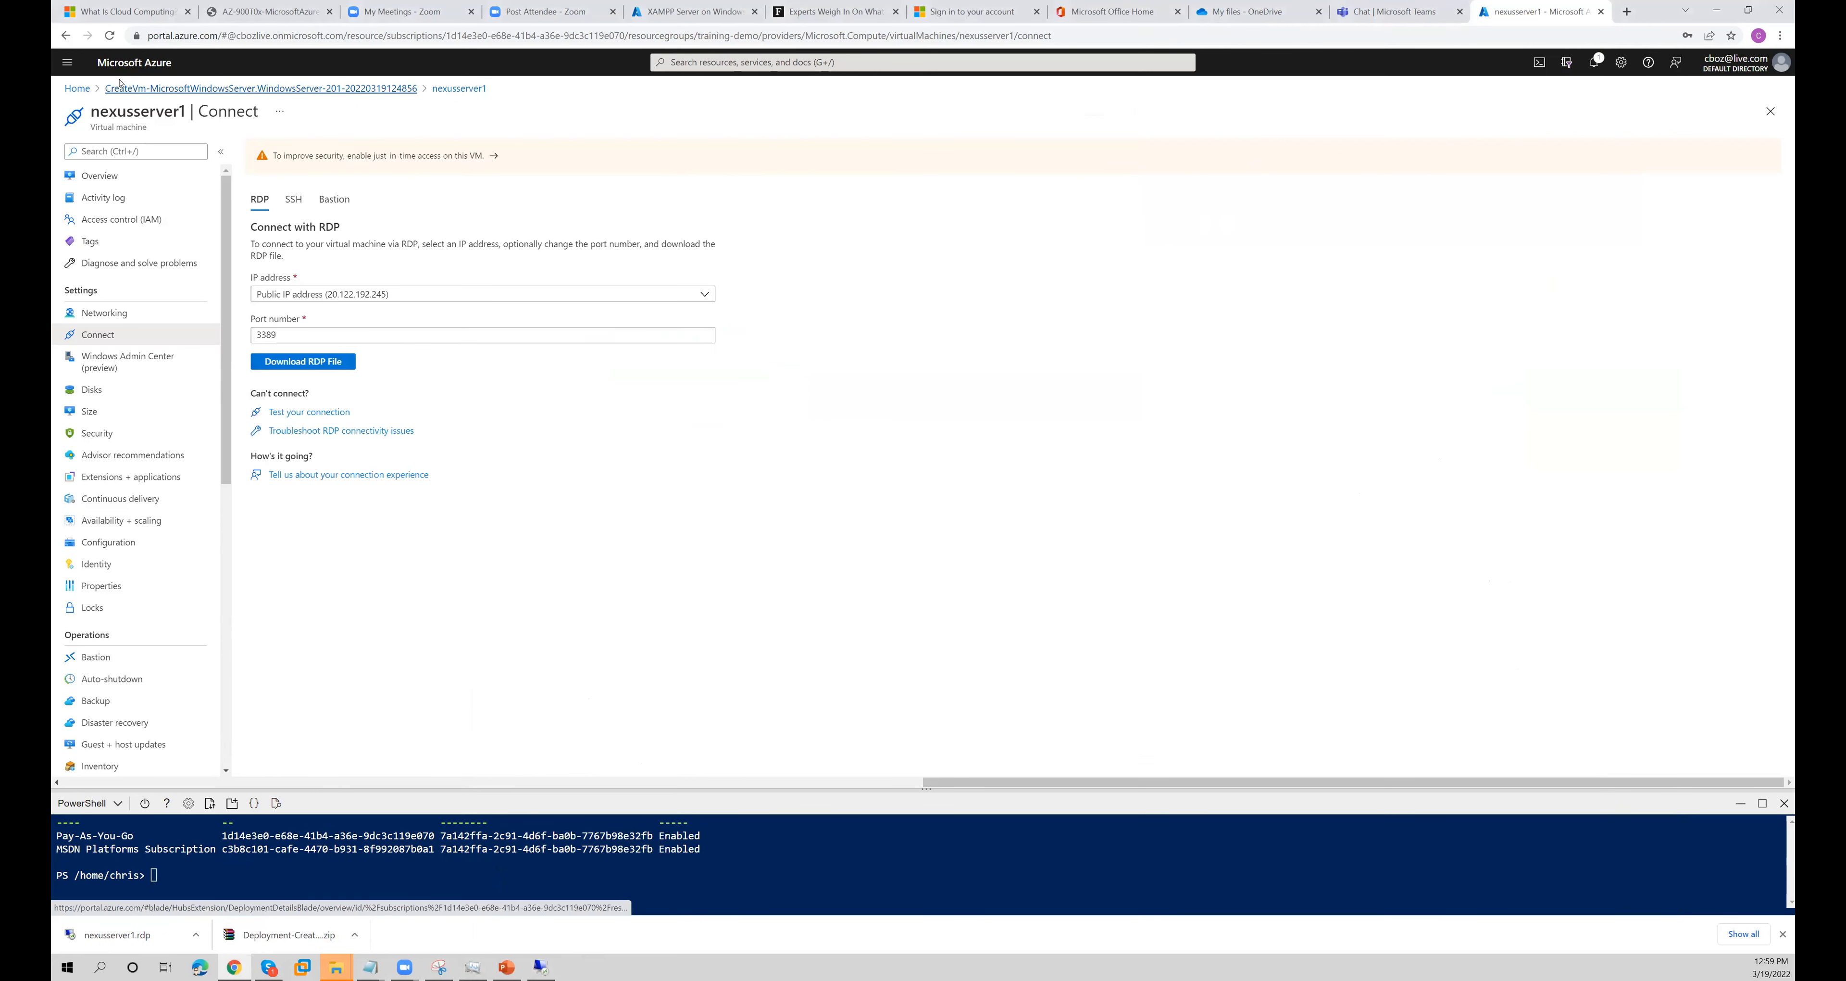
{"action": "left_click", "coordinate": [77, 88]}
{"action": "left_click", "coordinate": [665, 165]}
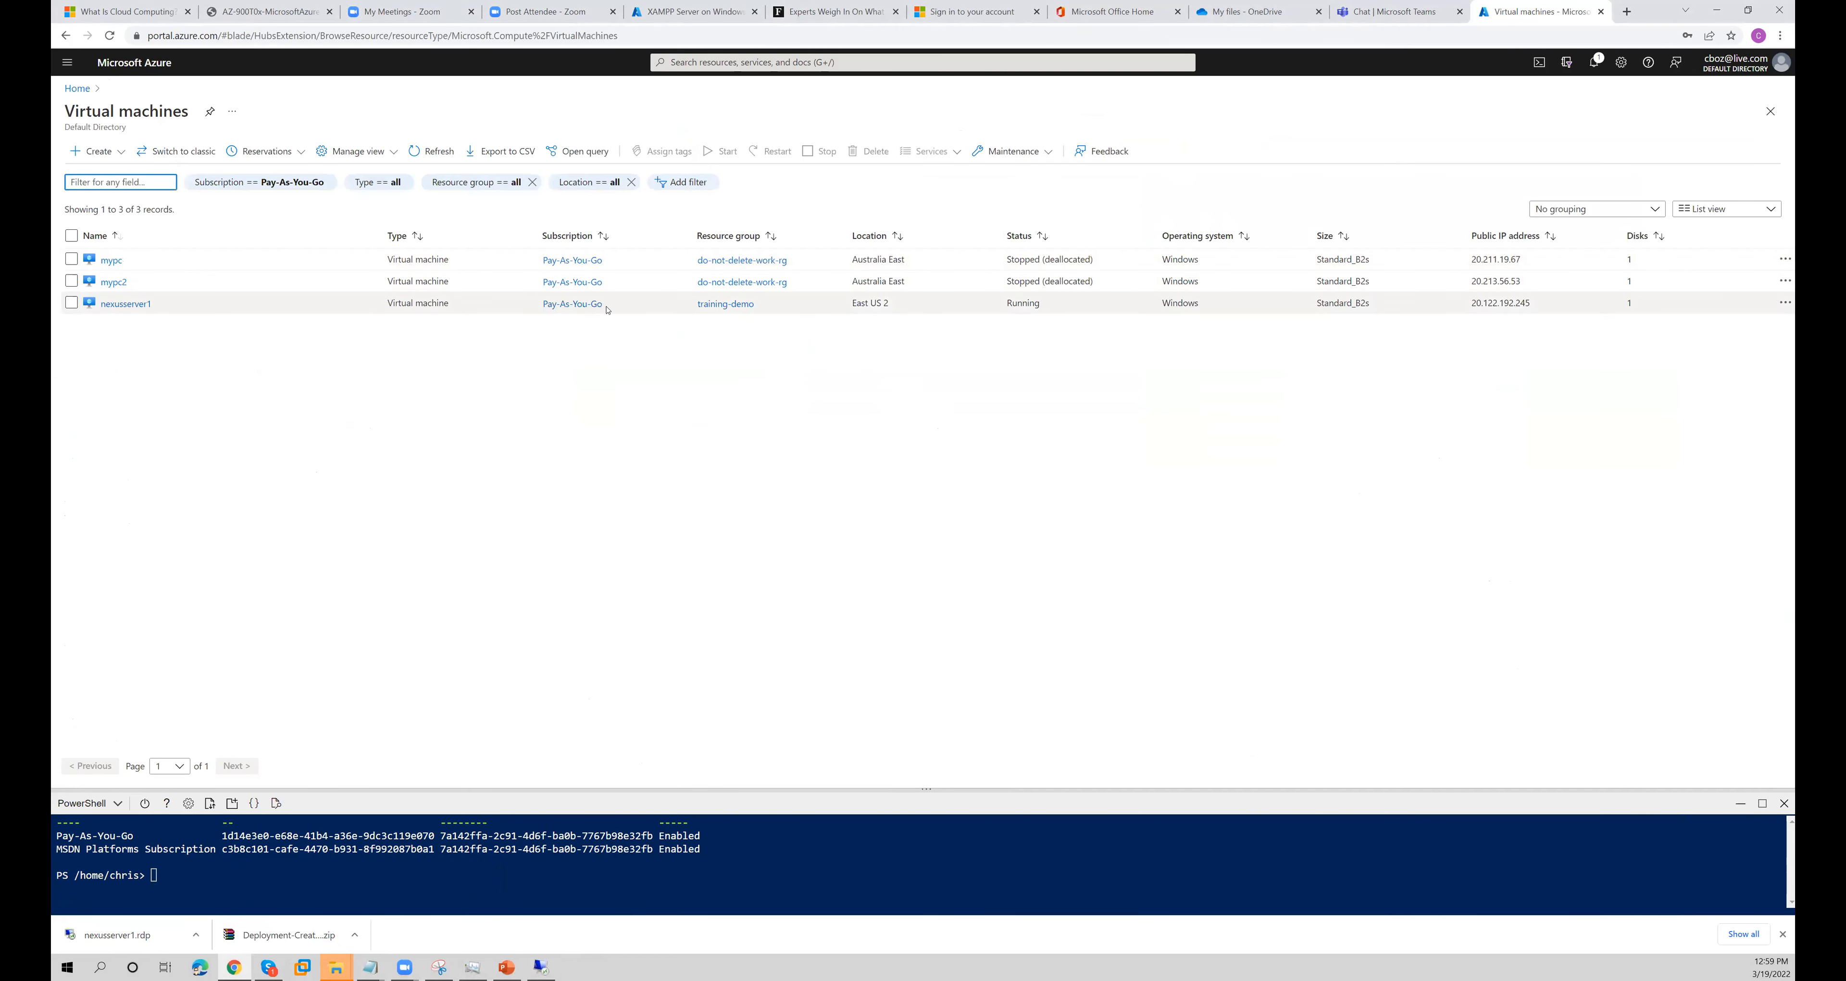
{"action": "double_click", "coordinate": [1021, 304]}
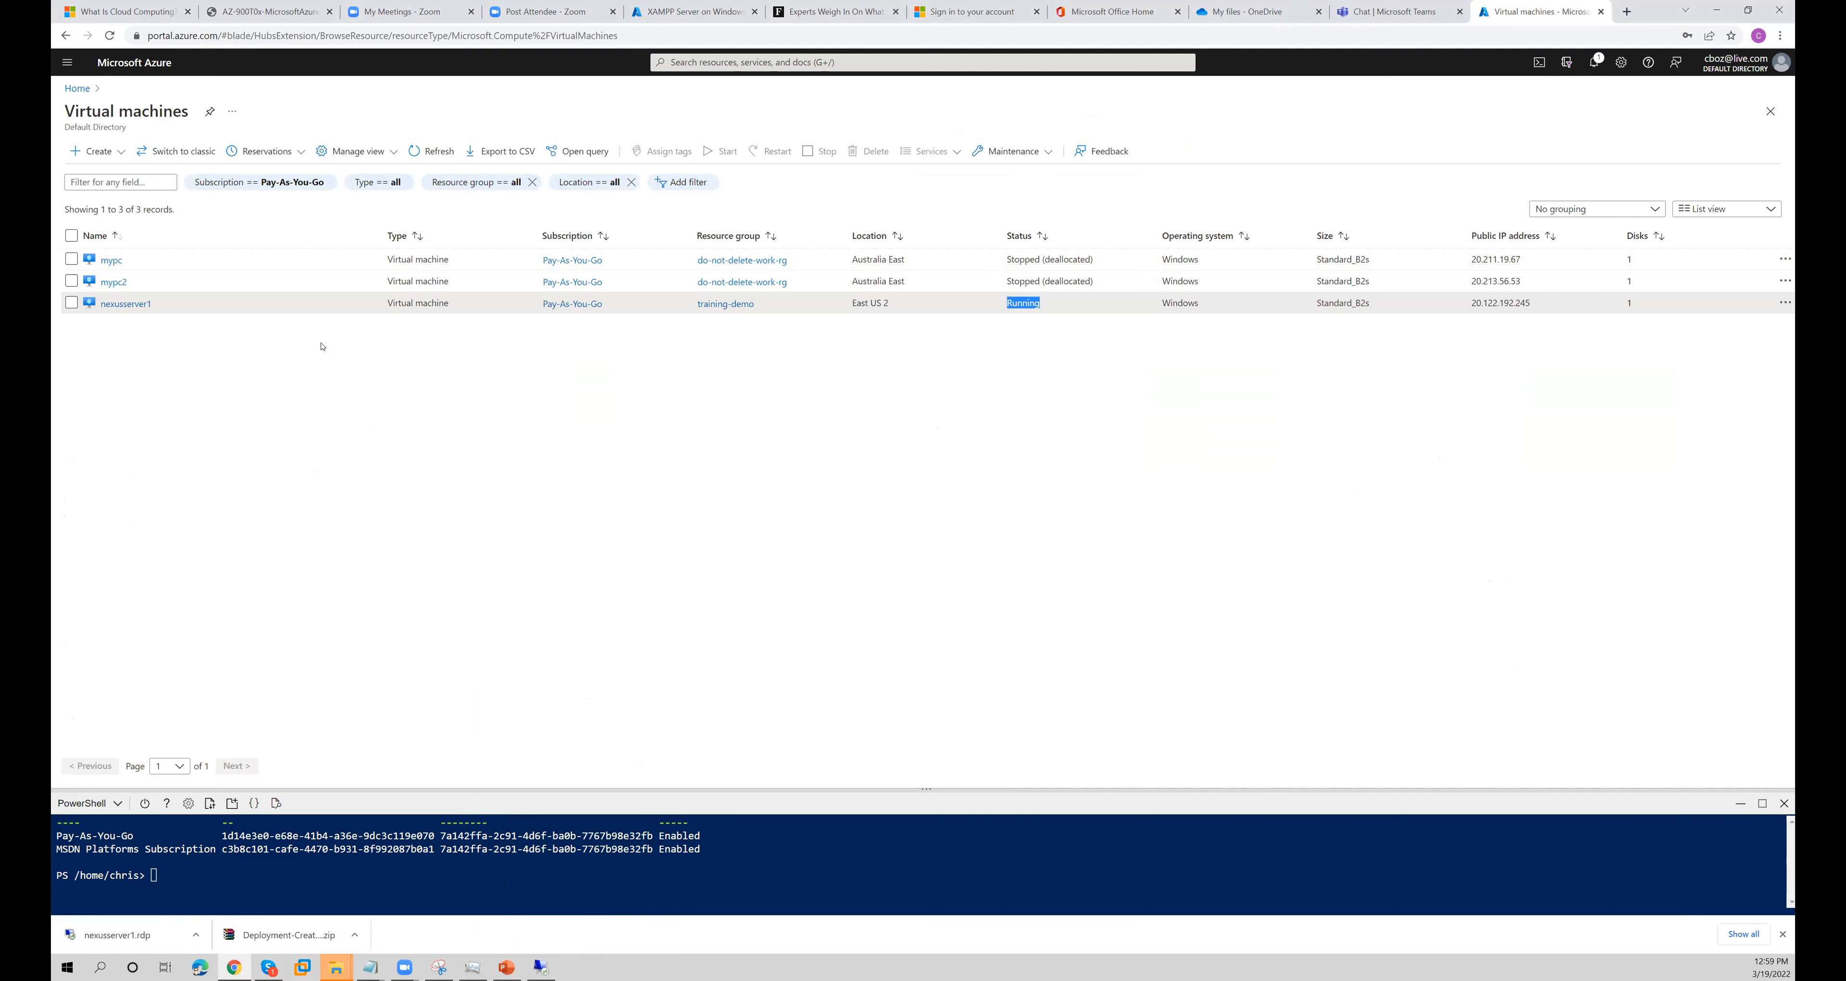
{"action": "left_click_drag", "start_coordinate": [1016, 281], "coordinate": [1100, 288]}
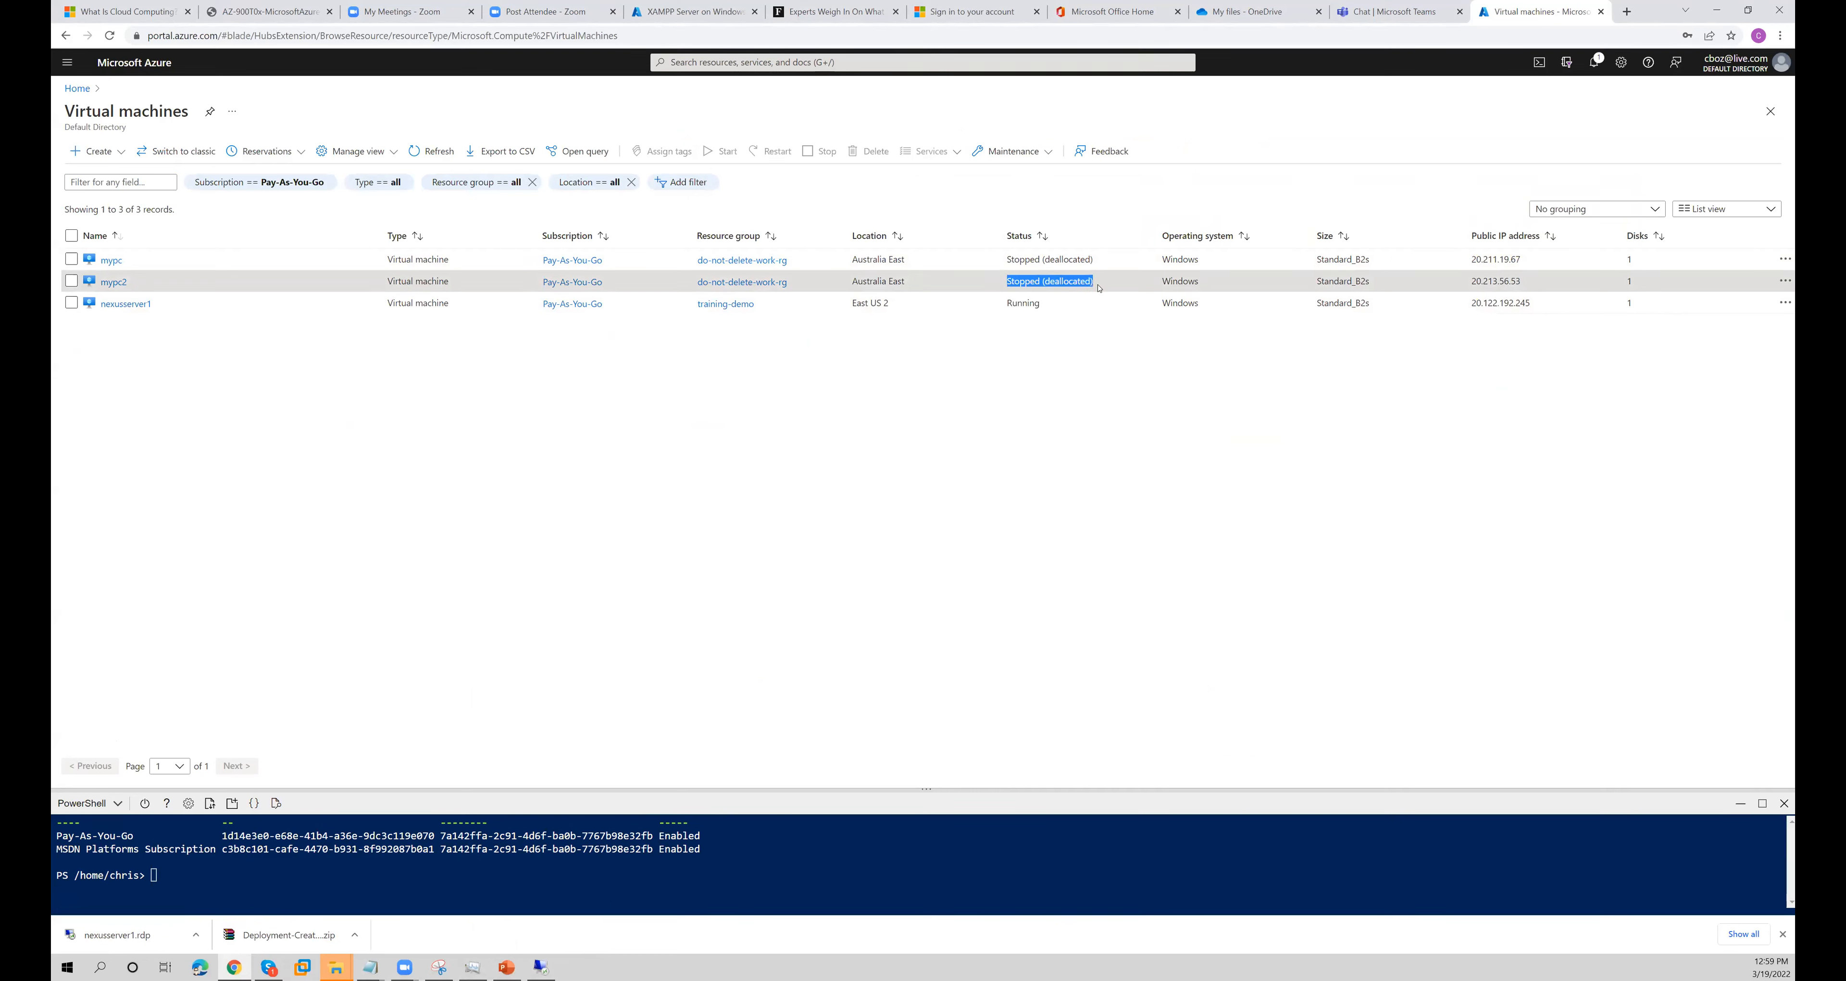
{"action": "double_click", "coordinate": [1022, 303]}
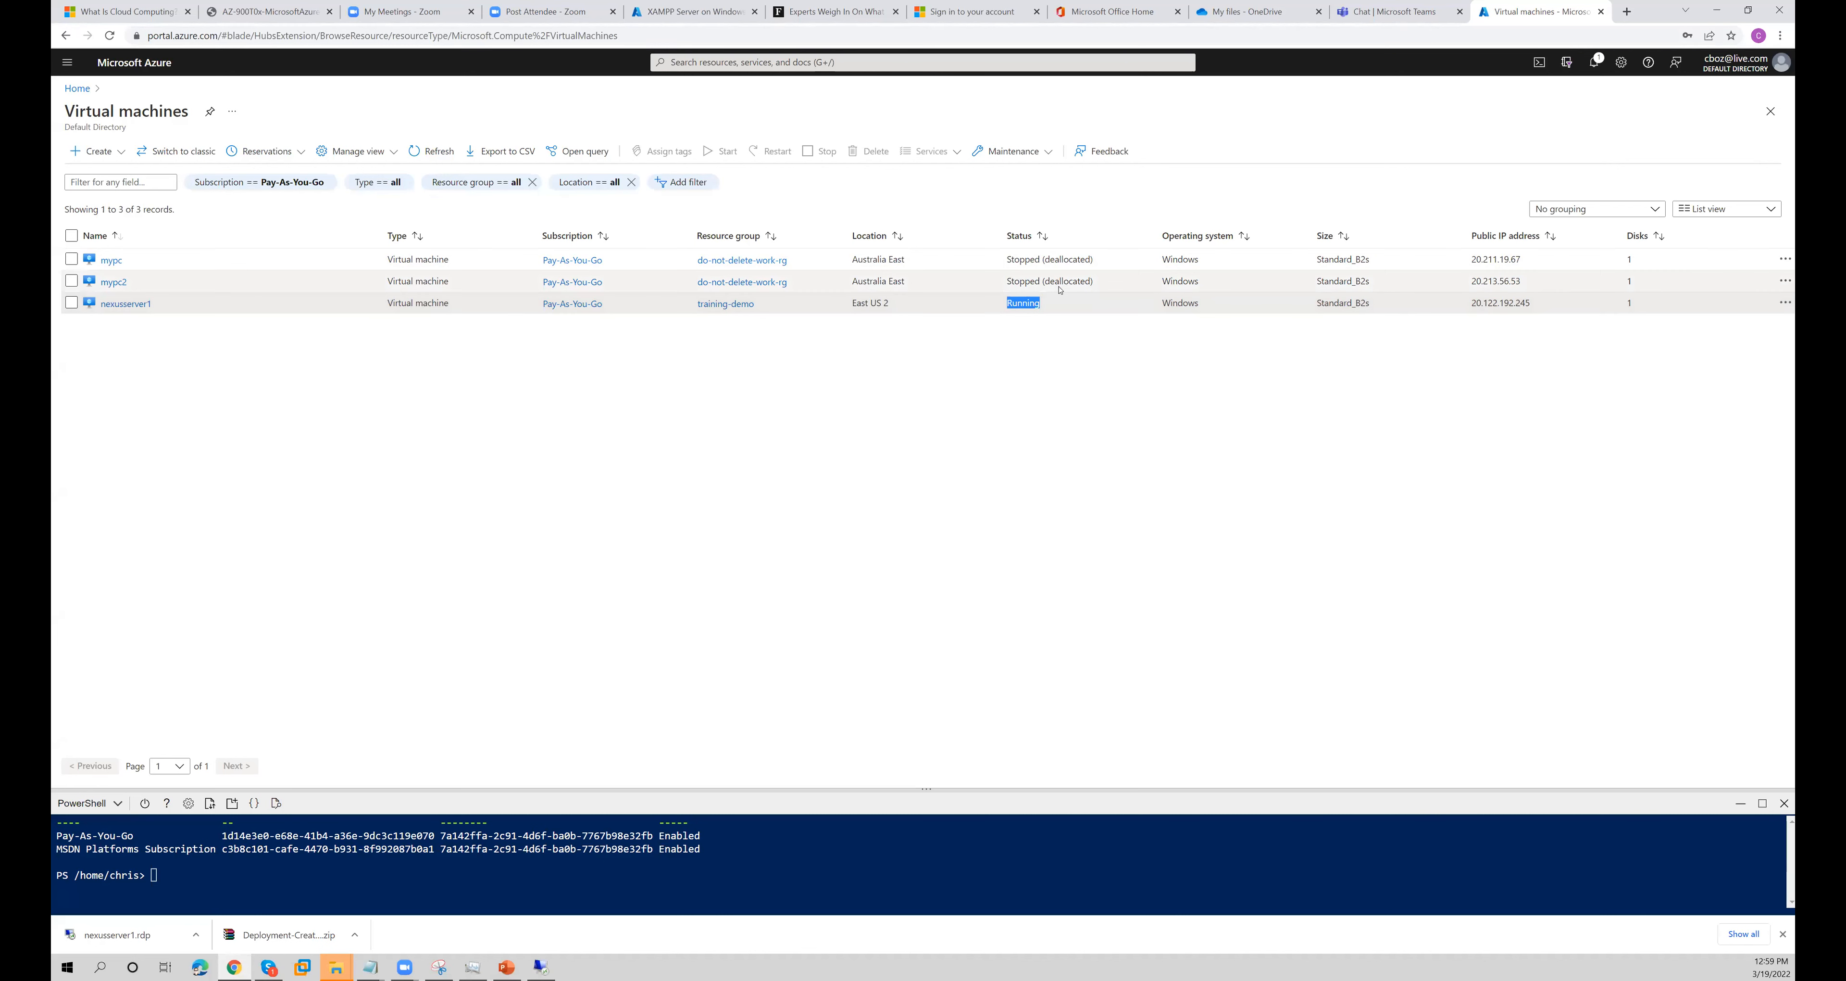
{"action": "left_click_drag", "start_coordinate": [1061, 282], "coordinate": [988, 286]}
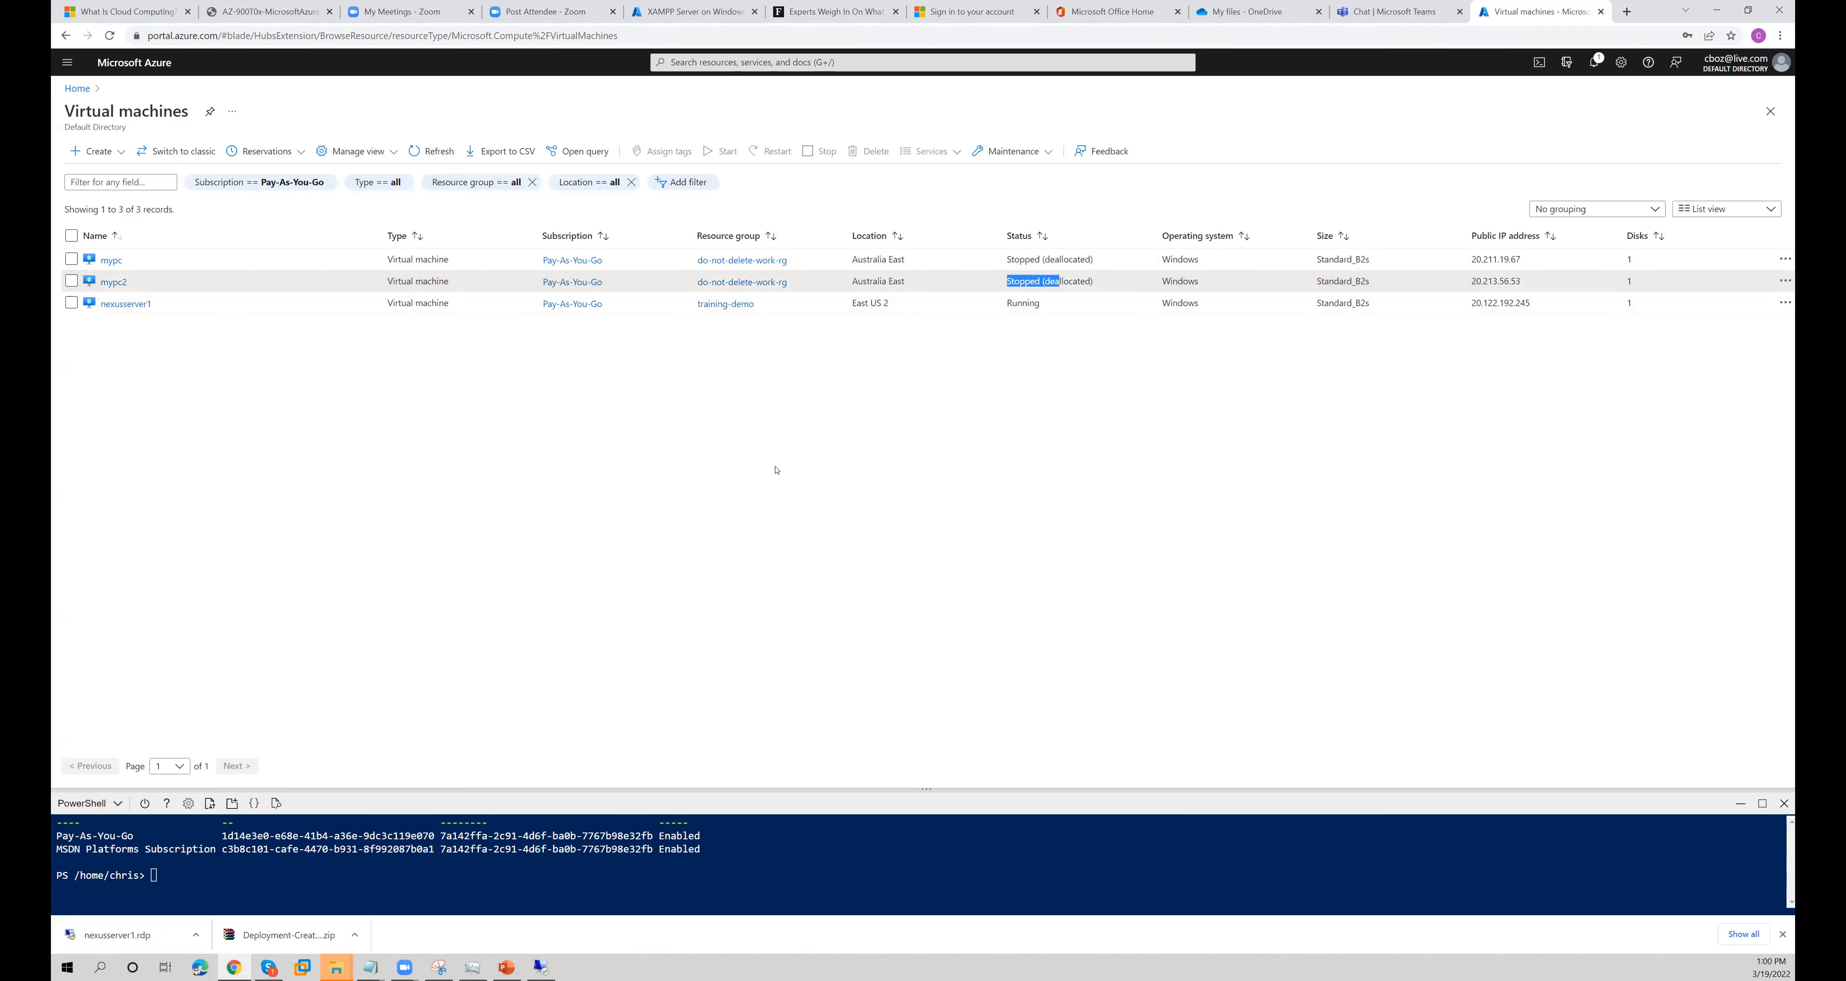
{"action": "left_click", "coordinate": [751, 380]}
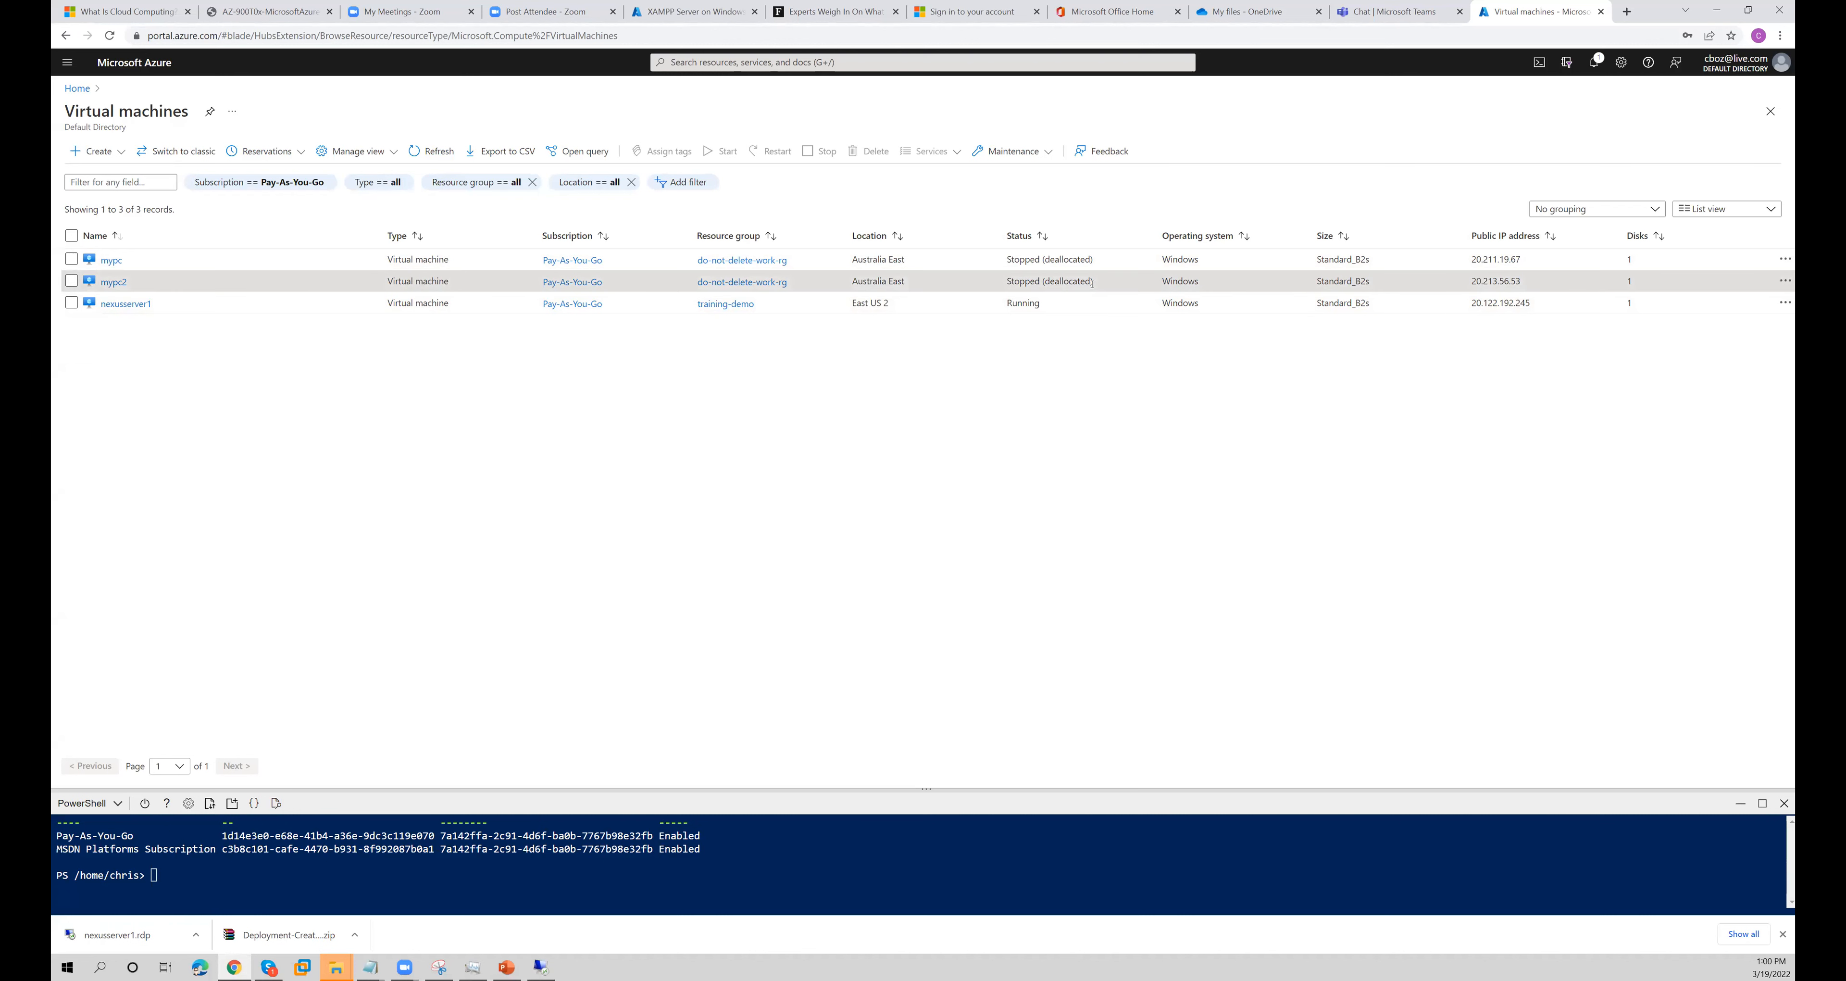
{"action": "left_click_drag", "start_coordinate": [1030, 275], "coordinate": [1094, 281]}
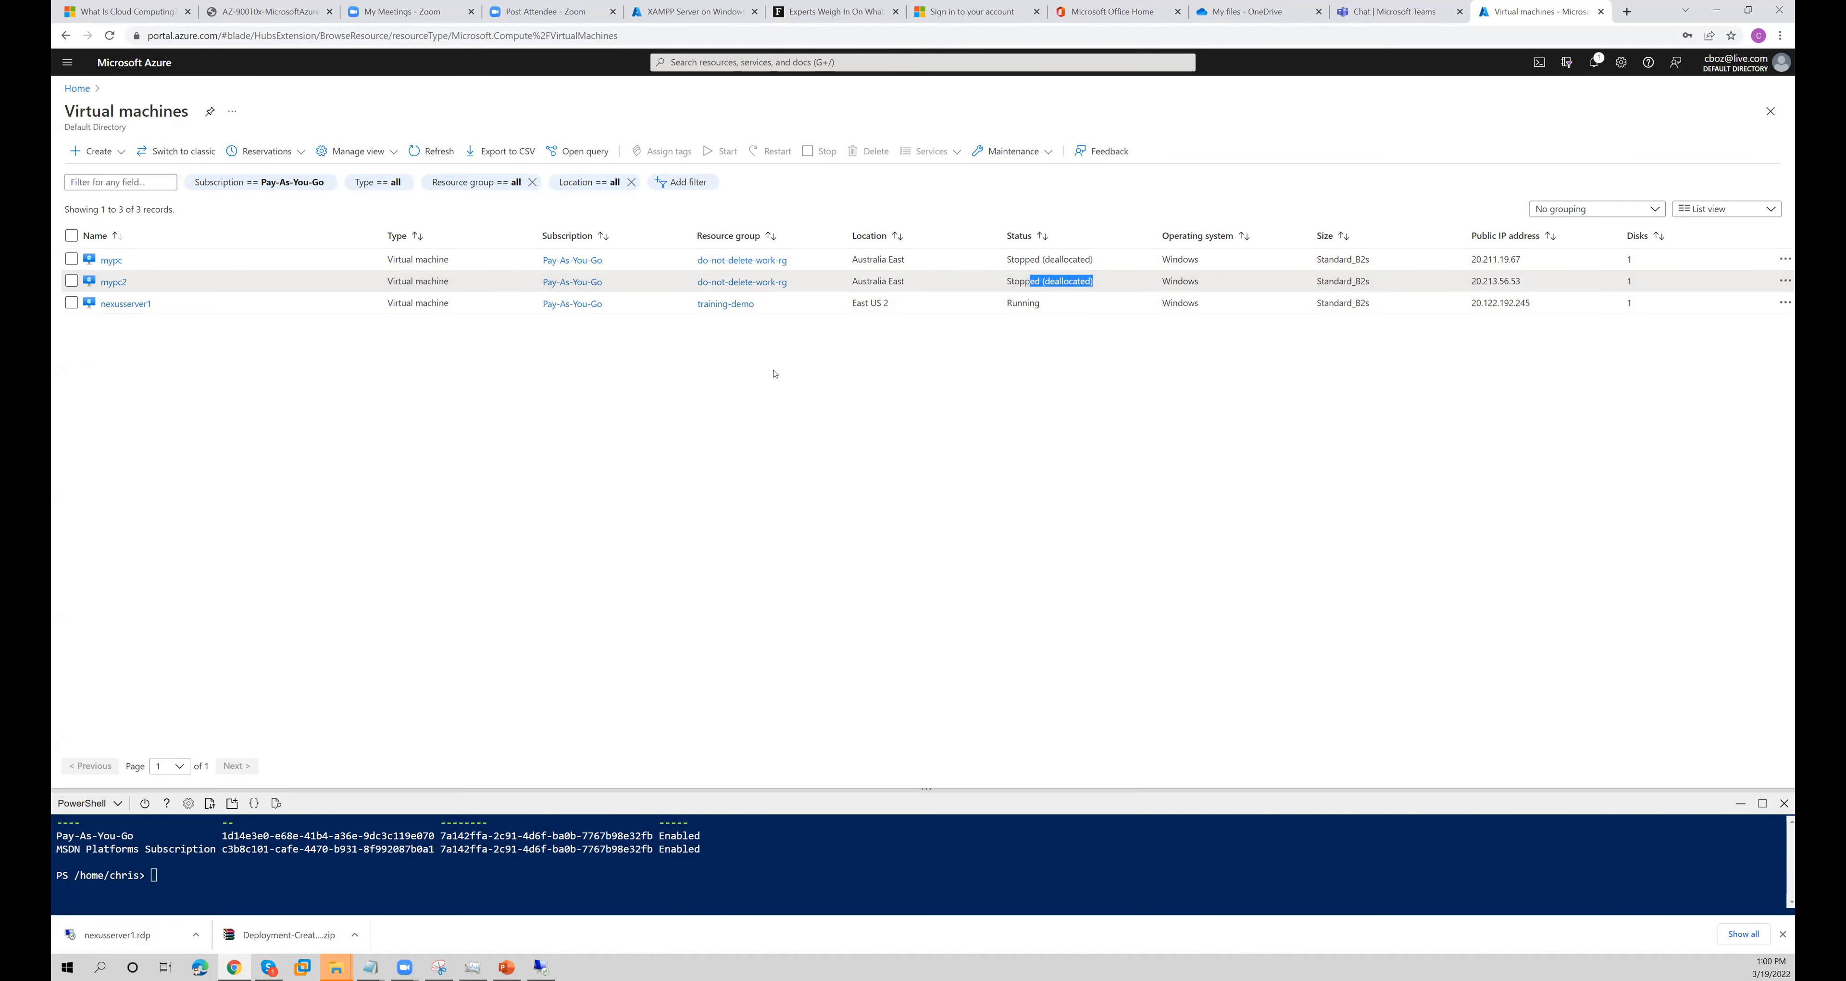
- Shut down nexusserver1 from inside its remote desktop session, accepting the default shutdown reason
{"action": "left_click", "coordinate": [542, 967]}
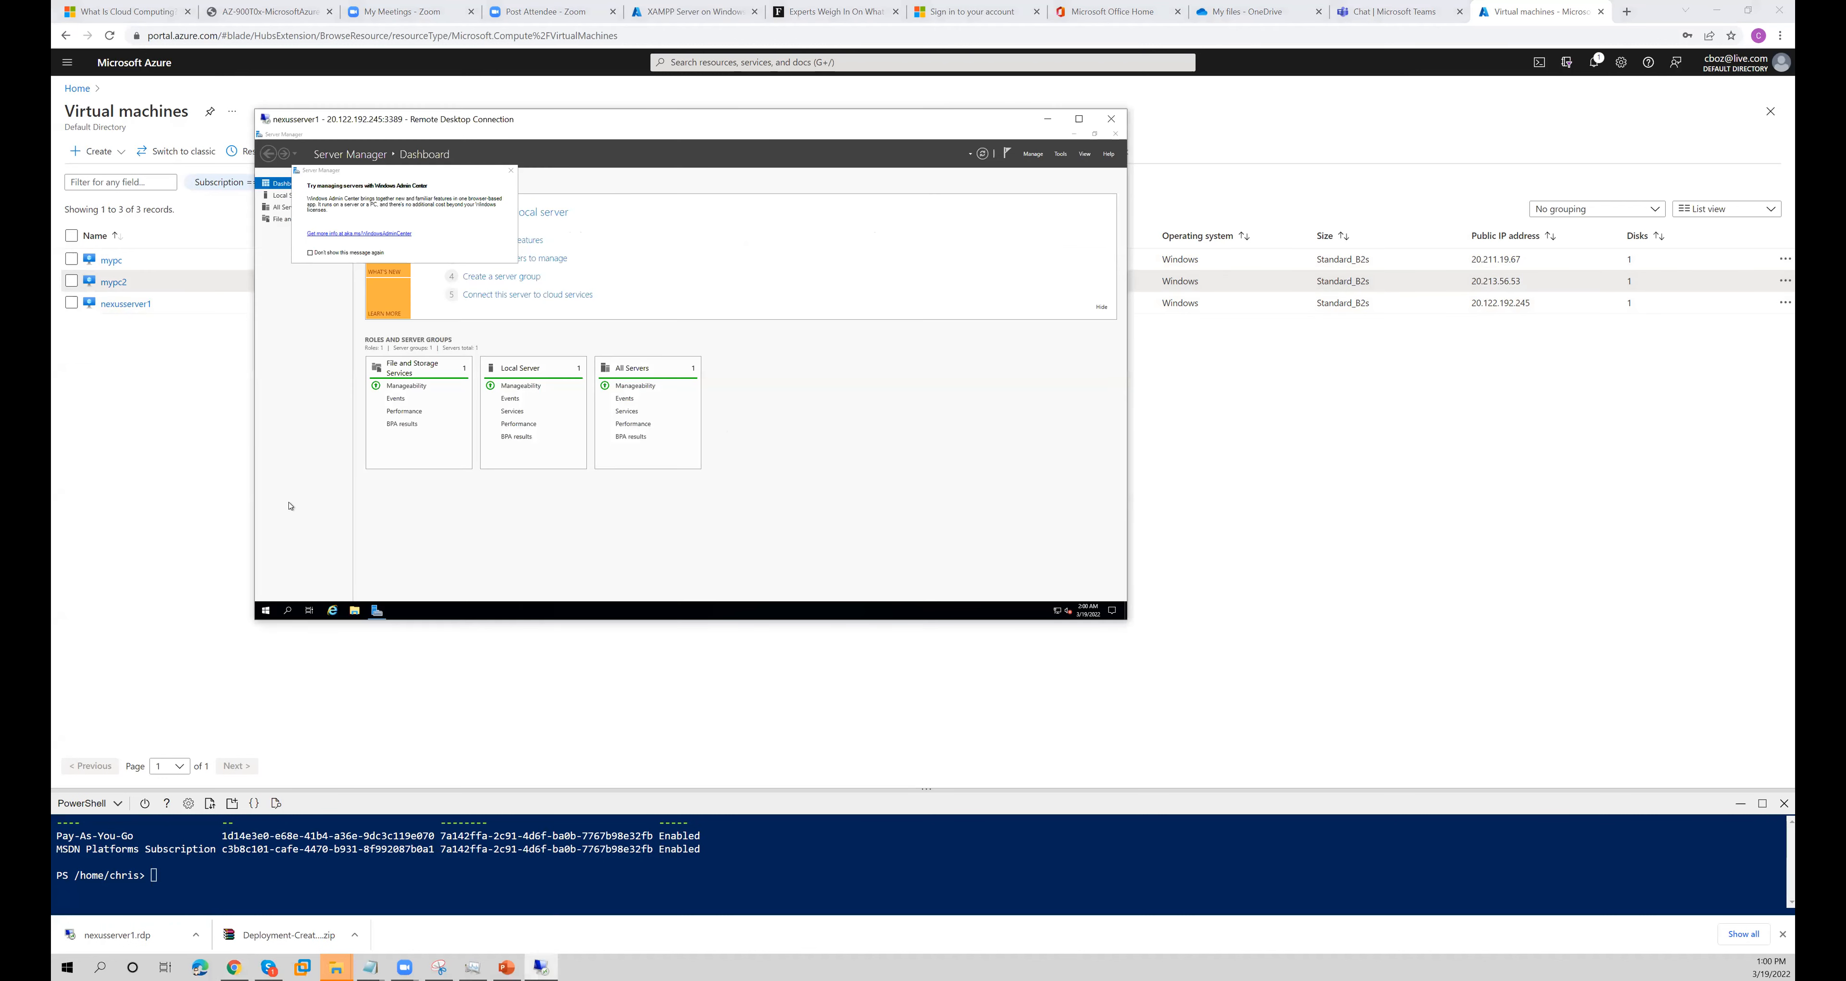
{"action": "right_click", "coordinate": [265, 610]}
{"action": "mouse_move", "coordinate": [310, 587]}
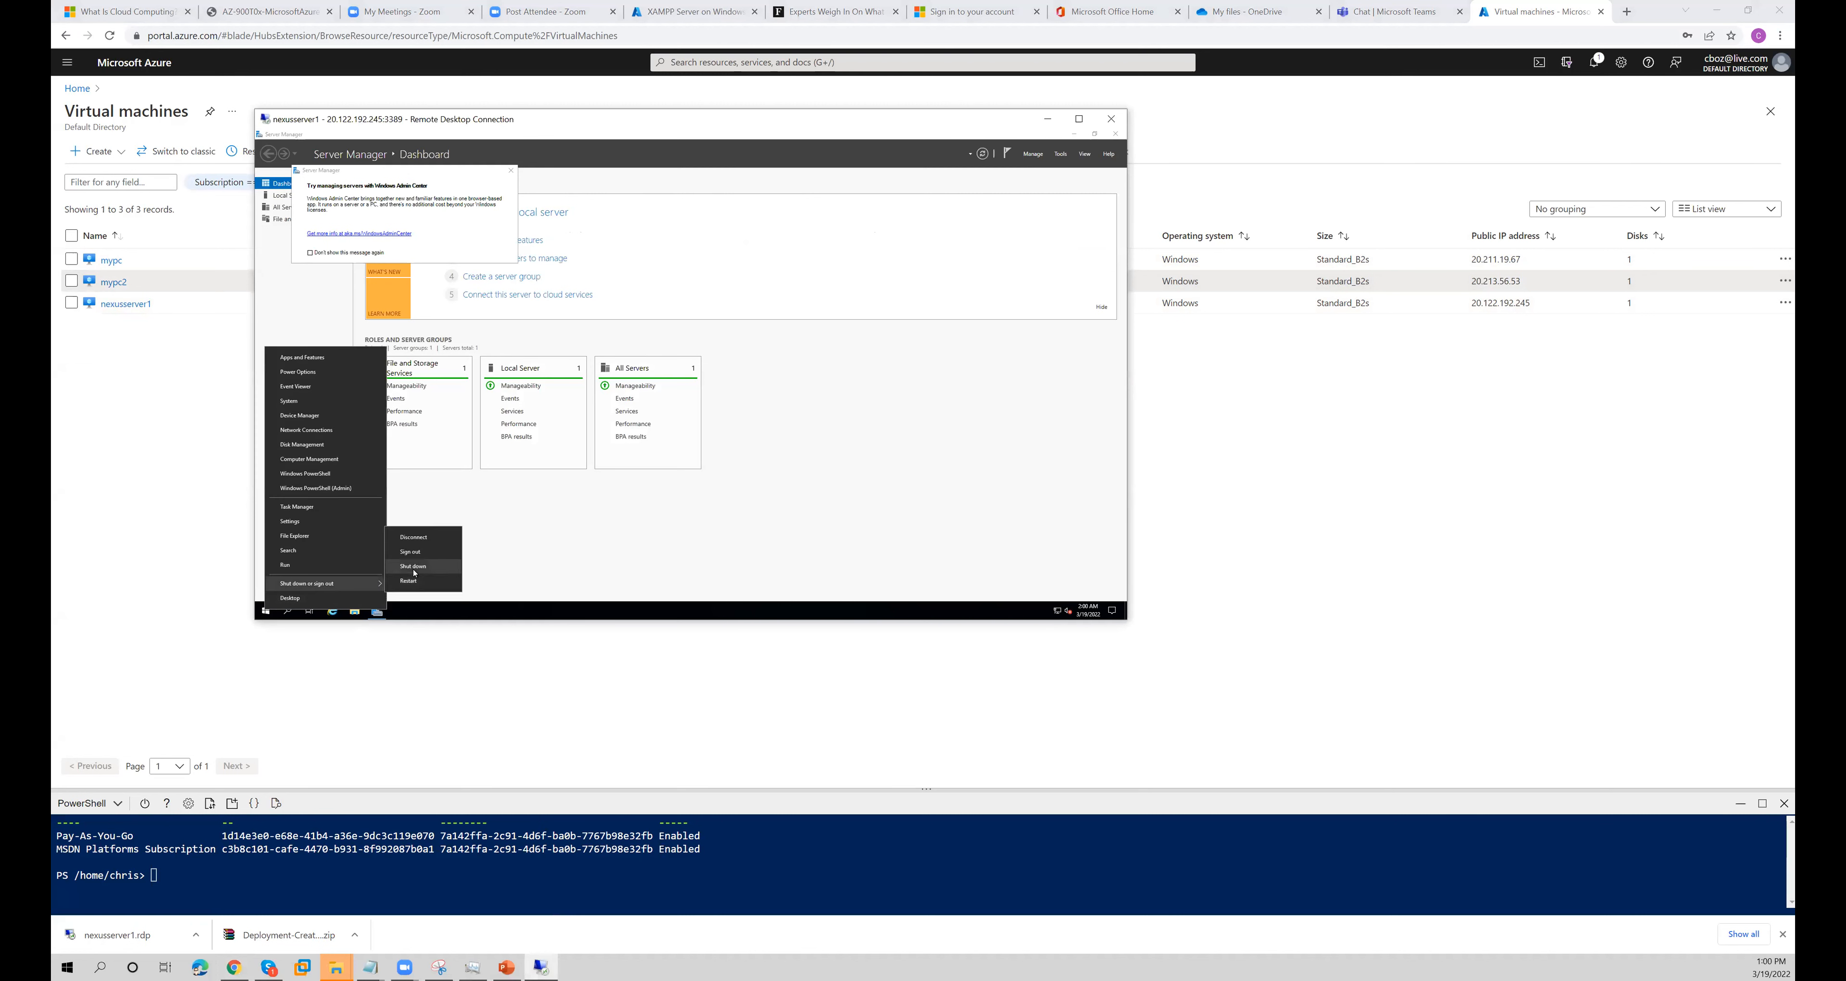
{"action": "left_click", "coordinate": [423, 574]}
{"action": "left_click", "coordinate": [402, 591]}
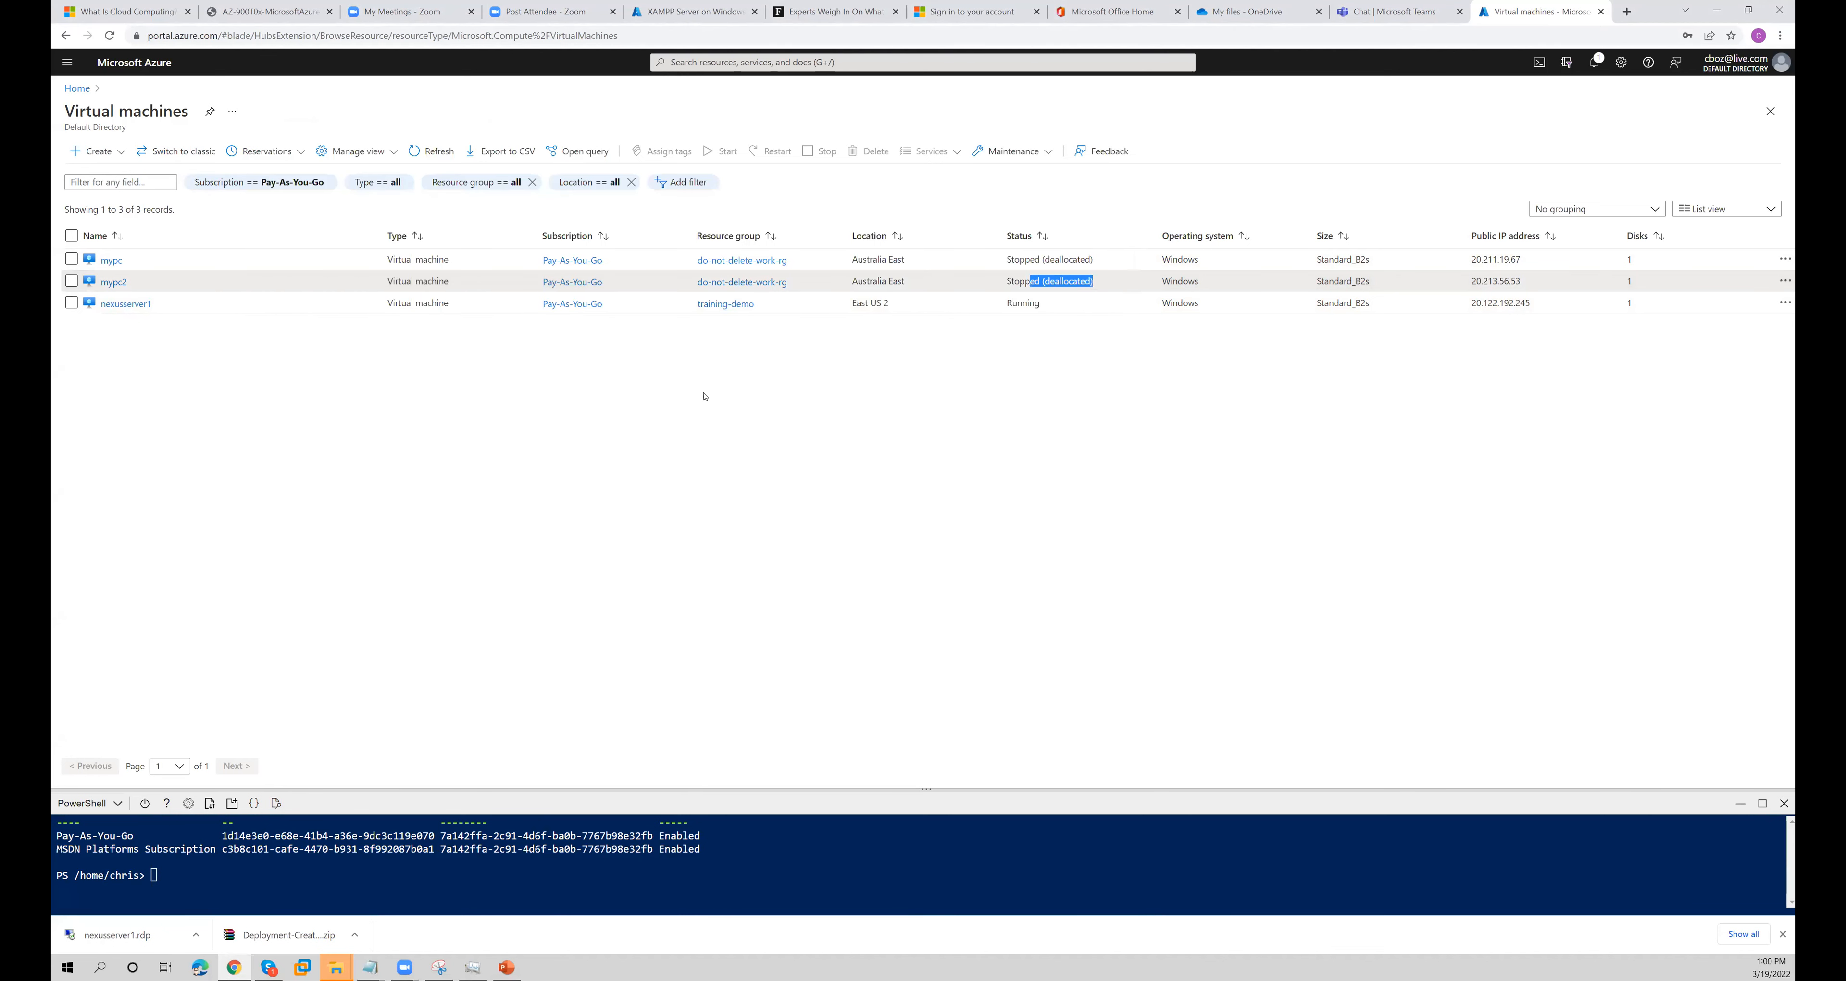
- Refresh the Virtual machines list repeatedly and check the status of nexusserver1
{"action": "left_click", "coordinate": [1030, 322]}
{"action": "left_click_drag", "start_coordinate": [1041, 305], "coordinate": [1012, 304]}
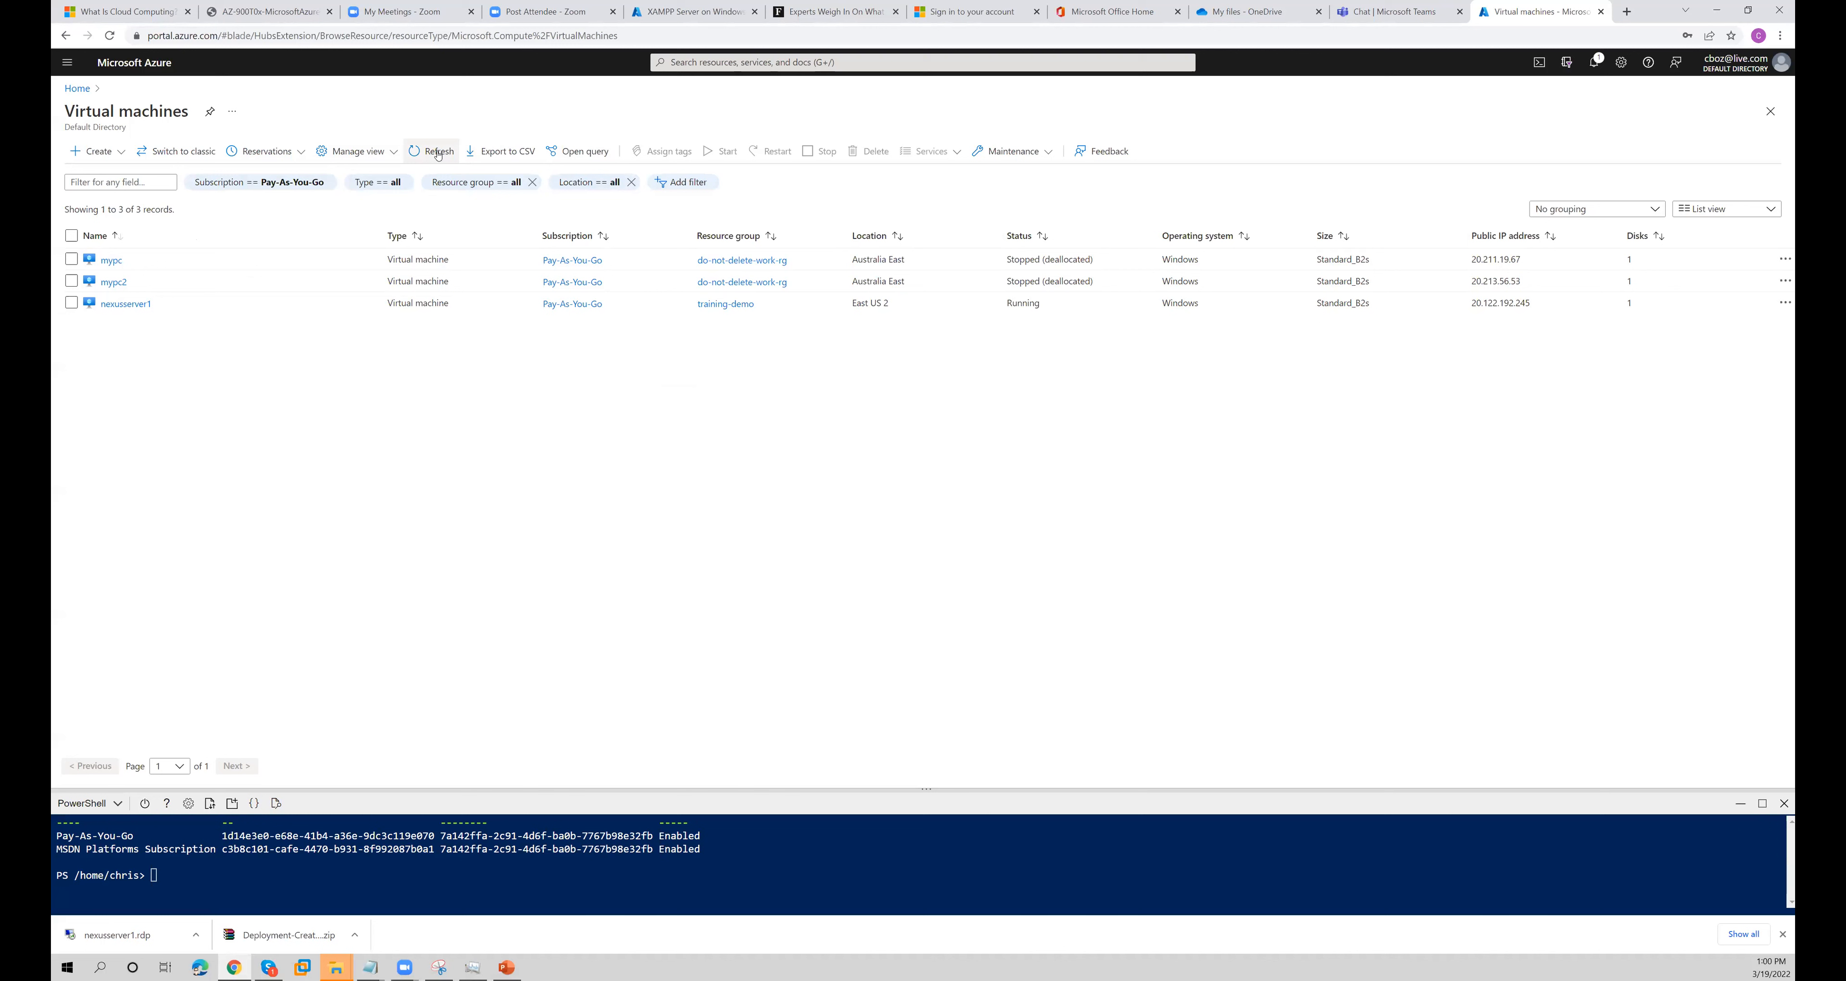
{"action": "left_click", "coordinate": [437, 153]}
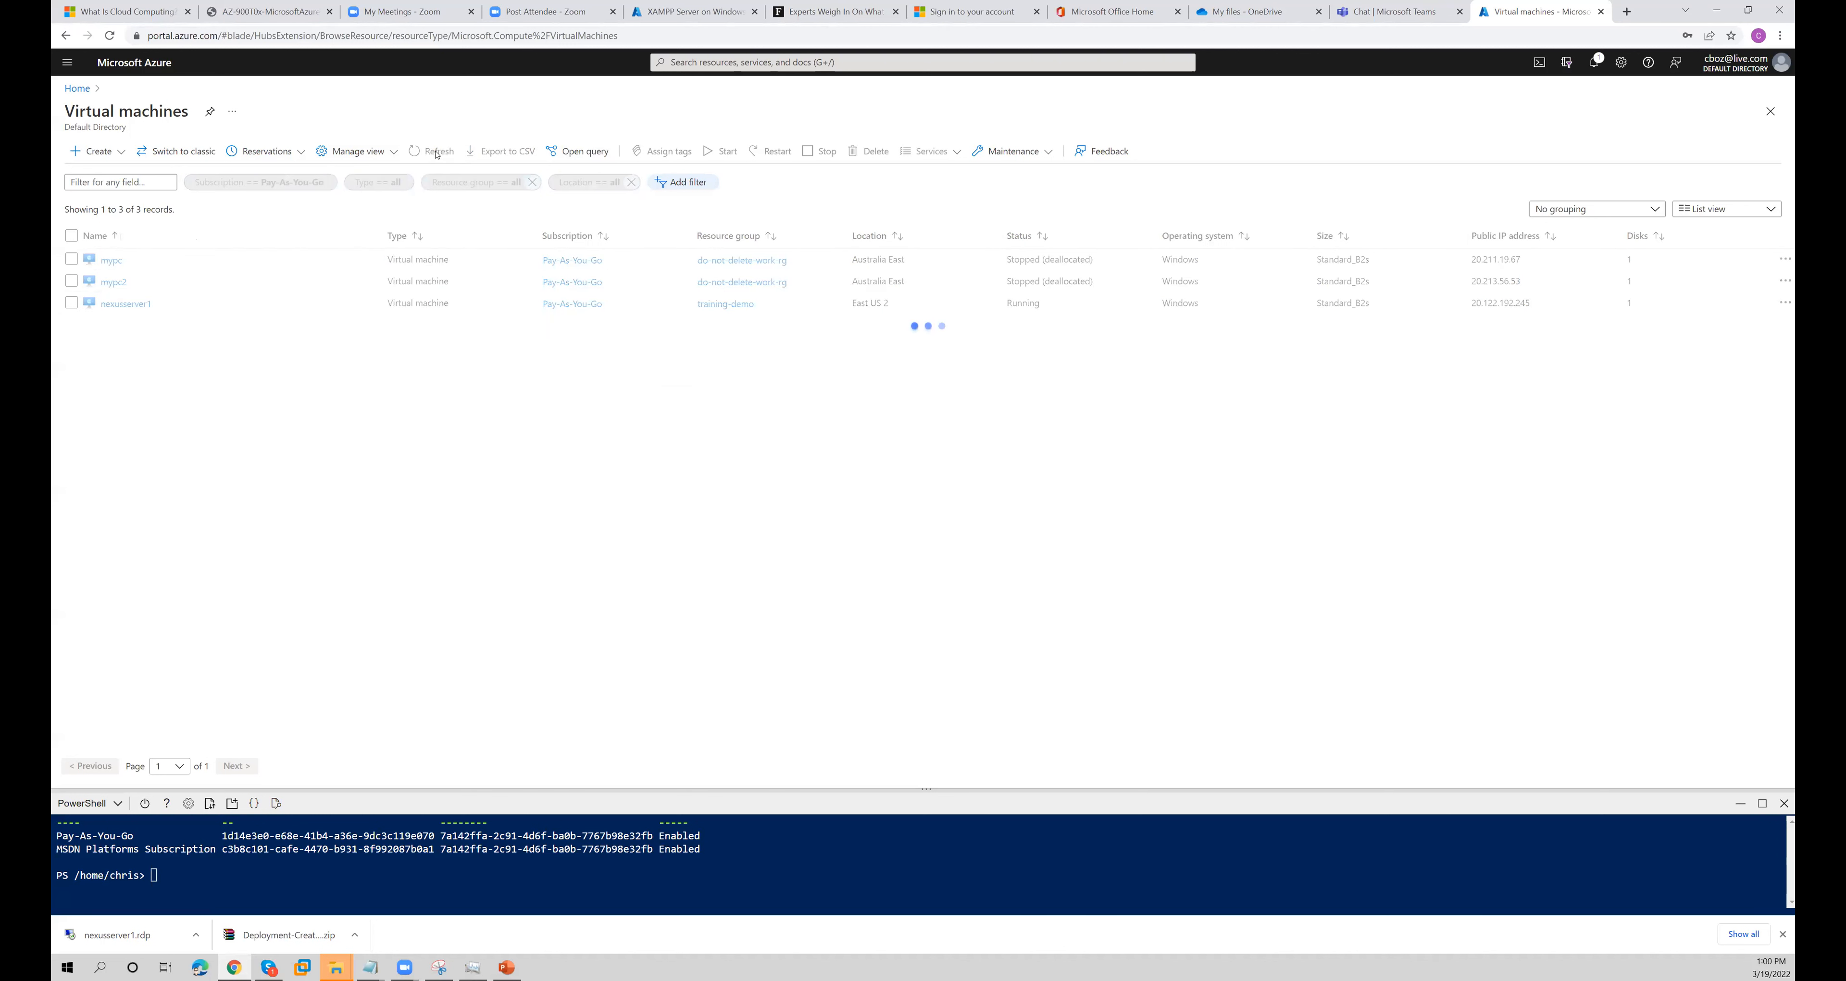
{"action": "double_click", "coordinate": [1039, 304]}
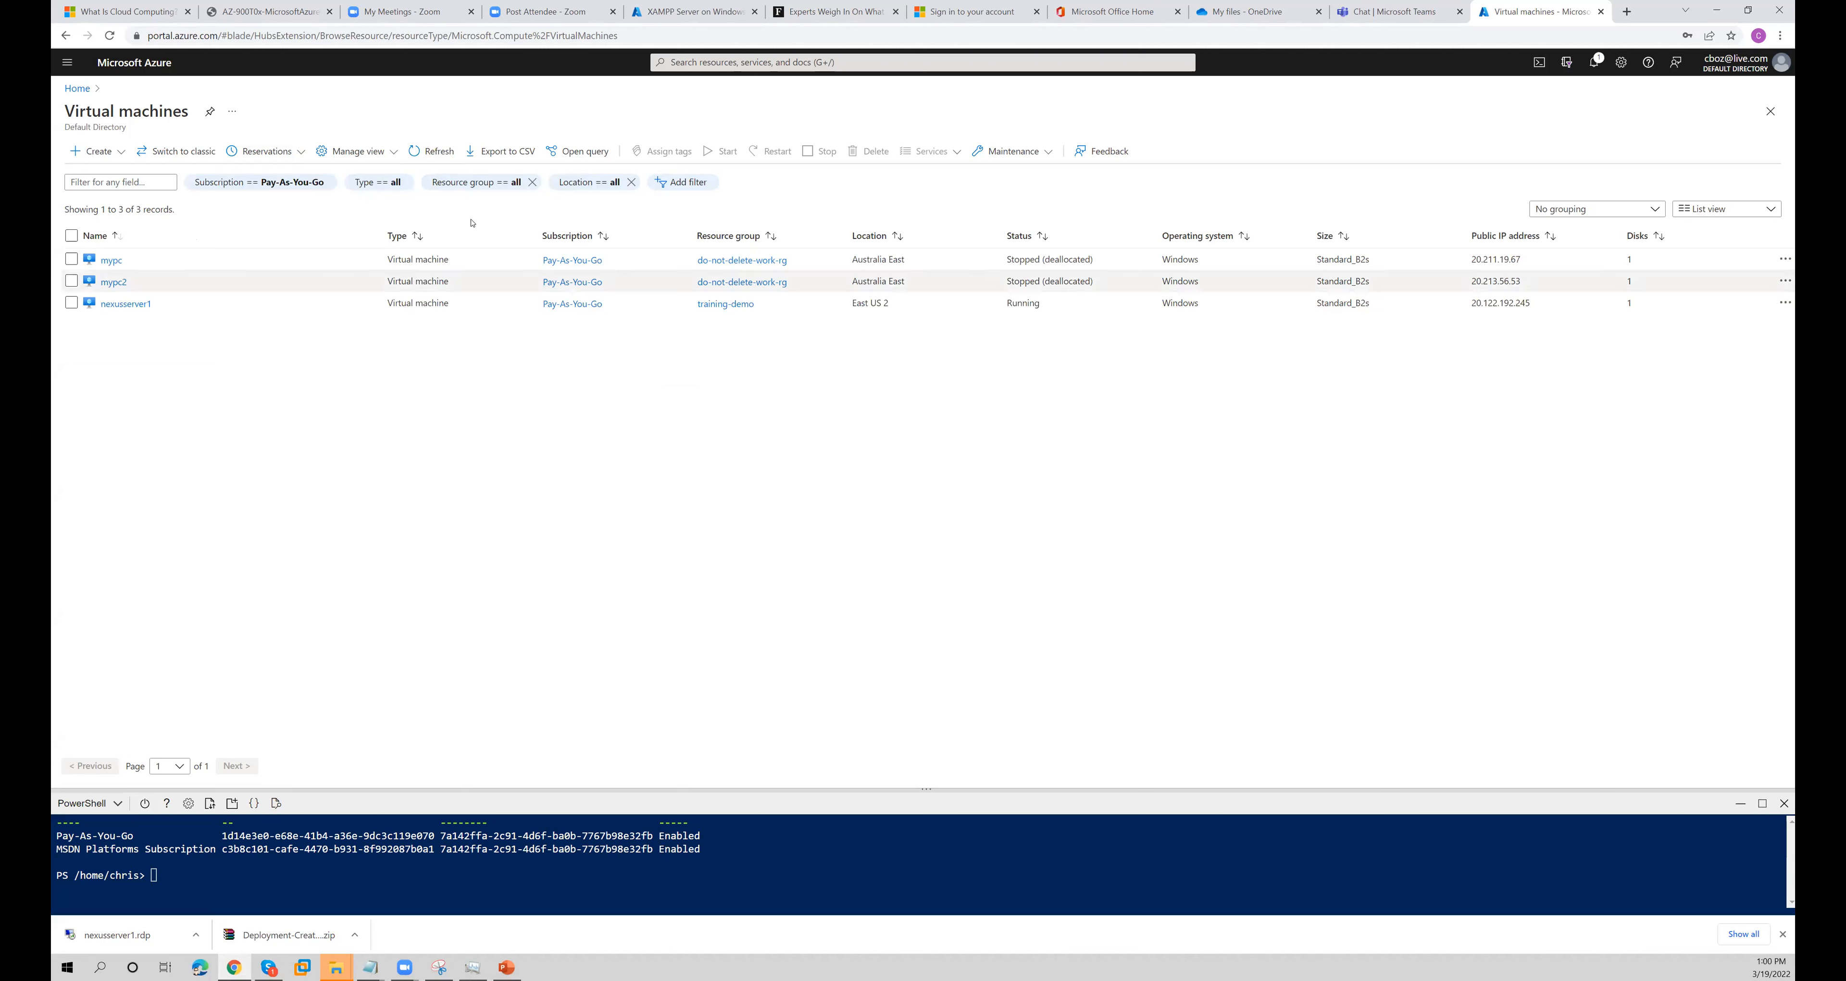
{"action": "left_click", "coordinate": [421, 156]}
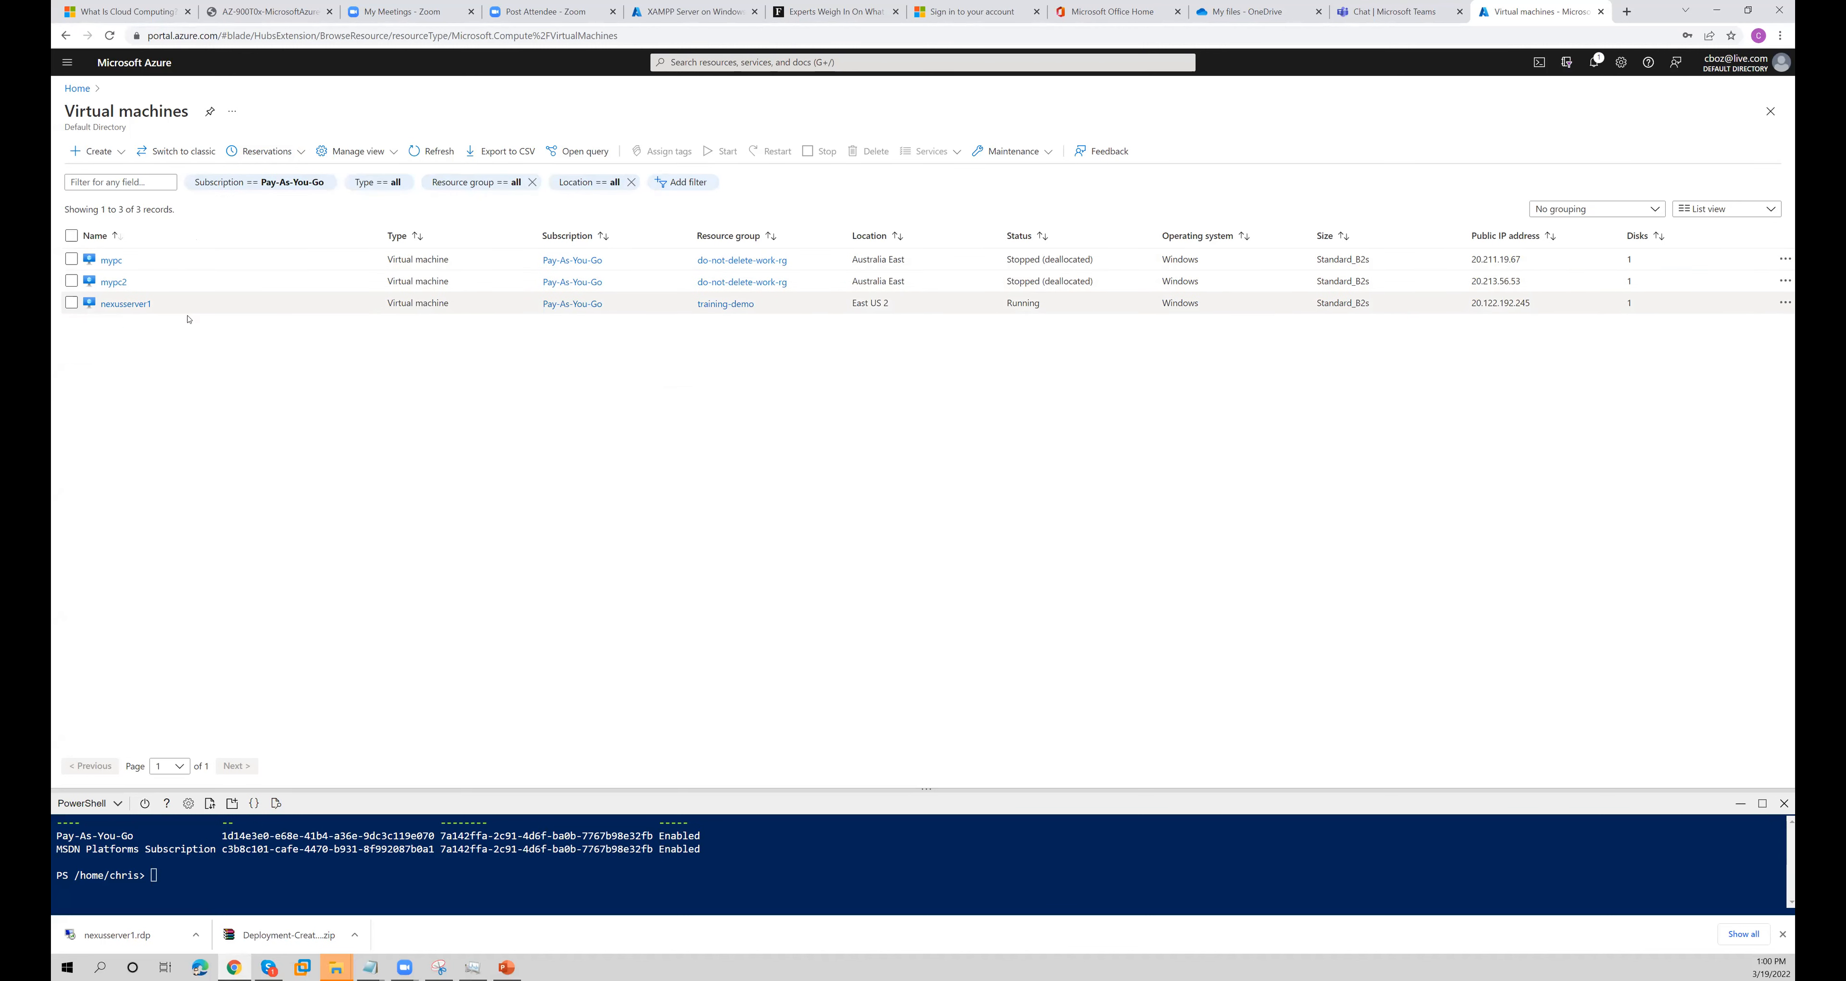
{"action": "left_click", "coordinate": [71, 303]}
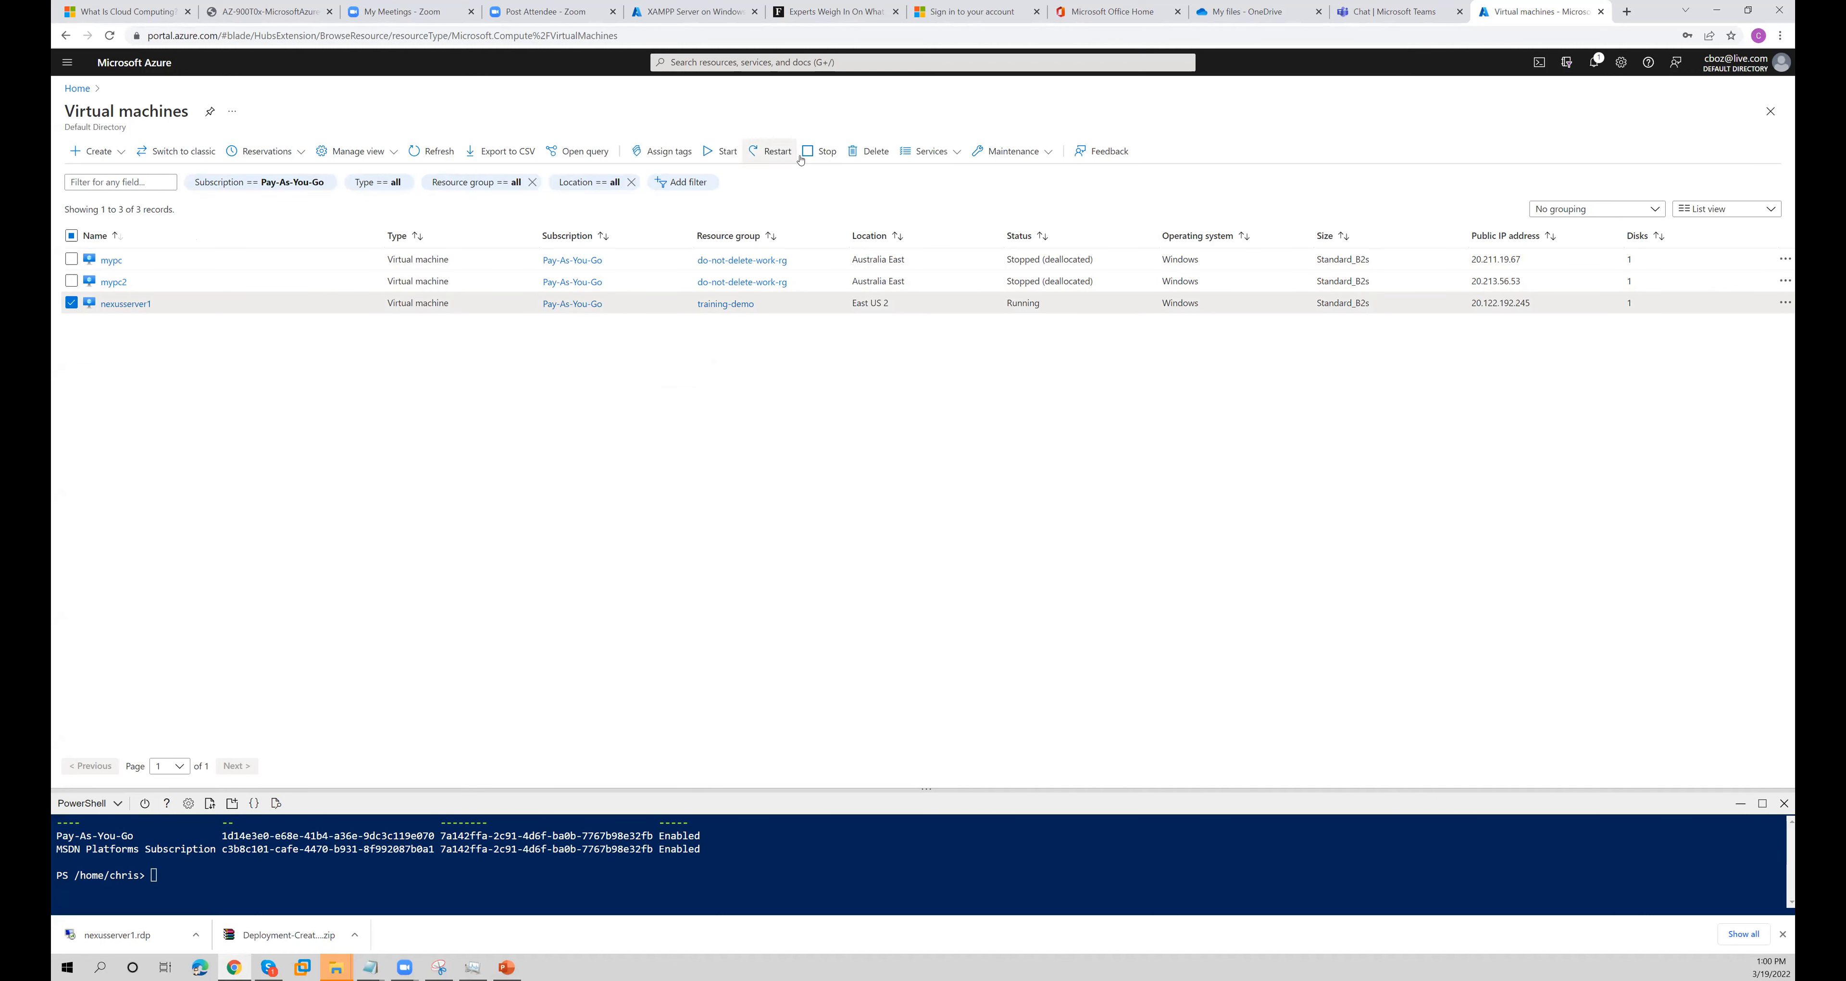
{"action": "left_click", "coordinate": [430, 150]}
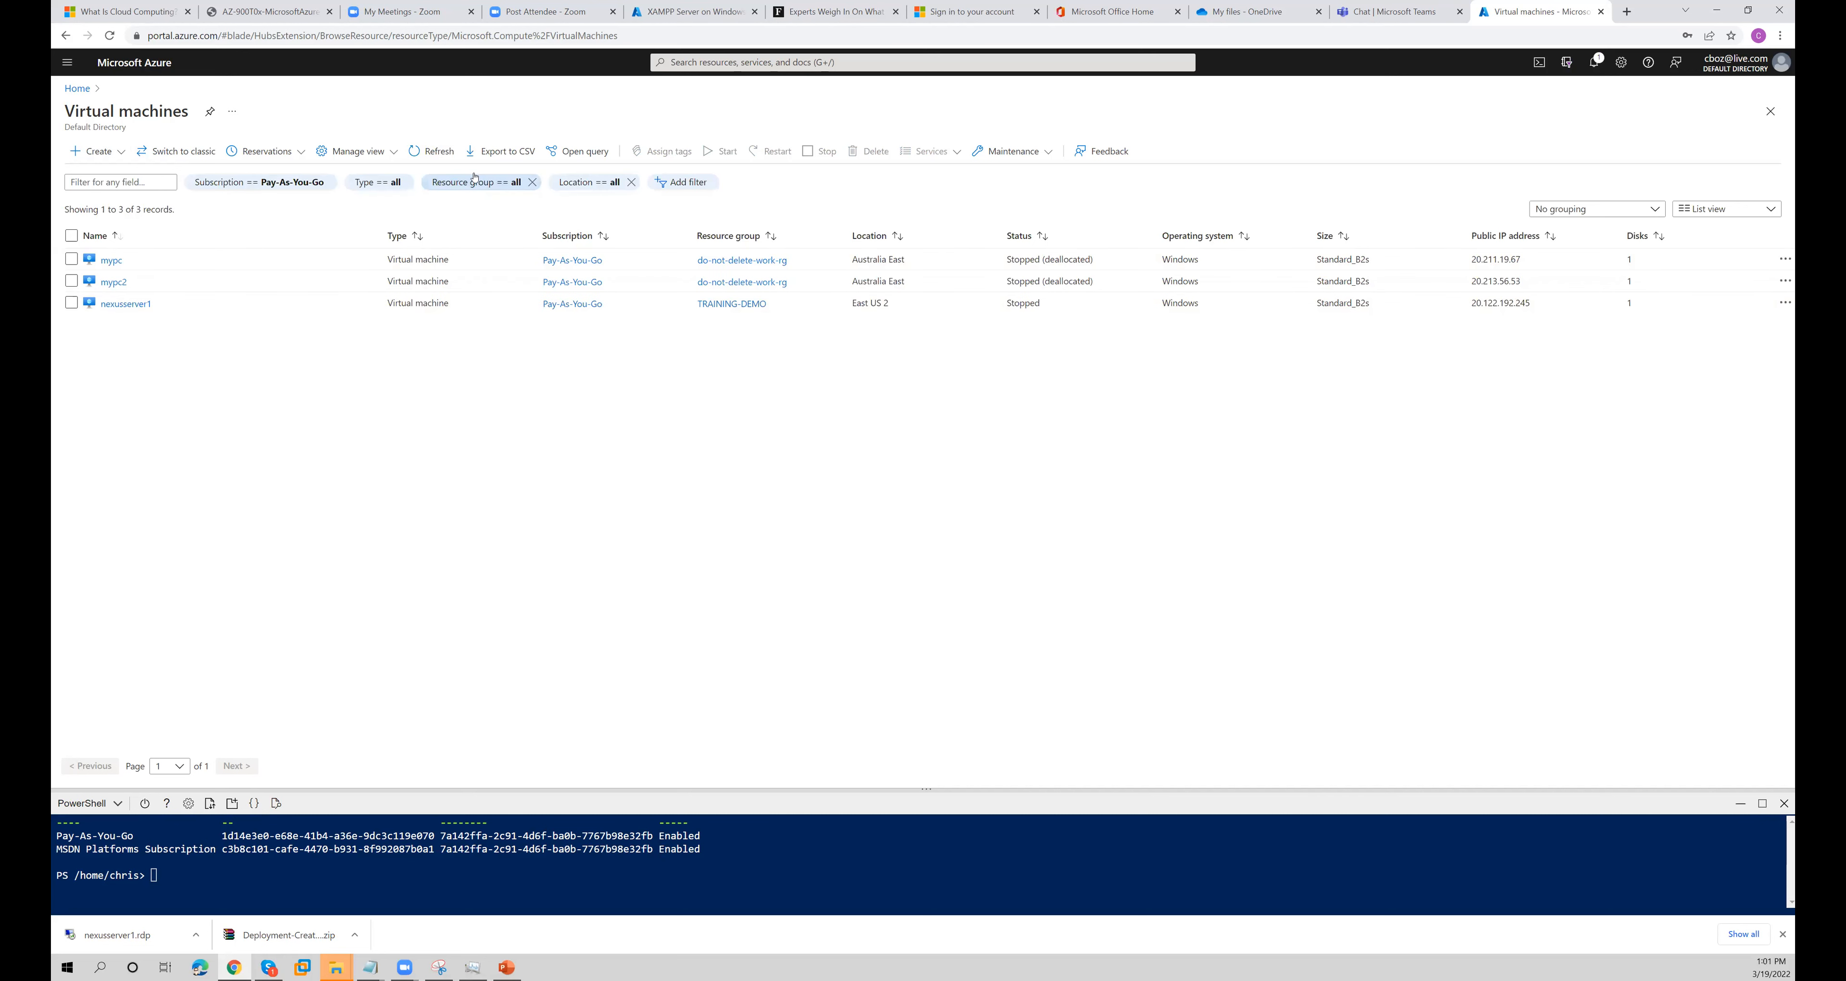
{"action": "left_click", "coordinate": [440, 153]}
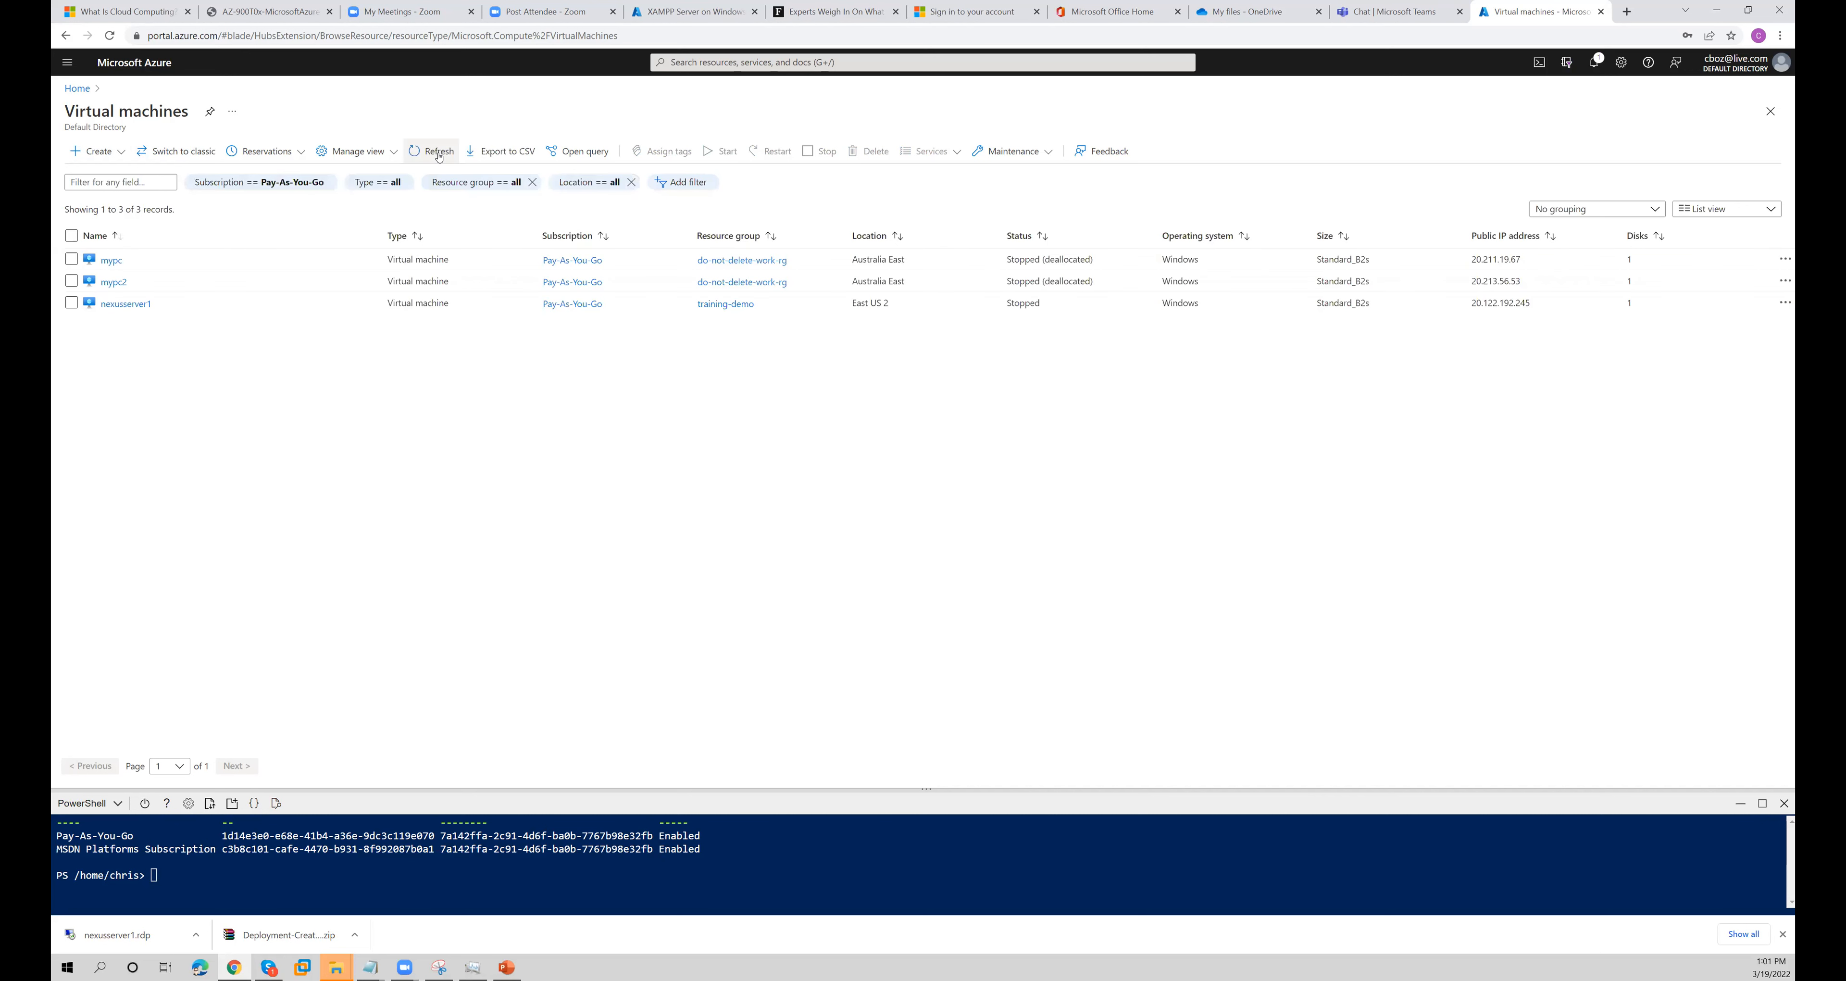
{"action": "left_click", "coordinate": [440, 153]}
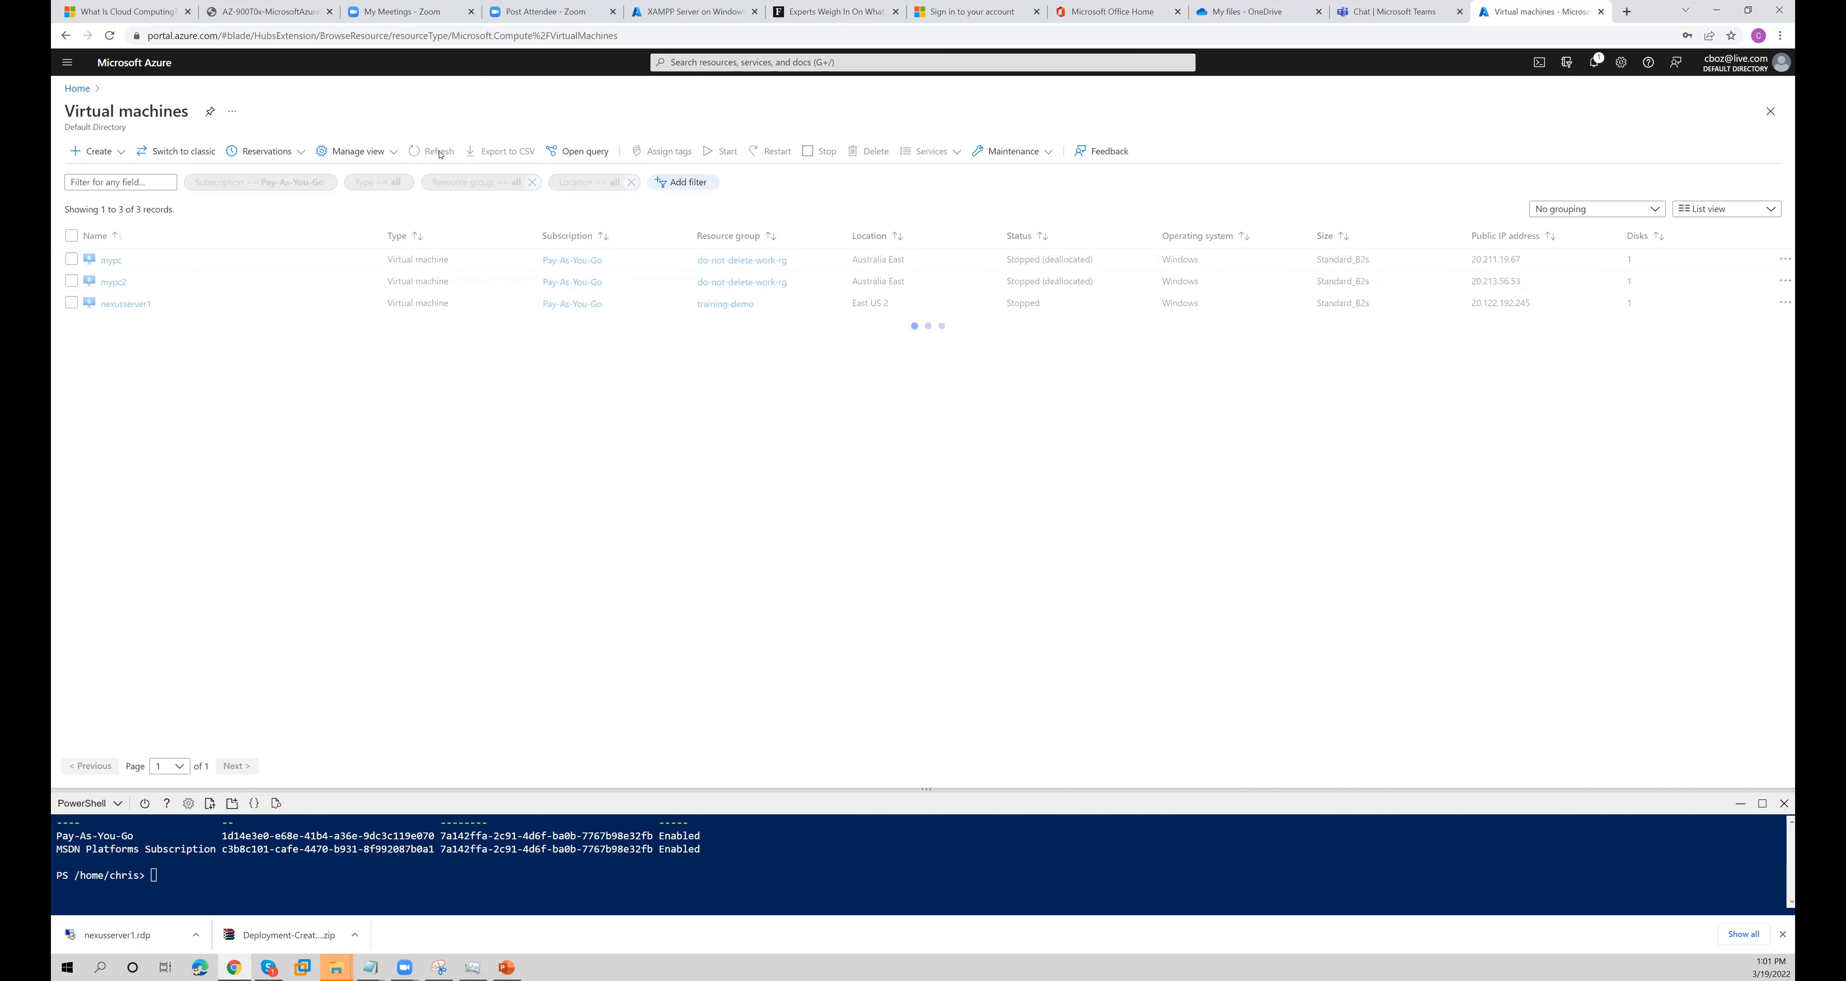
- Search the Azure portal for billing and open Cost Management + Billing
{"action": "left_click", "coordinate": [940, 64]}
{"action": "type", "text": "billing"}
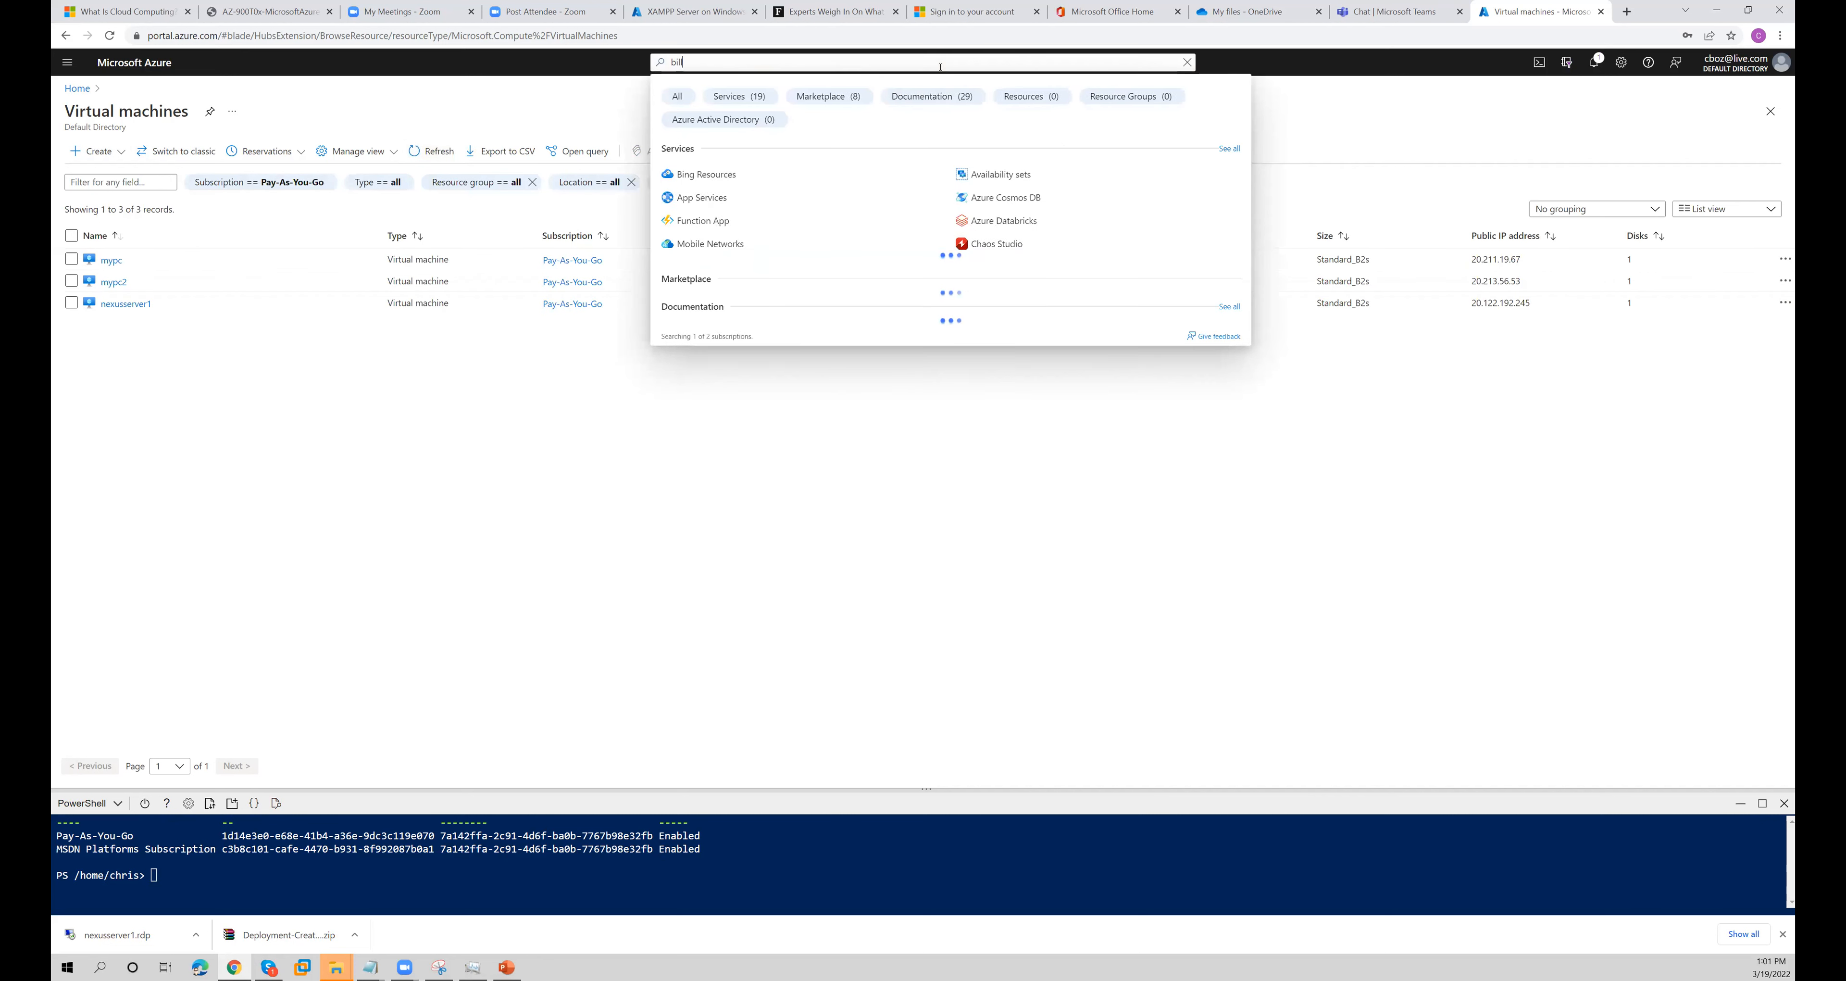
{"action": "left_click", "coordinate": [861, 169]}
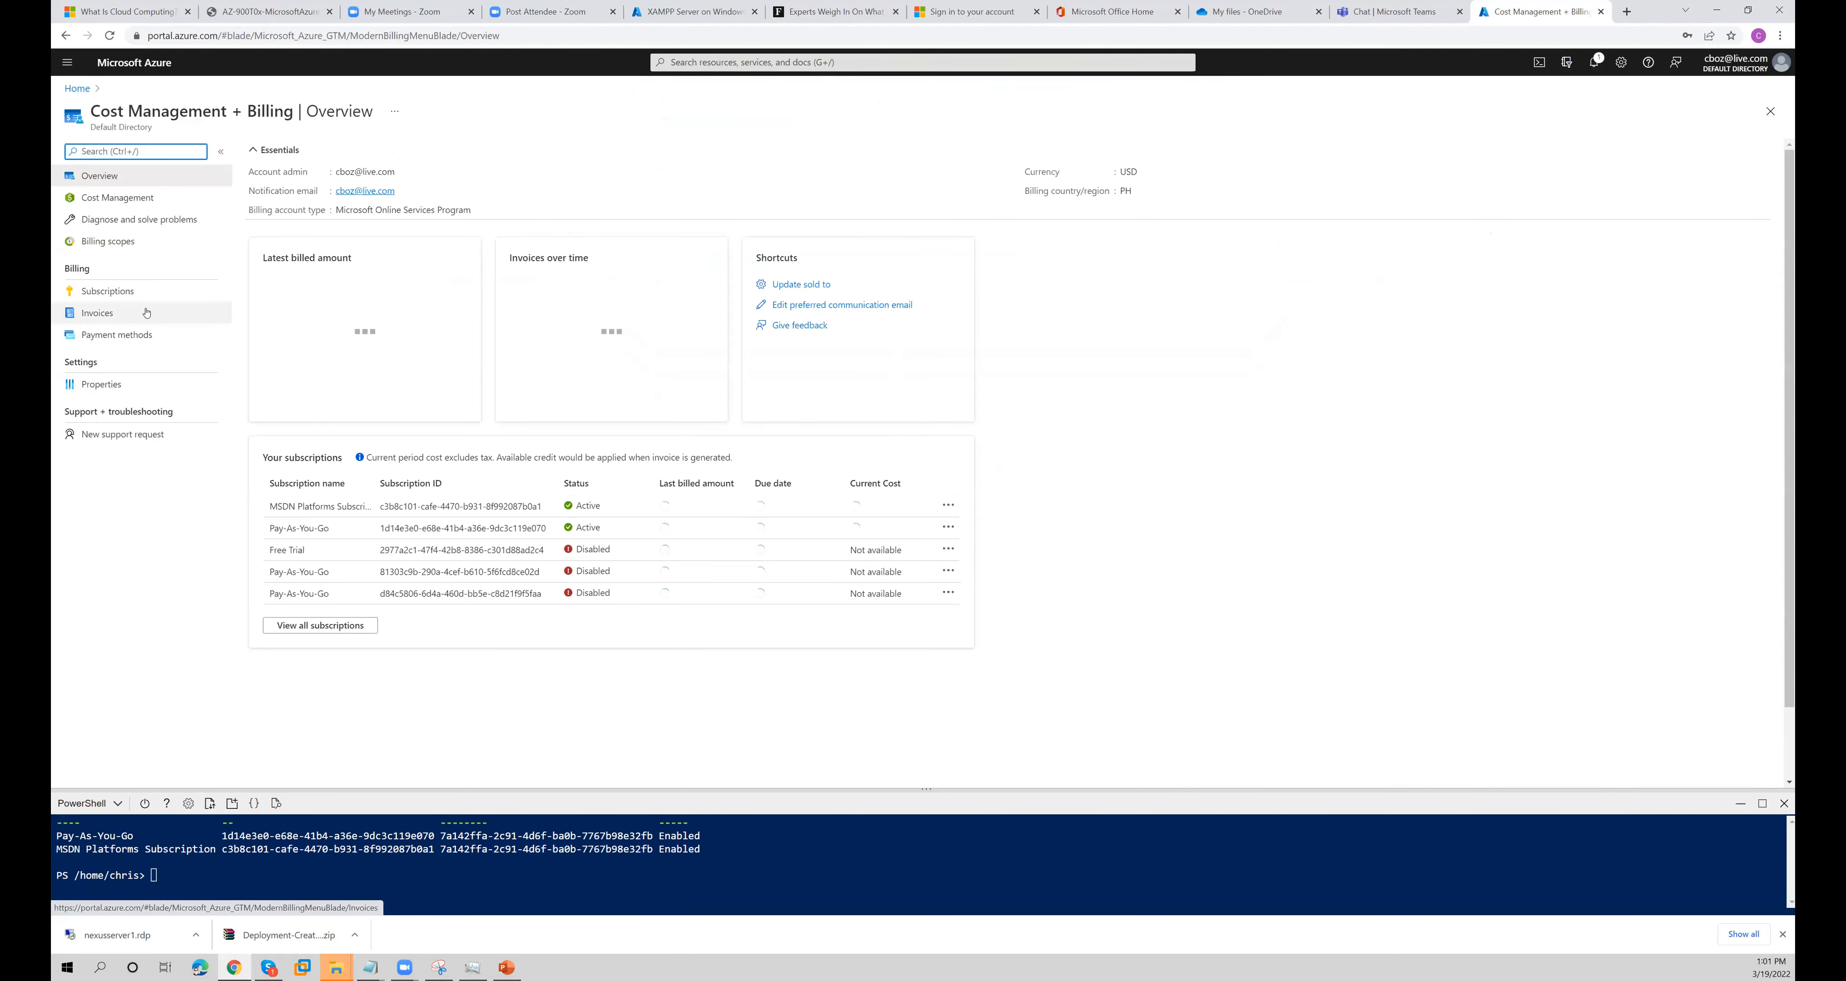
- Open the Pay-As-You-Go subscription's cost analysis and examine the costs by resource group and service name
{"action": "left_click", "coordinate": [134, 204]}
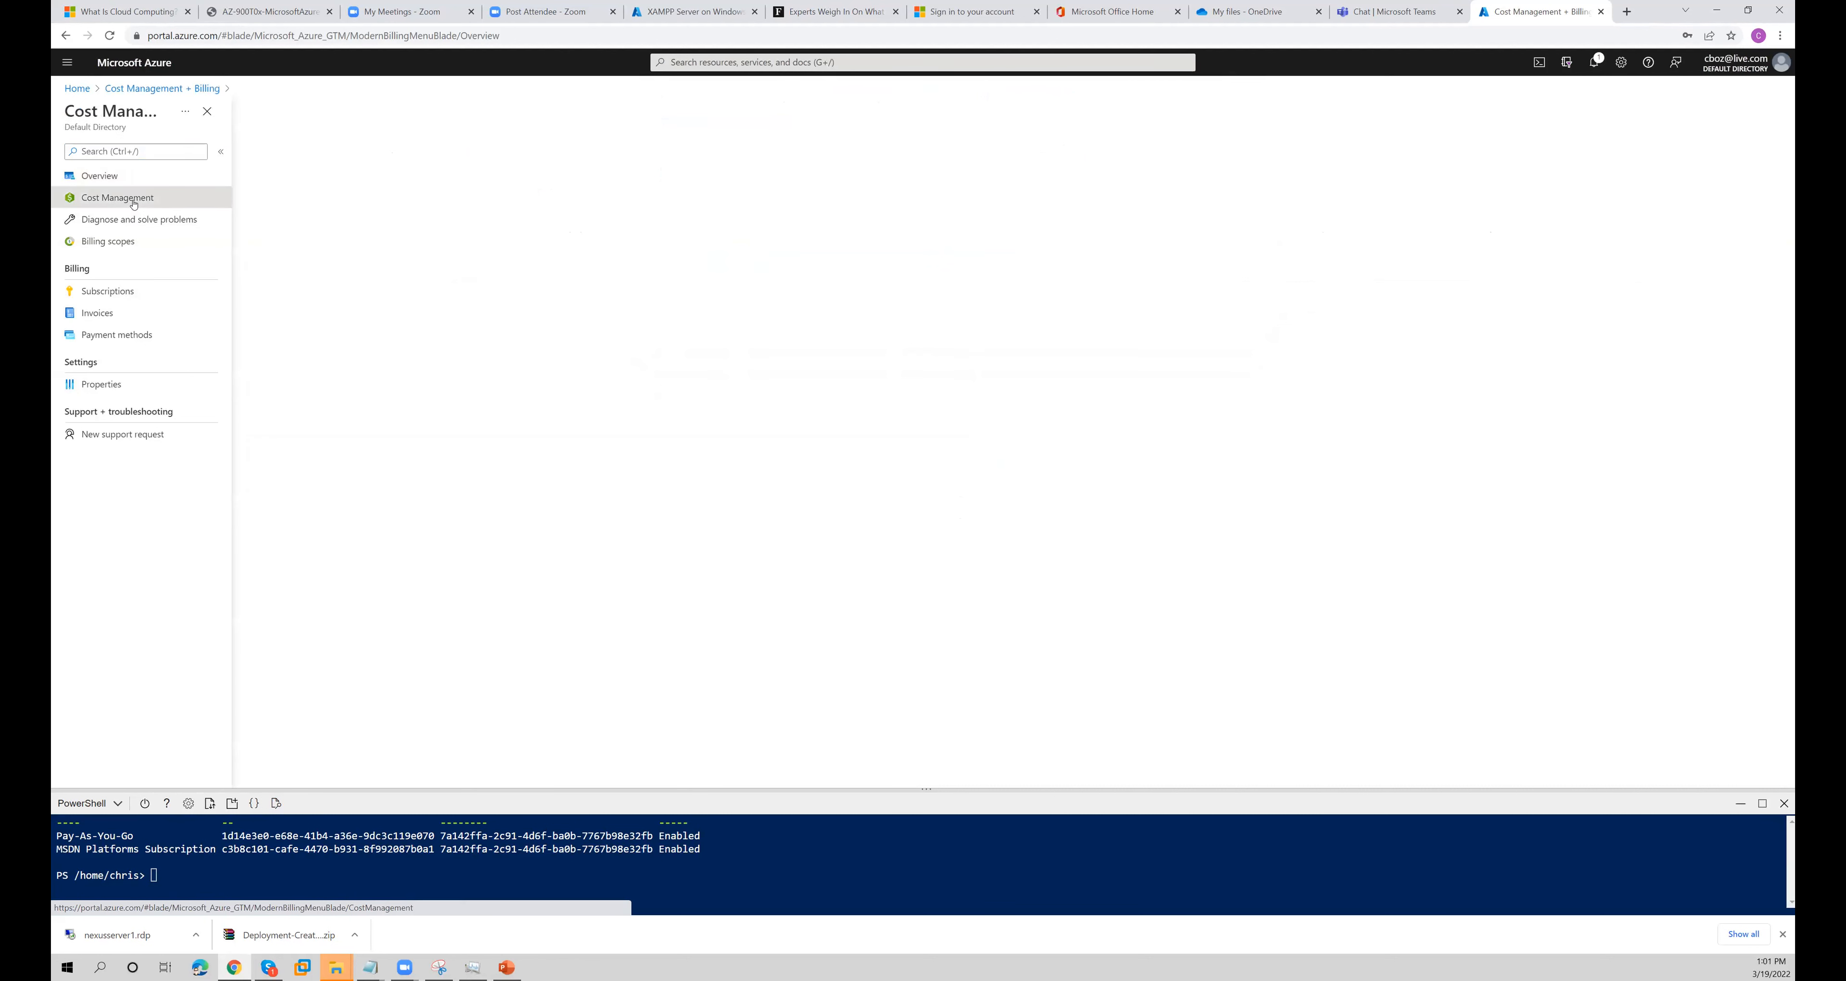
{"action": "left_click", "coordinate": [127, 270]}
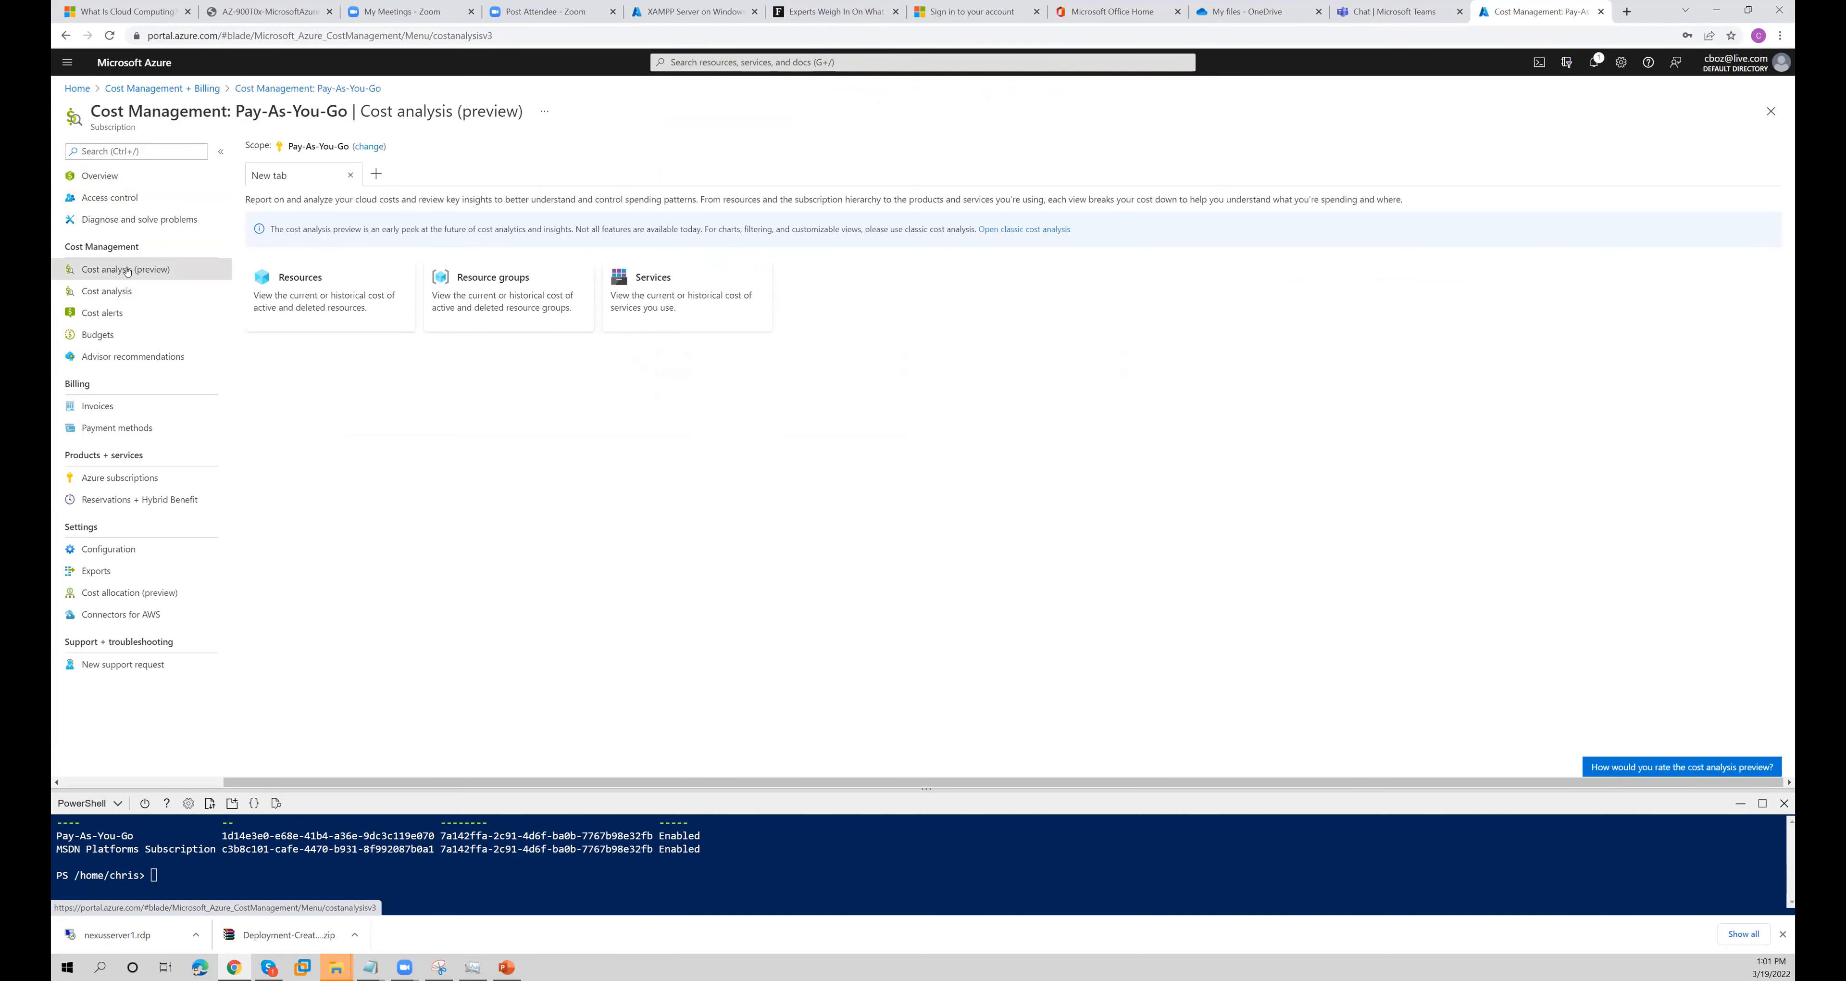
{"action": "left_click", "coordinate": [129, 292]}
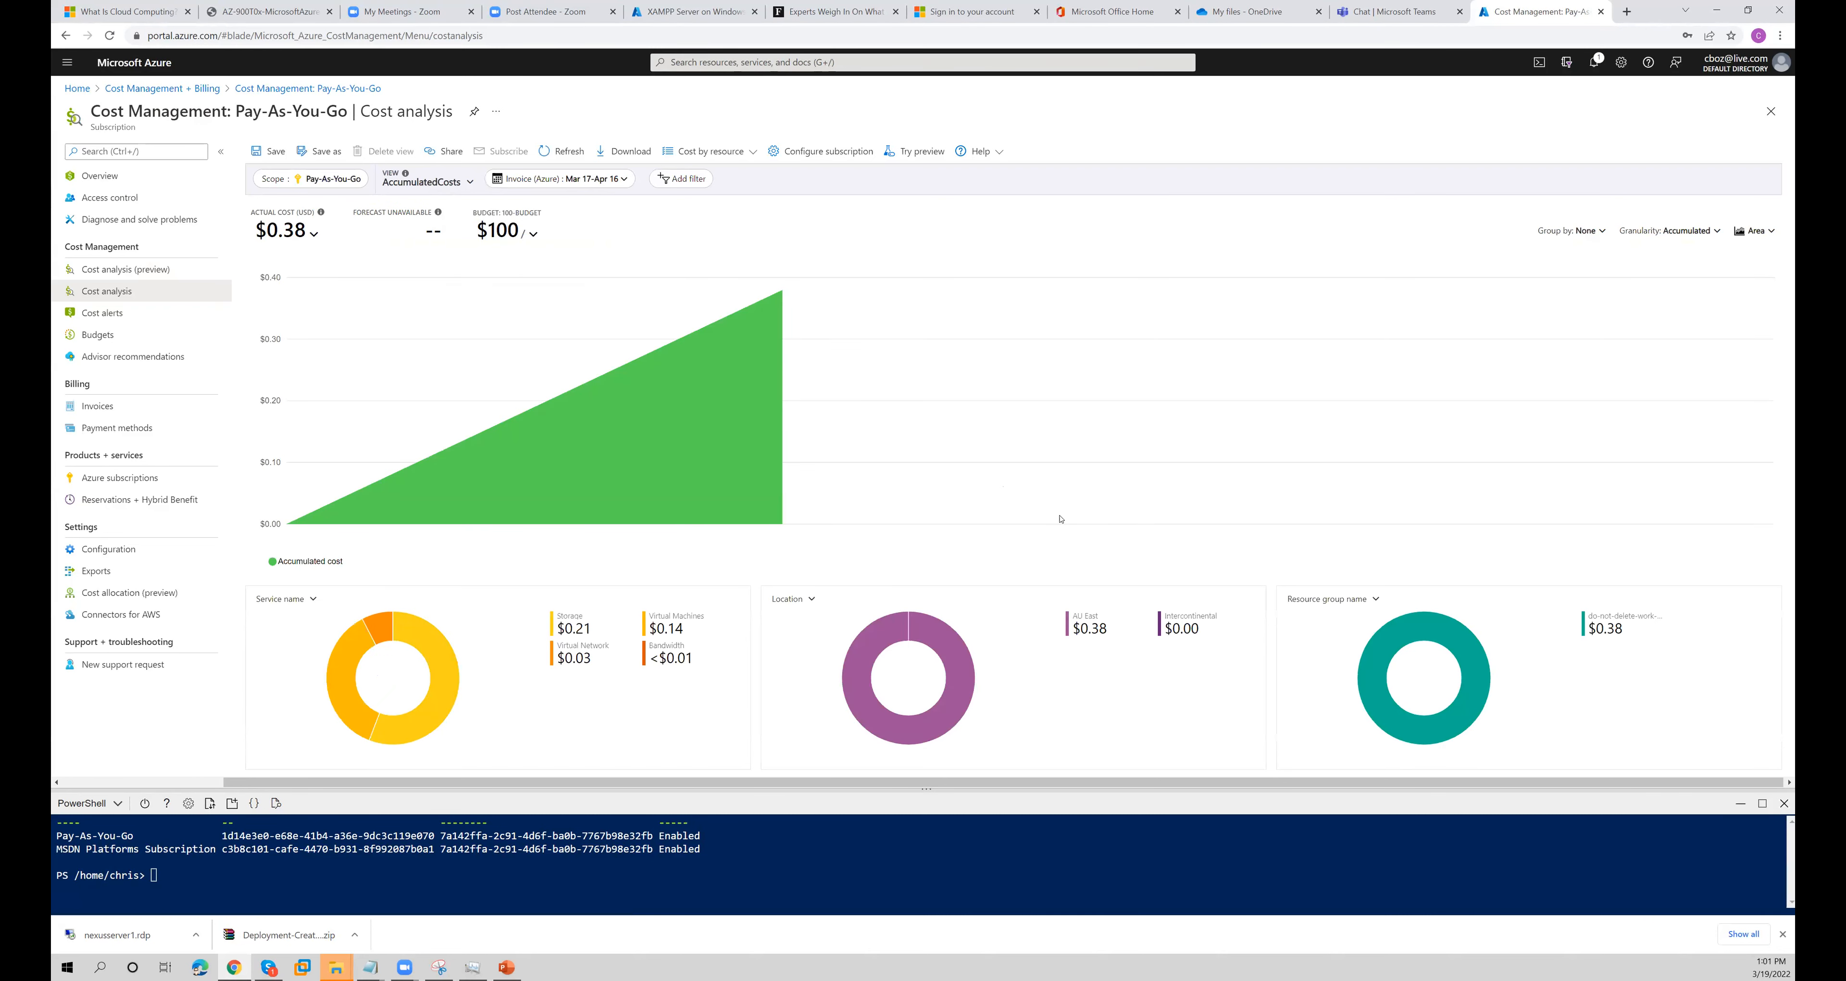
{"action": "mouse_move", "coordinate": [1411, 670]}
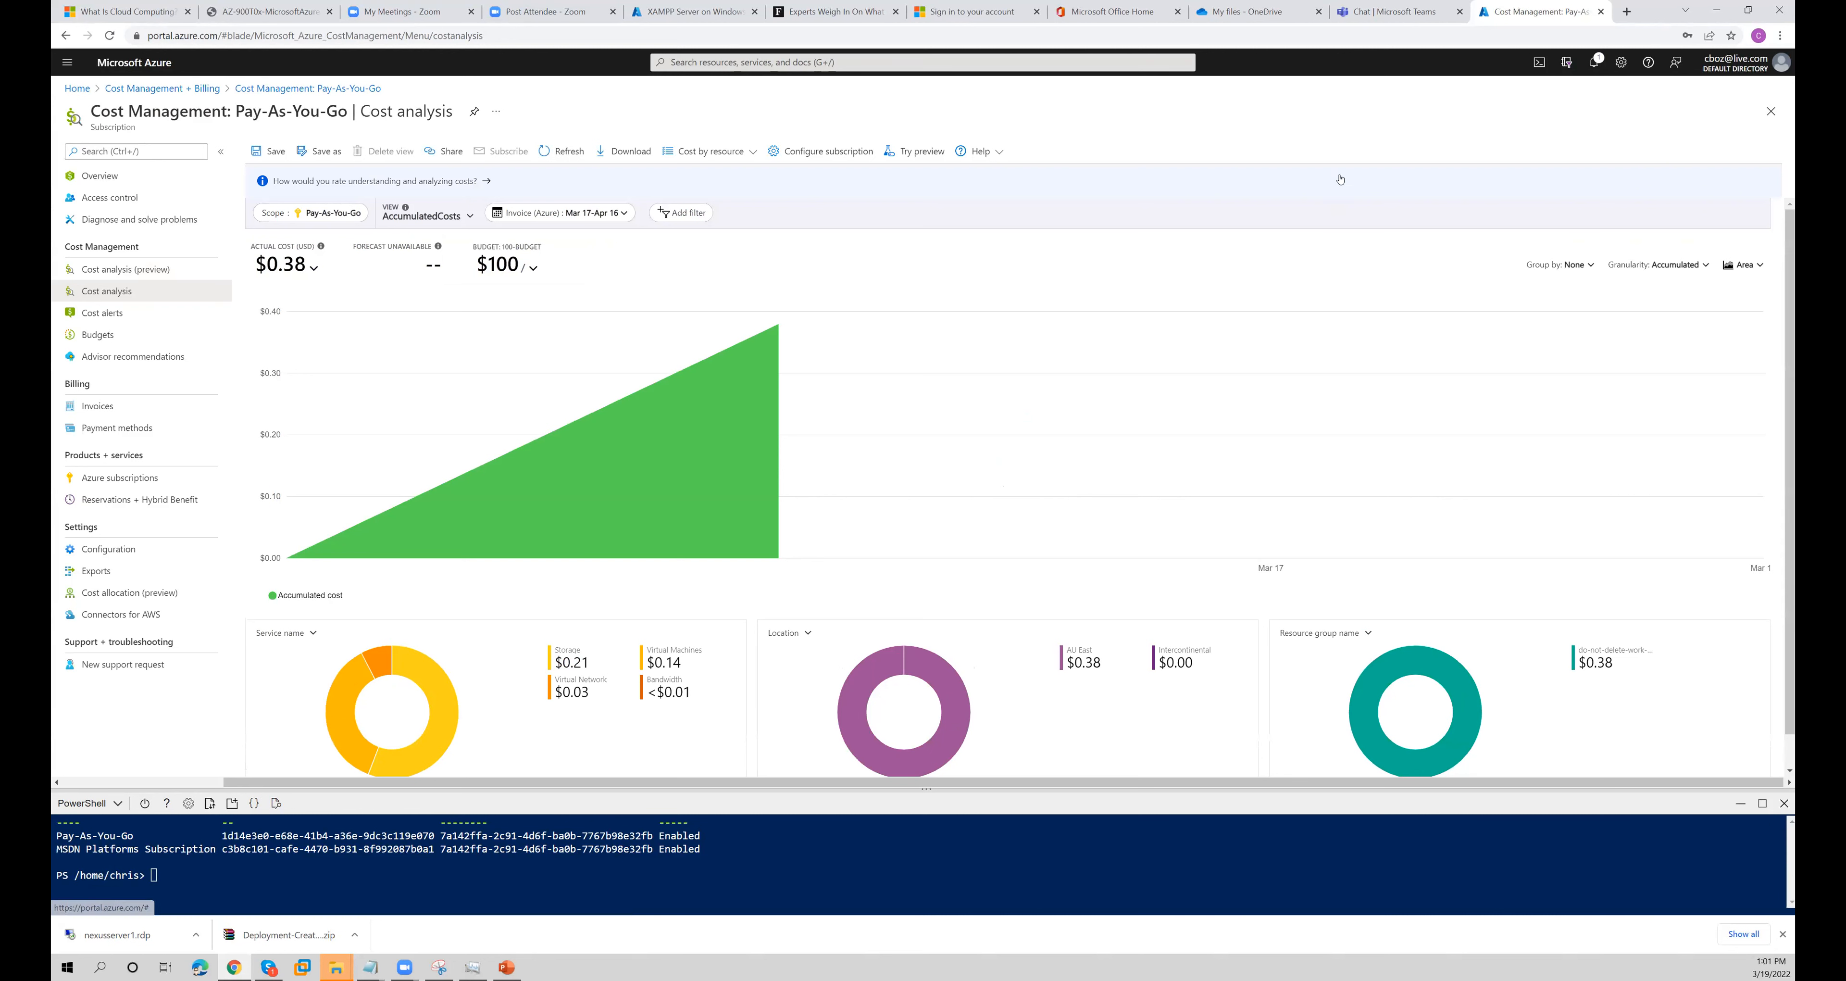
{"action": "left_click_drag", "start_coordinate": [574, 663], "coordinate": [597, 664]}
- Minimize the browser, maximize the Azure Fundamentals presentation in PowerPoint, and start the slide show from the Azure App Services slide
{"action": "left_click", "coordinate": [1250, 12]}
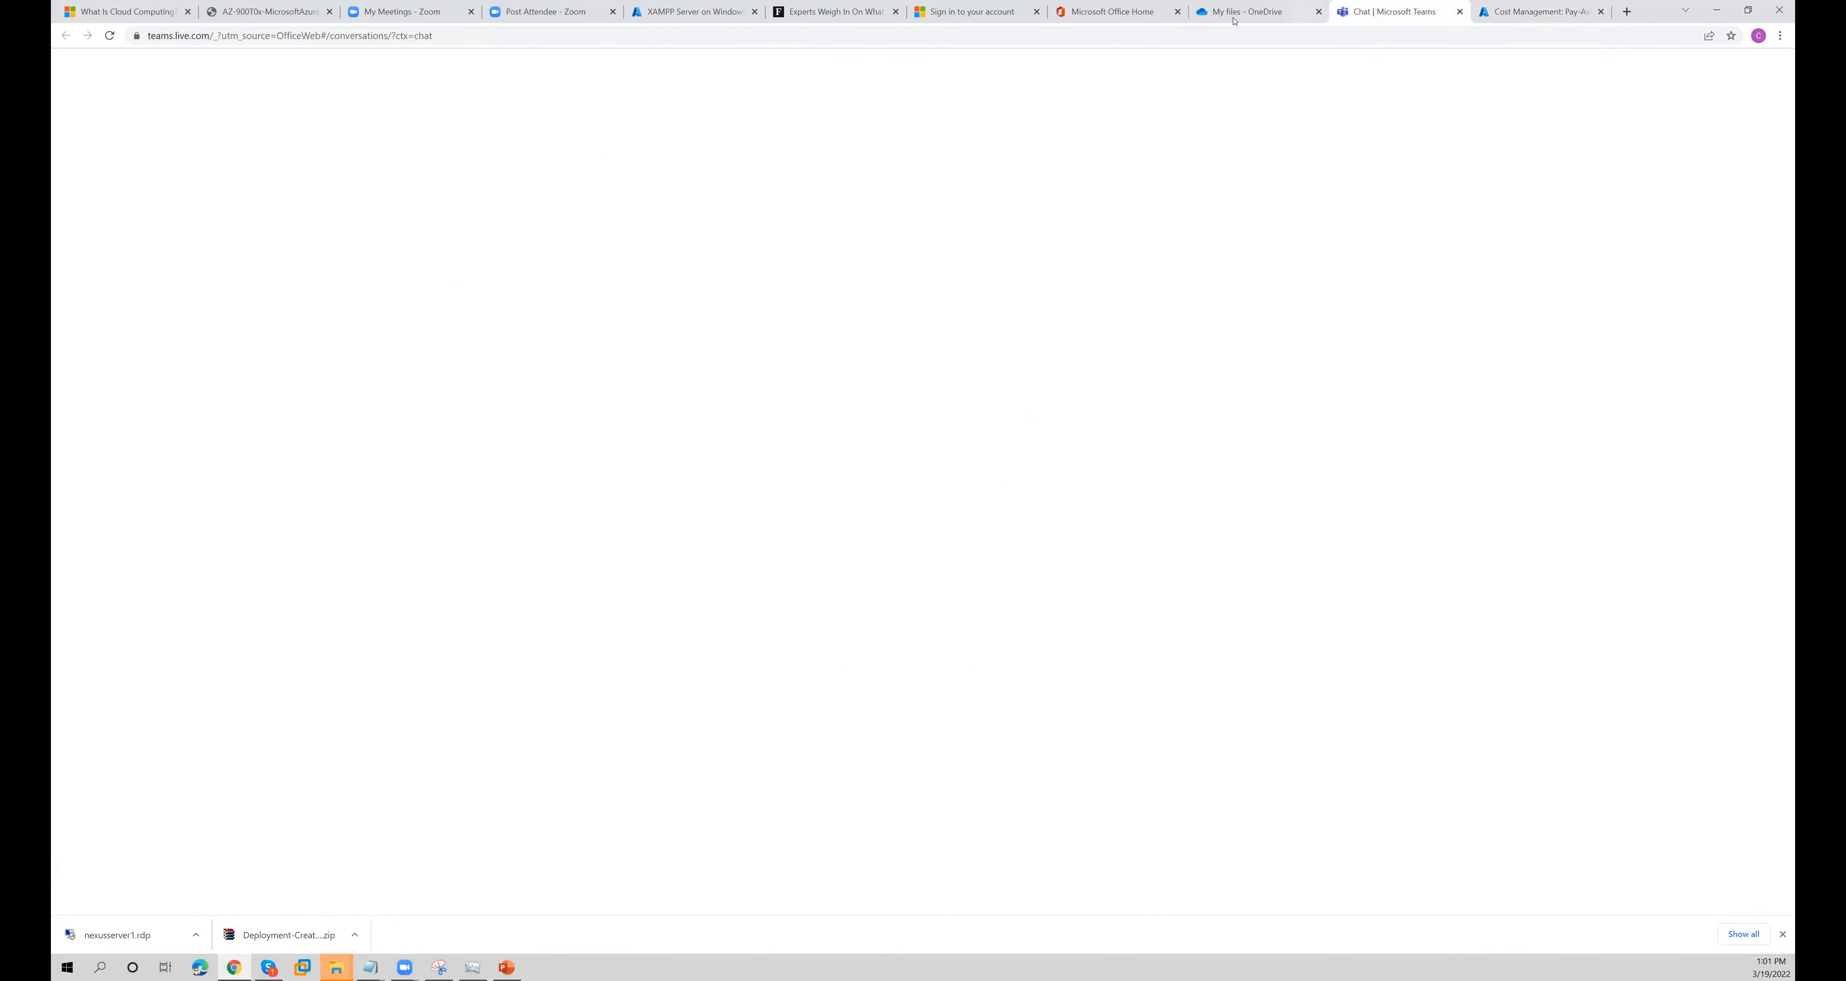
{"action": "left_click", "coordinate": [1719, 10]}
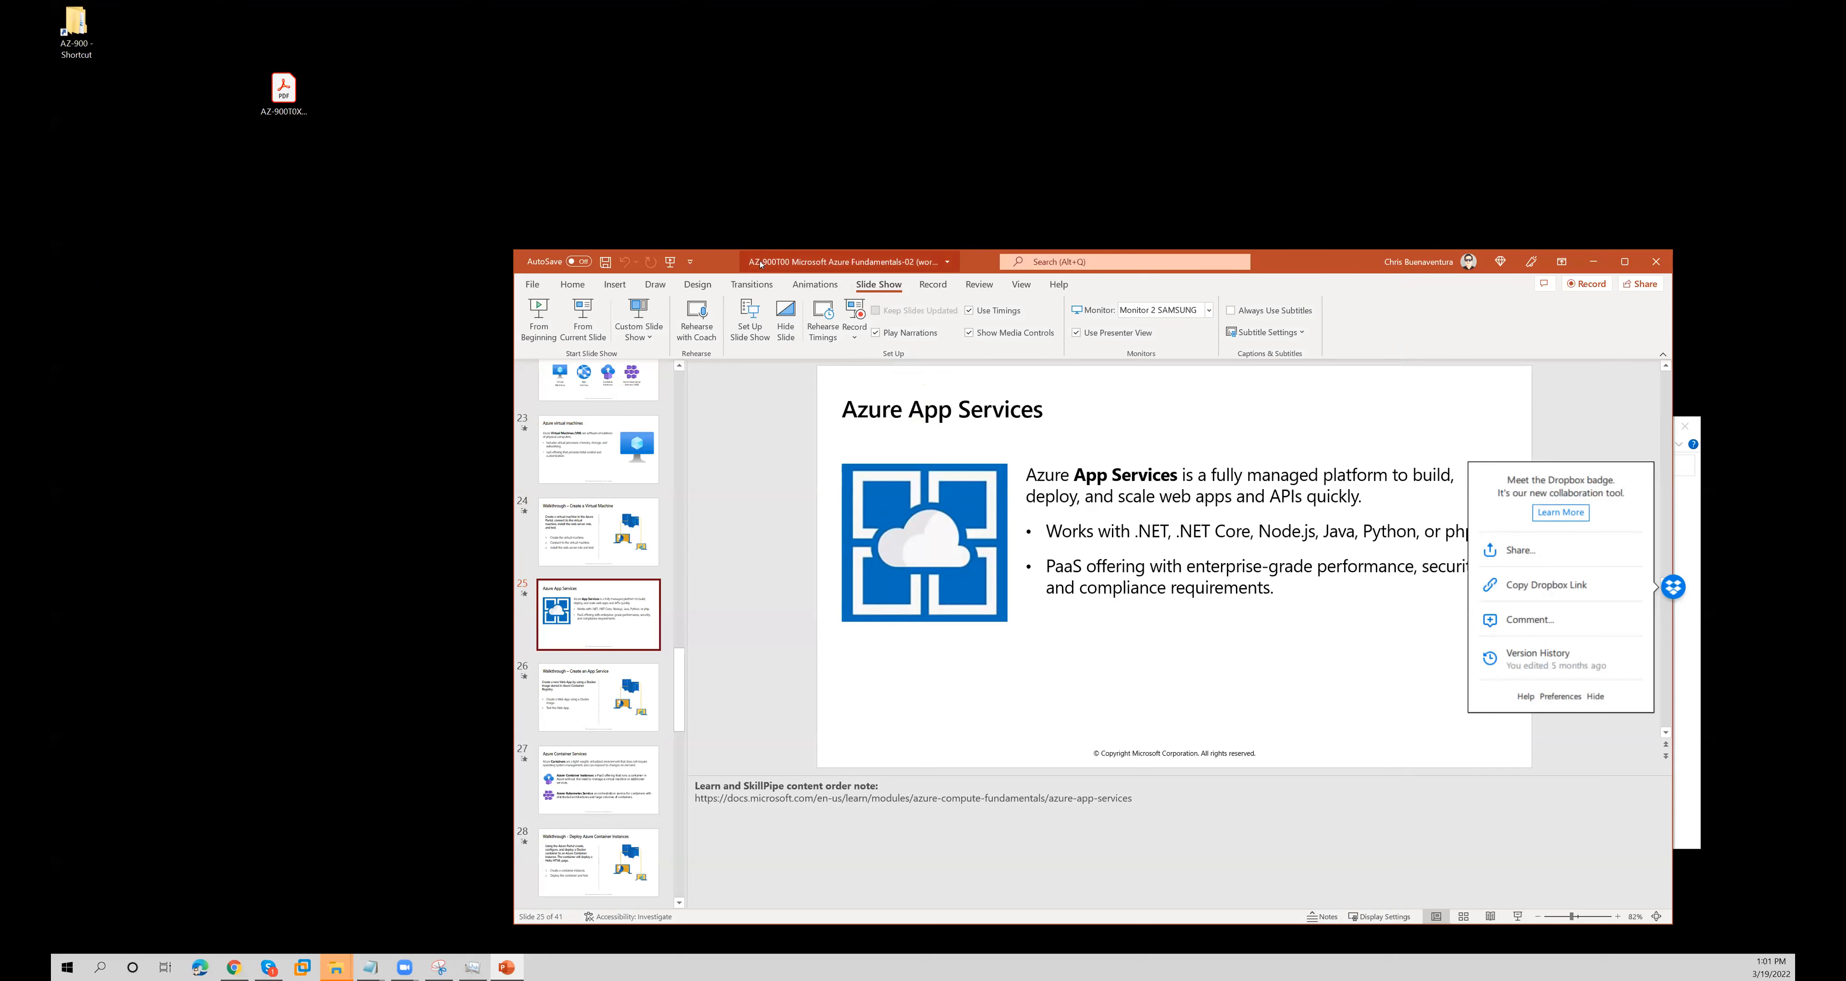
{"action": "double_click", "coordinate": [1284, 263]}
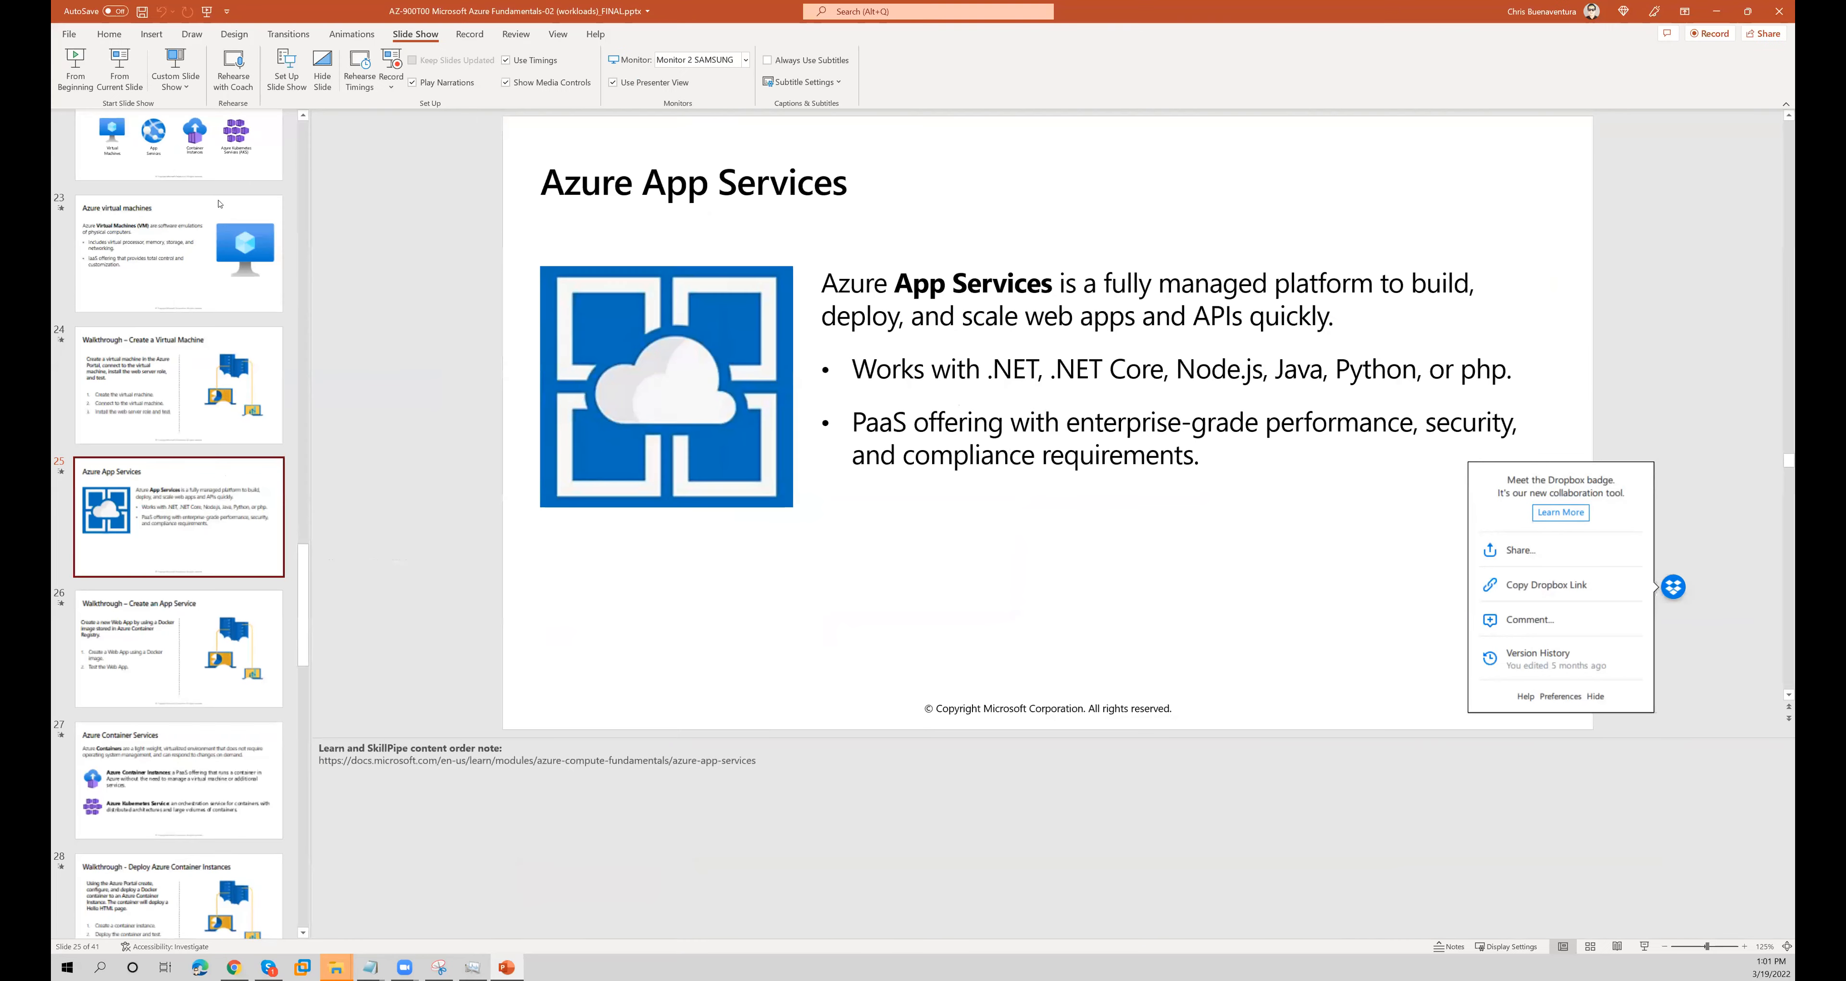
{"action": "key", "text": "shift+F5"}
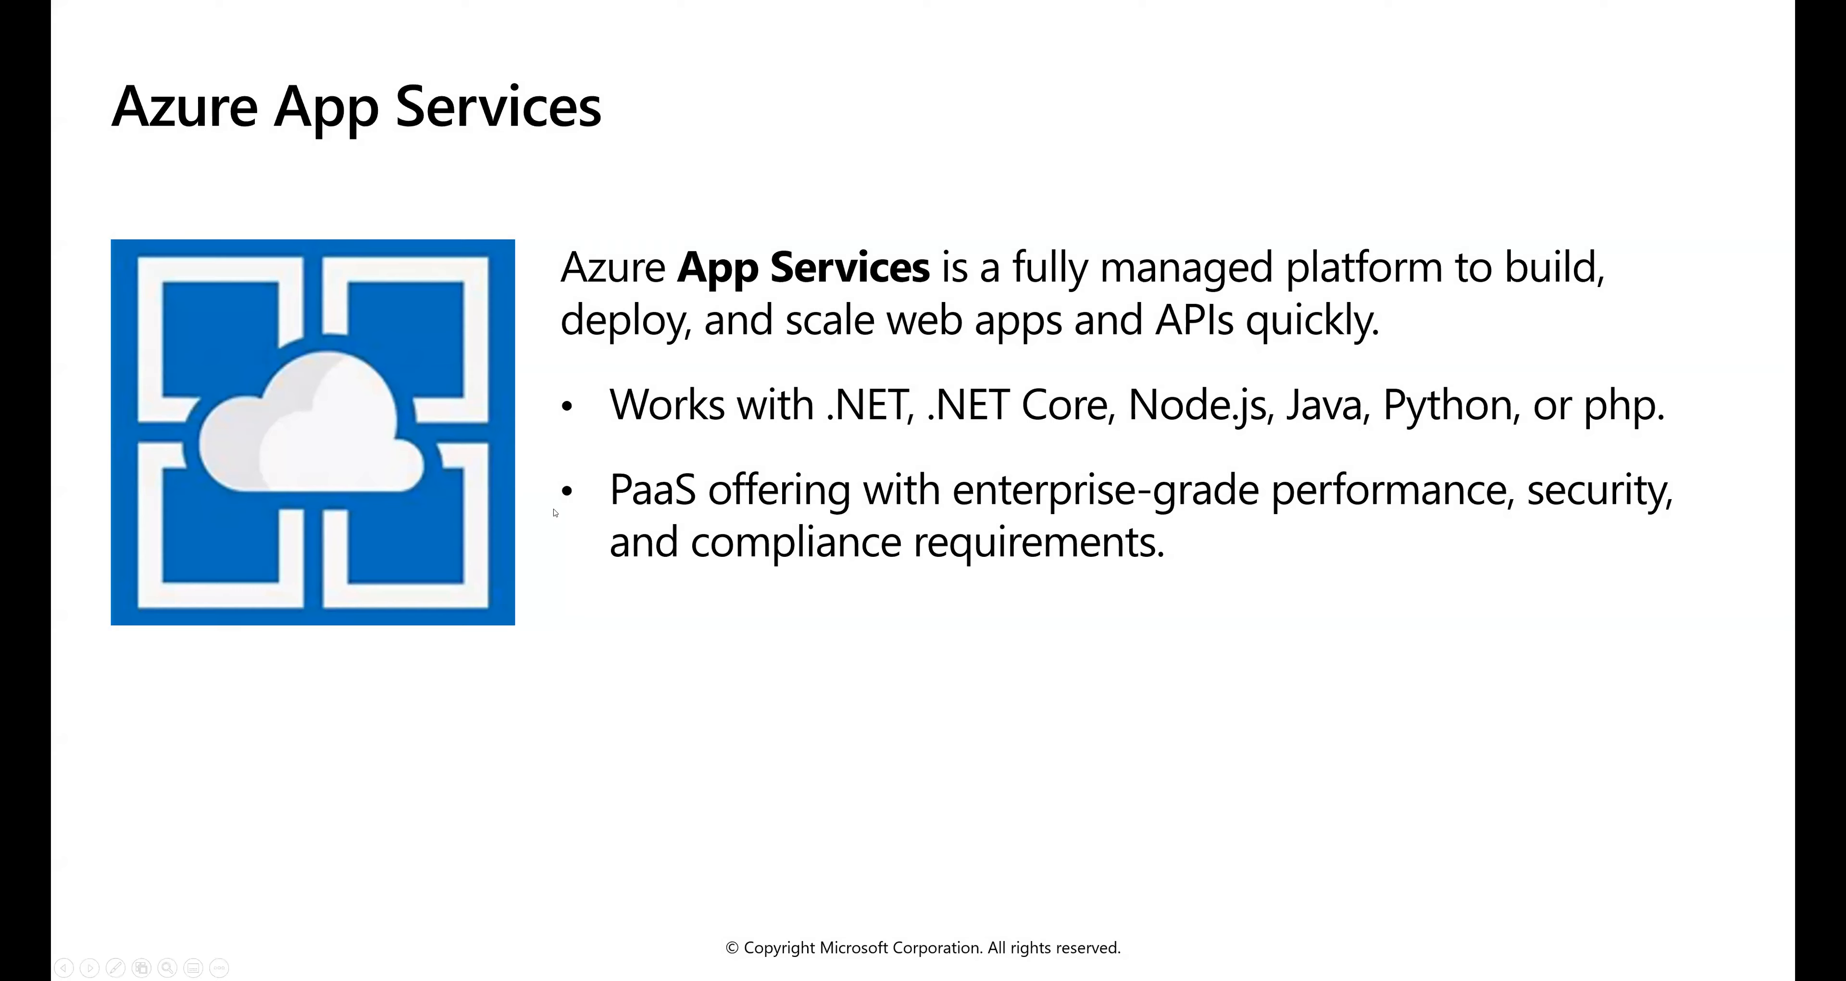
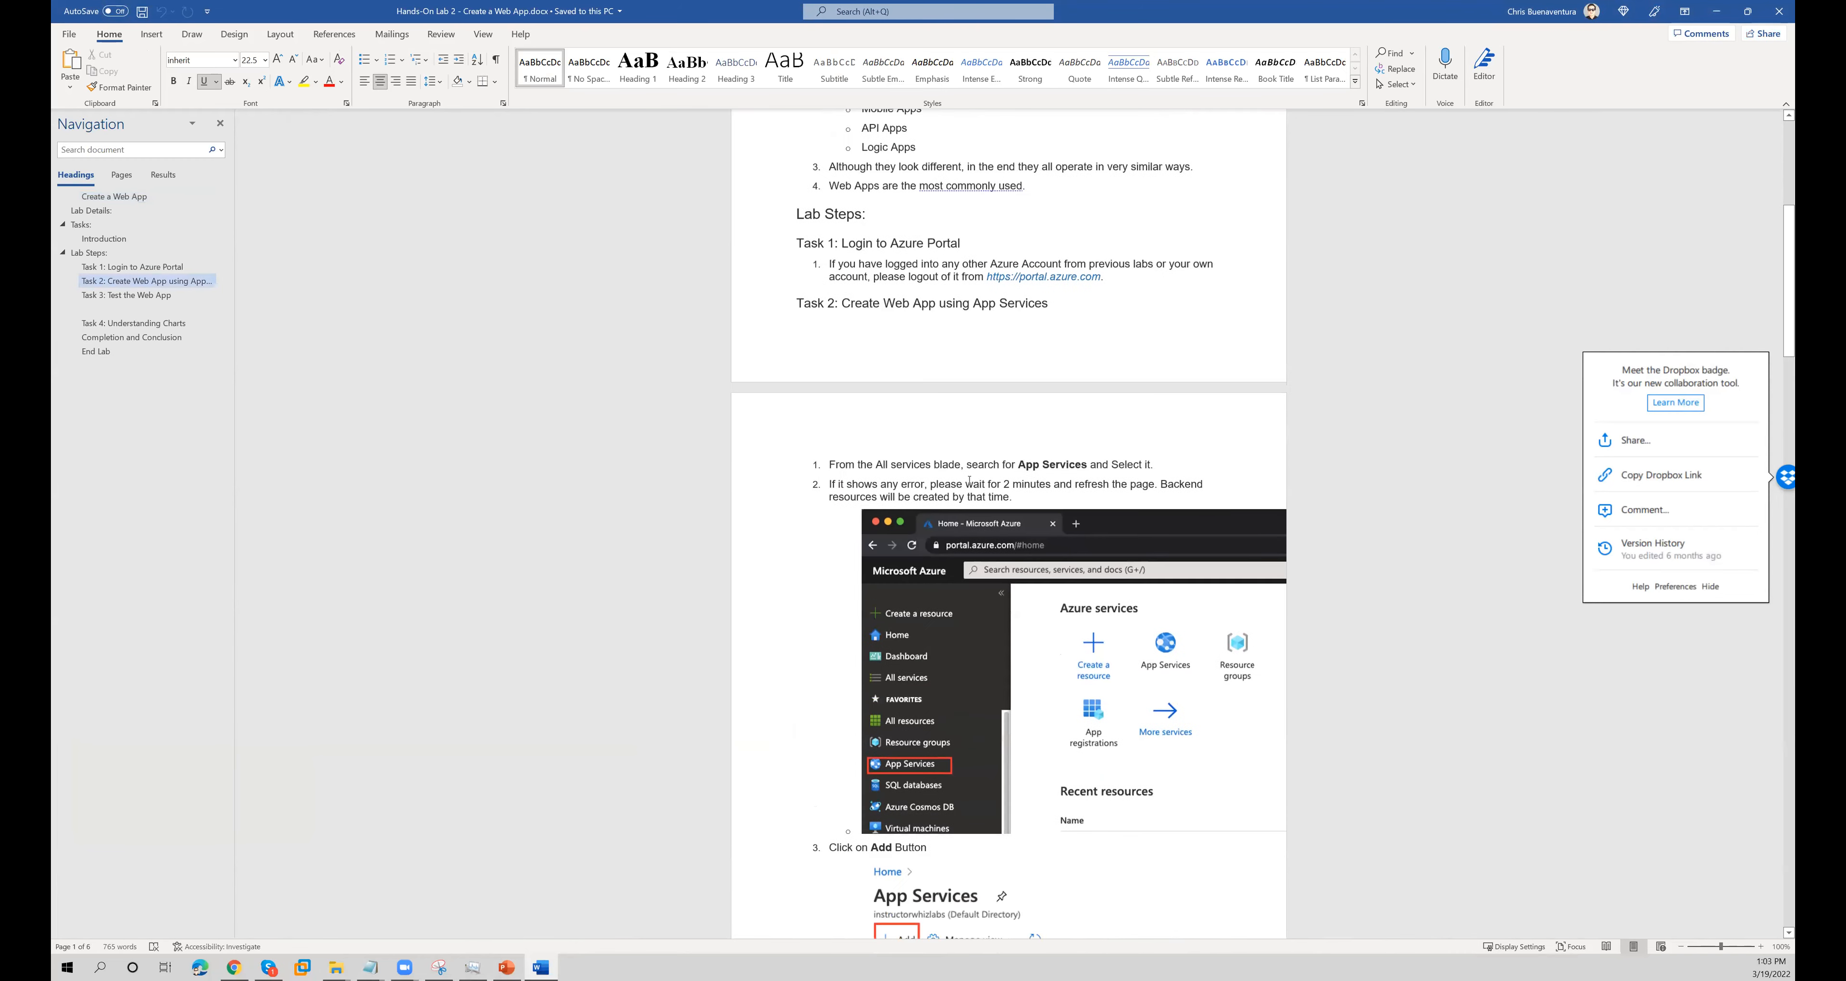
- Review the Create a Web App lab details and tasks in the Word document, and return to the PowerPoint presentation
{"action": "scroll", "coordinate": [969, 480], "scroll_direction": "up", "scroll_amount": 6}
{"action": "left_click_drag", "start_coordinate": [863, 268], "coordinate": [999, 760]}
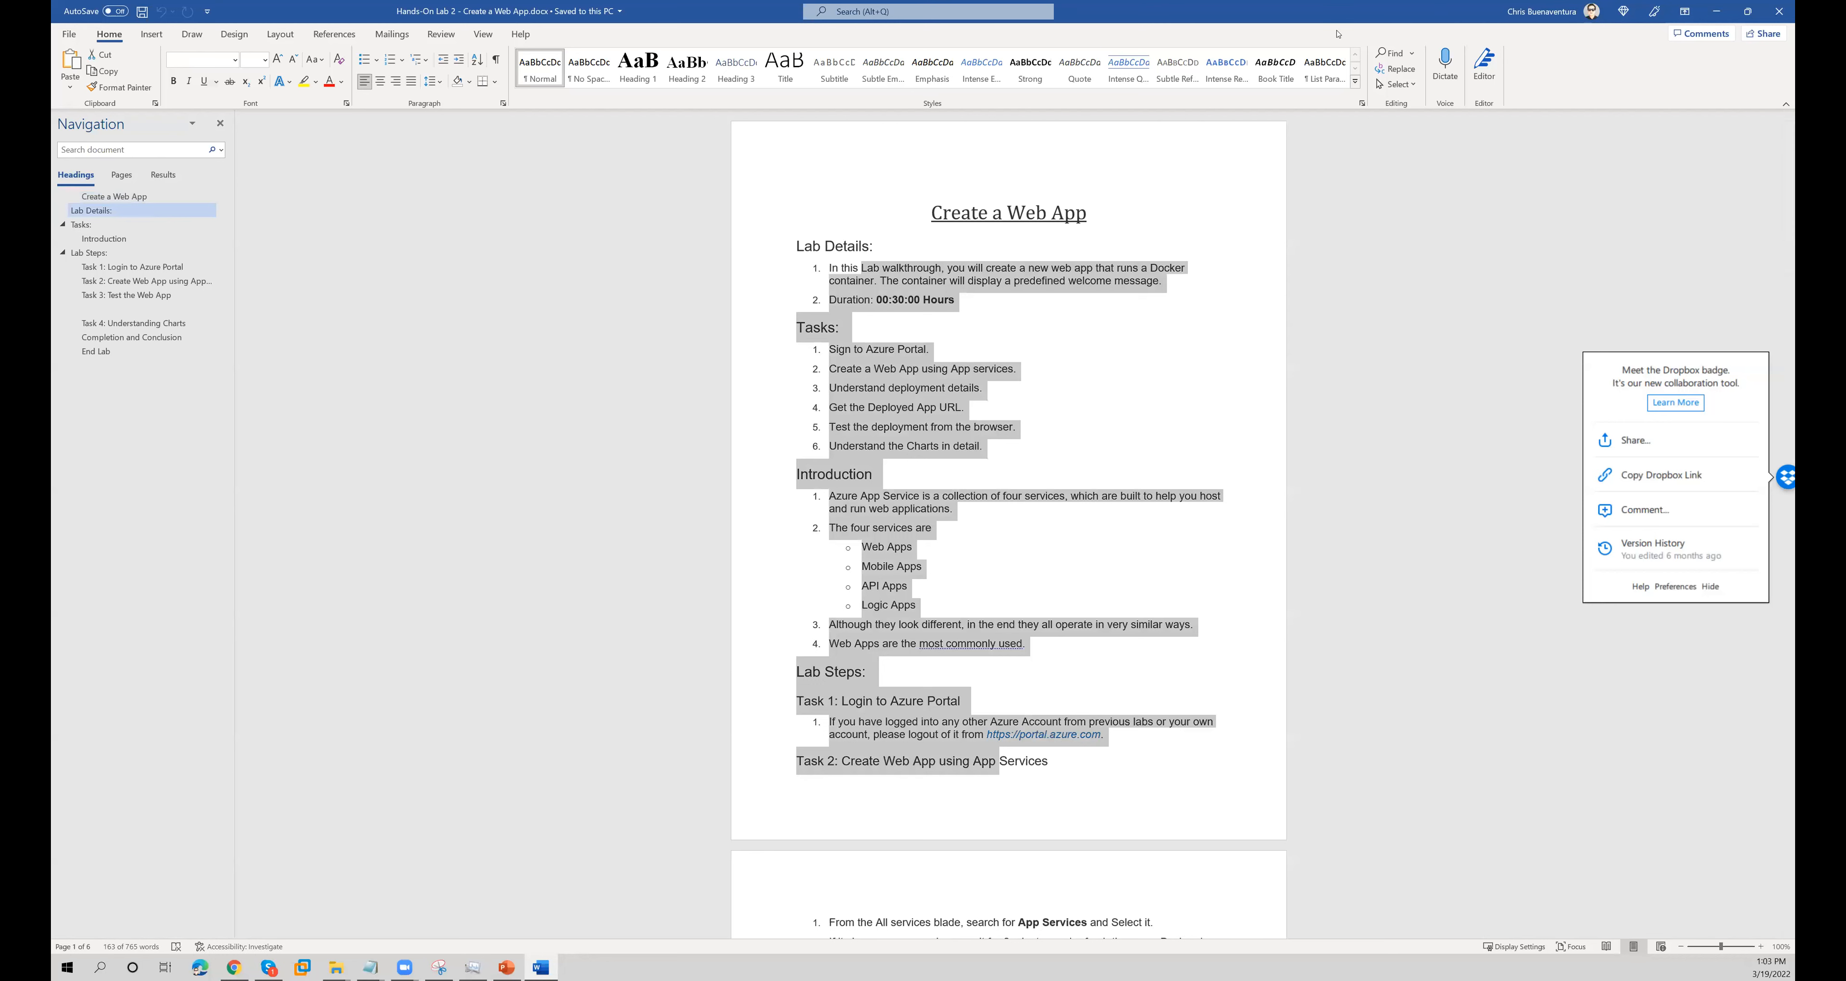
{"action": "left_click", "coordinate": [1747, 12]}
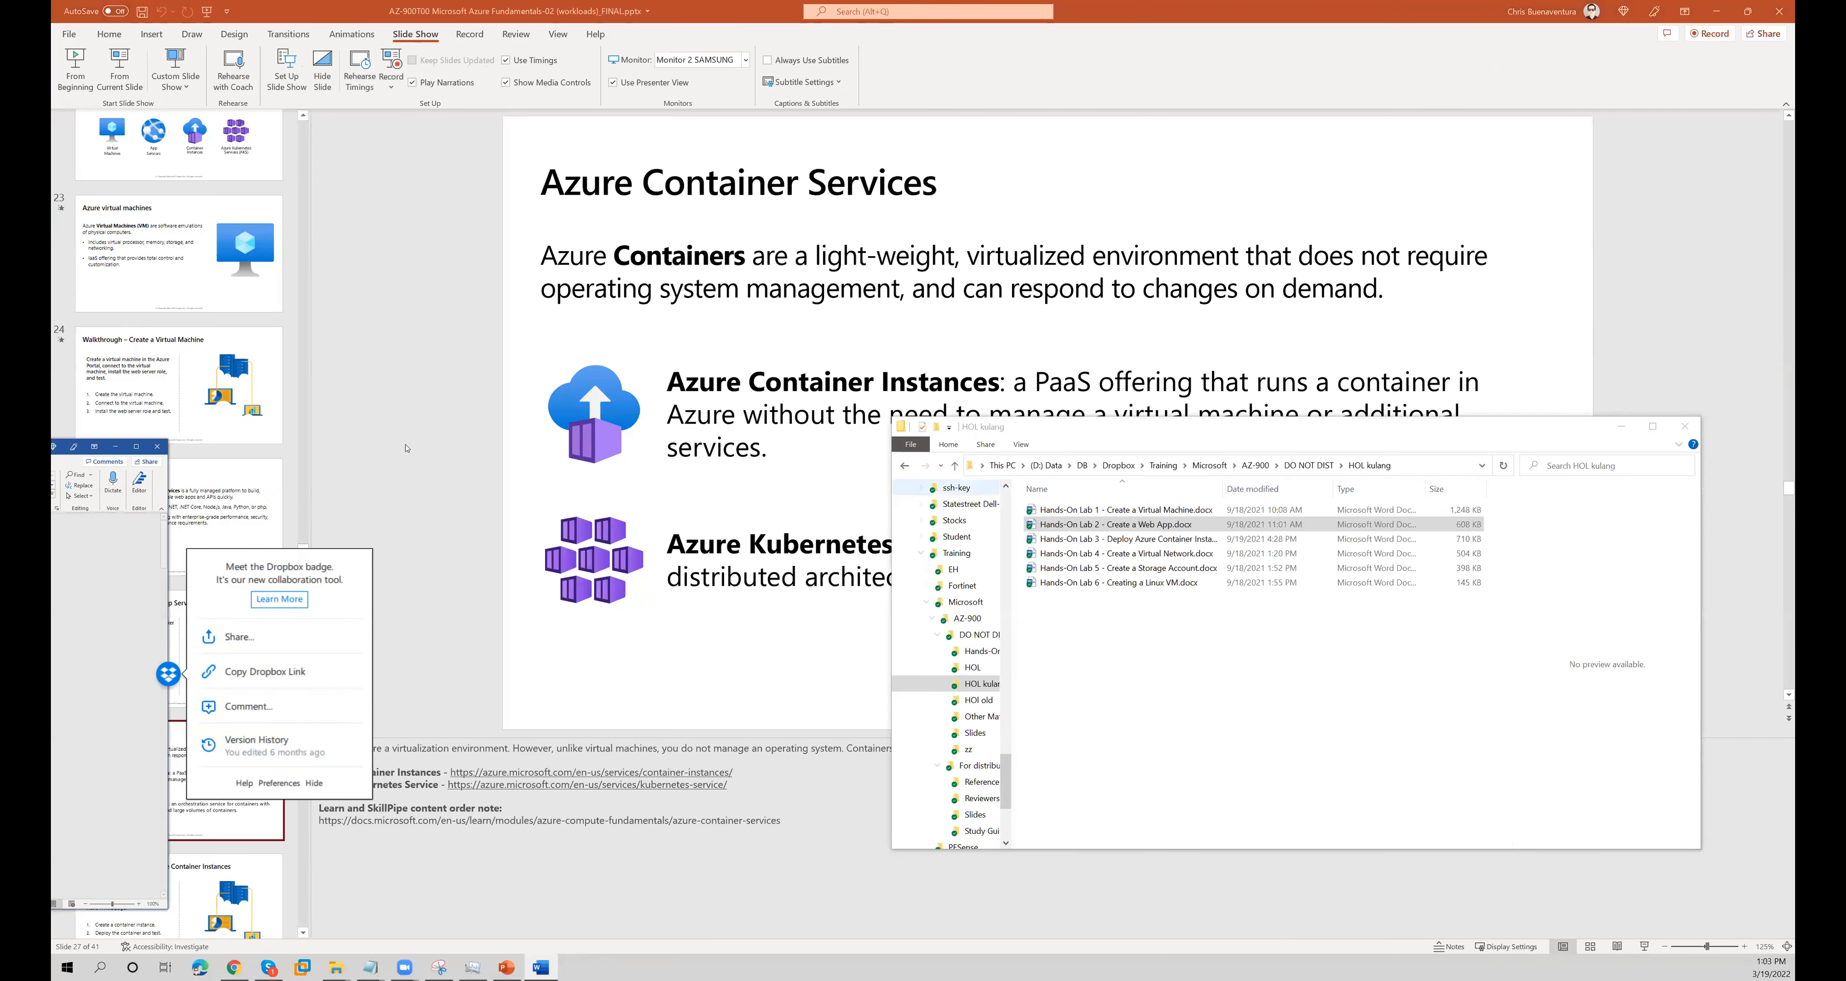
{"action": "left_click", "coordinate": [446, 462]}
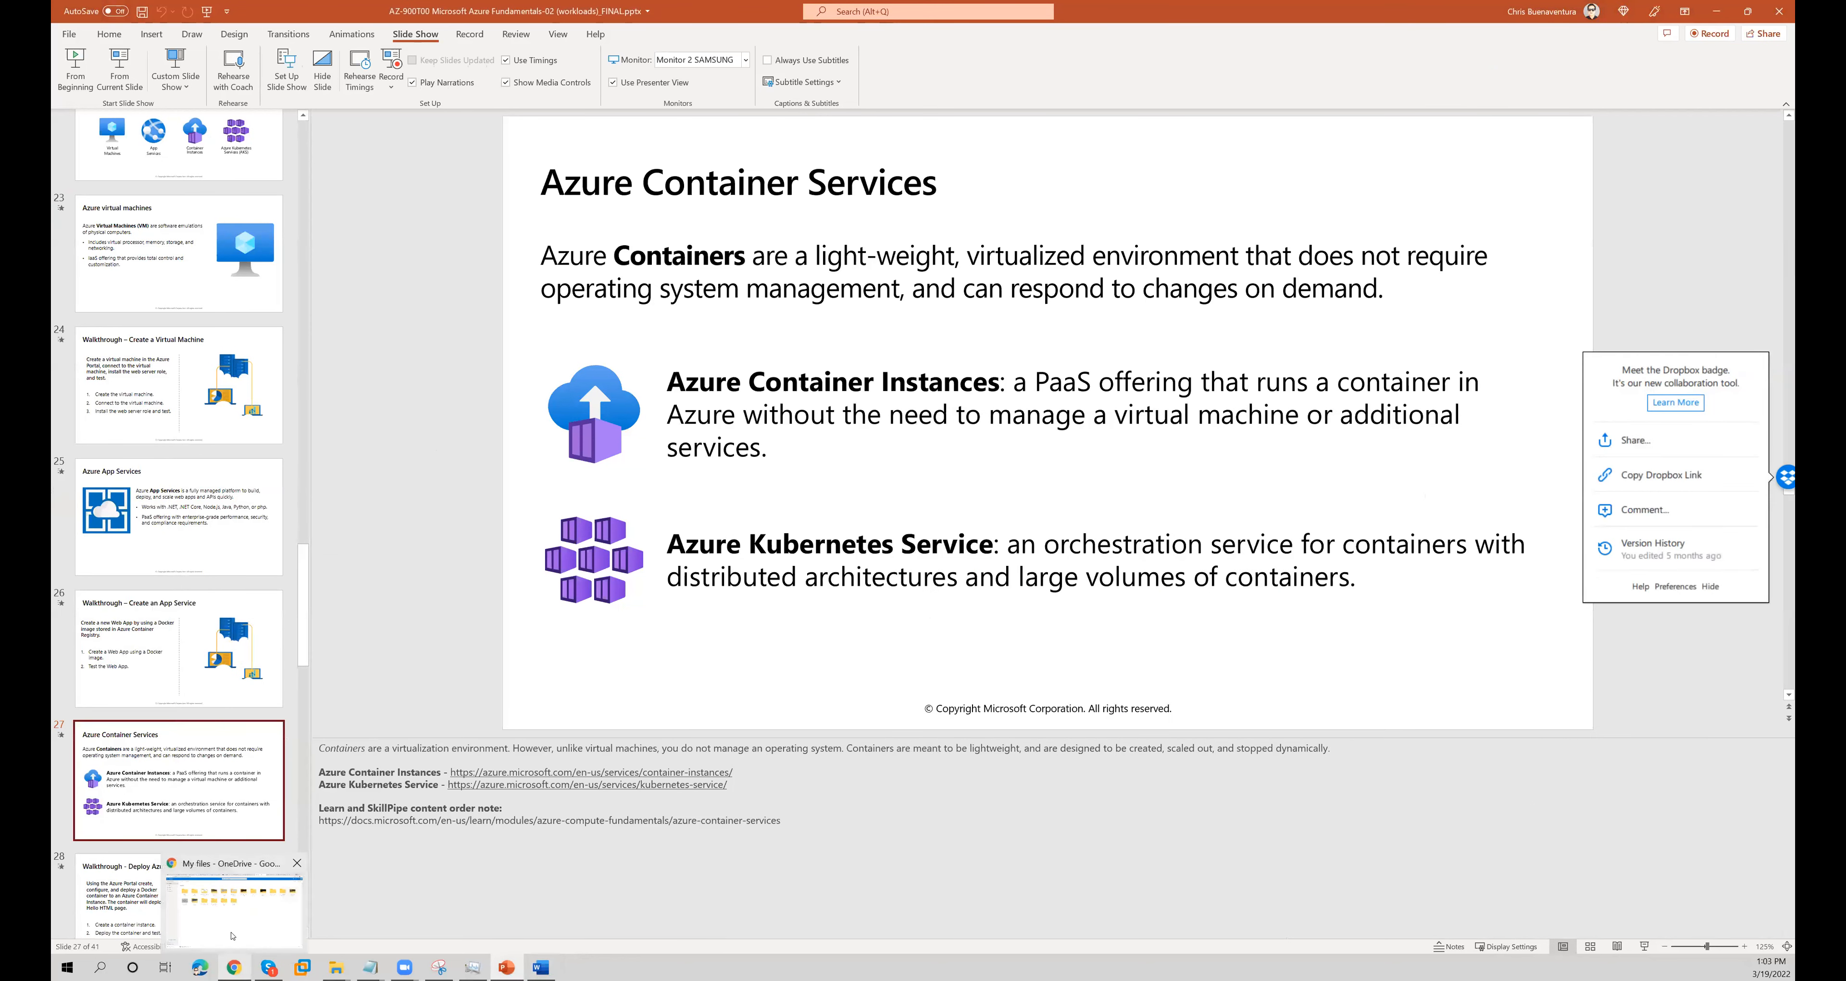
- Switch to Chrome, close the OneDrive and Microsoft Teams pages, and go to the Azure portal home page
{"action": "left_click", "coordinate": [235, 967]}
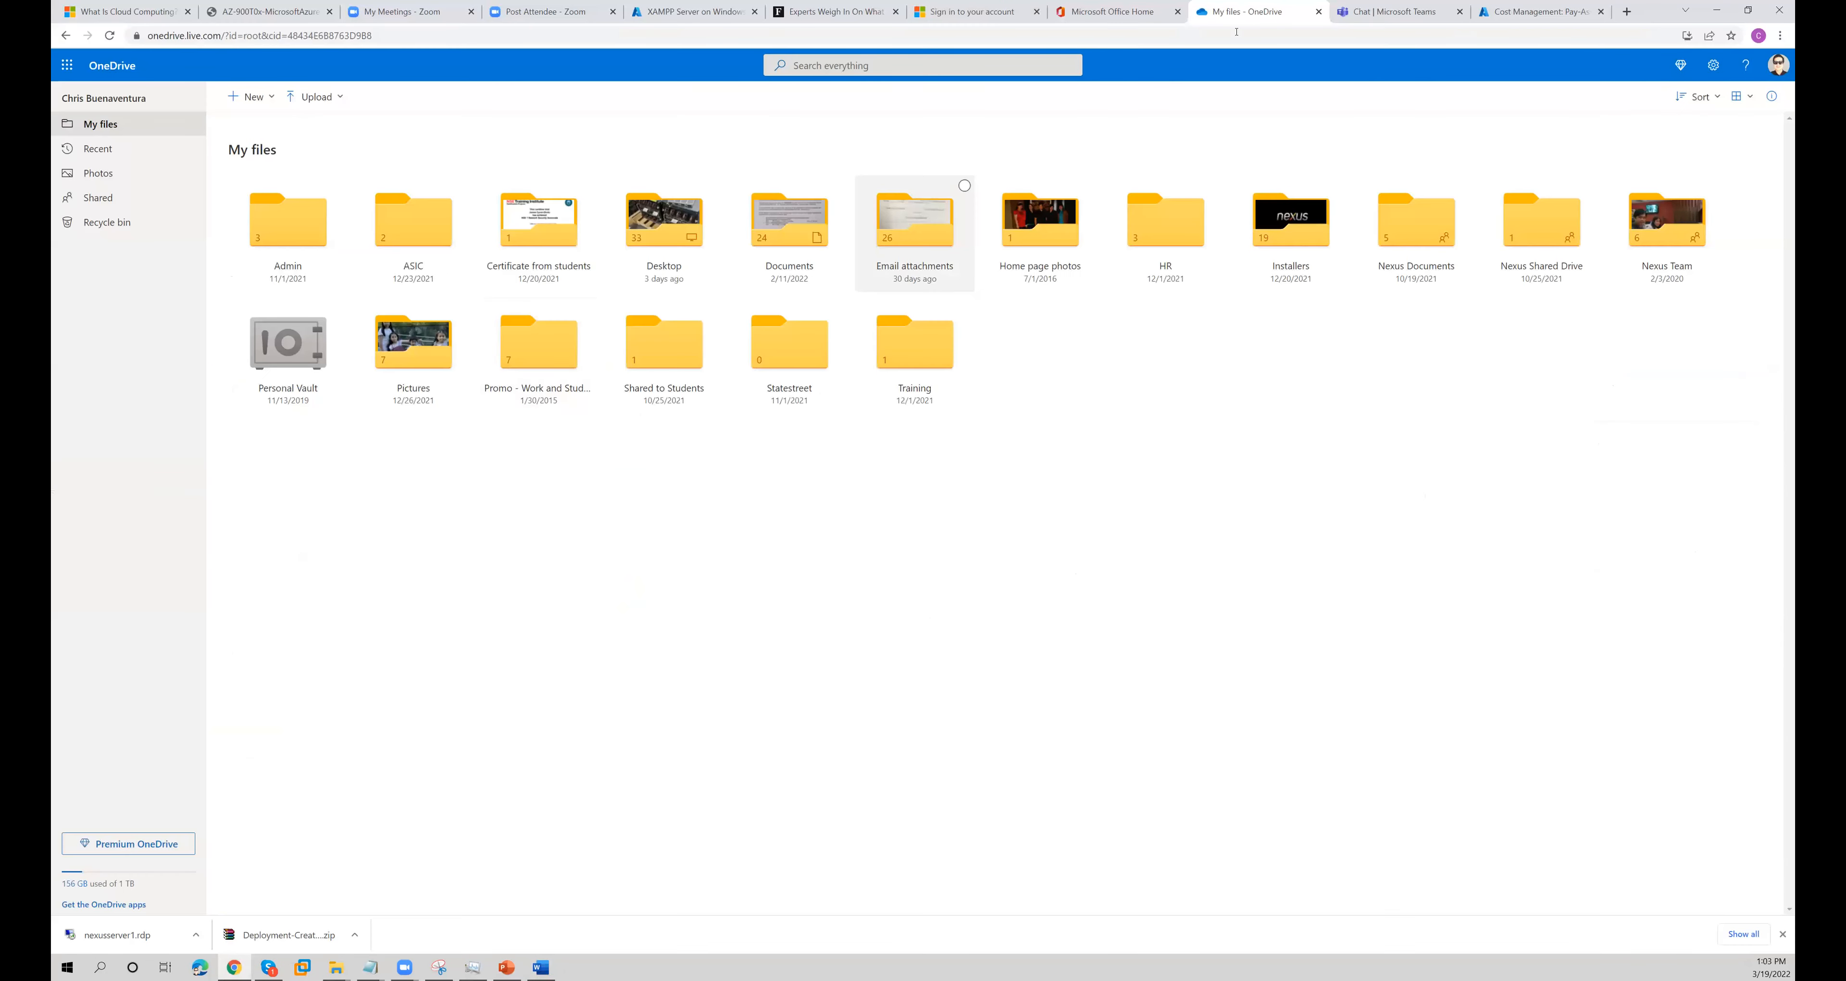
{"action": "left_click", "coordinate": [1320, 12]}
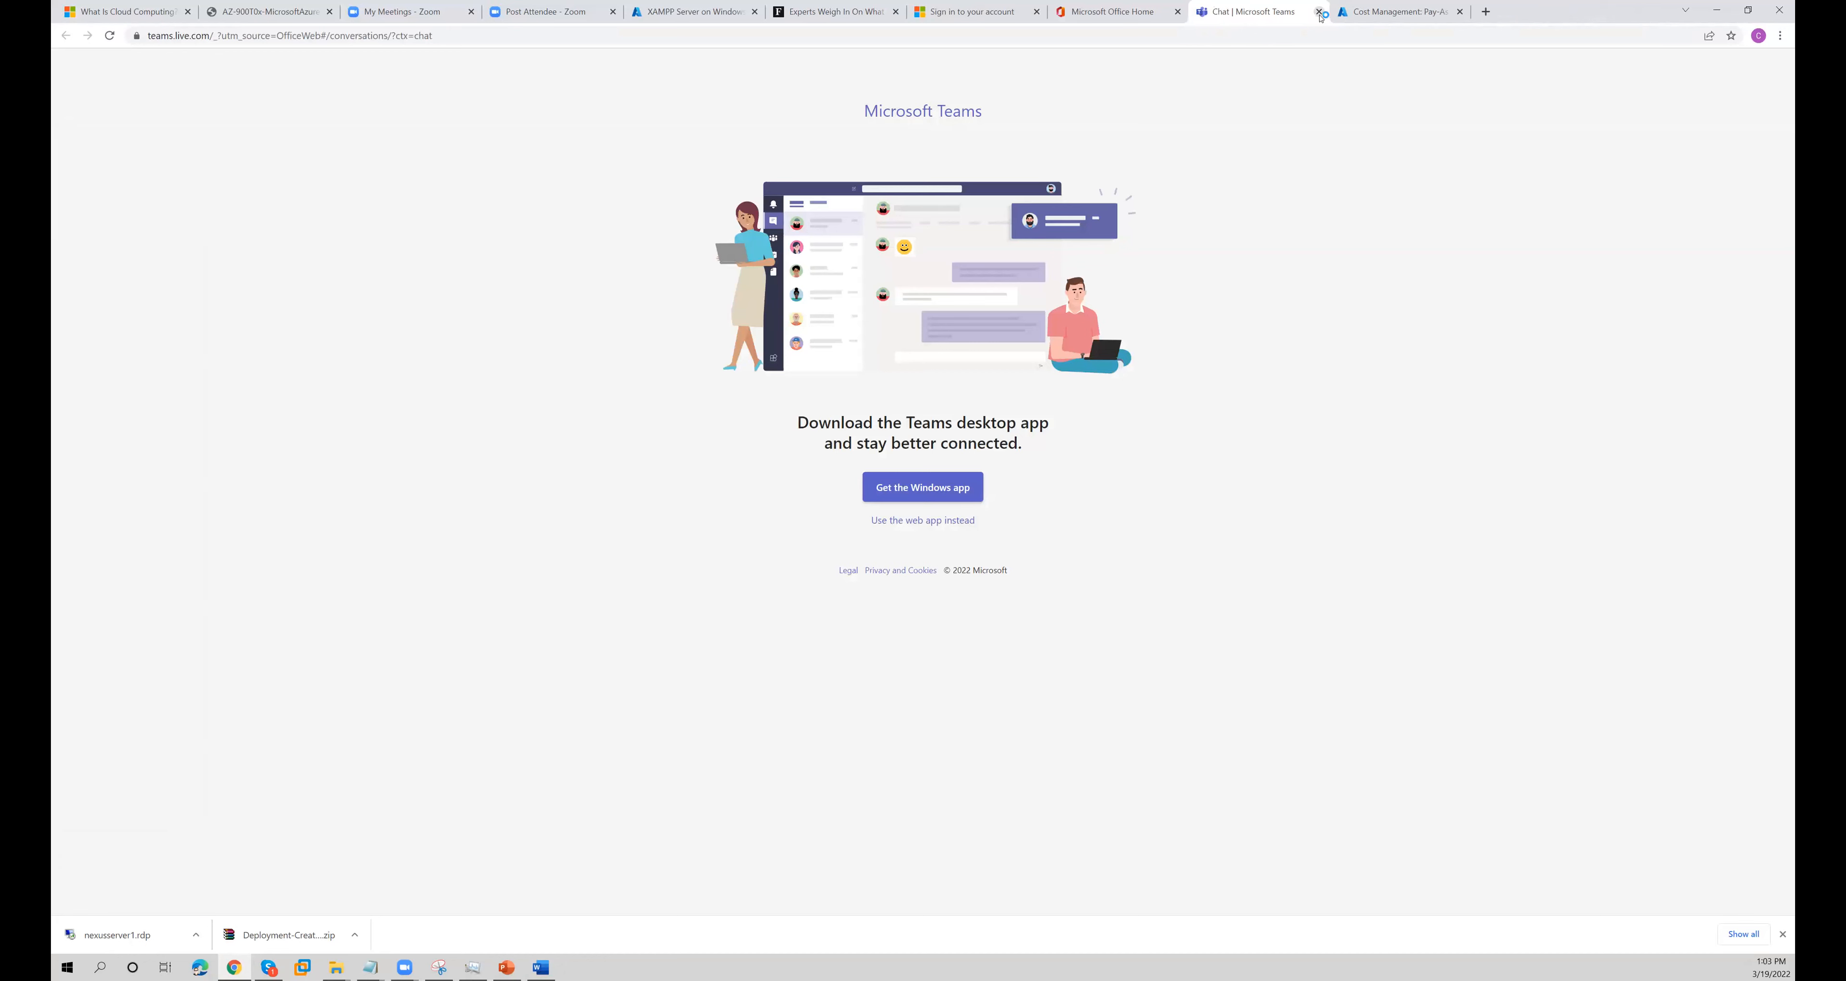
{"action": "left_click", "coordinate": [1318, 12]}
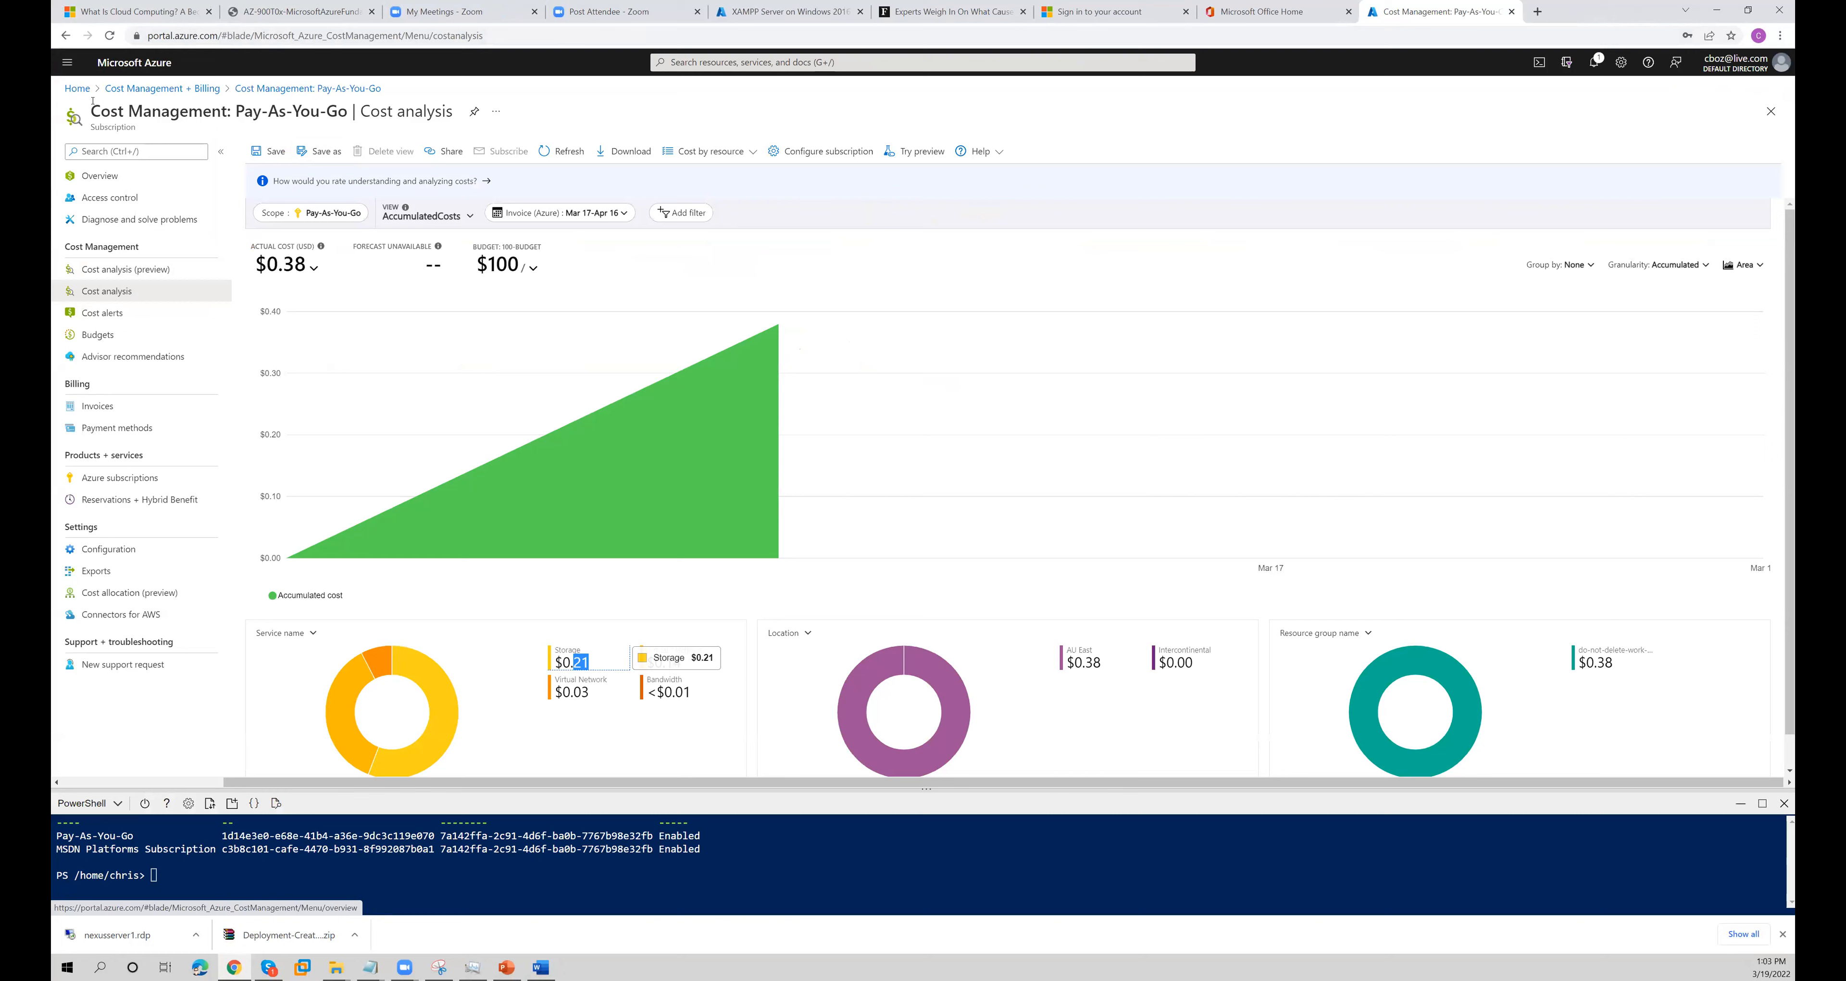
{"action": "left_click", "coordinate": [77, 91]}
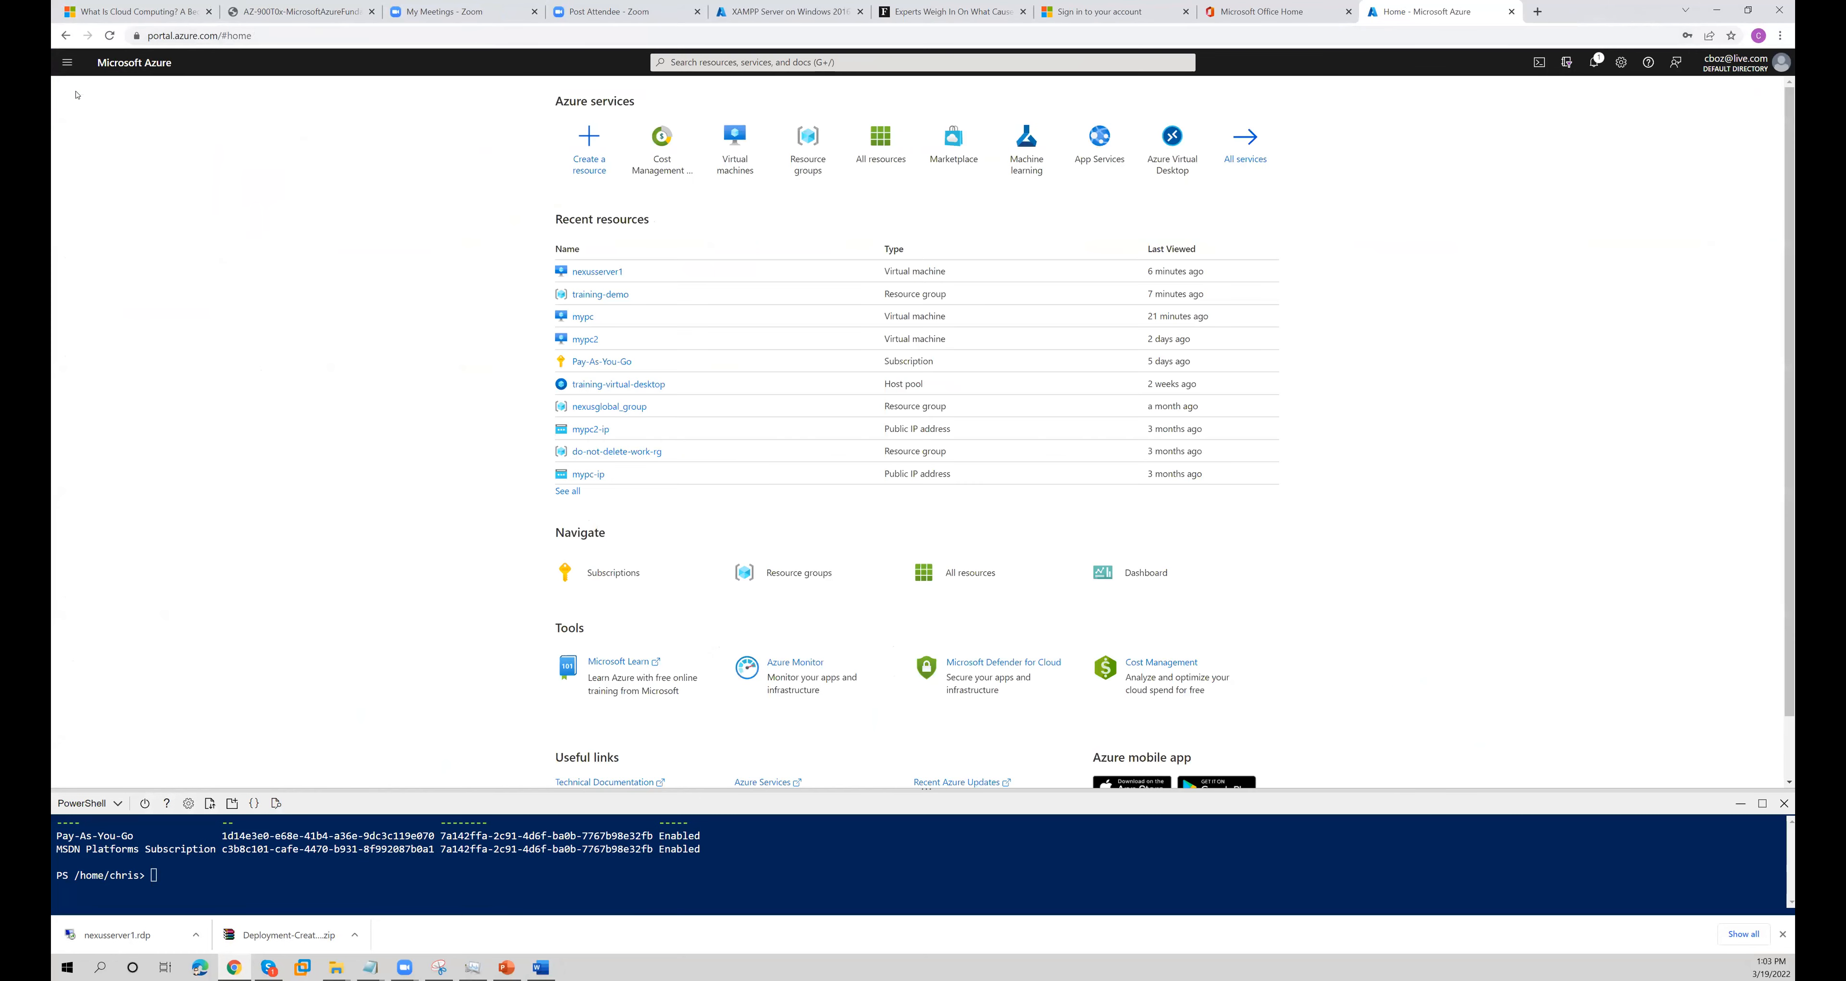
- Search the Azure portal for web app, open App Services, and start creating a new web app
{"action": "left_click", "coordinate": [725, 63]}
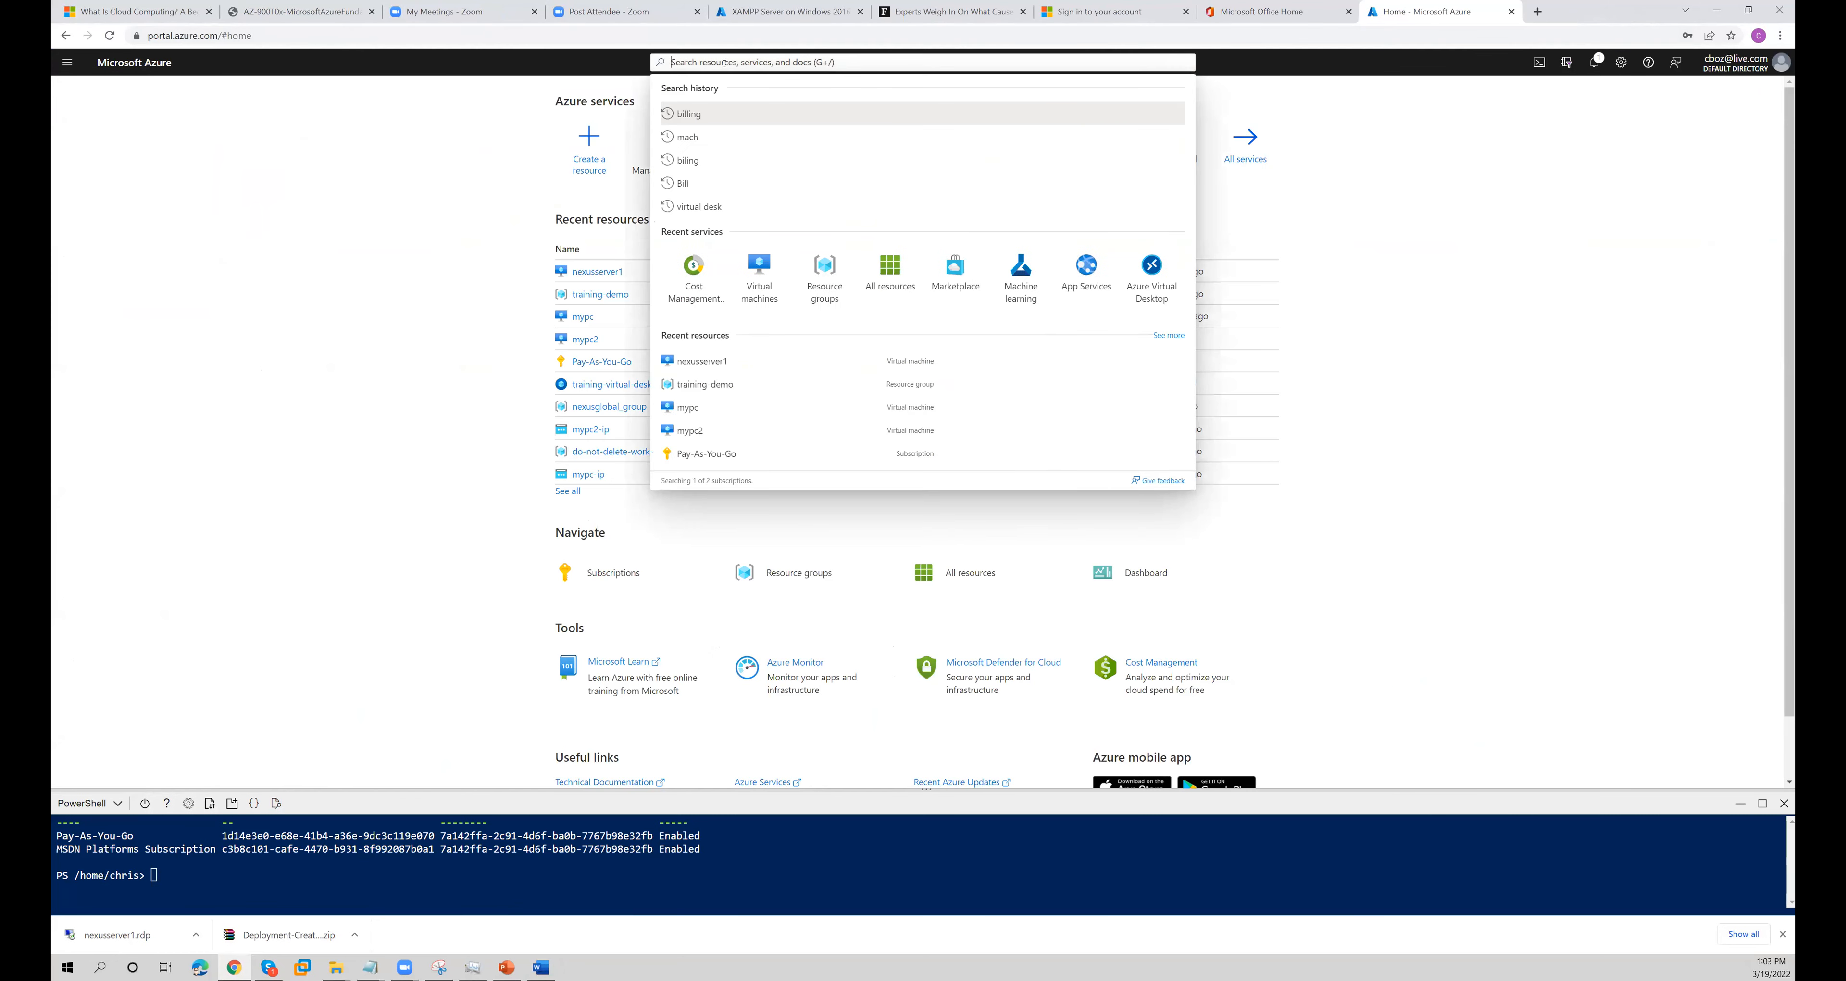
{"action": "type", "text": "webapp"}
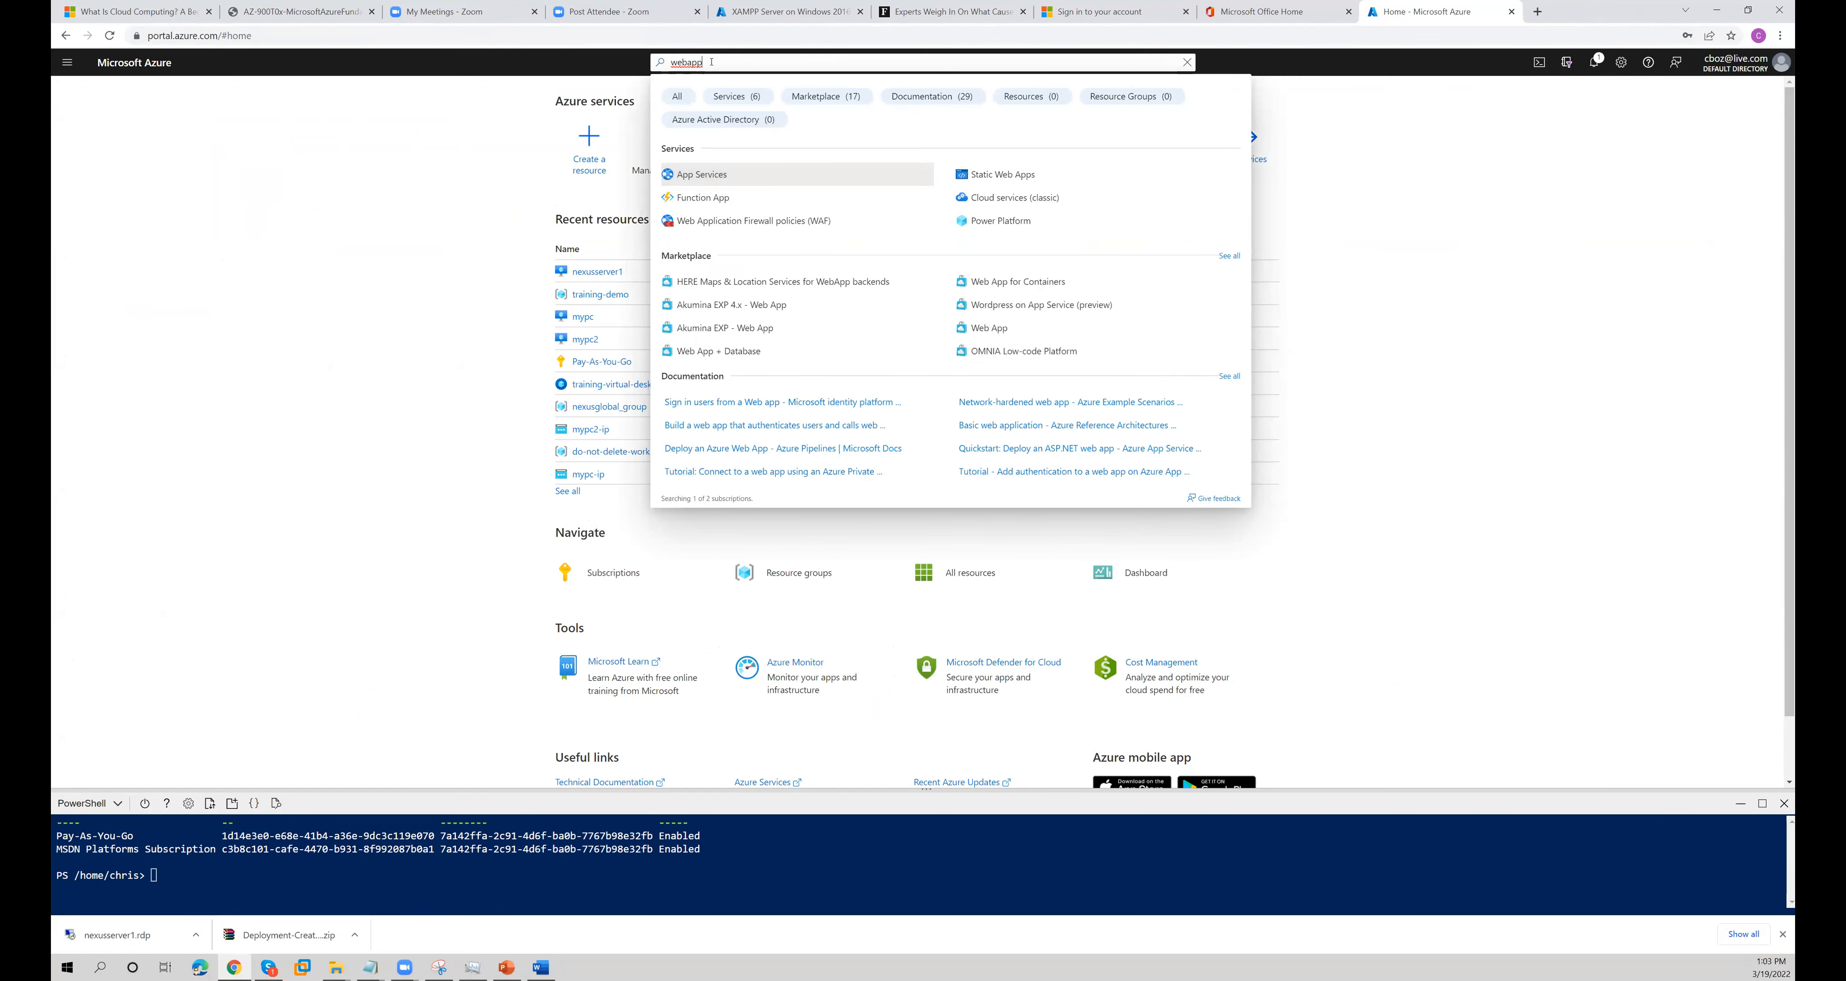
{"action": "key", "text": "BackSpace"}
{"action": "key", "text": "BackSpace"}
{"action": "key", "text": "BackSpace"}
{"action": "type", "text": "app"}
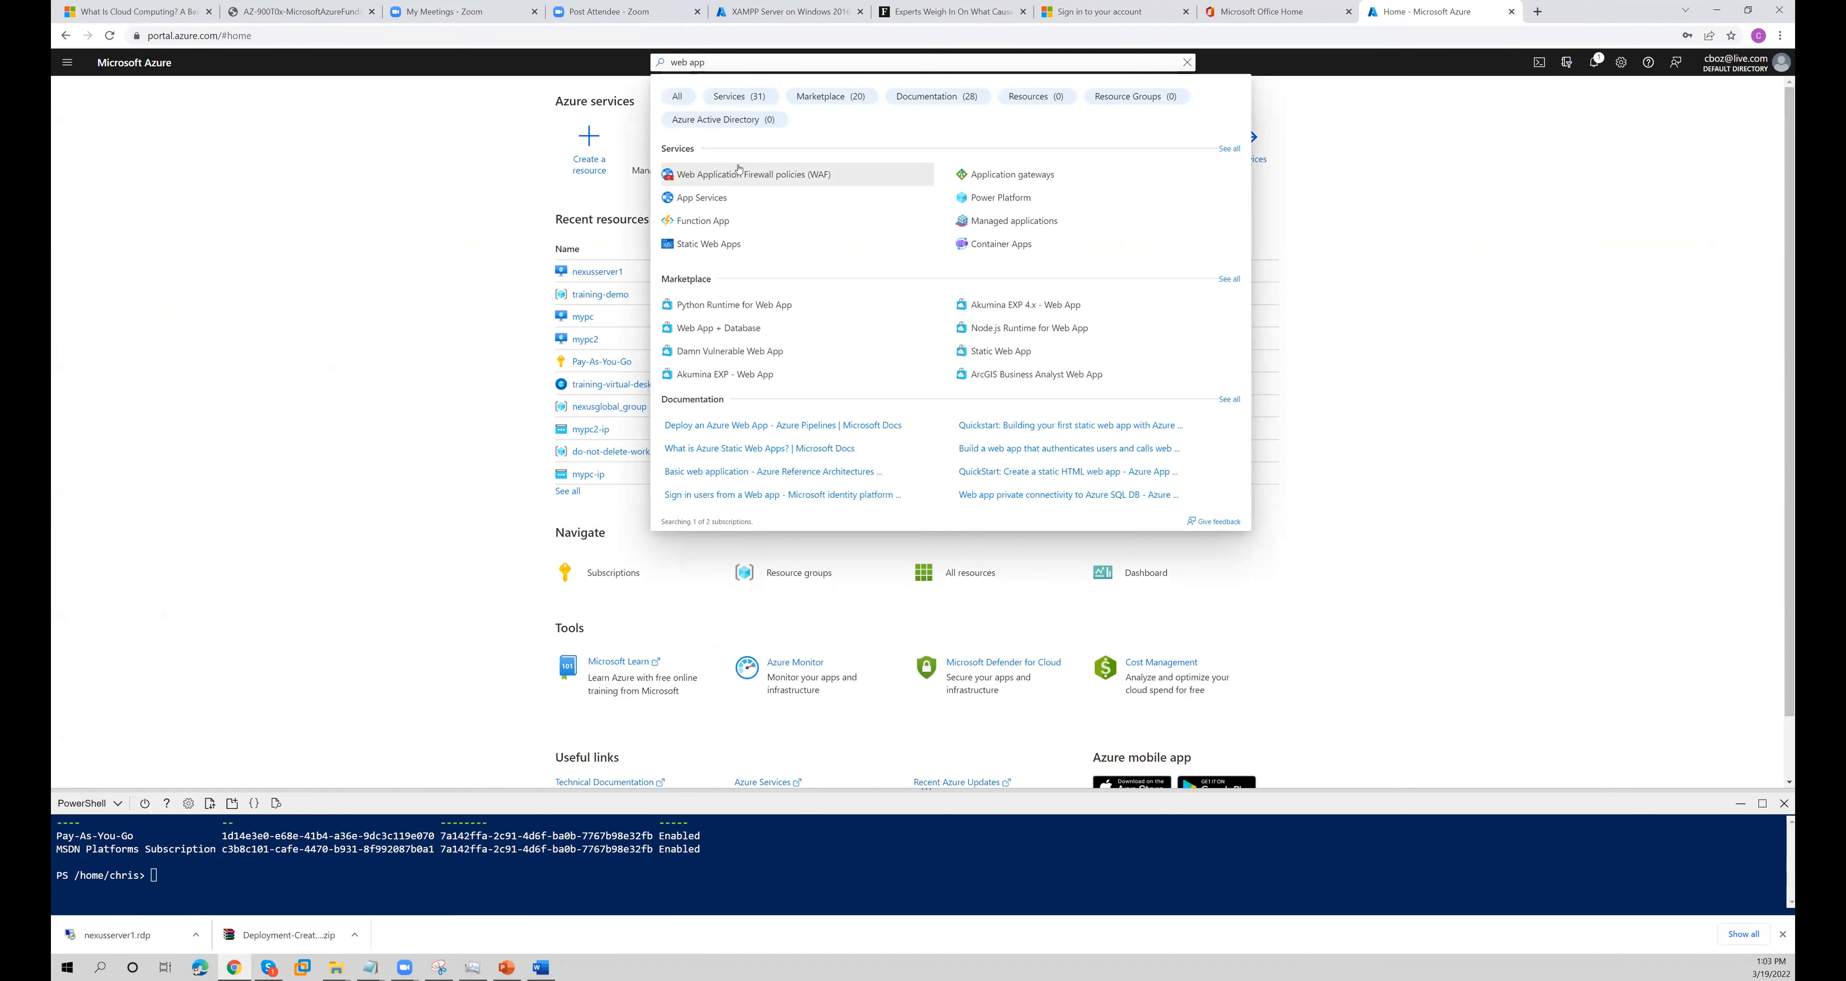
{"action": "left_click", "coordinate": [722, 198]}
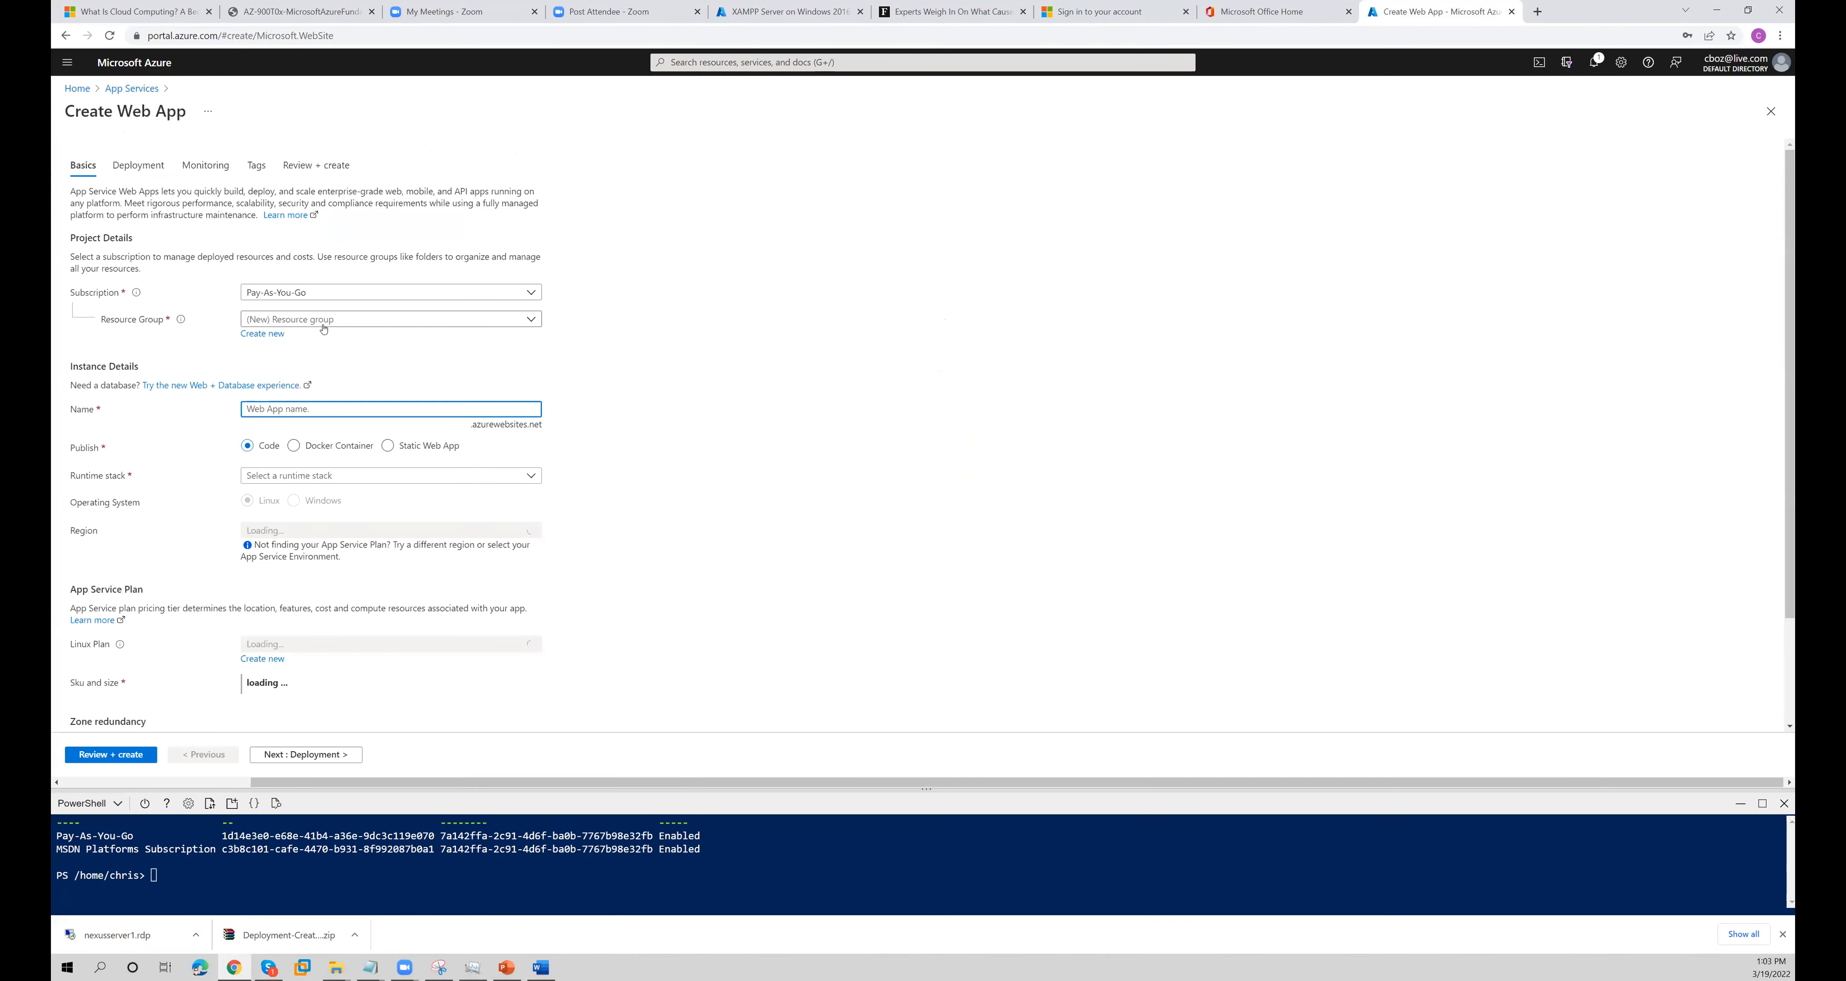
- Assign the web app to the training-demo resource group and name it nexus-webapp1
{"action": "left_click", "coordinate": [332, 322]}
{"action": "left_click", "coordinate": [287, 478]}
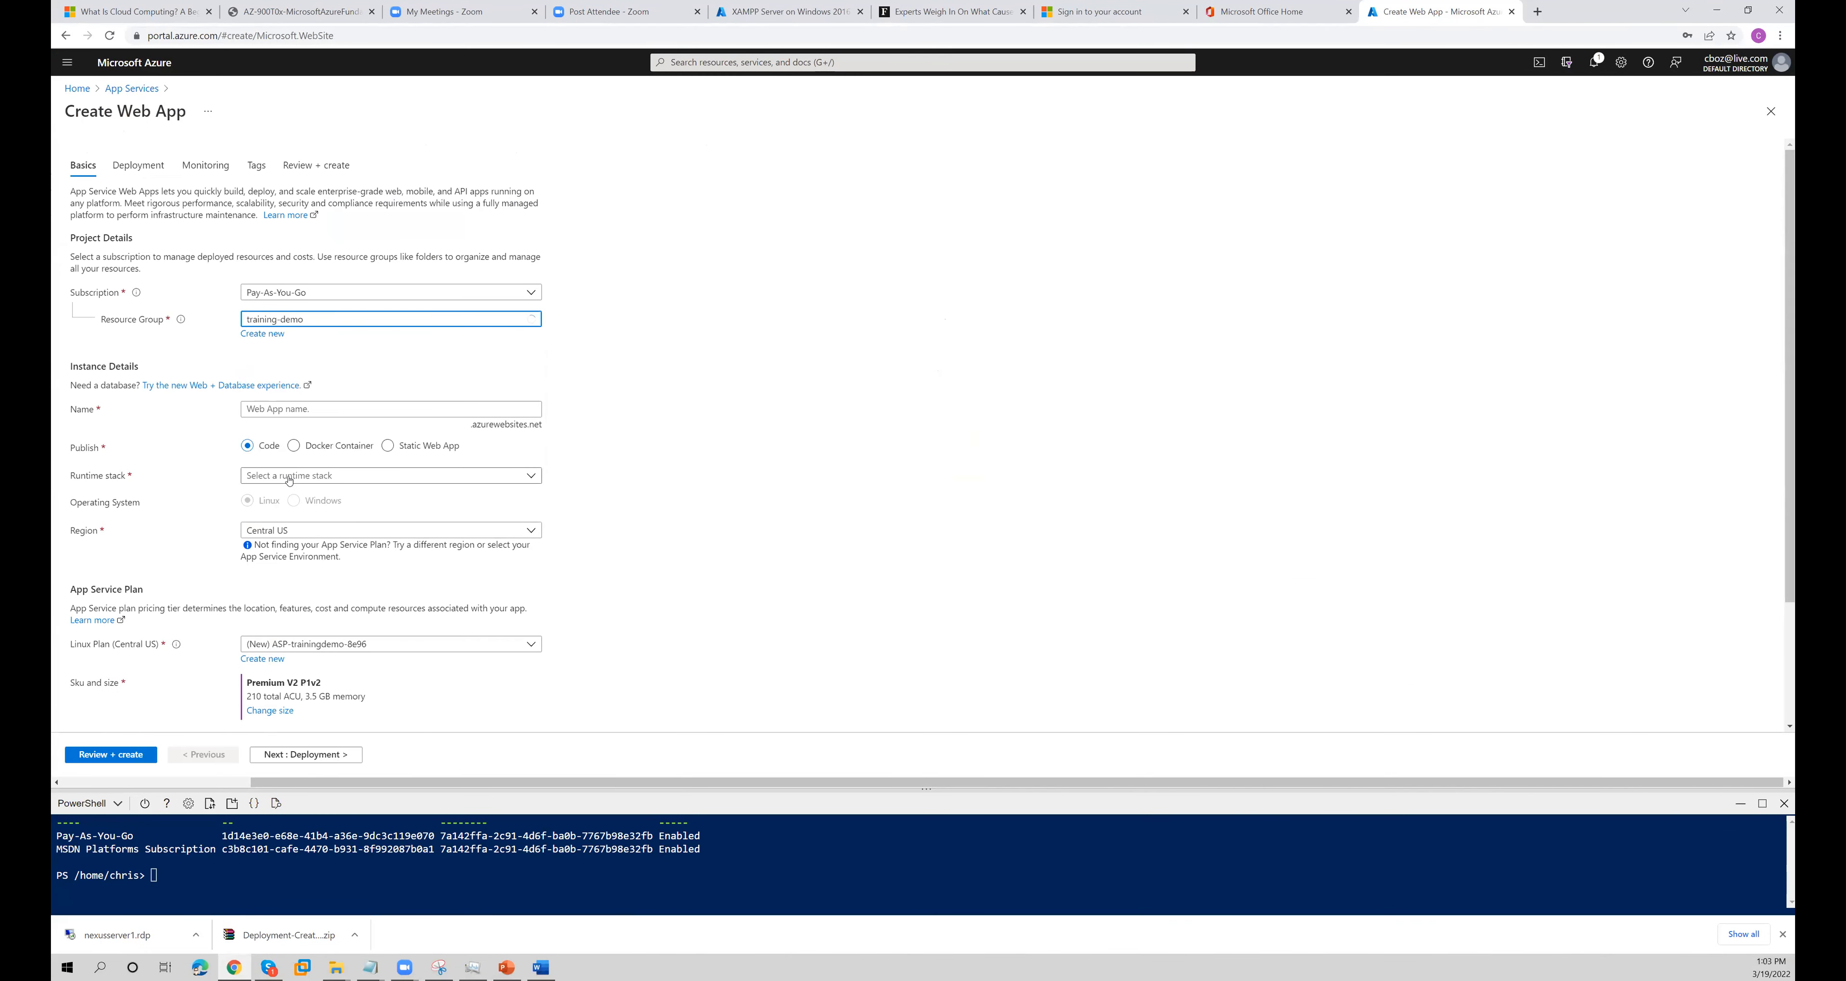
{"action": "left_click", "coordinate": [479, 408]}
{"action": "type", "text": "webapp1"}
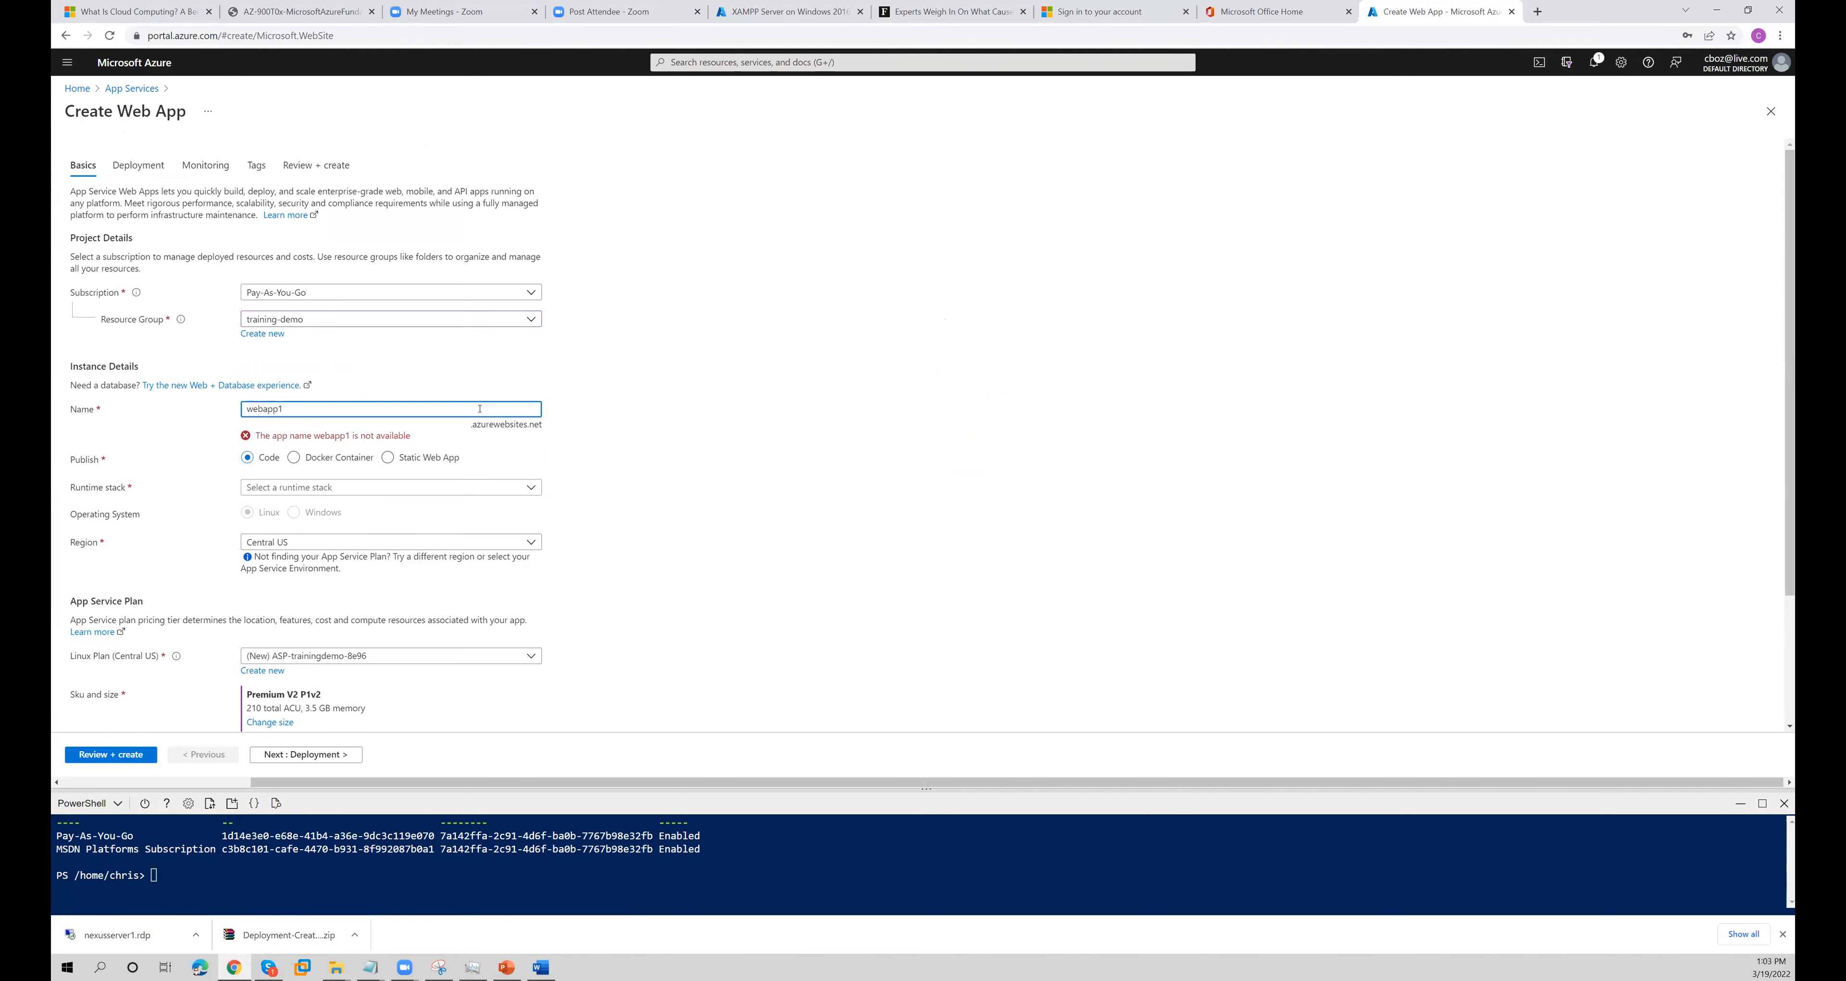
{"action": "type", "text": "server1"}
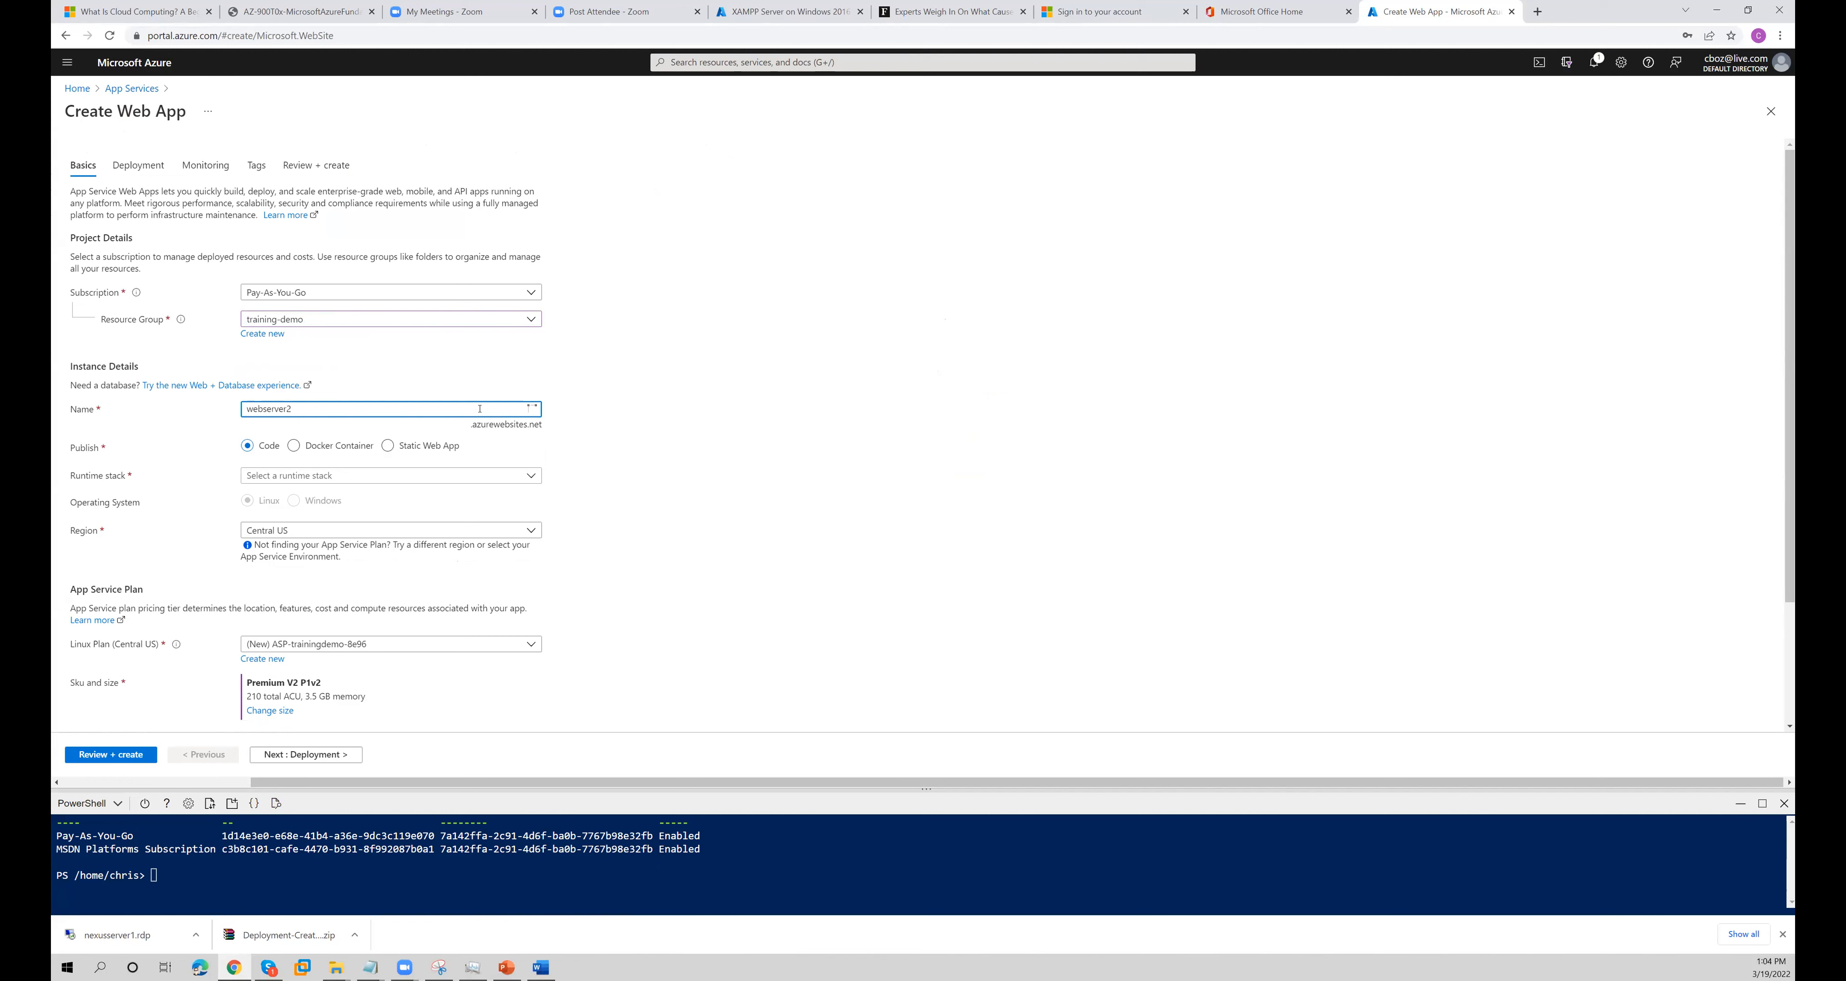
{"action": "key", "text": "Home"}
{"action": "type", "text": "nexus-"}
{"action": "key", "text": "BackSpace"}
{"action": "type", "text": "app1"}
- Copy the web app's address, test nexus-webapp1.azurewebsites.net in a new browser tab, and return to the creation form
{"action": "left_click", "coordinate": [539, 427]}
{"action": "left_click_drag", "start_coordinate": [400, 422], "coordinate": [539, 425]}
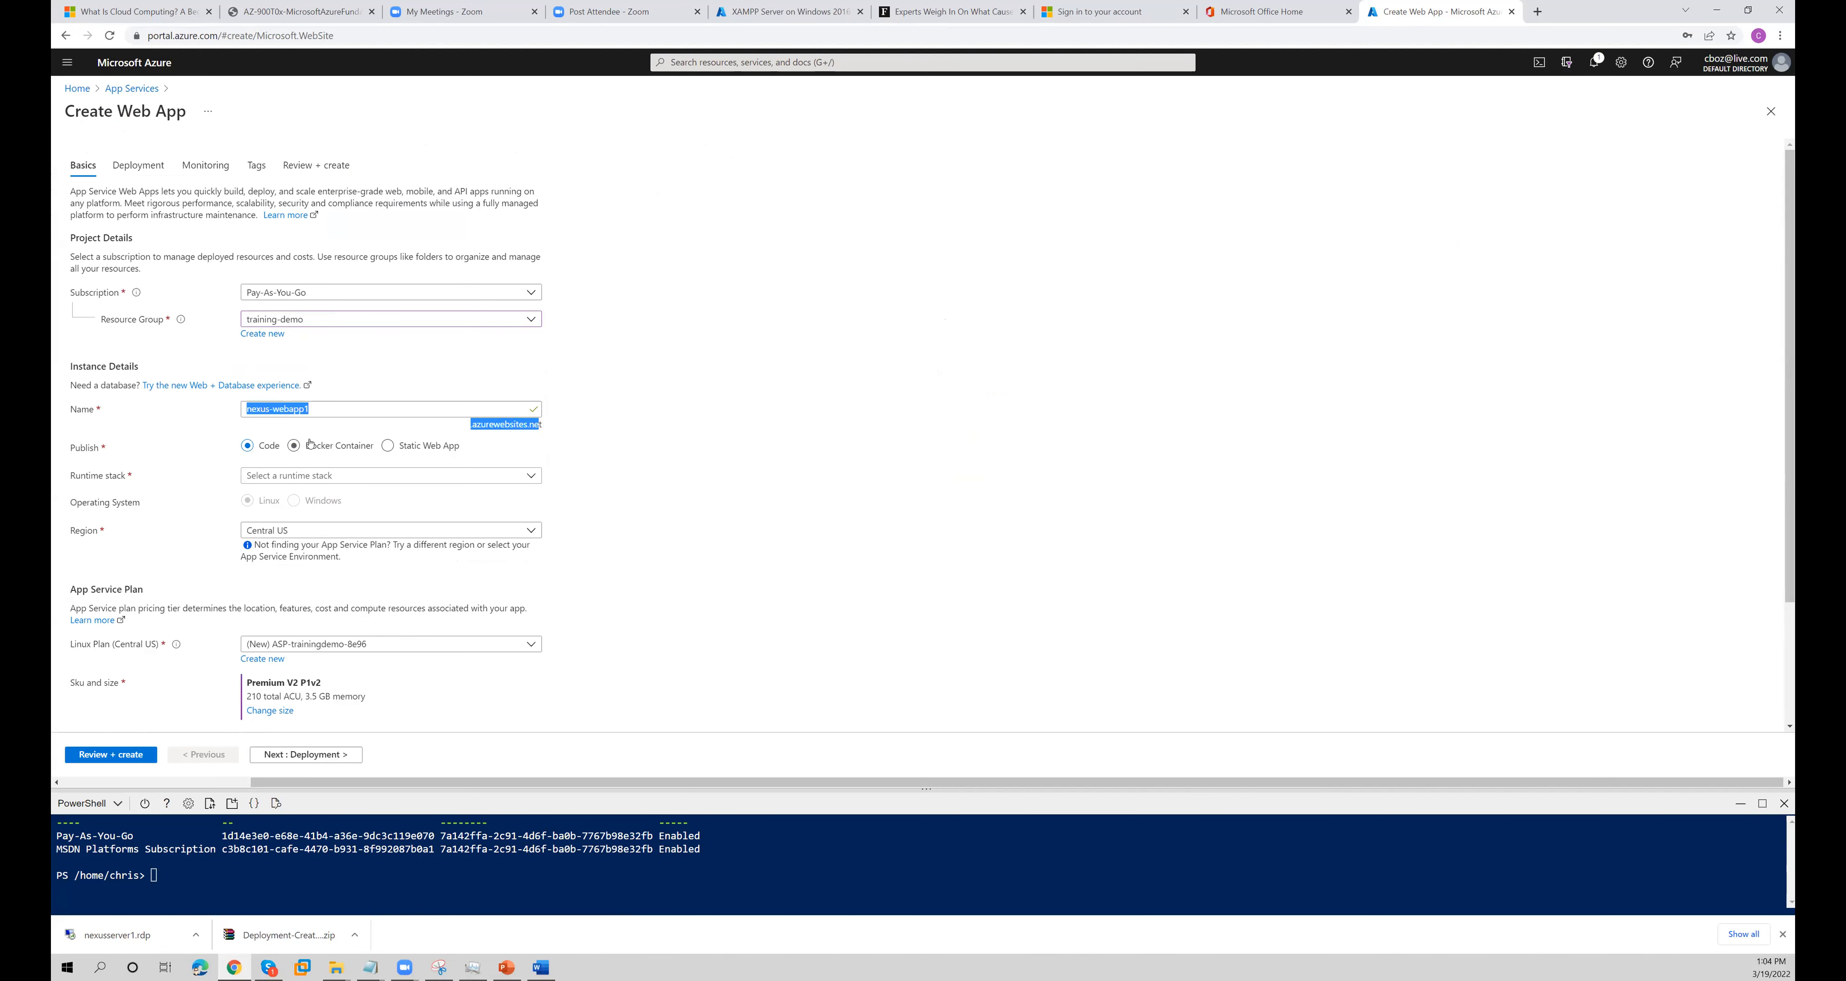
{"action": "left_click", "coordinate": [1538, 15]}
{"action": "left_click", "coordinate": [1500, 36]}
{"action": "type", "text": "nexus-webapp1.azurewebsites.ne"}
{"action": "type", "text": "t"}
{"action": "key", "text": "Return"}
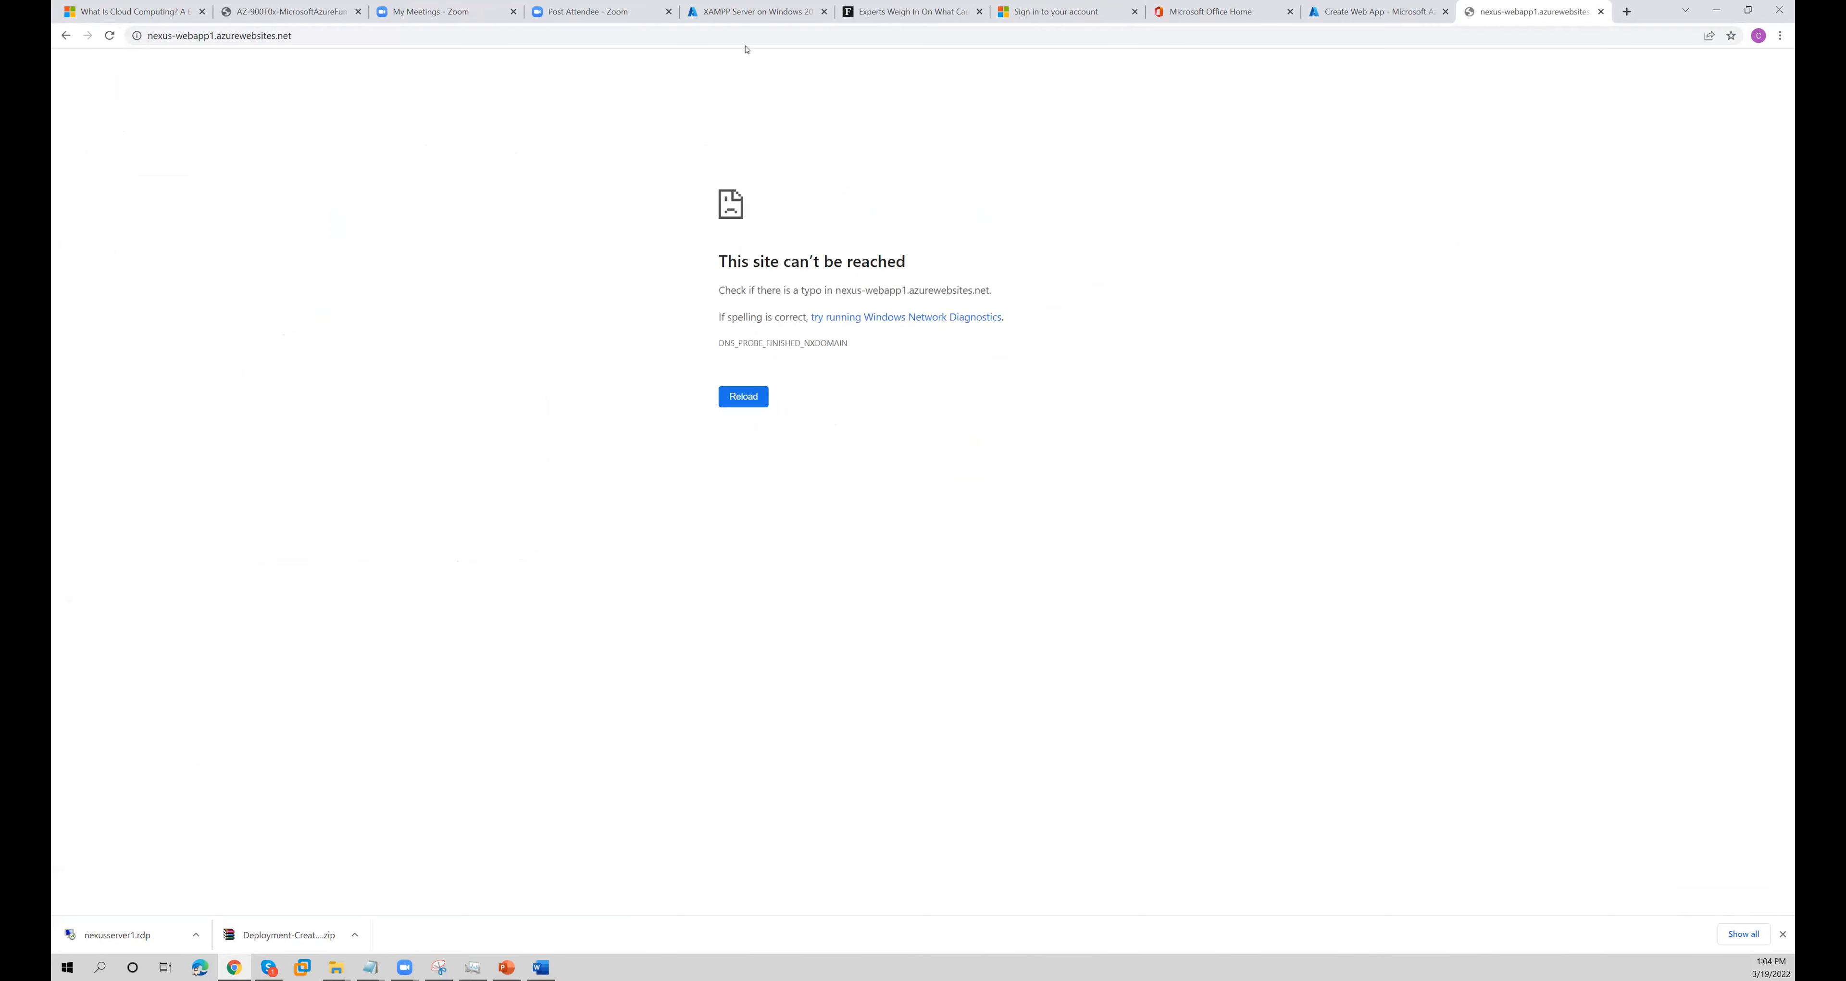
{"action": "left_click", "coordinate": [1347, 12]}
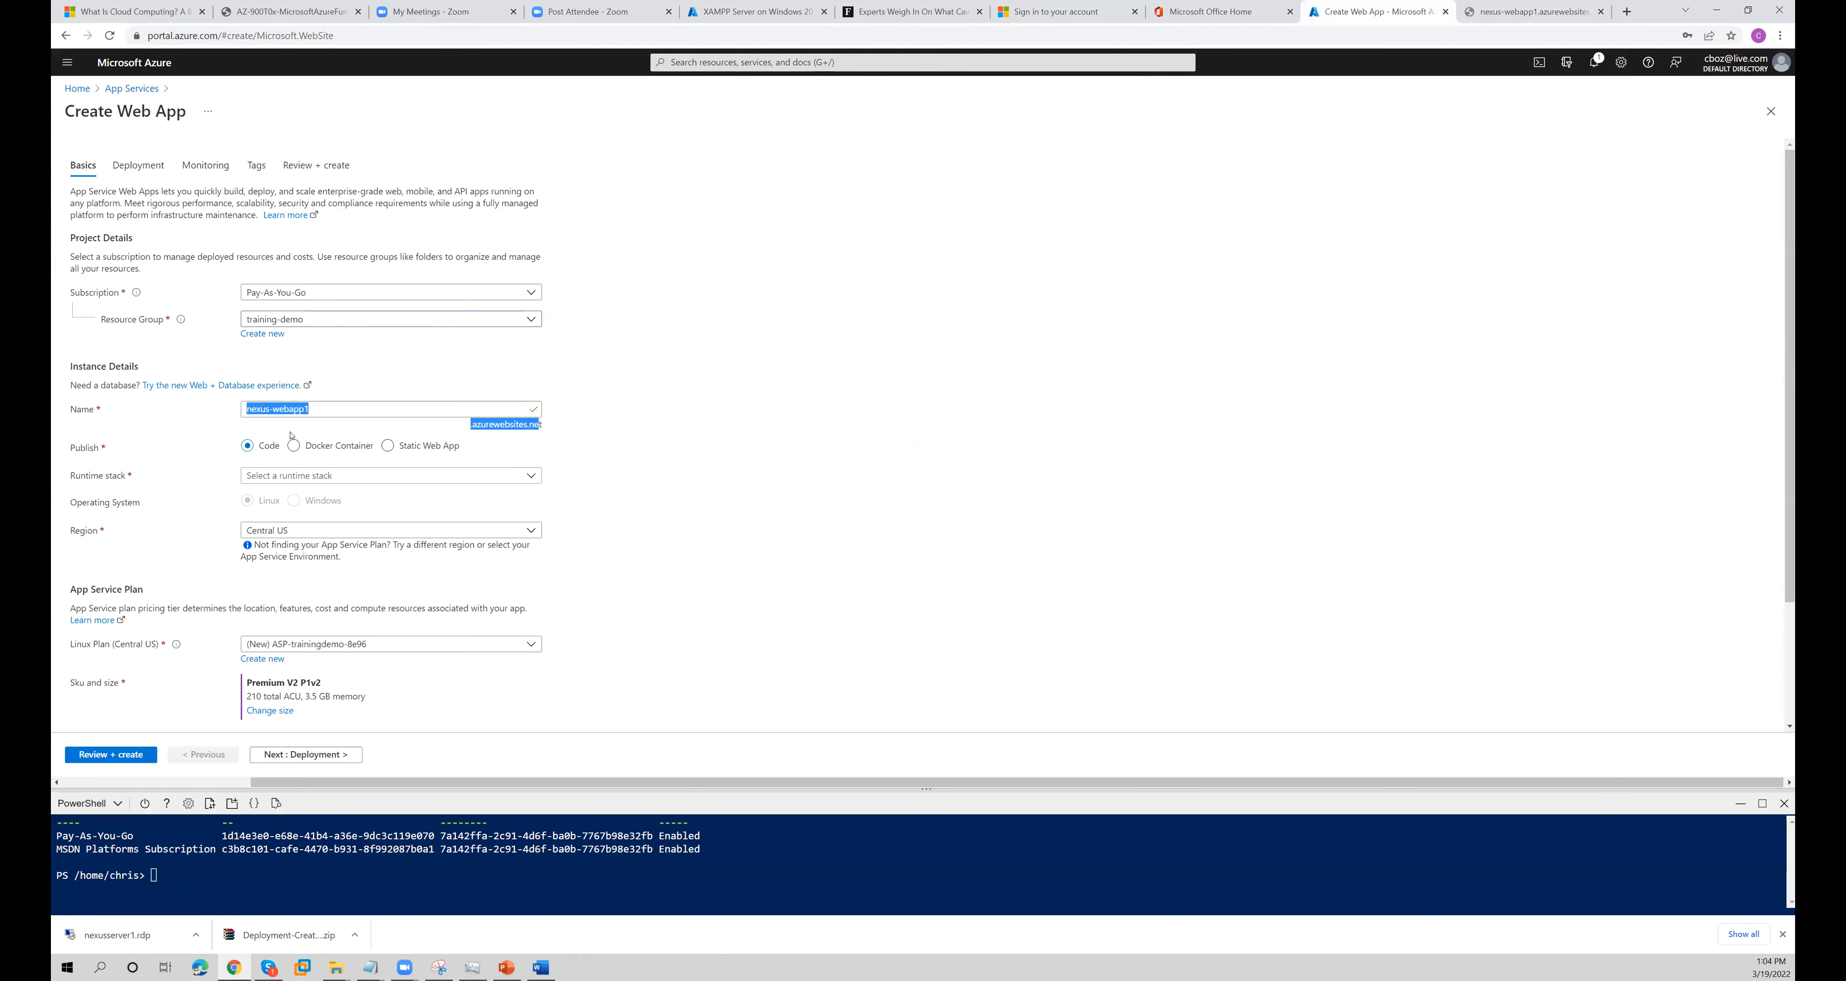
- Set the web app's runtime stack to .NET 5 with Windows as the operating system
{"action": "left_click", "coordinate": [835, 634]}
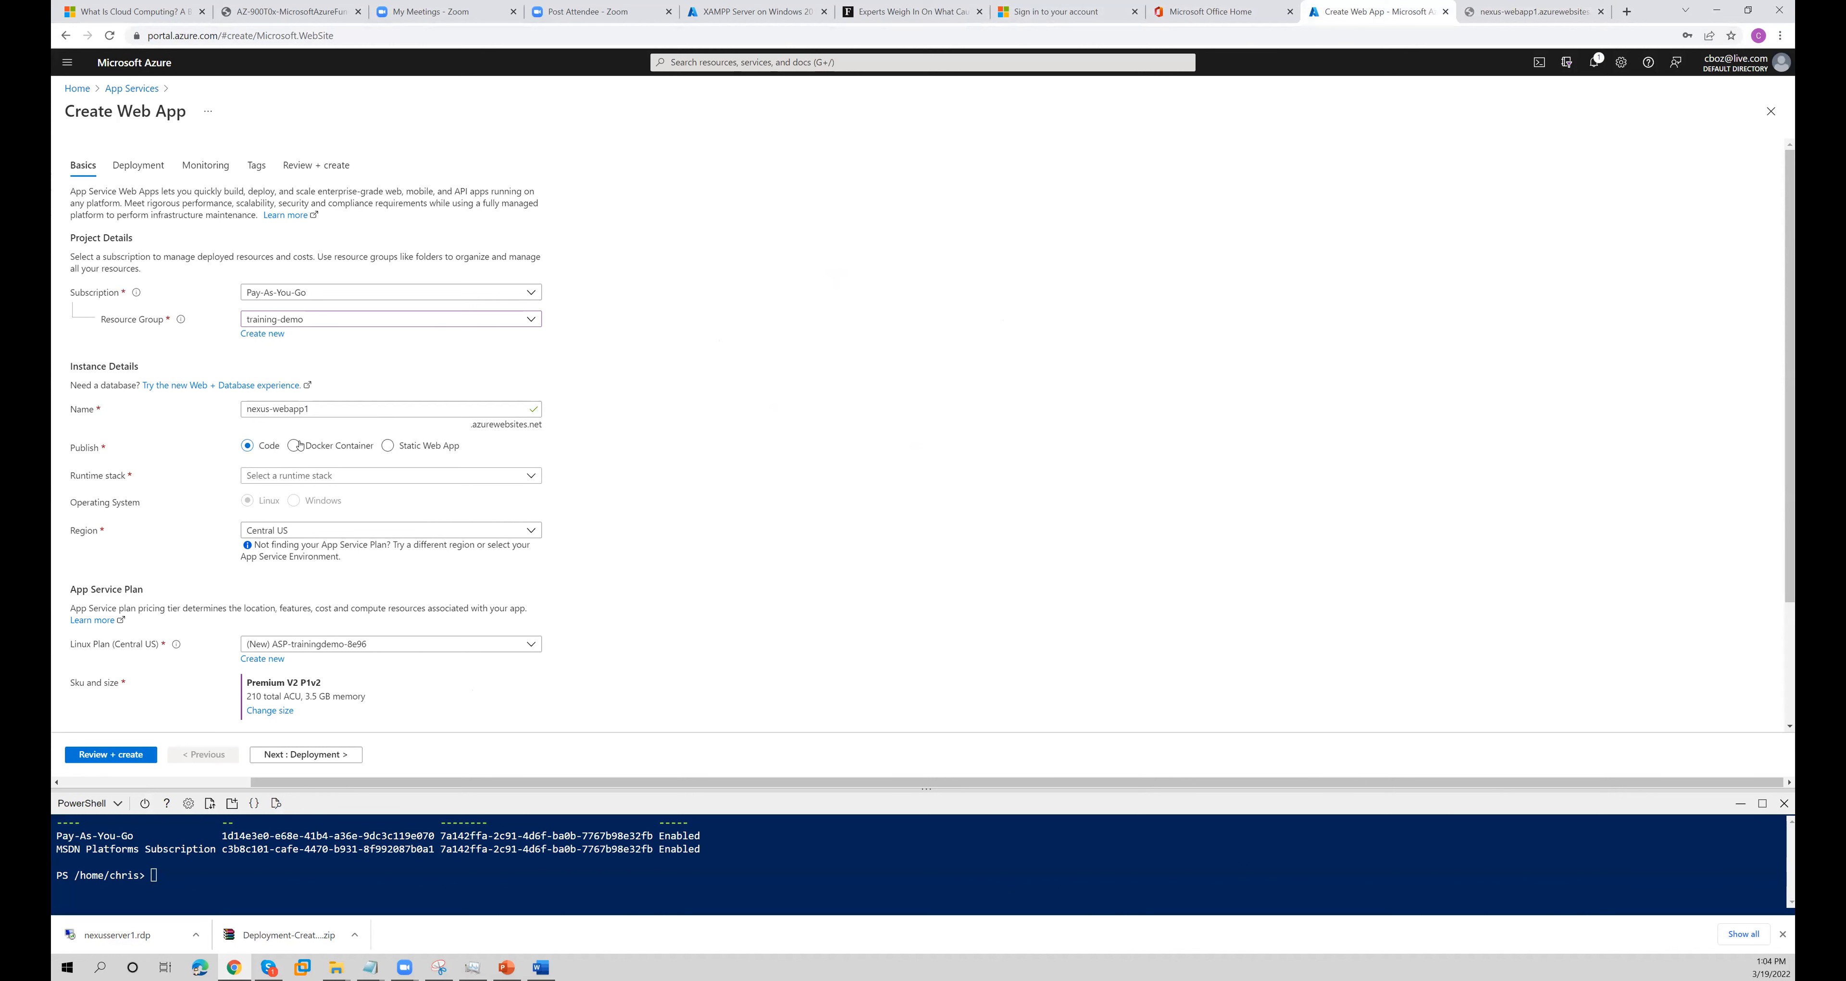
{"action": "left_click", "coordinate": [284, 480]}
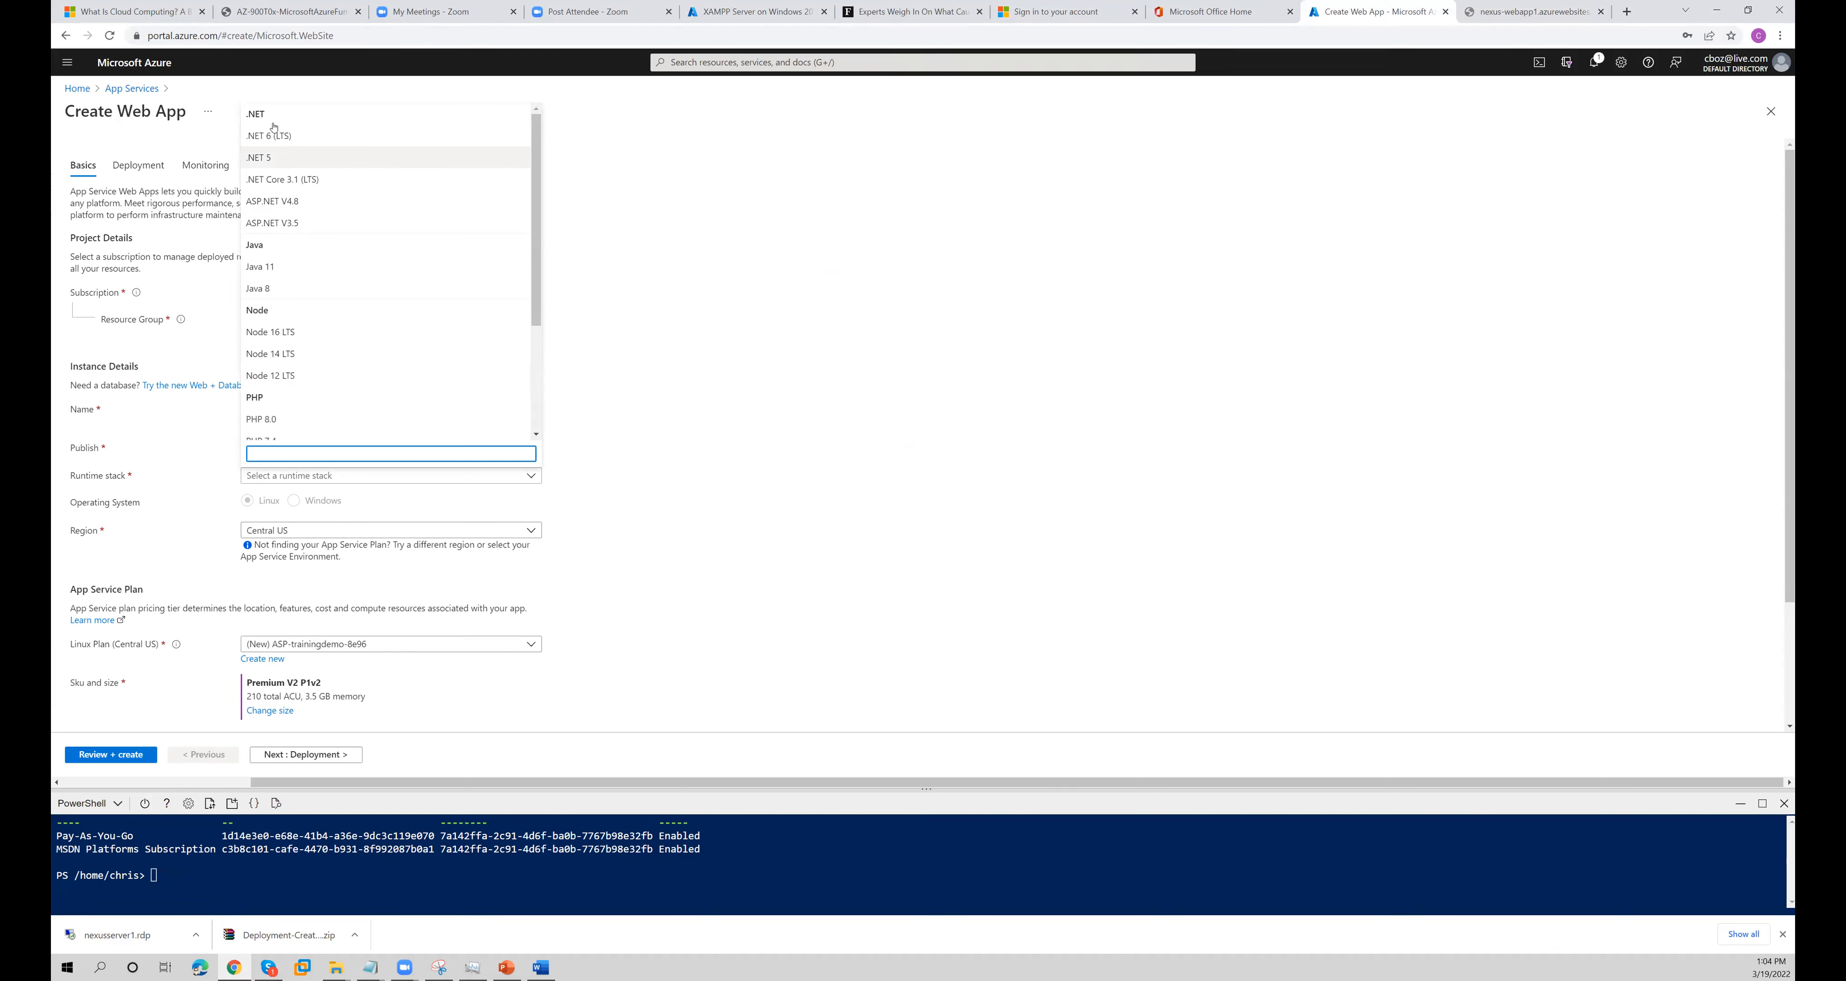
{"action": "left_click", "coordinate": [278, 159]}
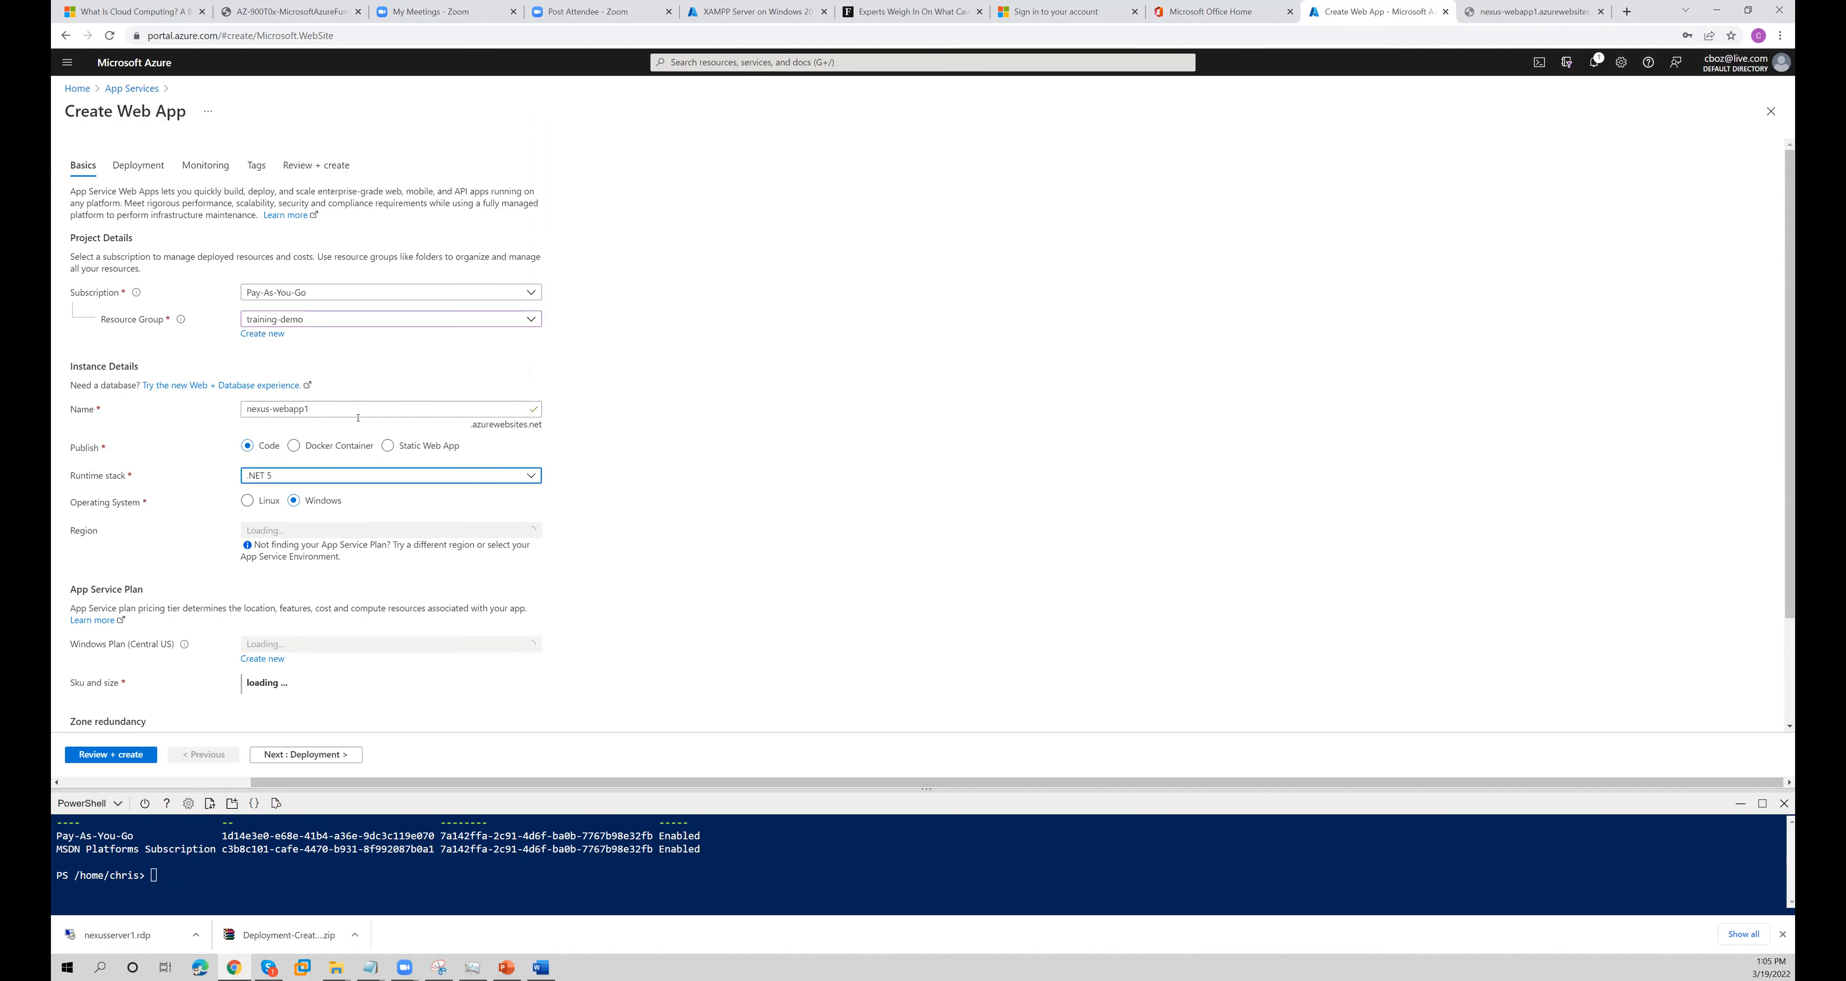
{"action": "left_click", "coordinate": [294, 500]}
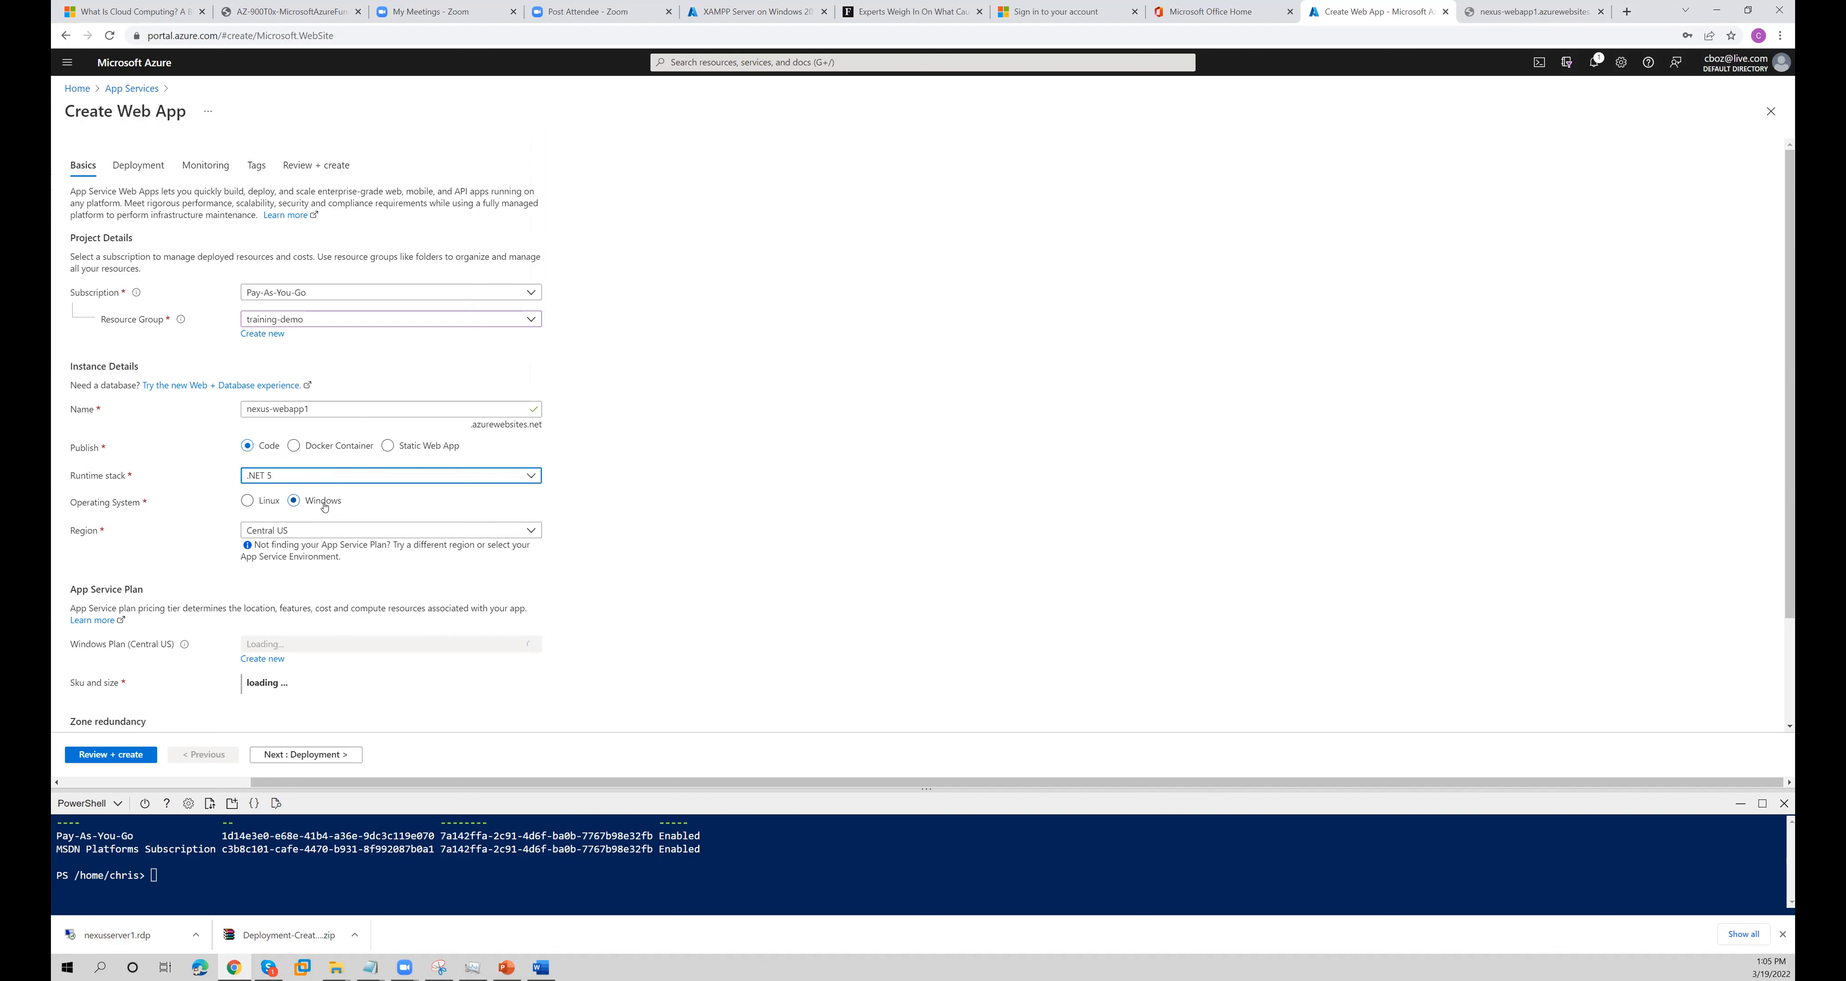
- Try PHP 8.0 as the runtime stack to compare its operating system options, and switch back to .NET 5
{"action": "left_click", "coordinate": [298, 476]}
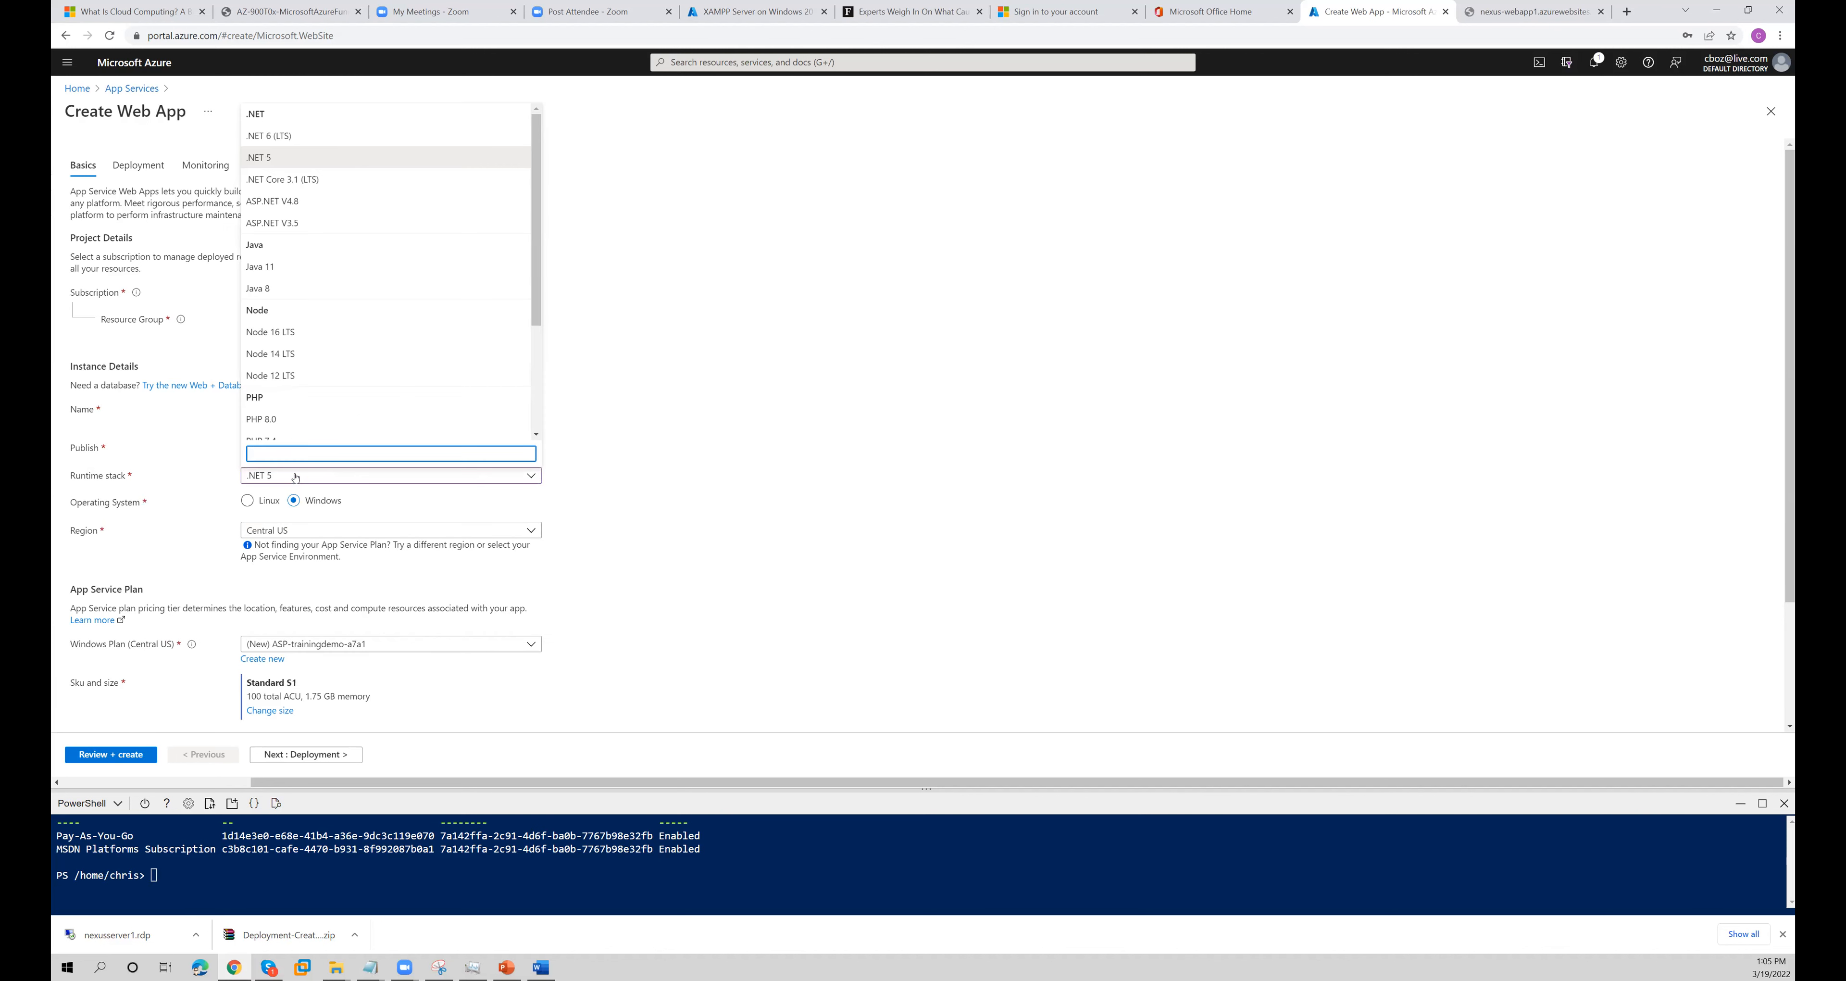
{"action": "left_click", "coordinate": [264, 419]}
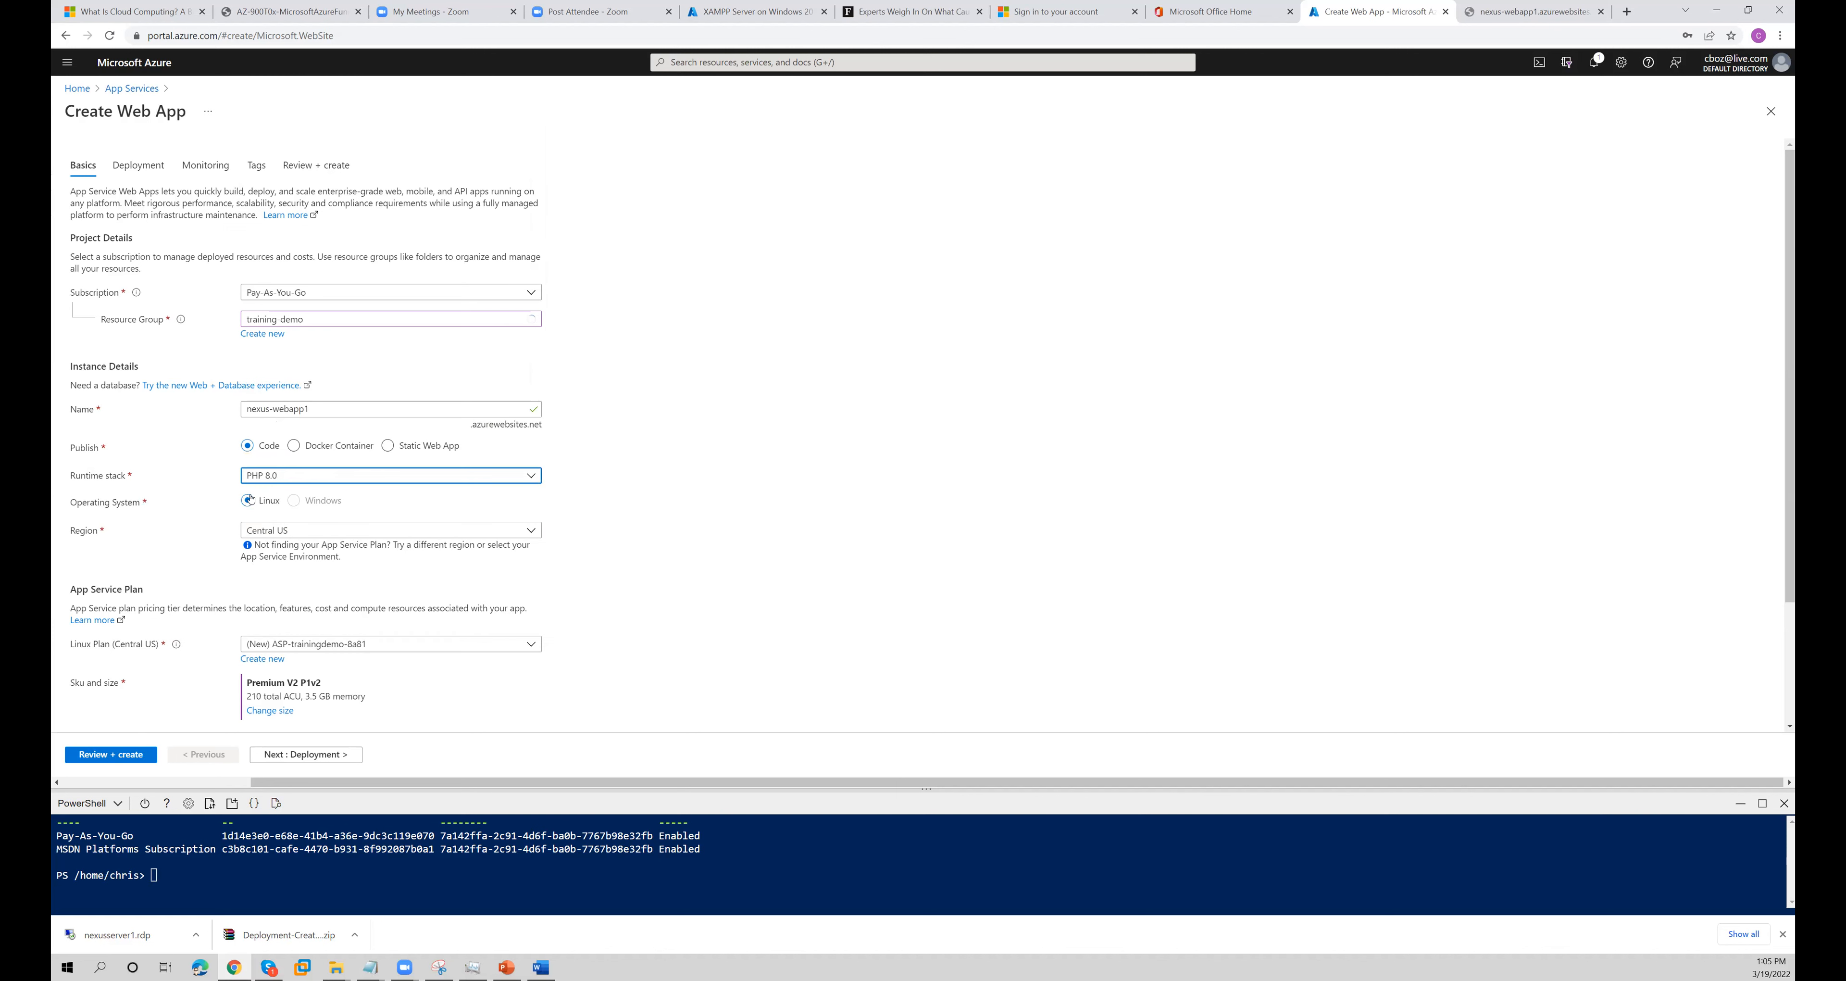
{"action": "left_click", "coordinate": [310, 476]}
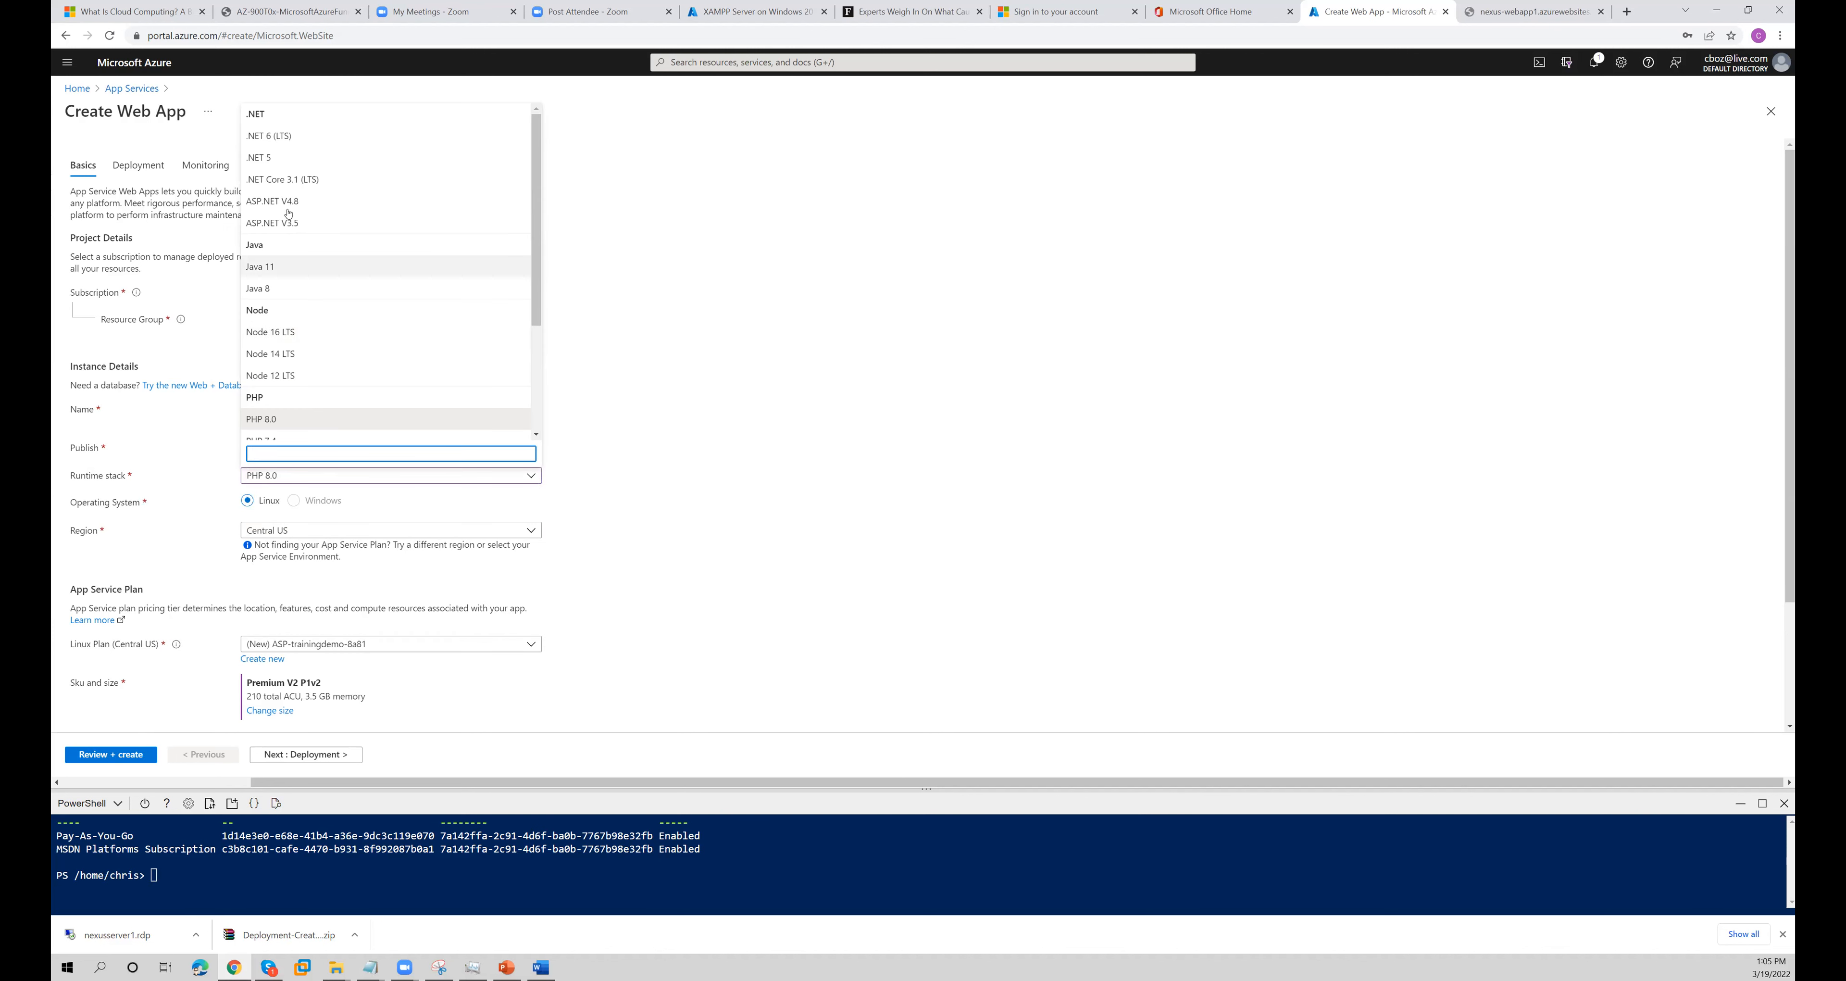
{"action": "left_click", "coordinate": [286, 158]}
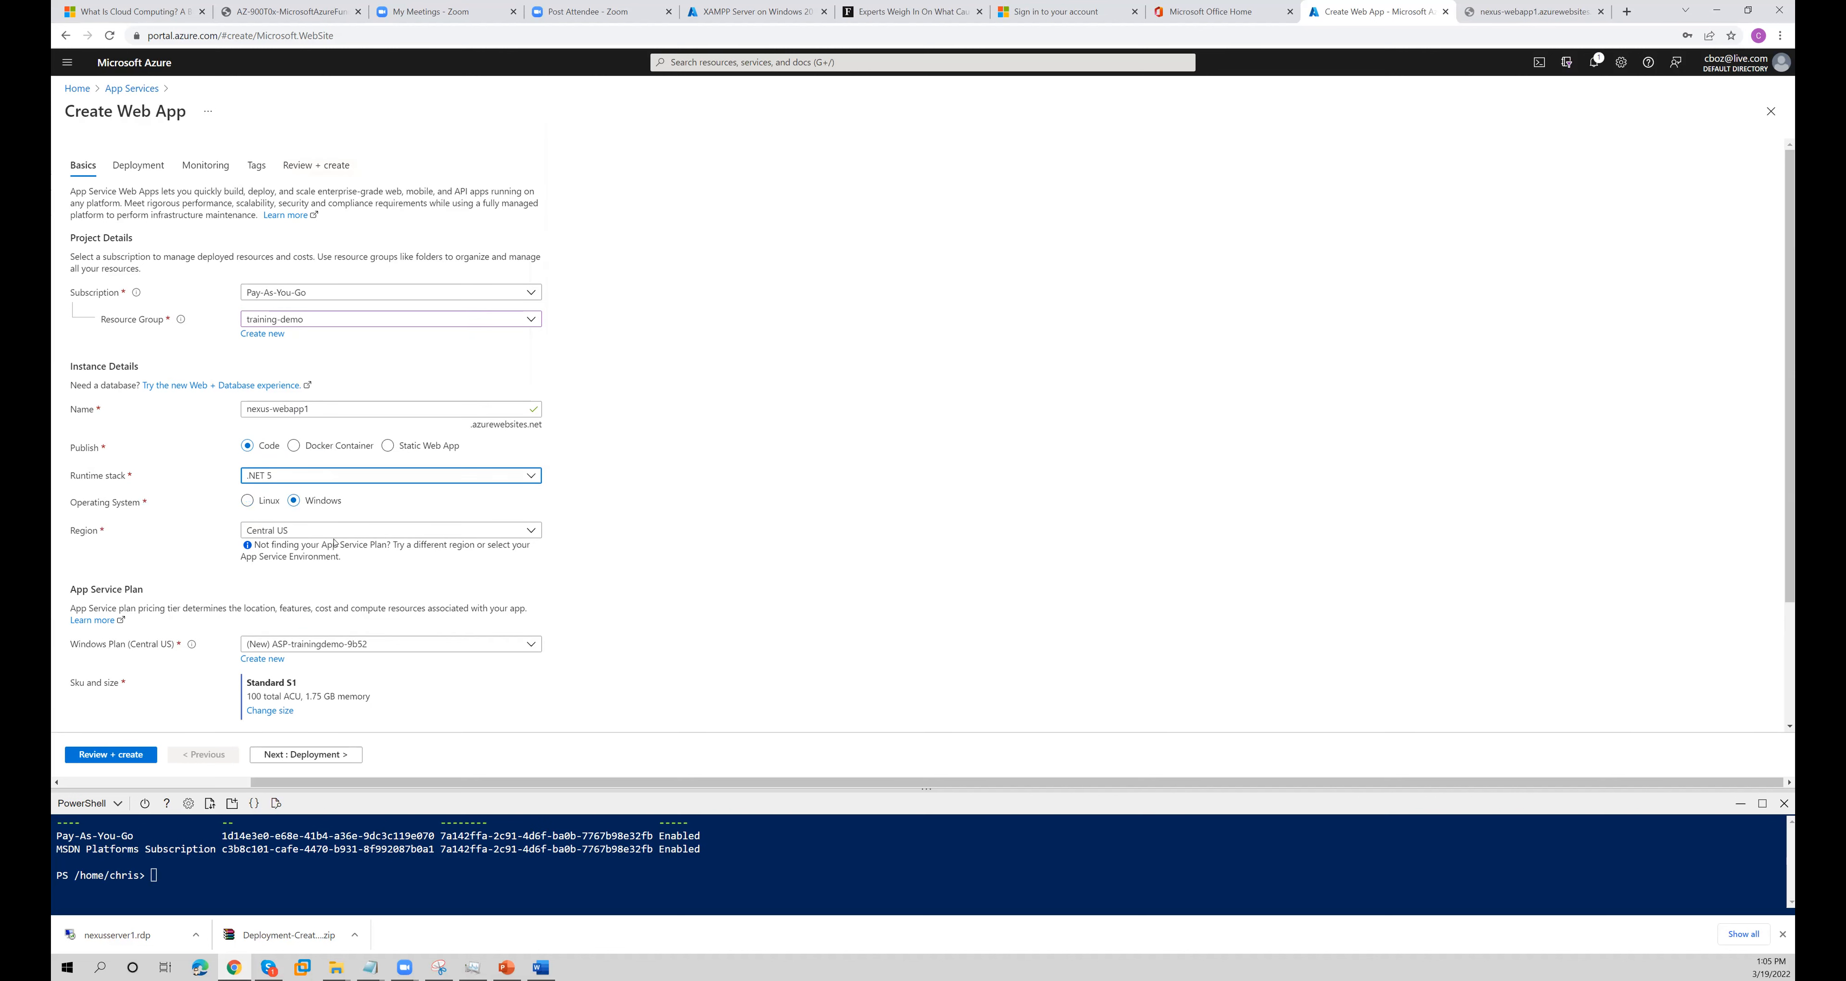
- Keep the default App Service plan, deployment, monitoring and tag settings, and create the web app
{"action": "scroll", "coordinate": [337, 542], "scroll_direction": "down", "scroll_amount": 3}
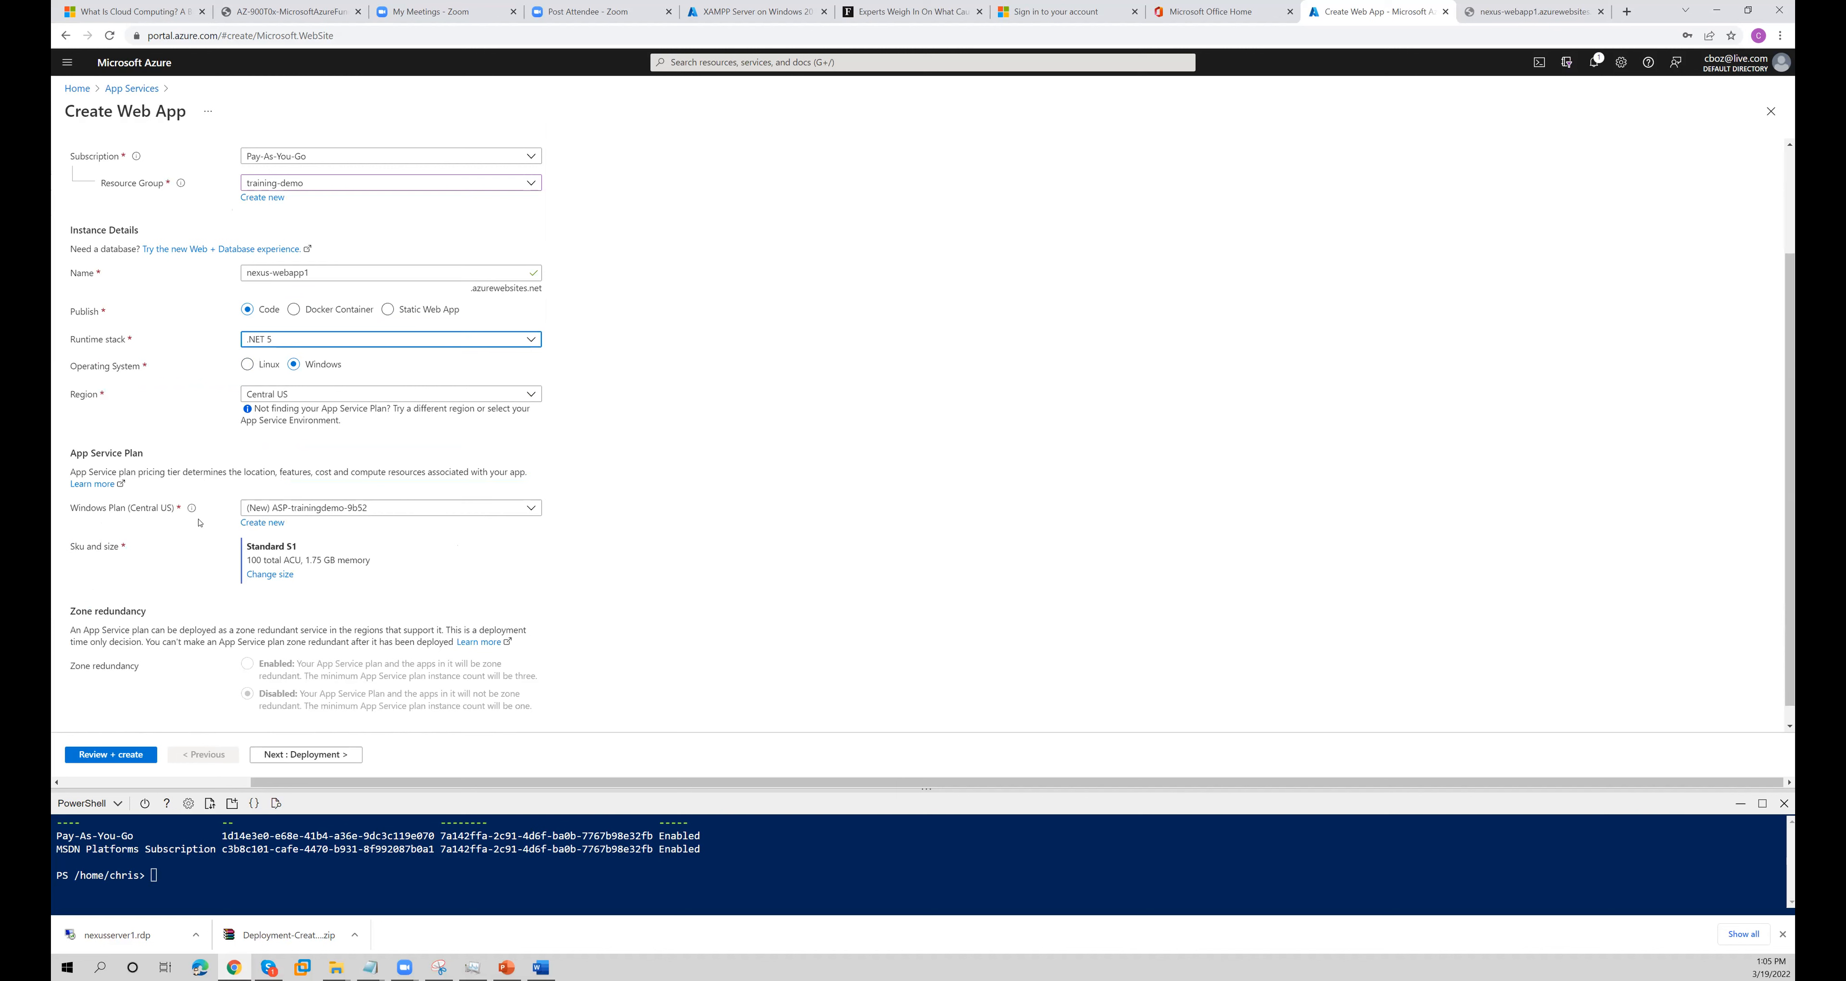
{"action": "scroll", "coordinate": [286, 556], "scroll_direction": "down", "scroll_amount": 1}
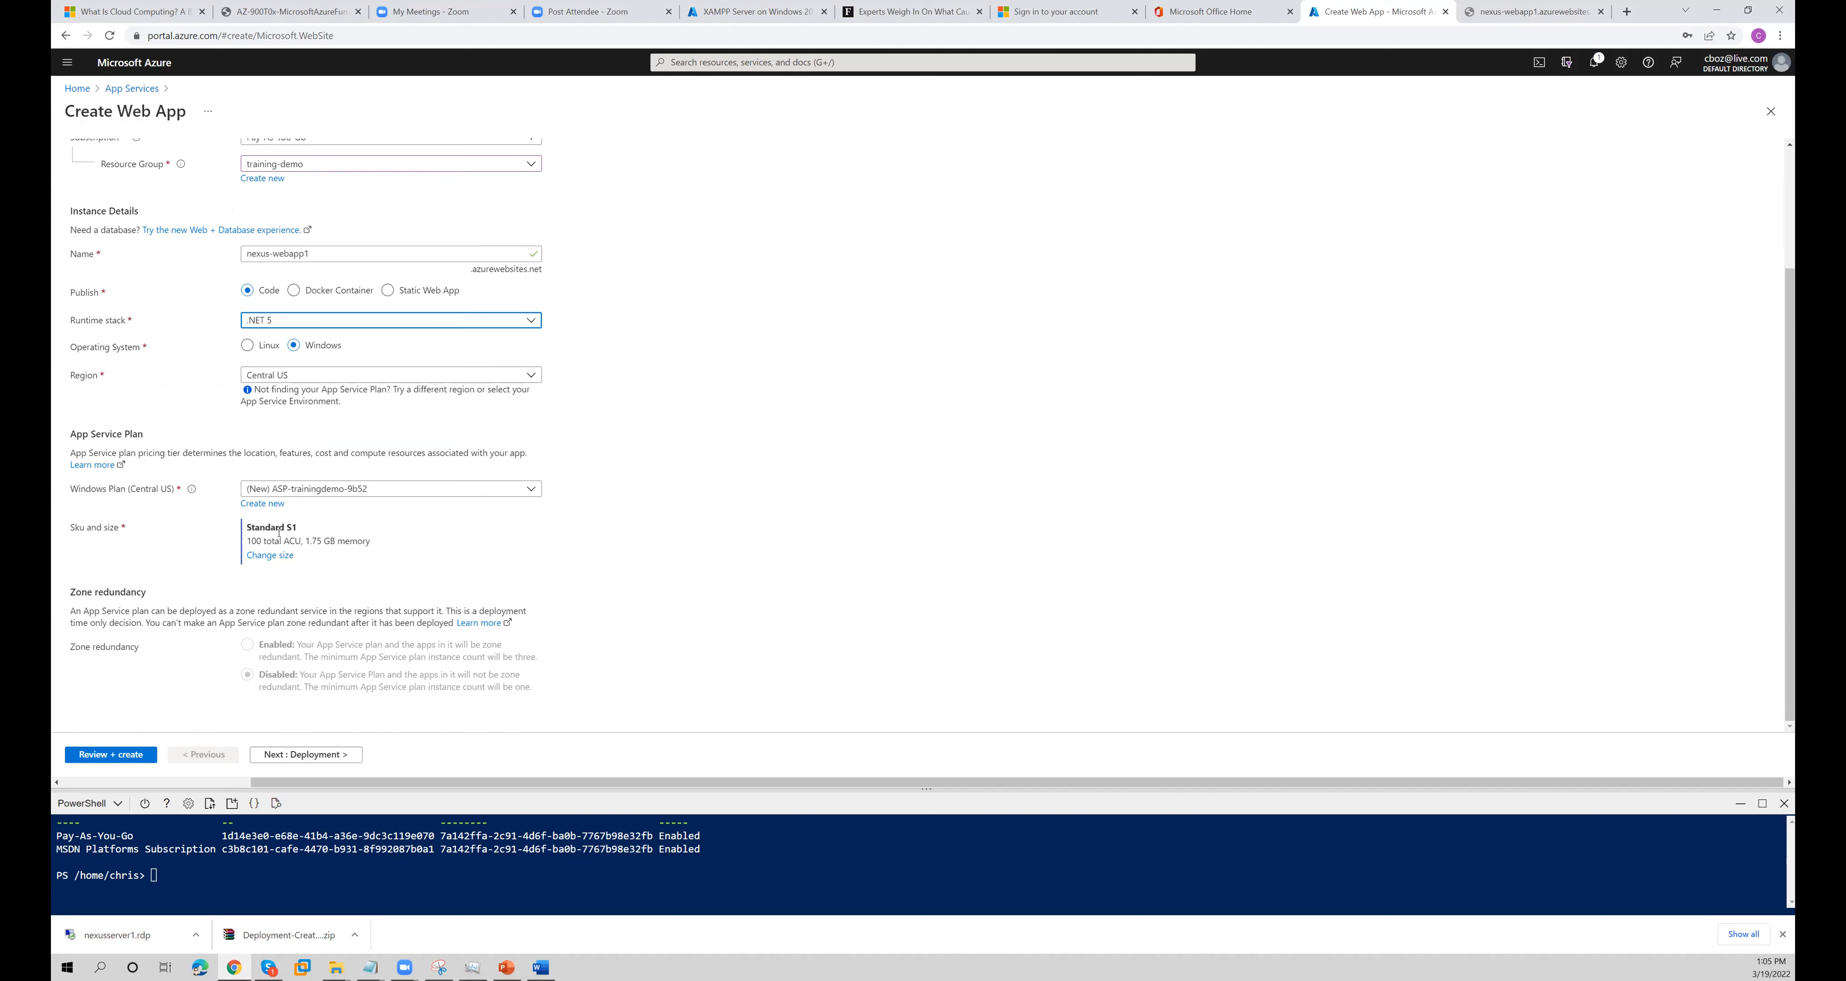
{"action": "left_click", "coordinate": [313, 753]}
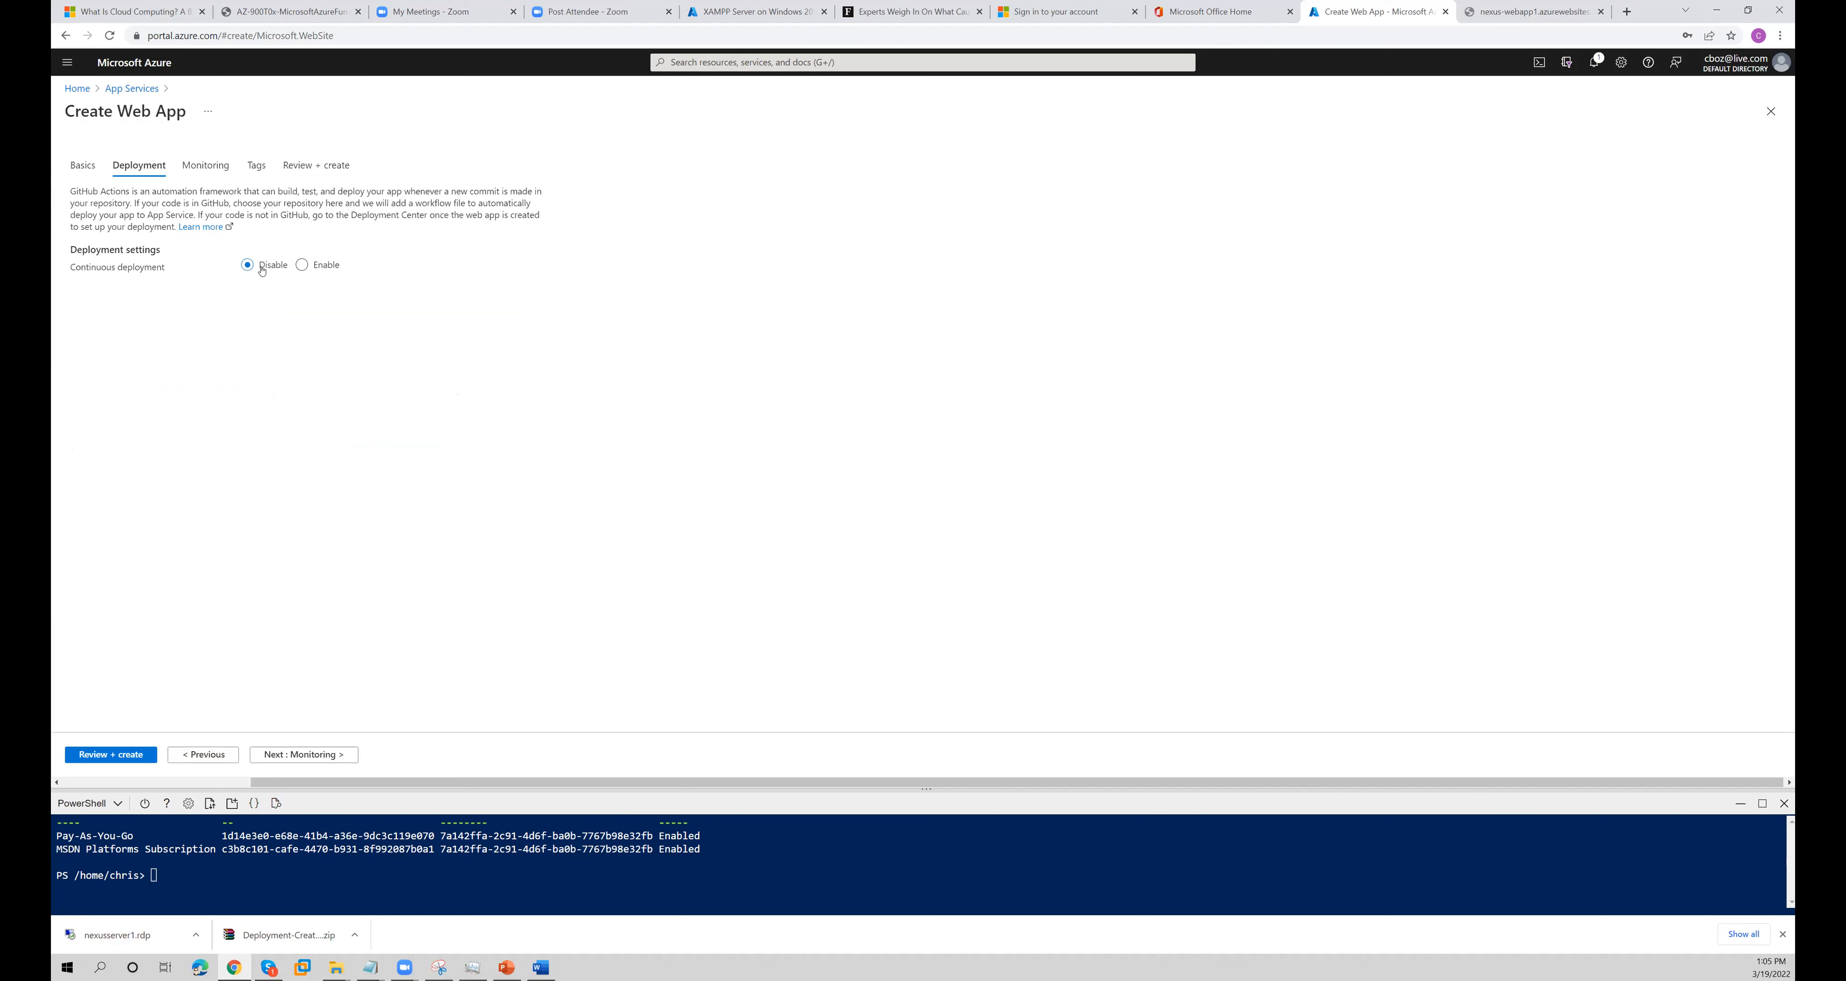
{"action": "left_click", "coordinate": [304, 754]}
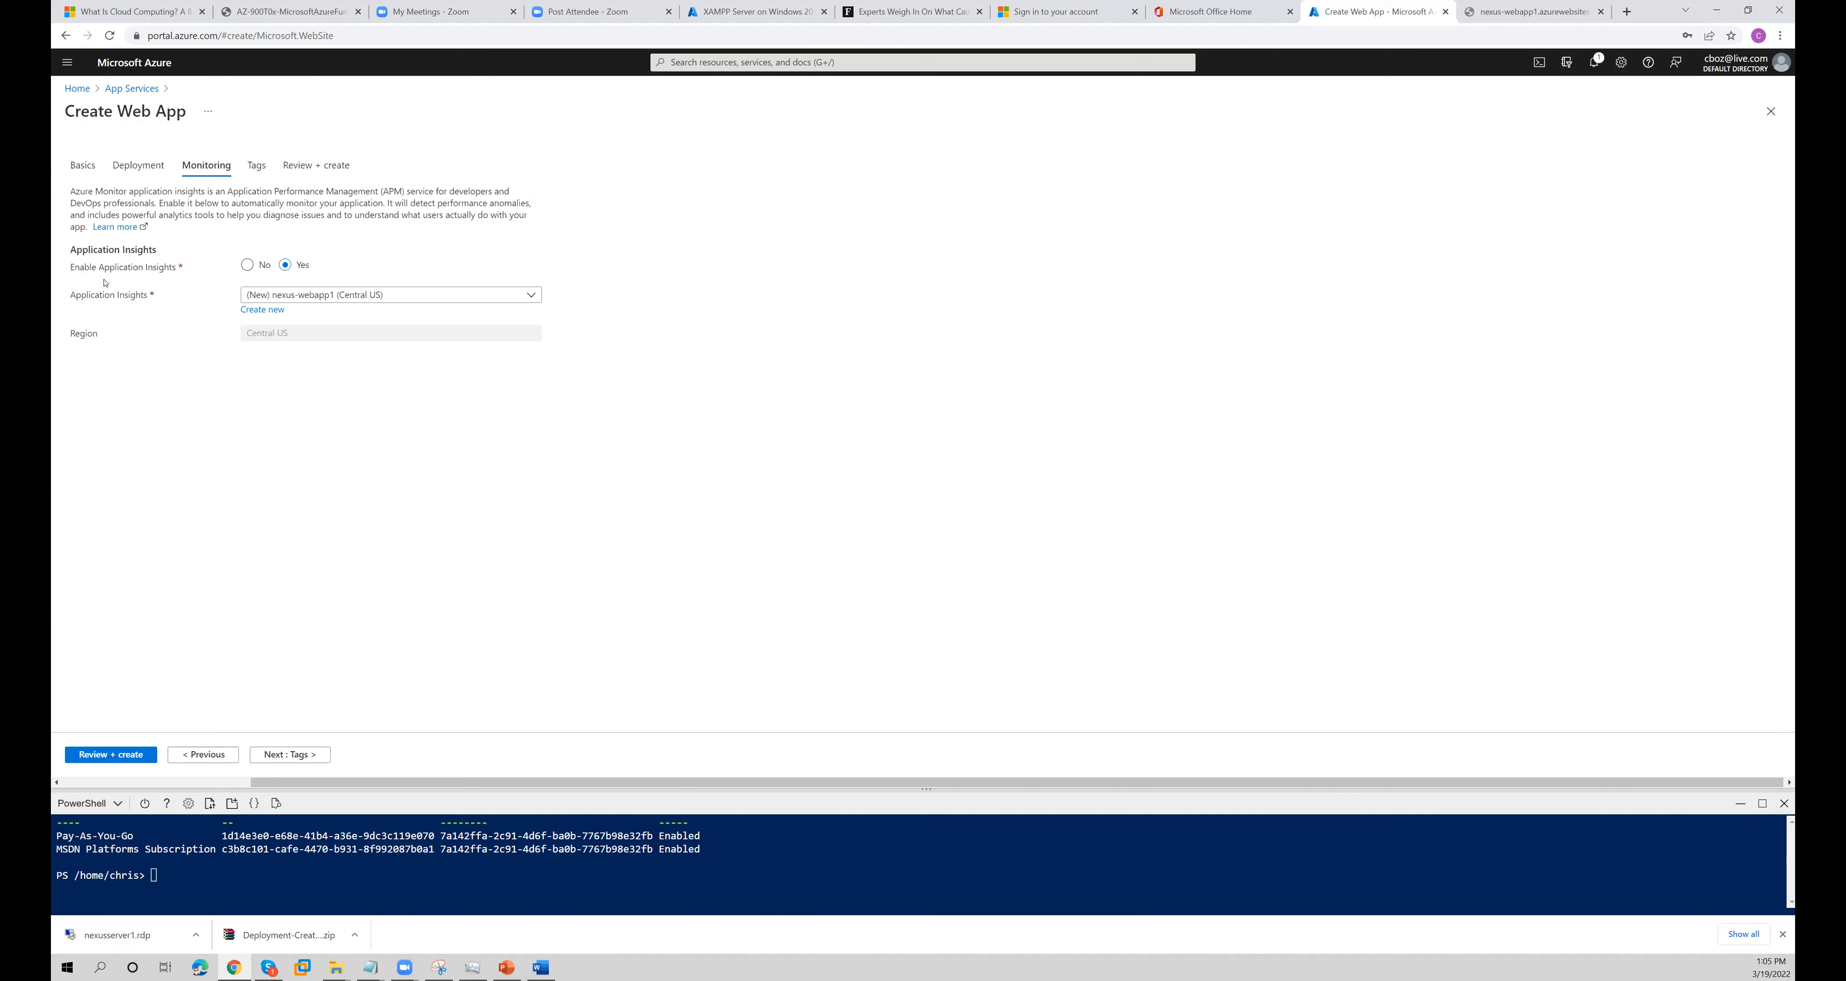
{"action": "left_click", "coordinate": [287, 750]}
{"action": "left_click", "coordinate": [285, 752]}
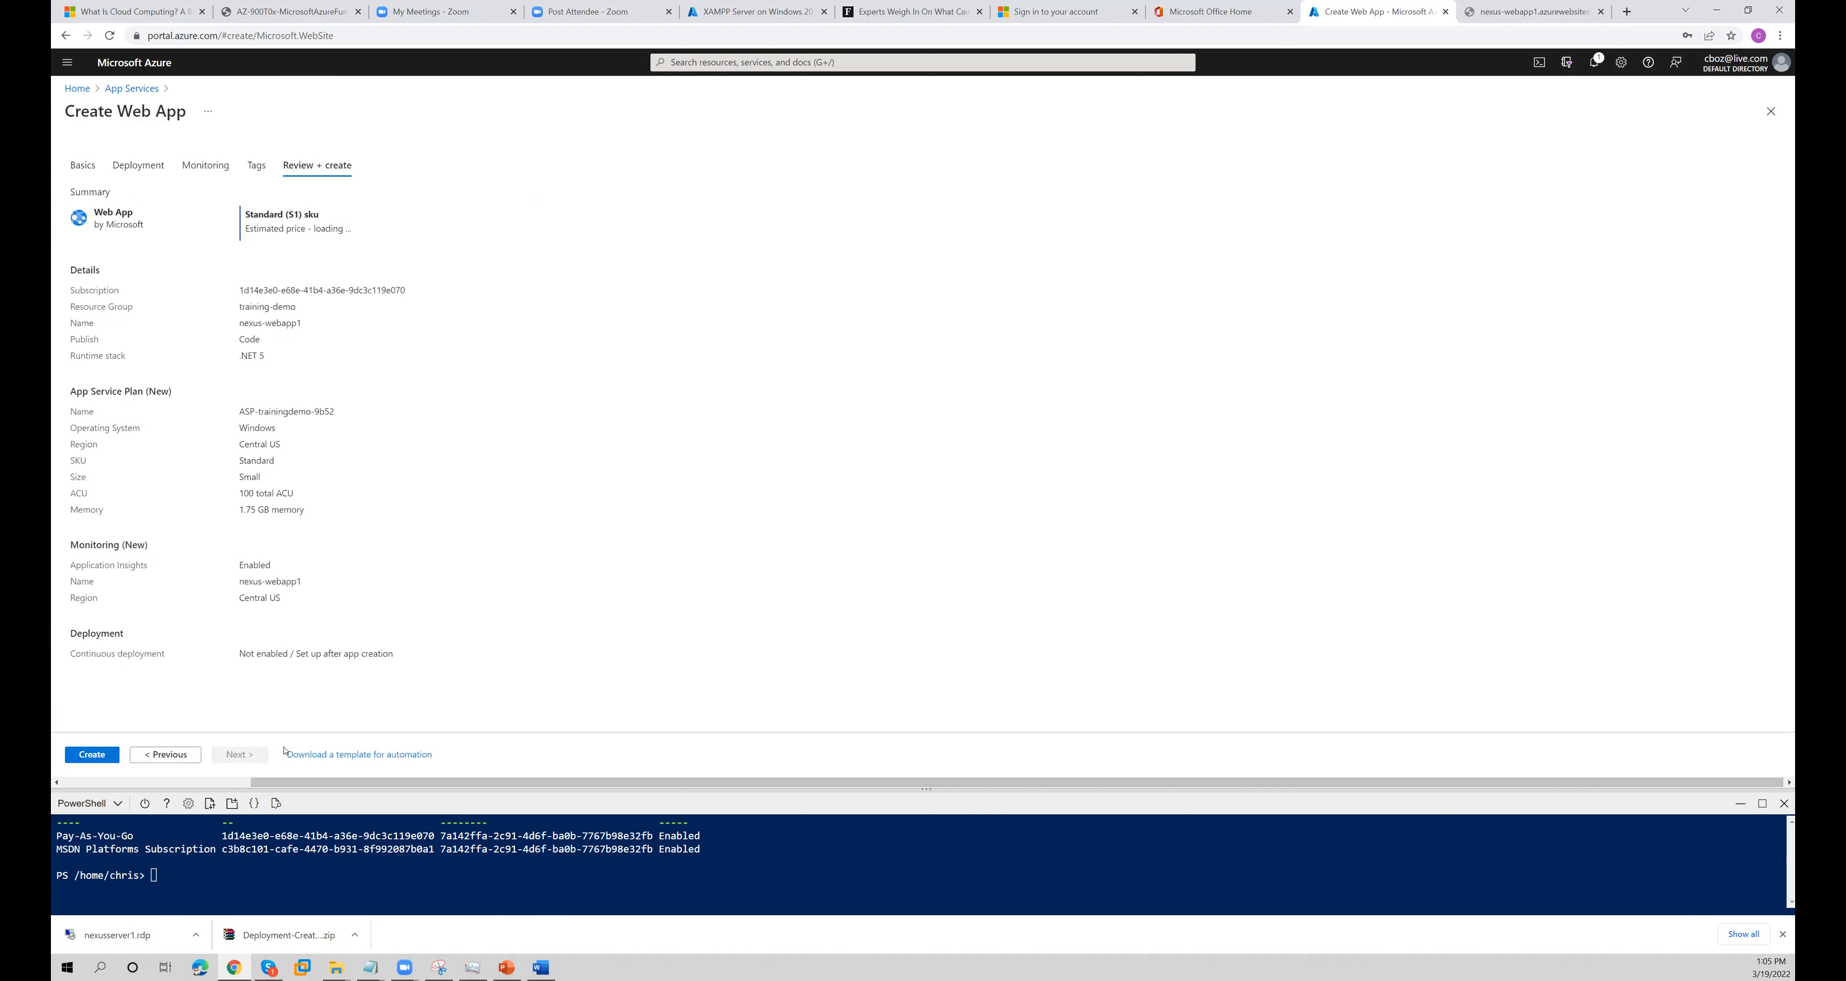
{"action": "left_click", "coordinate": [108, 756]}
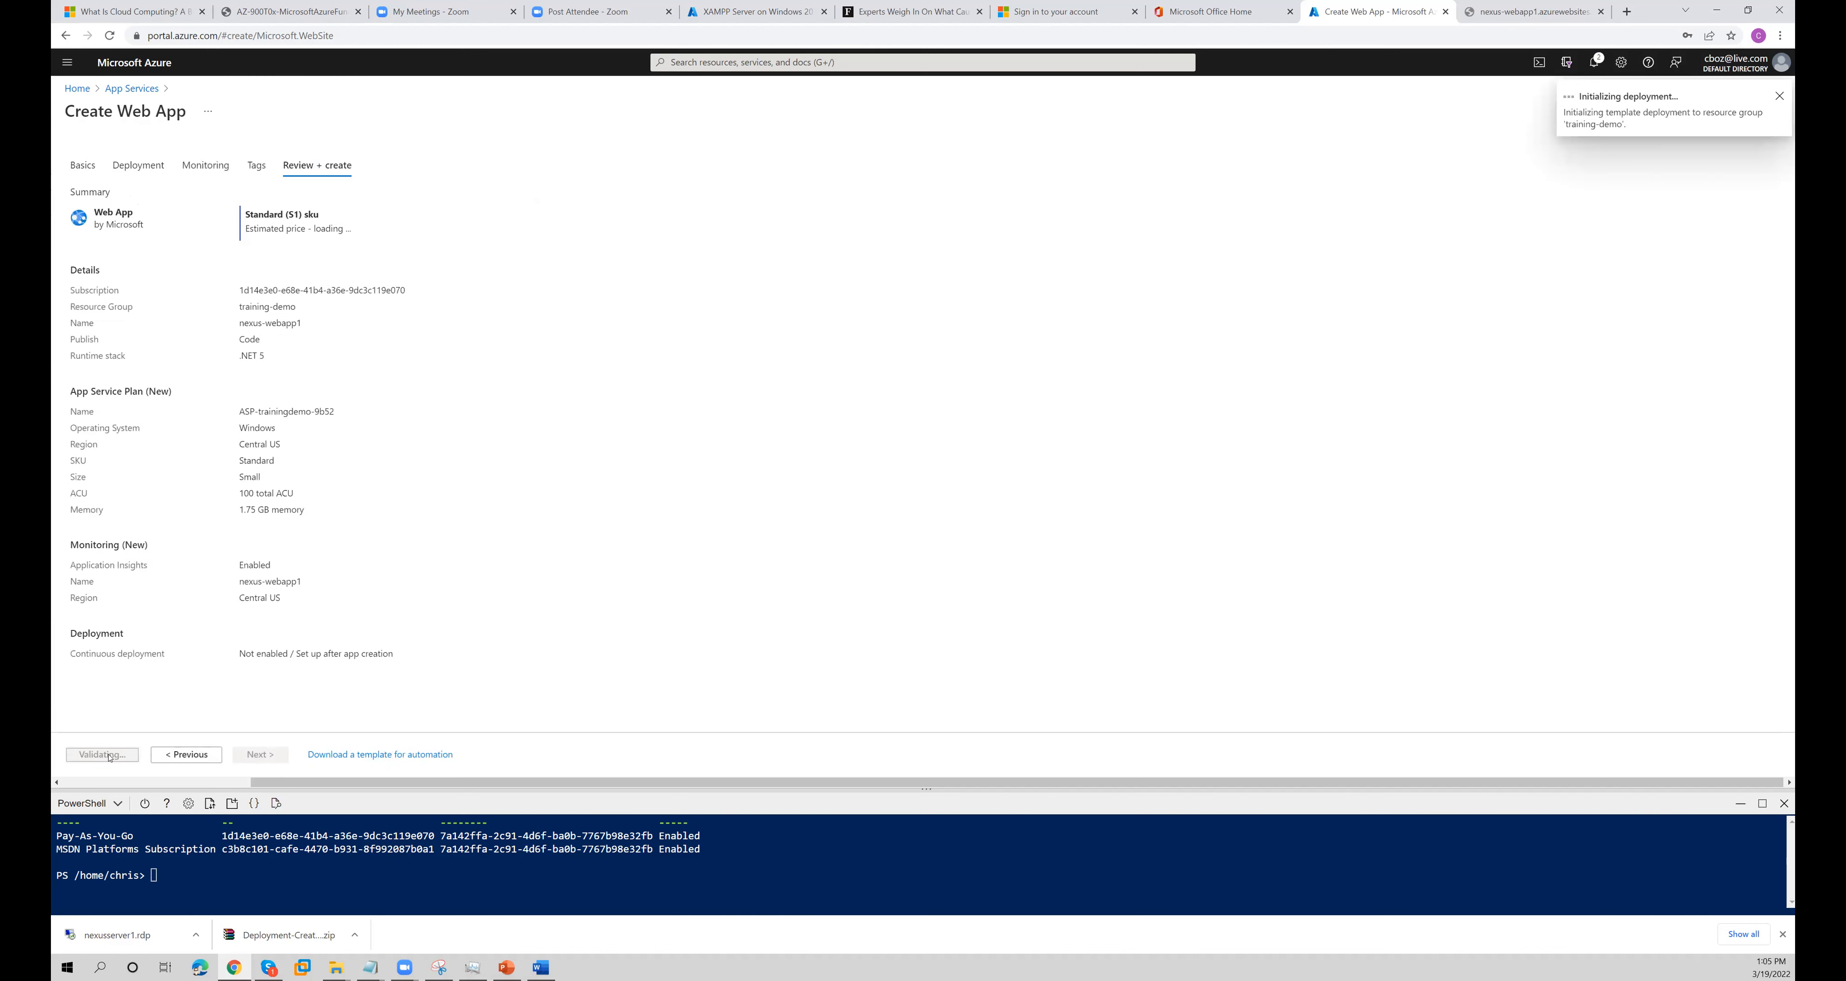
- Recheck the nexus-webapp1.azurewebsites.net site during the deployment, and open the deployed web app's resource page
{"action": "left_click_drag", "start_coordinate": [313, 228], "coordinate": [371, 227]}
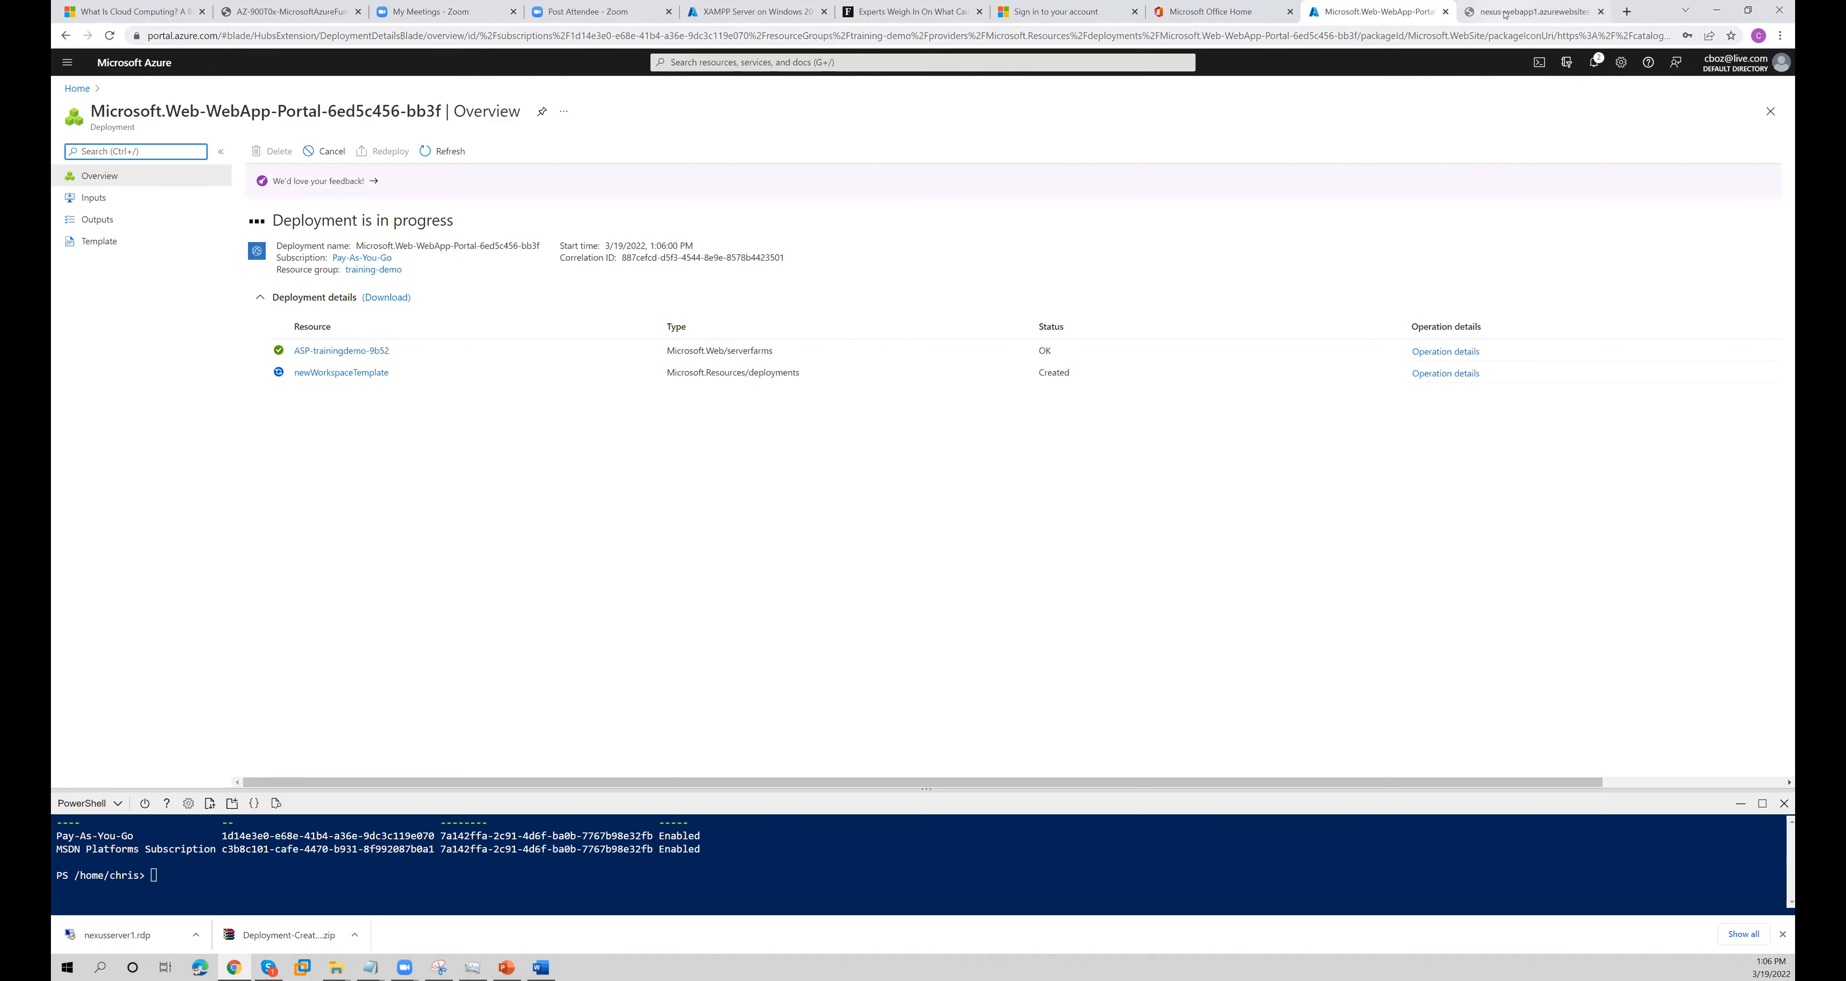
{"action": "left_click", "coordinate": [1493, 24]}
{"action": "right_click", "coordinate": [1269, 148]}
{"action": "left_click", "coordinate": [1290, 188]}
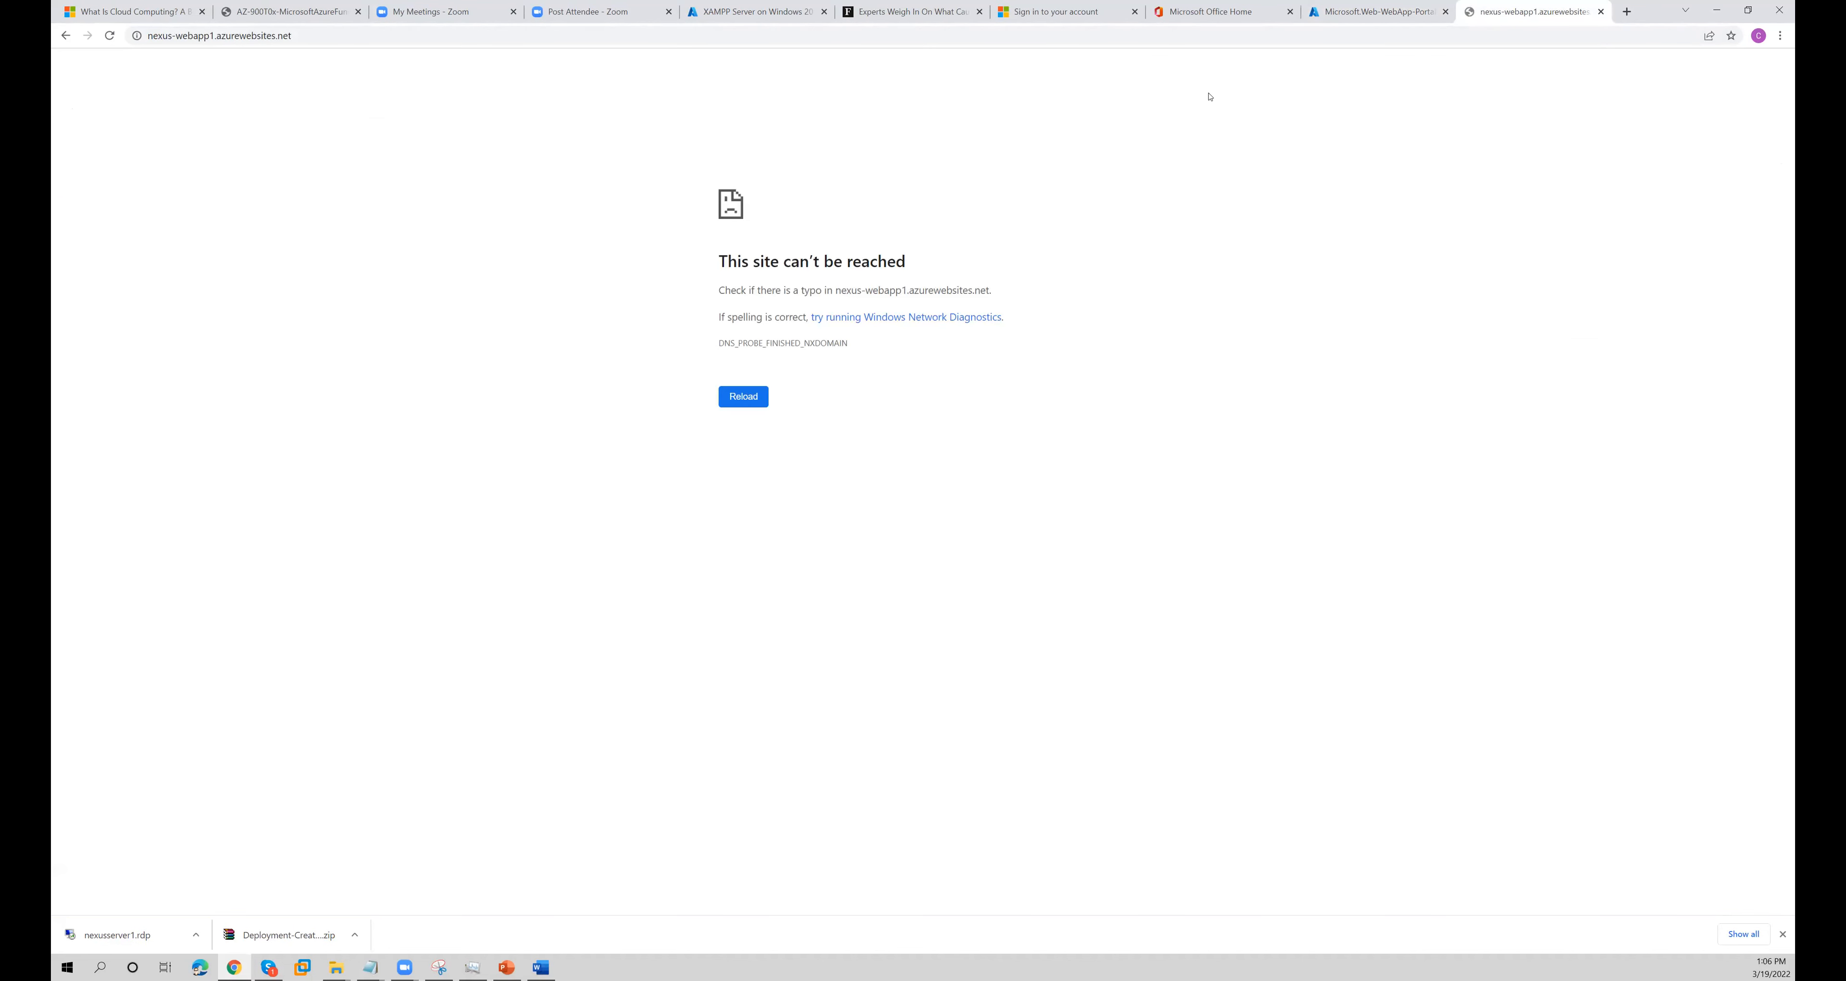
{"action": "left_click", "coordinate": [1345, 10]}
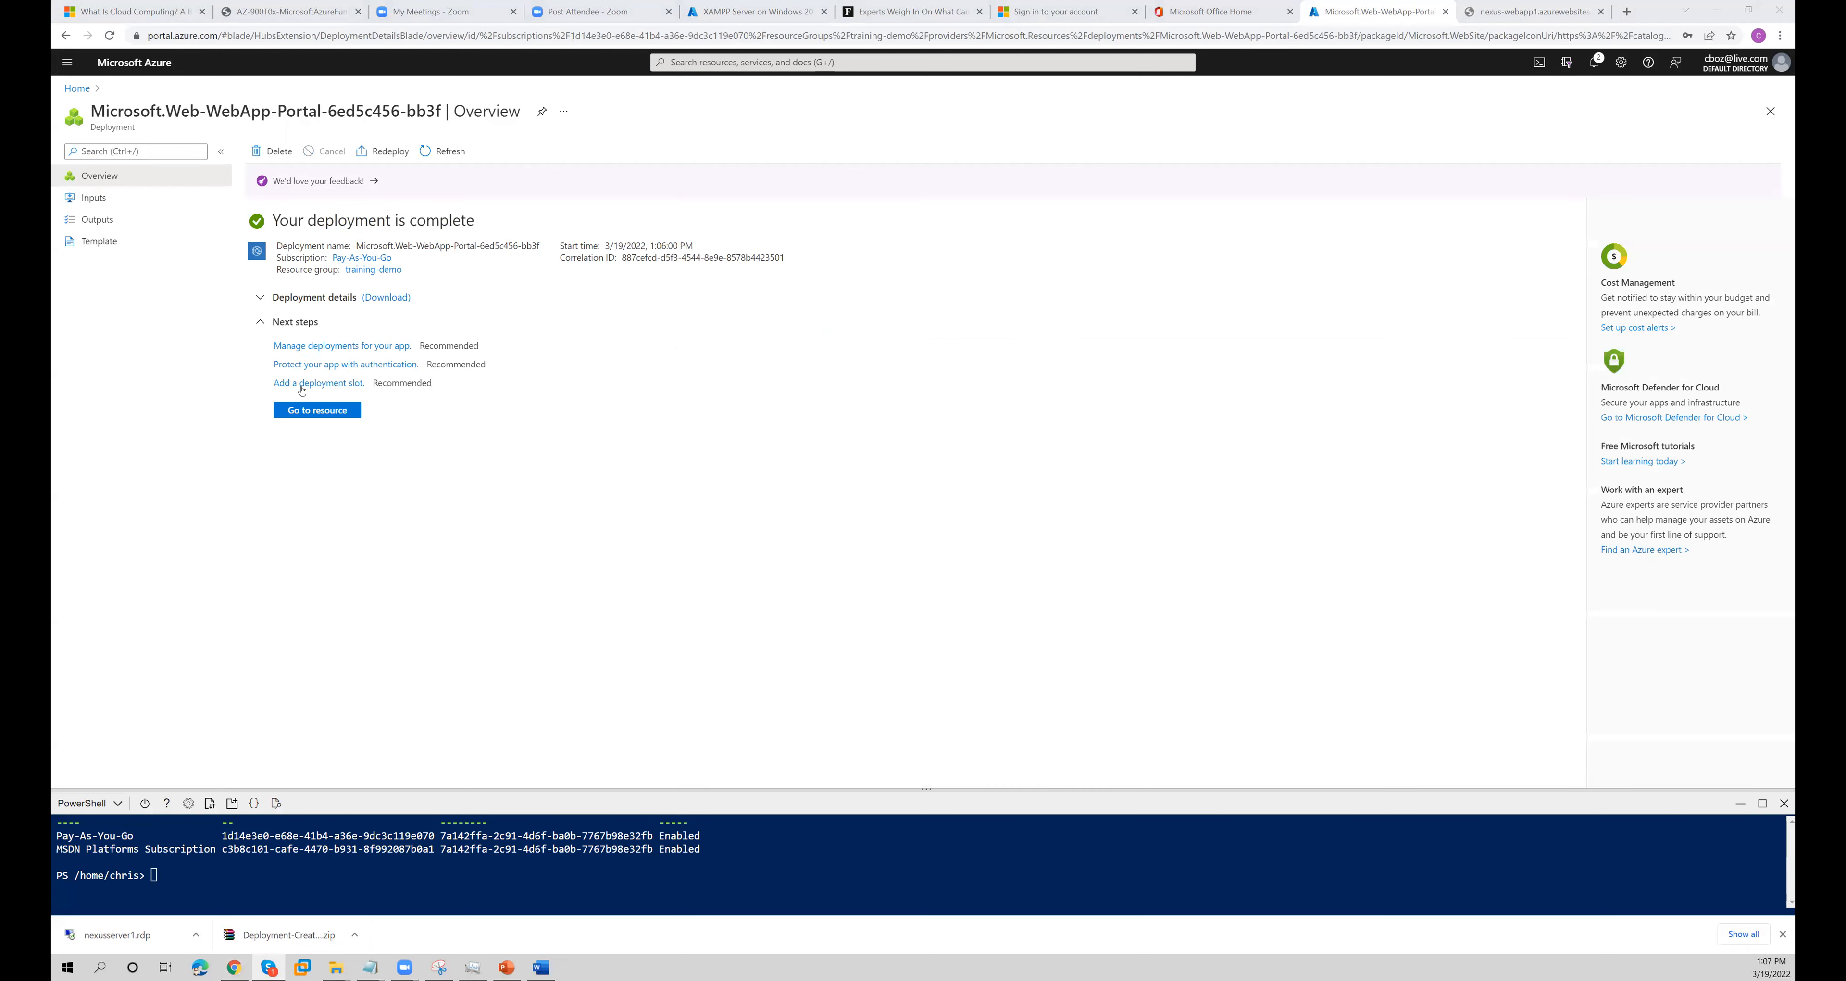
{"action": "left_click", "coordinate": [306, 409]}
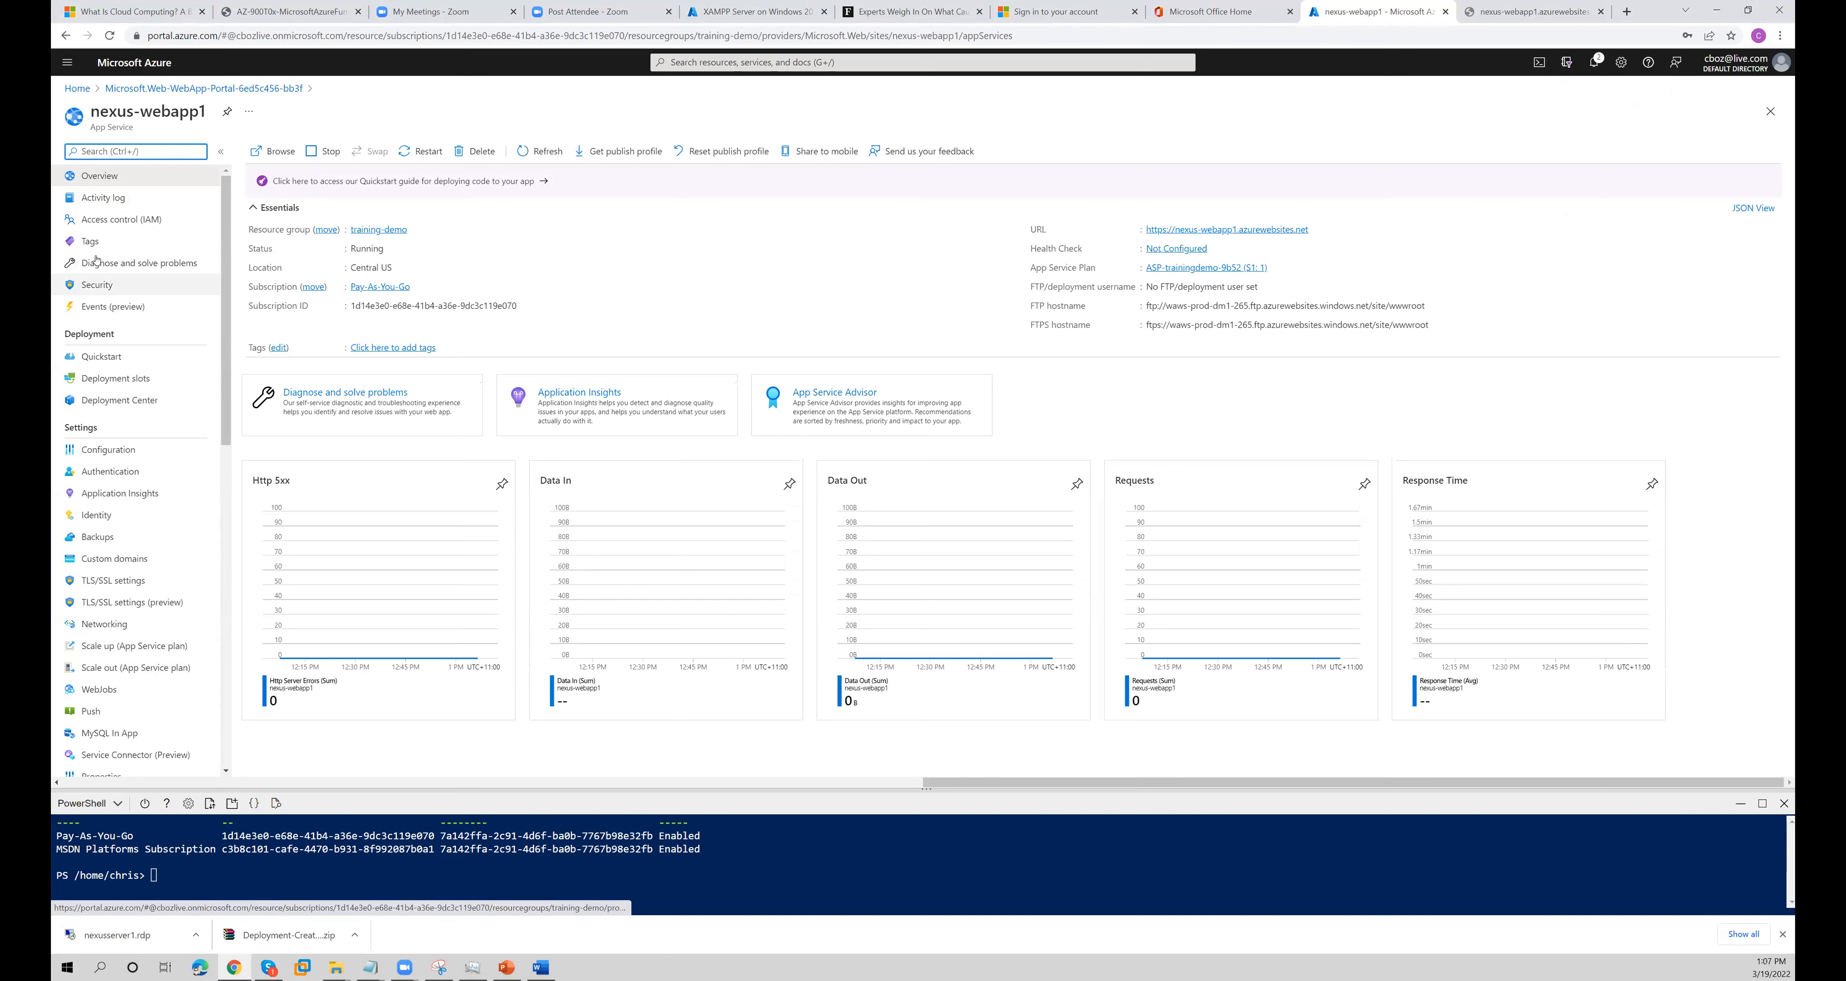
- Open the console of nexus-webapp1 and list the contents of its wwwroot folder
{"action": "left_click_drag", "start_coordinate": [229, 408], "coordinate": [227, 534]}
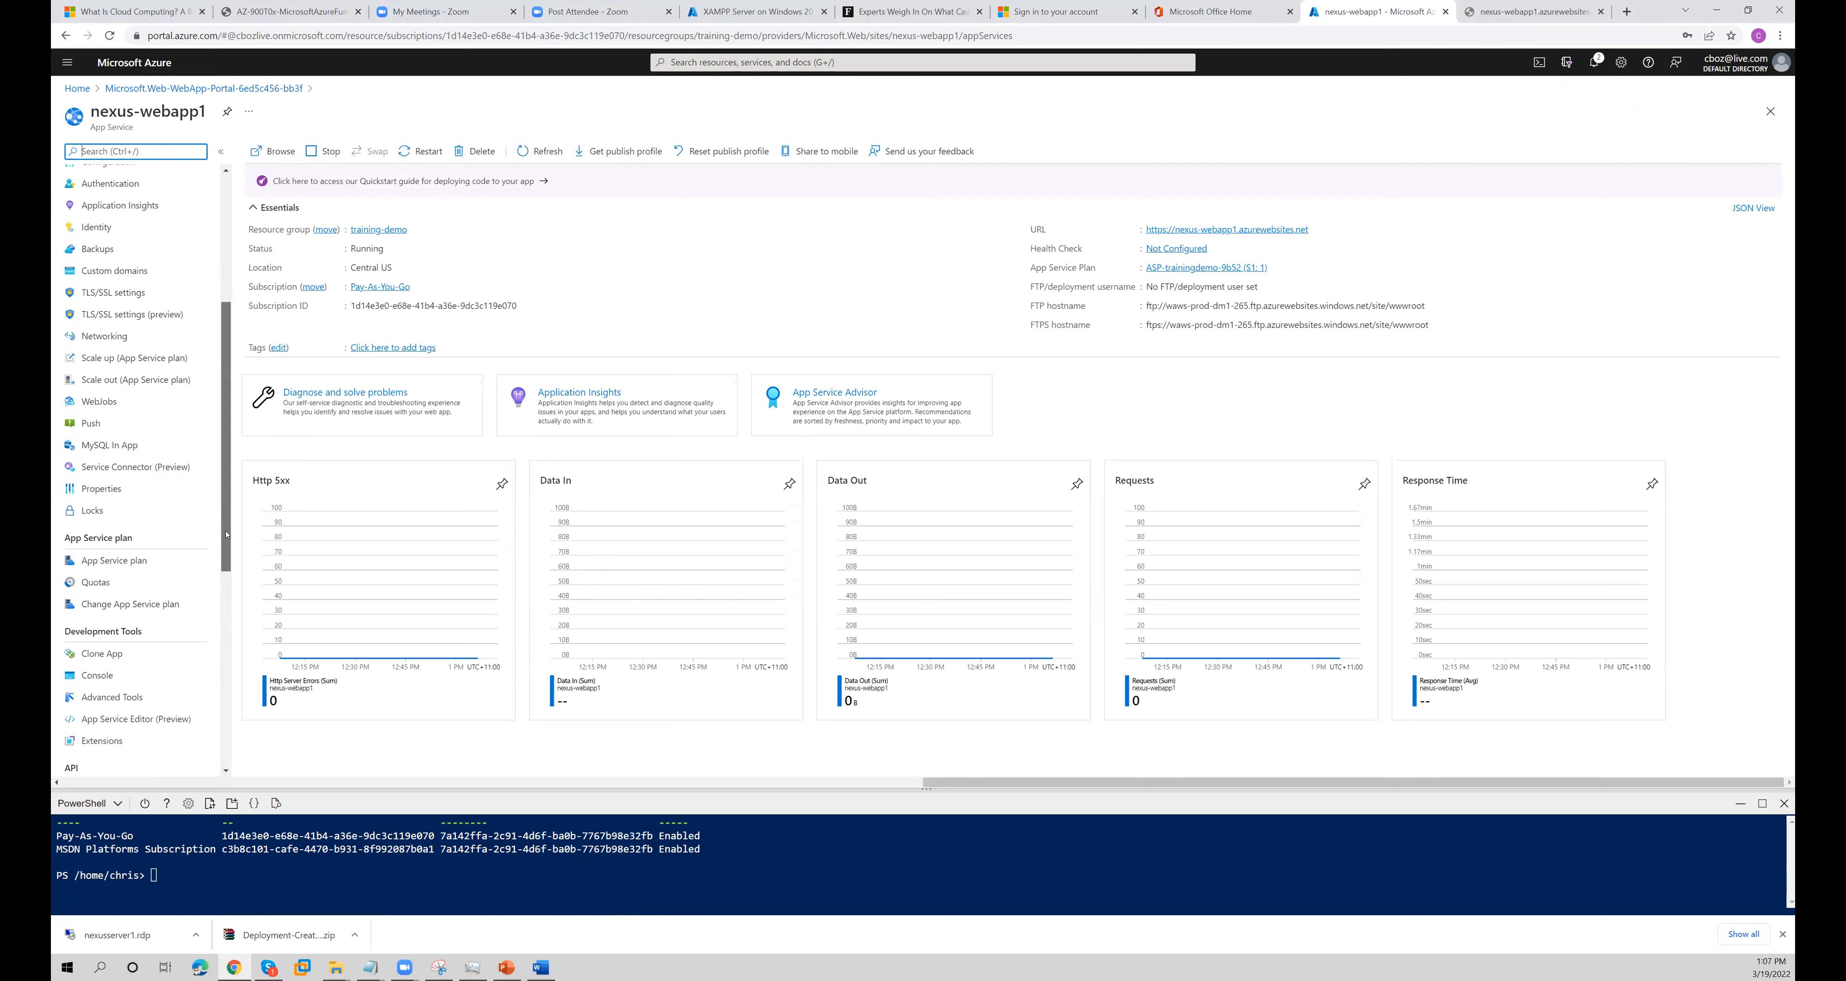
{"action": "left_click", "coordinate": [112, 675]}
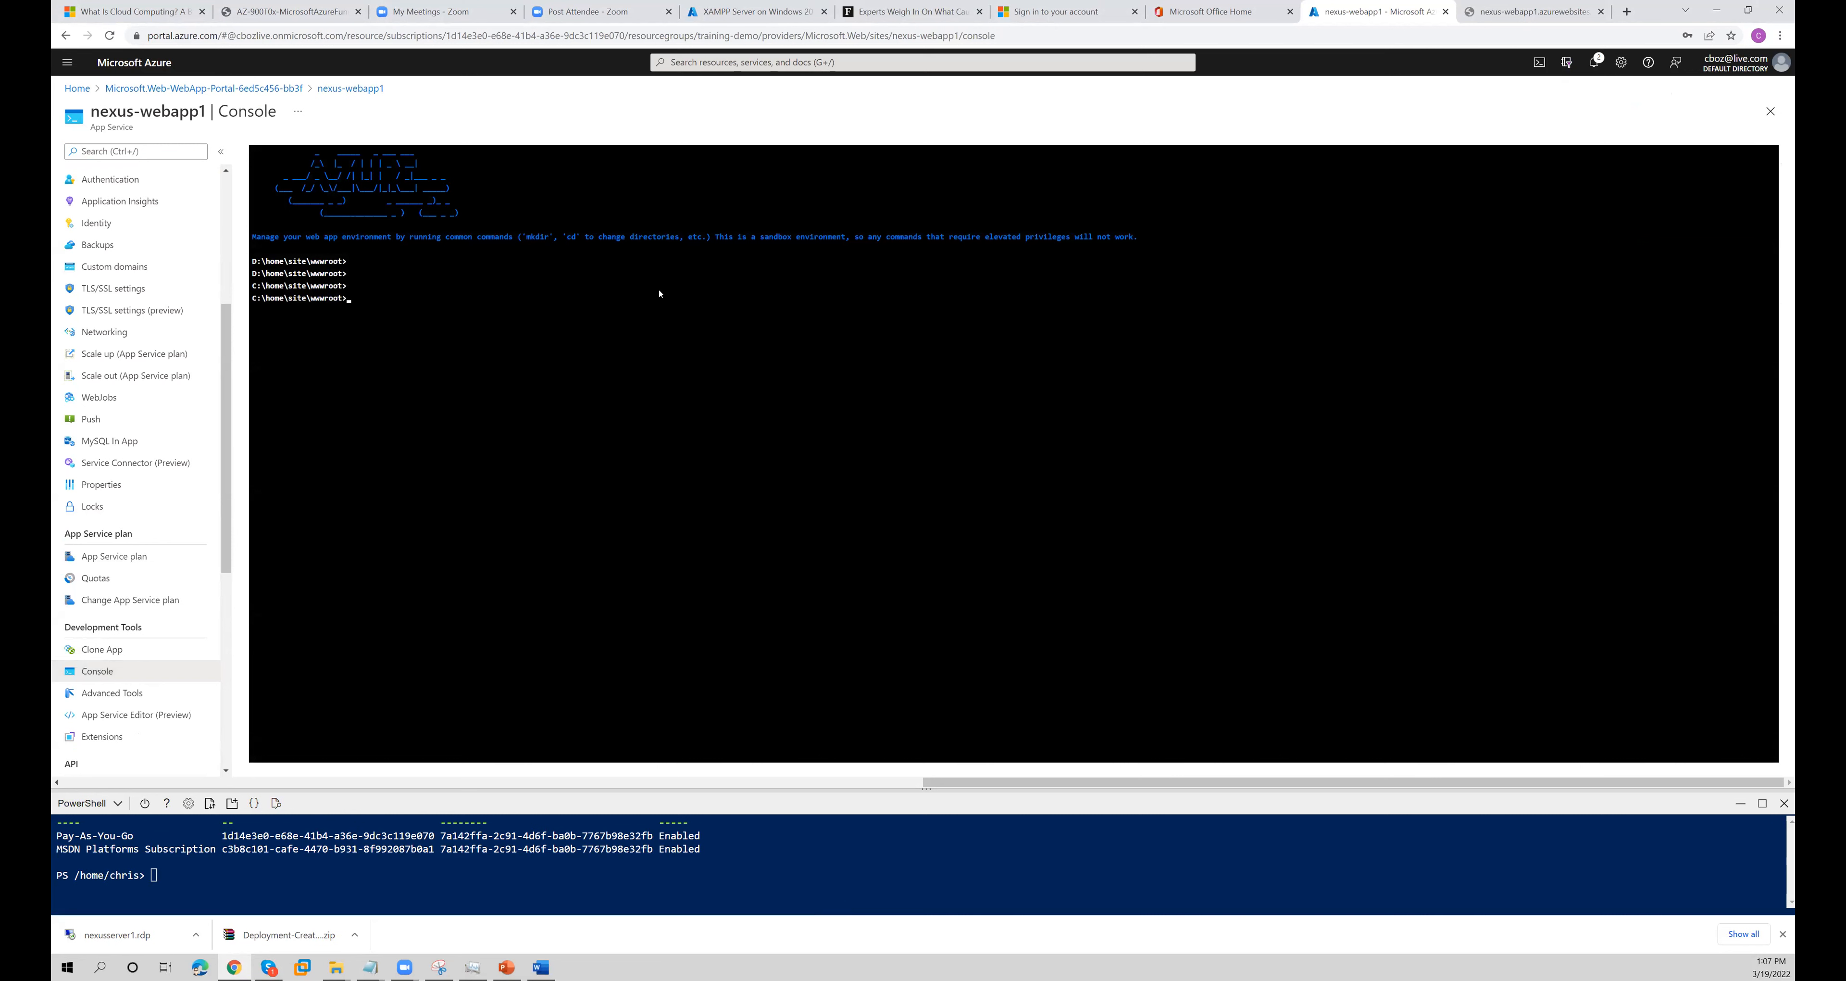
{"action": "key", "text": "Return"}
{"action": "key", "text": "Return"}
{"action": "key", "text": "Return"}
{"action": "key", "text": "Return"}
{"action": "key", "text": "Return"}
{"action": "key", "text": "Return"}
{"action": "key", "text": "Return"}
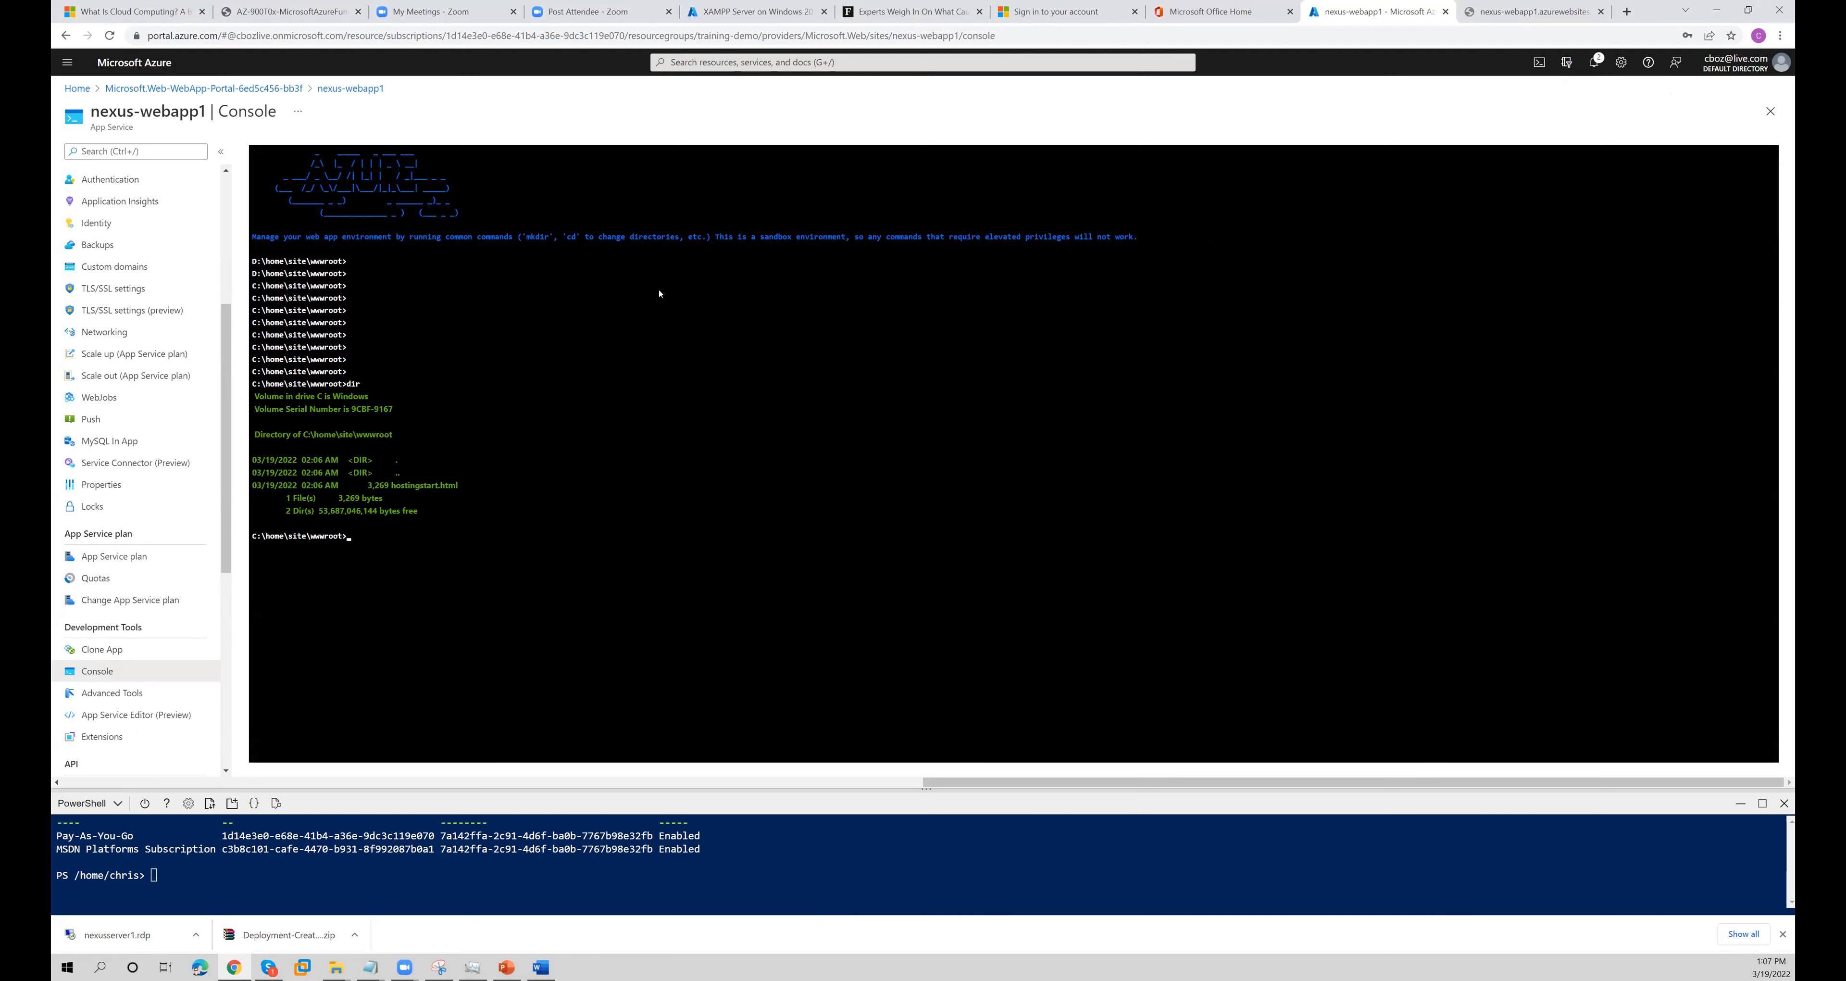
- Try to create an index.html file in wwwroot with the copy con command, and list the folder again
{"action": "type", "text": "py ind"}
{"action": "type", "text": "ex.htm"}
{"action": "type", "text": "con"}
{"action": "key", "text": "Return"}
- Try to start Notepad from the web app's console
{"action": "key", "text": "Return"}
{"action": "key", "text": "Return"}
{"action": "type", "text": "dir"}
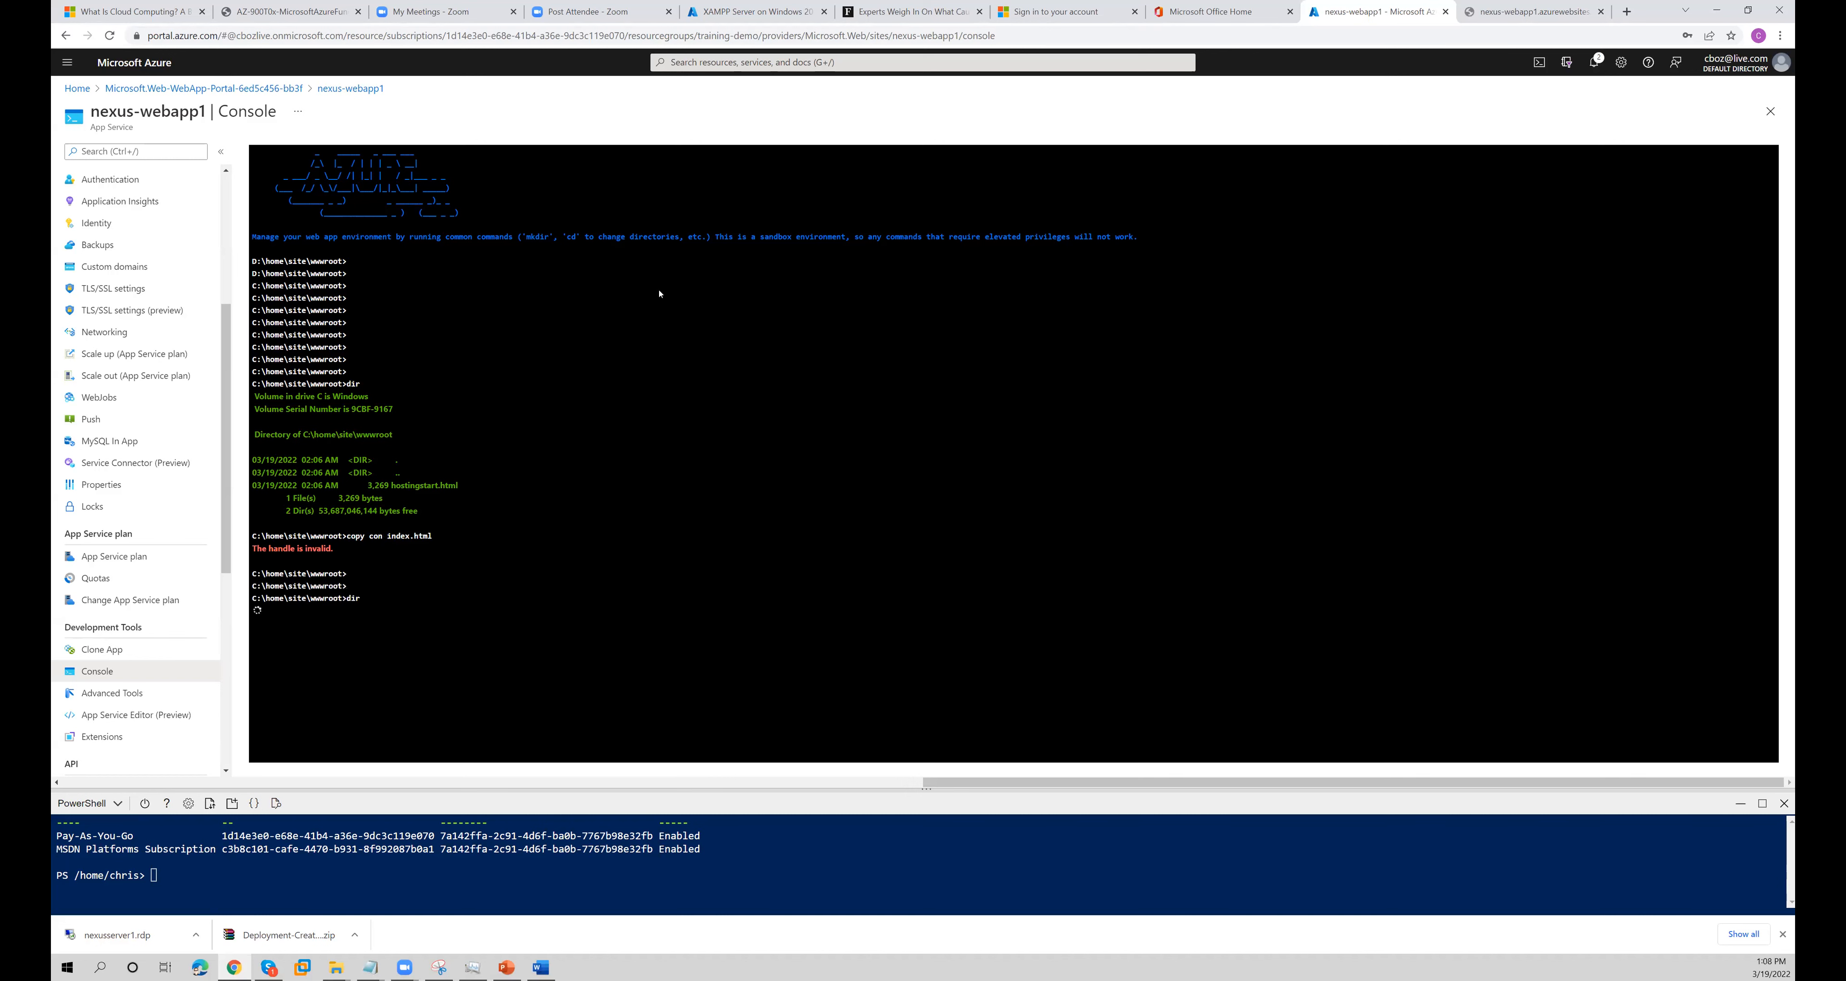
{"action": "type", "text": "notepad"}
{"action": "key", "text": "Return"}
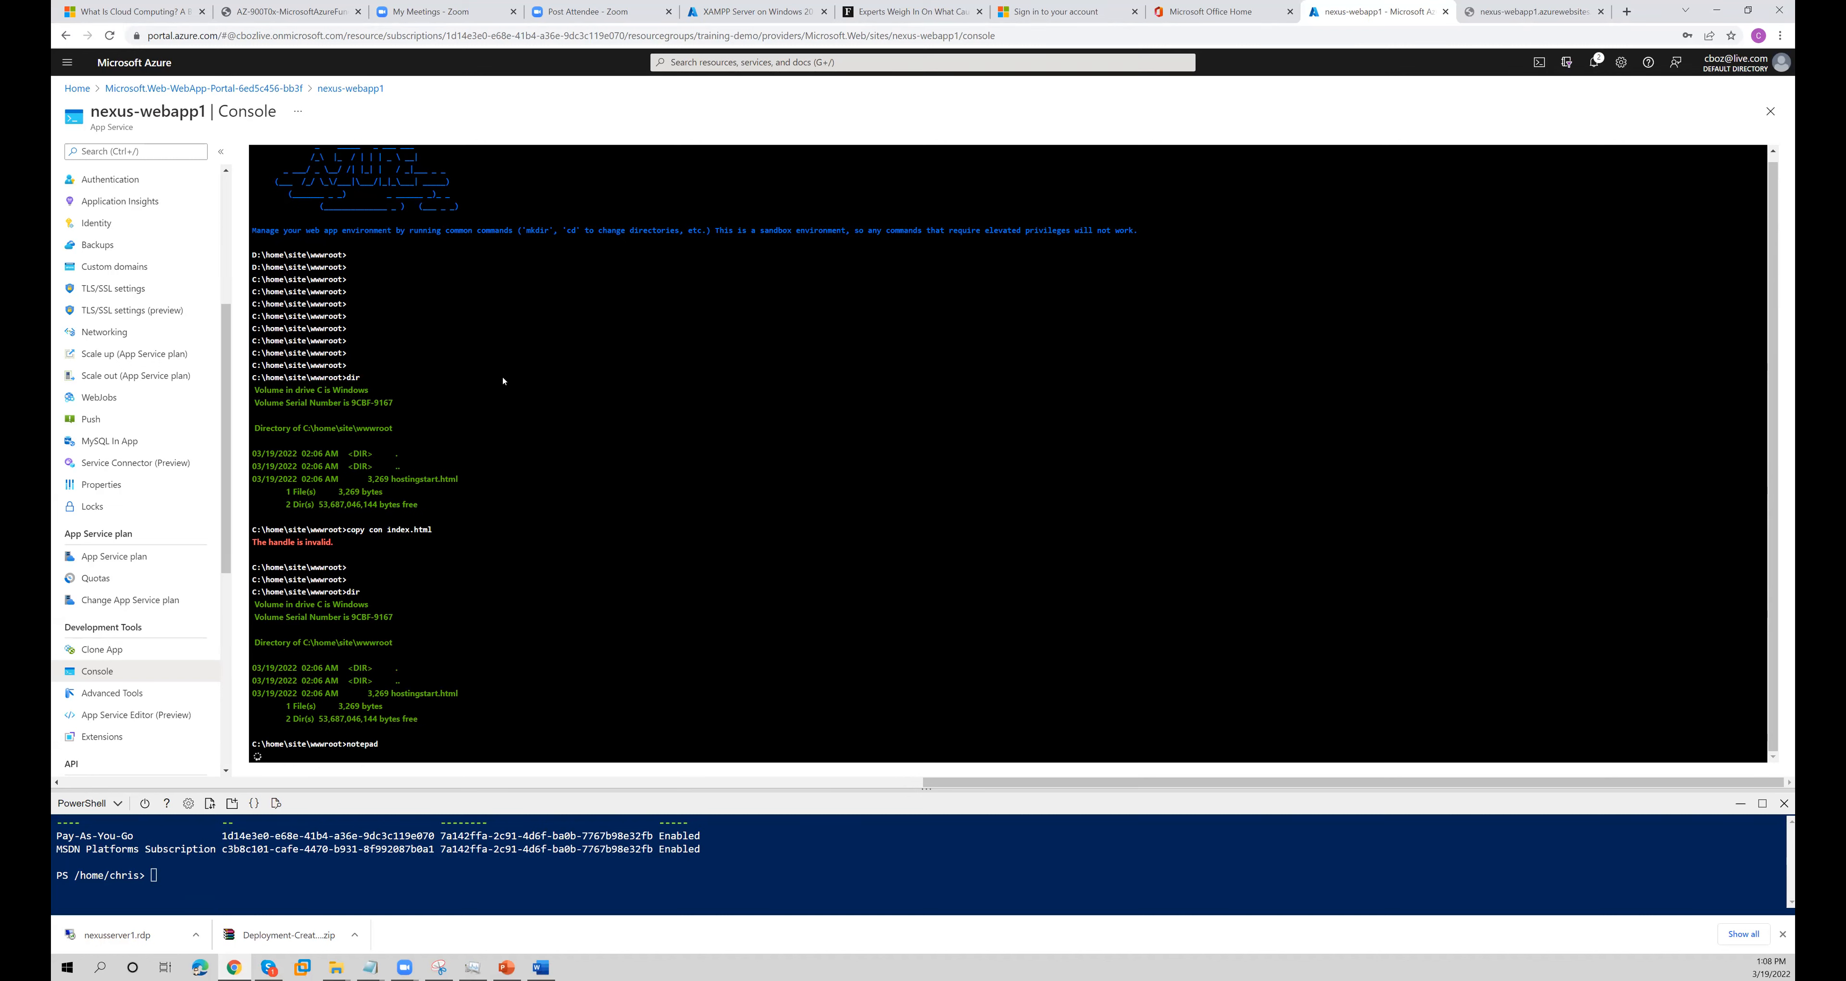
- Switch to File Explorer, preview index.html from the AZ-900 For distribution folder in the browser, and close the preview
{"action": "left_click", "coordinate": [337, 969]}
{"action": "left_click", "coordinate": [282, 907]}
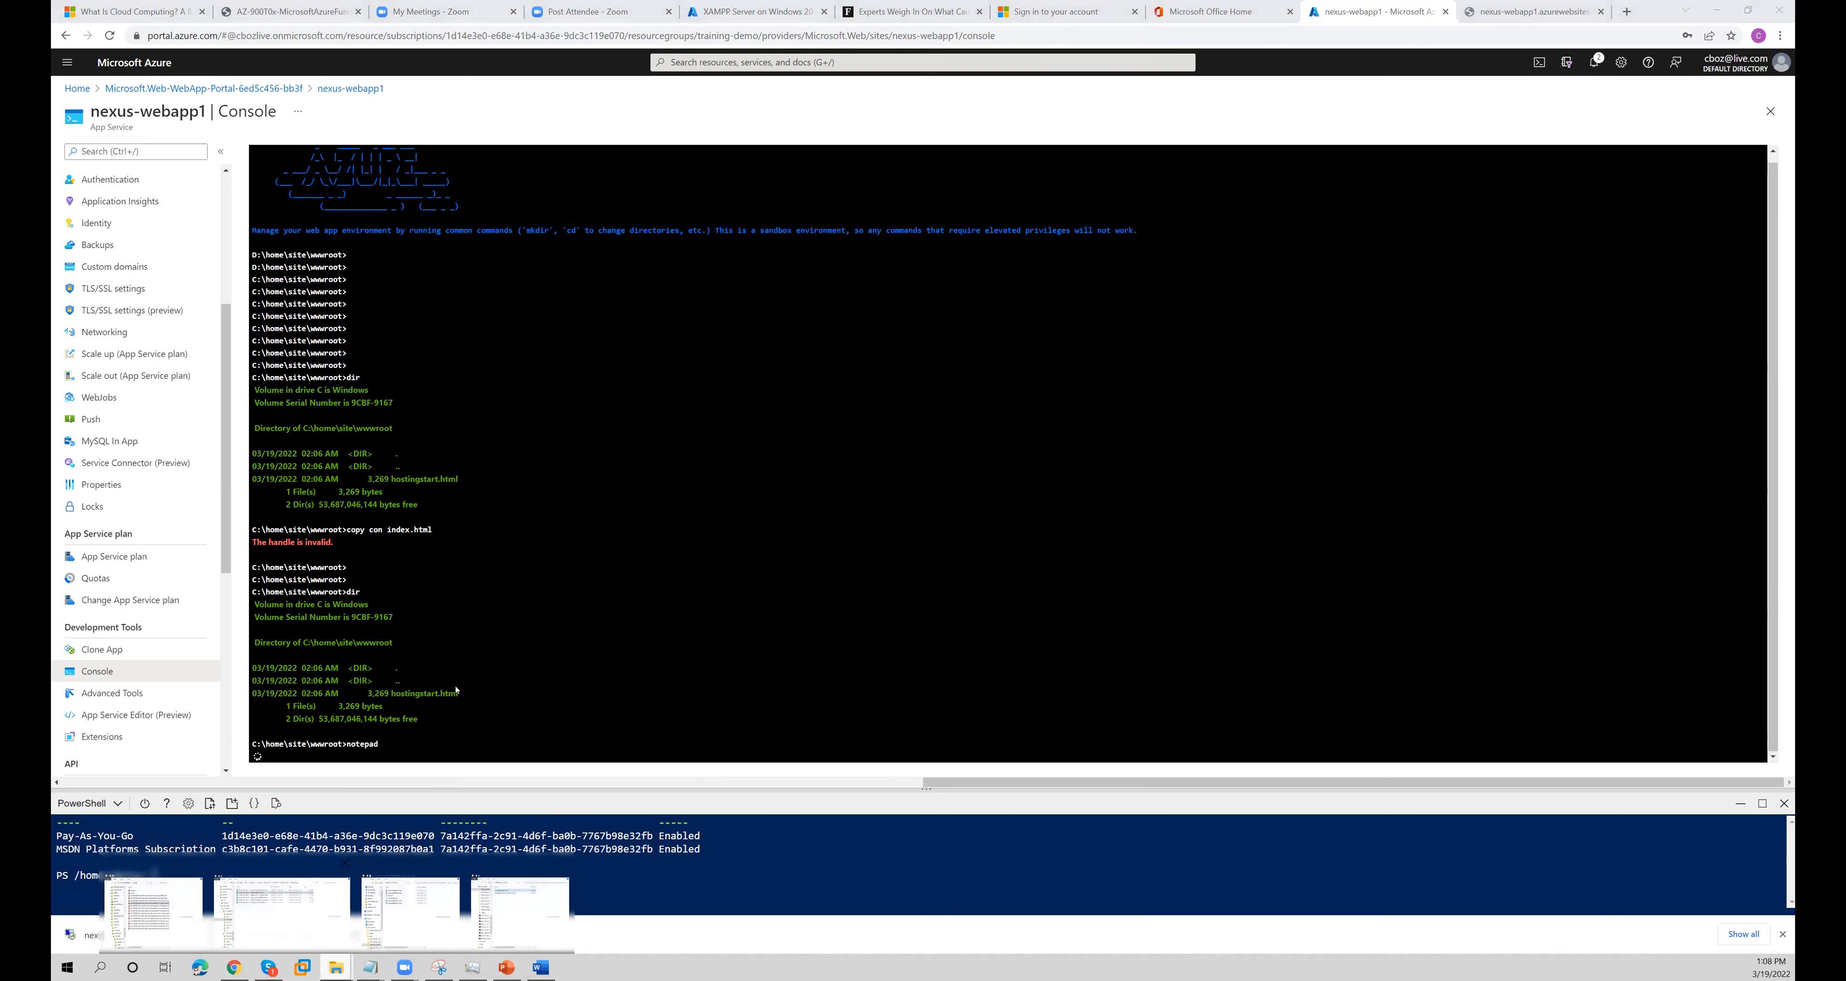
{"action": "left_click", "coordinate": [904, 465]}
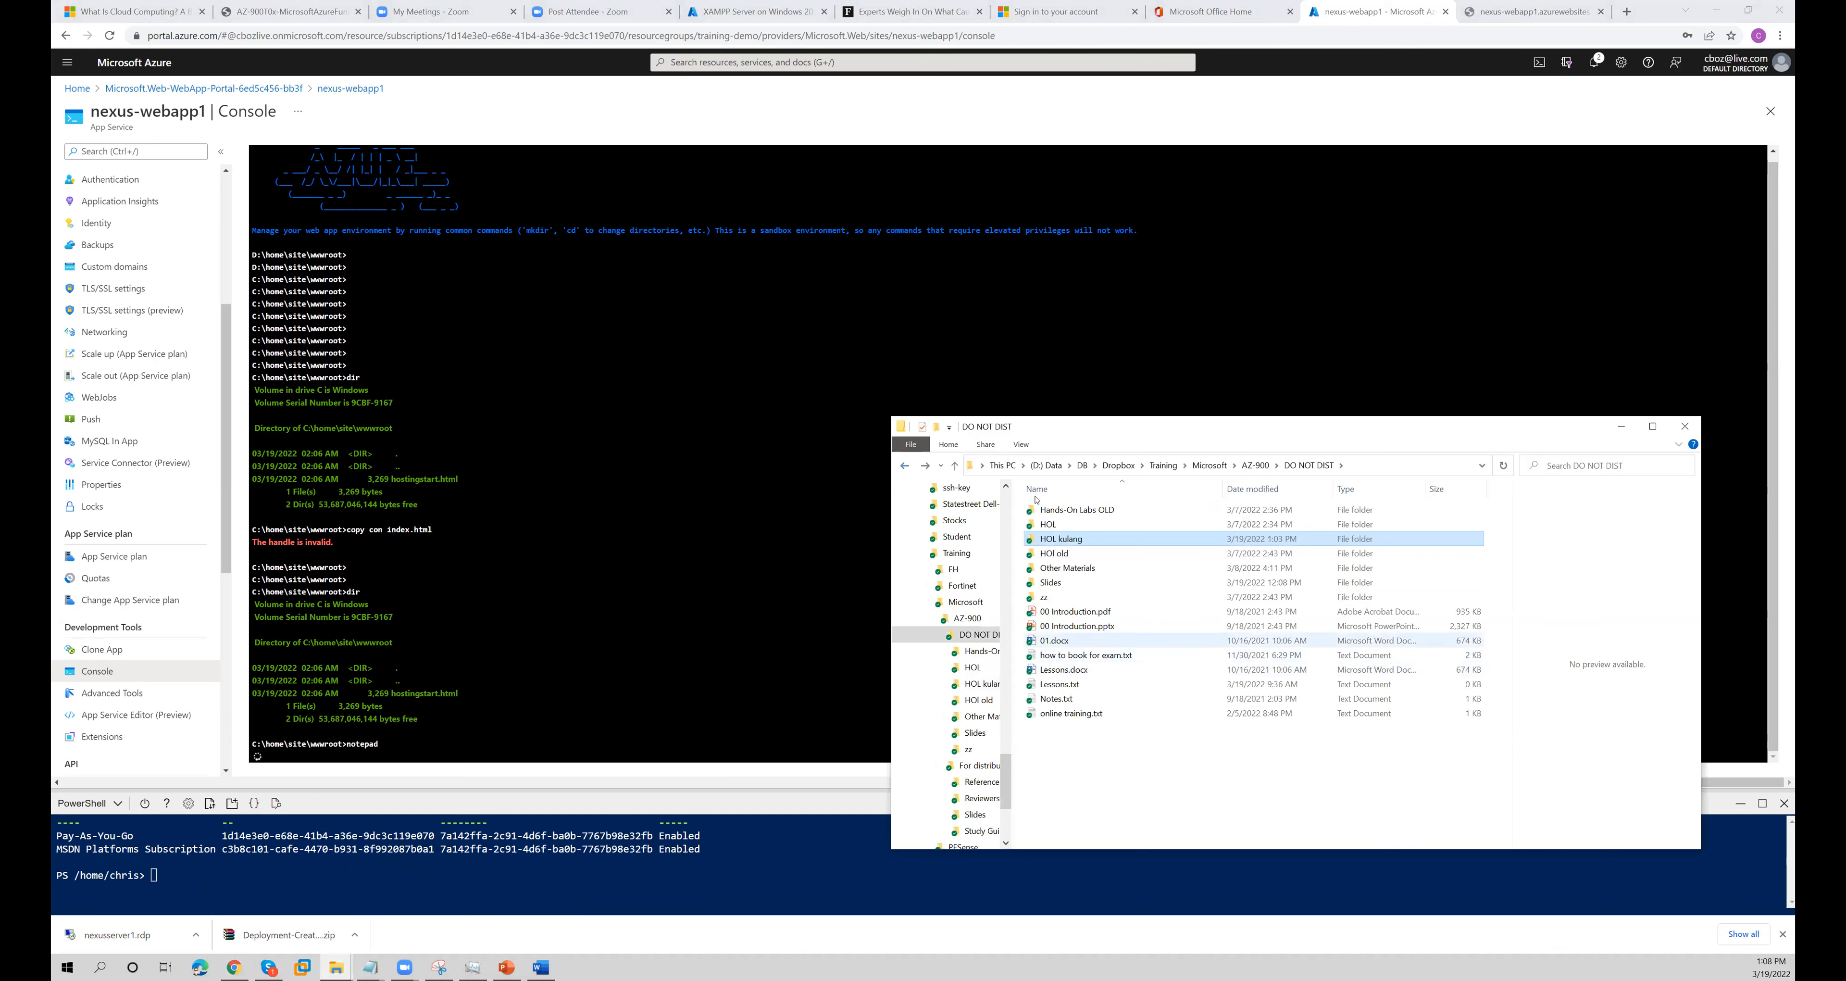
{"action": "left_click", "coordinate": [1251, 467]}
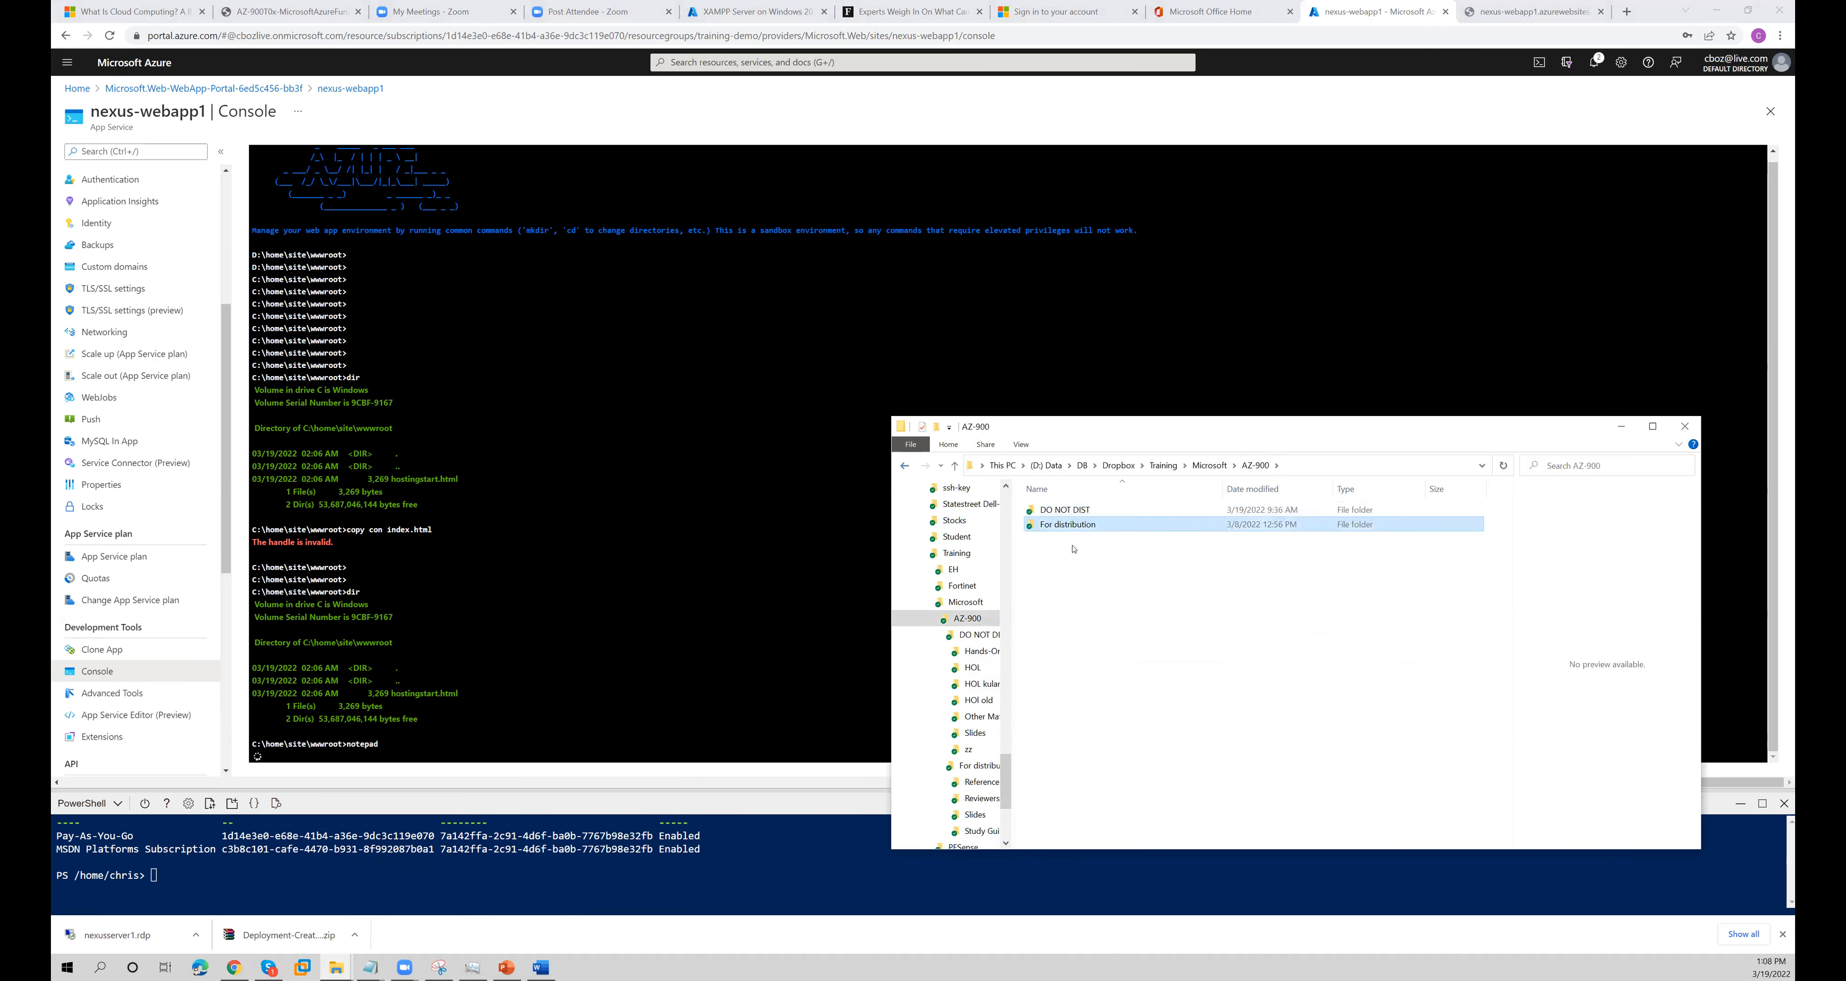
{"action": "double_click", "coordinate": [1063, 525]}
{"action": "left_click", "coordinate": [1061, 570]}
{"action": "left_click_drag", "start_coordinate": [768, 572], "coordinate": [689, 569]}
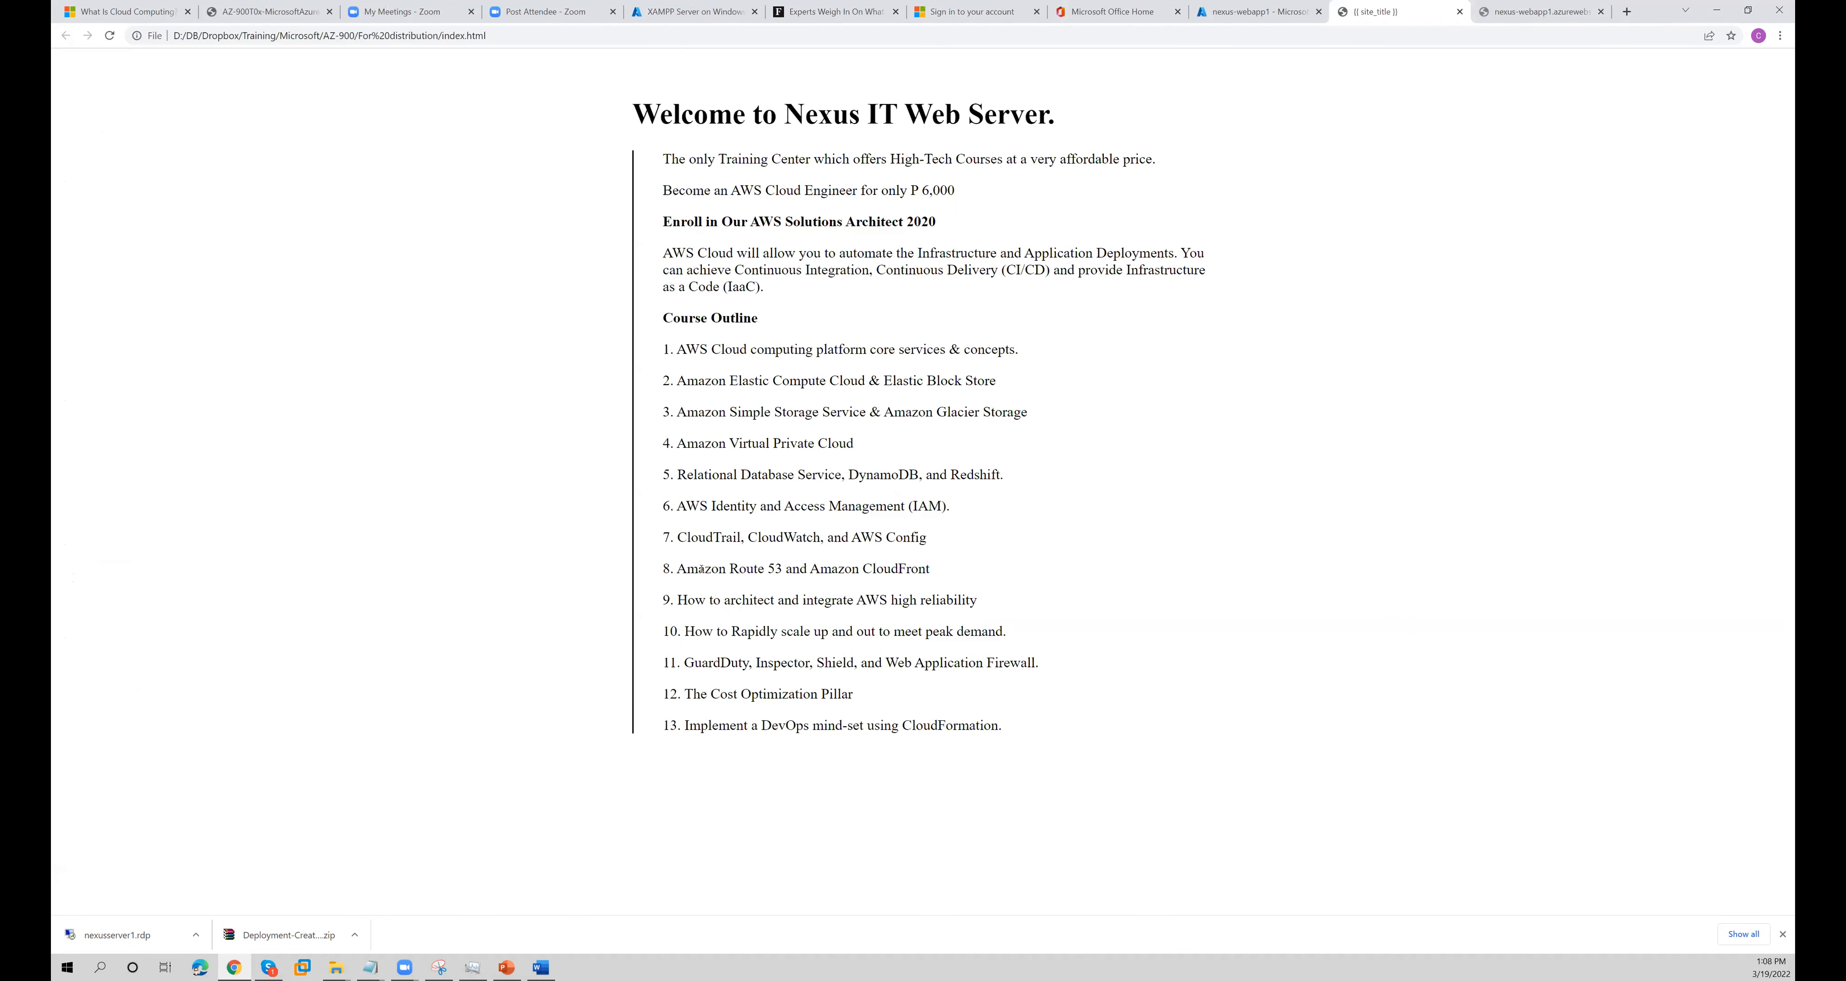
{"action": "left_click", "coordinate": [1460, 11]}
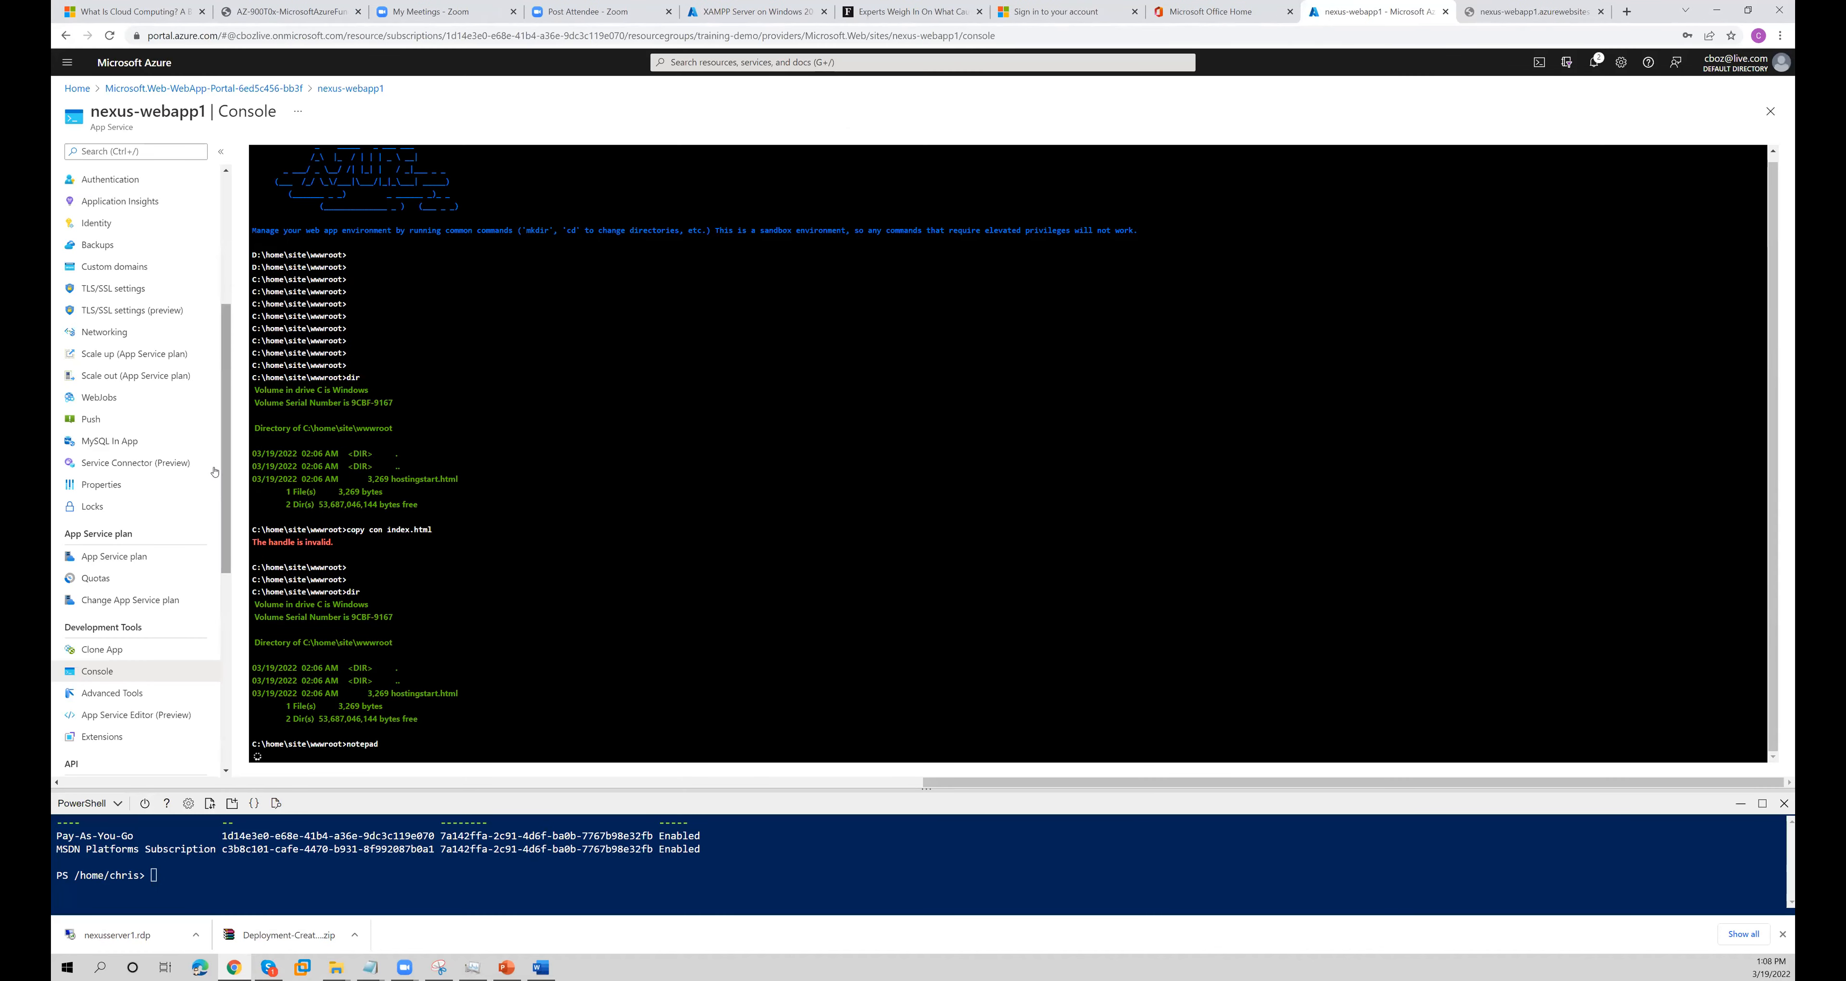
- Reload the nexus-webapp1.azurewebsites.net site and examine the web app's default page
{"action": "left_click_drag", "start_coordinate": [220, 472], "coordinate": [225, 531]}
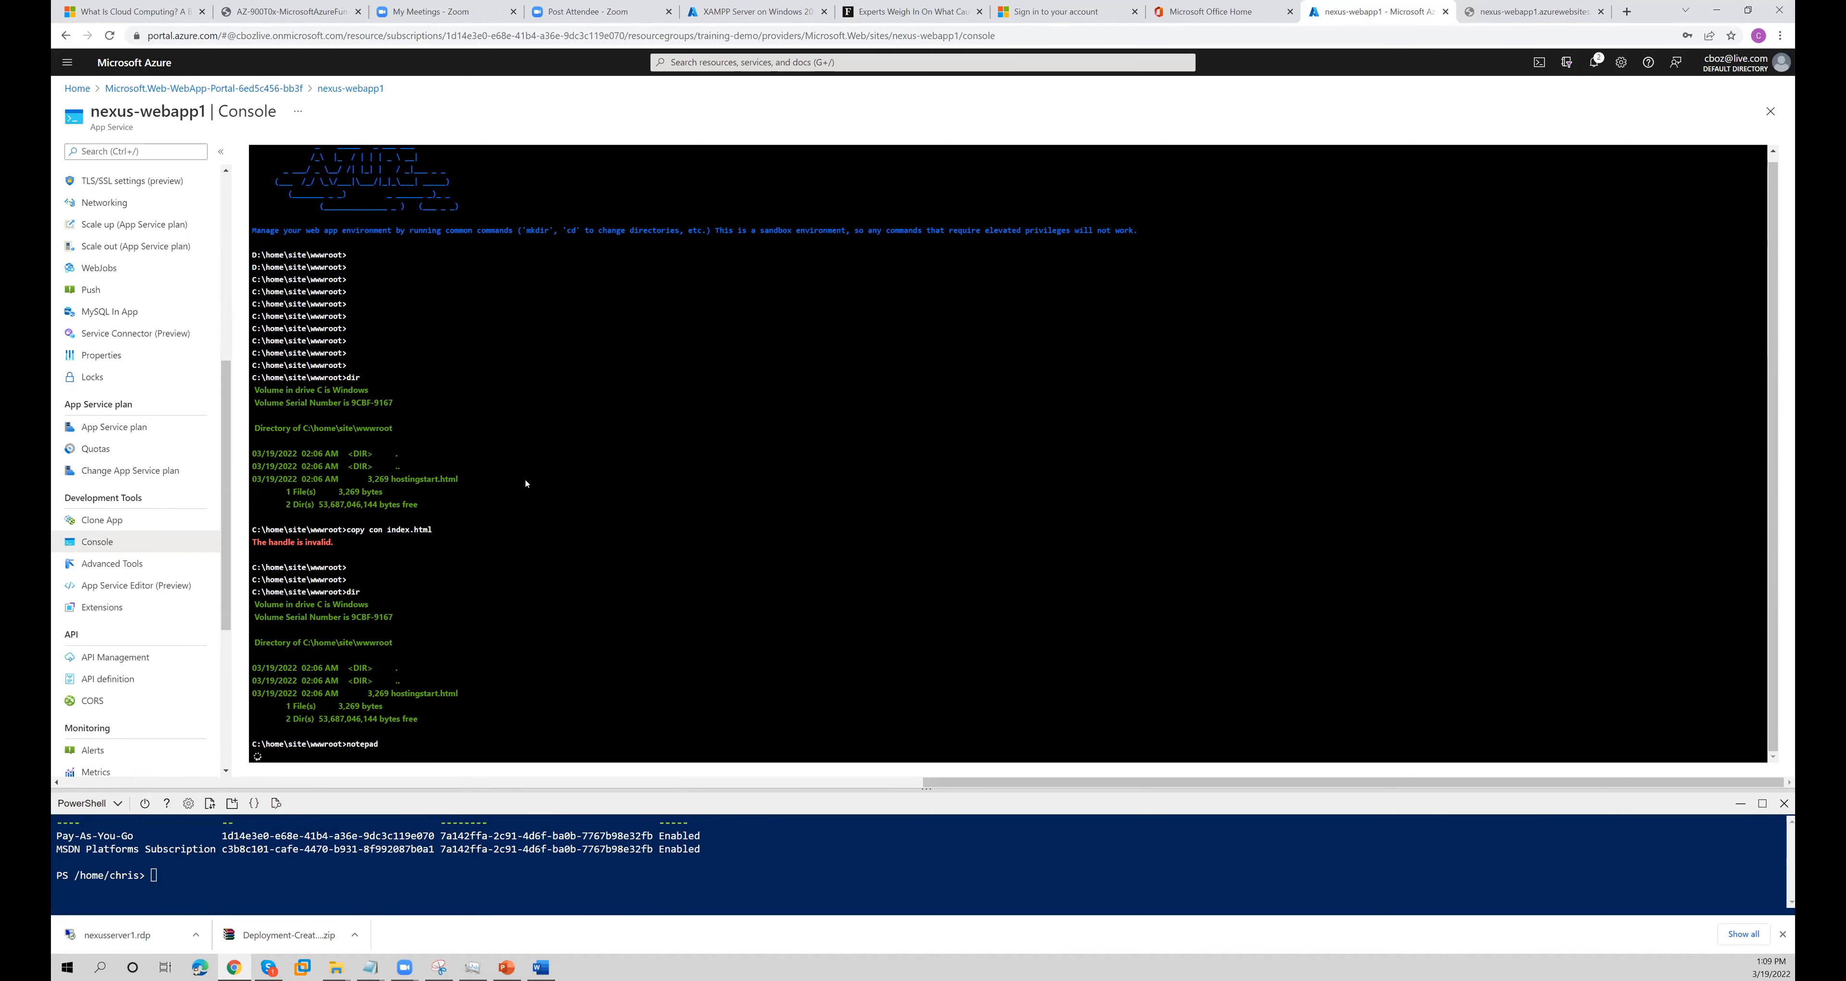
{"action": "left_click", "coordinate": [1526, 12]}
{"action": "right_click", "coordinate": [1043, 186]}
{"action": "left_click", "coordinate": [1096, 227]}
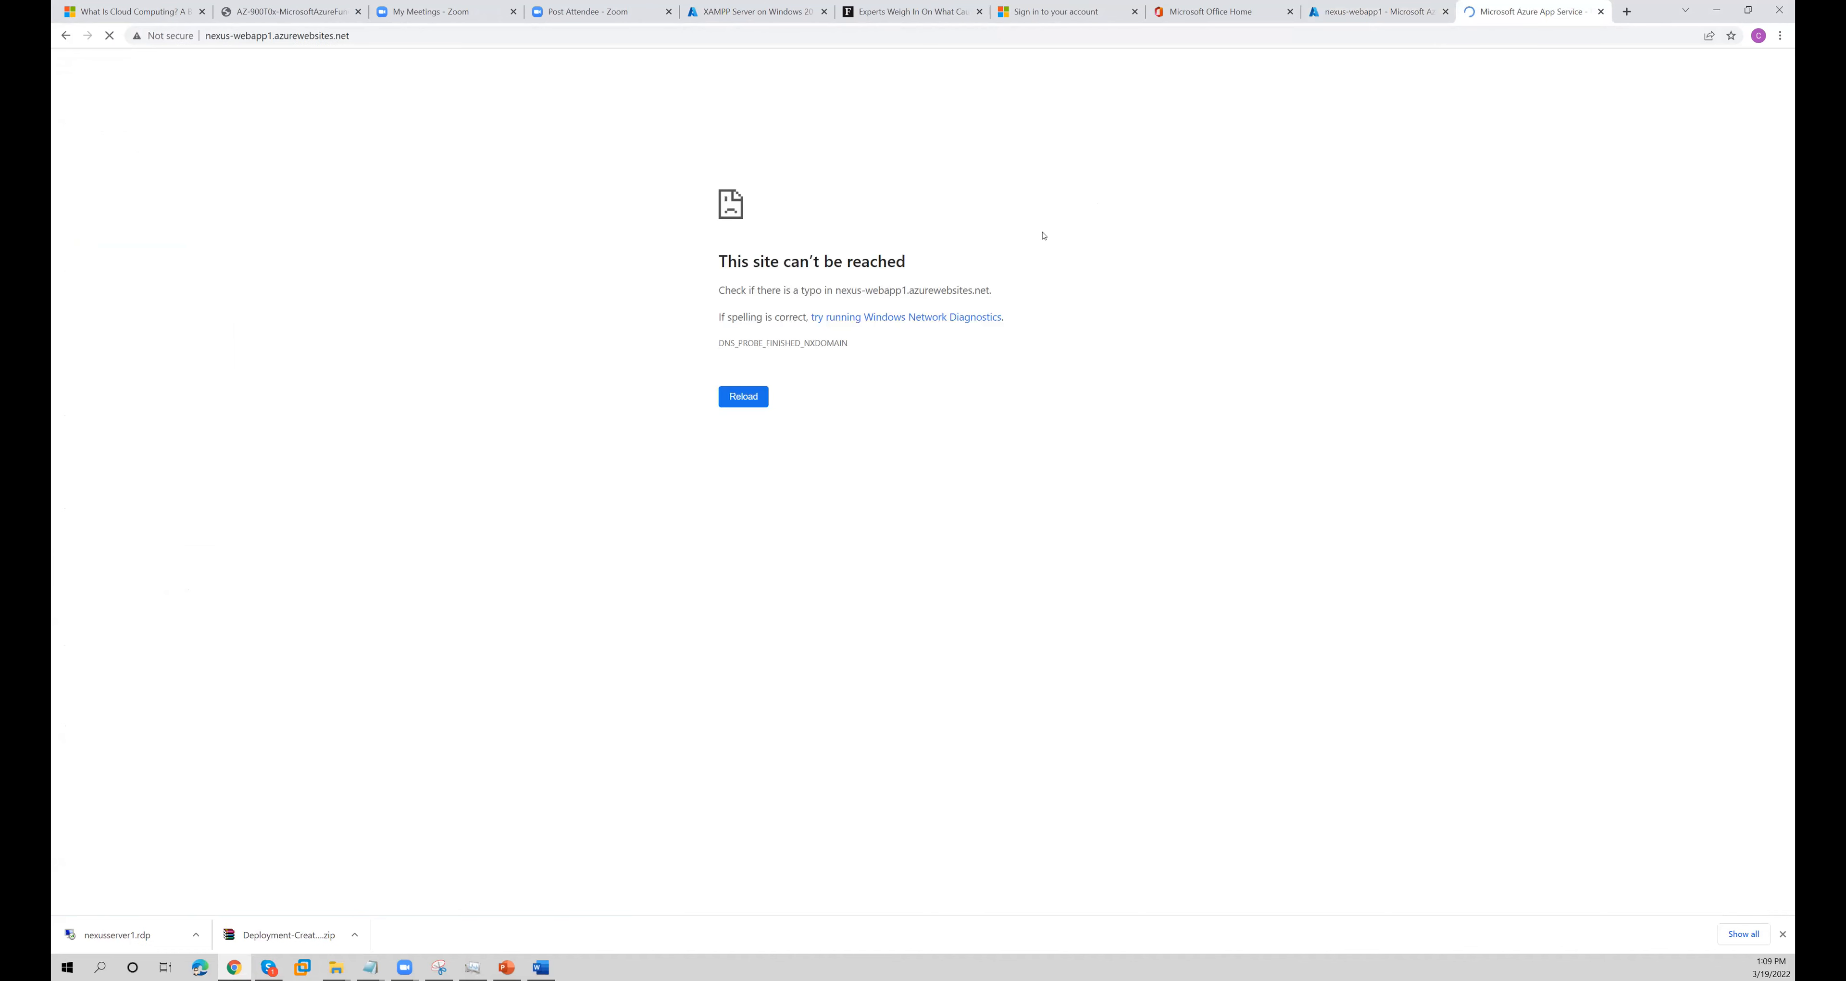
{"action": "left_click_drag", "start_coordinate": [357, 42], "coordinate": [204, 36]}
{"action": "left_click_drag", "start_coordinate": [168, 202], "coordinate": [452, 203]}
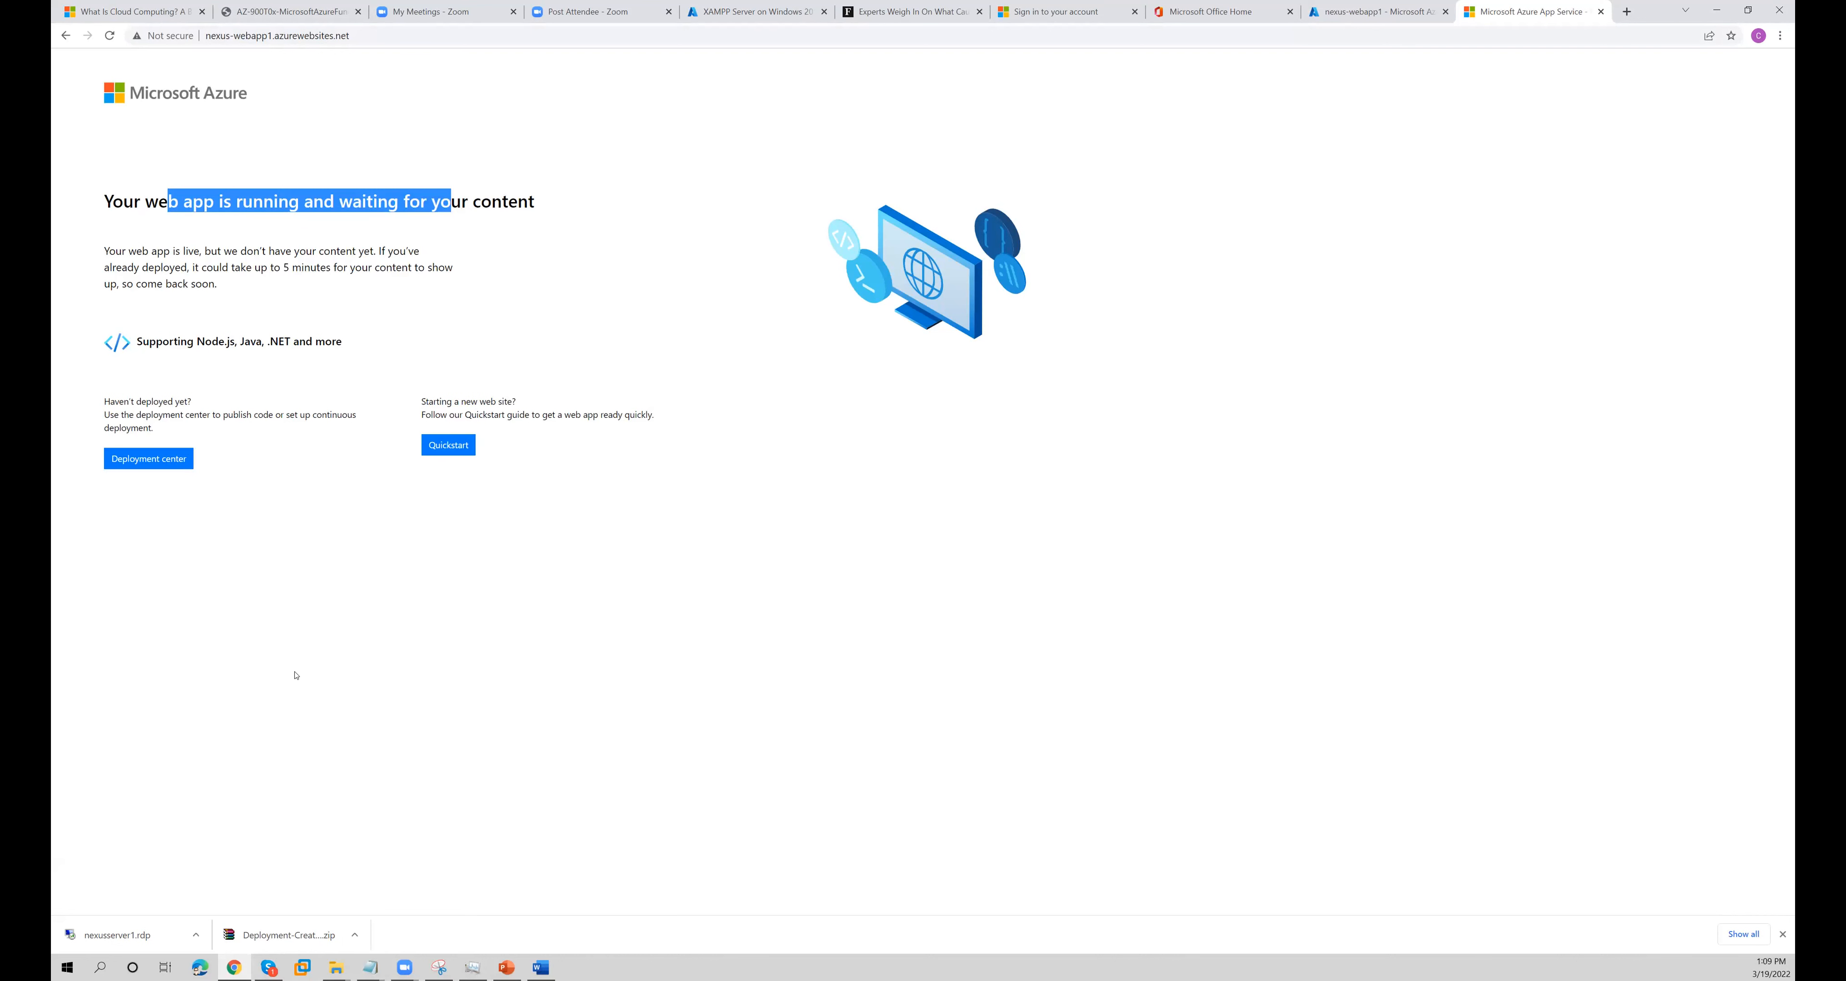
{"action": "left_click", "coordinate": [666, 251]}
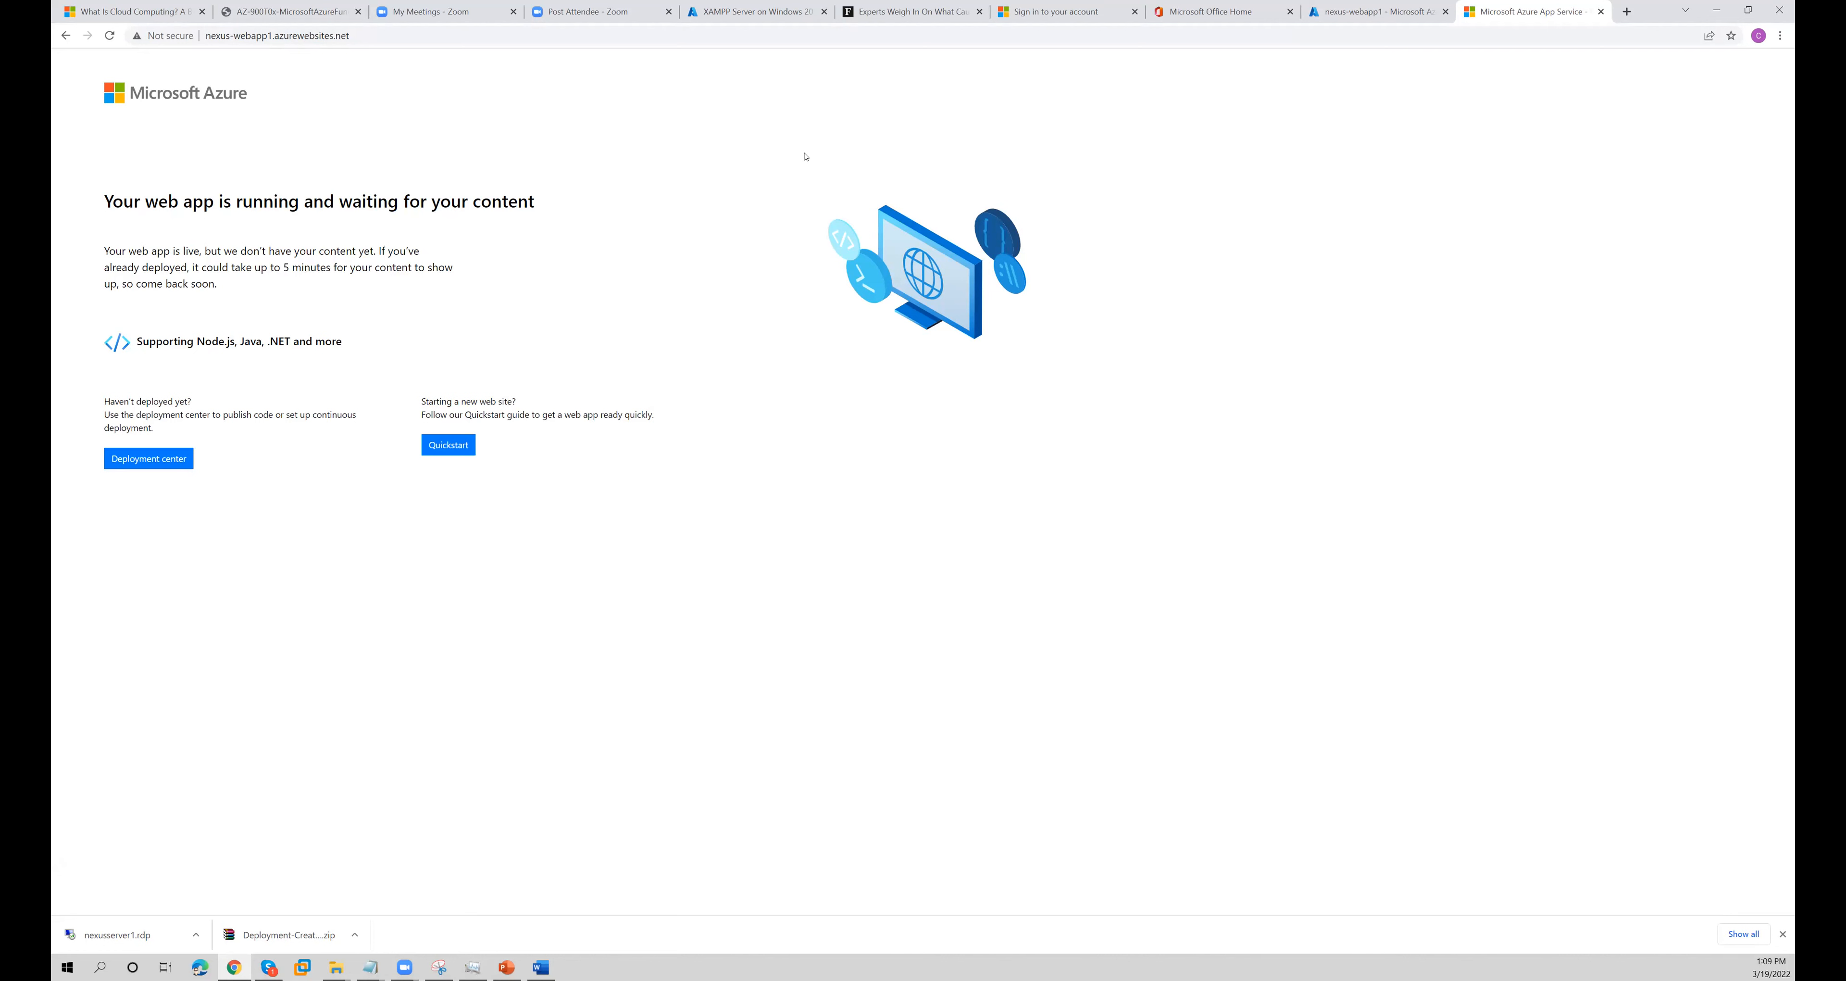
{"action": "right_click", "coordinate": [758, 122]}
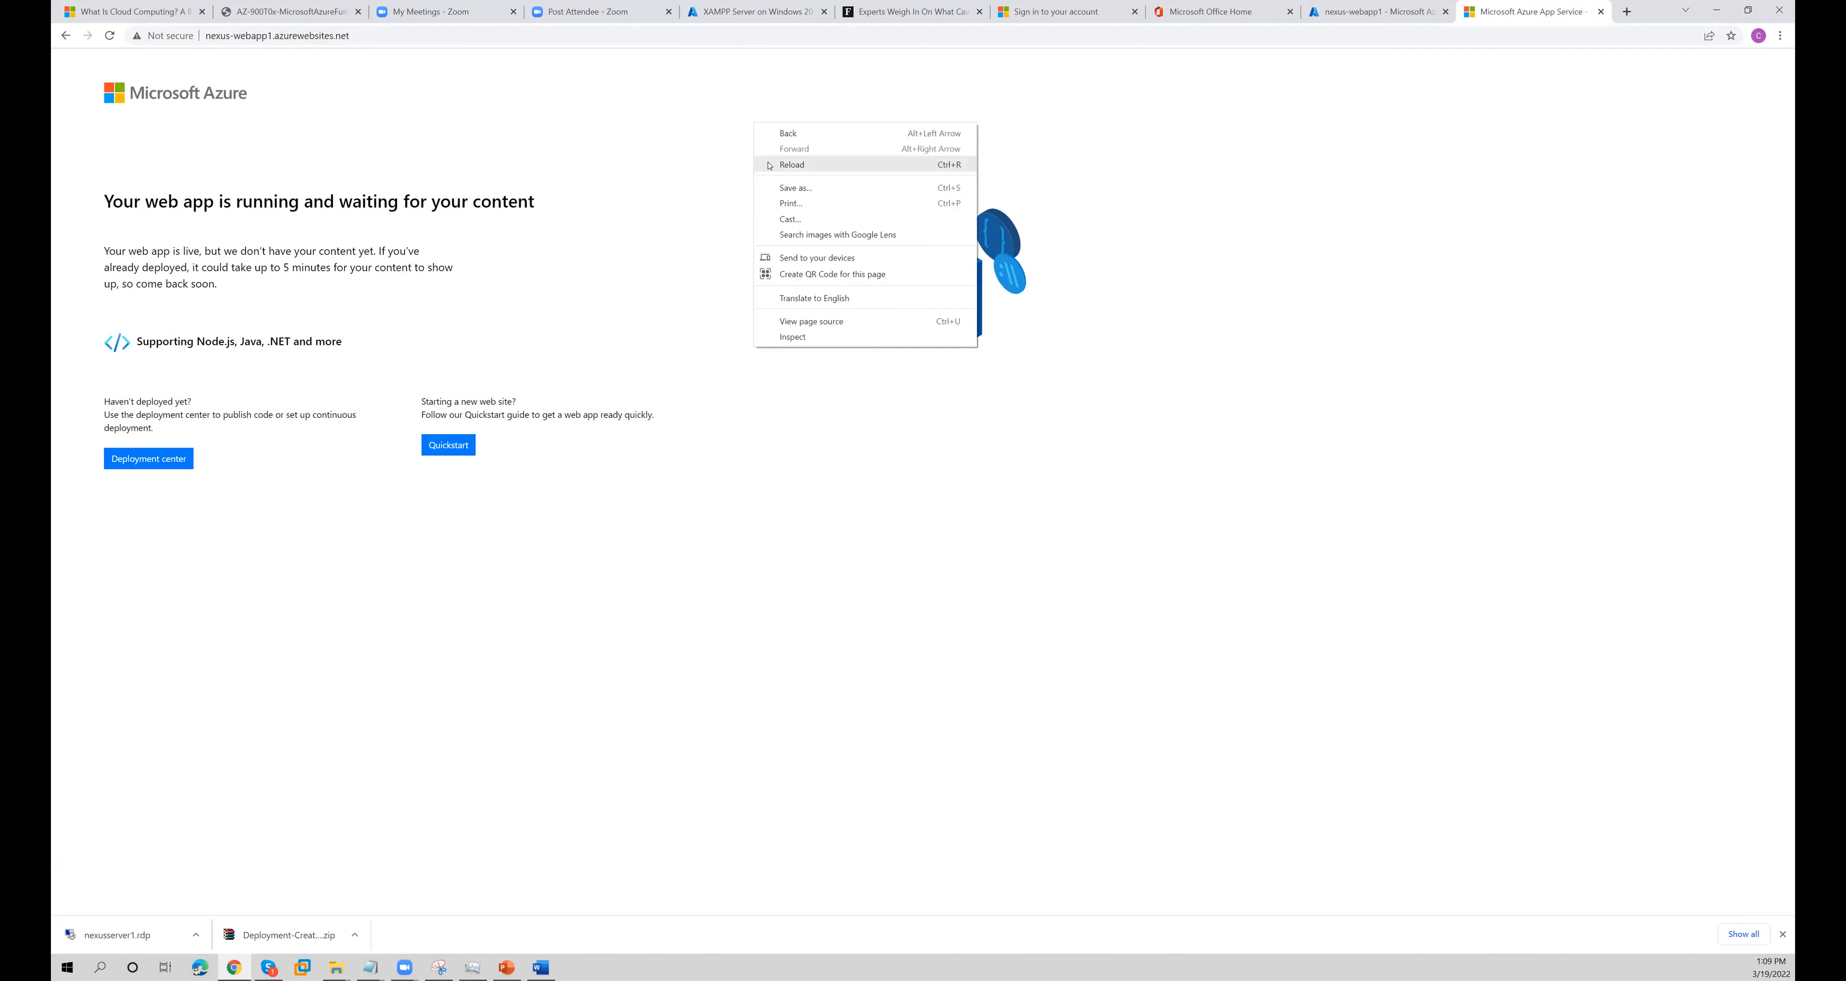
{"action": "left_click", "coordinate": [765, 164]}
- Open the web app's monitoring alerts, look at creating an alert rule, and go back without creating one
{"action": "left_click", "coordinate": [1345, 14]}
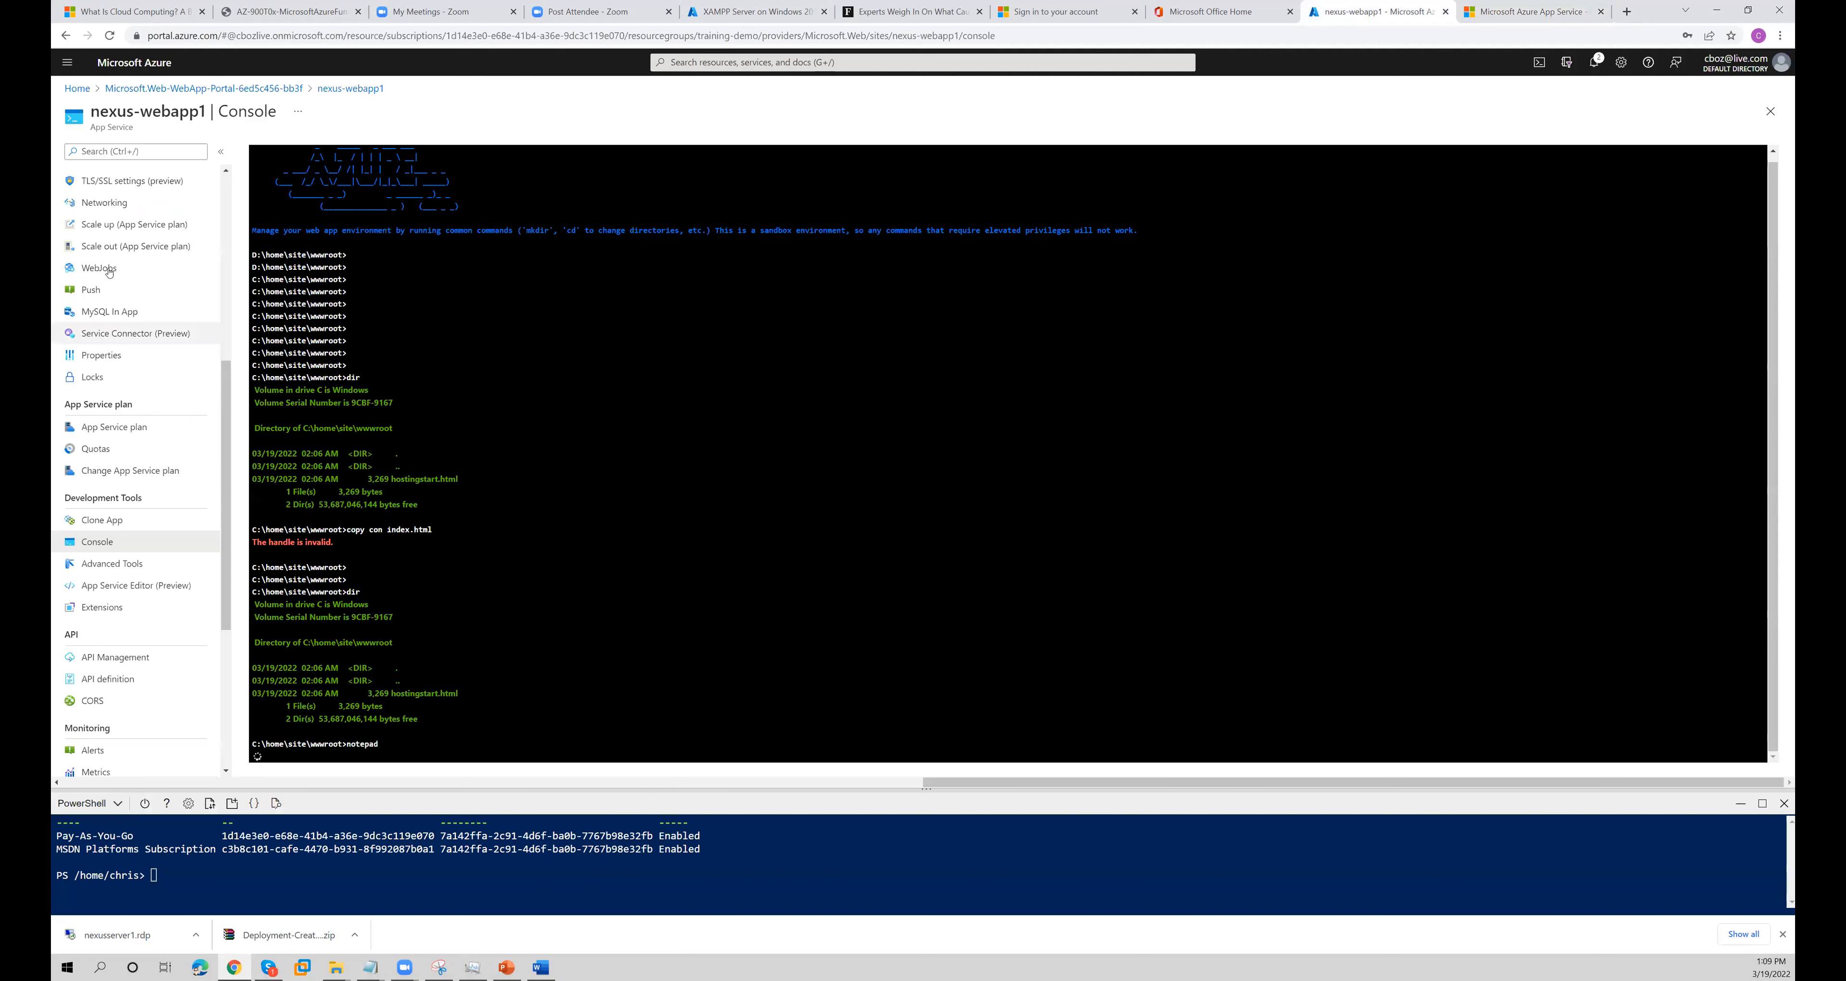
{"action": "left_click_drag", "start_coordinate": [224, 401], "coordinate": [219, 680]}
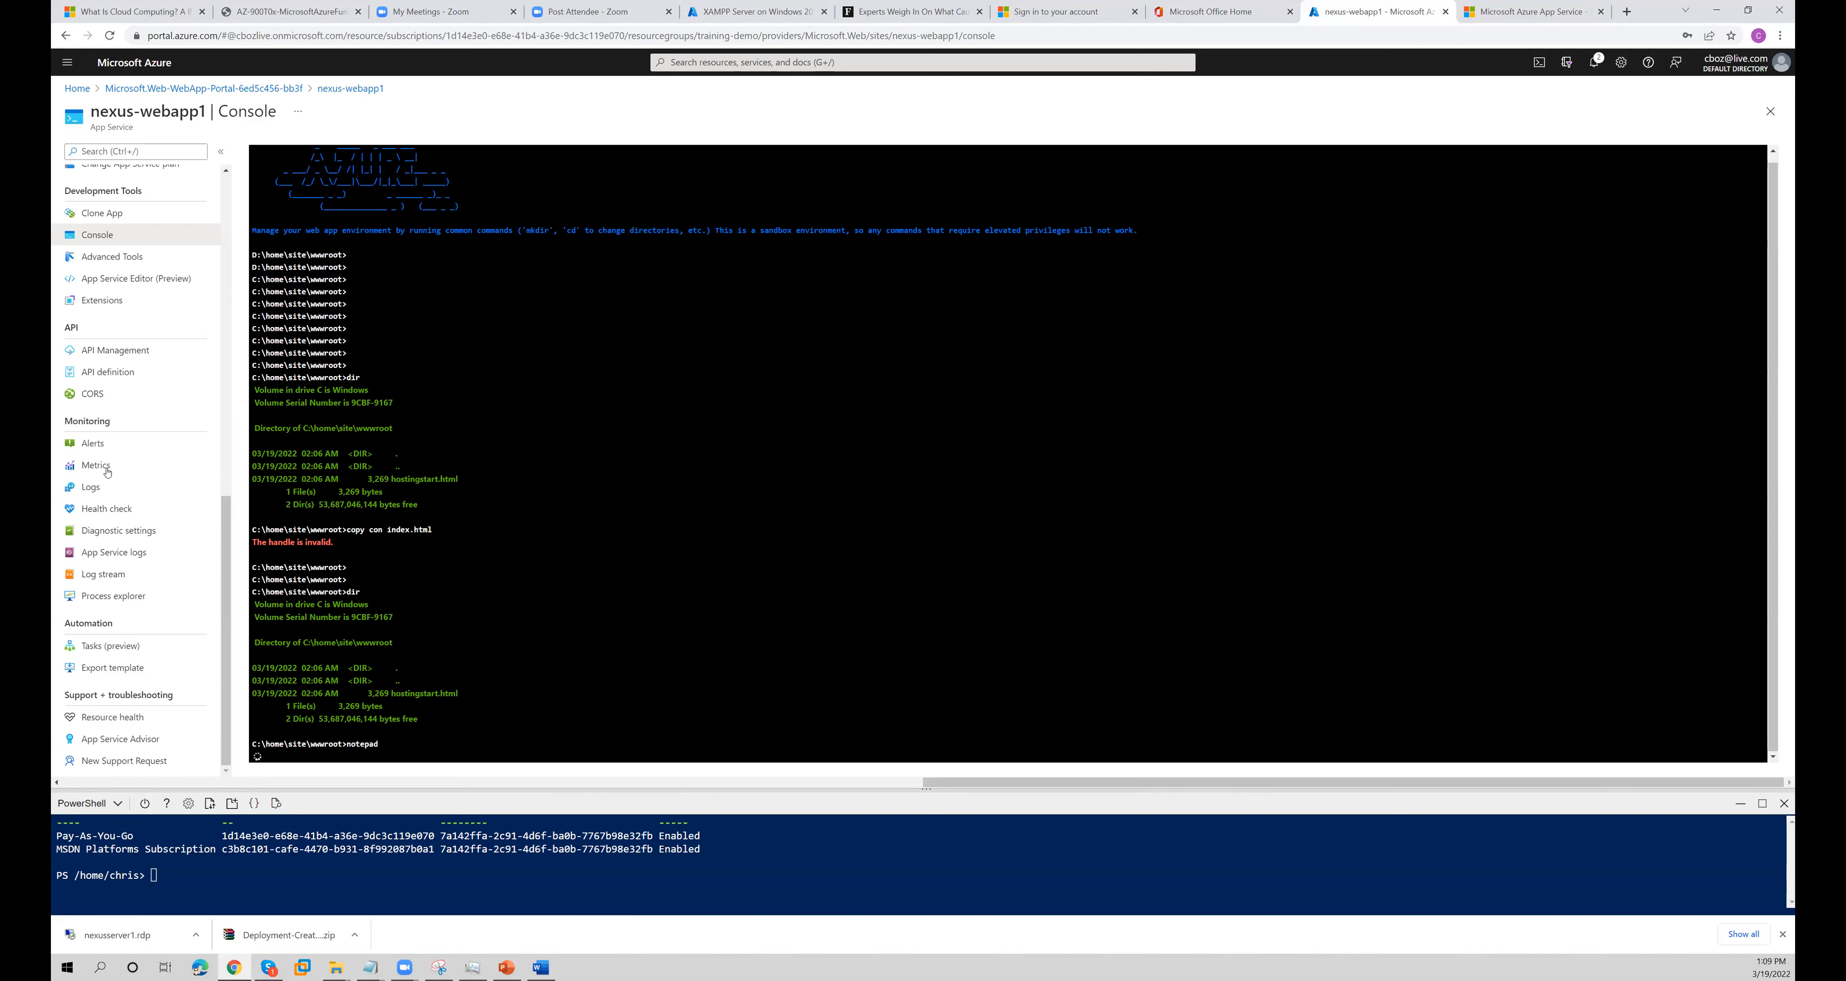
{"action": "left_click", "coordinate": [92, 443]}
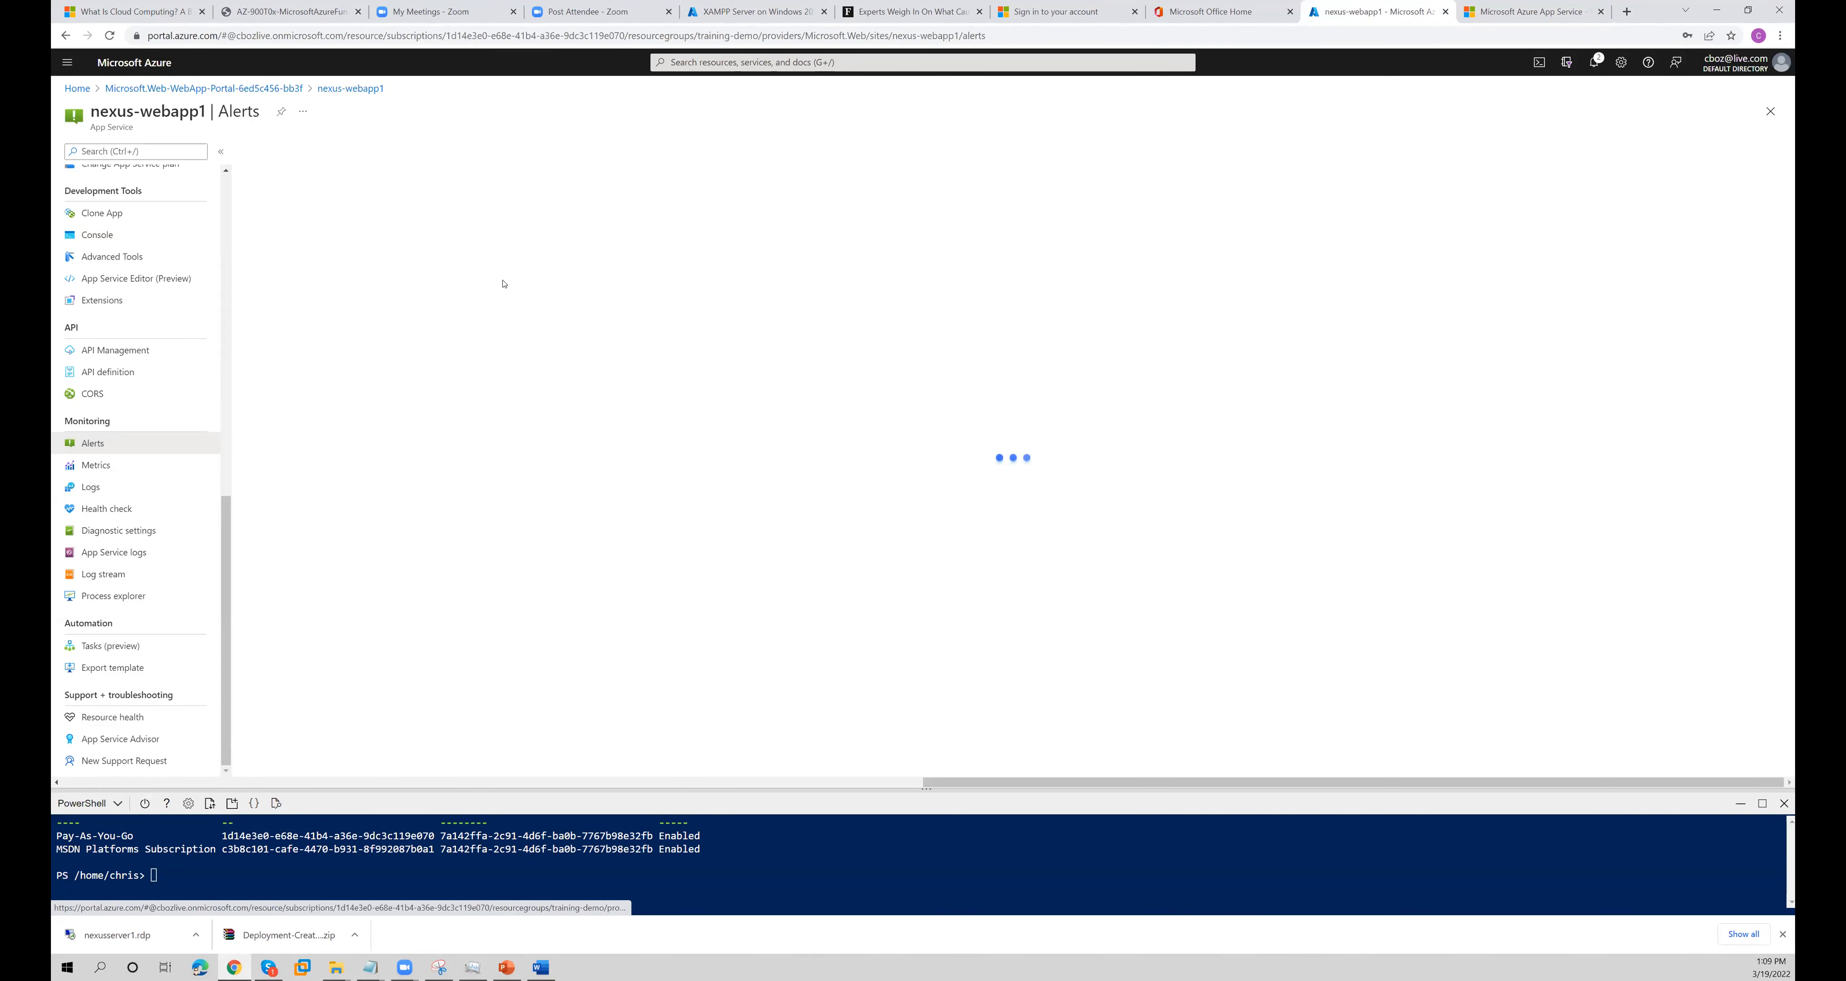
{"action": "left_click", "coordinate": [791, 501]}
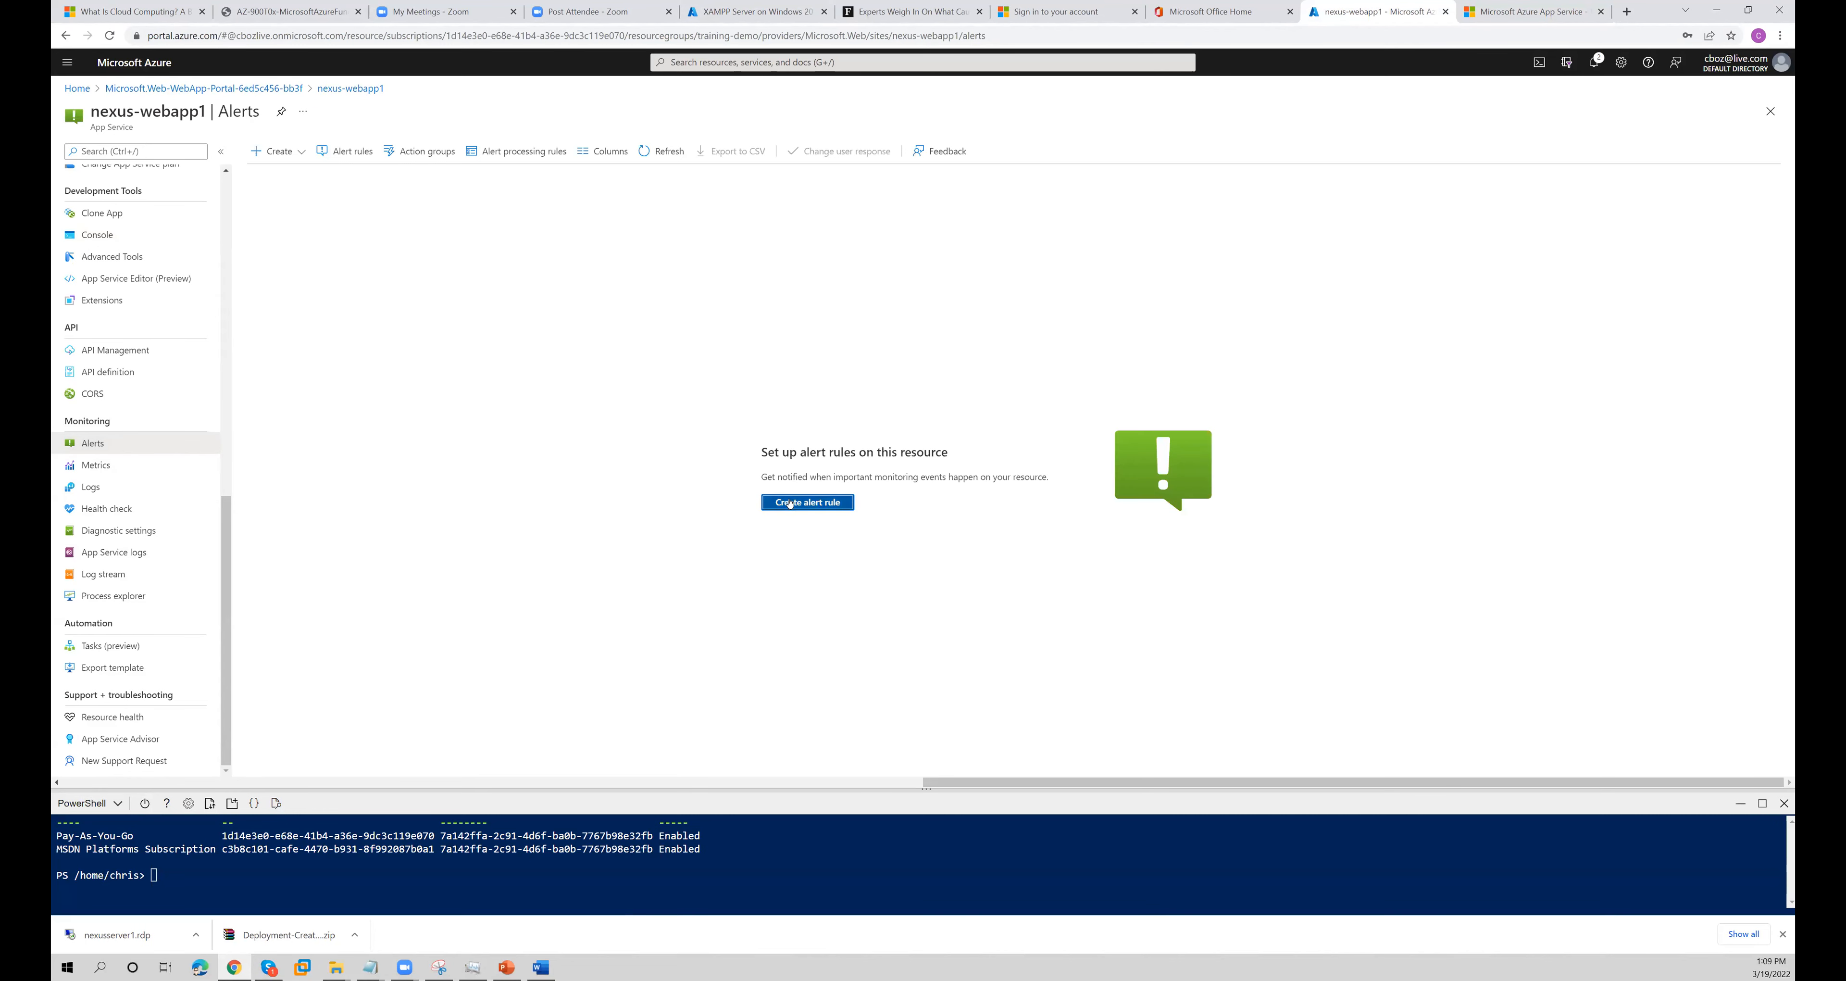
{"action": "left_click", "coordinate": [65, 35]}
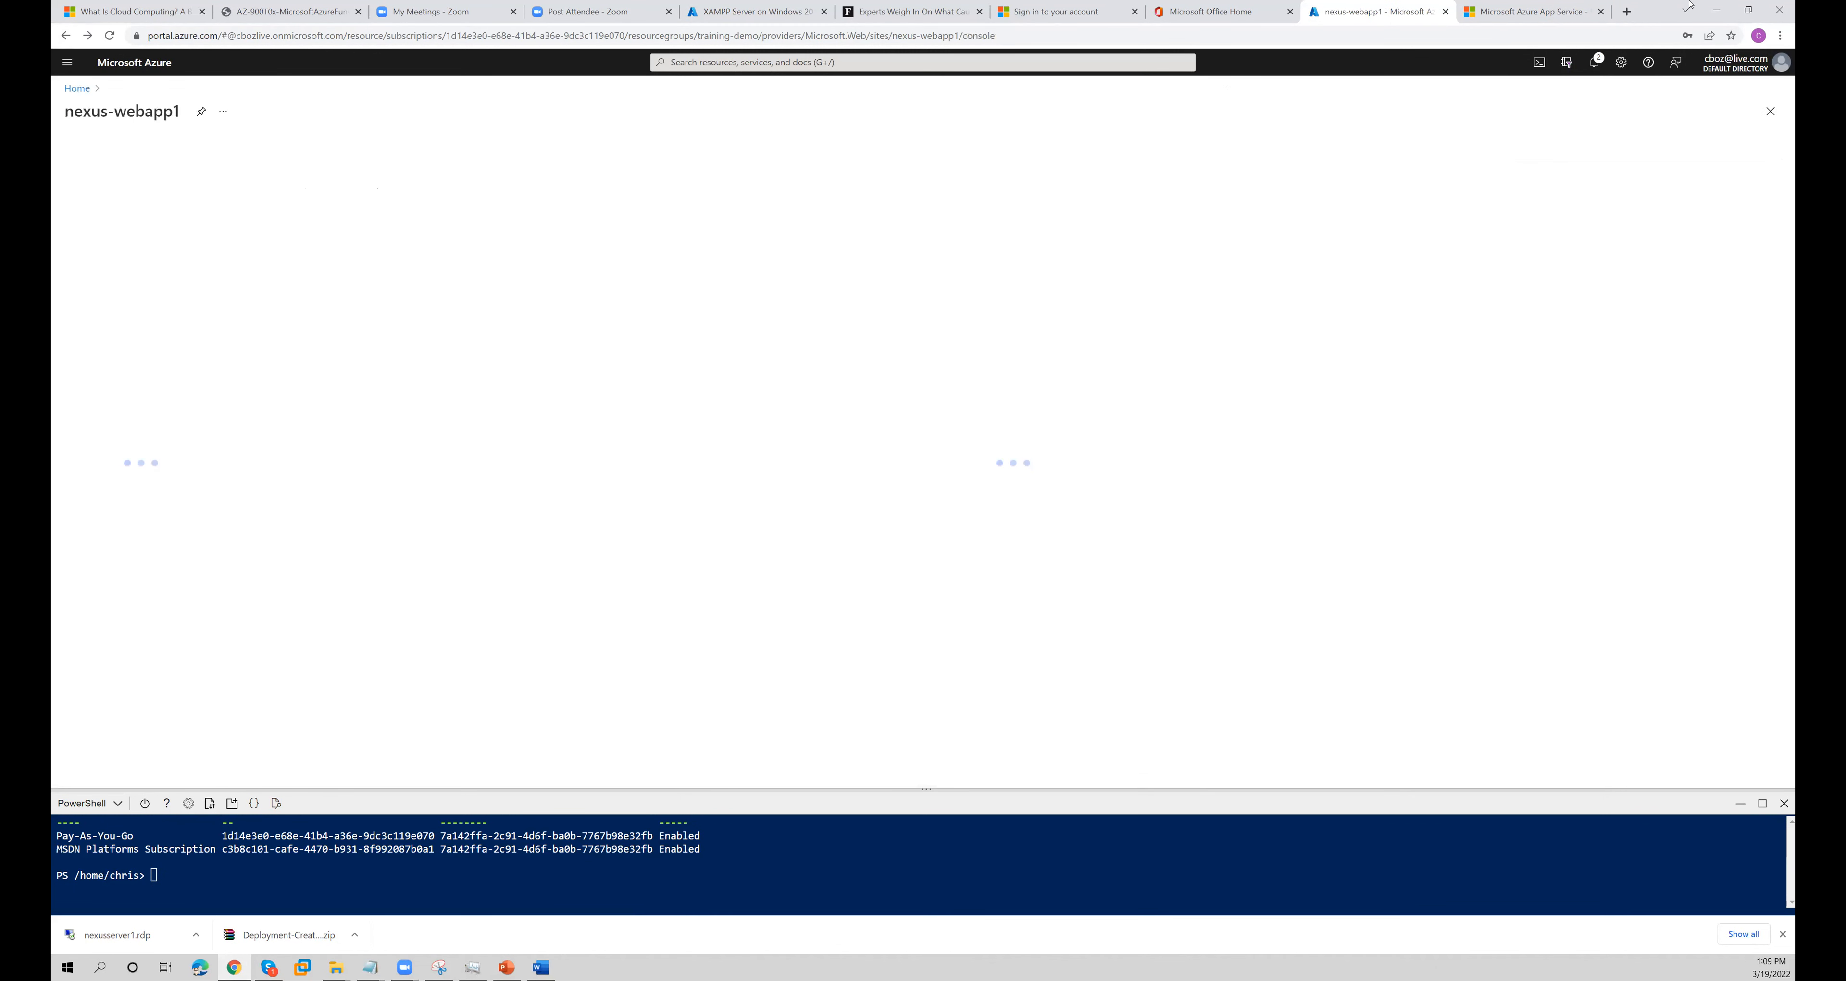
- Switch to PowerPoint and start the slide show from the Azure Container Services slide
{"action": "left_click", "coordinate": [1716, 10]}
{"action": "left_click", "coordinate": [202, 168]}
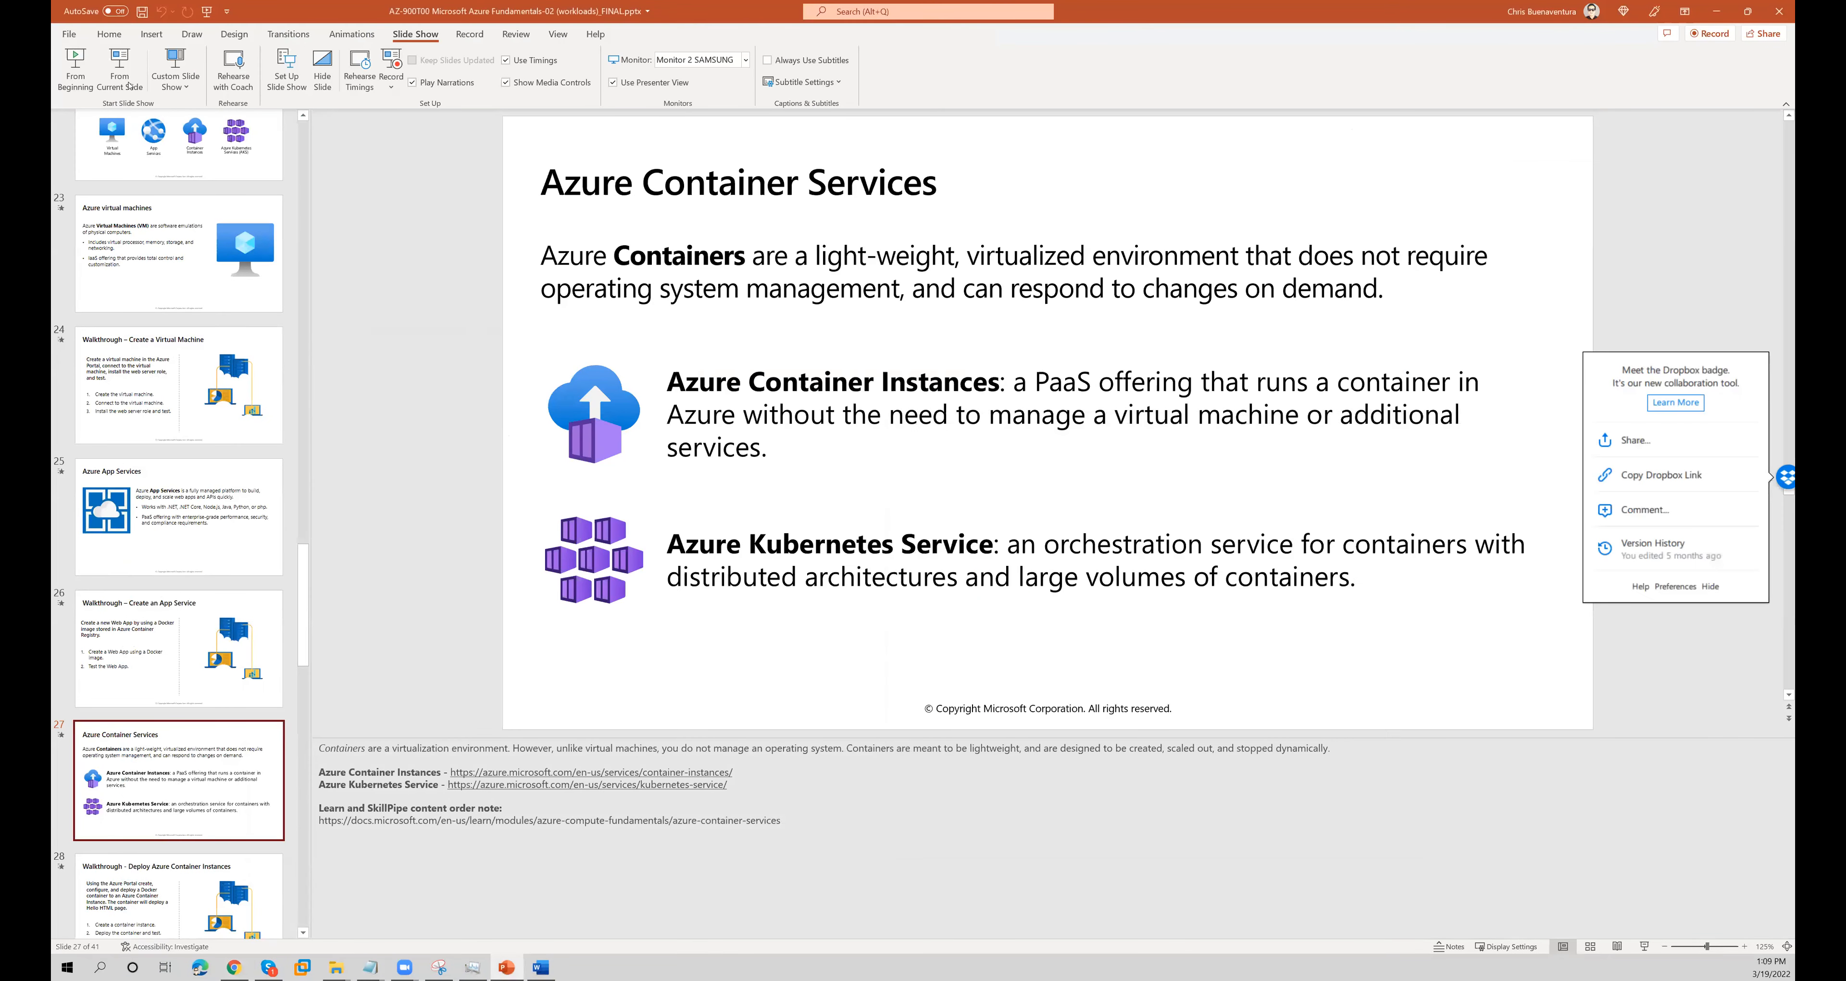
{"action": "left_click", "coordinate": [120, 70]}
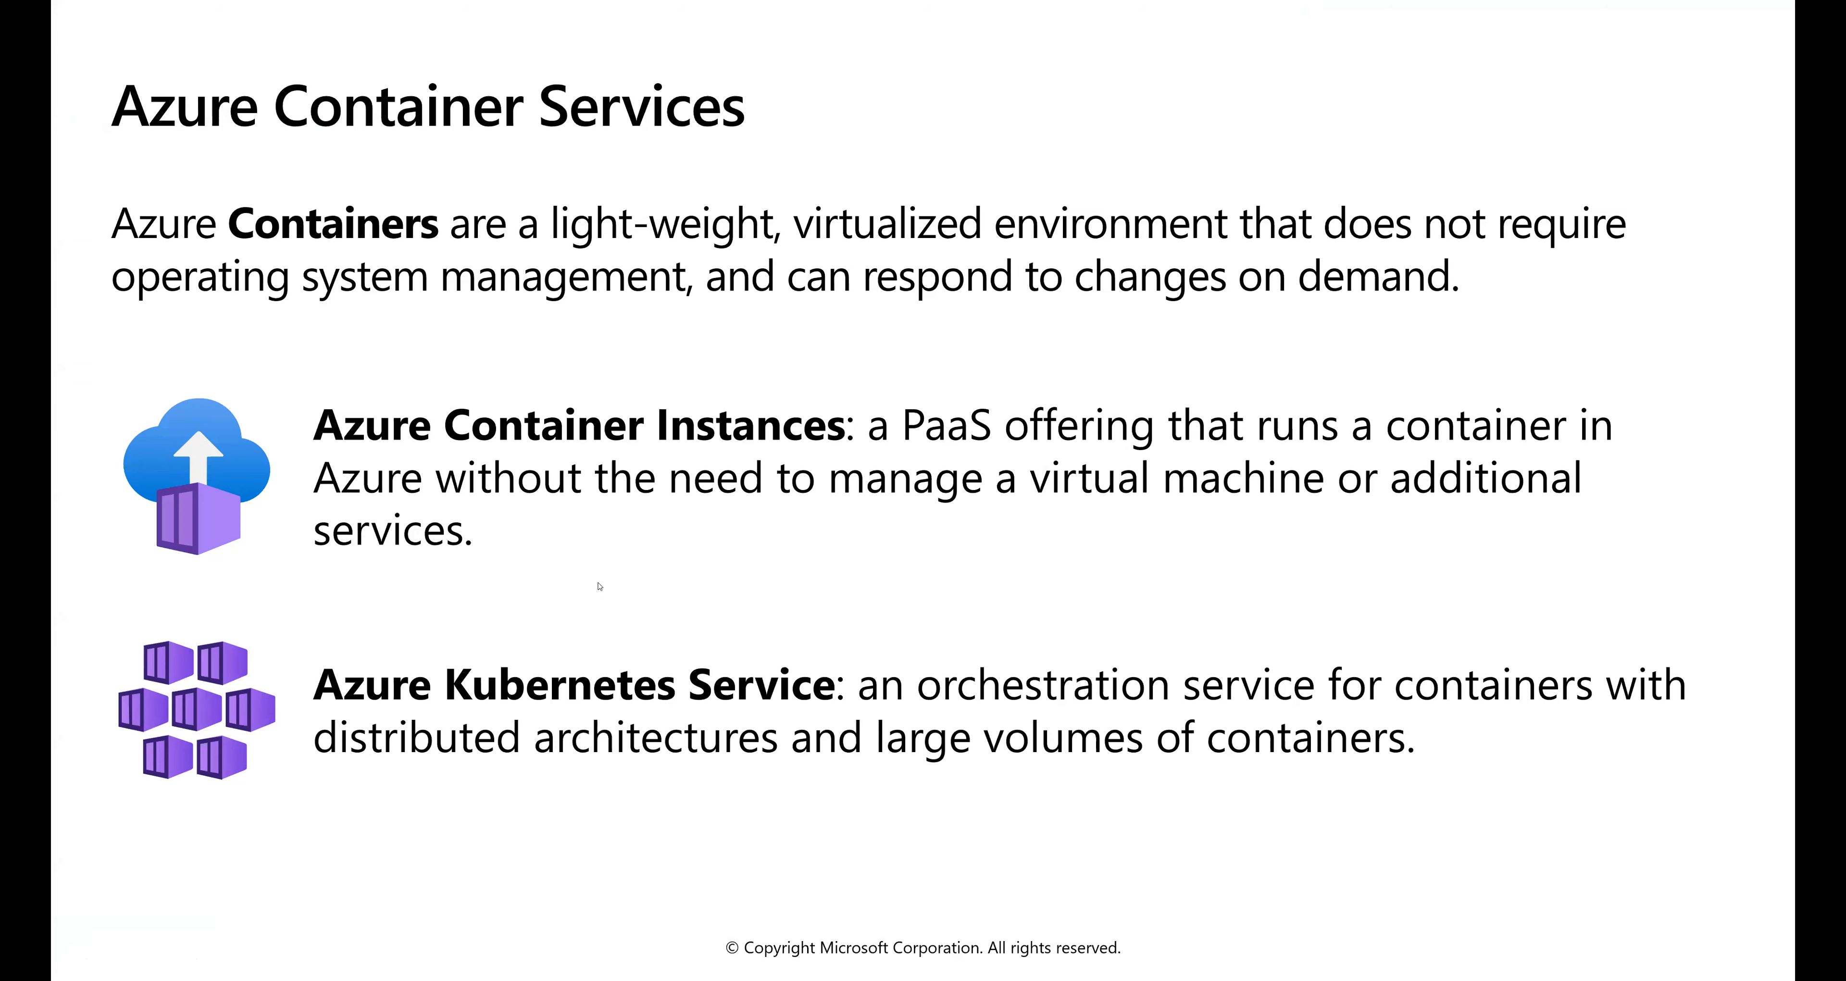
- Return to the Azure portal in the browser, open the web app's overview, and look through its available settings
{"action": "key", "text": "alt+Tab"}
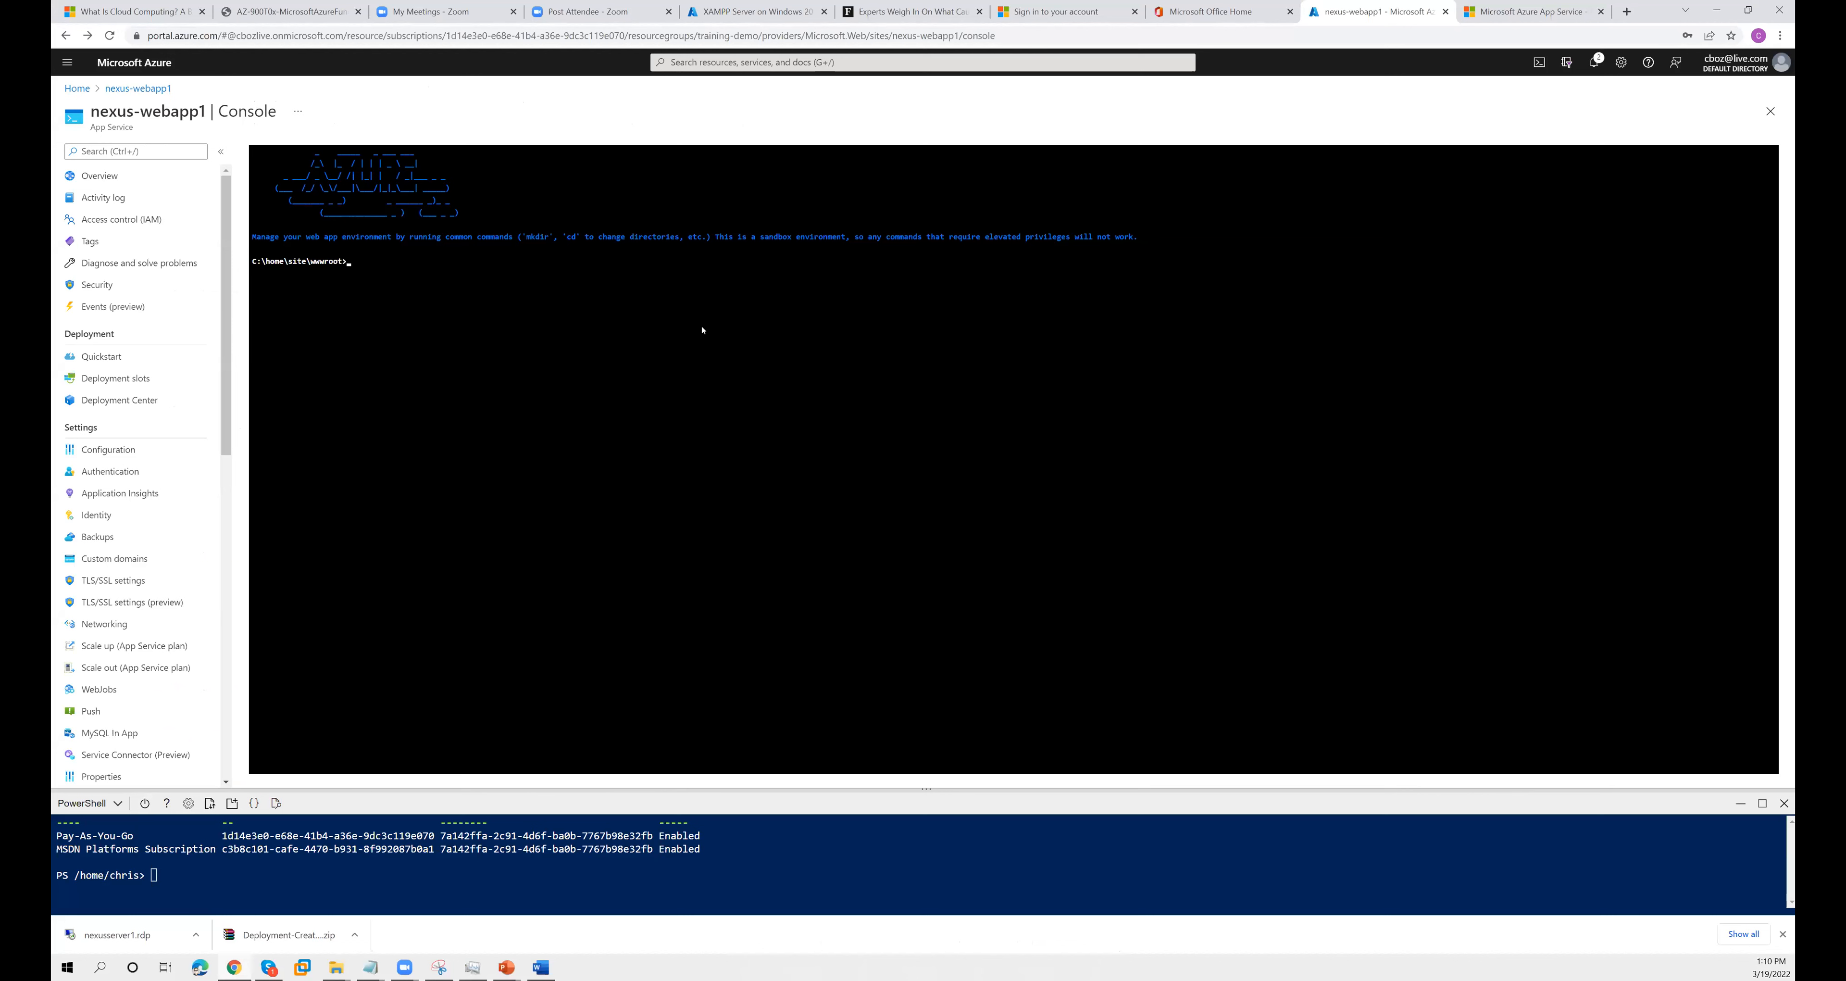
{"action": "left_click", "coordinate": [90, 179]}
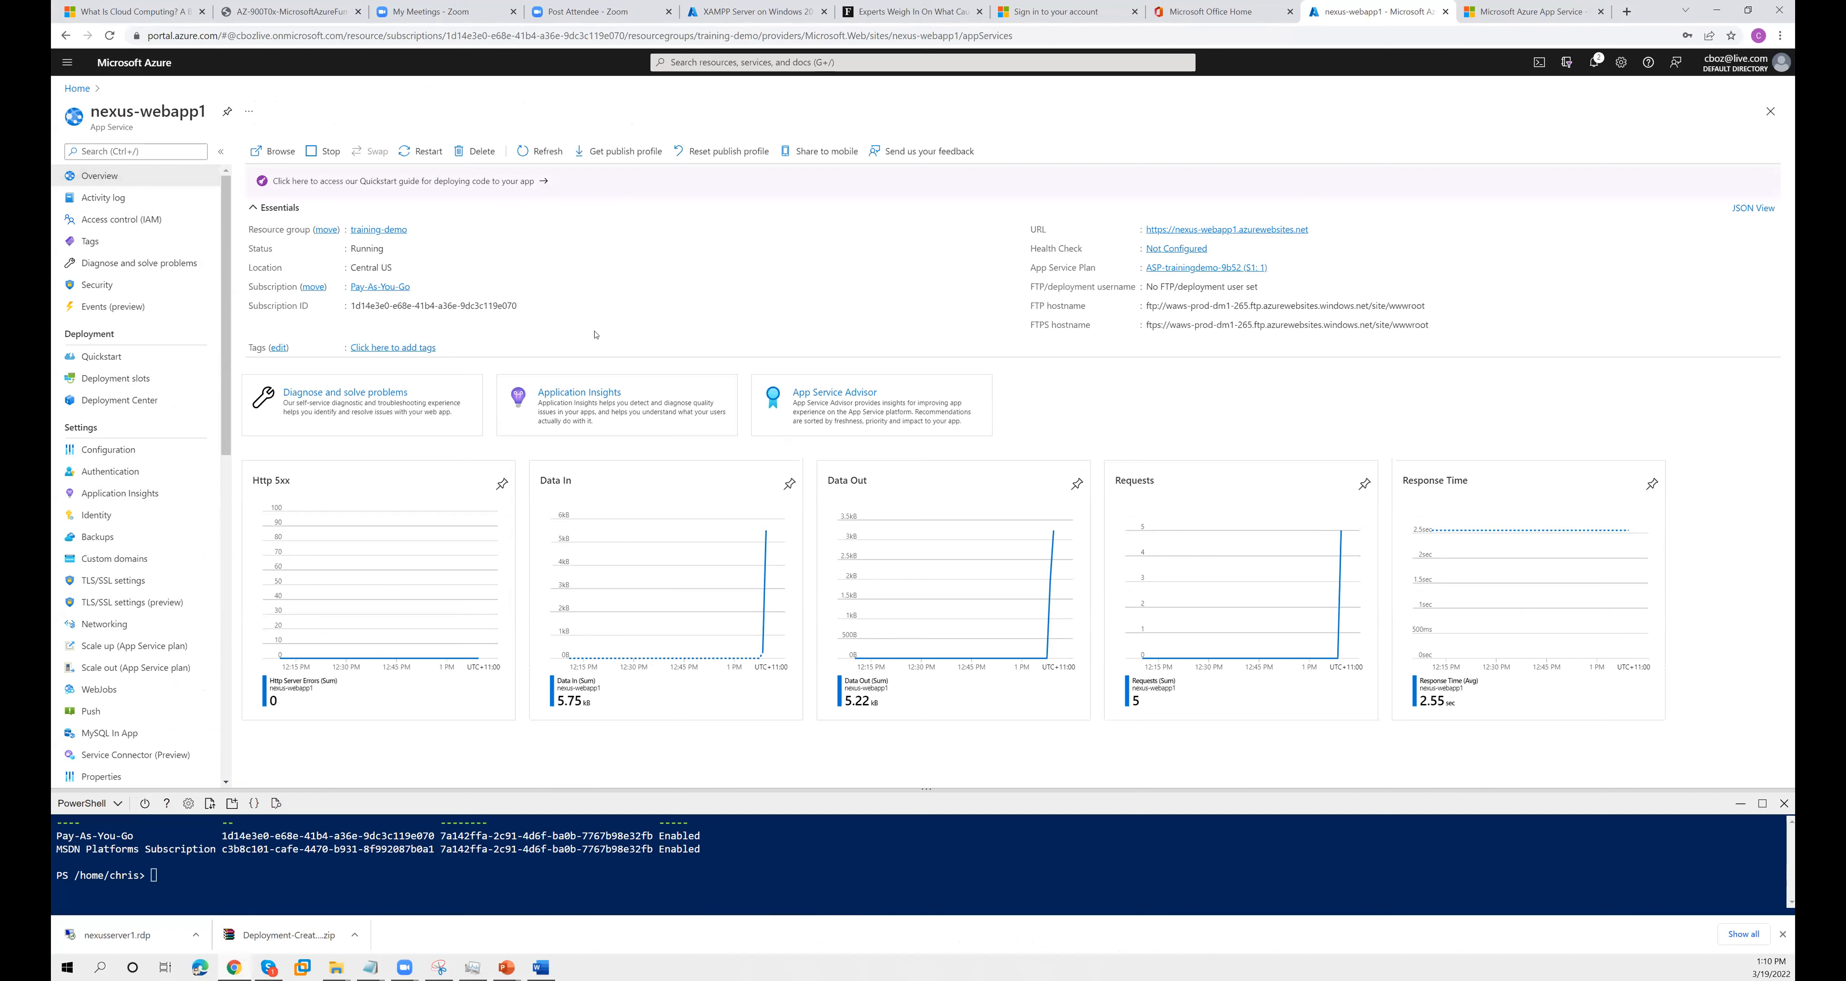
{"action": "scroll", "coordinate": [231, 600], "scroll_direction": "down", "scroll_amount": 3}
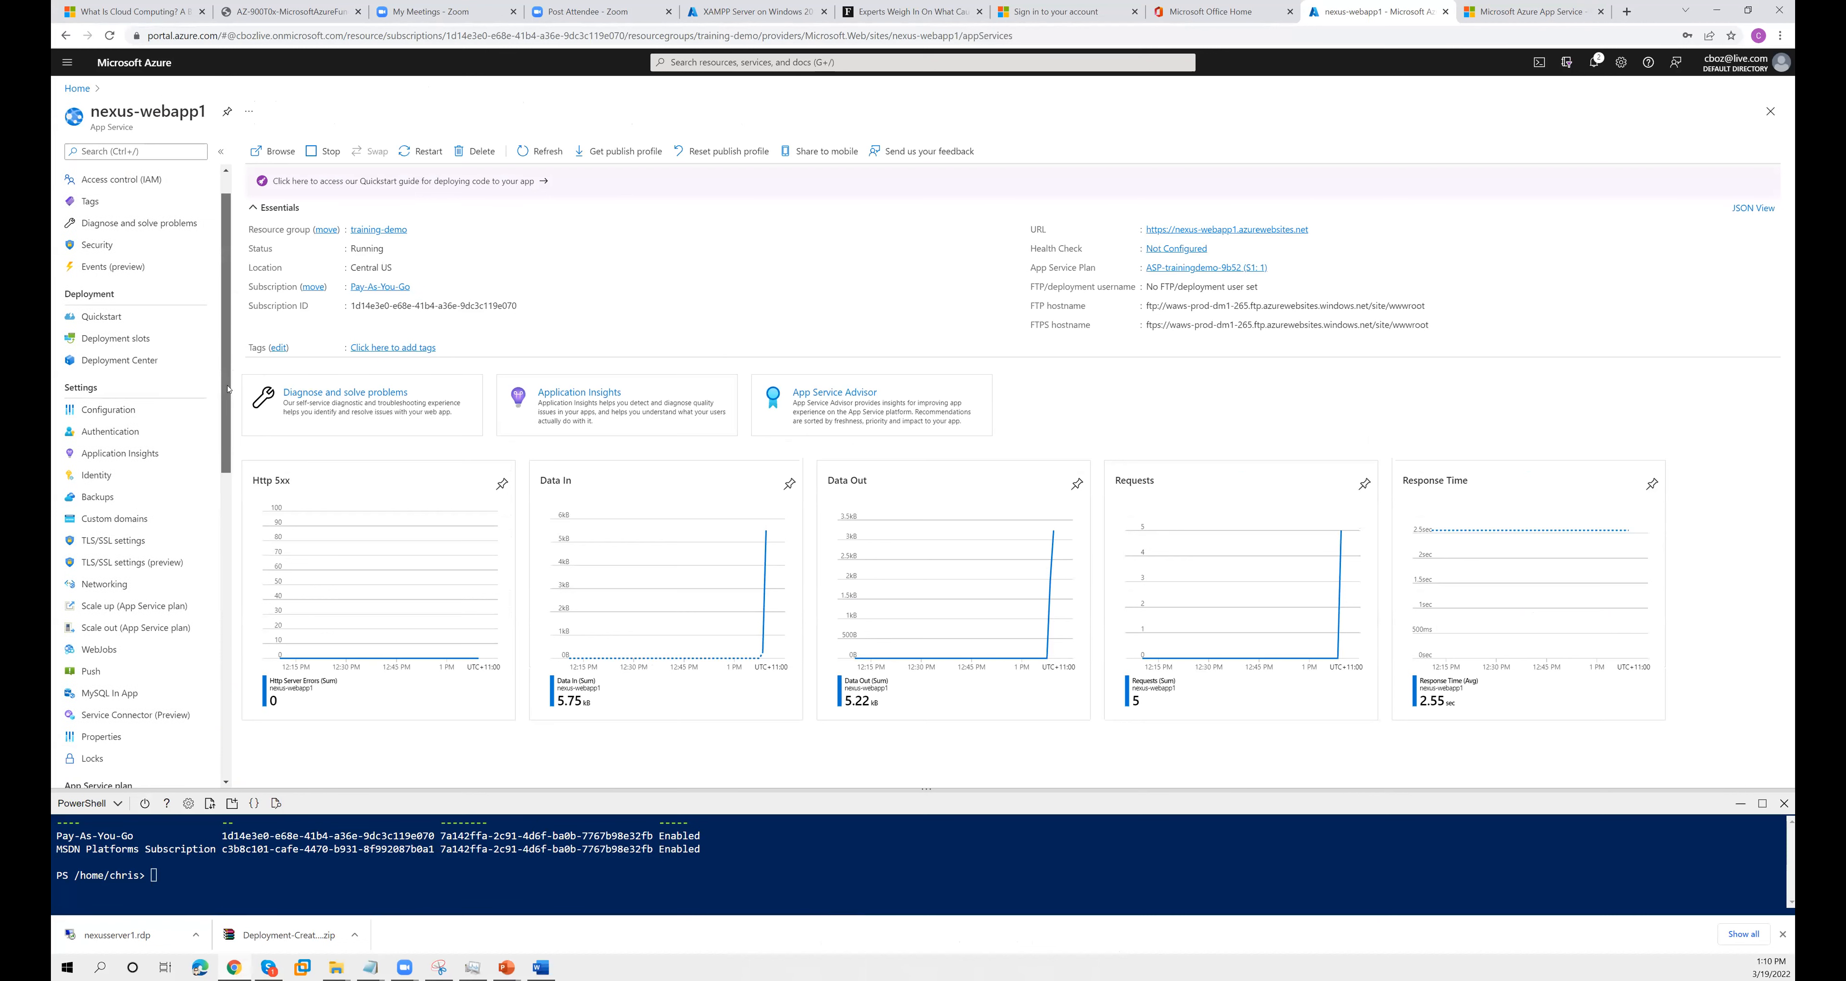
{"action": "scroll", "coordinate": [230, 600], "scroll_direction": "down", "scroll_amount": 5}
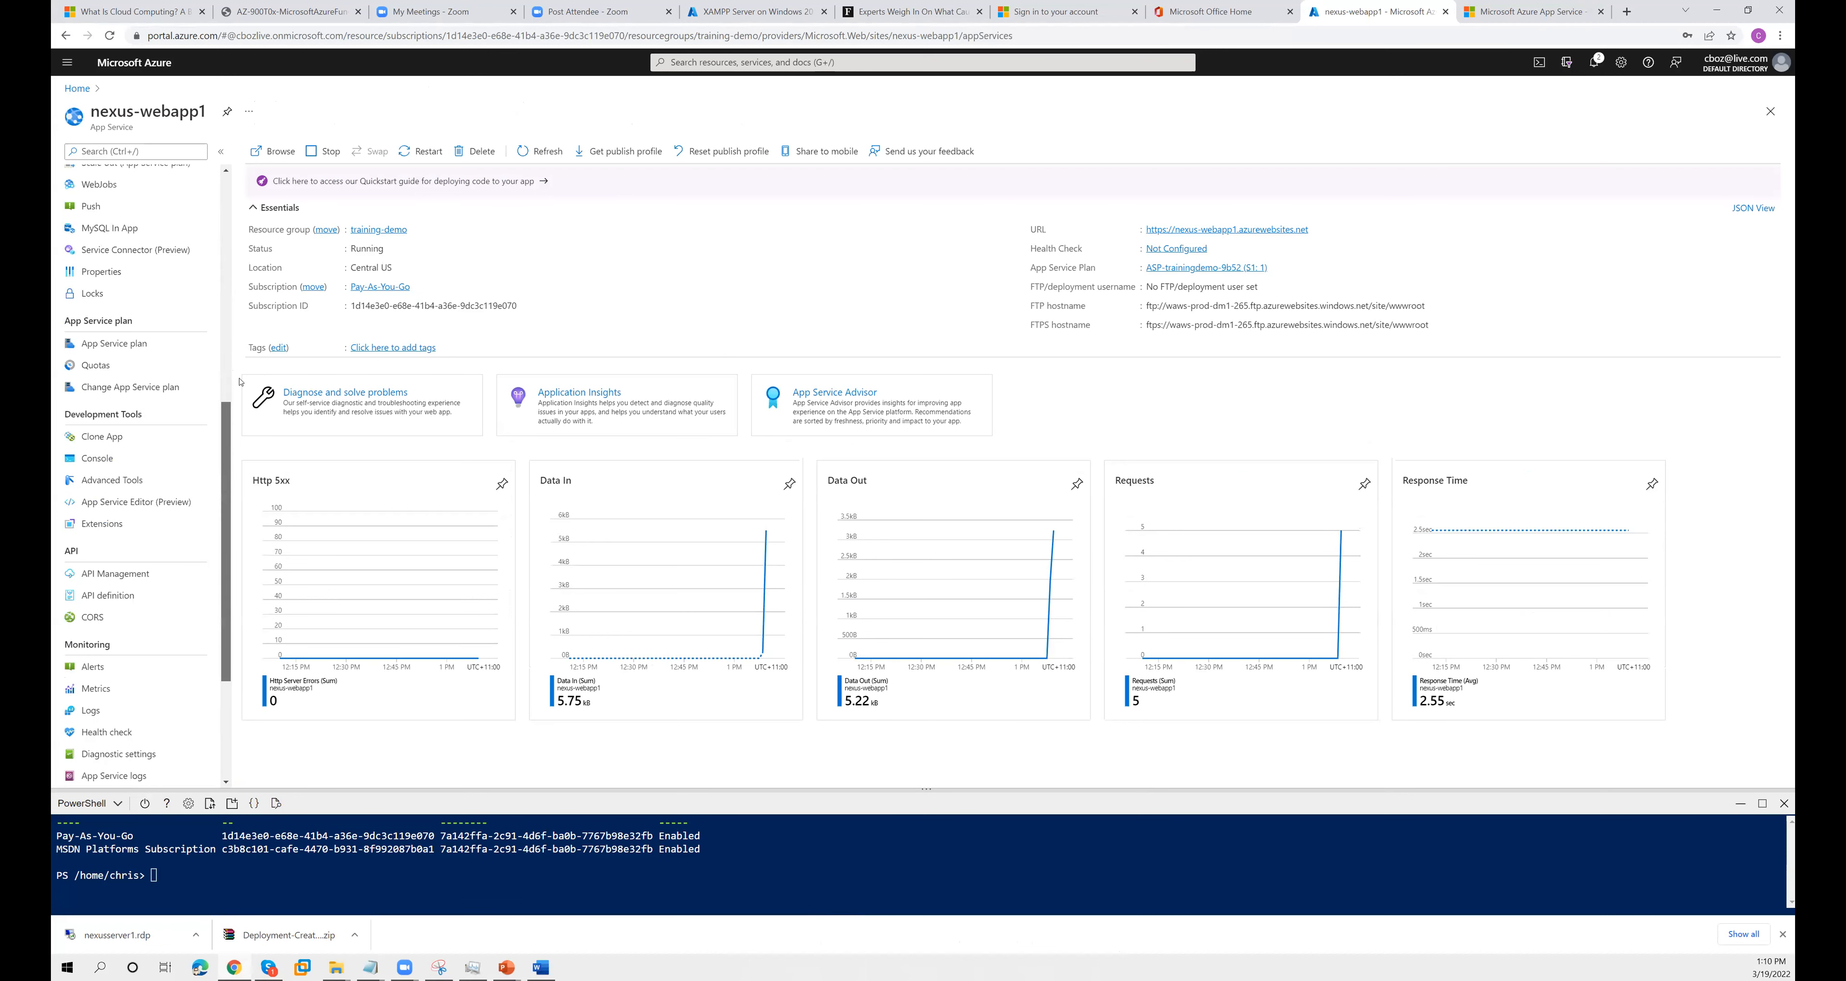
{"action": "scroll", "coordinate": [208, 286], "scroll_direction": "up", "scroll_amount": 10}
- Search the web app's settings for "mobile" and "web", clear the search, and open the web app's mobile sharing details
{"action": "left_click", "coordinate": [145, 151]}
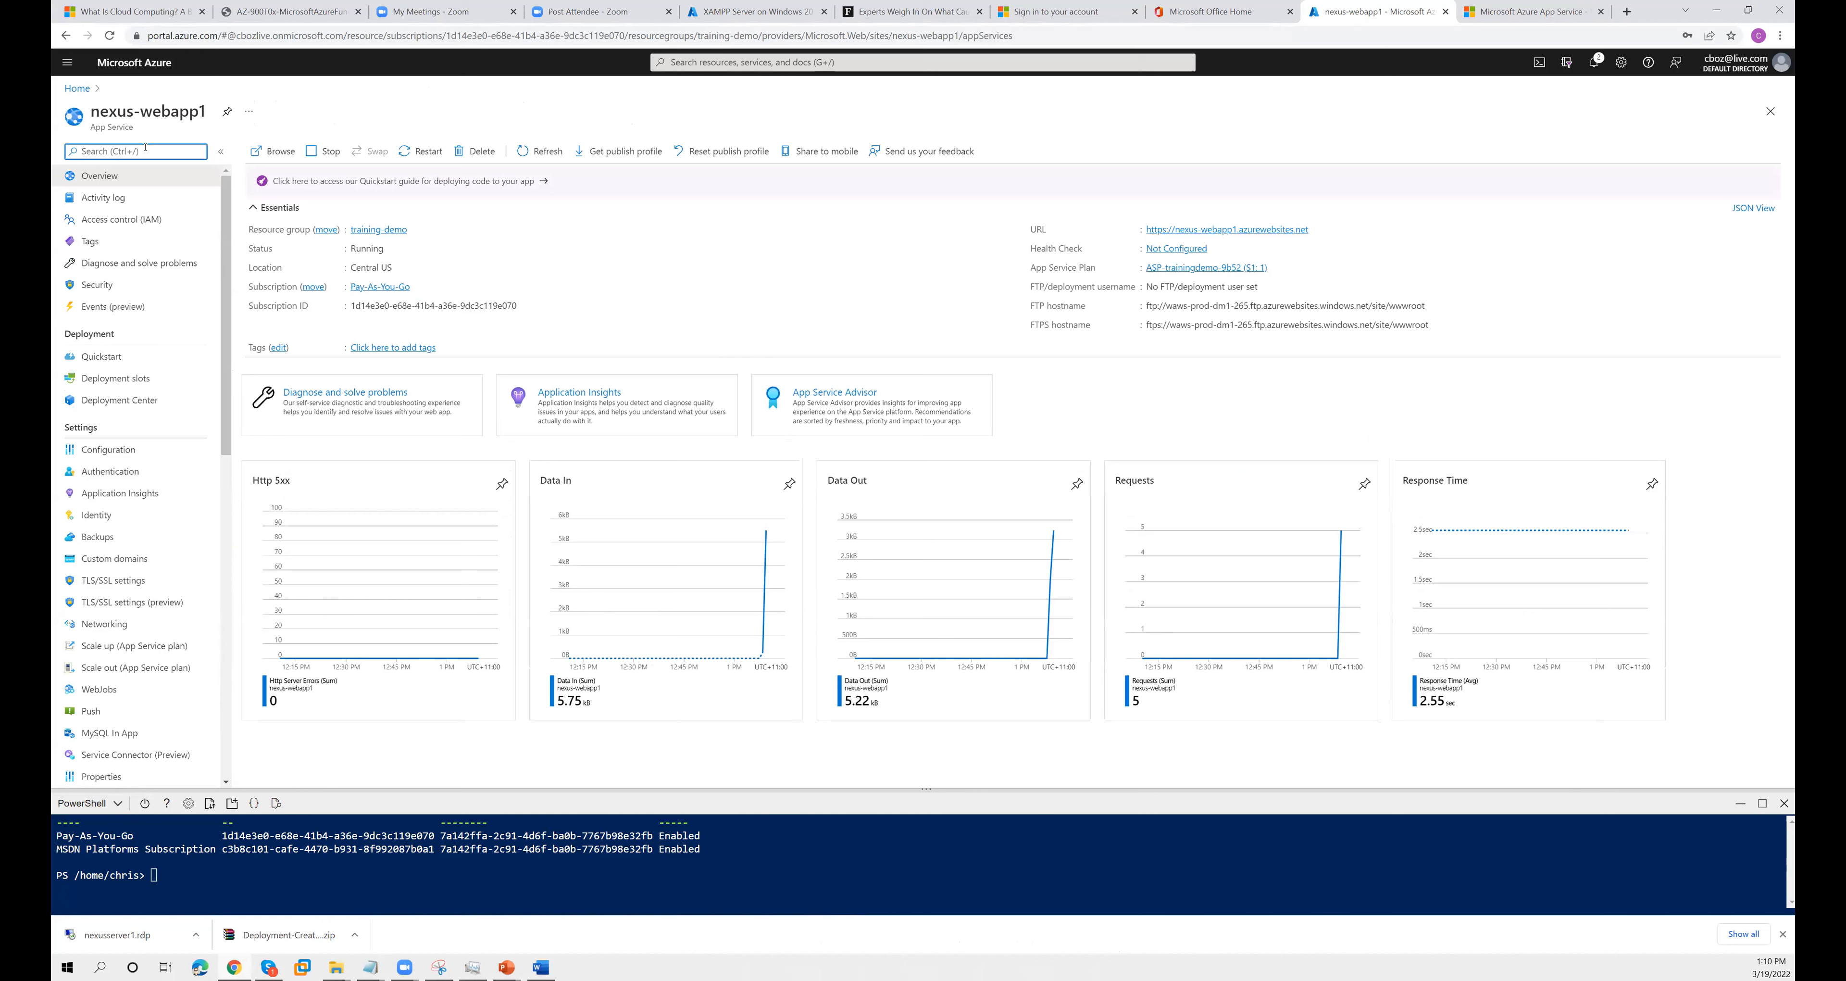
{"action": "type", "text": "mobile"}
{"action": "key", "text": "BackSpace"}
{"action": "key", "text": "BackSpace"}
{"action": "key", "text": "BackSpace"}
{"action": "key", "text": "BackSpace"}
{"action": "key", "text": "BackSpace"}
{"action": "key", "text": "BackSpace"}
{"action": "type", "text": "web"}
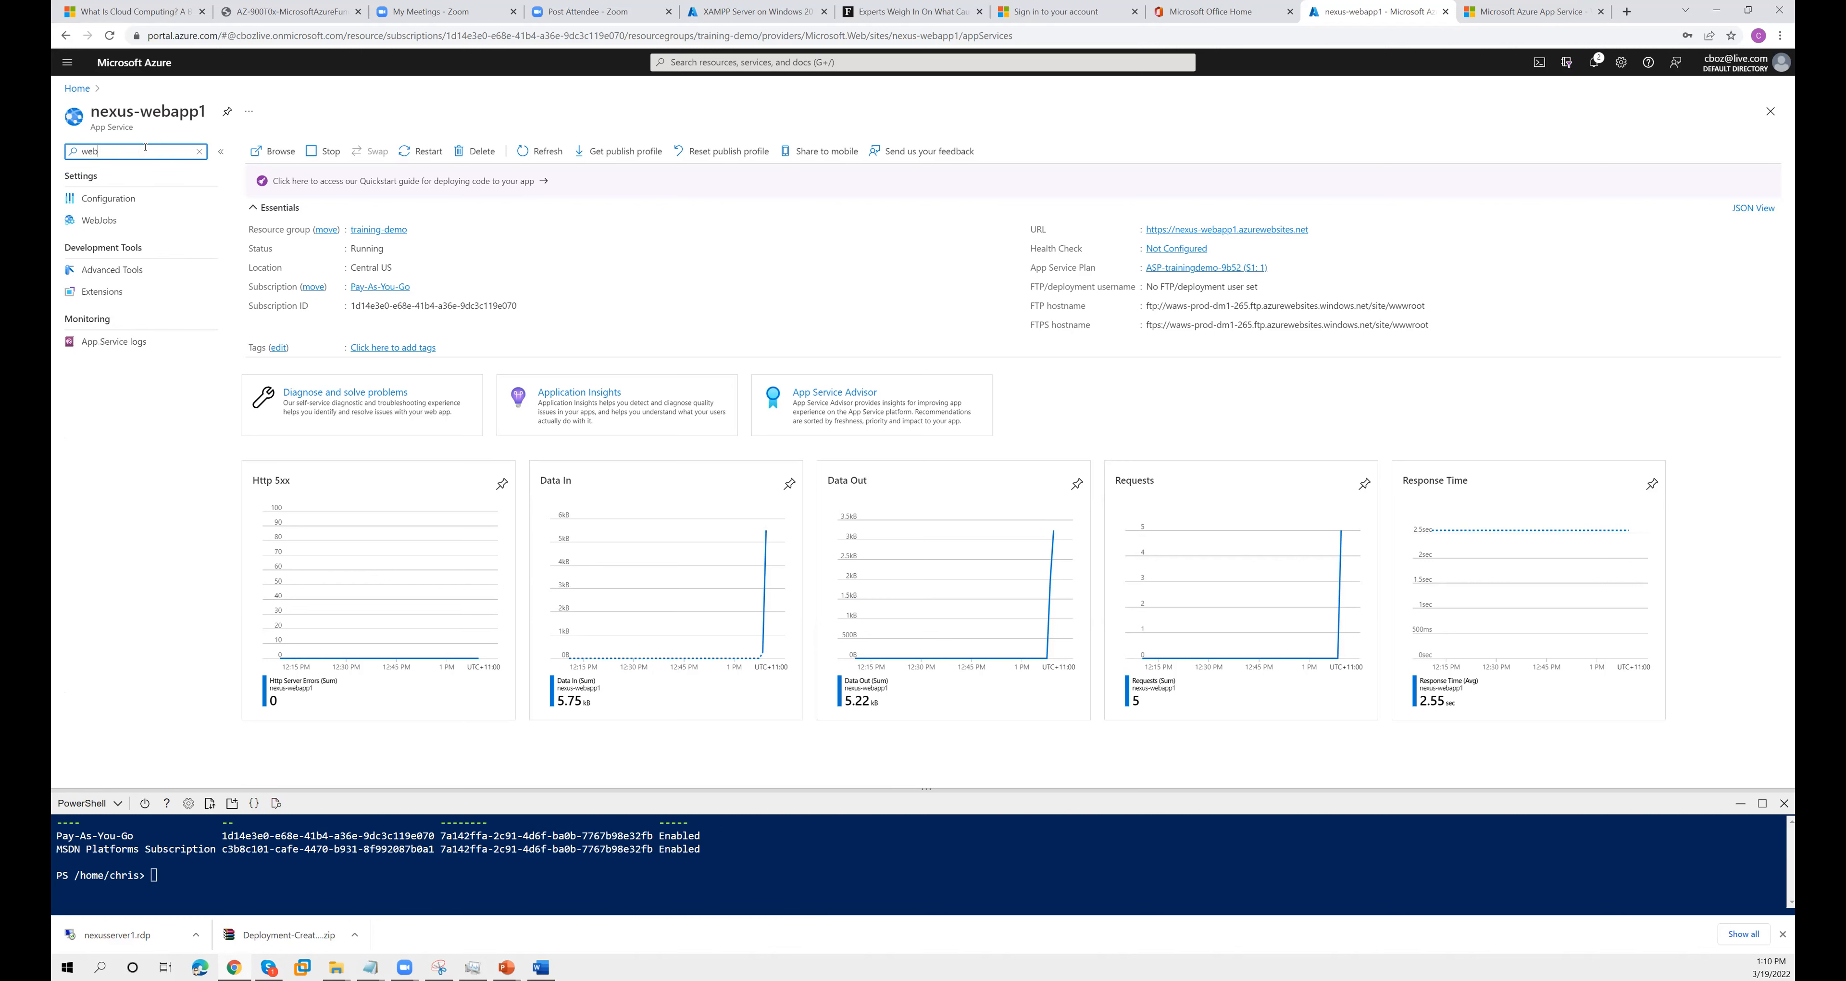
{"action": "key", "text": "BackSpace"}
{"action": "key", "text": "BackSpace"}
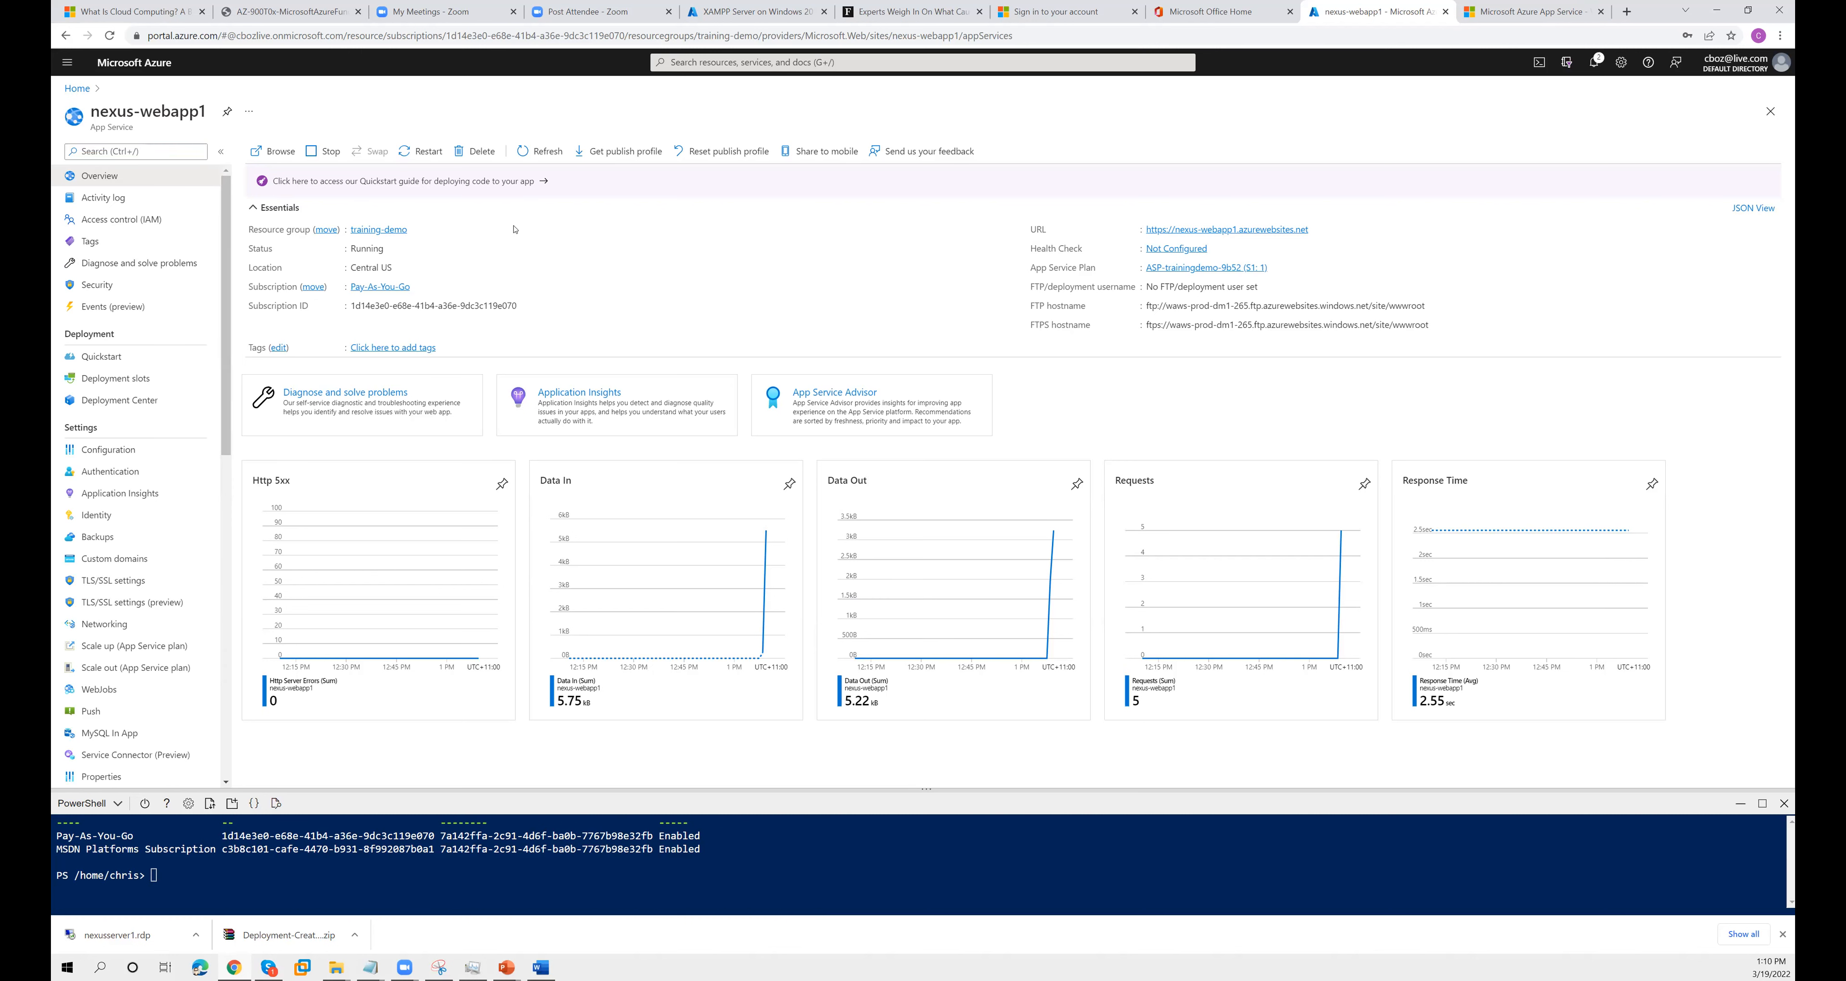
{"action": "left_click", "coordinate": [799, 156]}
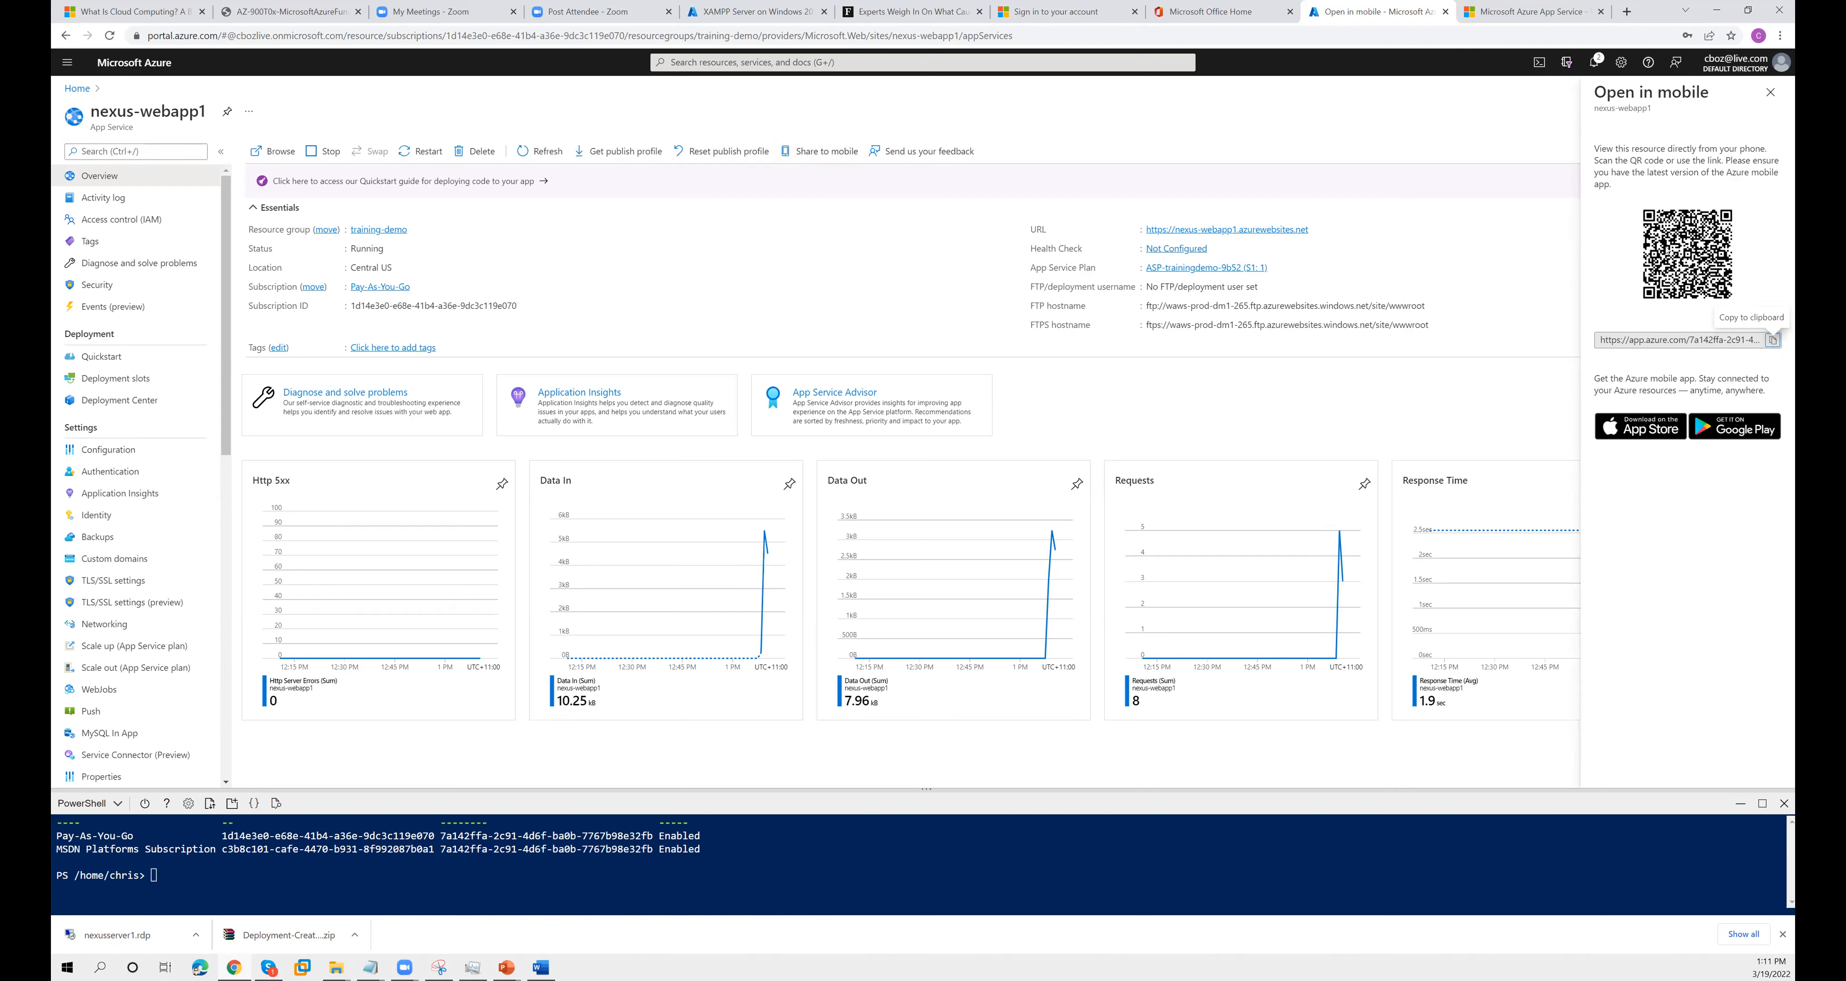
- Reload the nexus-webapp1 site once more and return to the Azure Container Services slide in PowerPoint
{"action": "left_click", "coordinate": [1523, 17]}
{"action": "right_click", "coordinate": [761, 243]}
{"action": "left_click", "coordinate": [796, 285]}
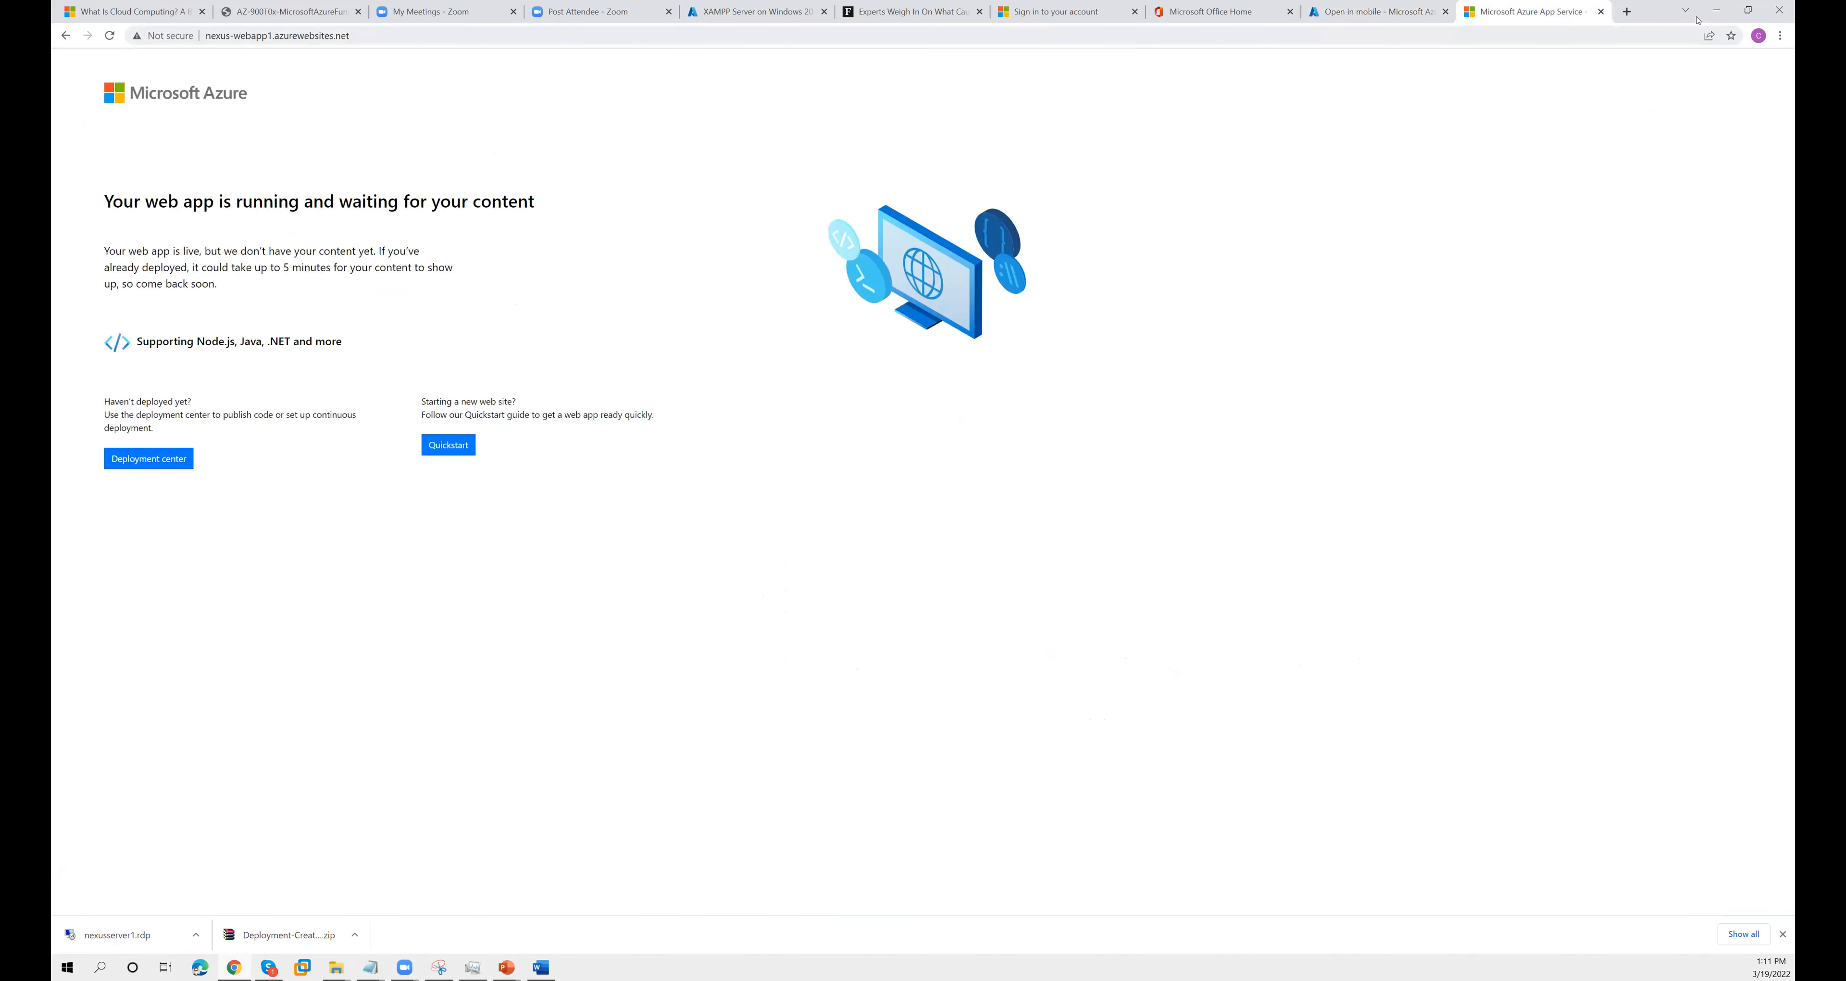
{"action": "left_click", "coordinate": [1717, 10]}
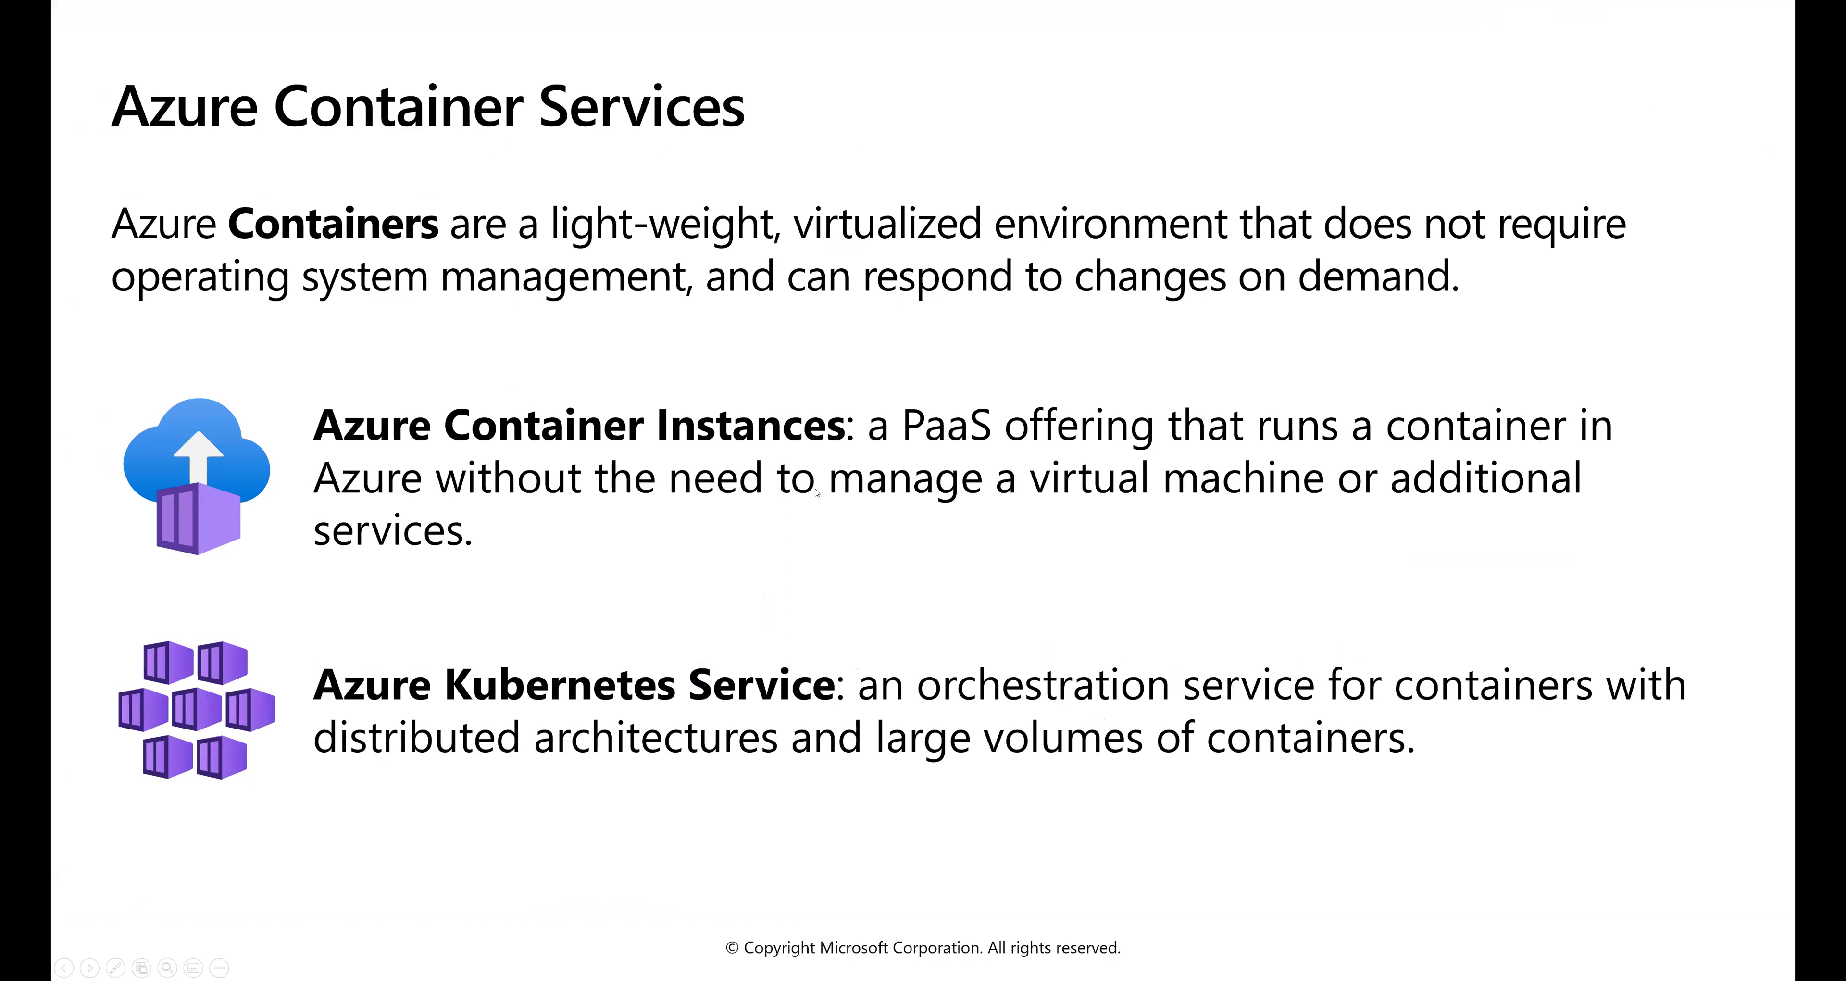
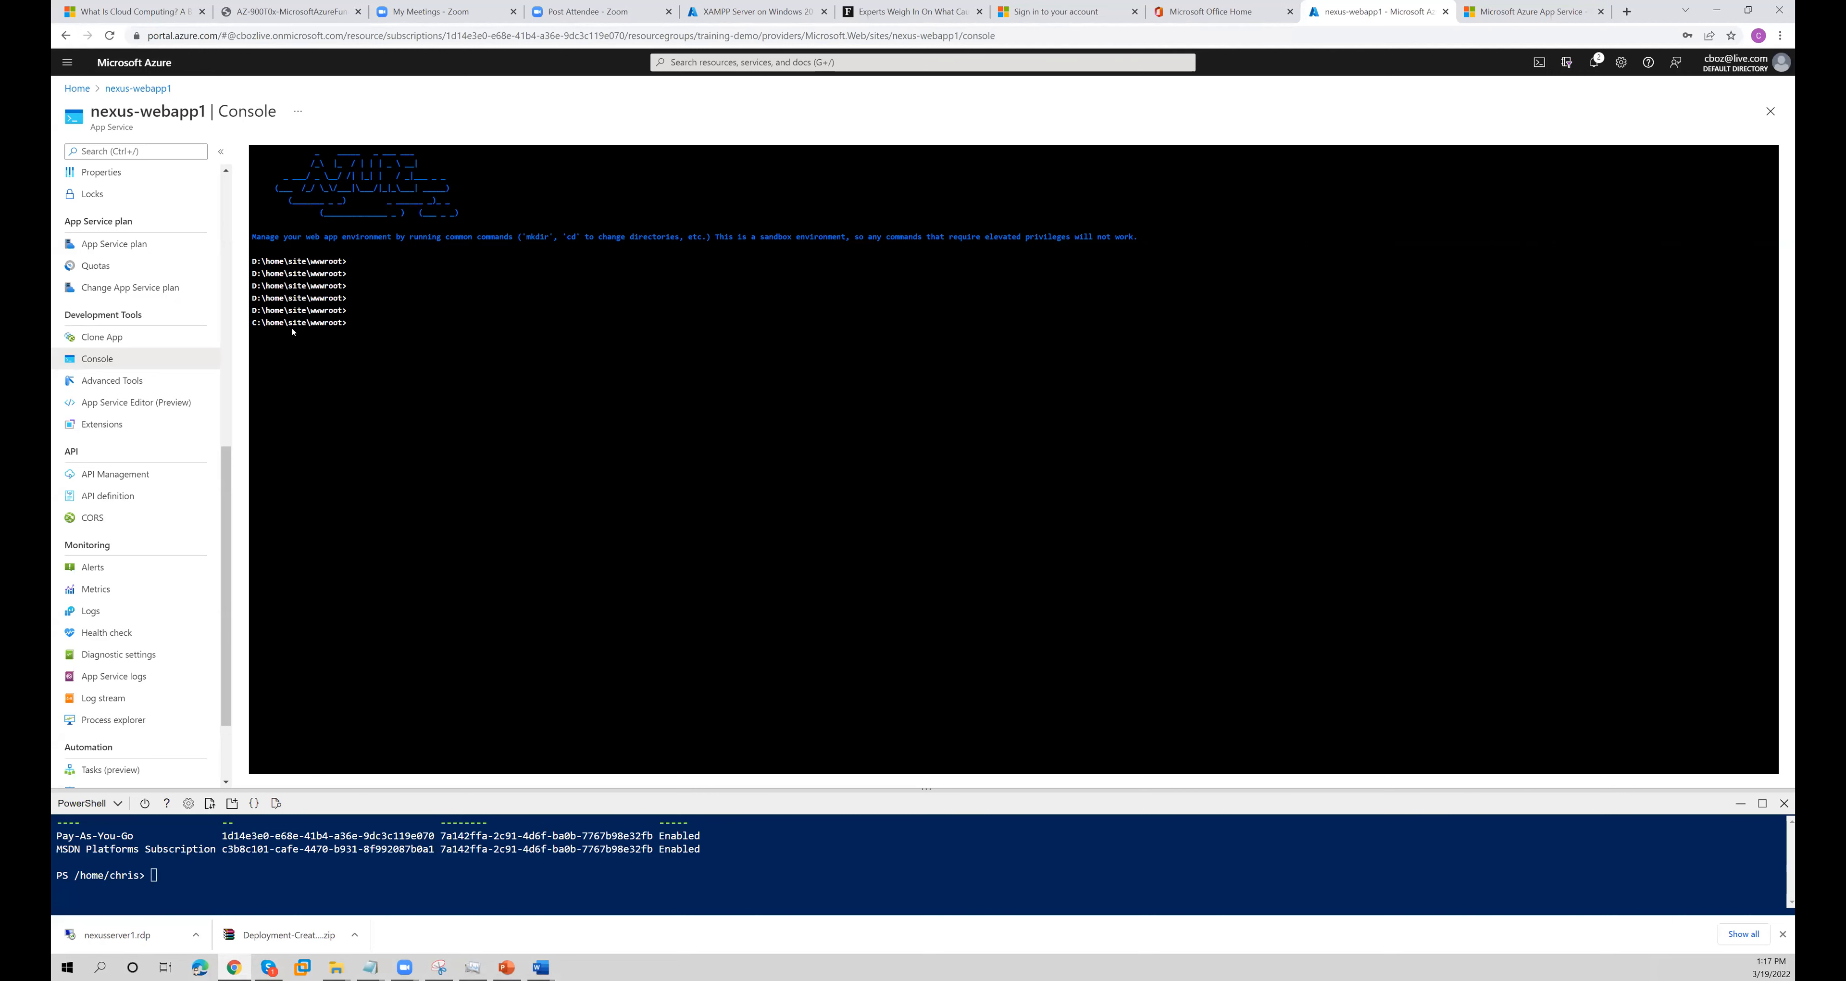
- Return to the Azure portal home page and open the list of all services
{"action": "left_click", "coordinate": [76, 88]}
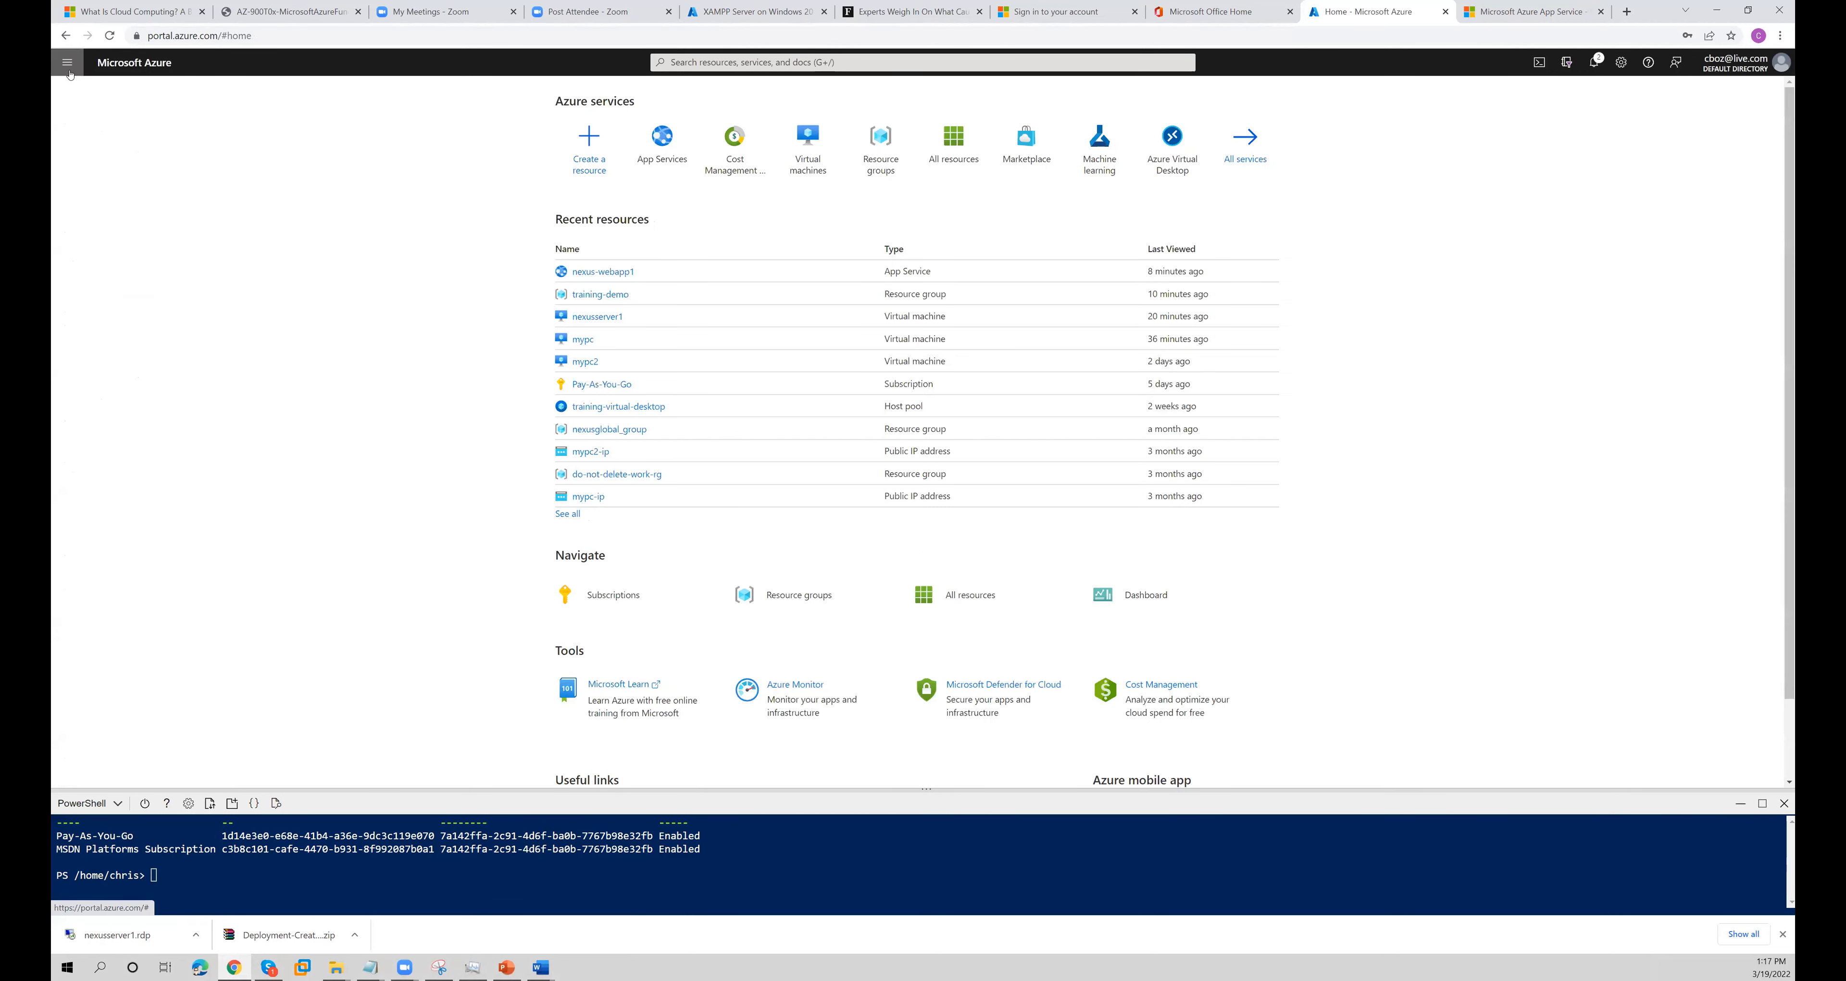
{"action": "left_click", "coordinate": [67, 63]}
{"action": "left_click", "coordinate": [94, 152]}
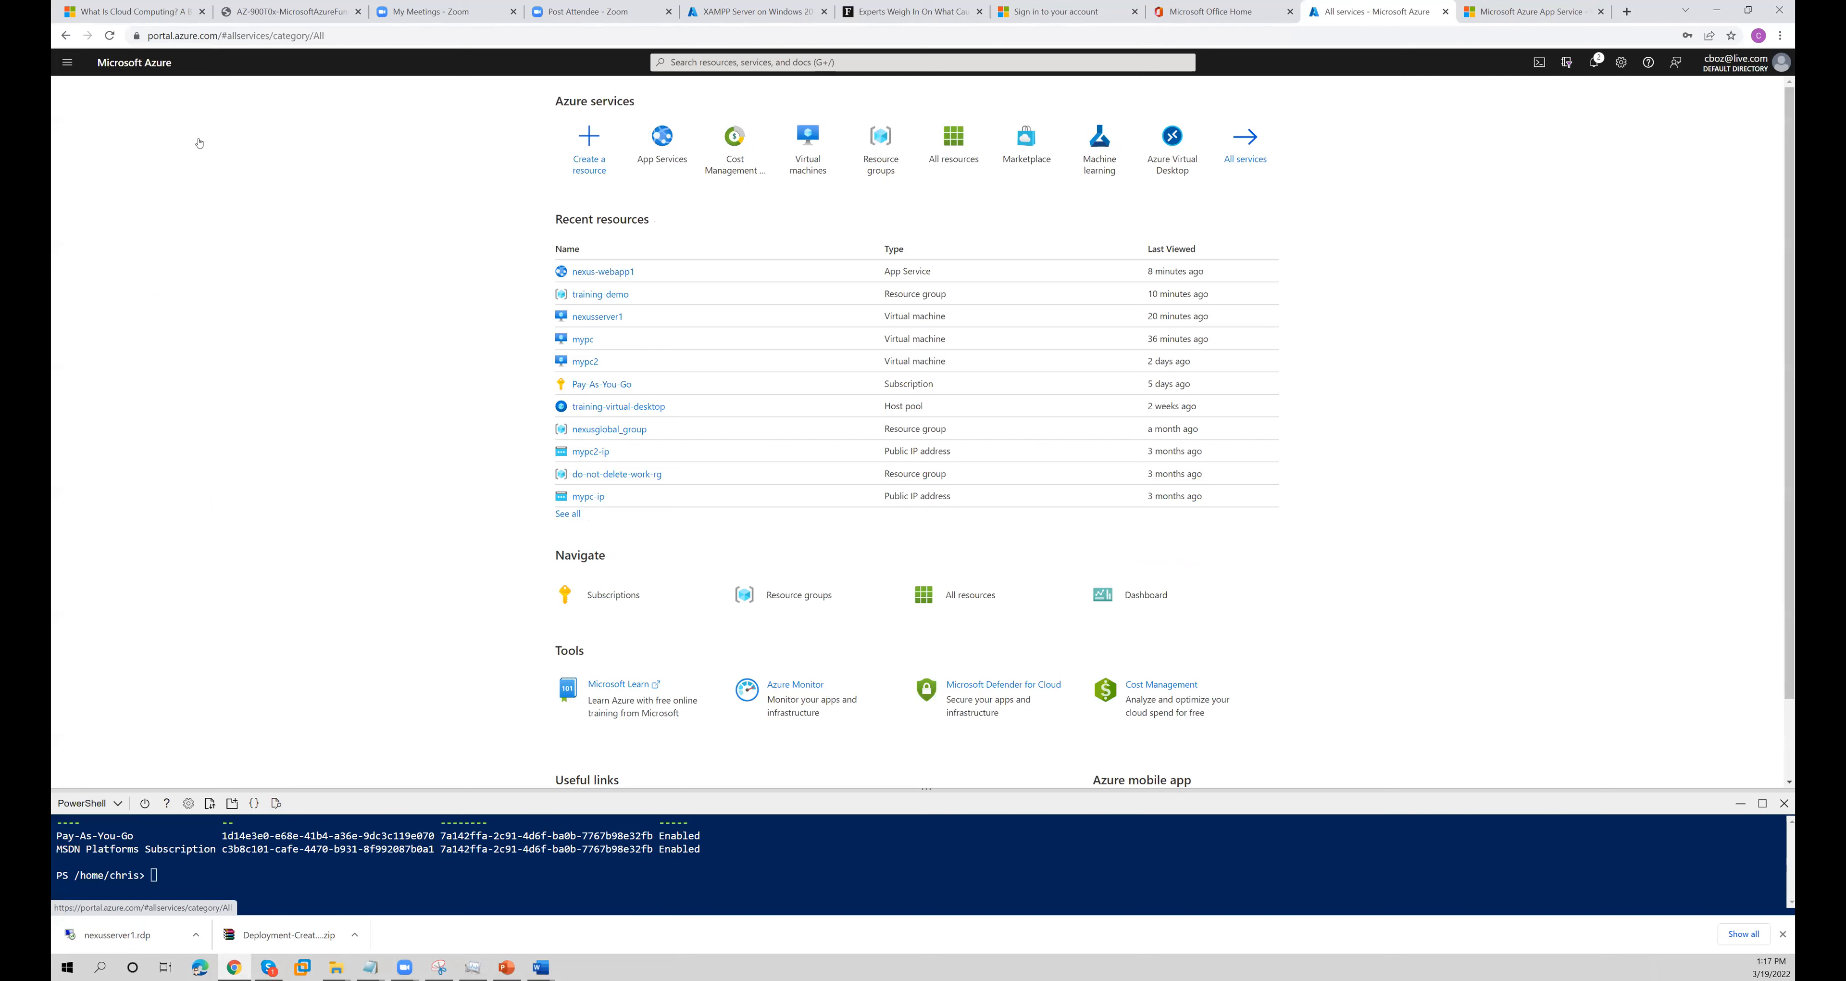
- Search the portal for "container", open Container instances, and start creating a container instance
{"action": "left_click", "coordinate": [700, 64]}
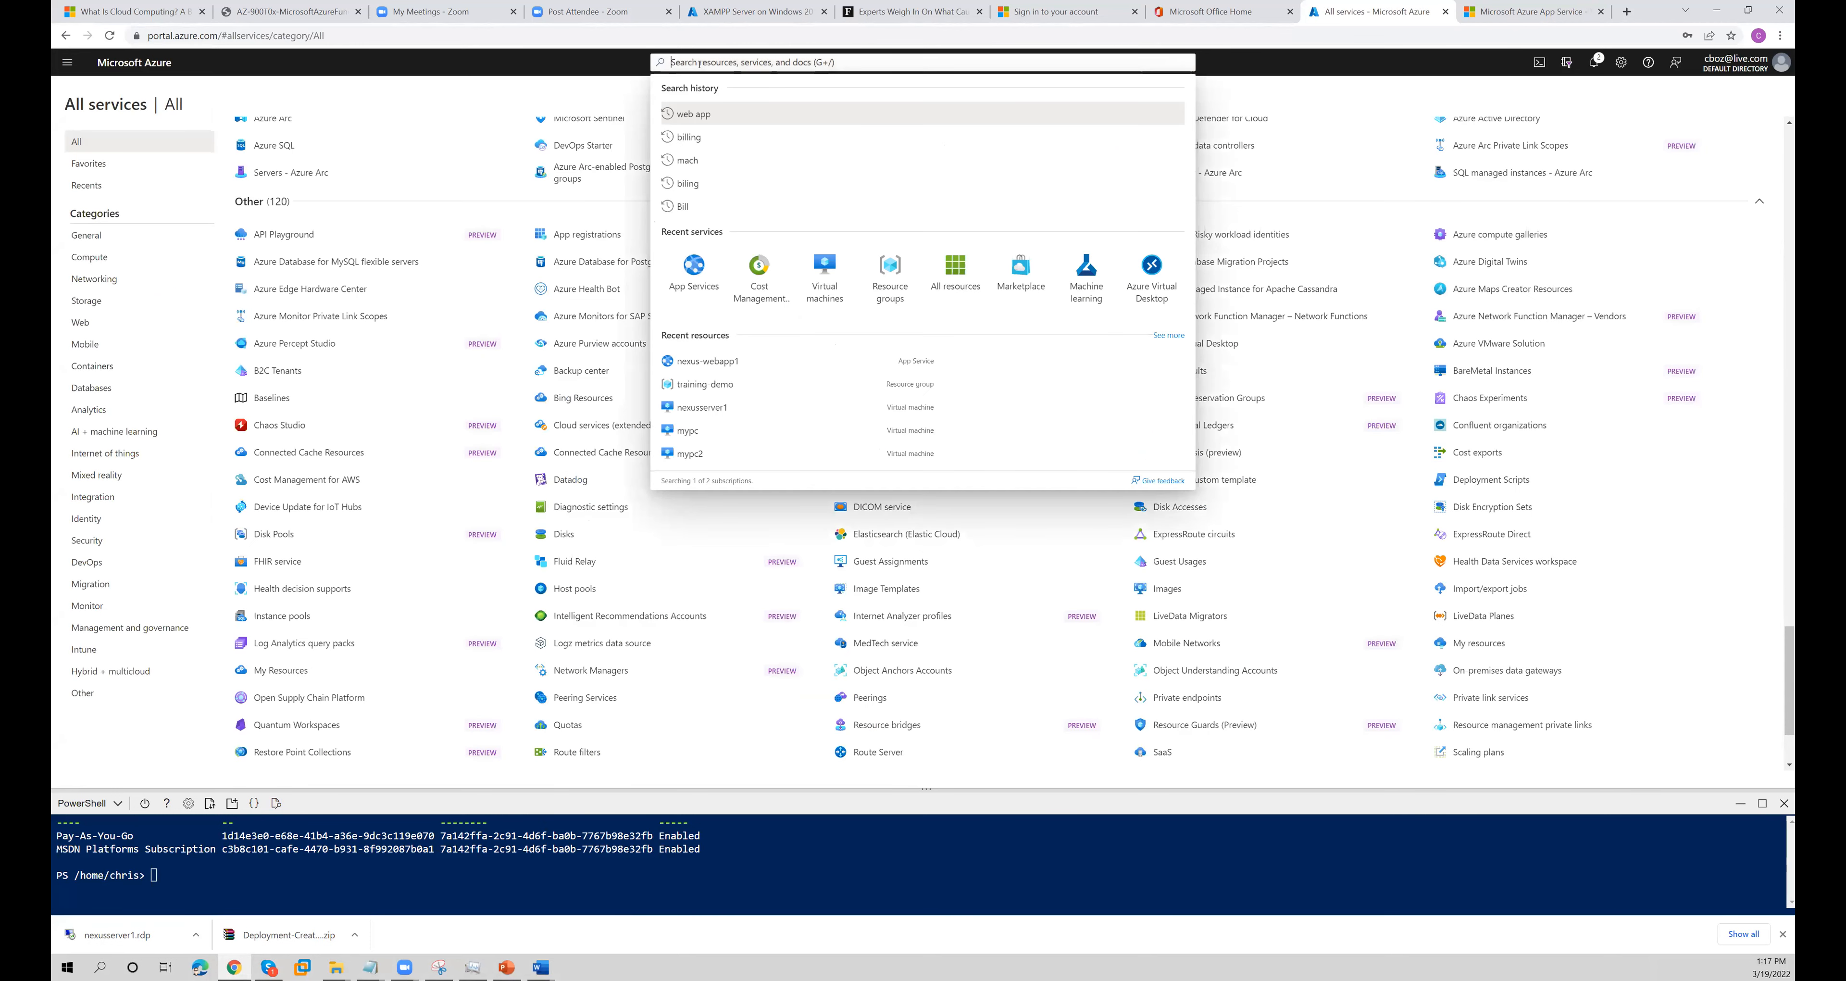
{"action": "type", "text": "con"}
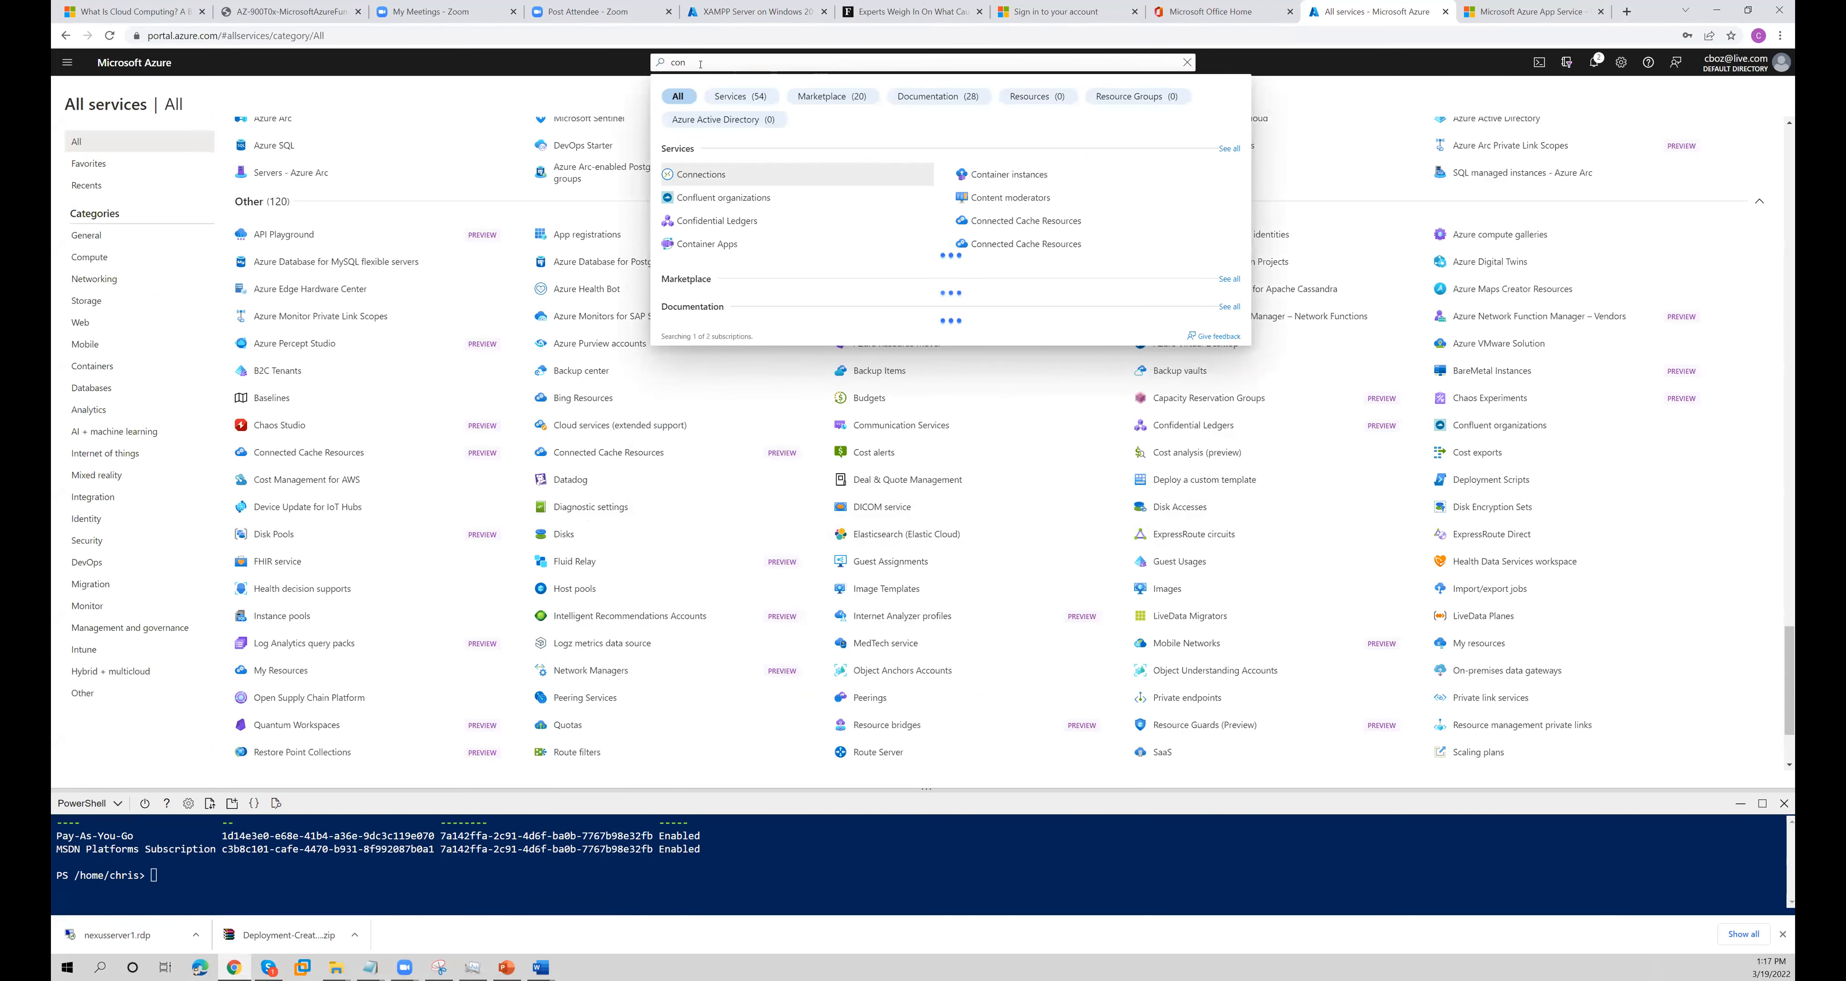
{"action": "type", "text": "tainer"}
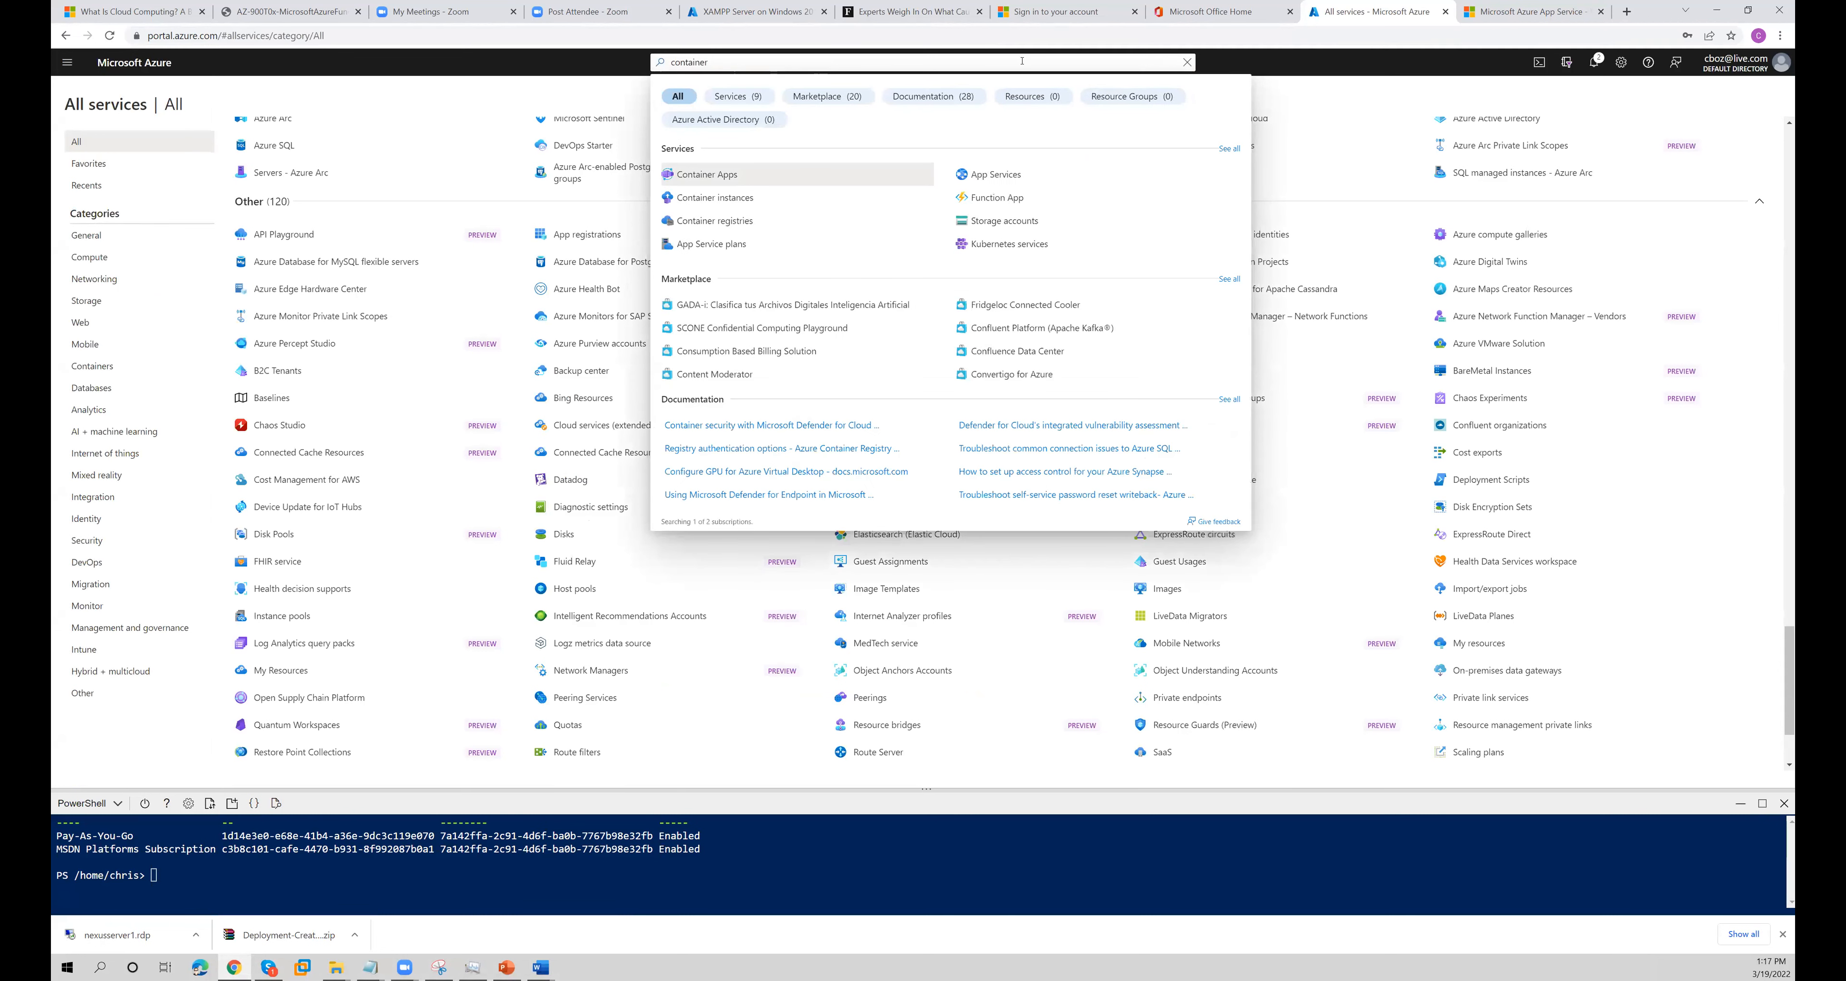
{"action": "left_click", "coordinate": [748, 200]}
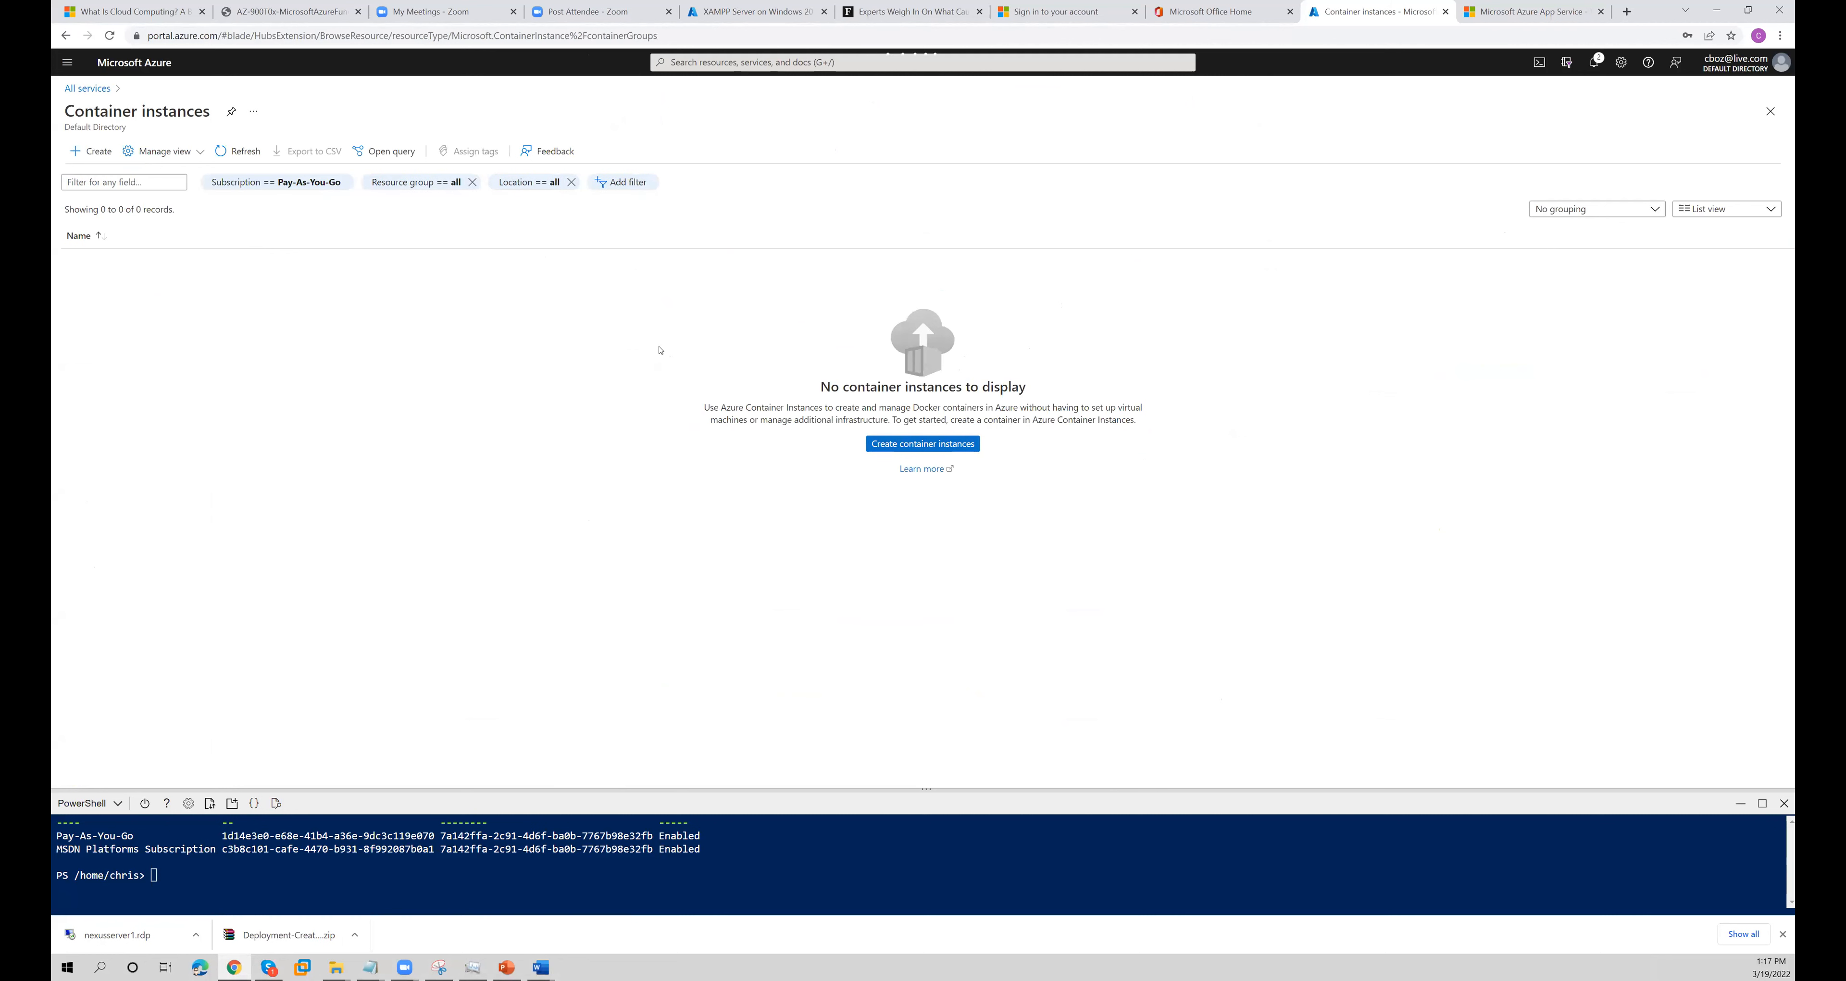
{"action": "left_click", "coordinate": [922, 443]}
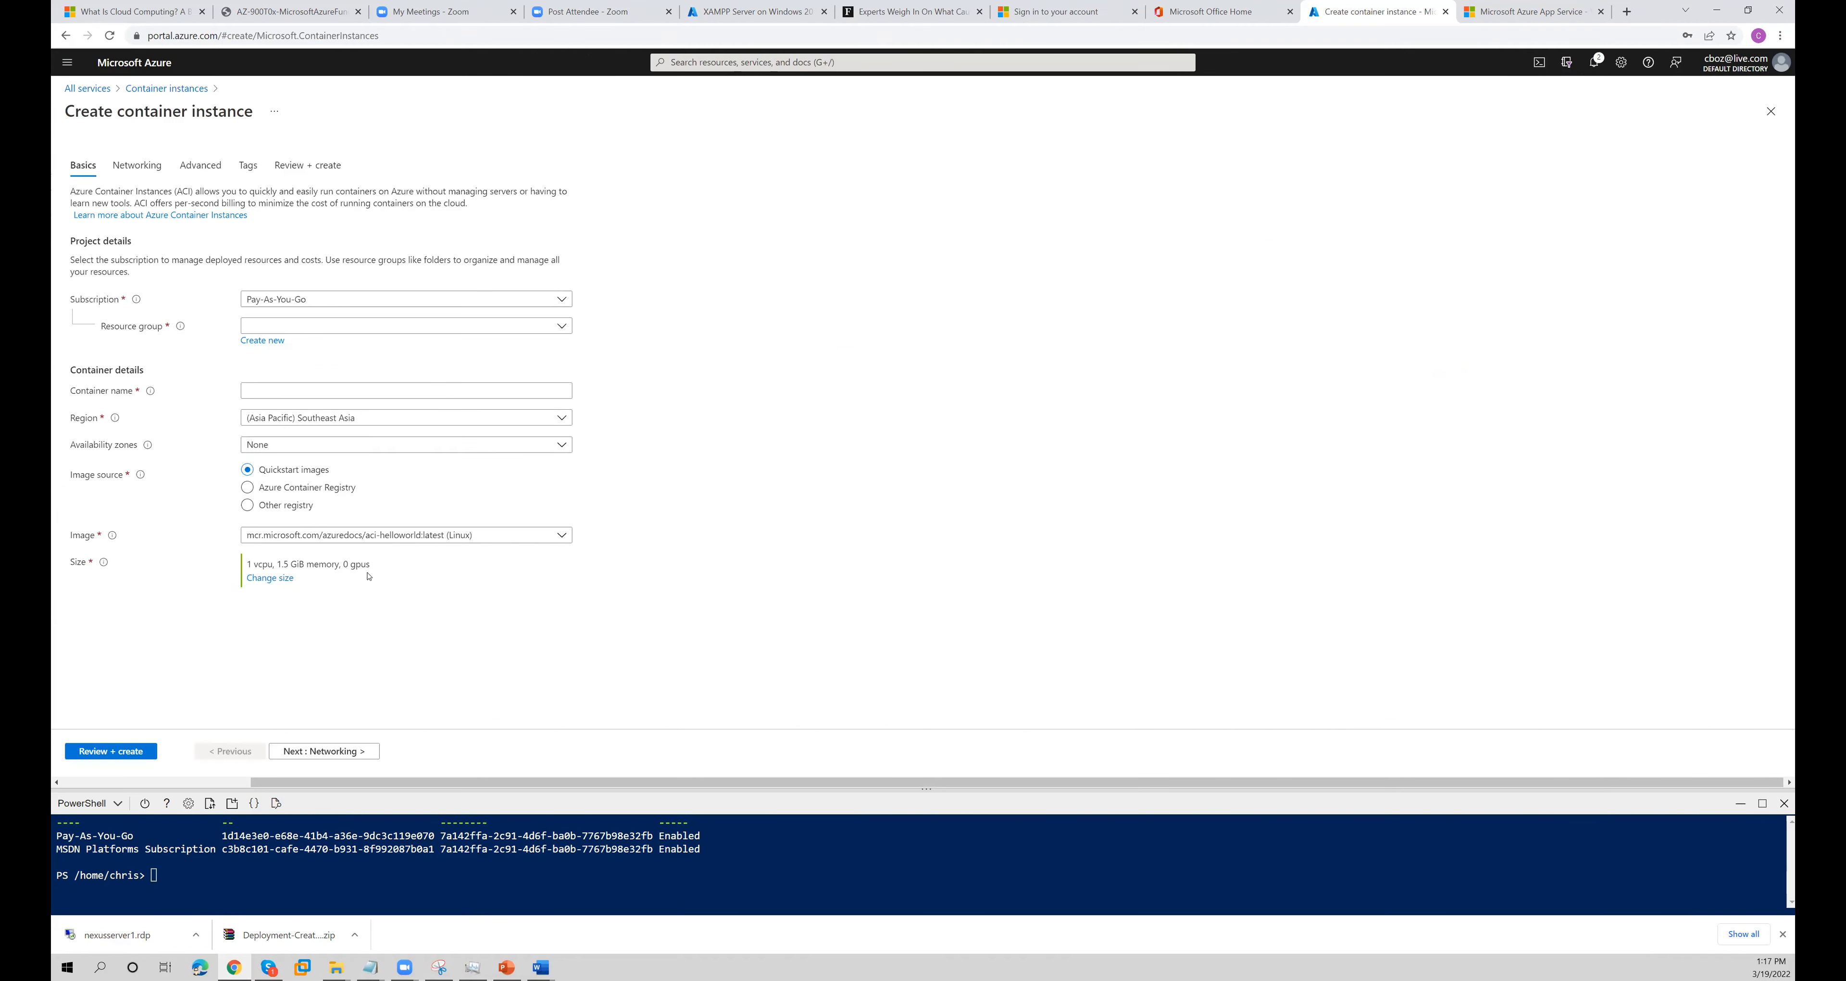
- Assign the container instance to the training-demo resource group and name the container aci2
{"action": "left_click", "coordinate": [373, 327]}
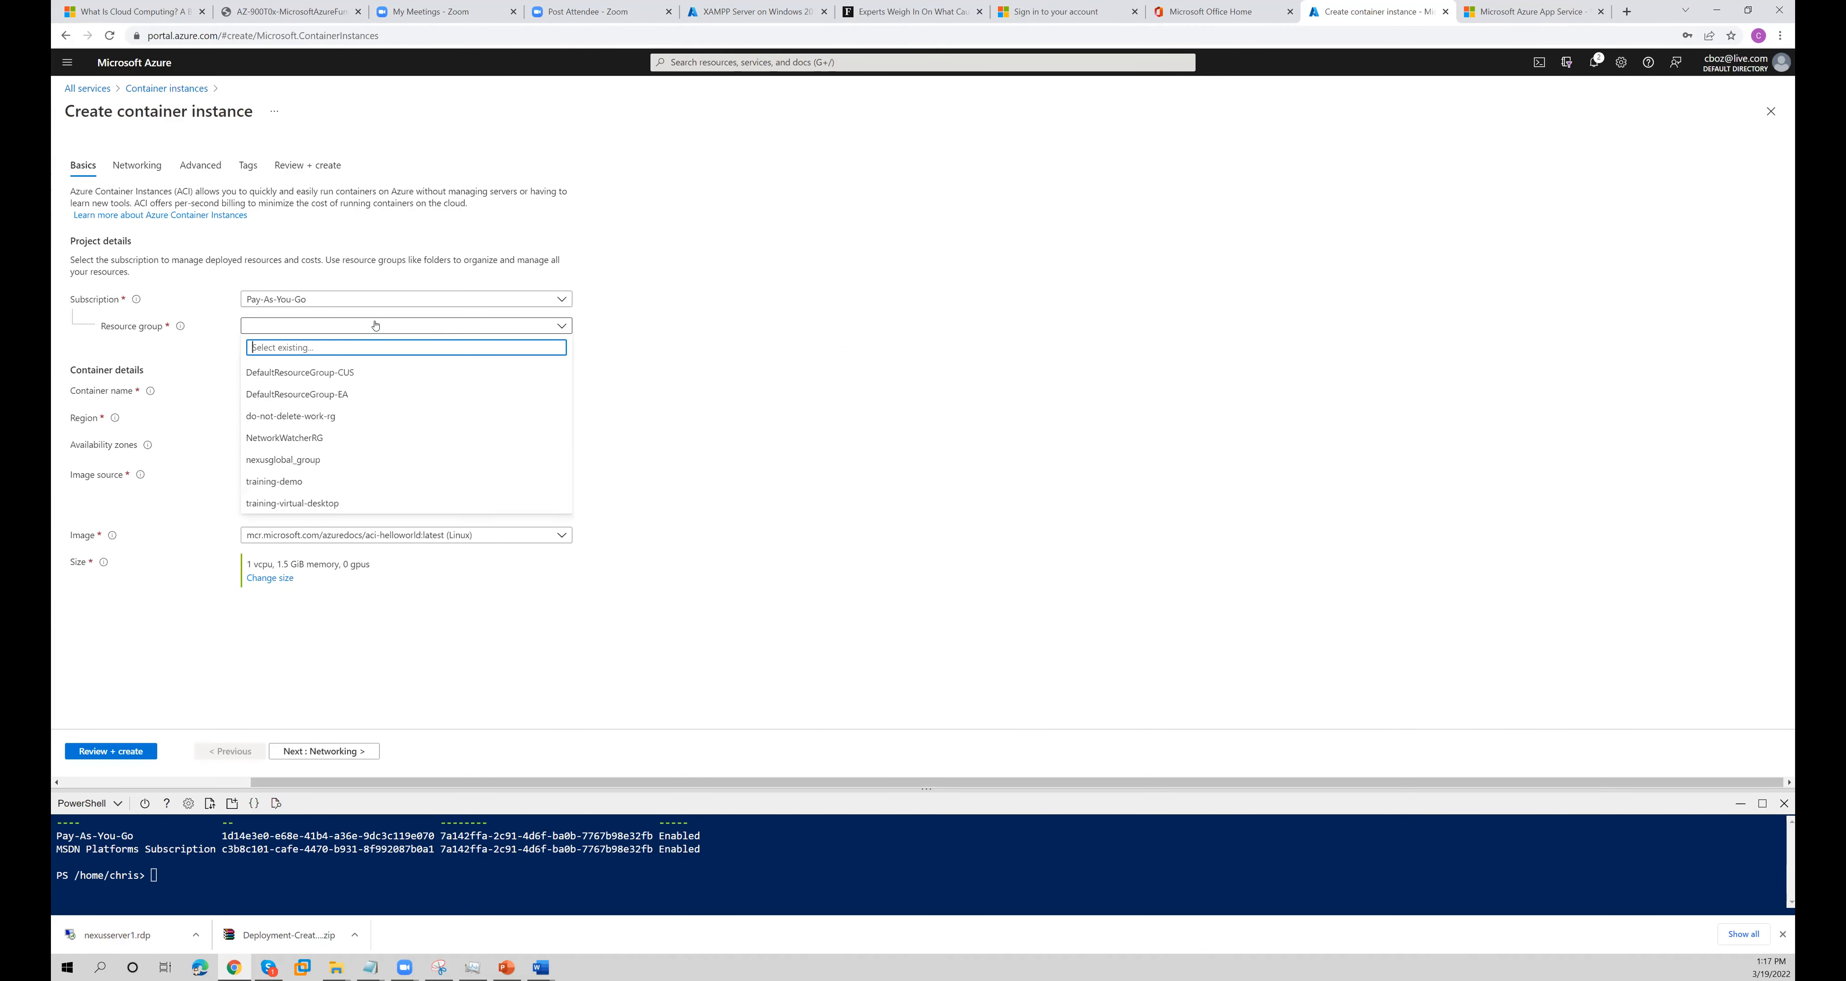
{"action": "left_click", "coordinate": [299, 481]}
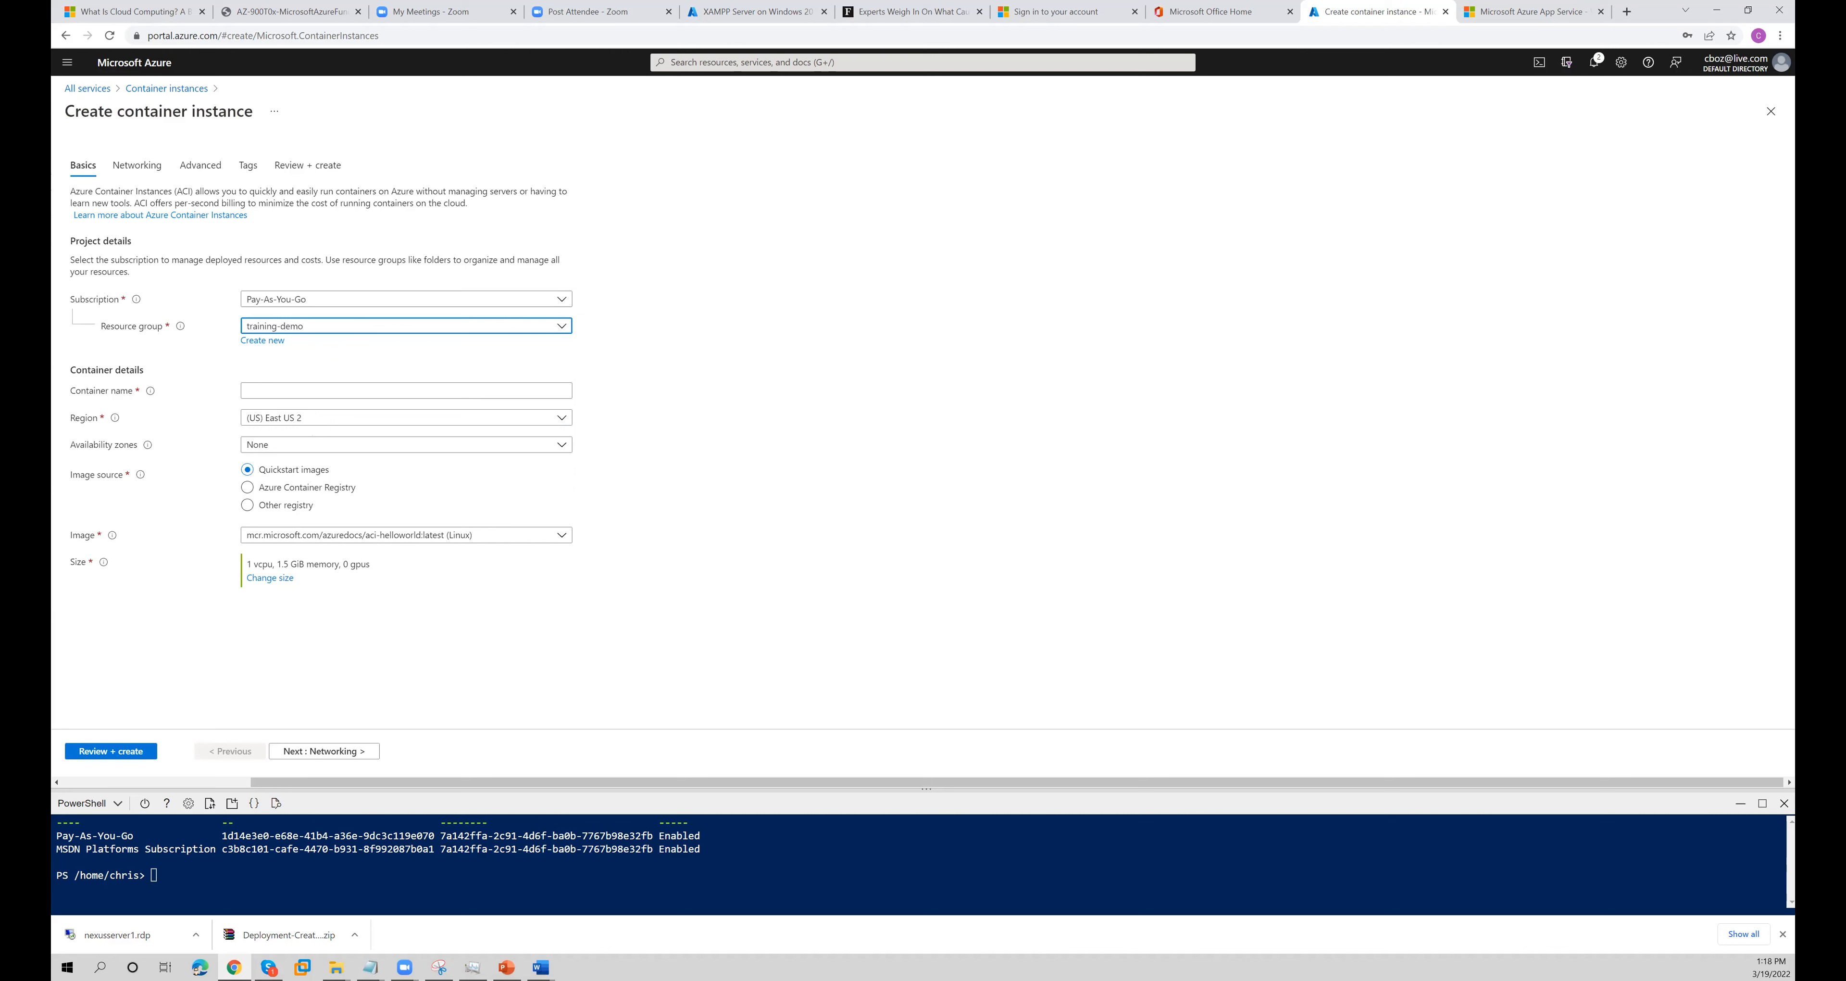
{"action": "left_click", "coordinate": [300, 392]}
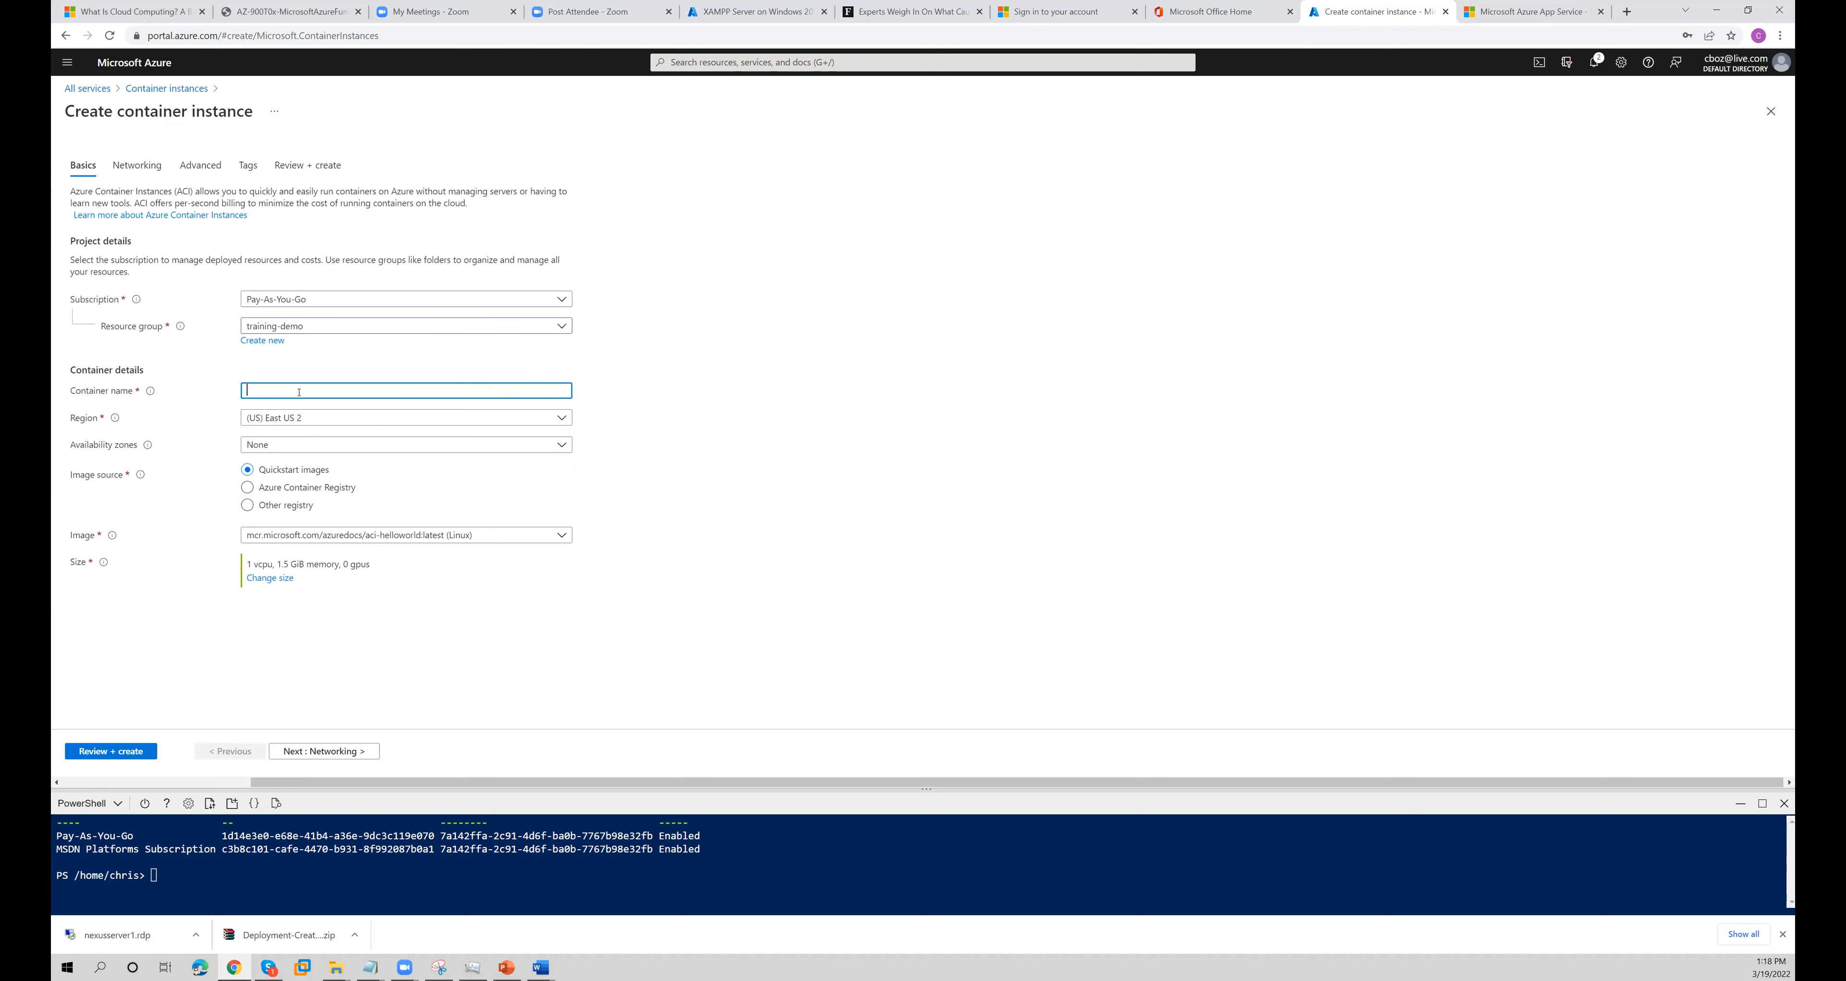
{"action": "type", "text": "aci2"}
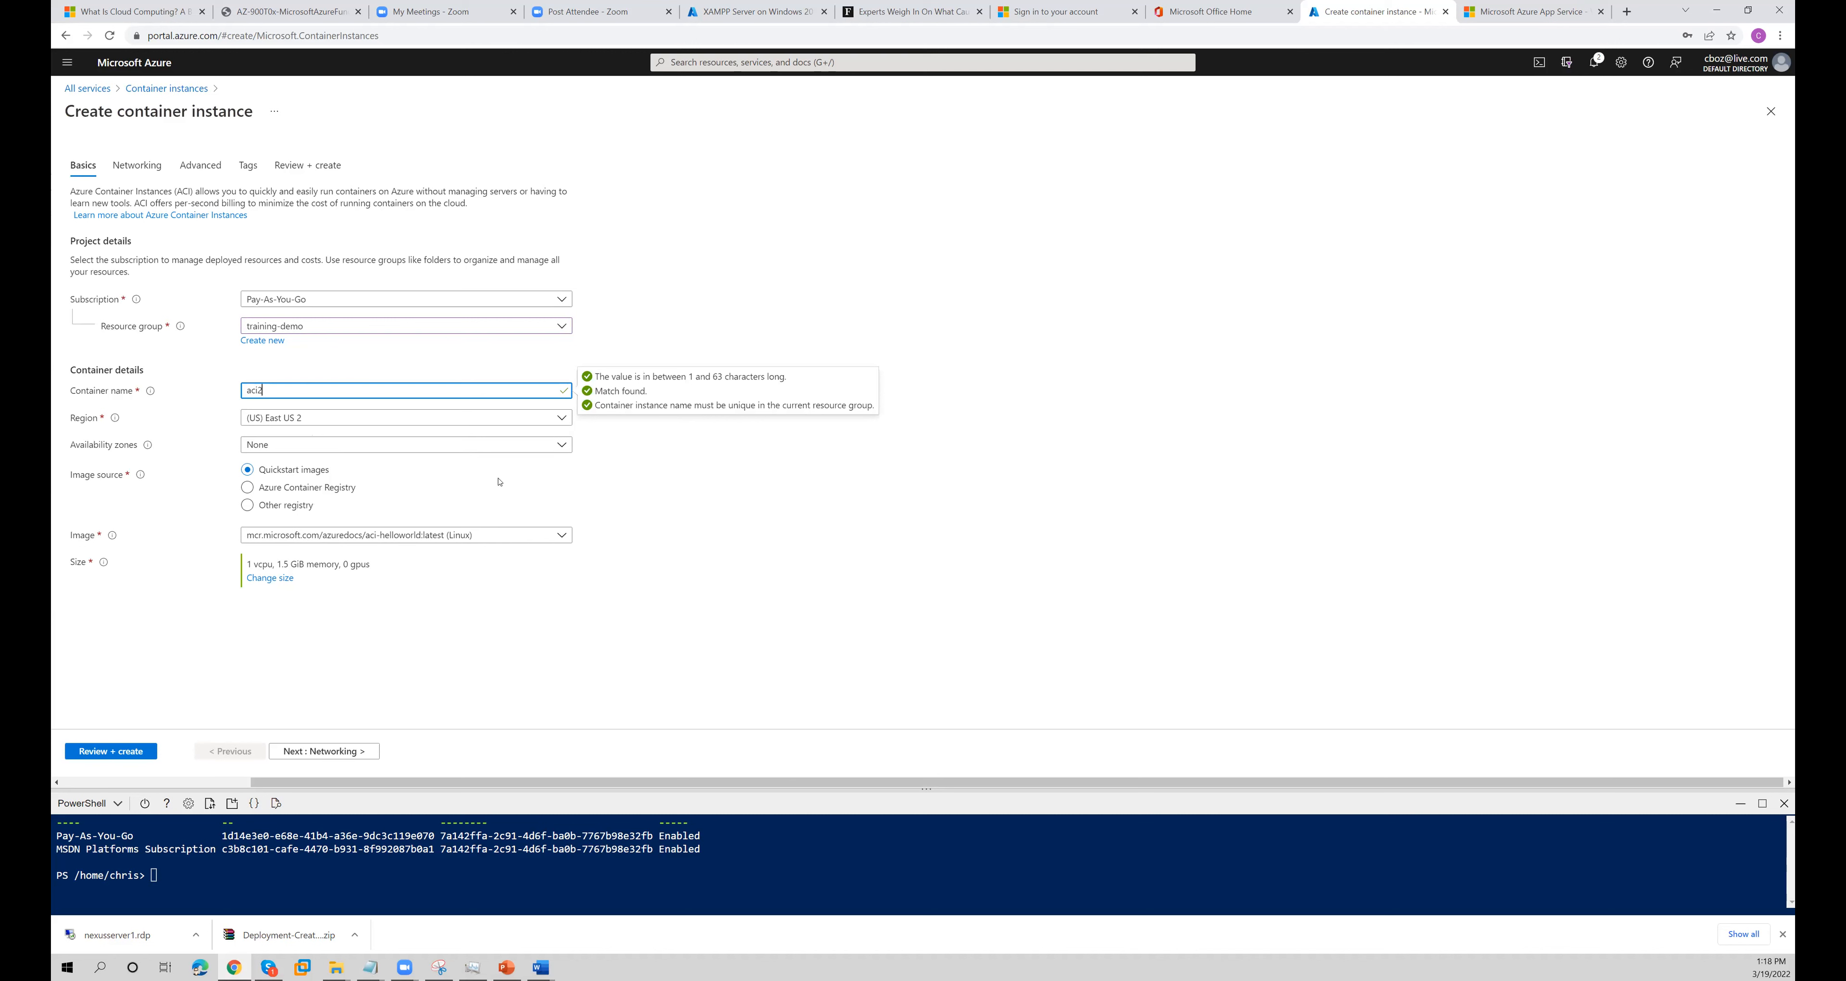
{"action": "left_click", "coordinate": [719, 603]}
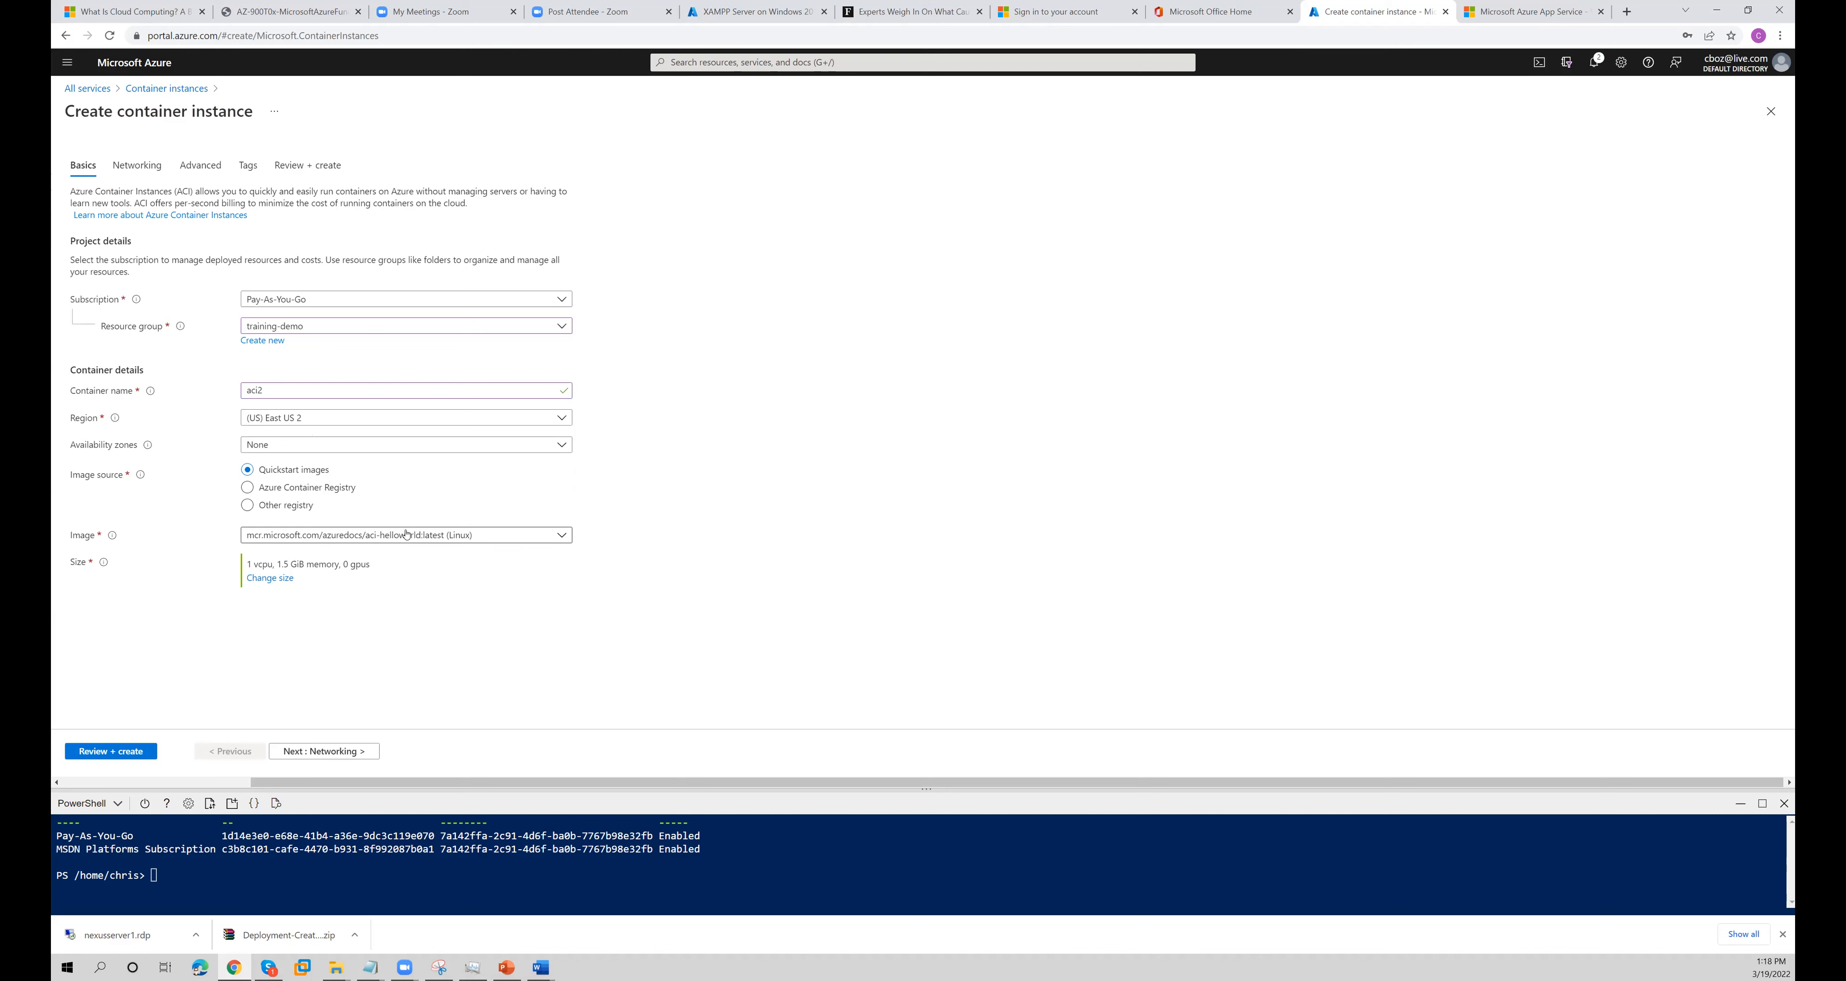
- Review the quickstart images, try the Windows servercore image, and reselect aci-helloworld:latest (Linux)
{"action": "left_click", "coordinate": [312, 487]}
{"action": "left_click", "coordinate": [344, 540]}
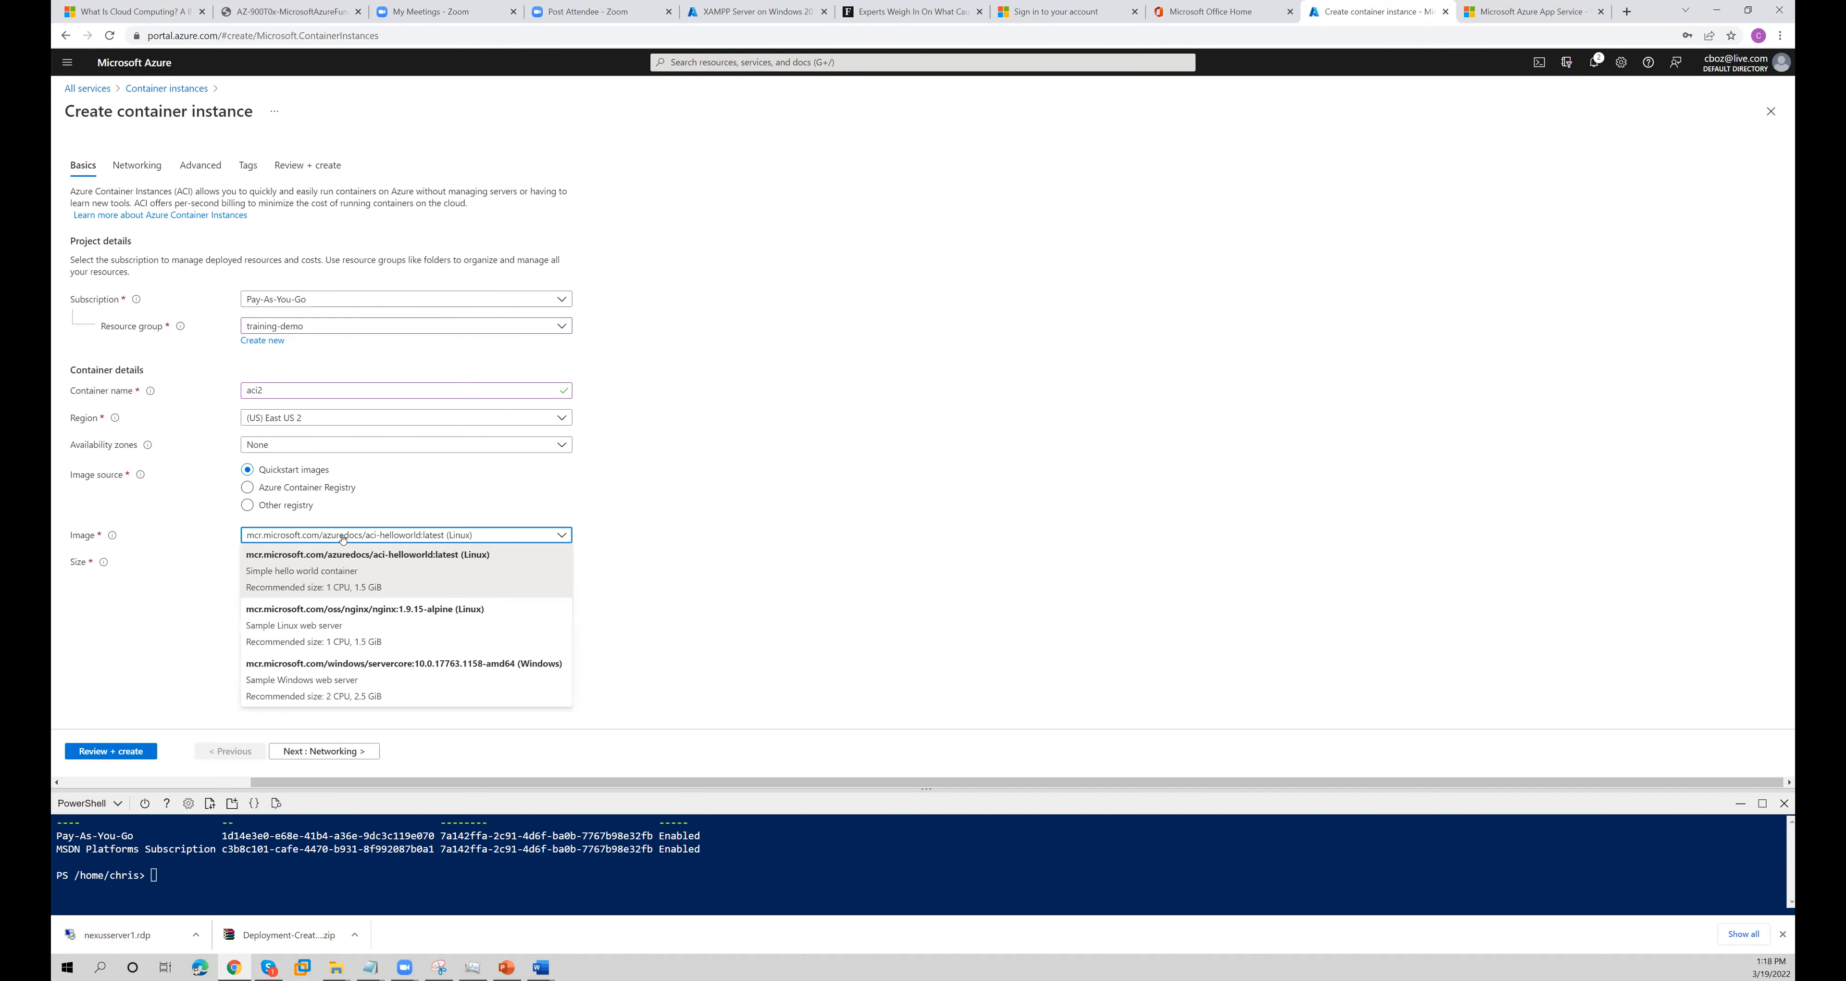
{"action": "left_click", "coordinate": [337, 569]}
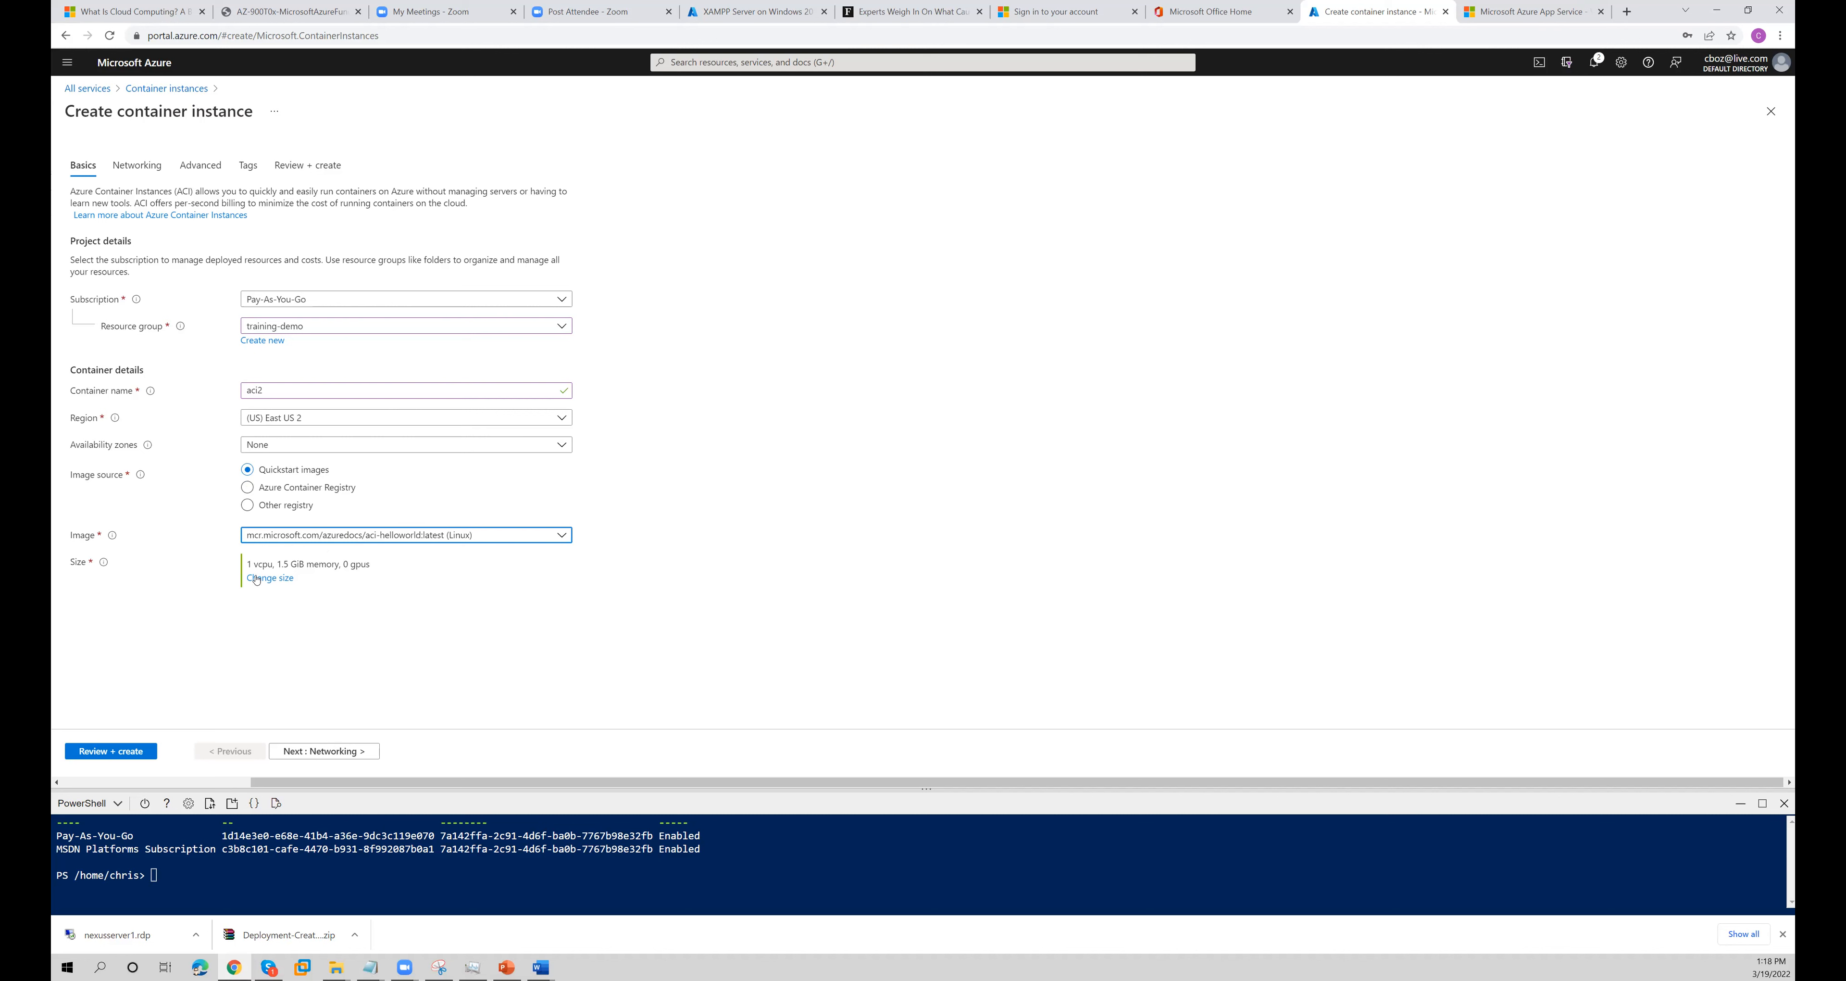
{"action": "left_click", "coordinate": [343, 536]}
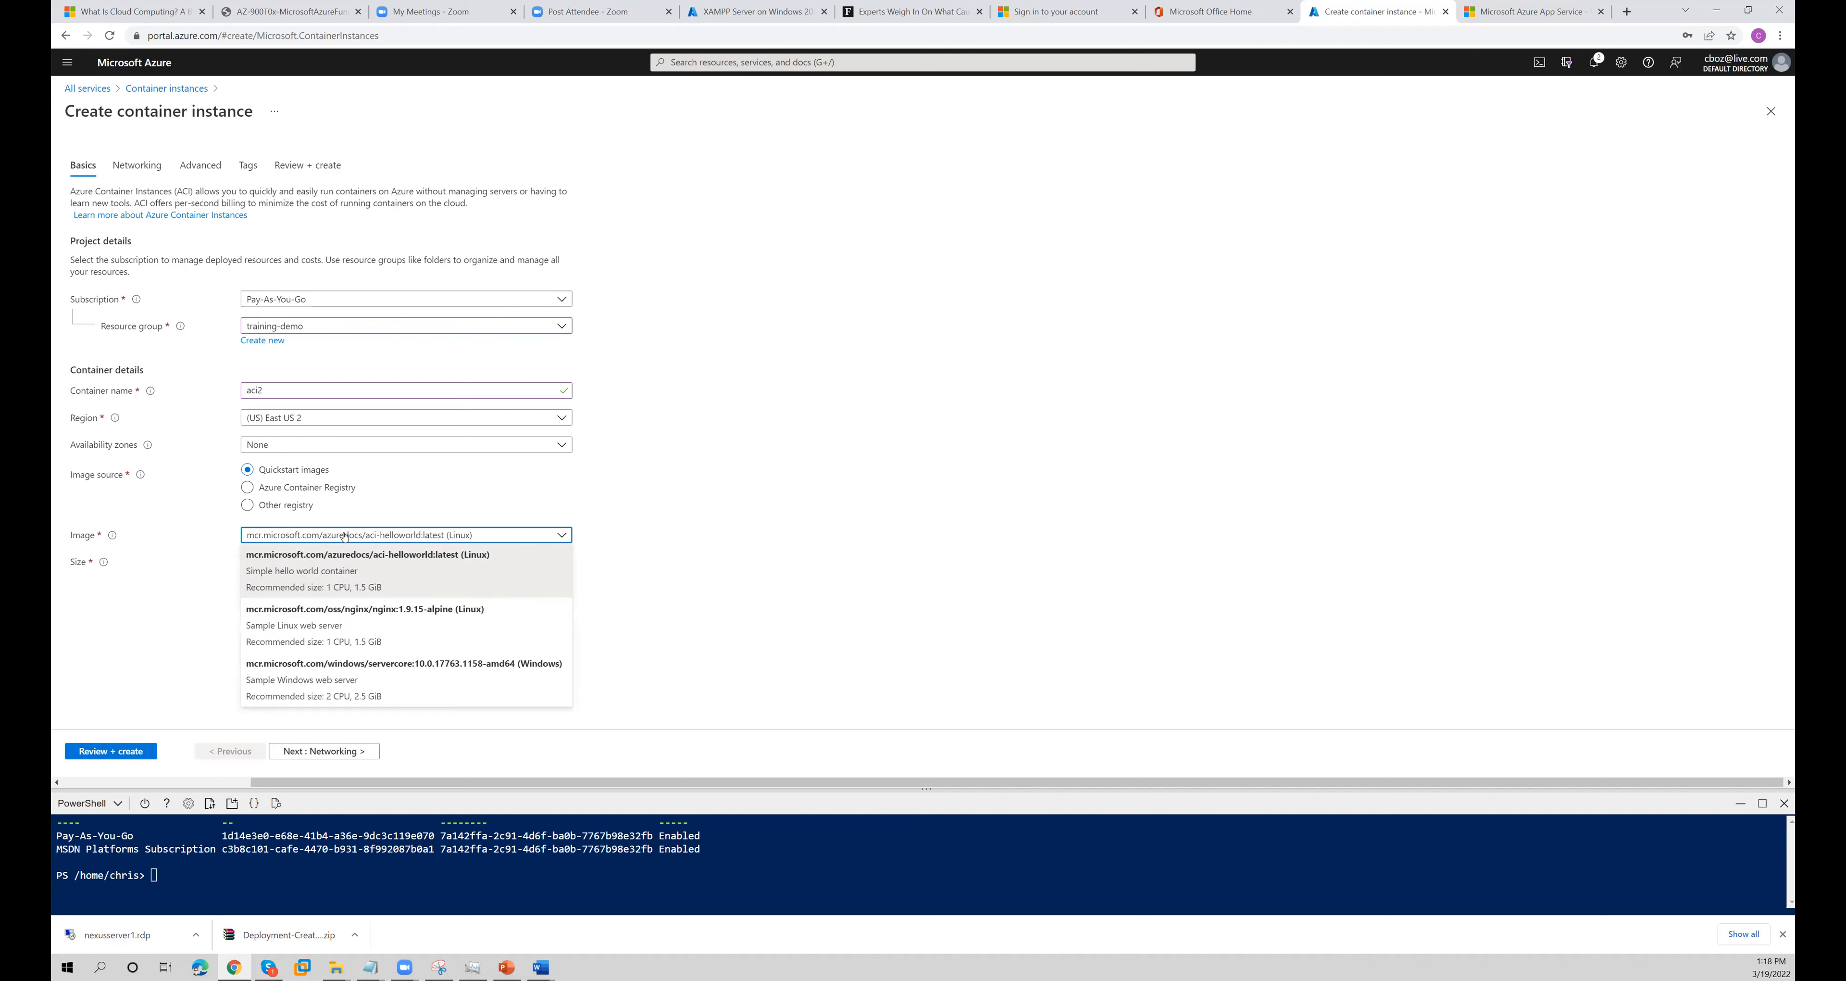
{"action": "left_click", "coordinate": [334, 666]}
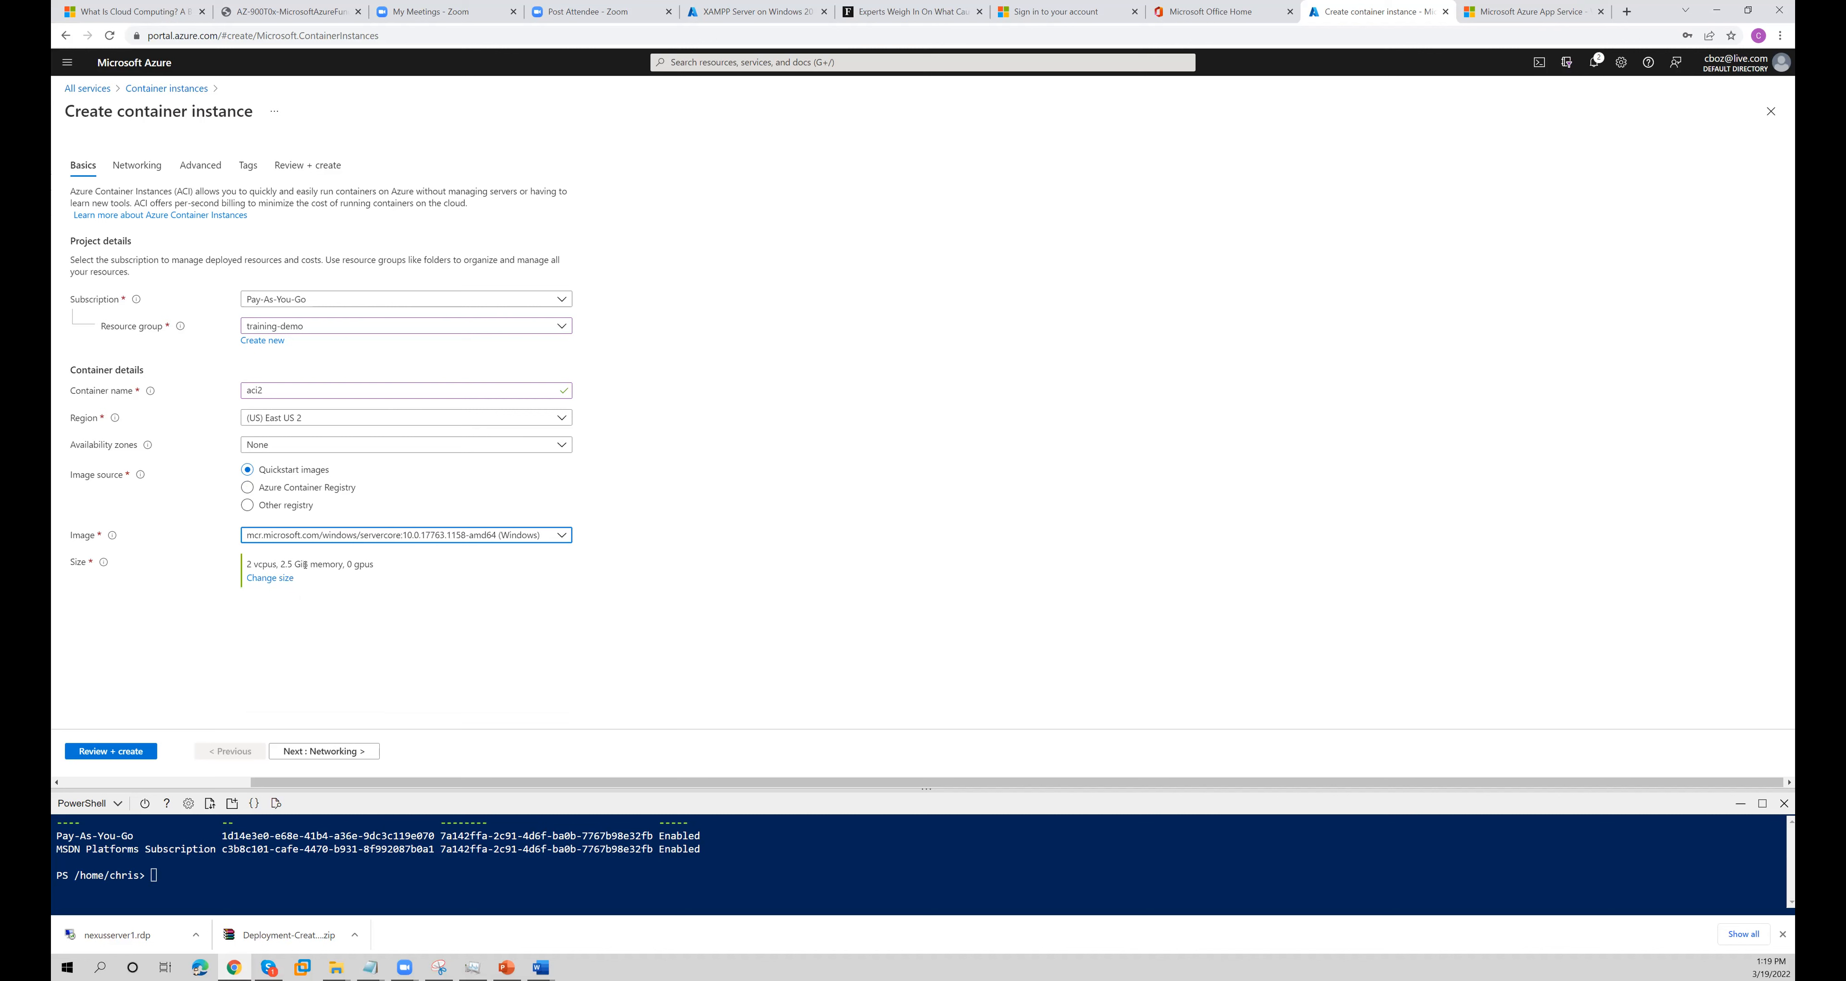
{"action": "left_click", "coordinate": [320, 539]}
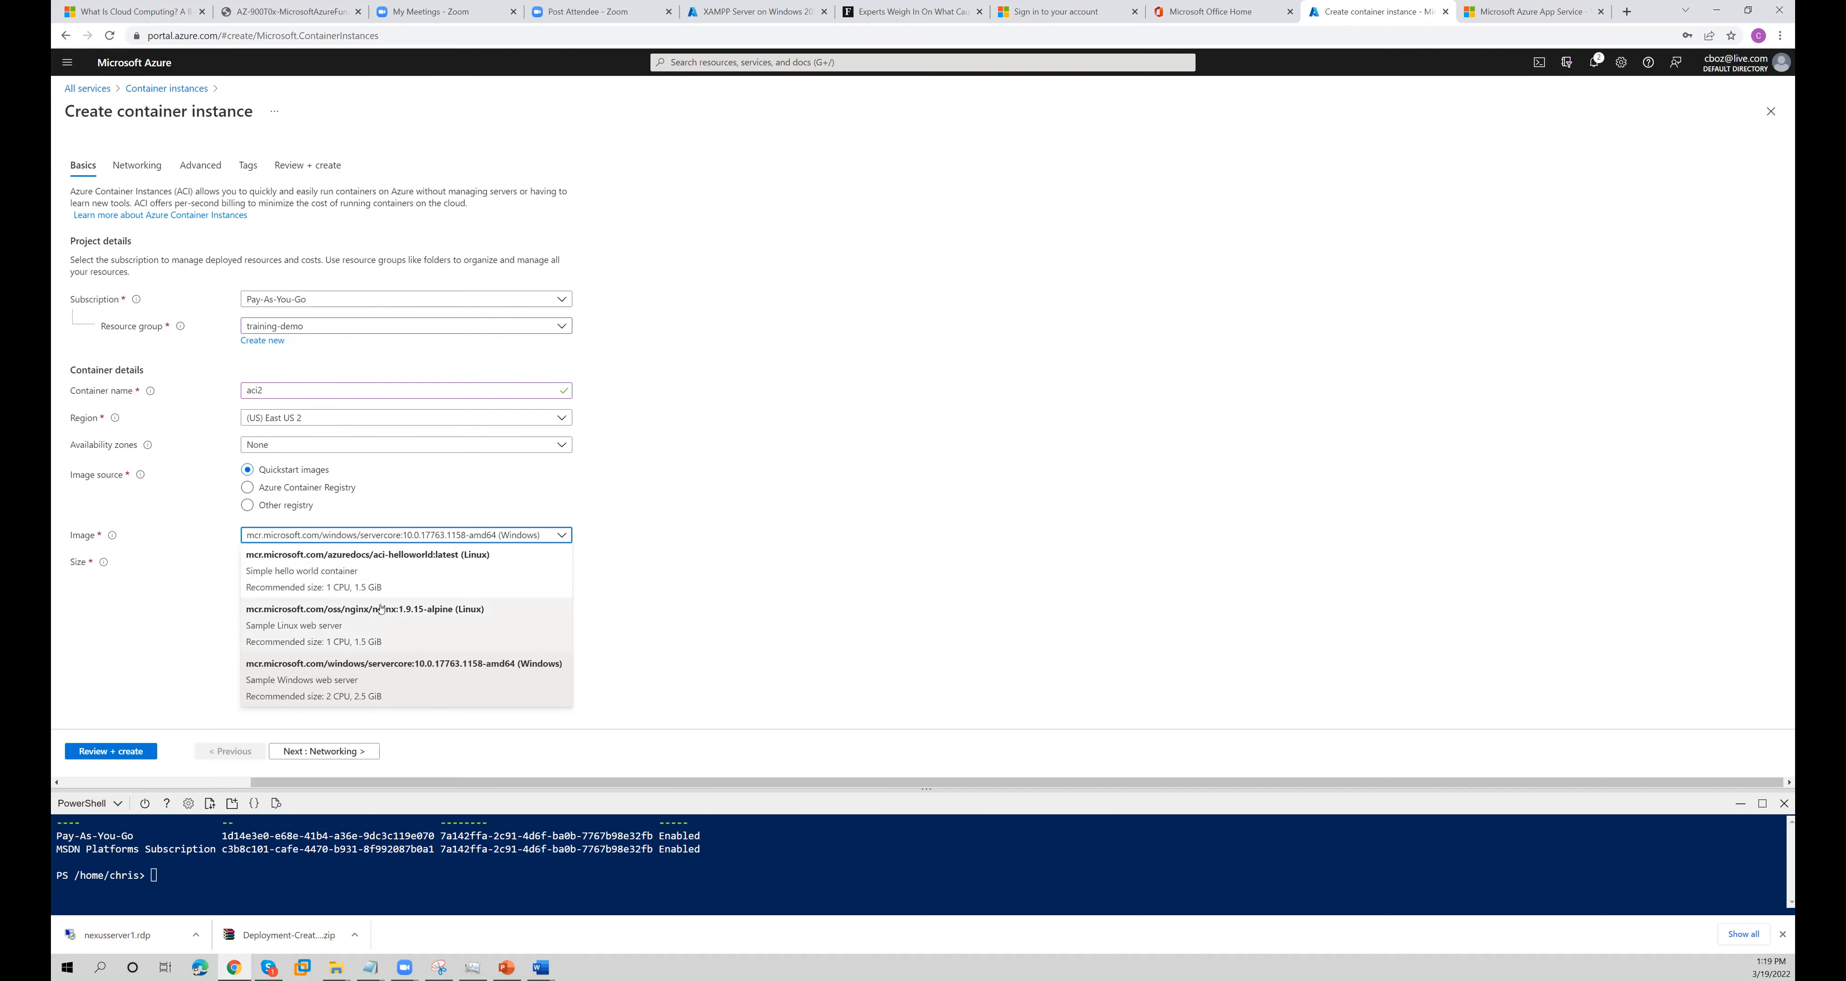
{"action": "left_click", "coordinate": [388, 587]}
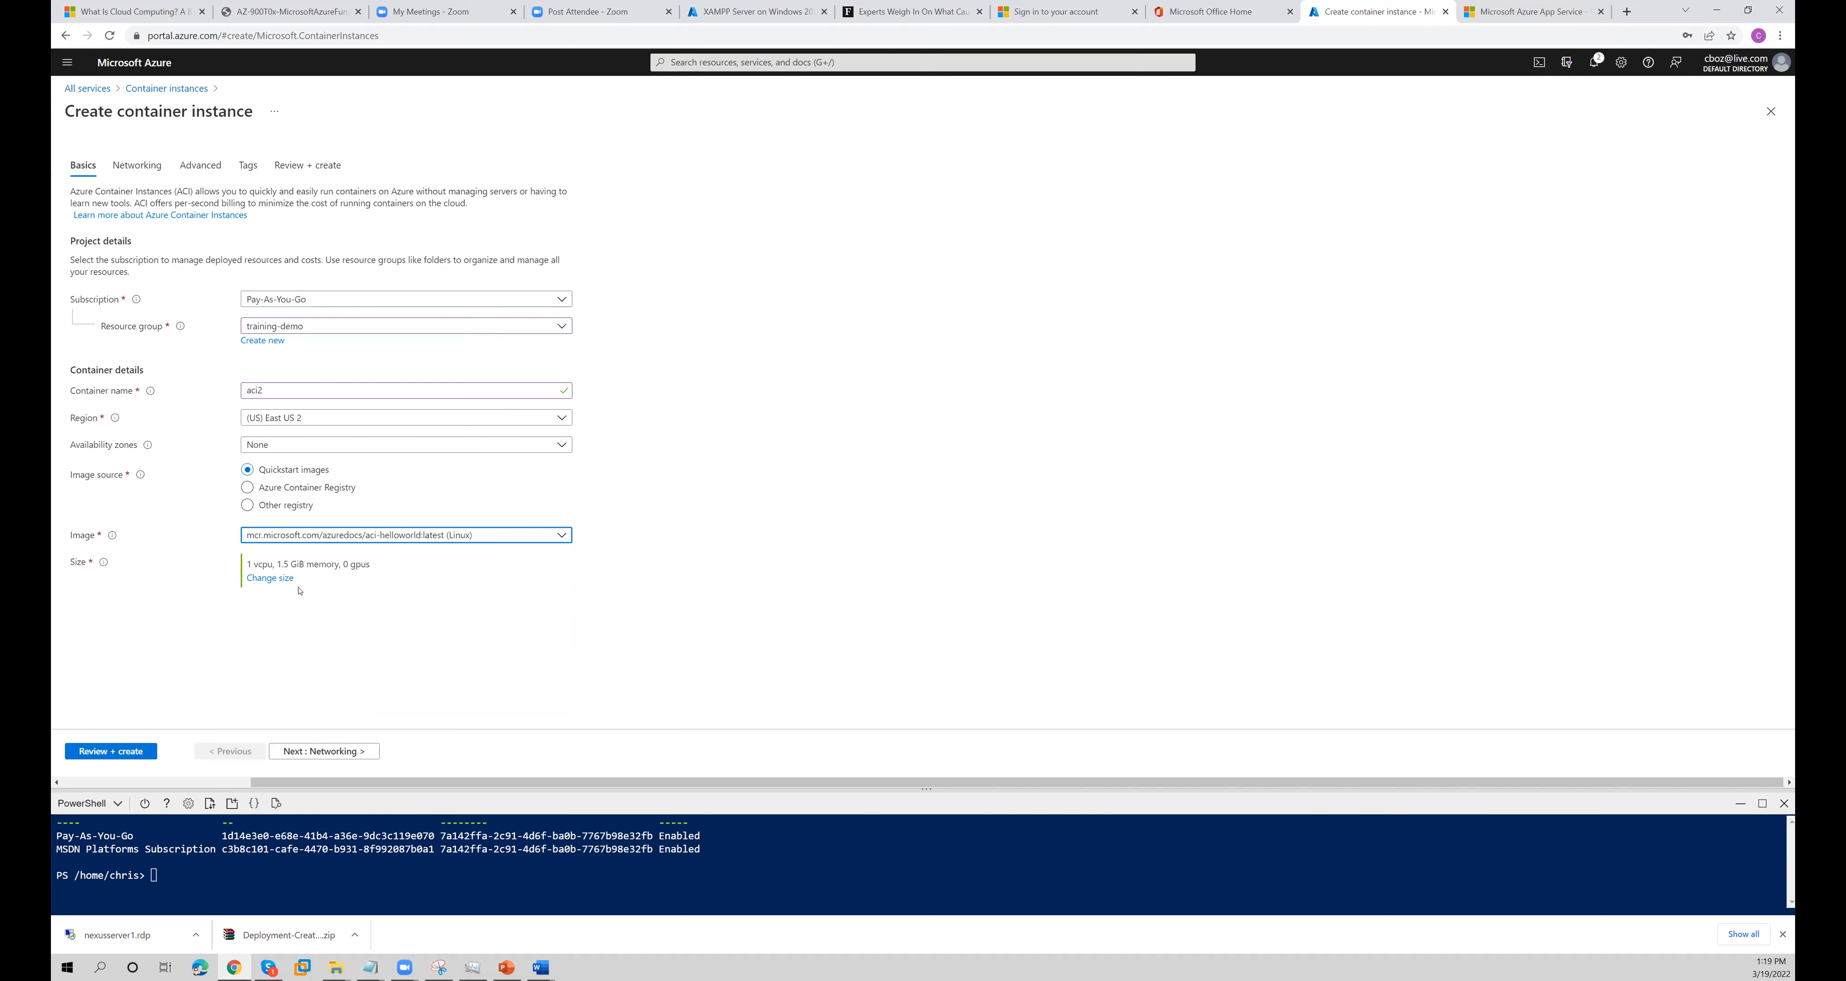
- Continue to the container's networking settings and set the DNS name label to nexusdemoaci
{"action": "left_click", "coordinate": [346, 752]}
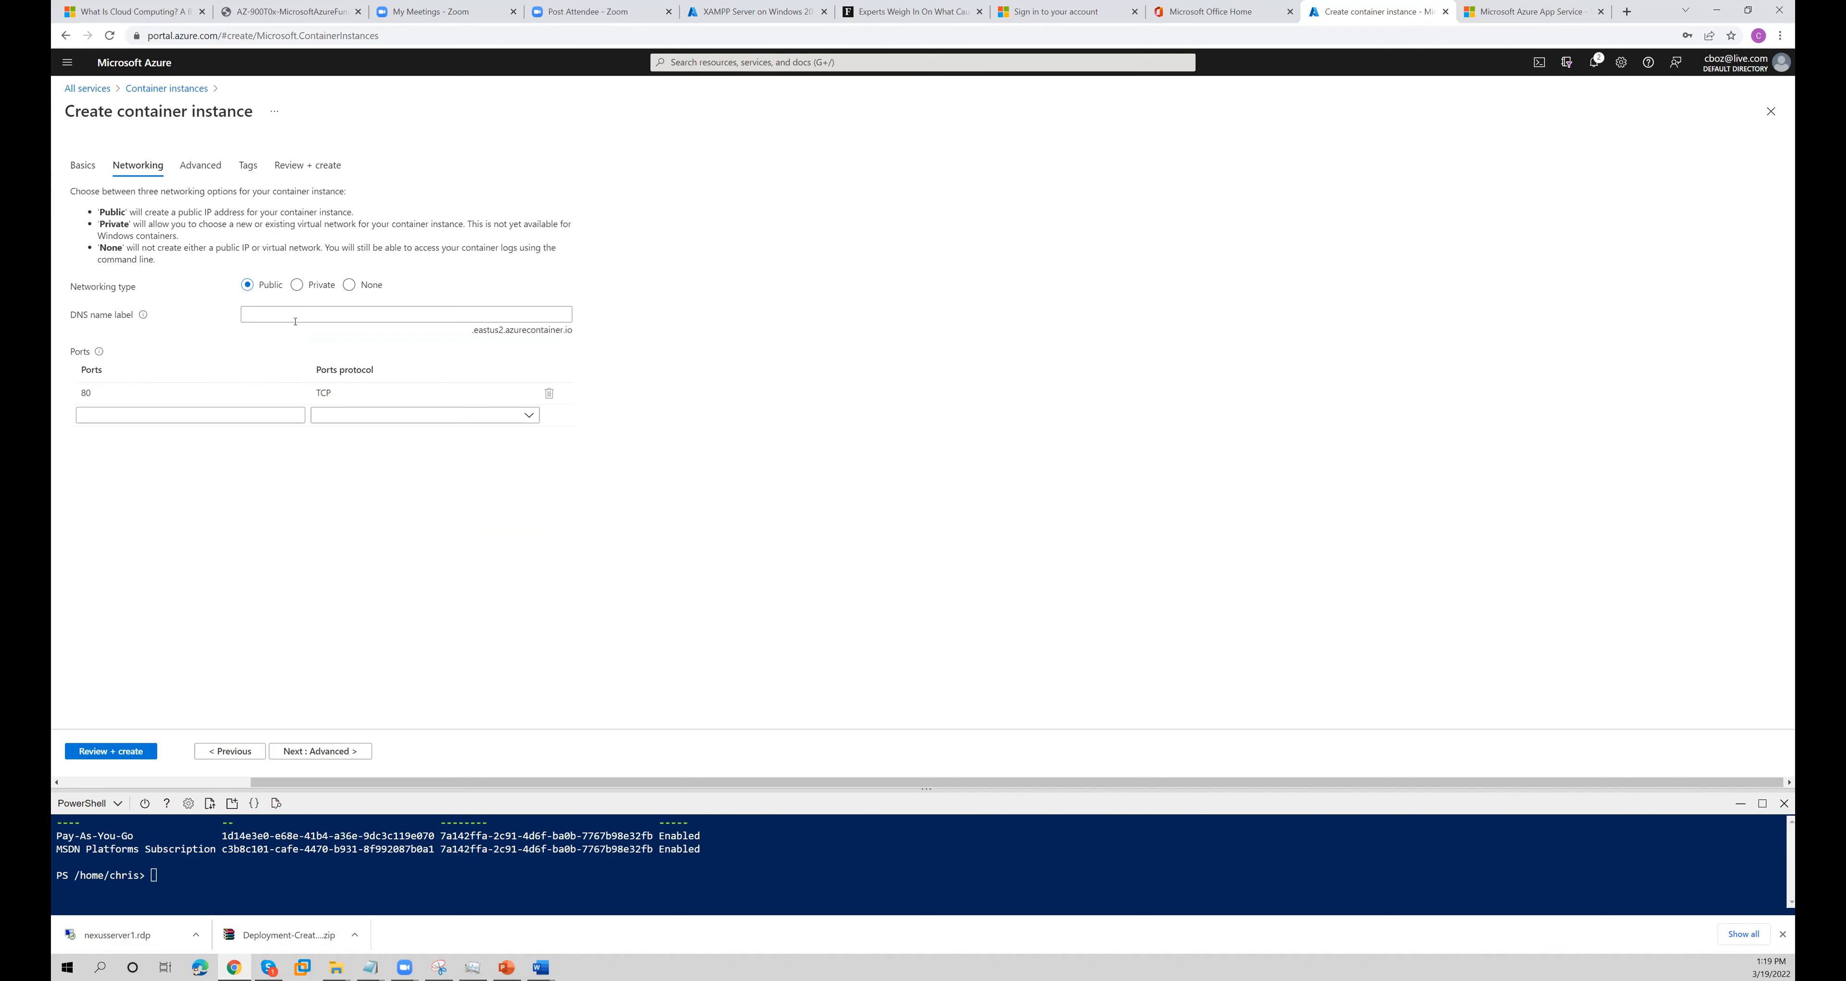
{"action": "left_click", "coordinate": [397, 316]}
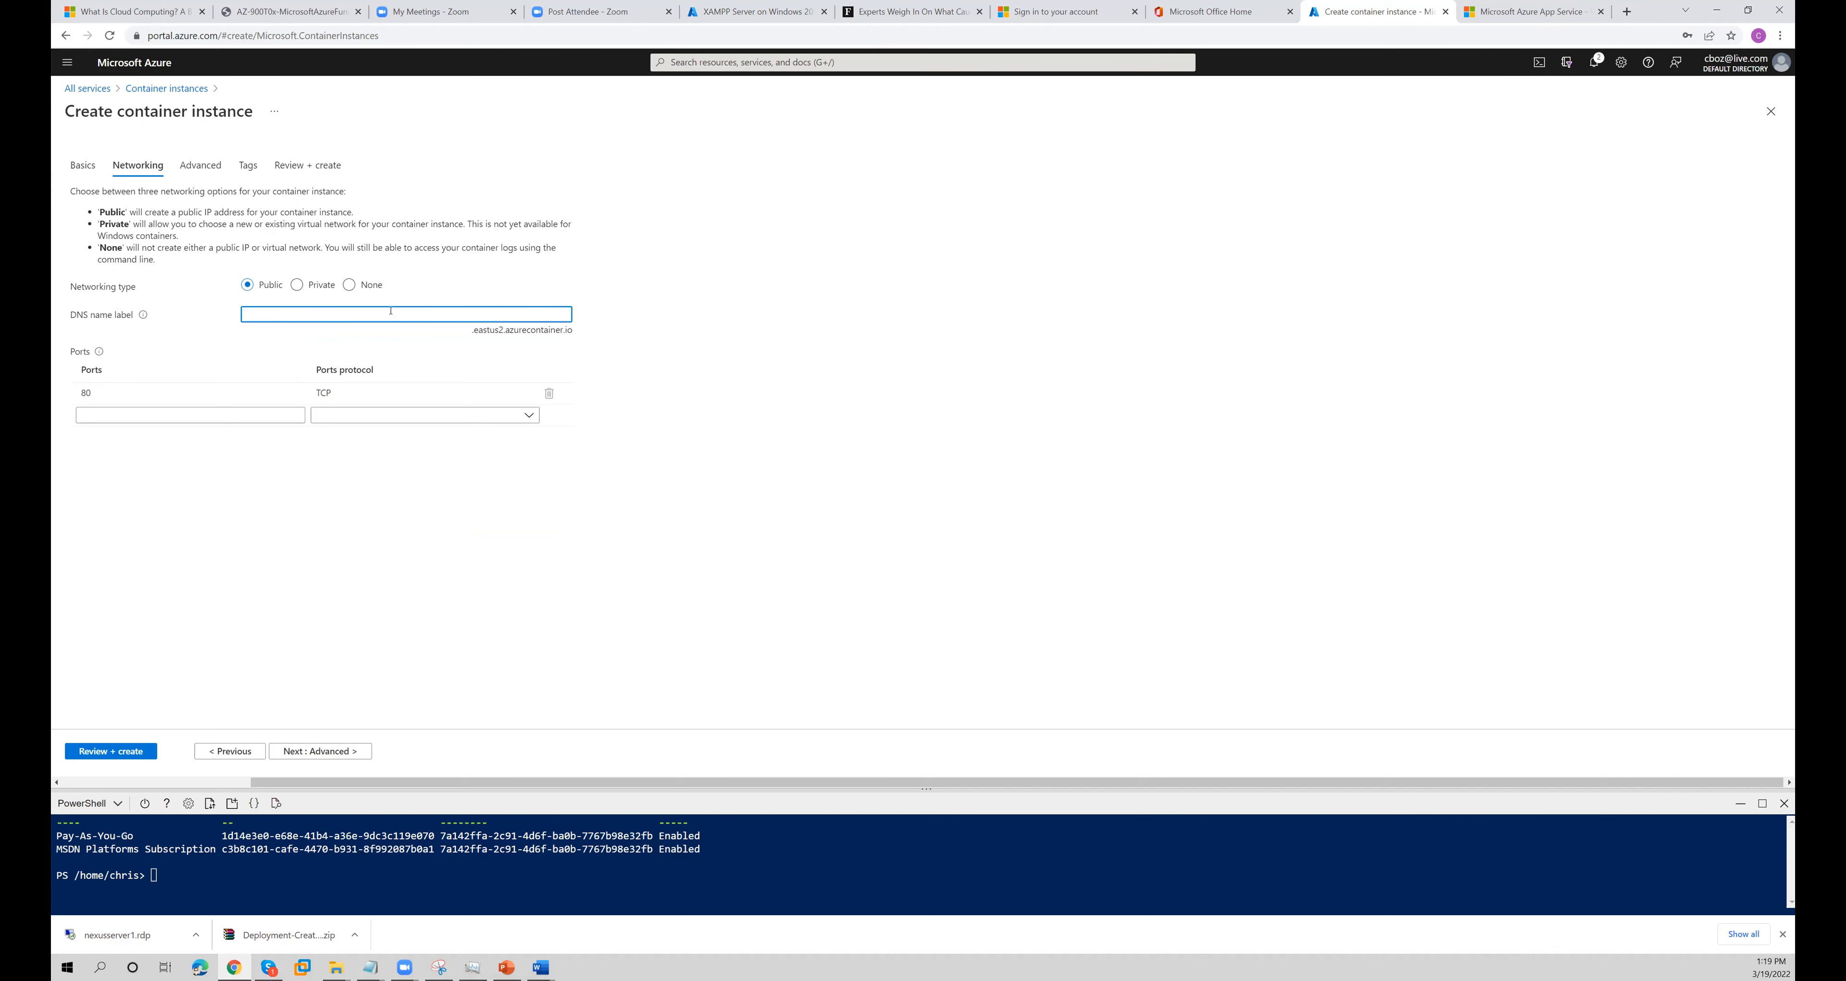
{"action": "type", "text": "nexusdemoaci"}
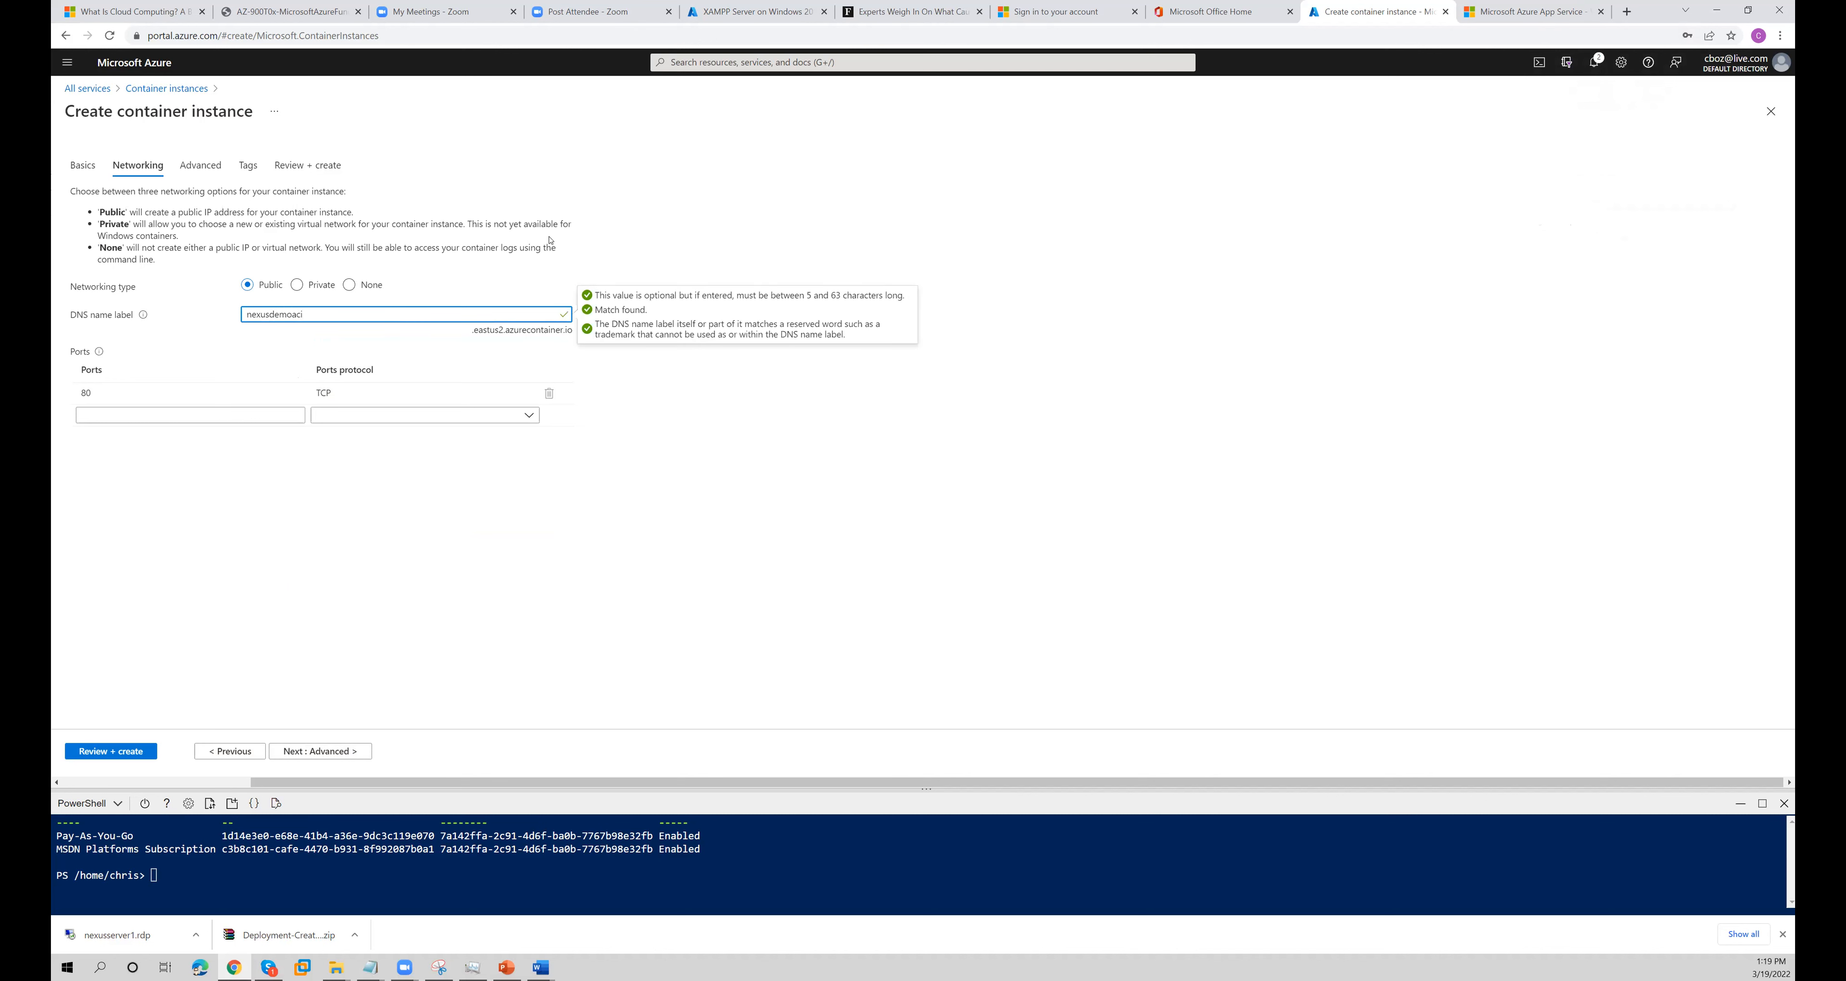
{"action": "left_click", "coordinate": [585, 286]}
- Copy the DNS name label, search for it in a new browser tab, and paste it into that tab's address bar again
{"action": "left_click", "coordinate": [302, 316]}
{"action": "left_click_drag", "start_coordinate": [301, 315], "coordinate": [248, 316]}
{"action": "key", "text": "ctrl+c"}
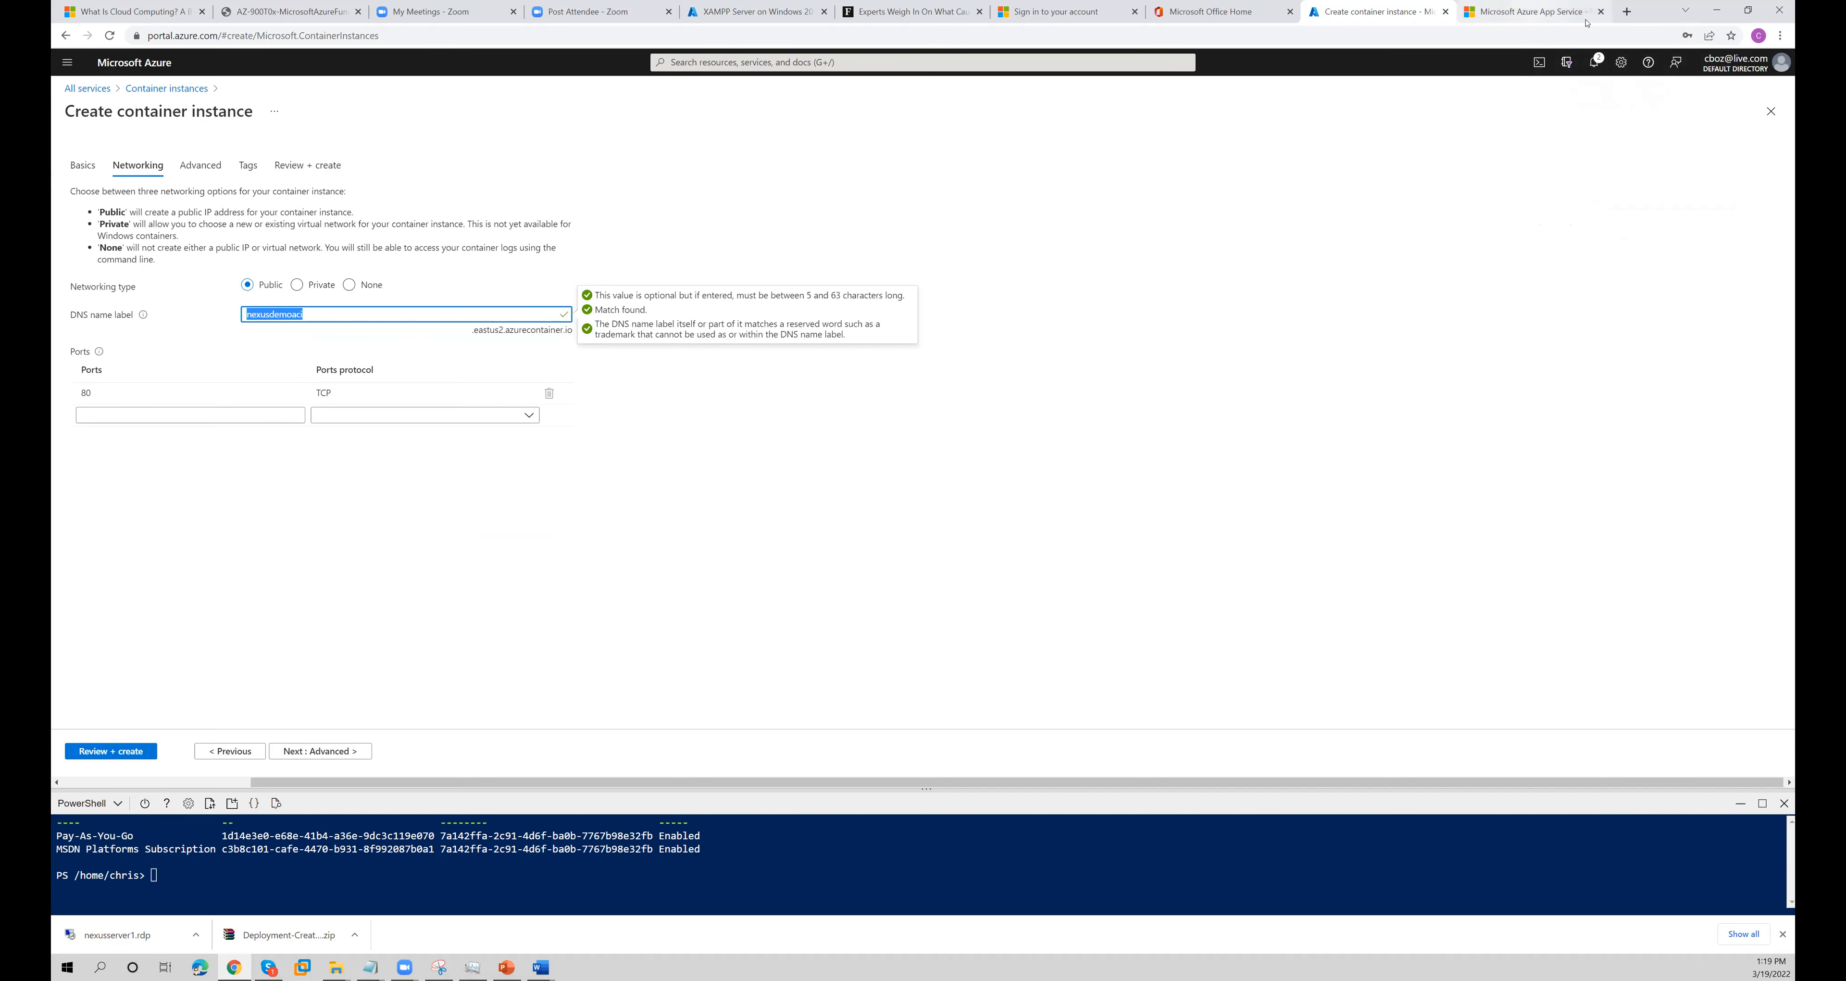
{"action": "left_click", "coordinate": [1526, 14]}
{"action": "left_click", "coordinate": [1627, 12]}
{"action": "right_click", "coordinate": [1571, 36]}
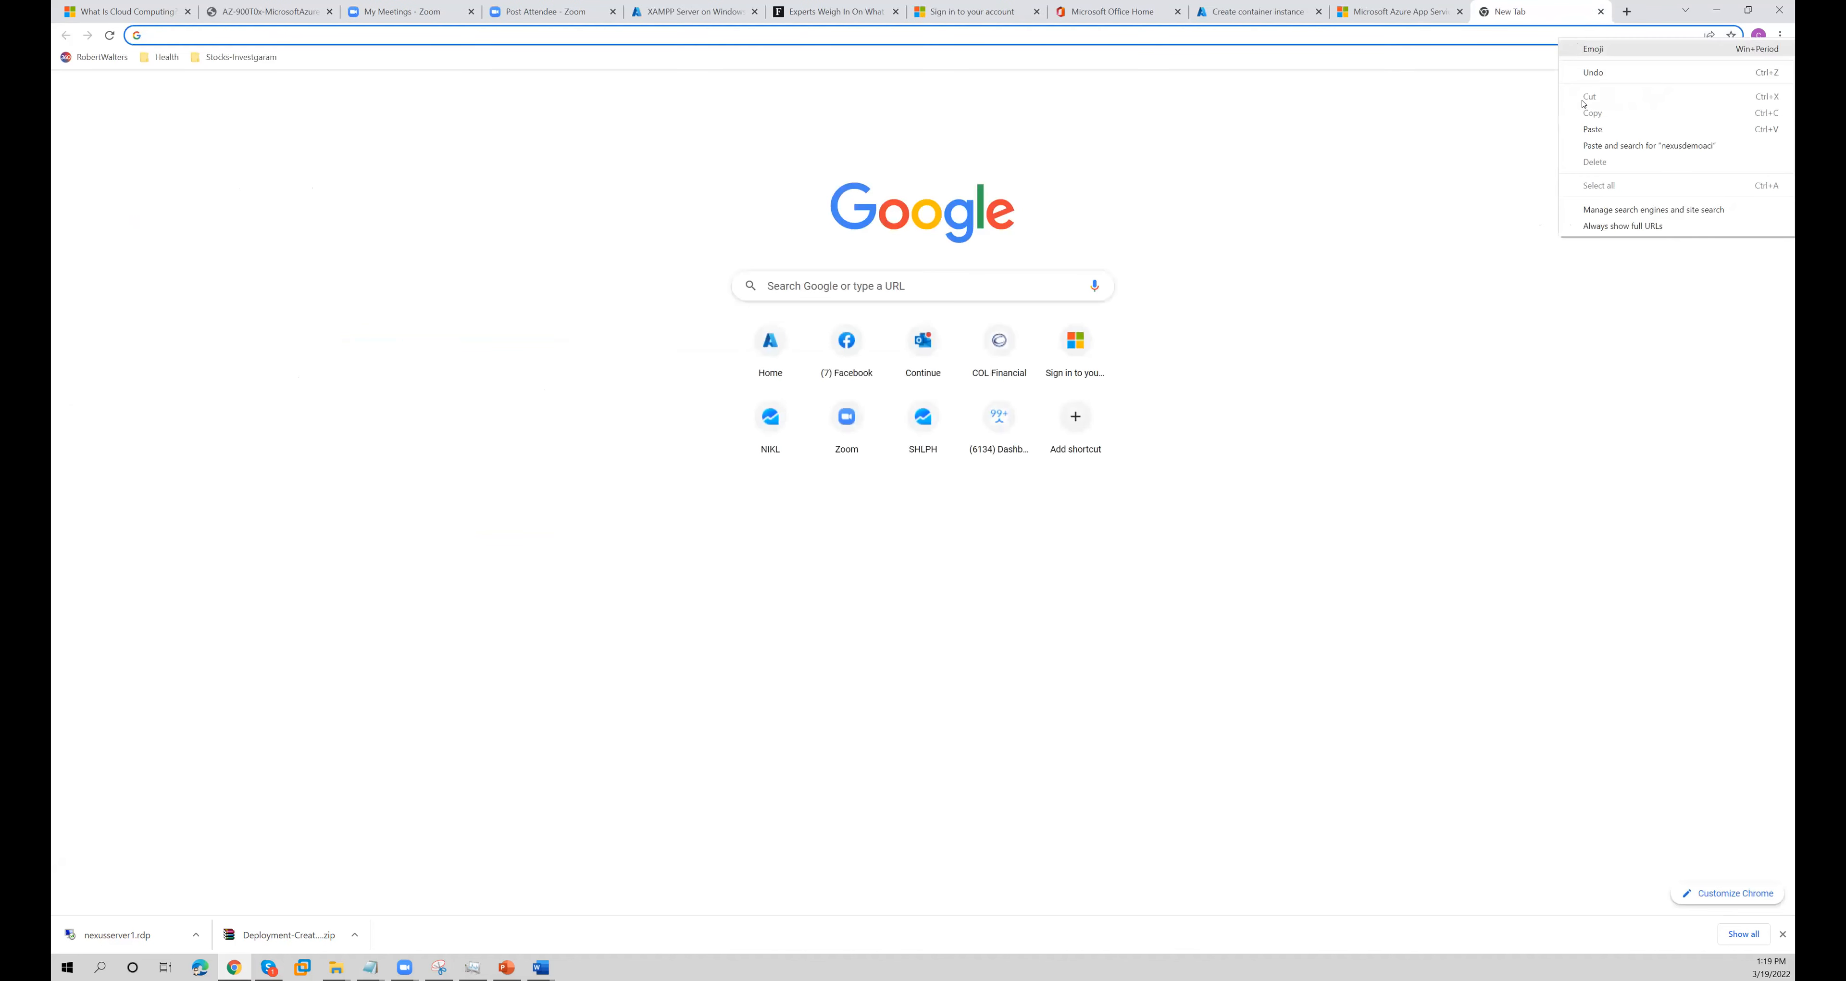
{"action": "left_click", "coordinate": [1605, 145]}
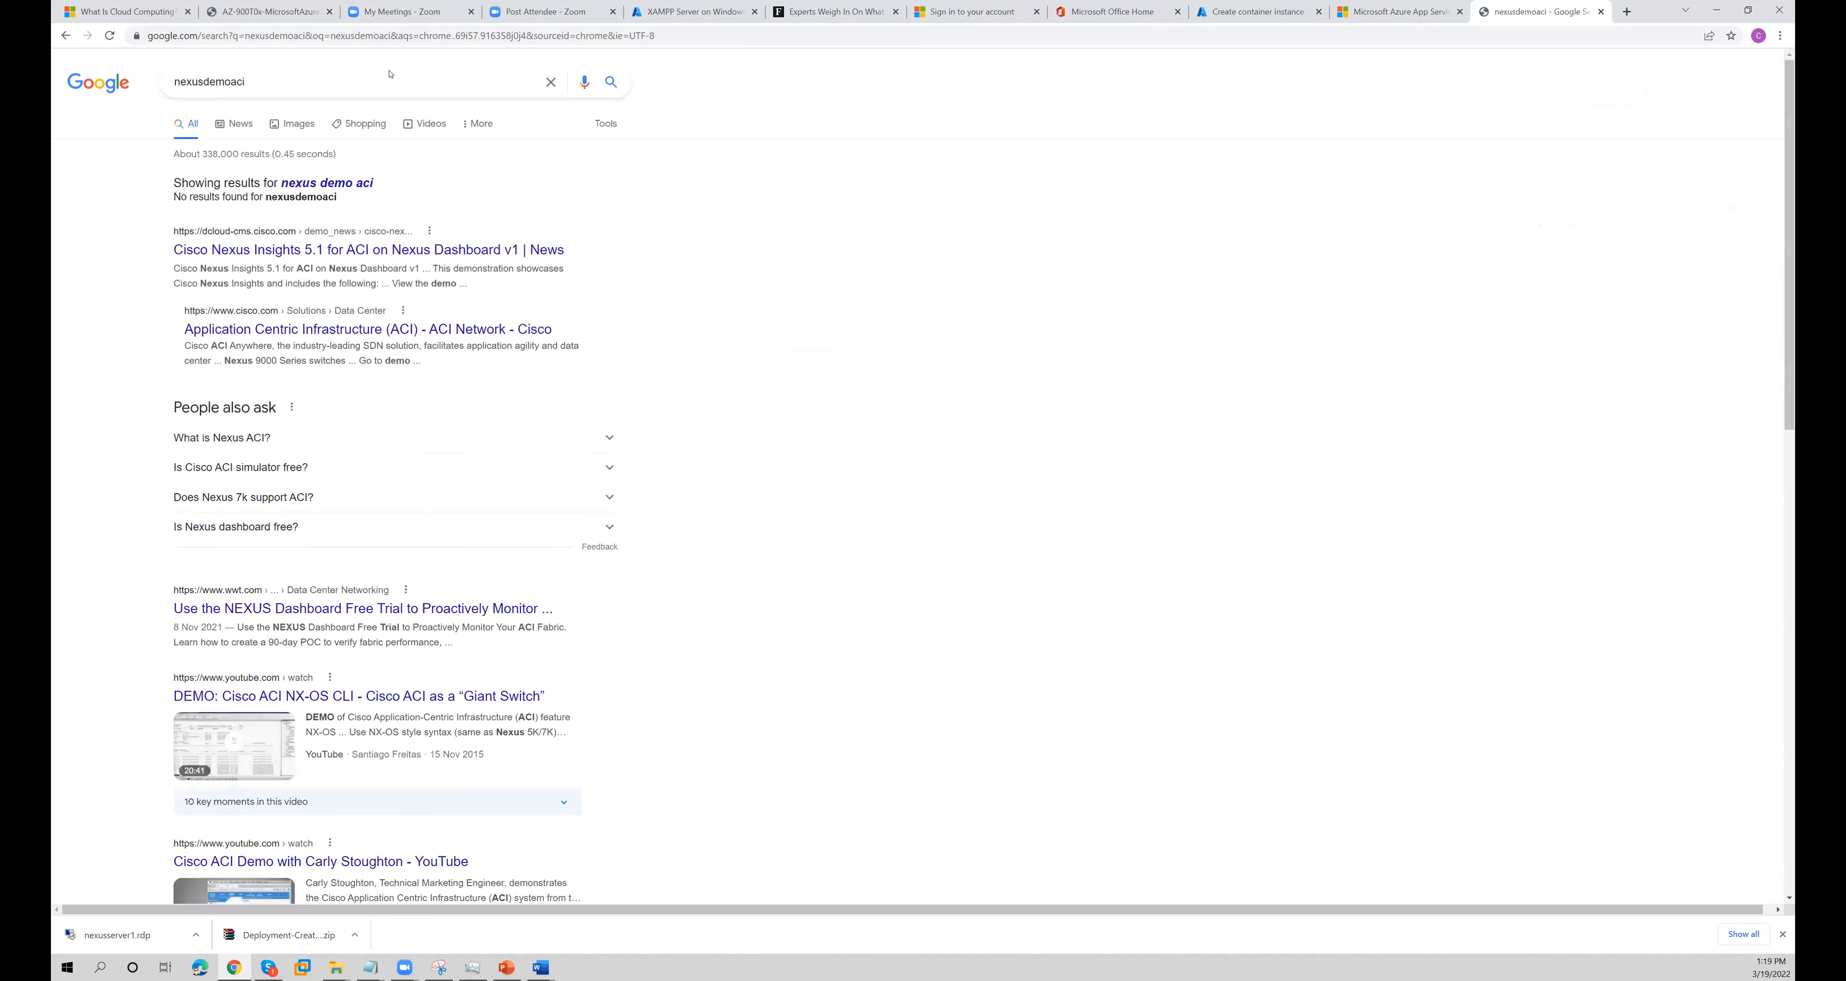
{"action": "left_click", "coordinate": [374, 41]}
{"action": "key", "text": "ctrl+v"}
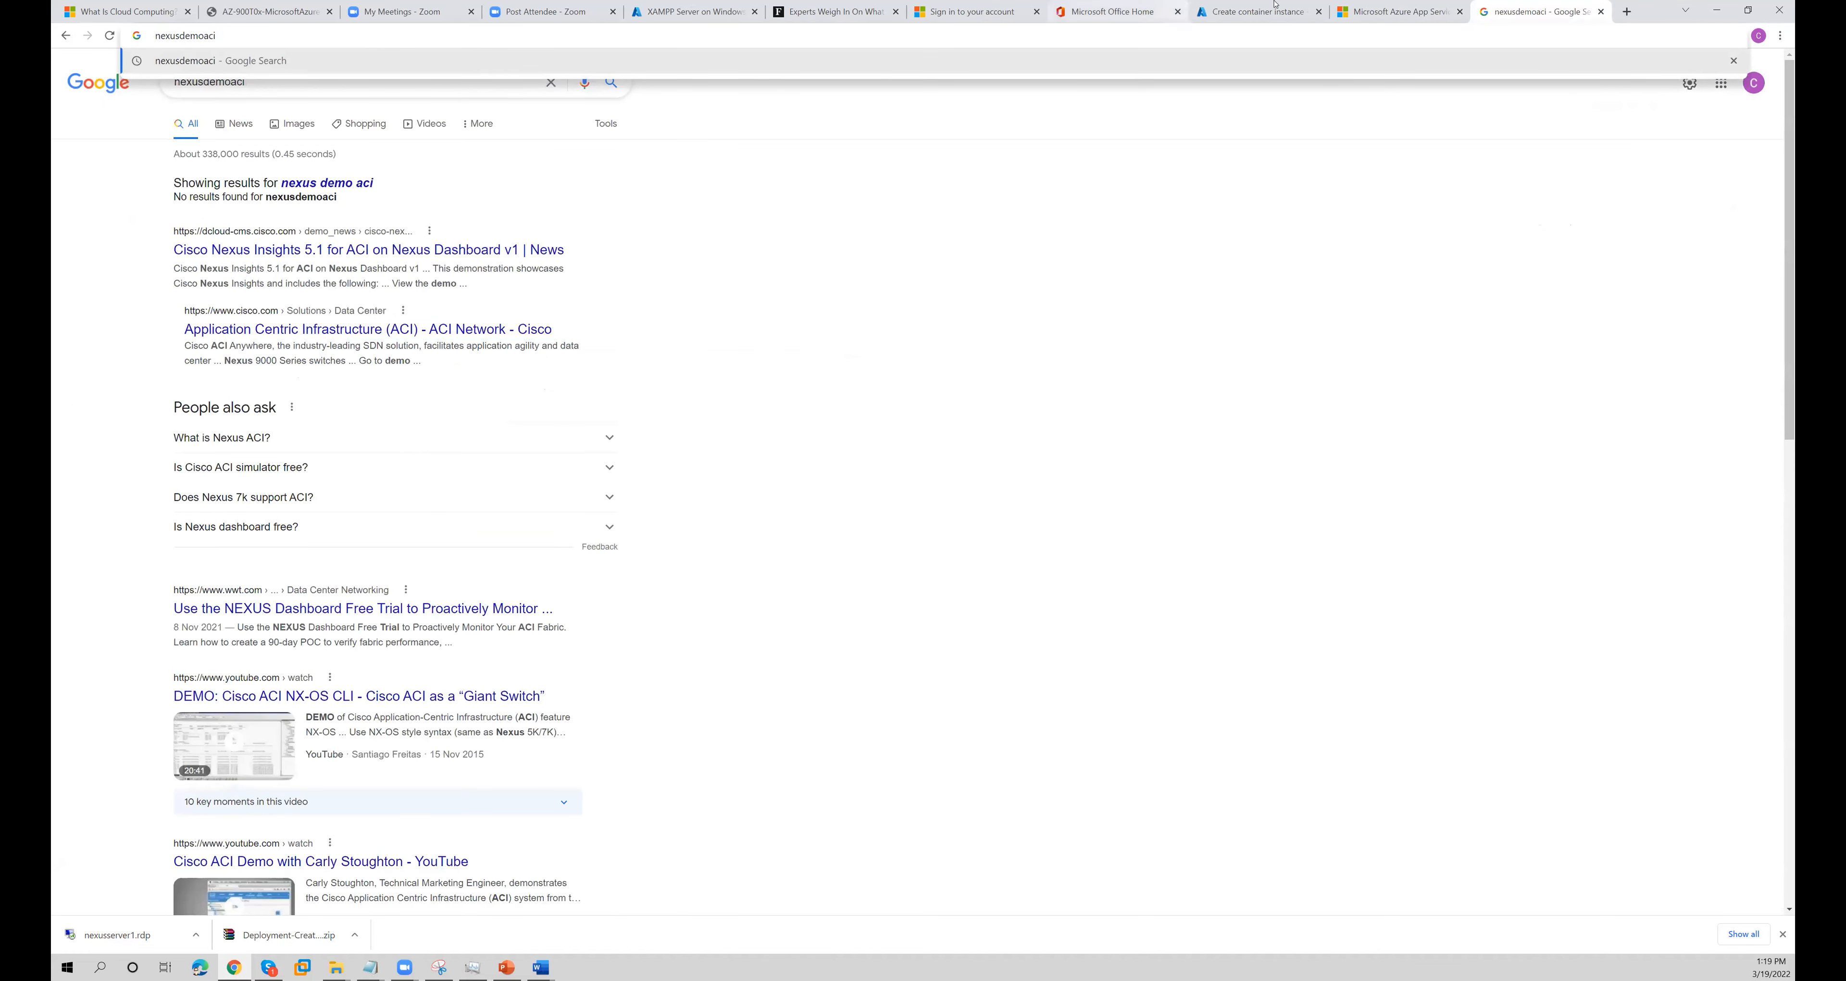
- Recopy the DNS name label from the container's networking settings and replace the search tab's address with it
{"action": "left_click", "coordinate": [1391, 11]}
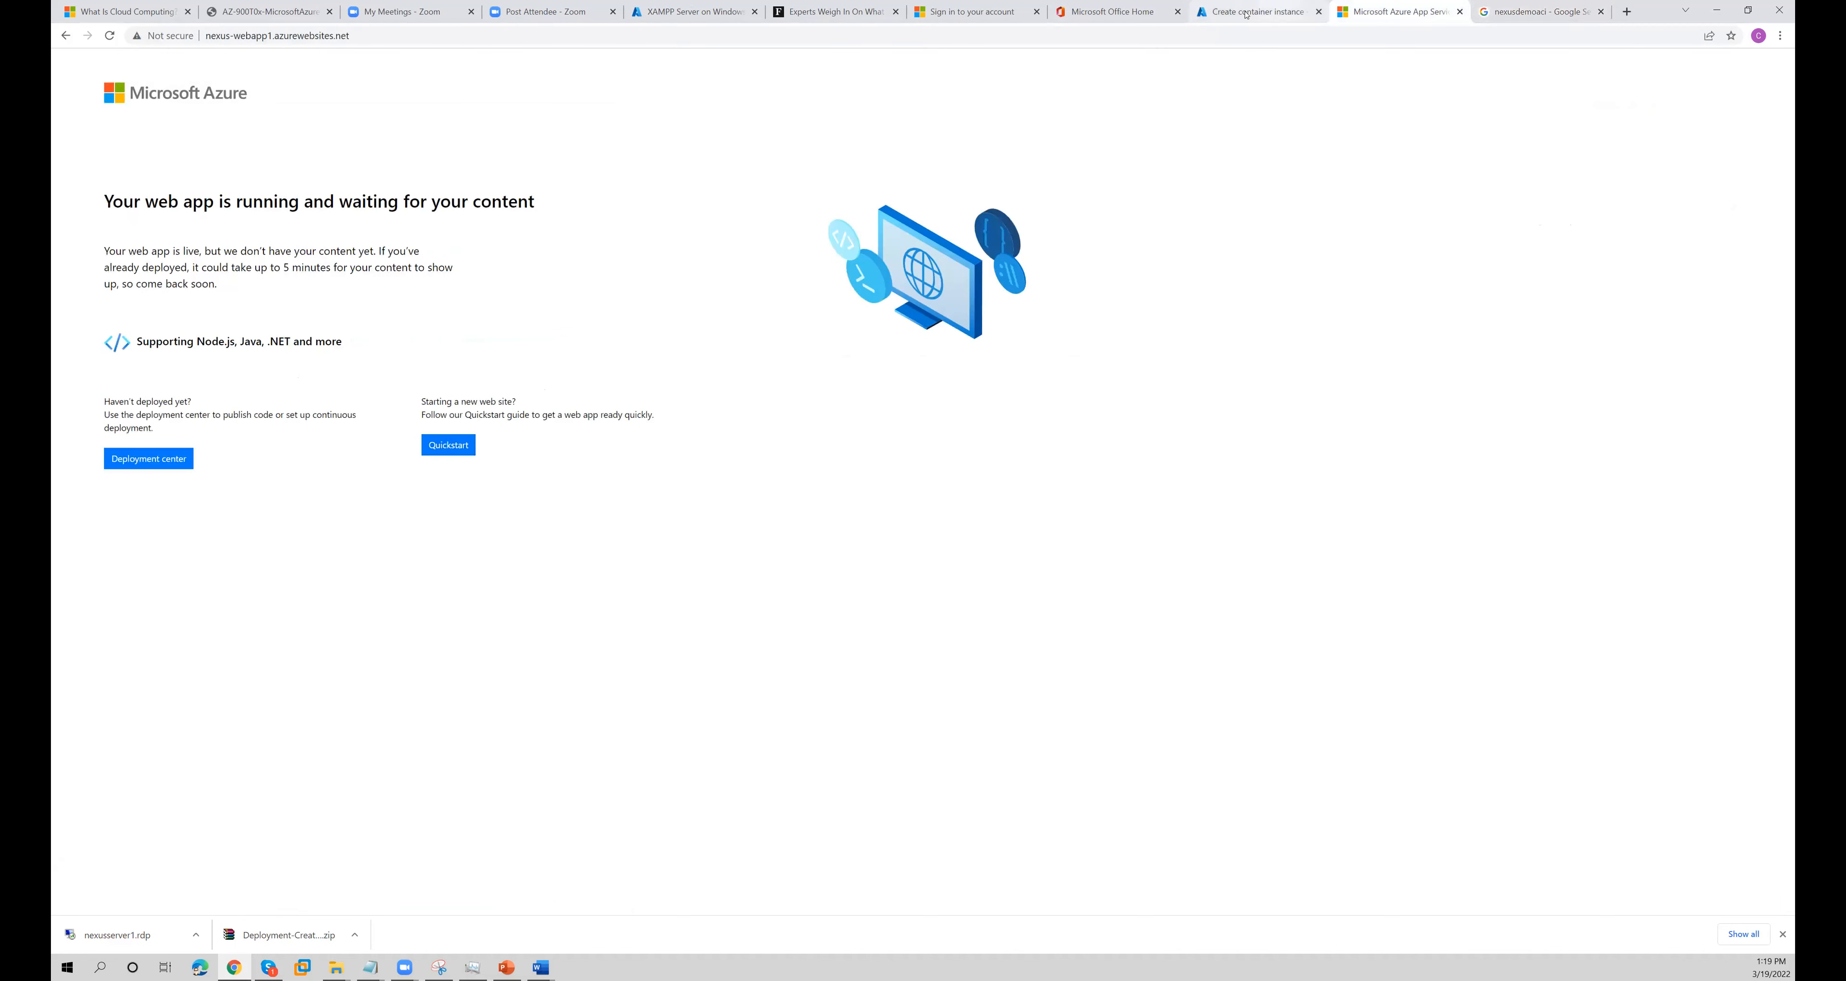
{"action": "left_click", "coordinate": [1288, 9]}
{"action": "left_click", "coordinate": [279, 332]}
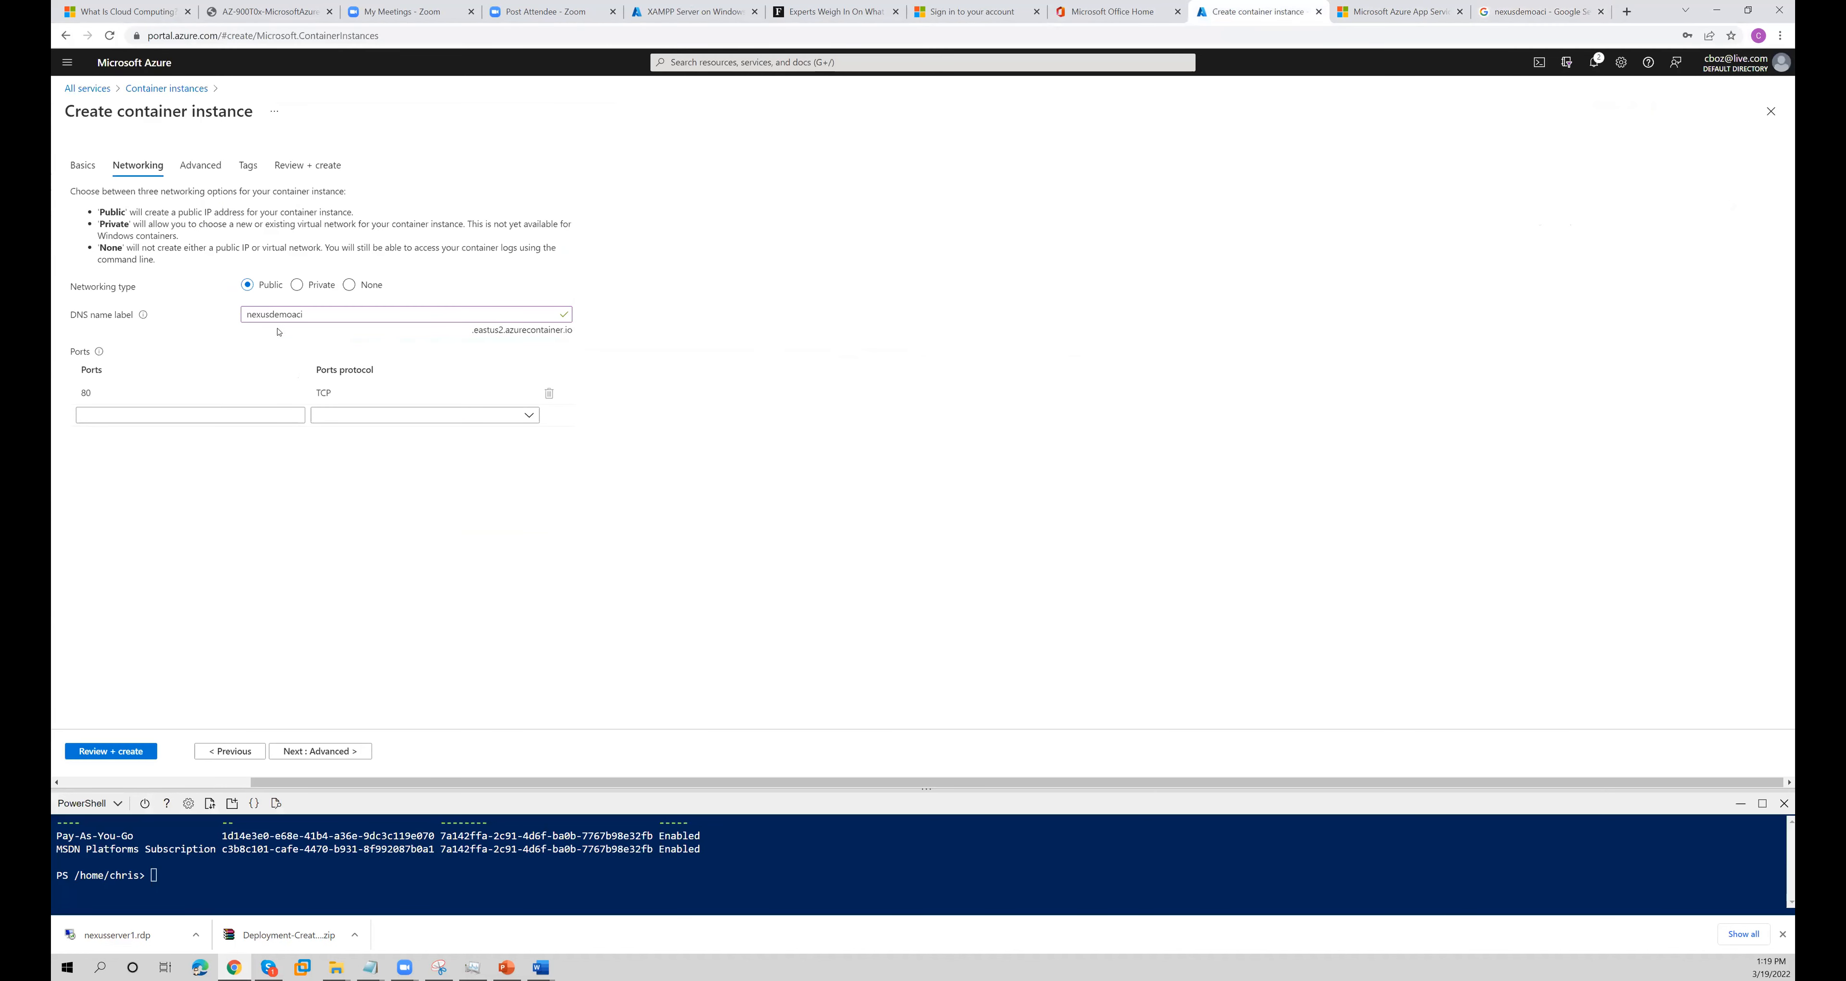
{"action": "left_click_drag", "start_coordinate": [245, 315], "coordinate": [426, 330]}
{"action": "key", "text": "ctrl+c"}
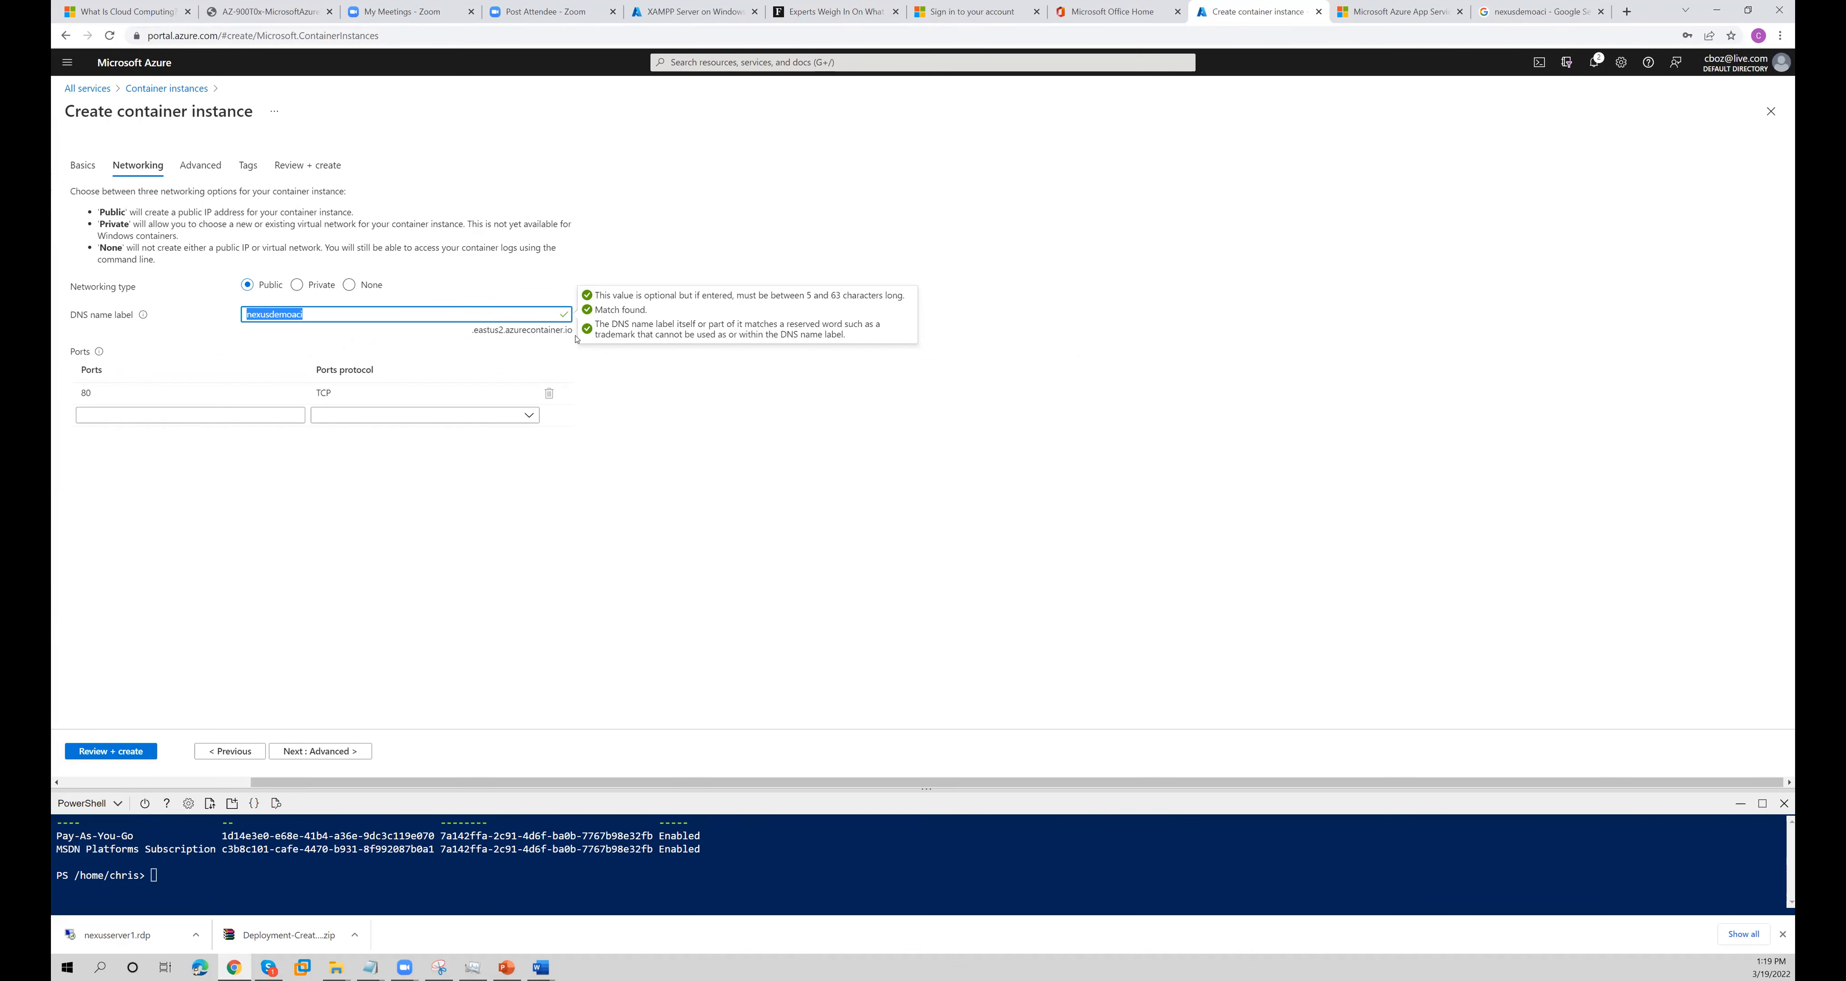
{"action": "left_click", "coordinate": [1533, 12]}
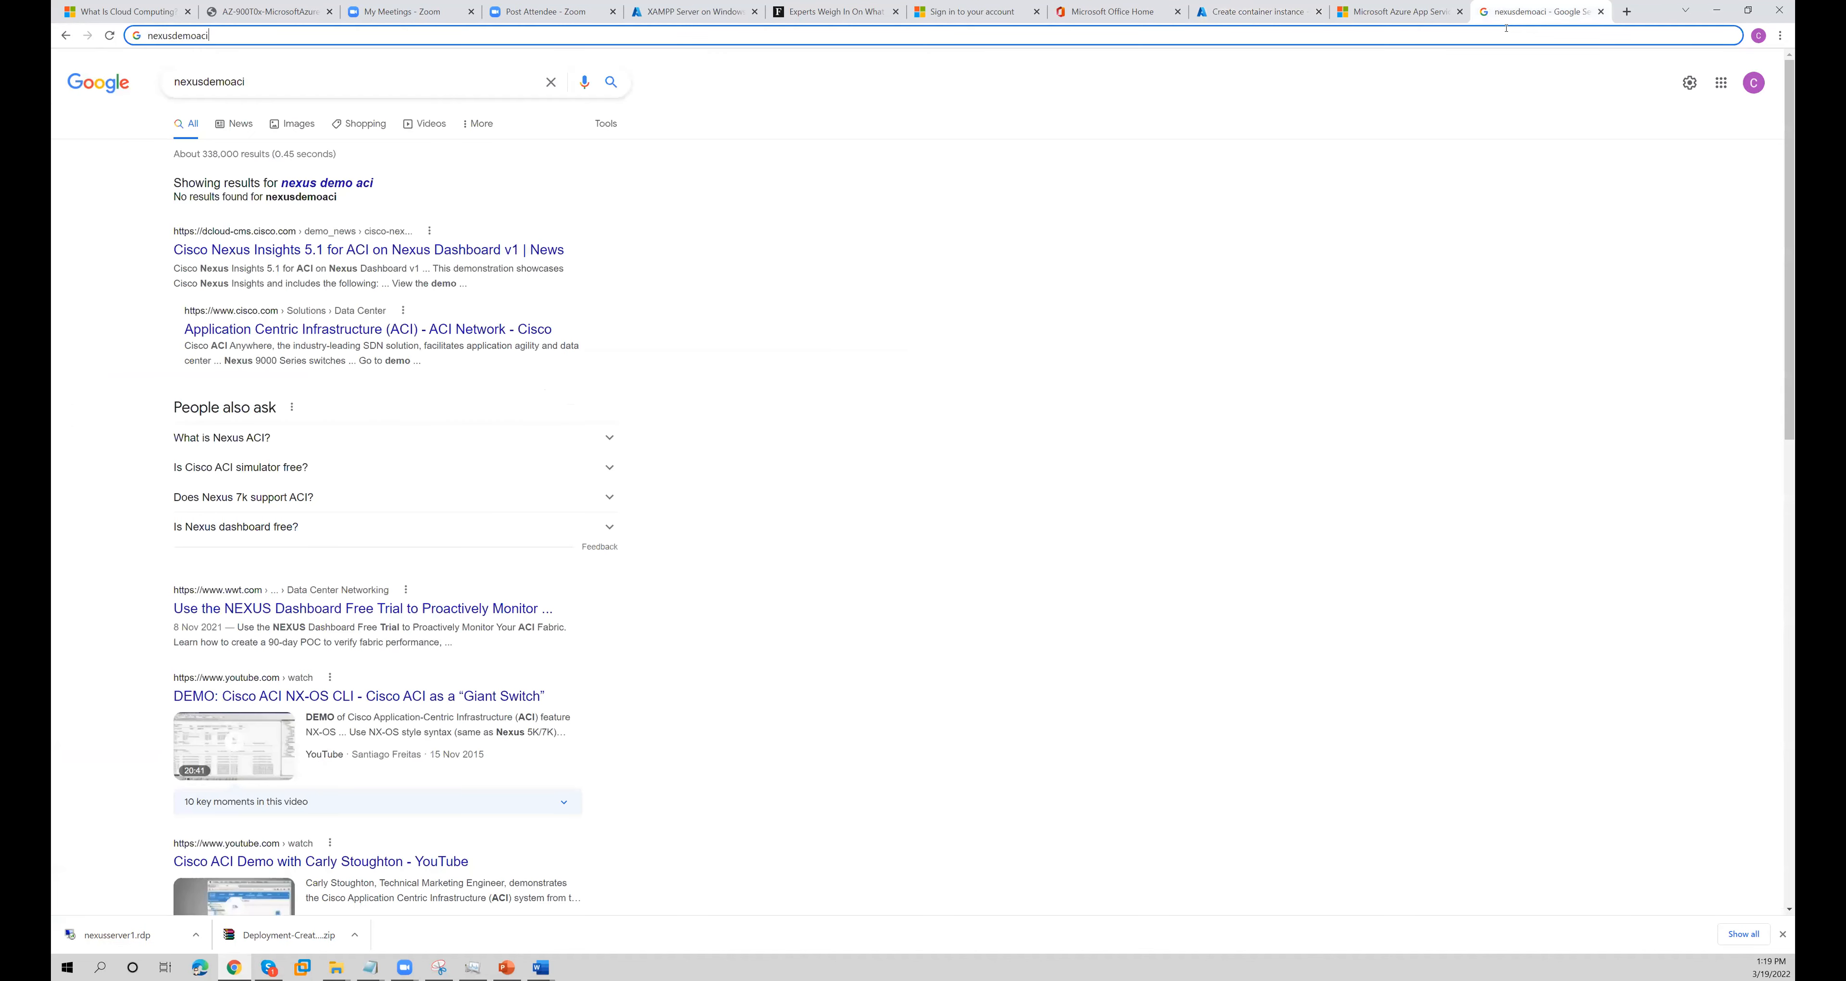
{"action": "key", "text": "ctrl+v"}
{"action": "key", "text": "ctrl+a"}
{"action": "key", "text": "BackSpace"}
{"action": "key", "text": "ctrl+v"}
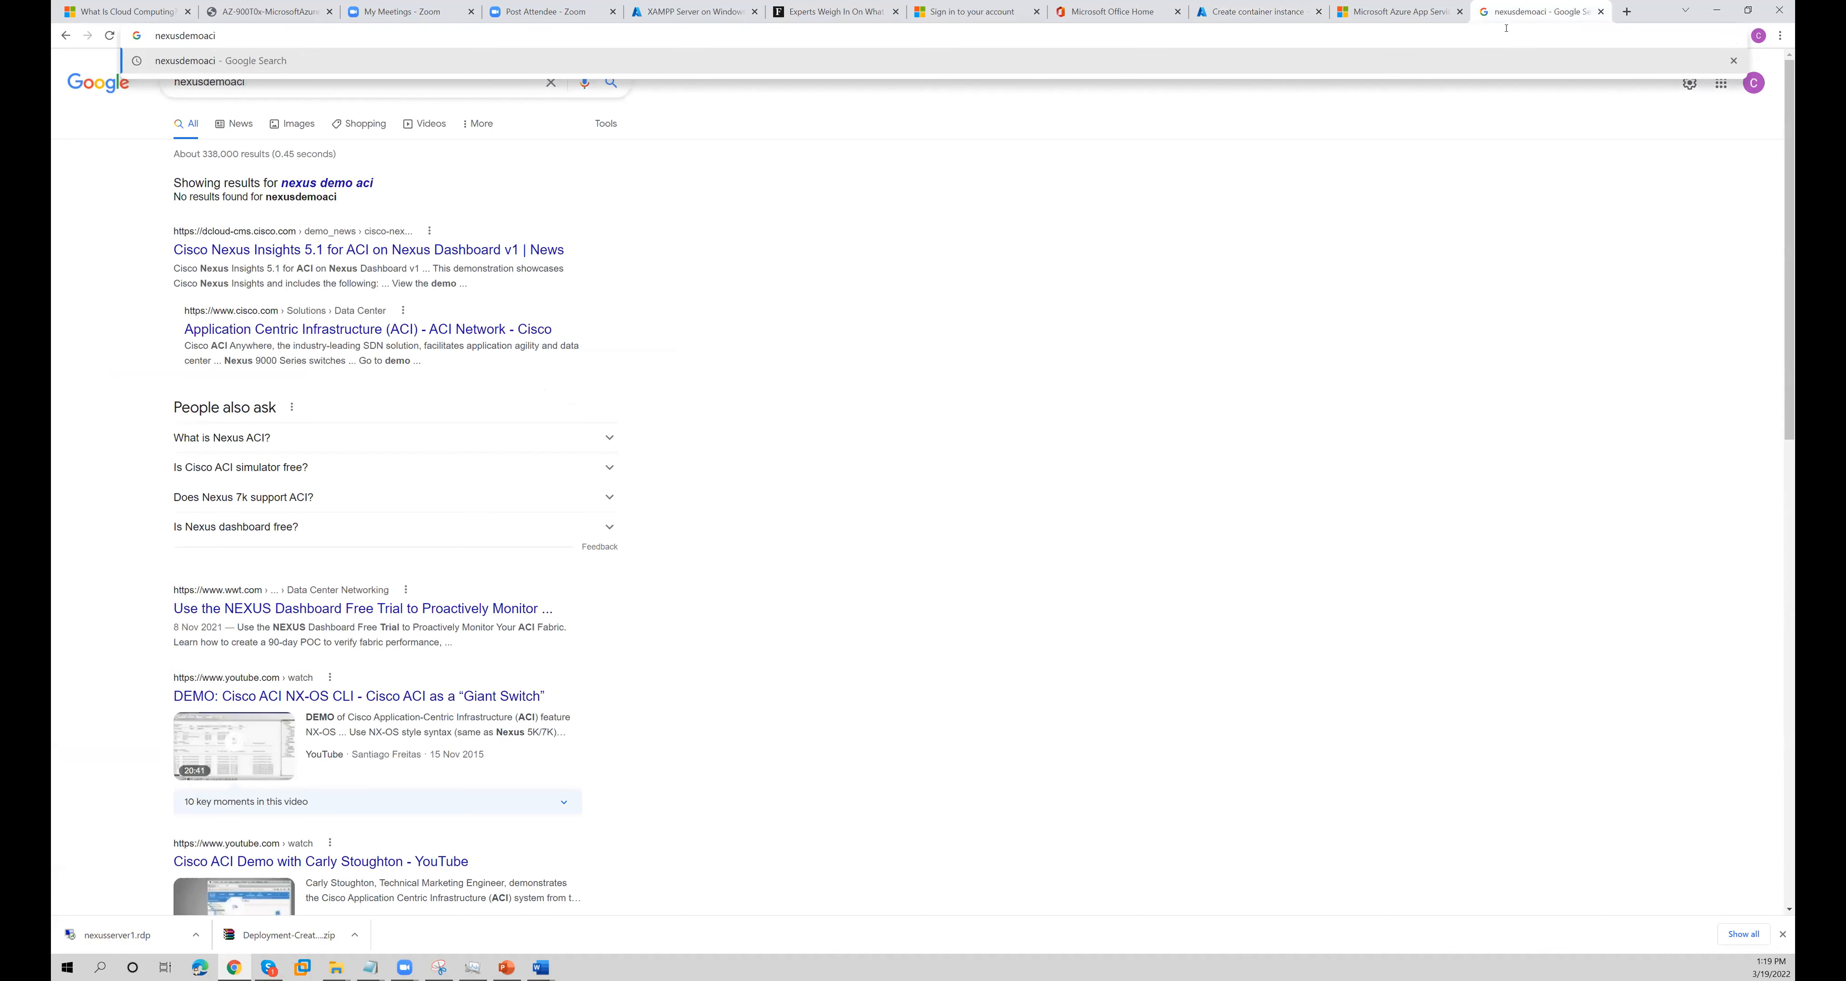
- Return to the container instance form, keep the default advanced settings, and validate and create the aci2 container instance
{"action": "left_click", "coordinate": [1275, 12]}
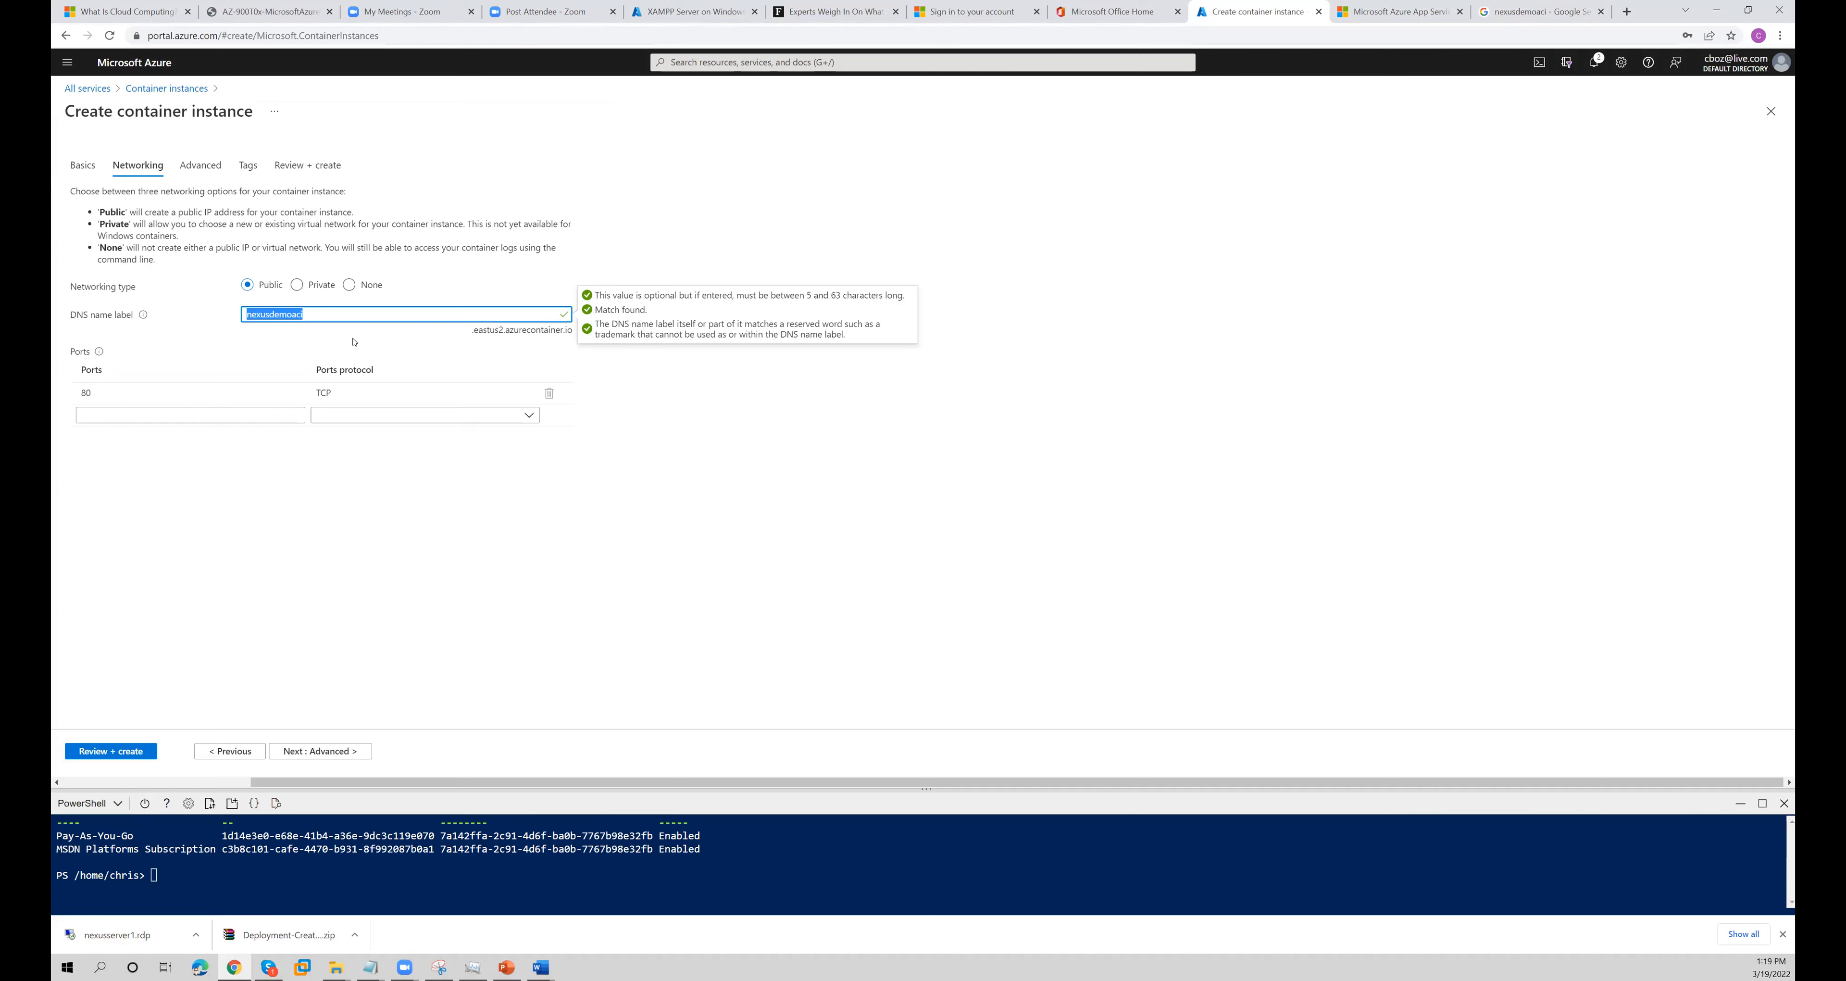
{"action": "left_click", "coordinate": [277, 330]}
{"action": "double_click", "coordinate": [307, 314]}
{"action": "left_click", "coordinate": [320, 750]}
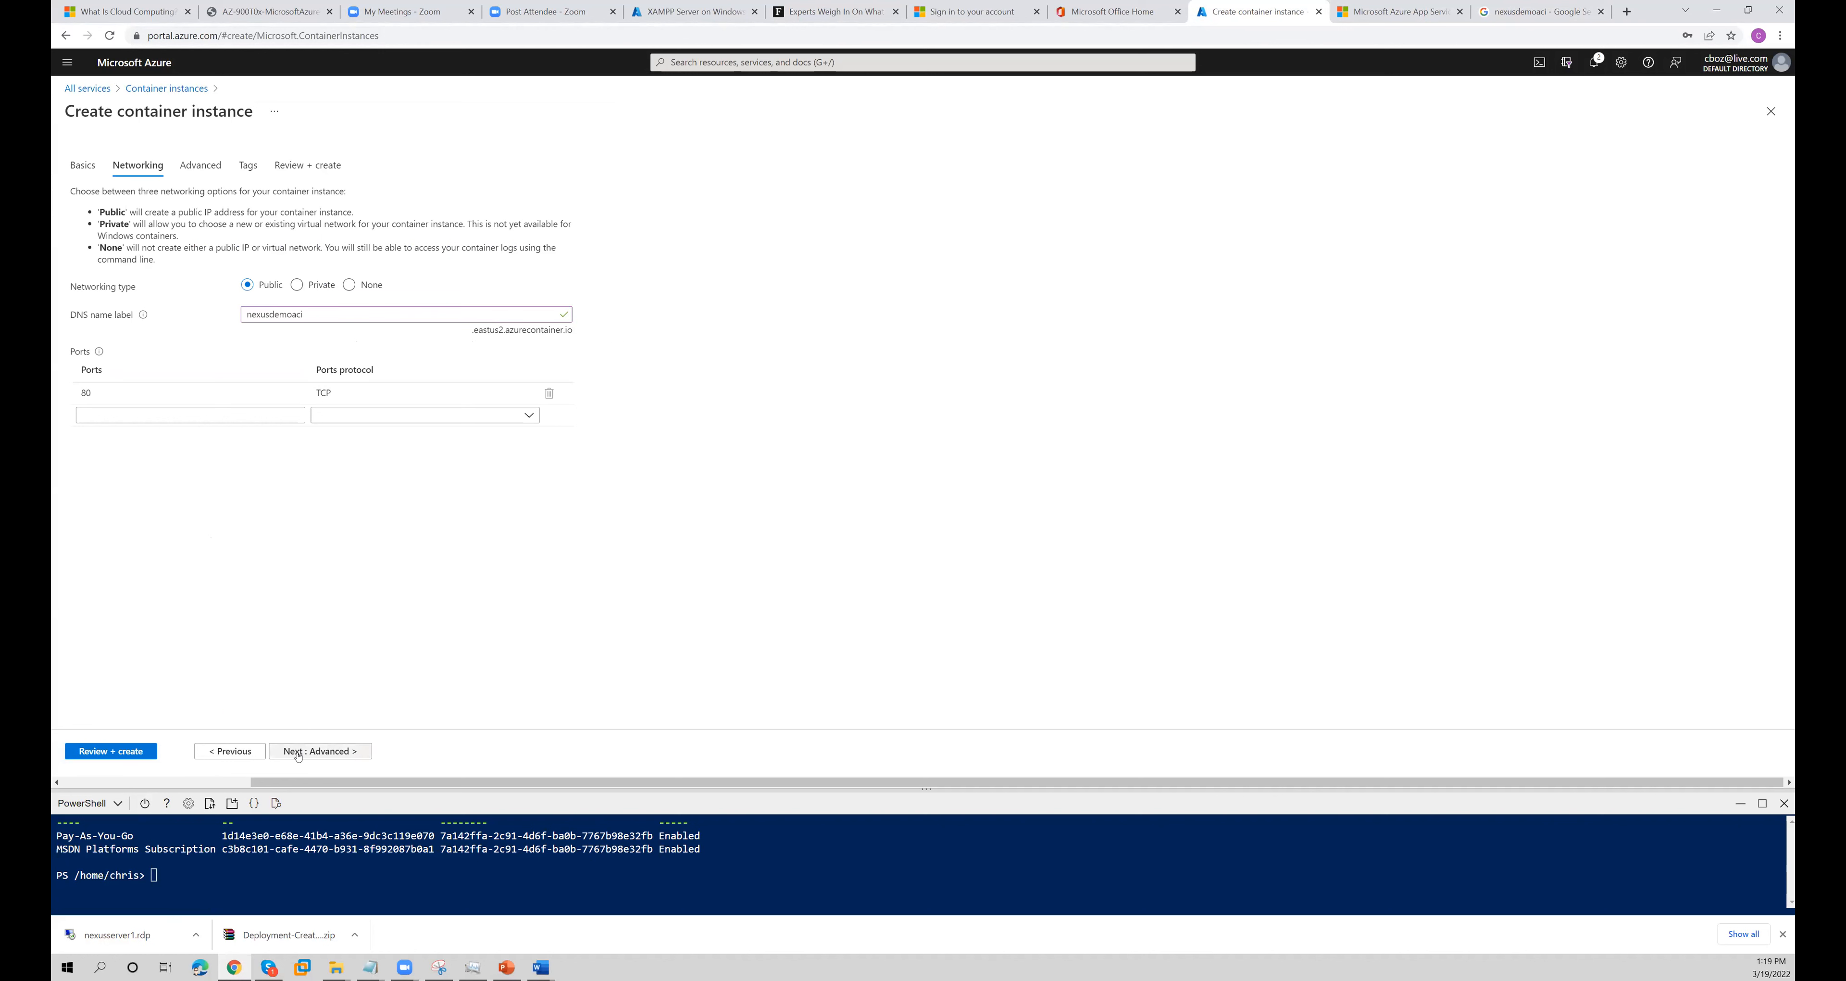
{"action": "key", "text": "alt+Tab"}
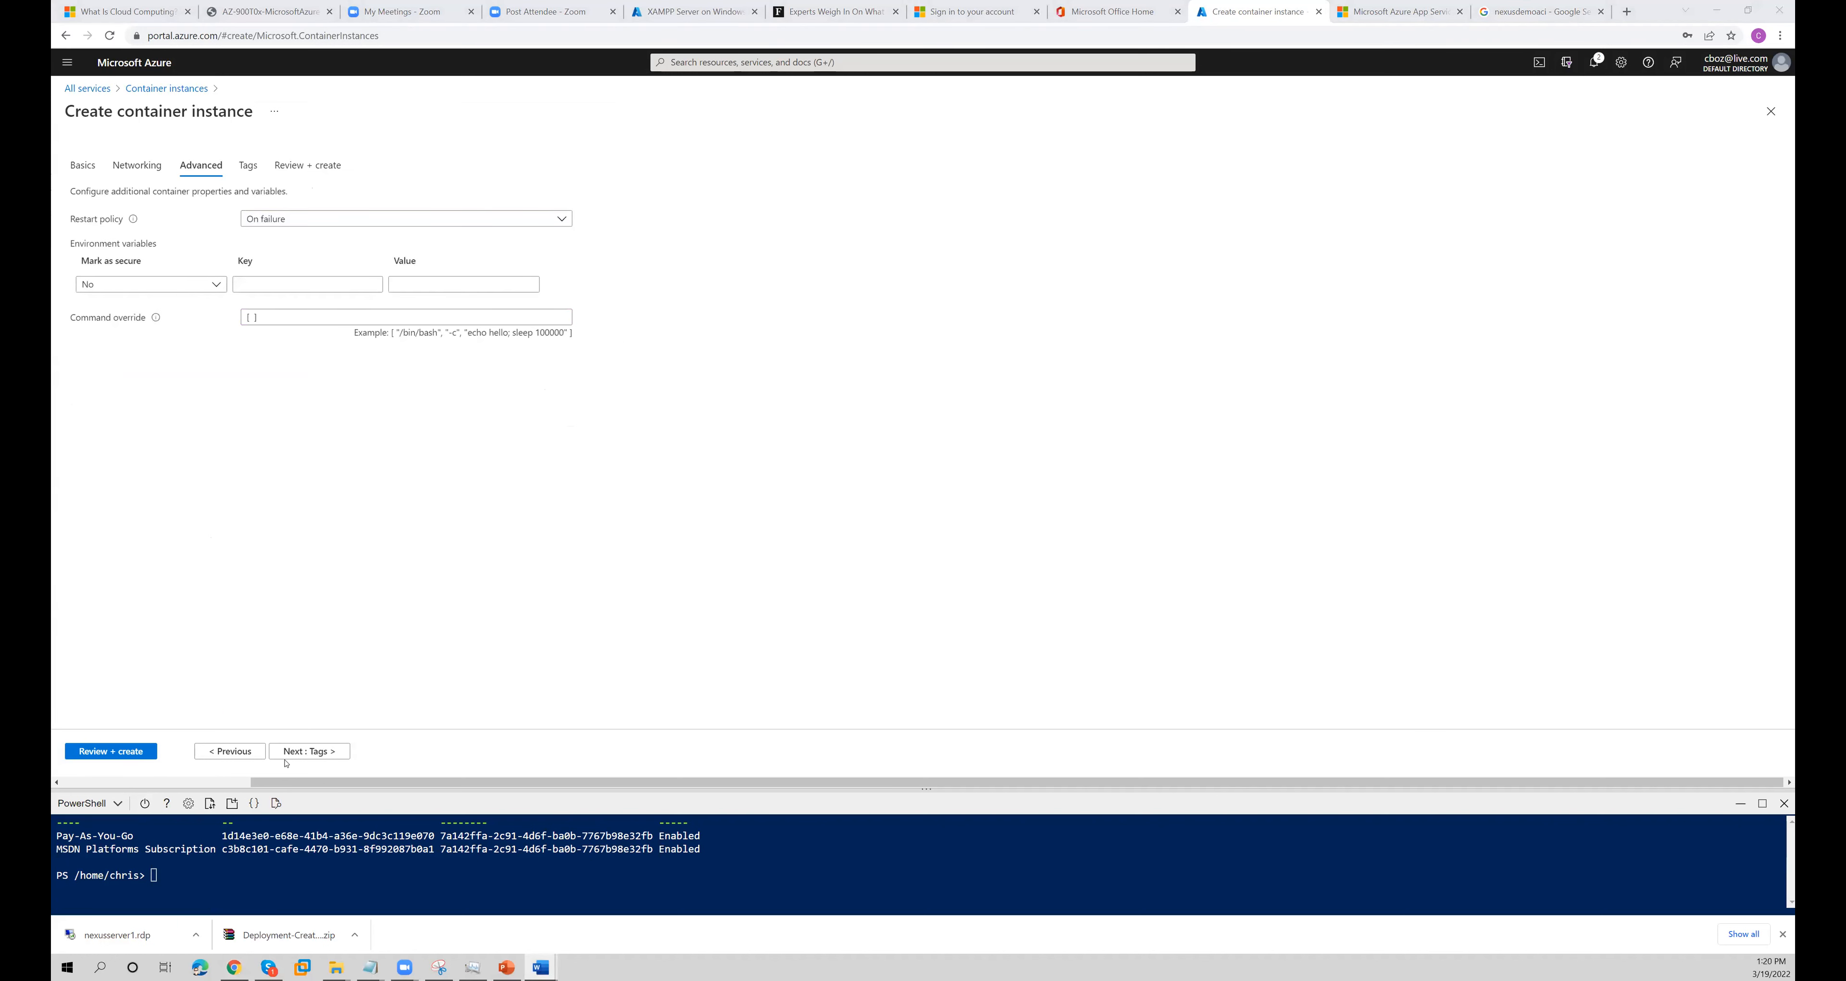
{"action": "left_click", "coordinate": [111, 751]}
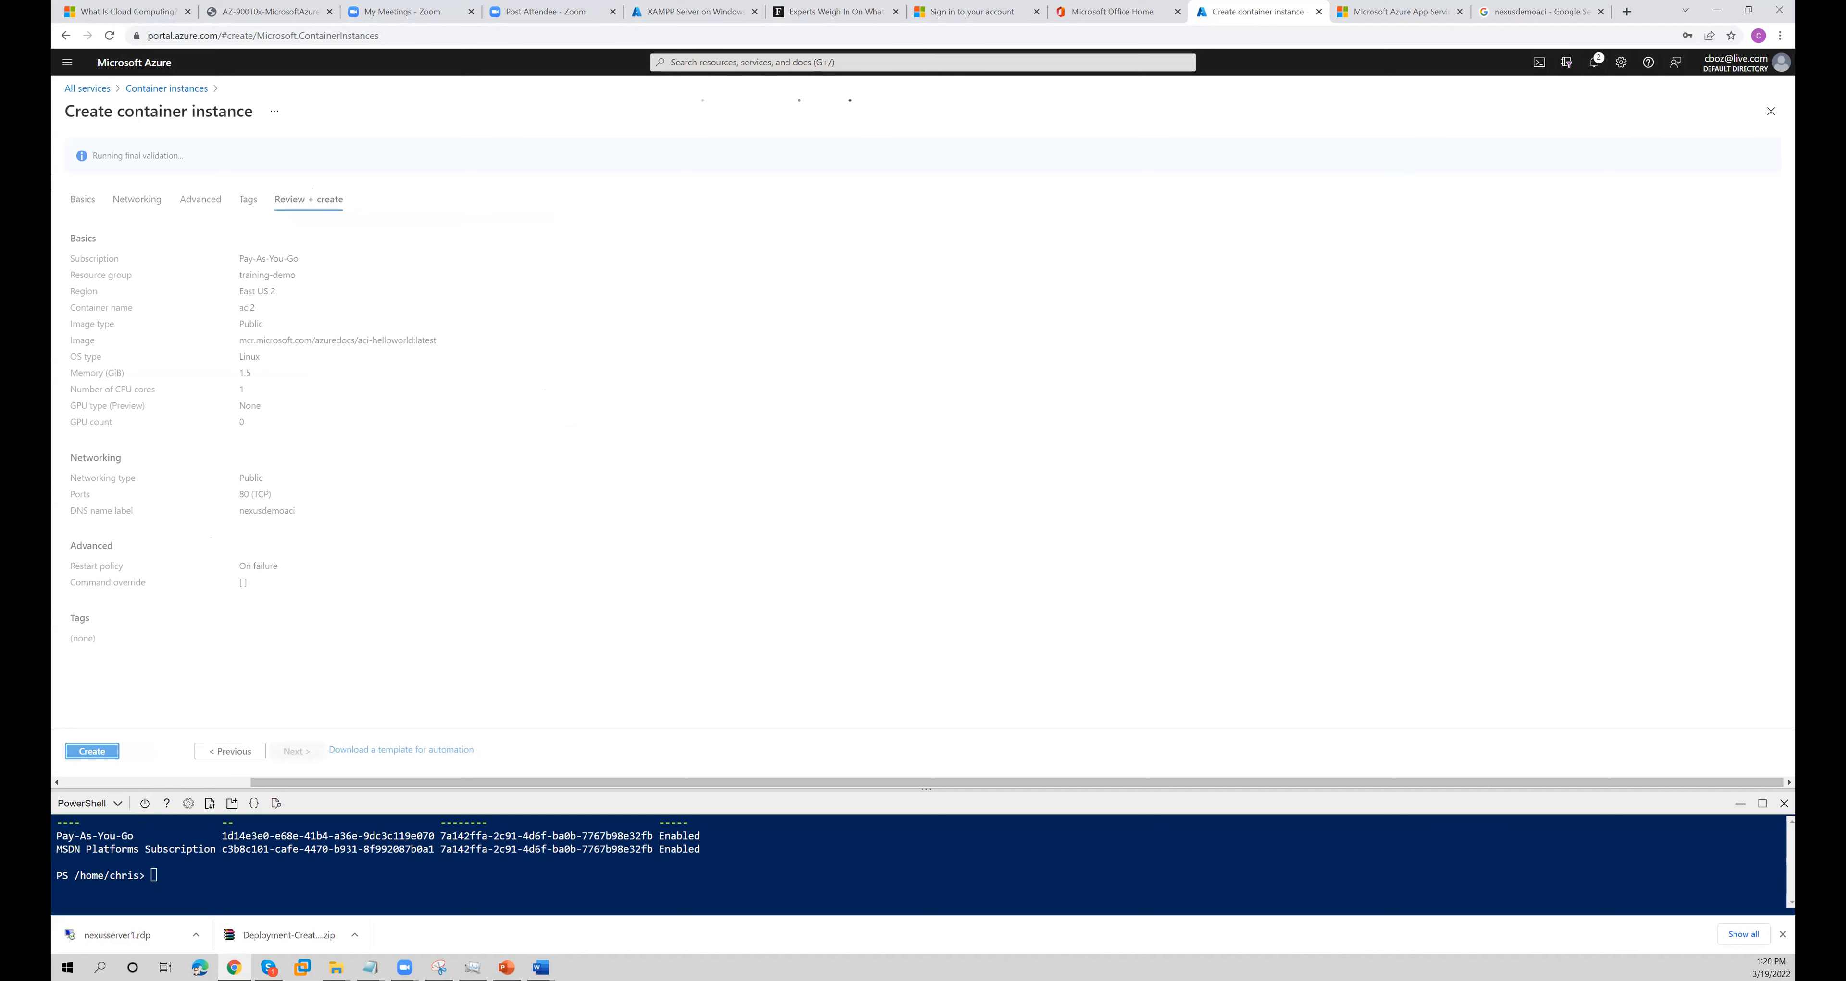
{"action": "left_click", "coordinate": [104, 754]}
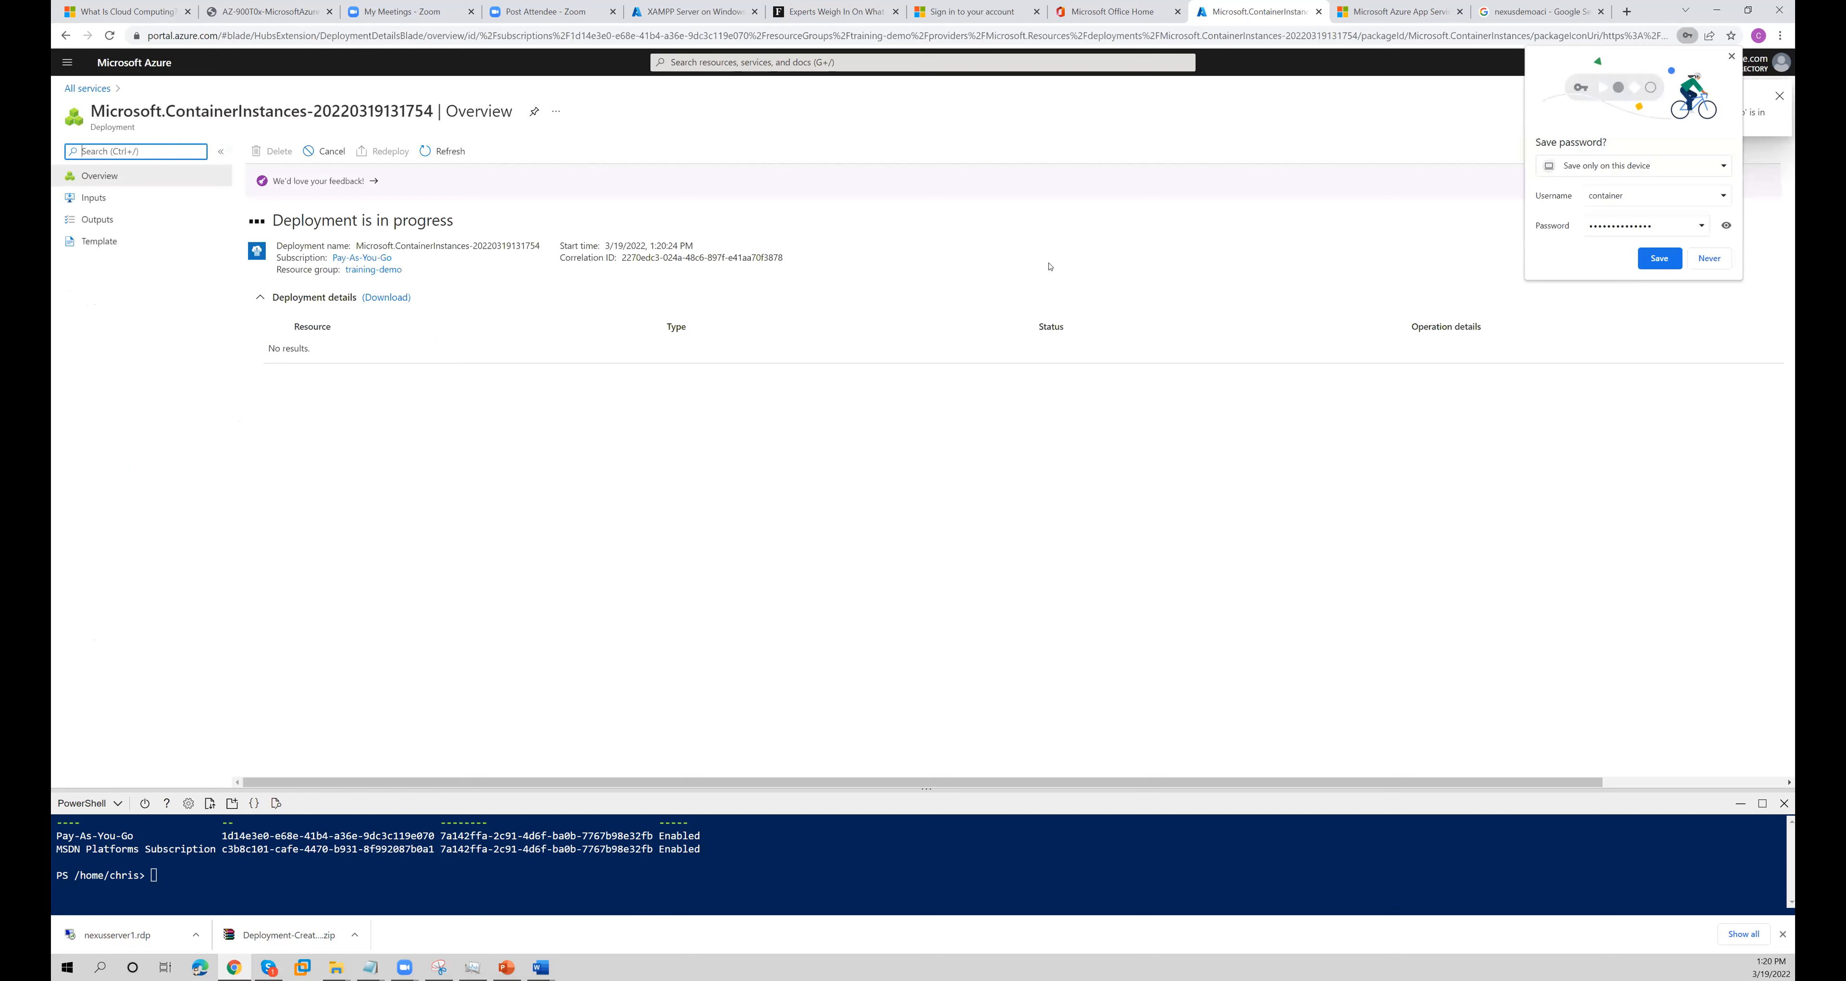
- Save the offered container login in the browser and open a new tab
{"action": "left_click", "coordinate": [1655, 258]}
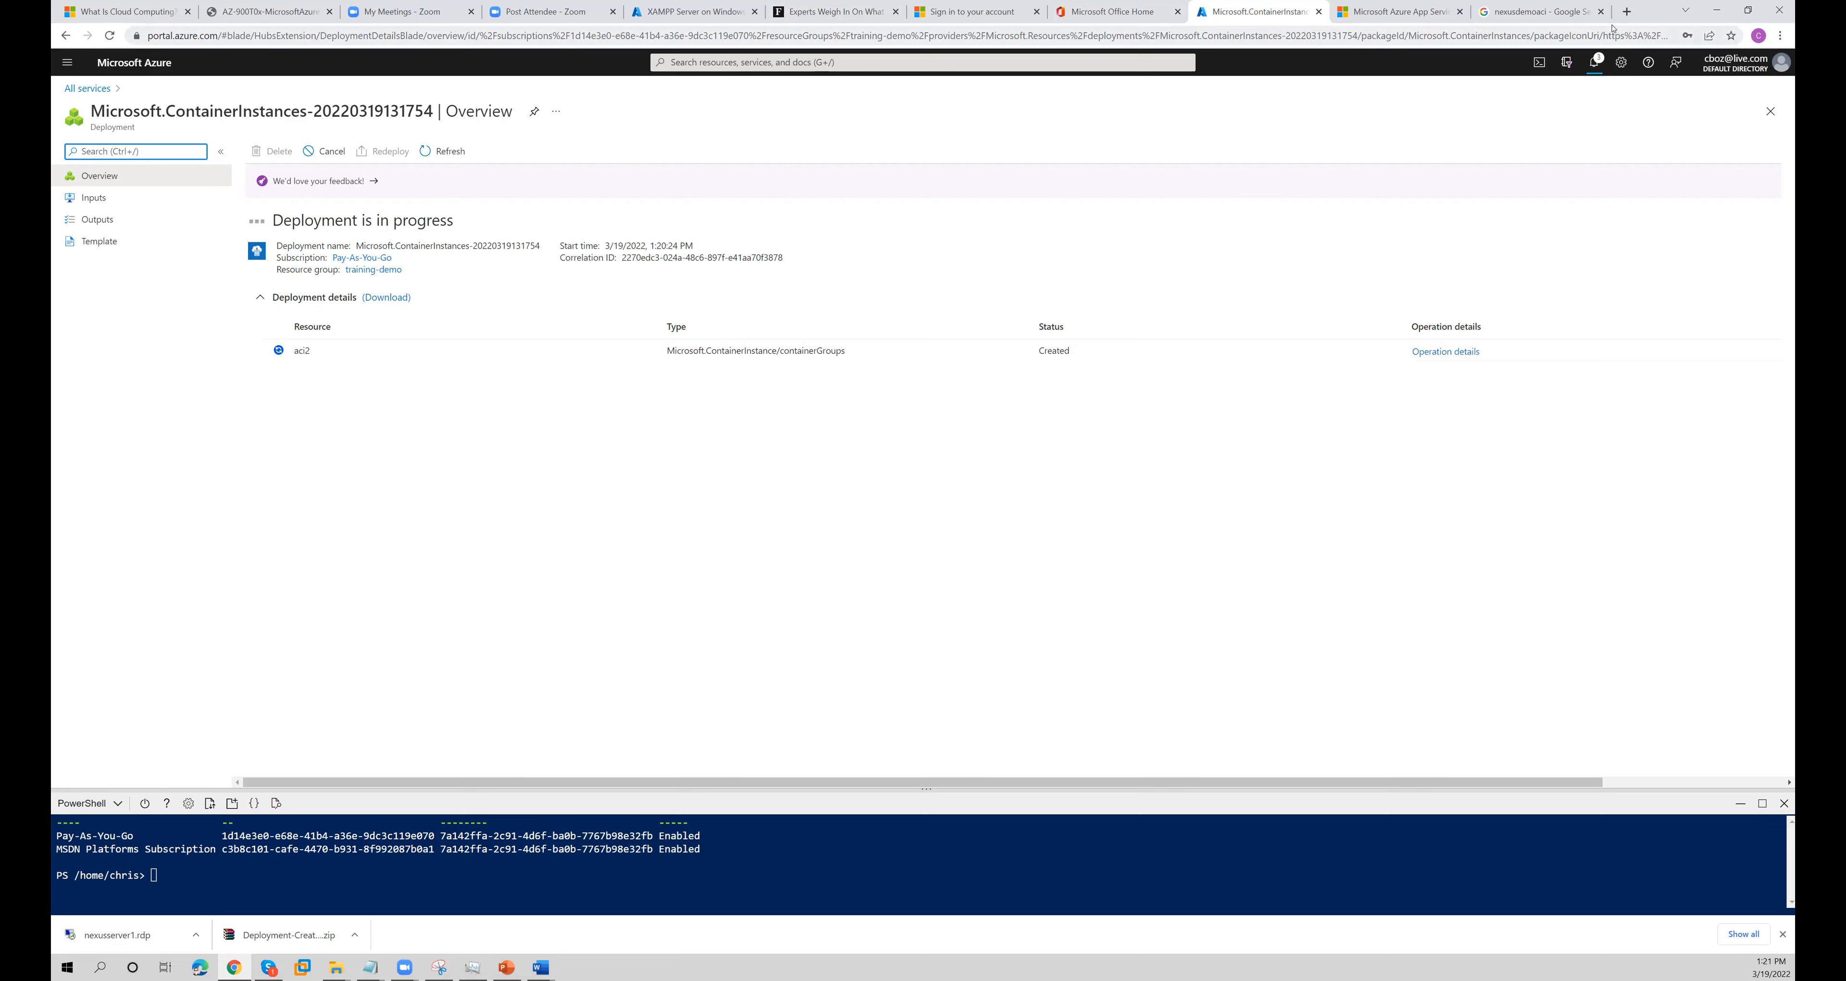
{"action": "left_click", "coordinate": [1627, 13]}
- Try to open the Azure portal in the new browser tab
{"action": "type", "text": "por"}
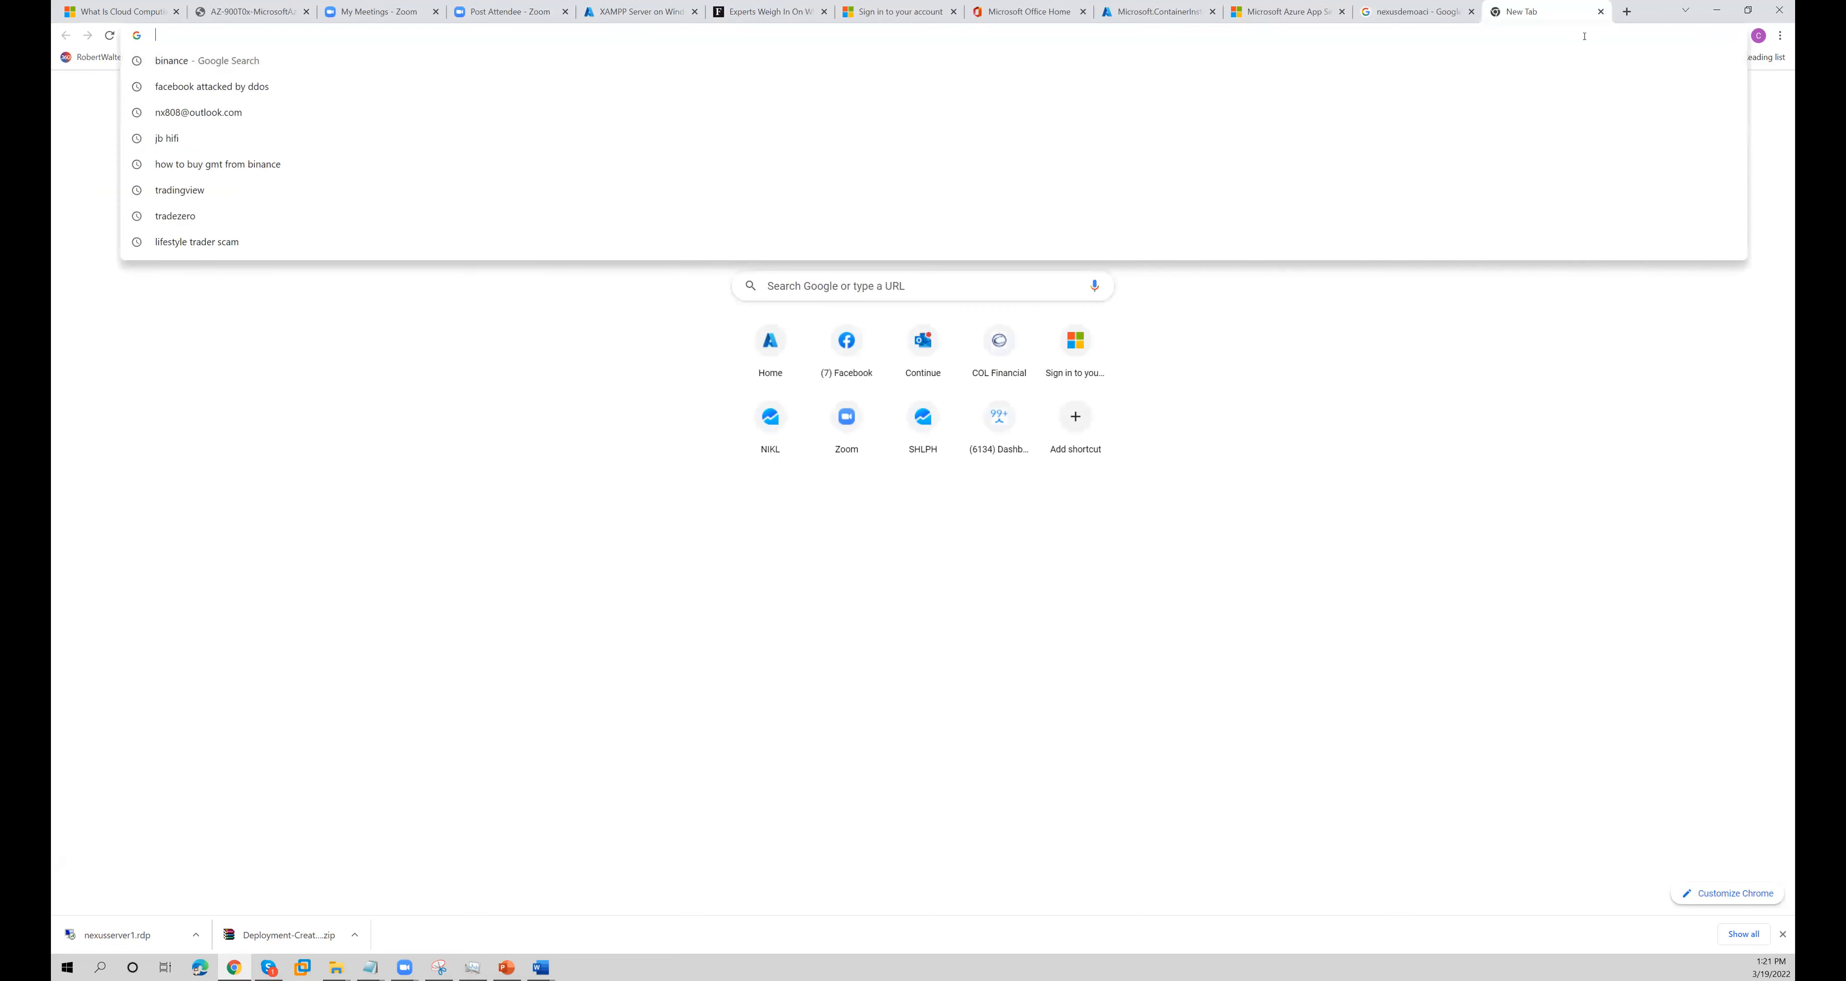
{"action": "type", "text": "t"}
{"action": "key", "text": "Return"}
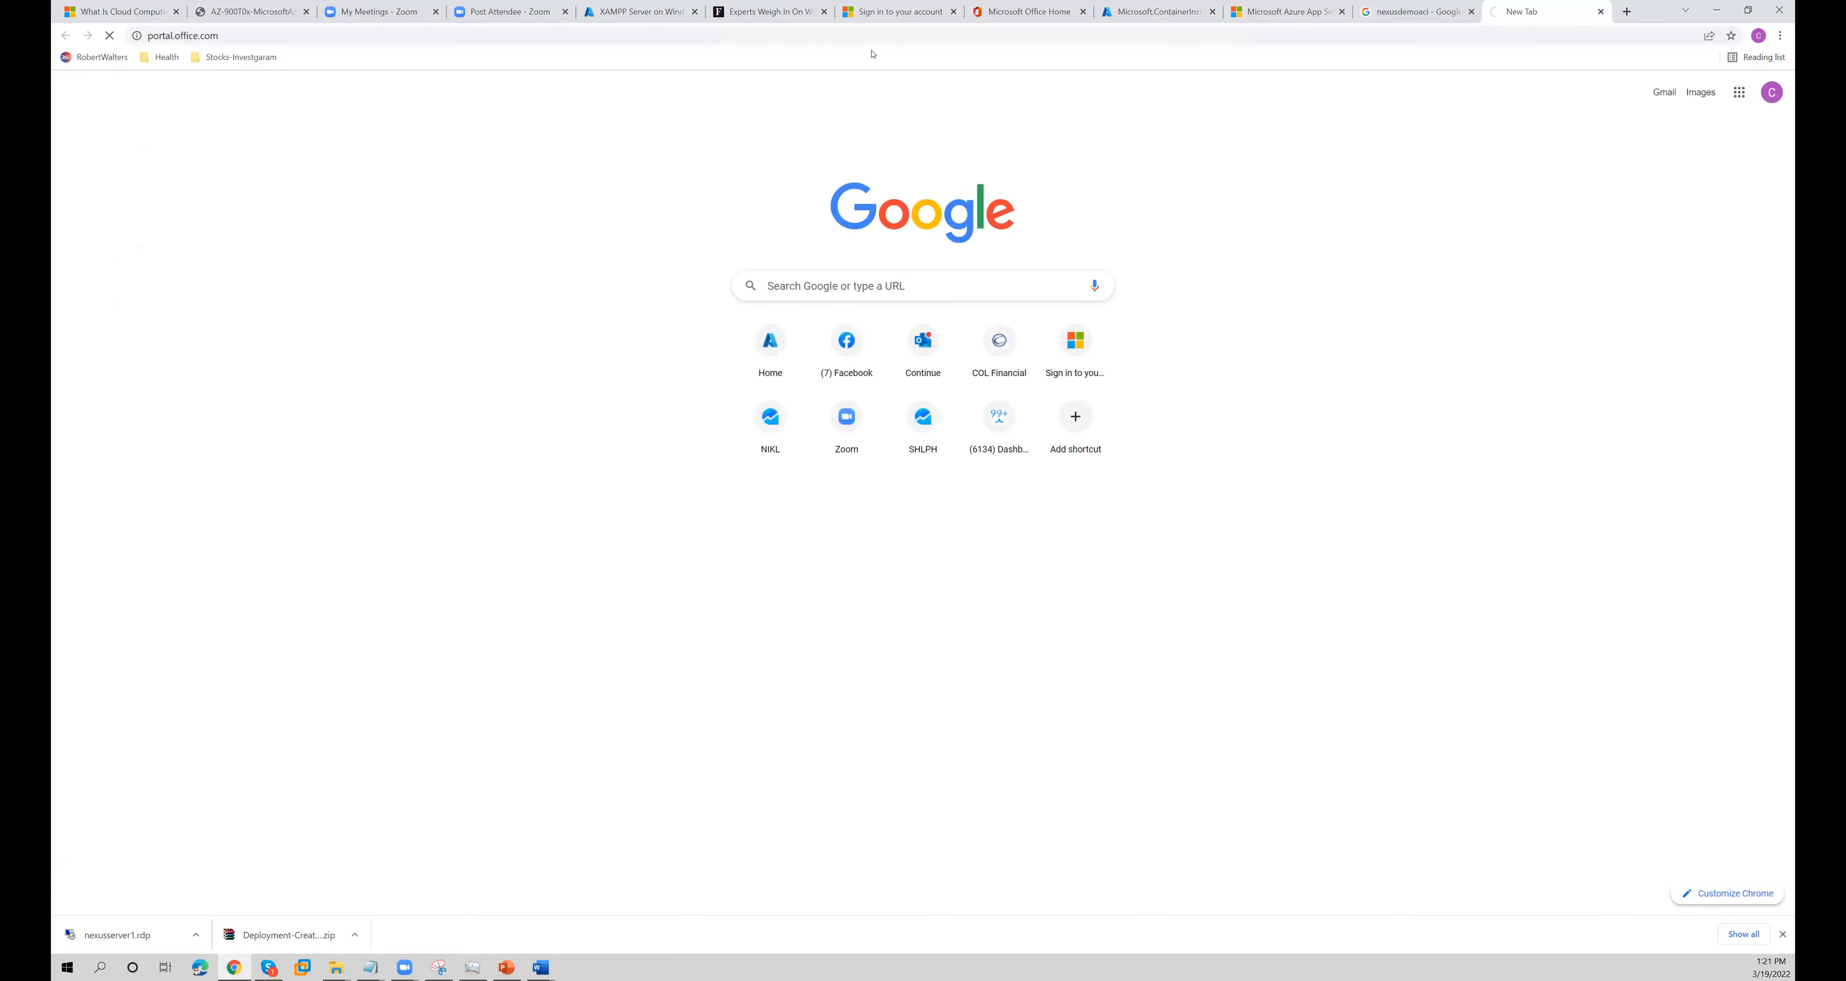
{"action": "left_click", "coordinate": [673, 36]}
{"action": "type", "text": "p"}
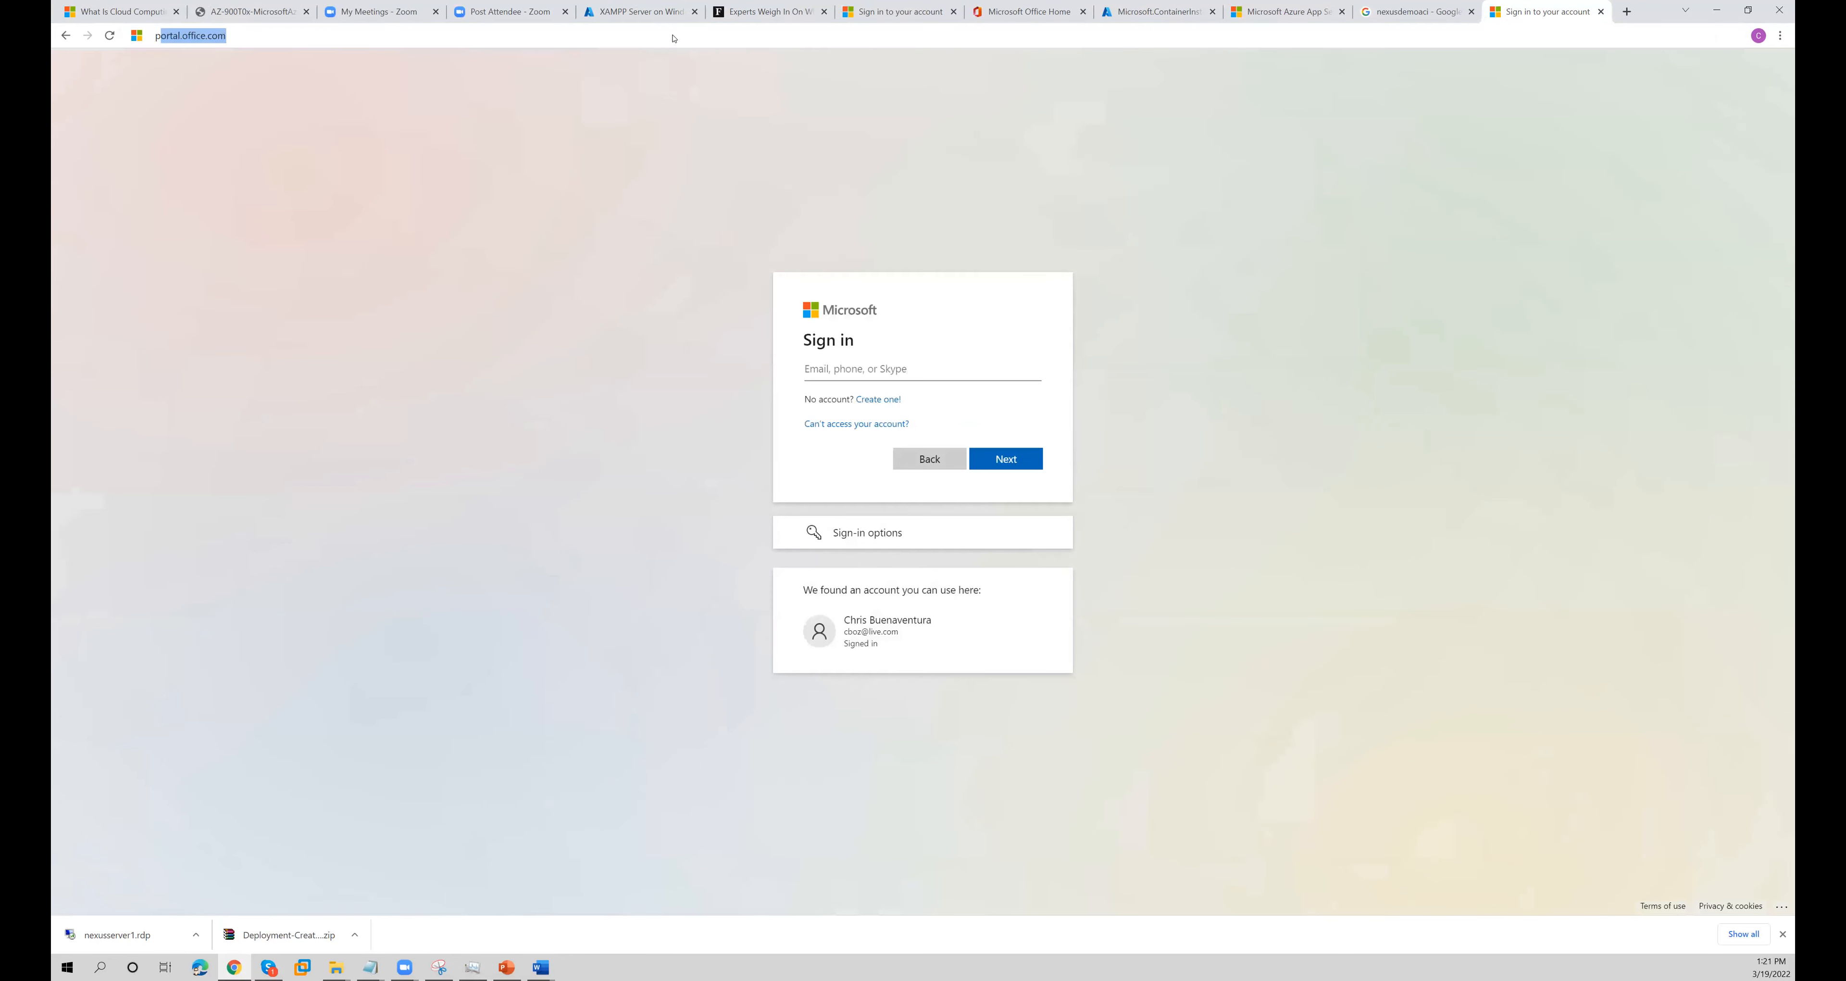
{"action": "type", "text": "ortal"}
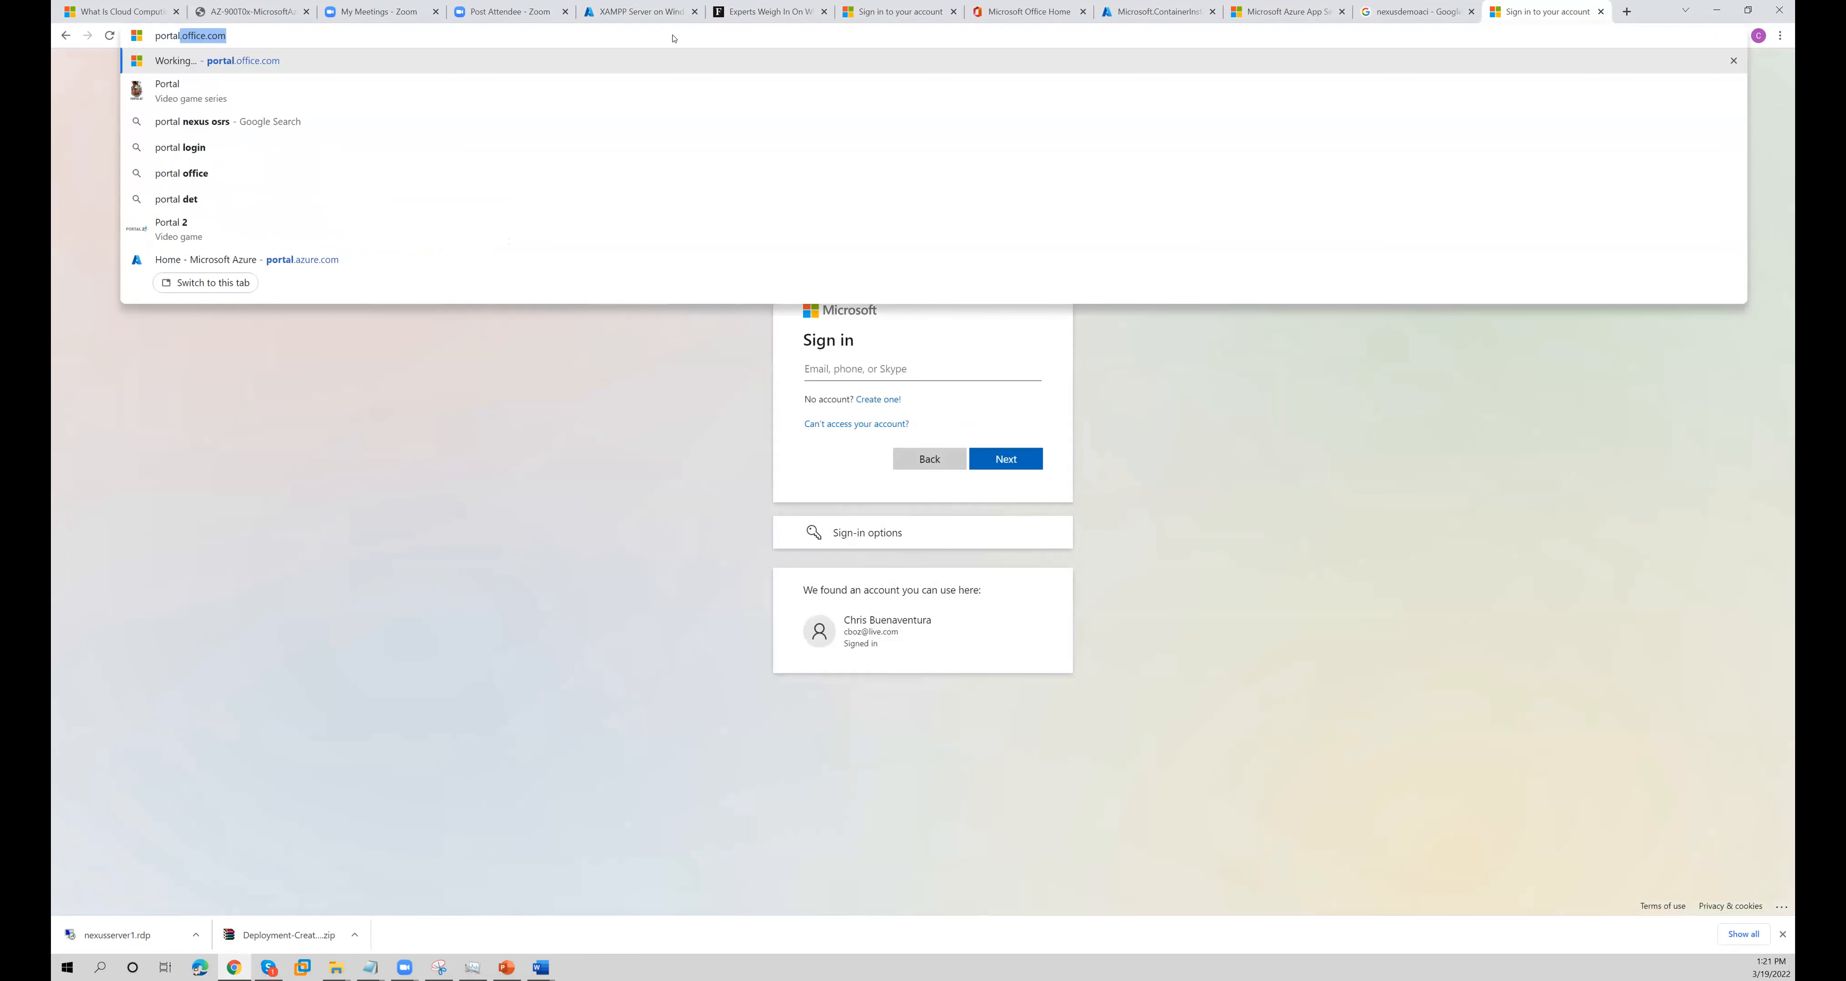
{"action": "type", "text": ",azure.com"}
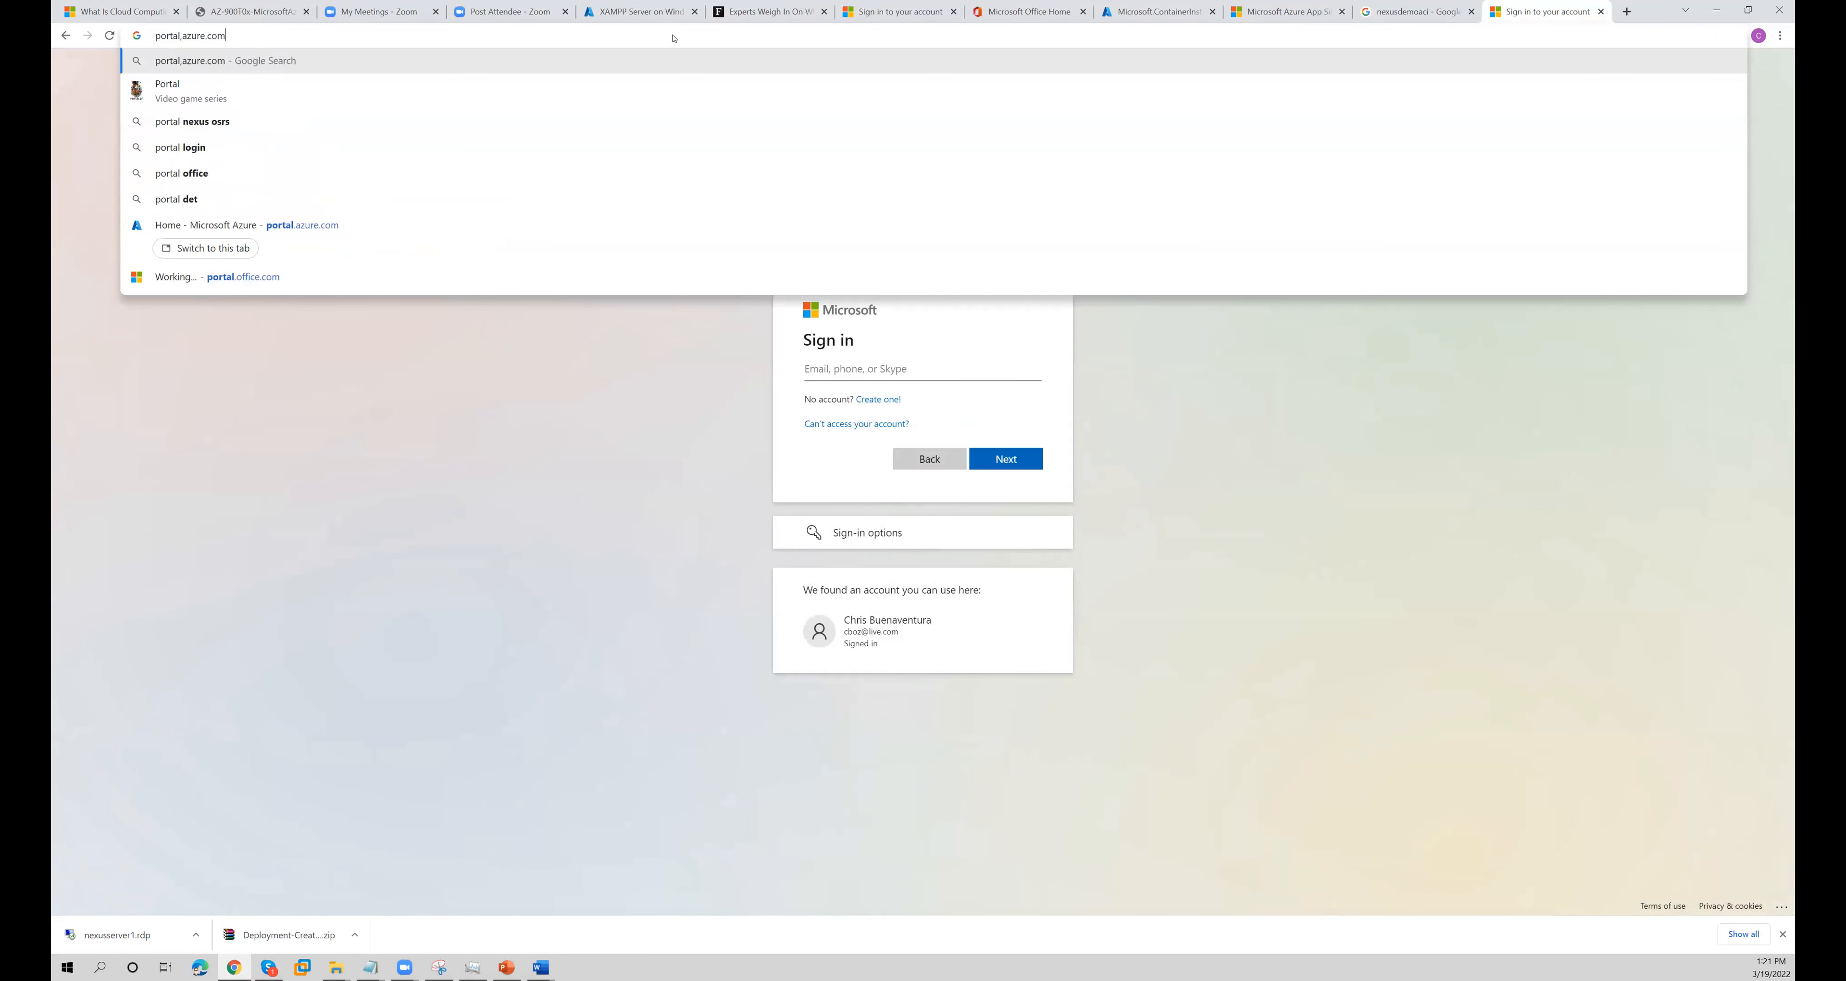
{"action": "key", "text": "Return"}
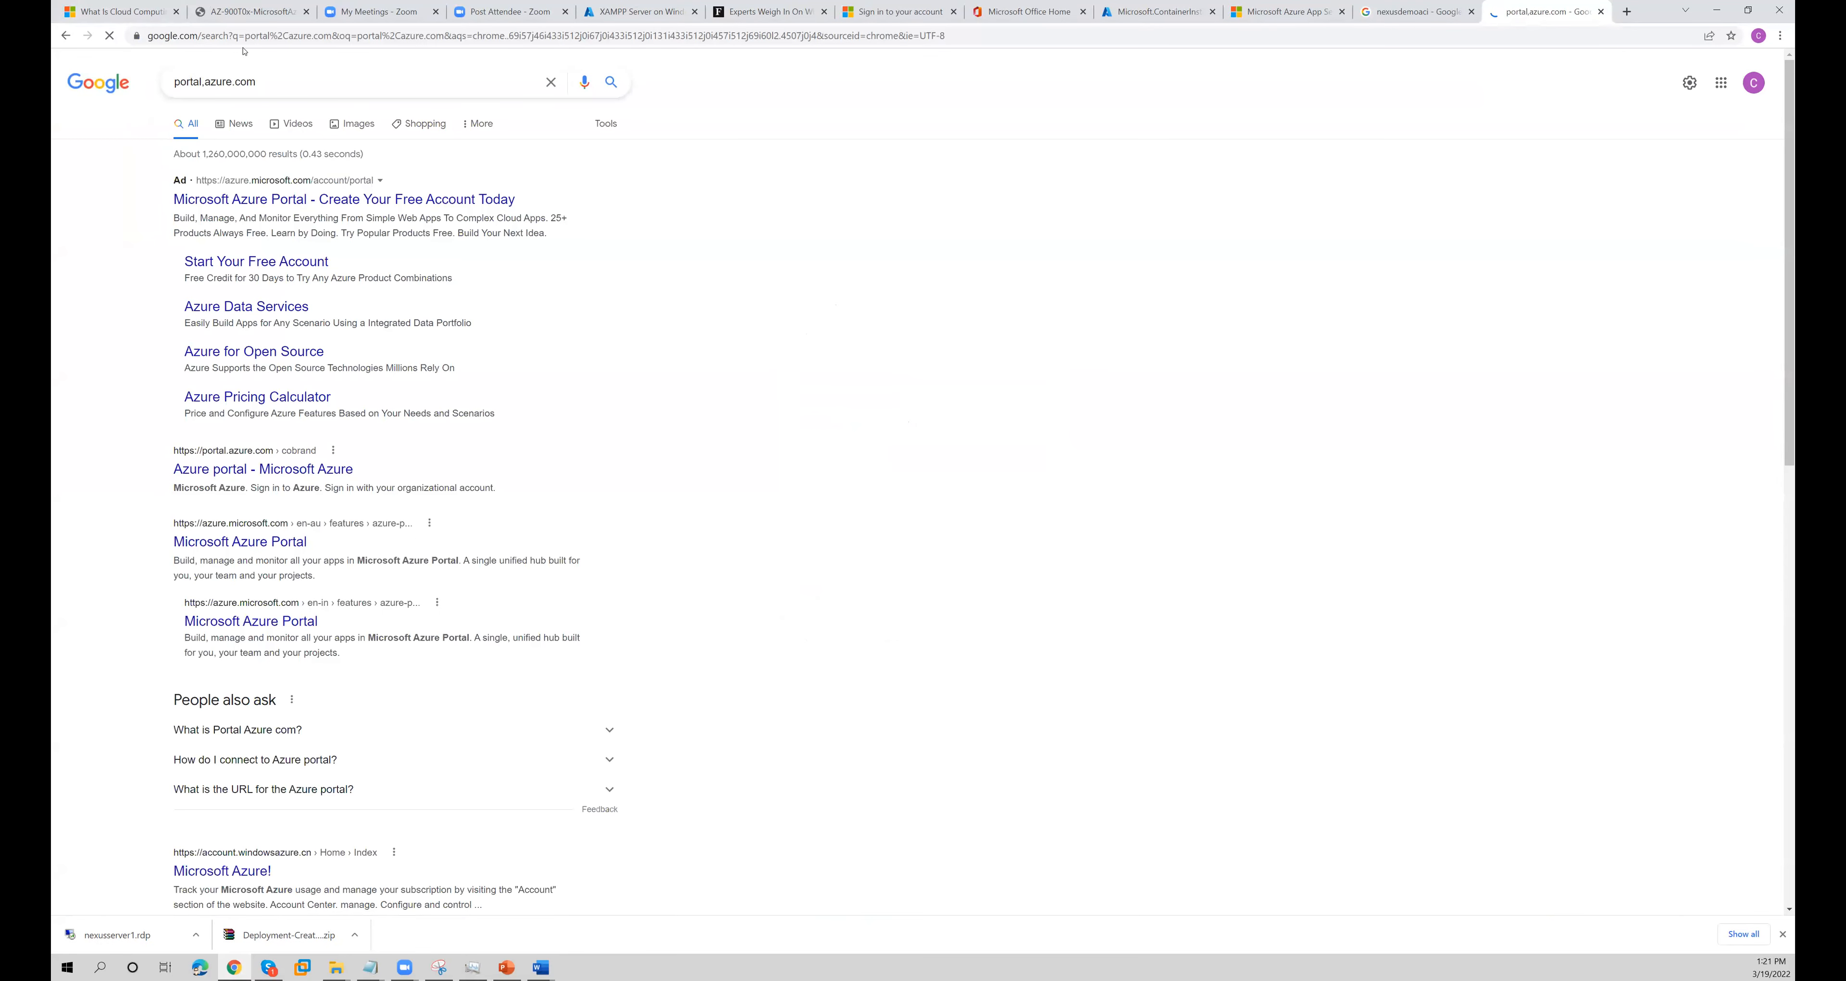
- Go to portal.azure.com in the new tab
{"action": "left_click", "coordinate": [248, 40]}
{"action": "type", "text": "porta"}
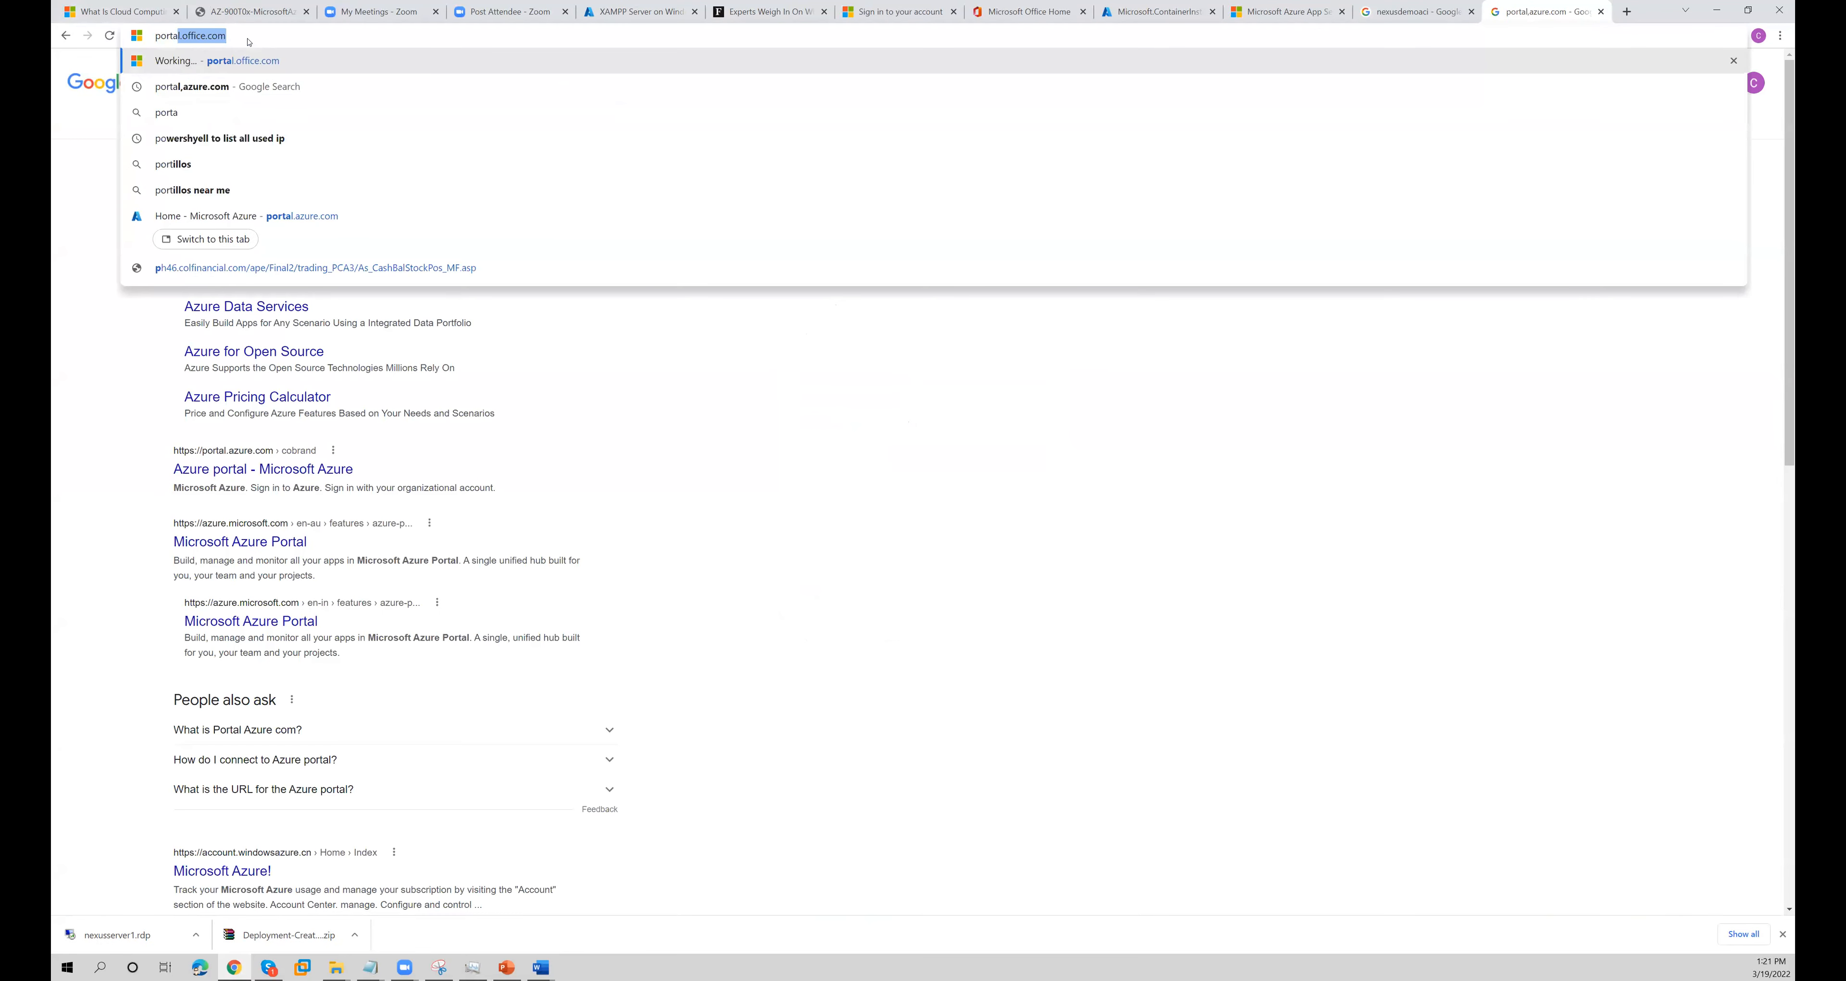
{"action": "type", "text": "l.azure.com"}
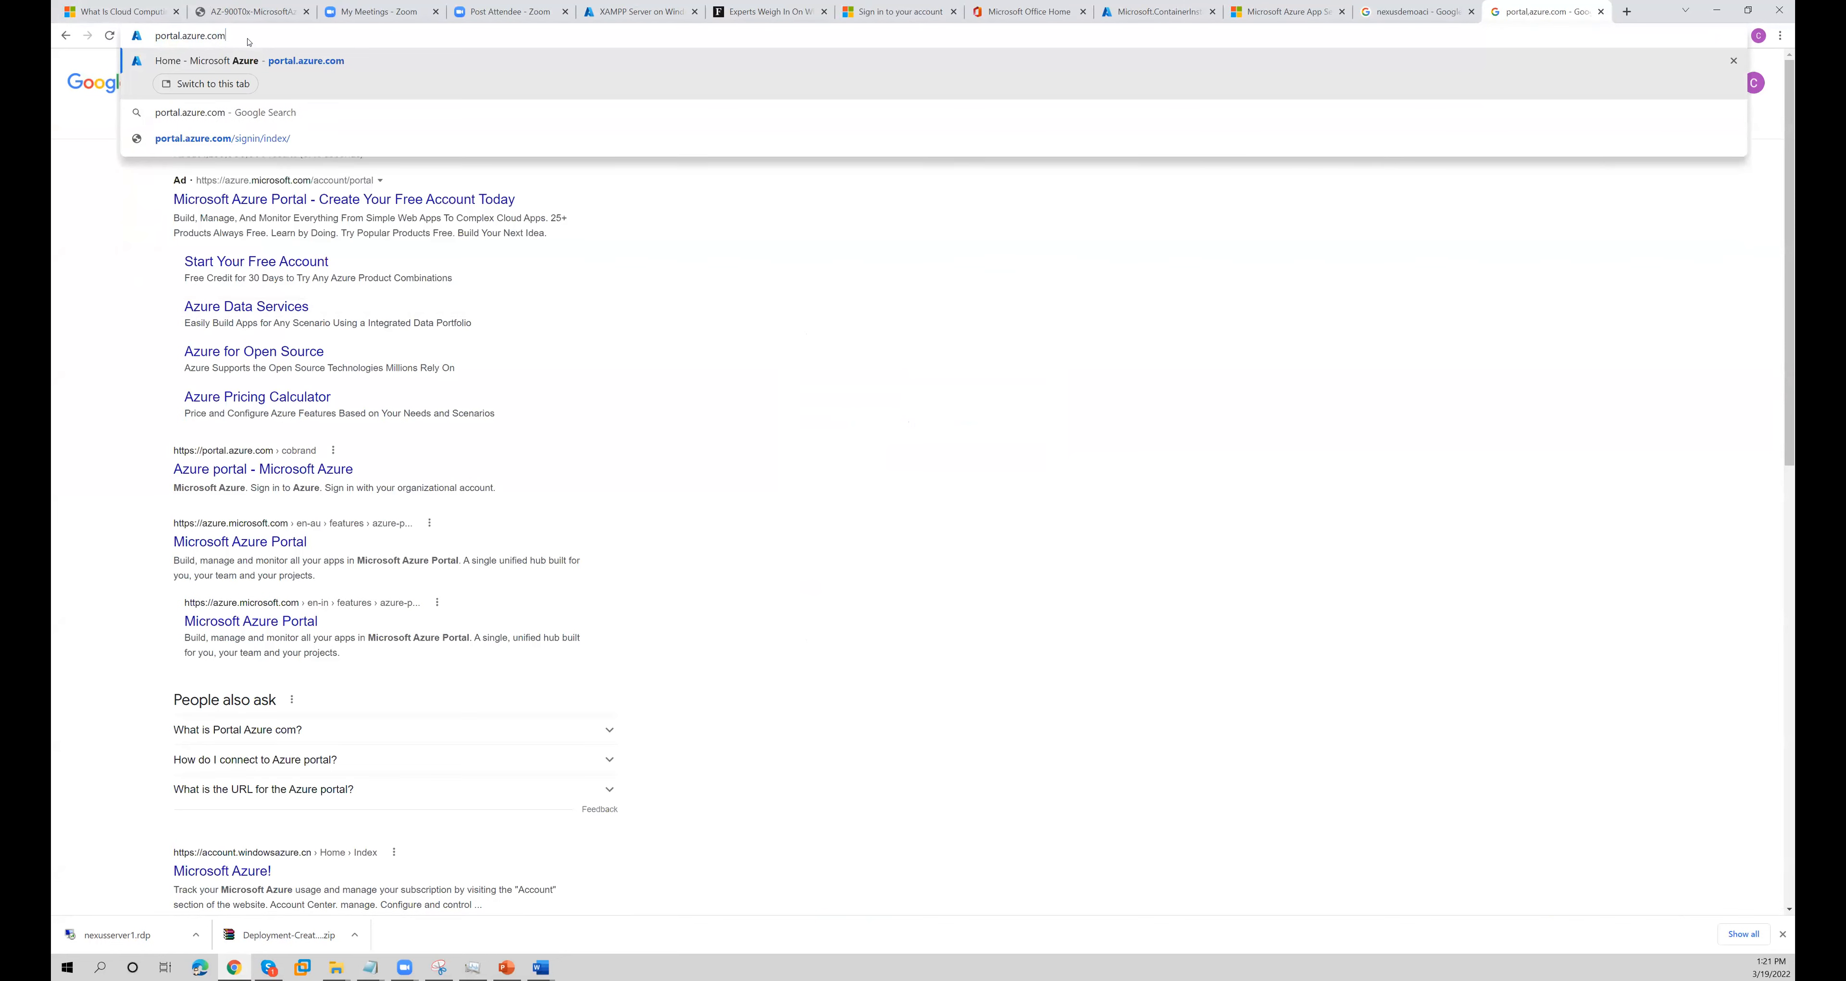
{"action": "key", "text": "Return"}
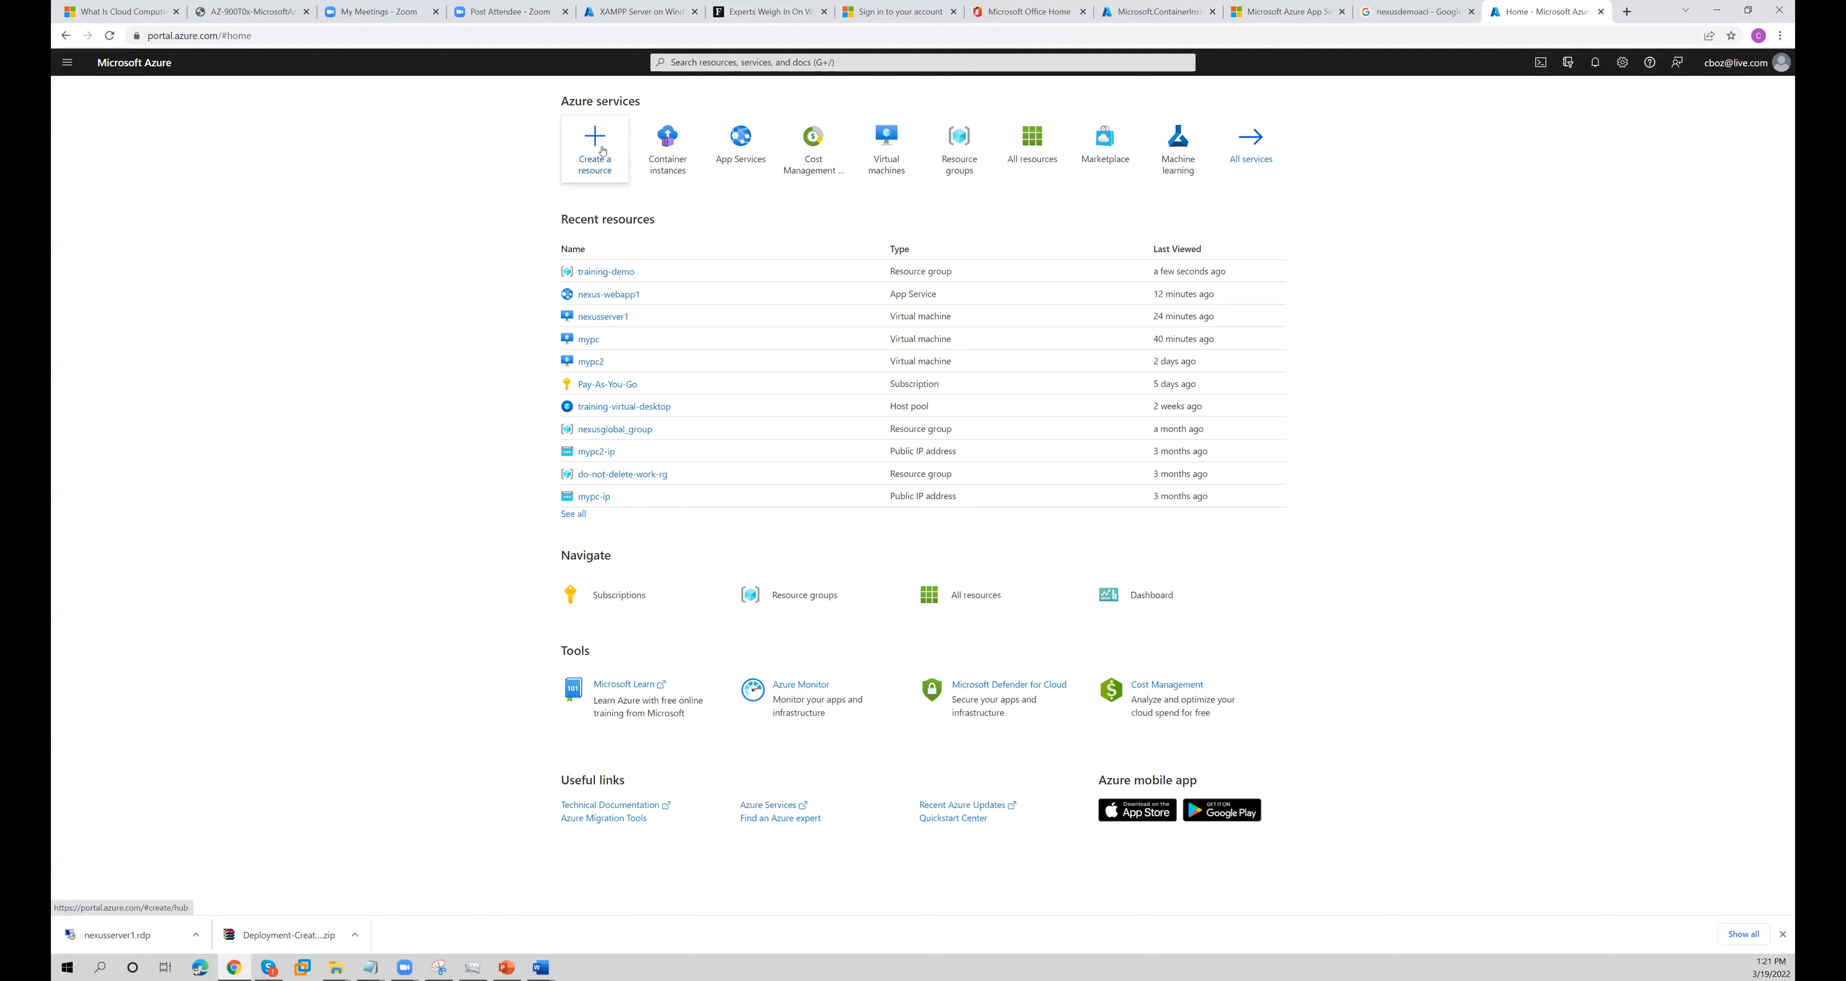
- Search the portal for dns, open DNS zones, and start a new DNS zone in the training-demo resource group
{"action": "left_click", "coordinate": [710, 62]}
{"action": "type", "text": "dns"}
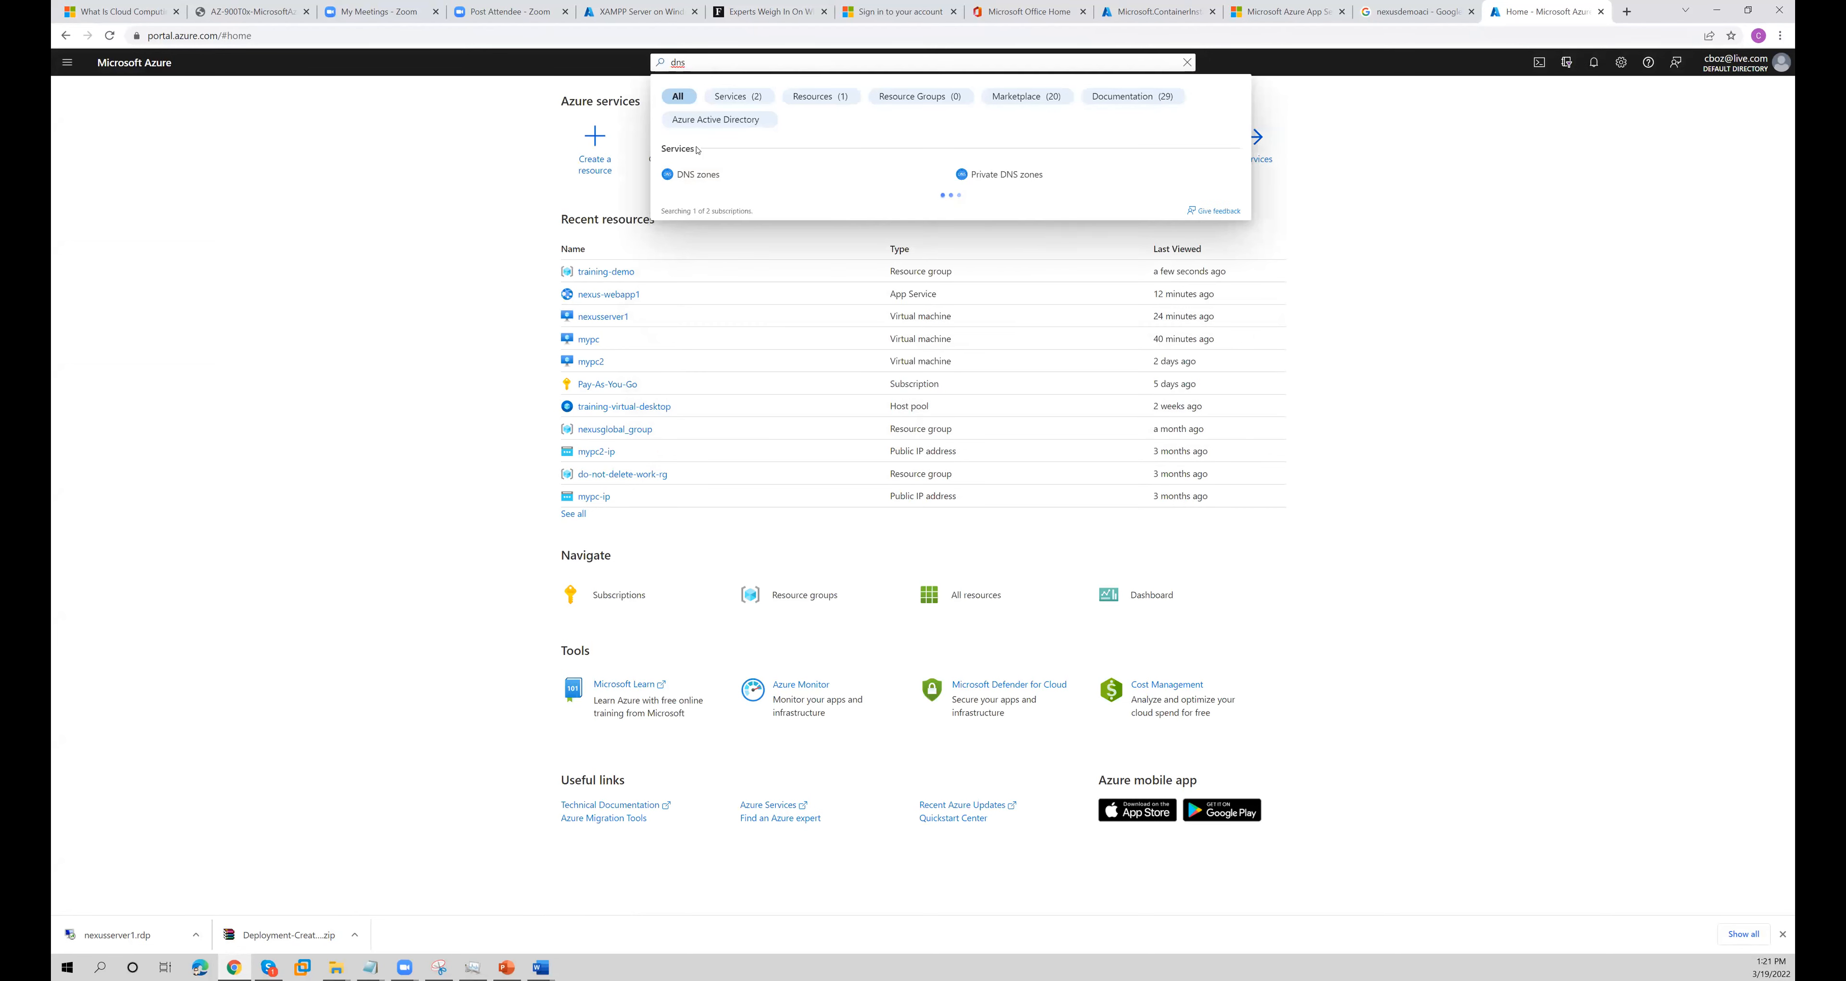
{"action": "left_click", "coordinate": [695, 176]}
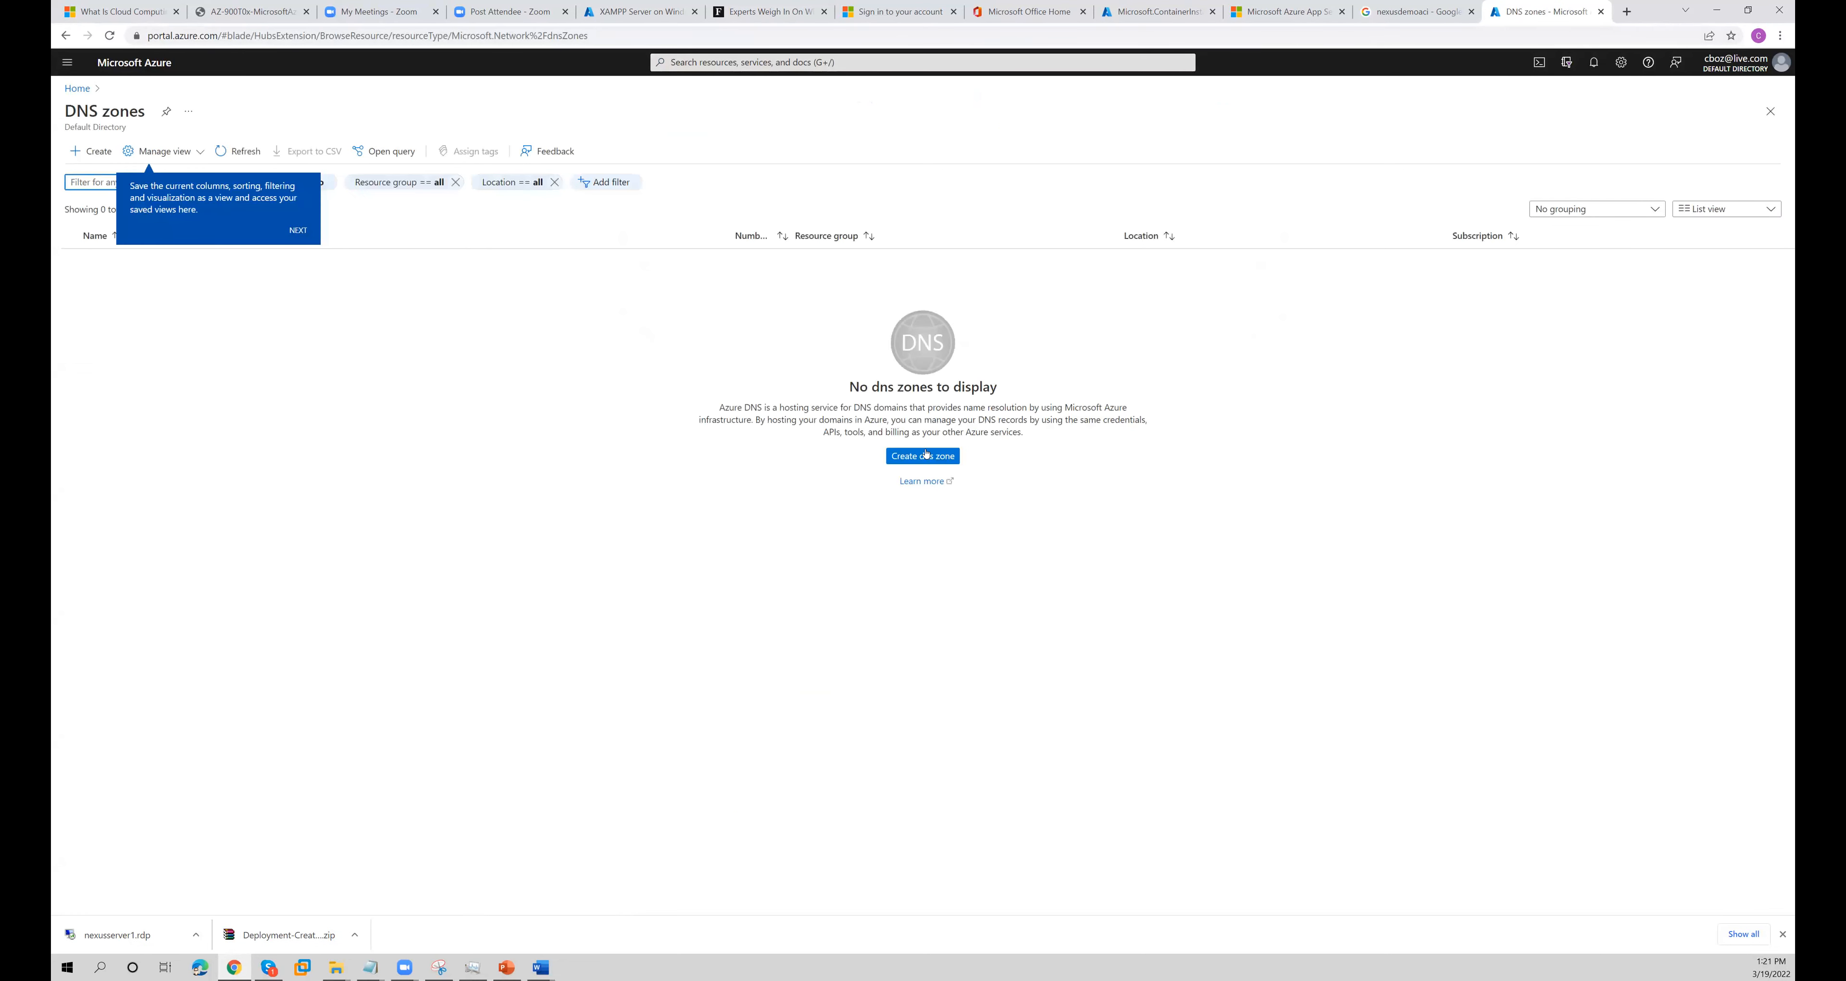
{"action": "left_click", "coordinate": [925, 455]}
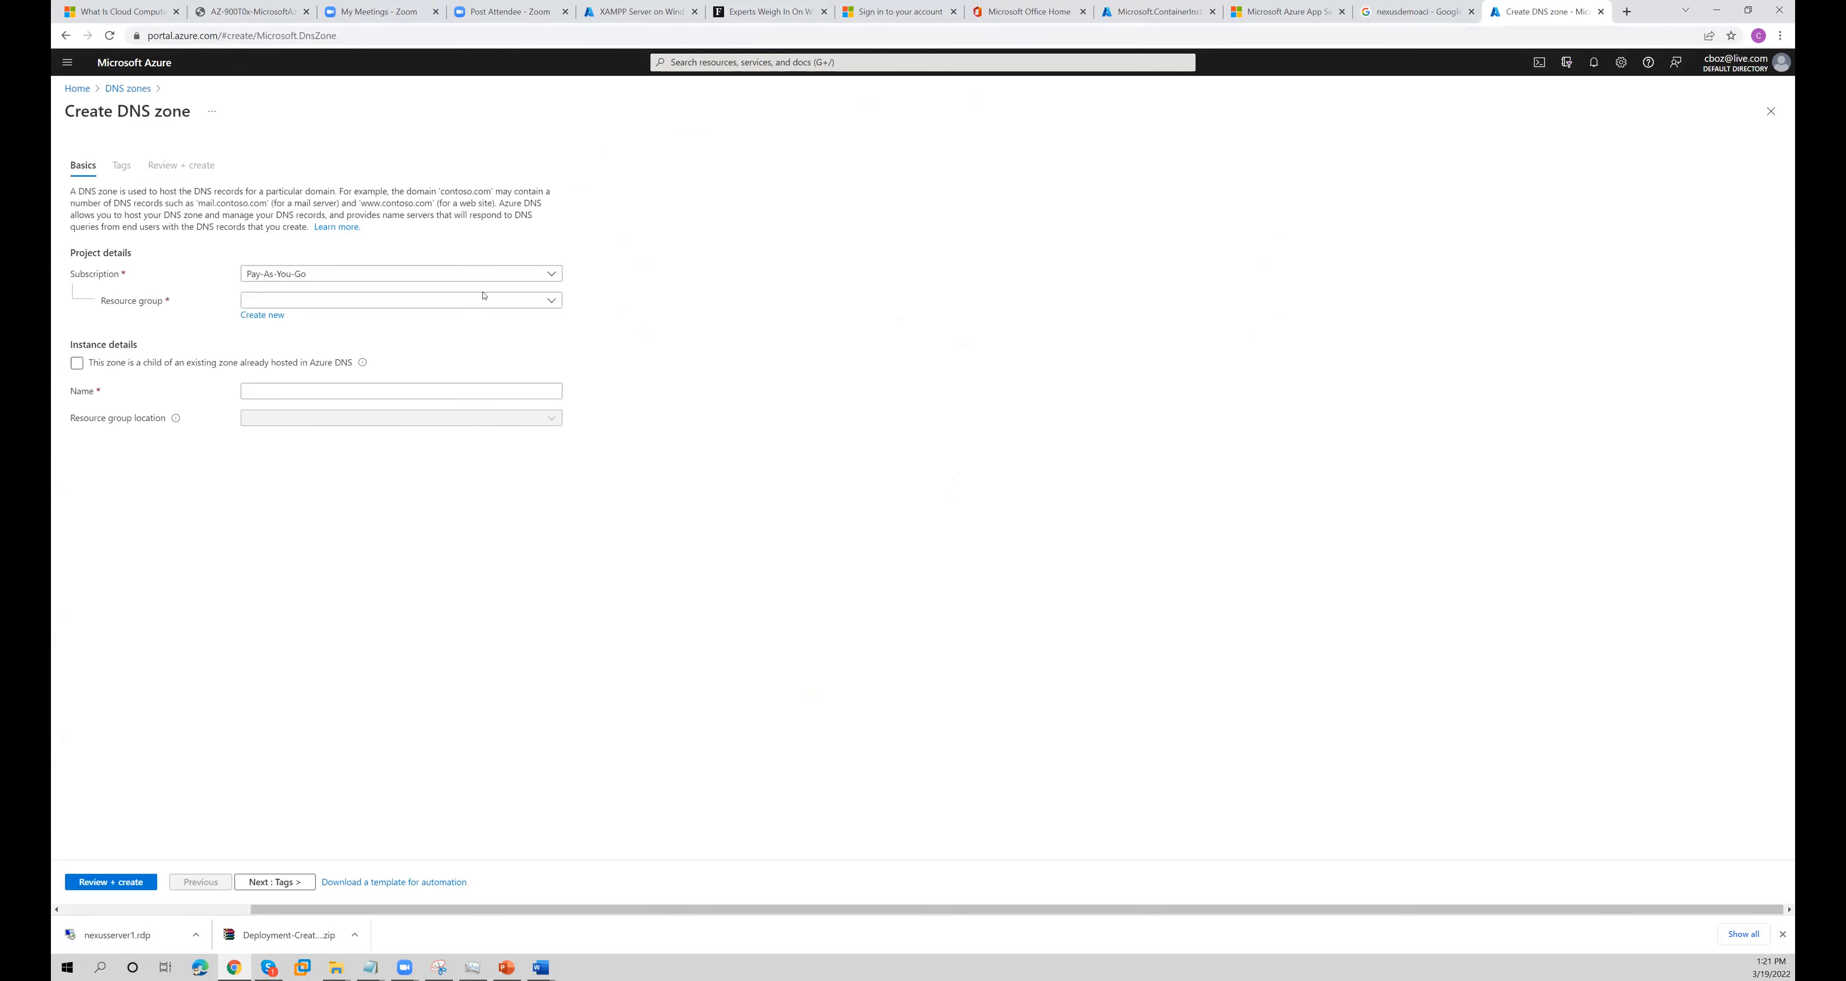
{"action": "left_click", "coordinate": [441, 301]}
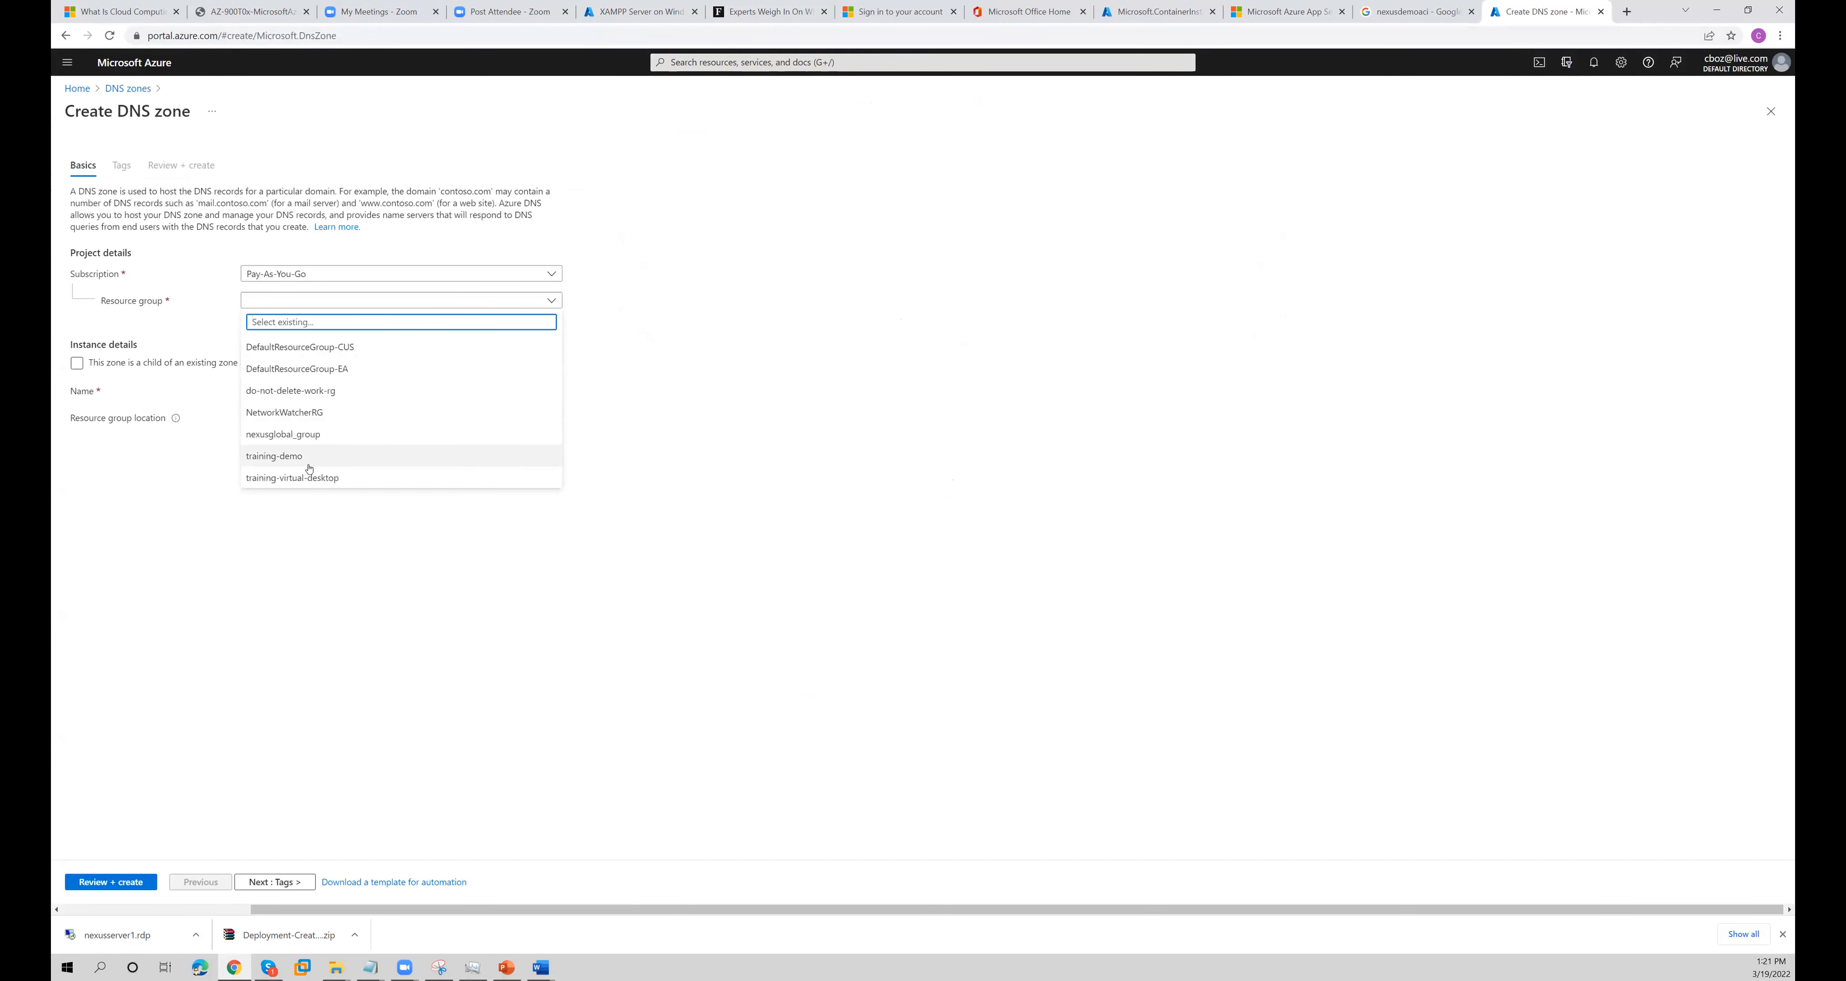
{"action": "left_click", "coordinate": [310, 467]}
- Try to name the new DNS zone nexusserver1
{"action": "left_click", "coordinate": [324, 392]}
{"action": "type", "text": "nexusserver1"}
{"action": "left_click", "coordinate": [465, 445]}
- Set the DNS zone's name to trainingdemo1.com
{"action": "double_click", "coordinate": [423, 392]}
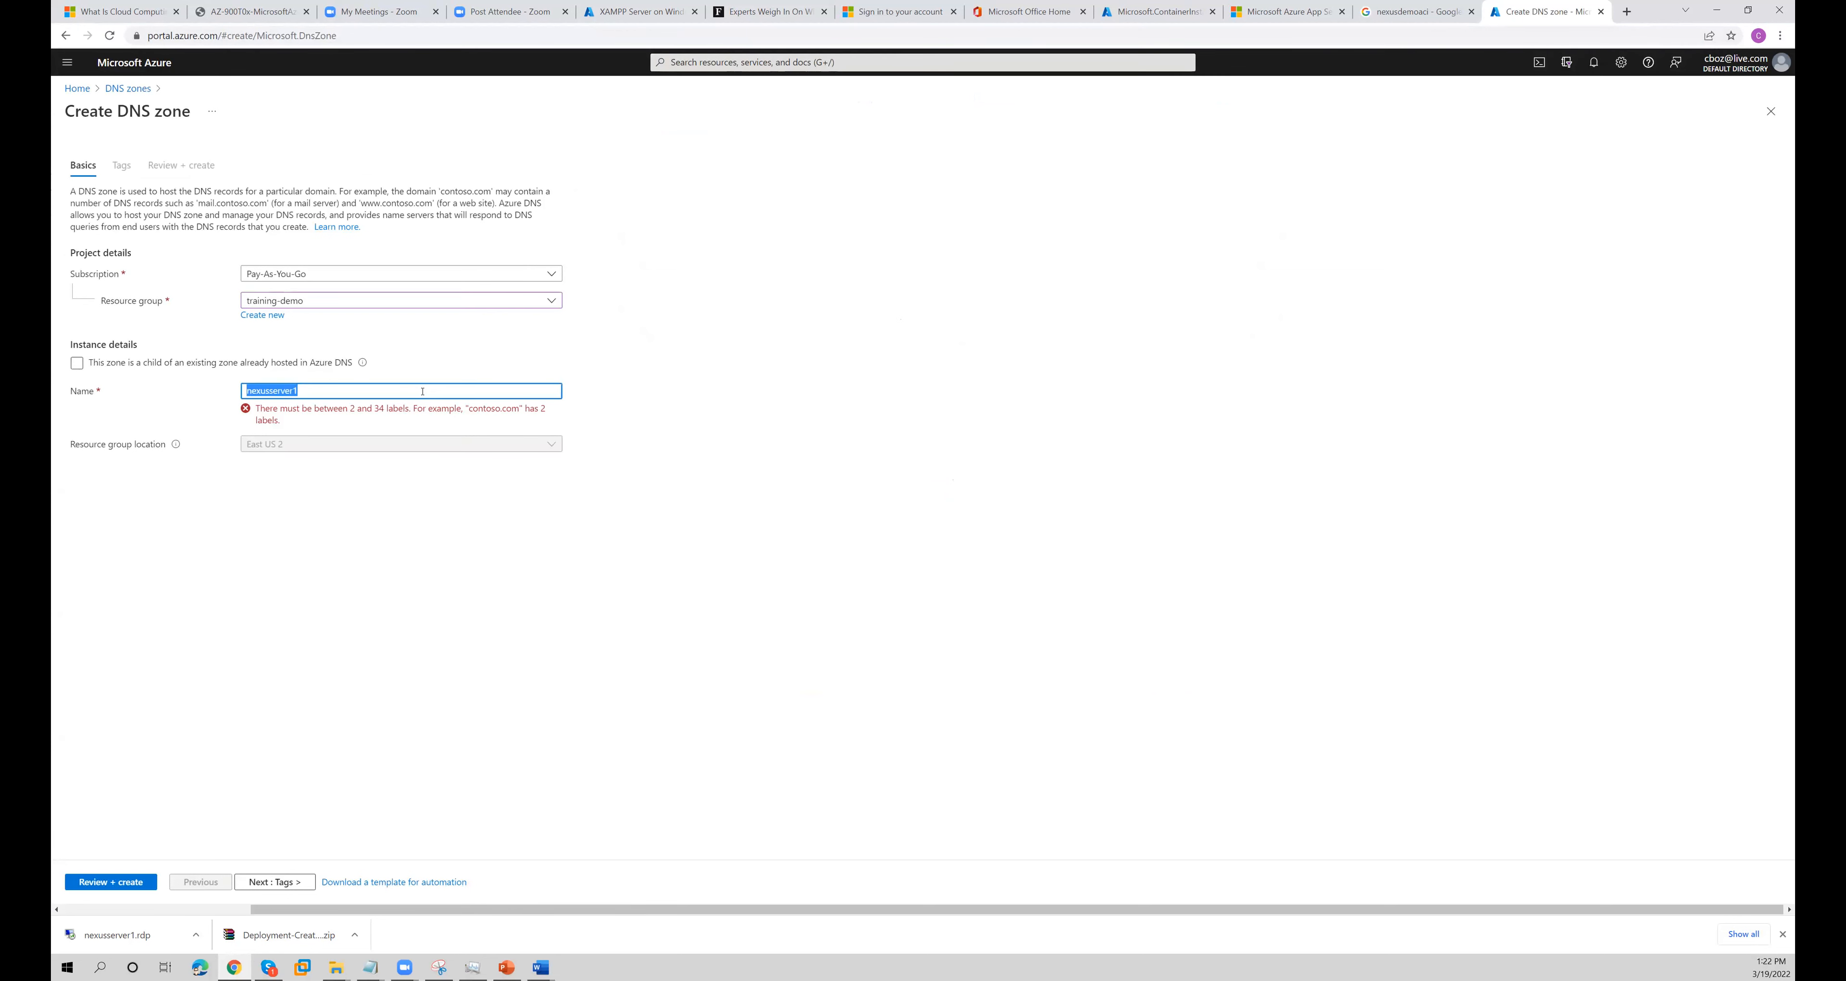
{"action": "type", "text": "trainie"}
{"action": "type", "text": "gdemo1.com"}
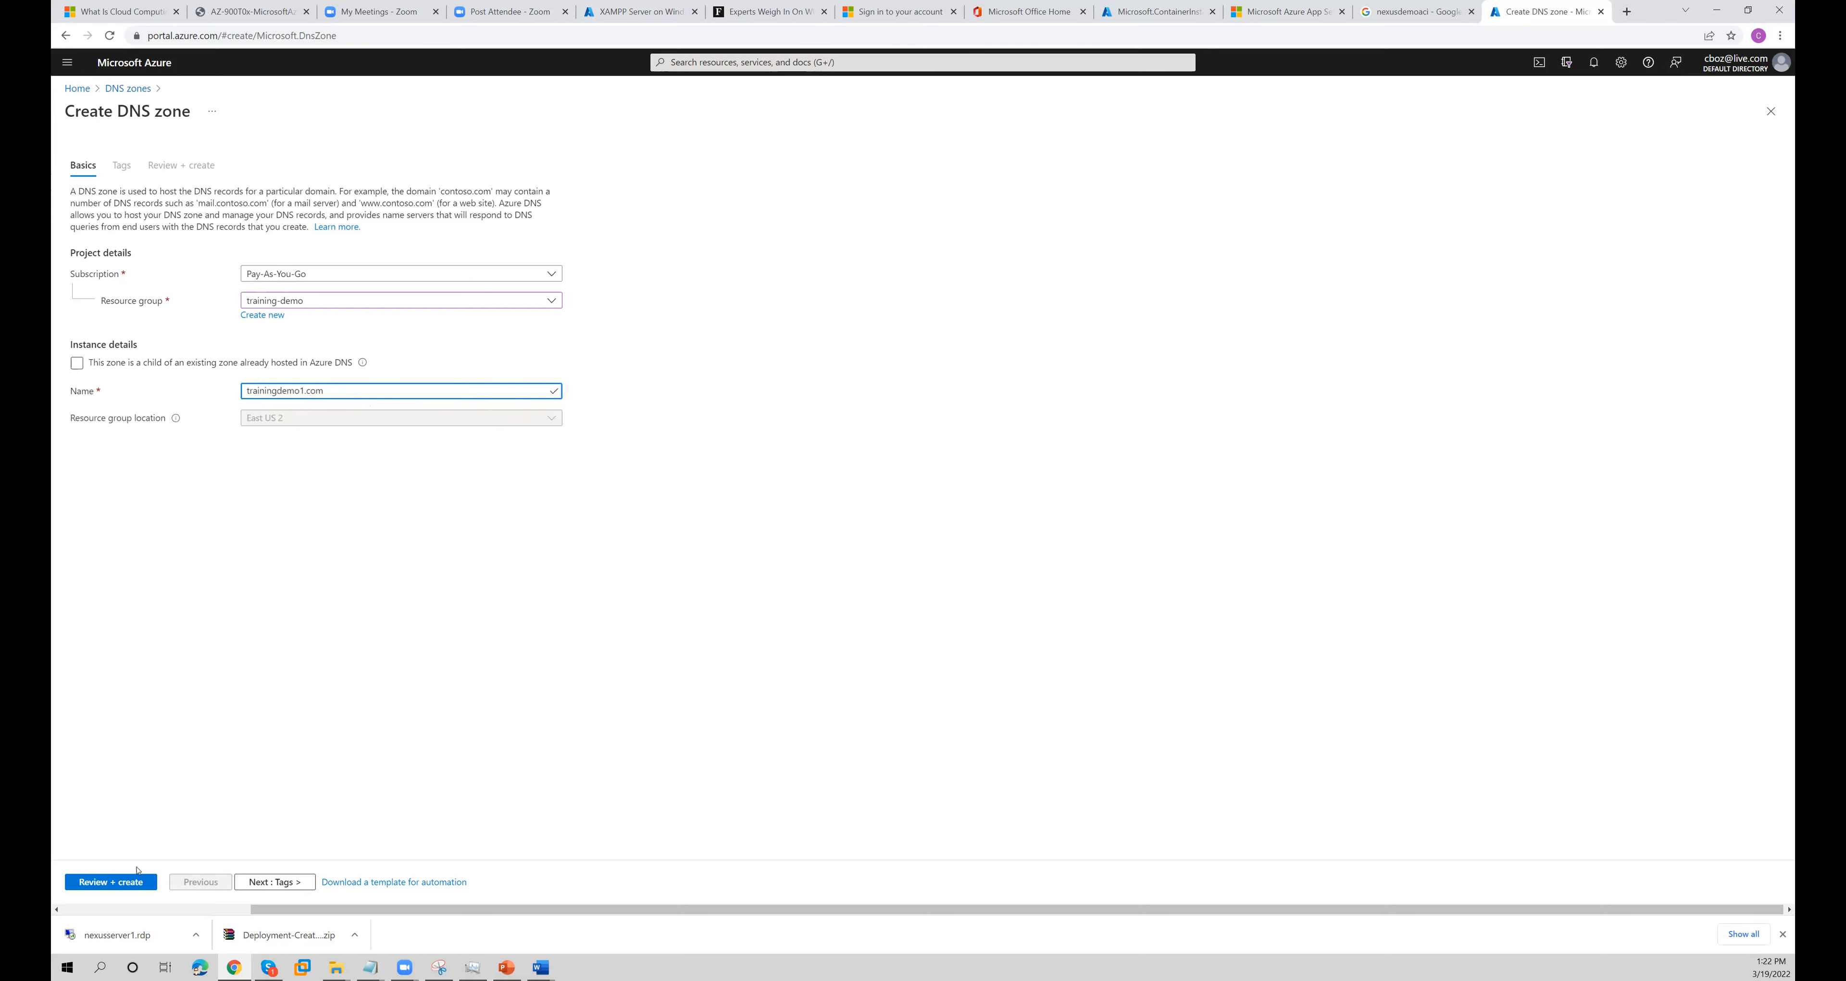
- Validate and create the DNS zone, and copy the fourth name server from its overview
{"action": "left_click", "coordinate": [110, 881]}
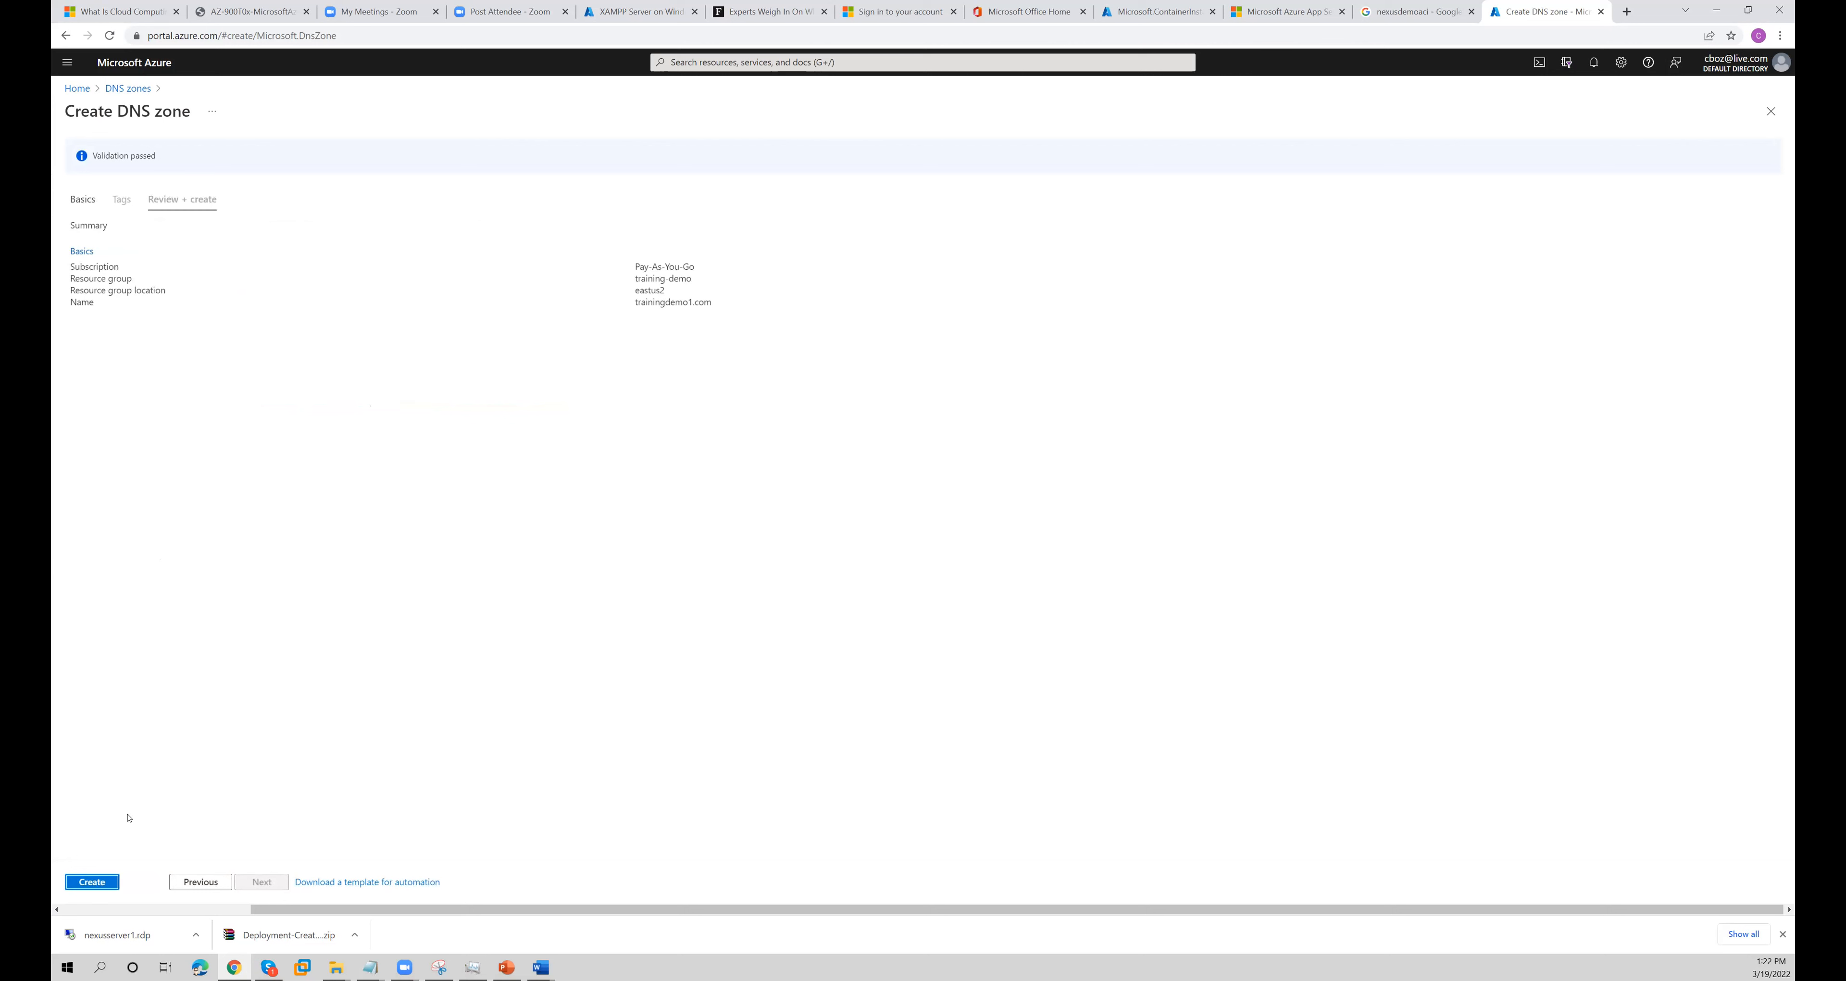
{"action": "left_click", "coordinate": [109, 881]}
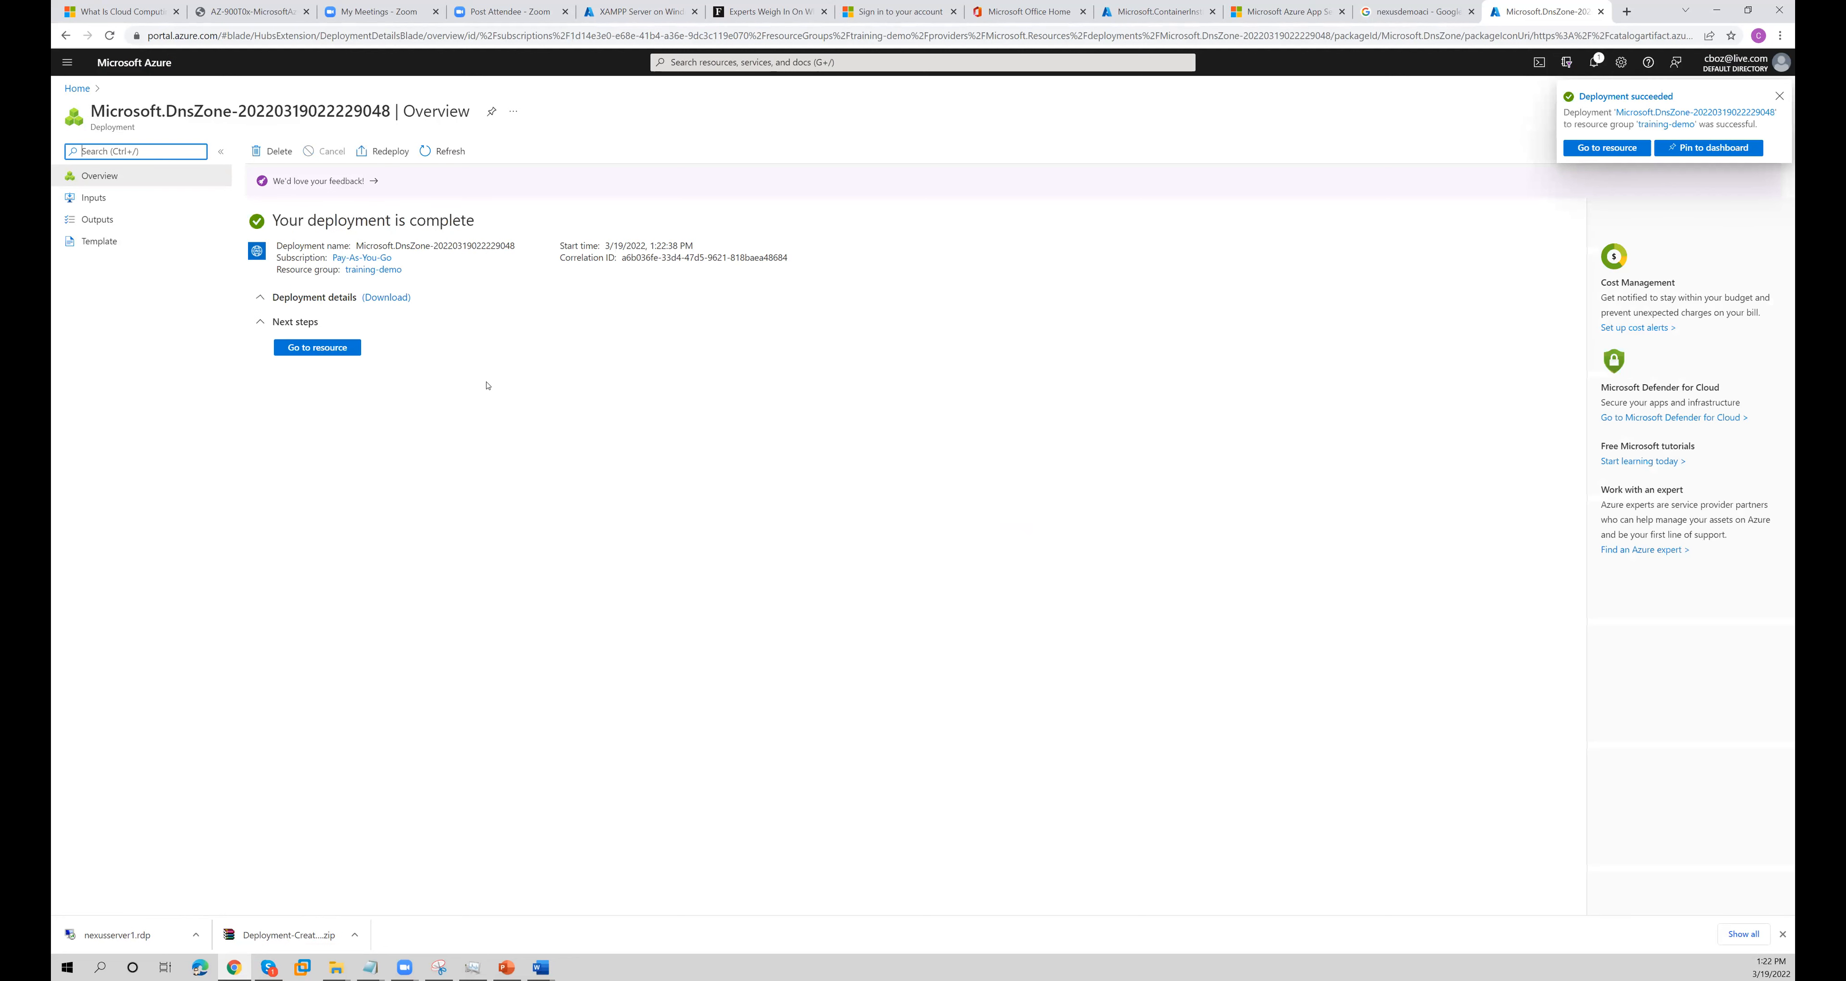
{"action": "left_click", "coordinate": [343, 353]}
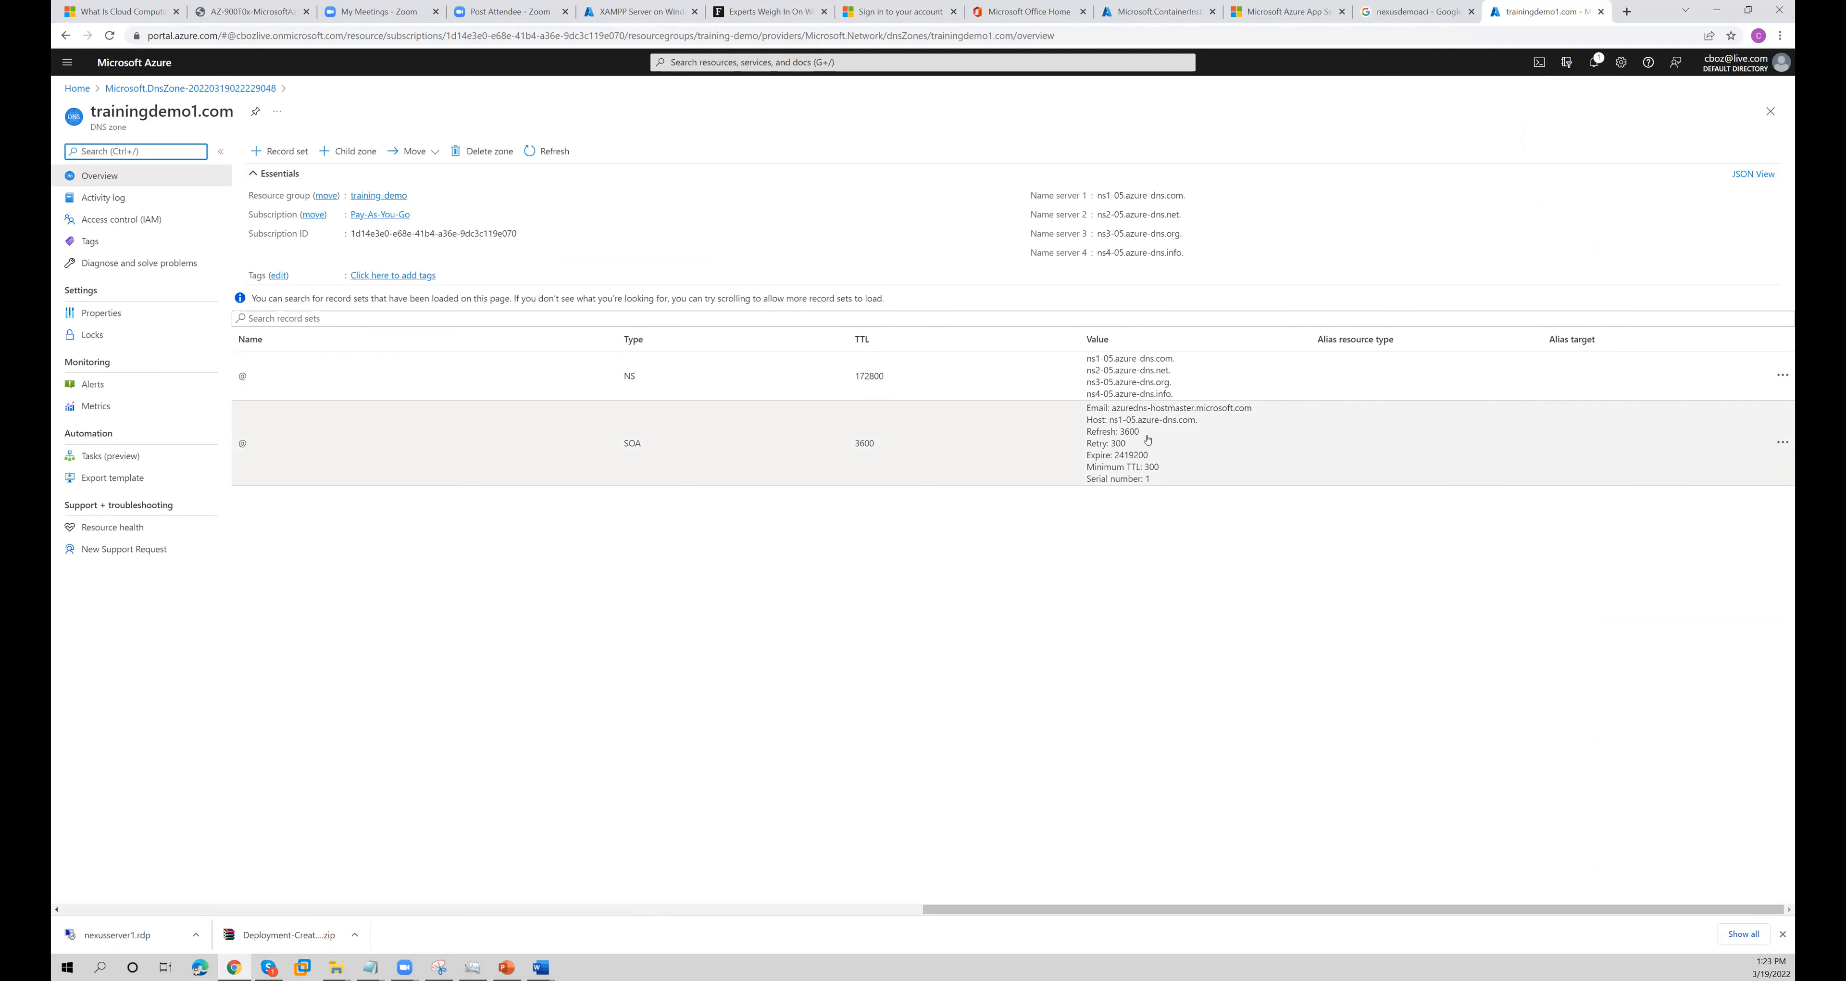
{"action": "left_click", "coordinate": [1191, 253]}
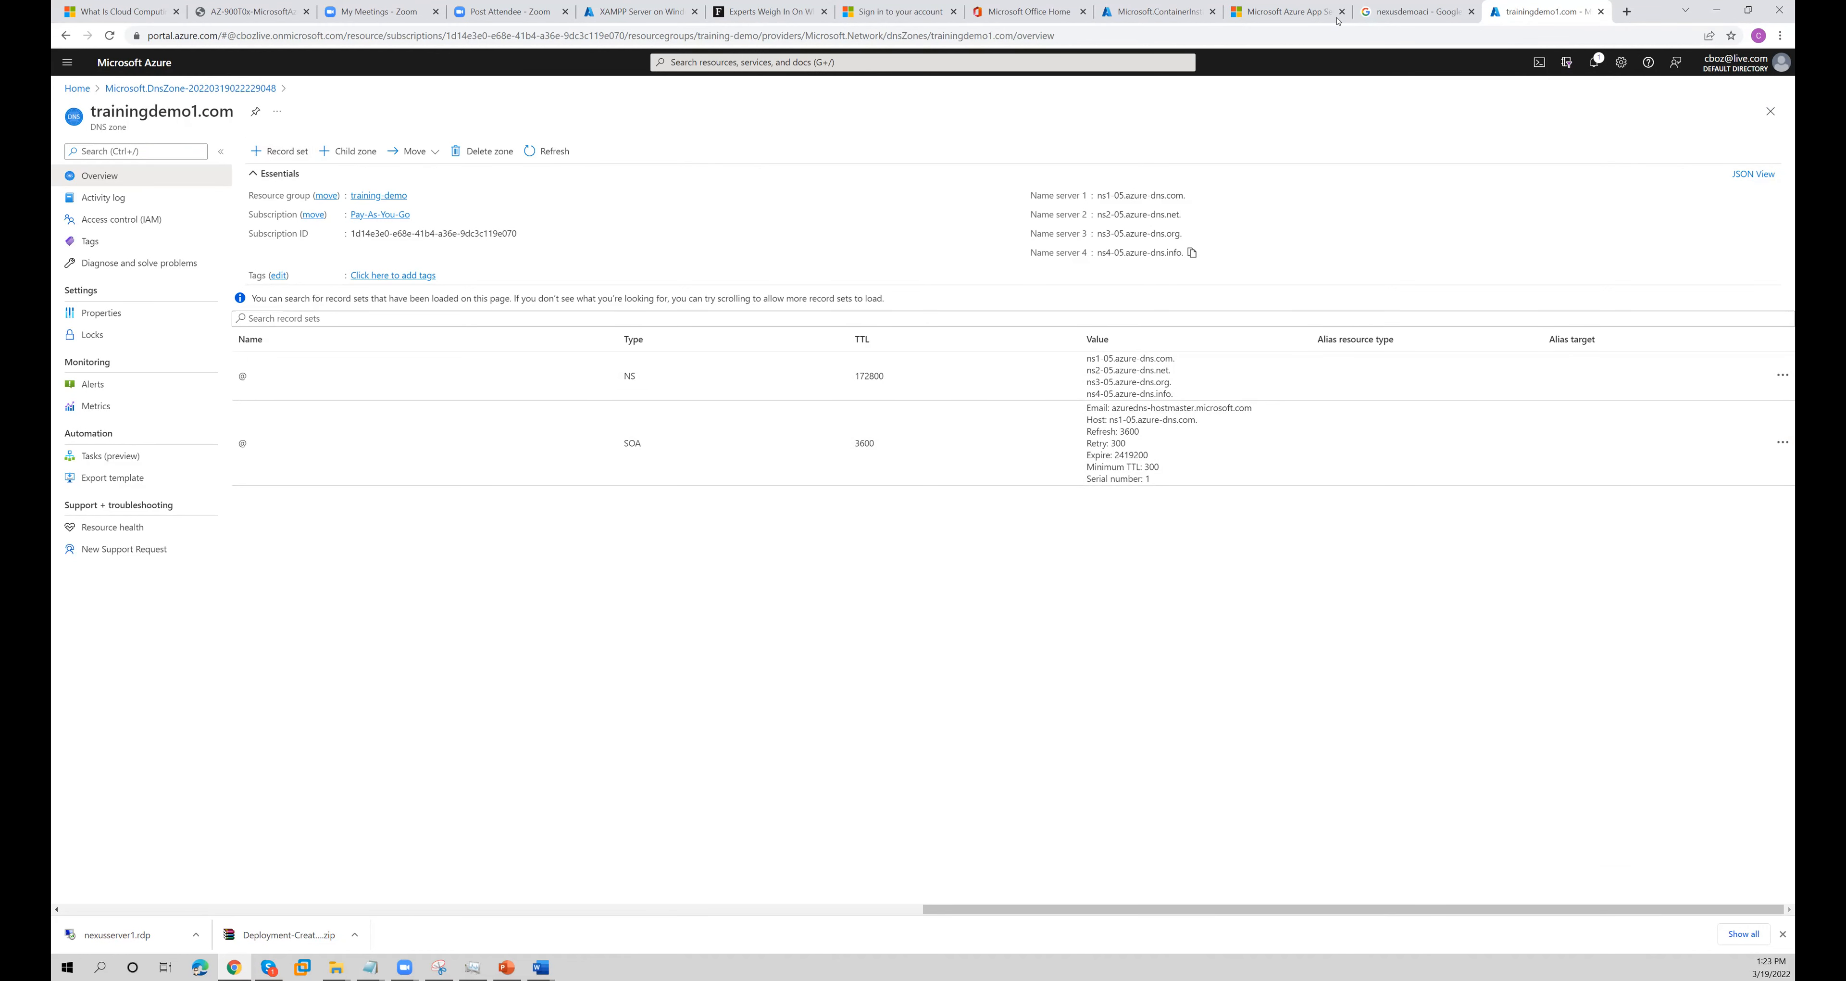
- Try to open traininingdemo1.com in another new browser tab
{"action": "left_click", "coordinate": [1626, 11]}
{"action": "type", "text": "tr"}
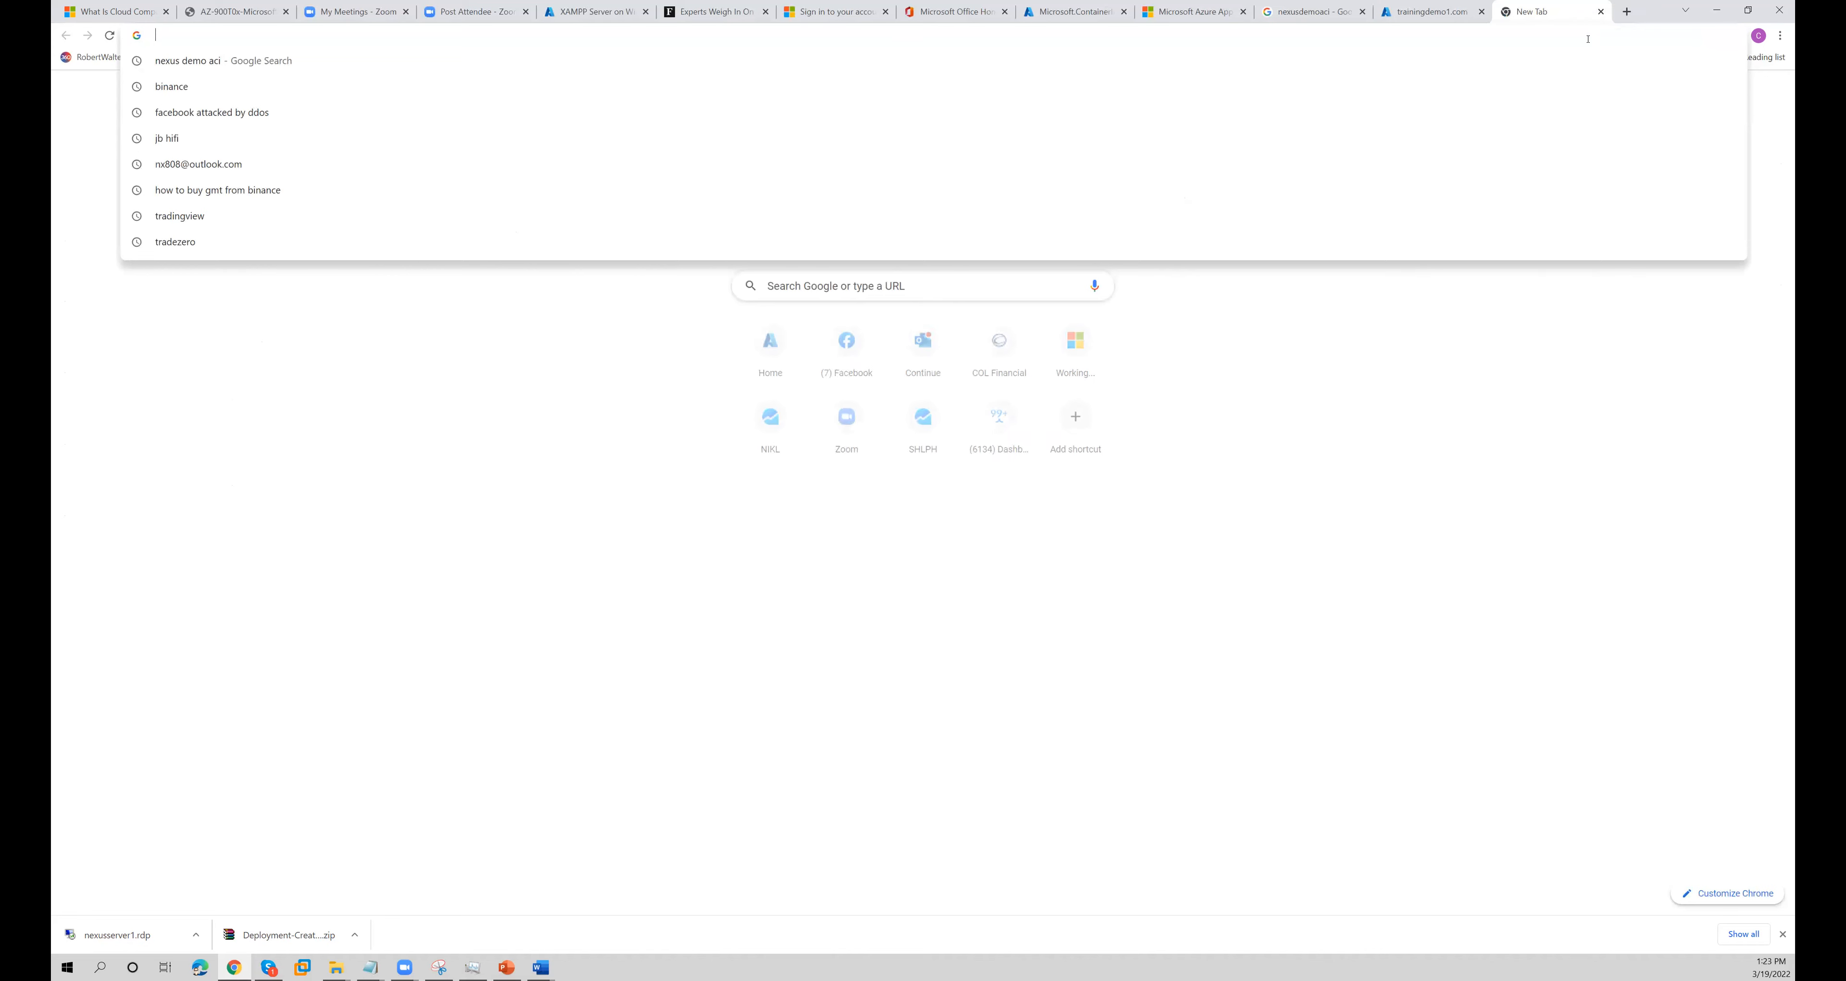
{"action": "type", "text": "aini"}
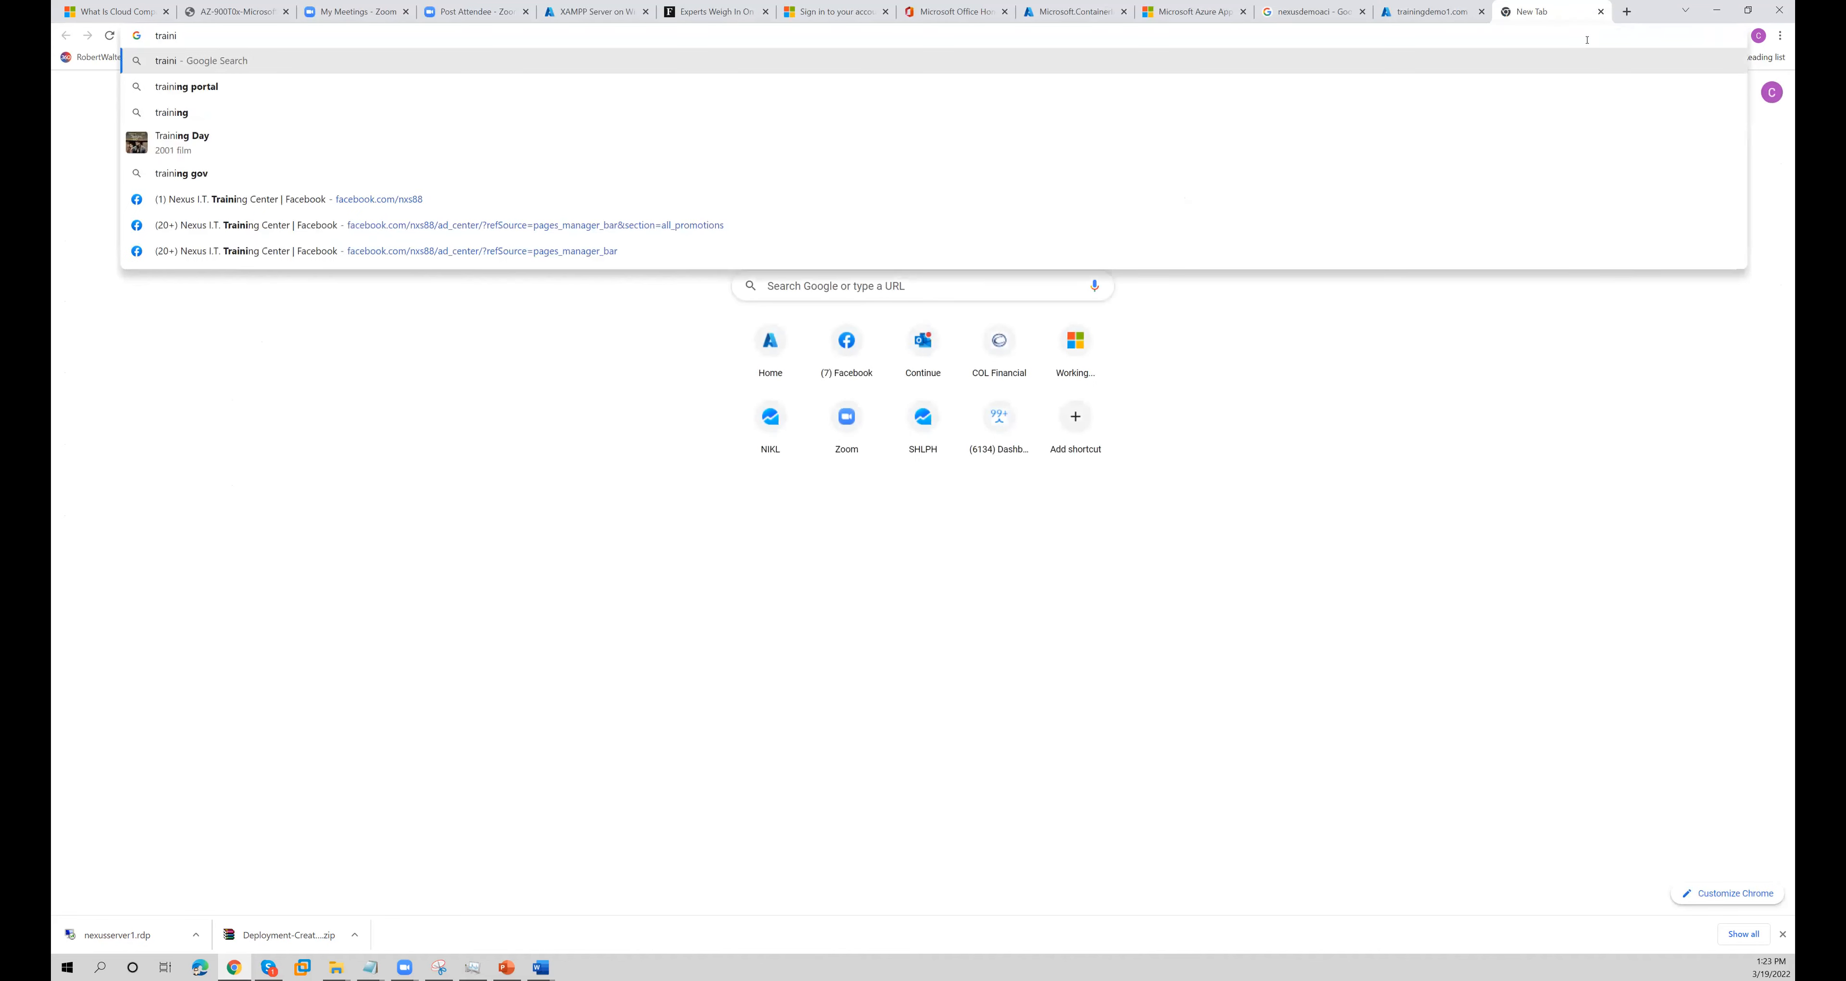
{"action": "type", "text": "ningdemo1.com"}
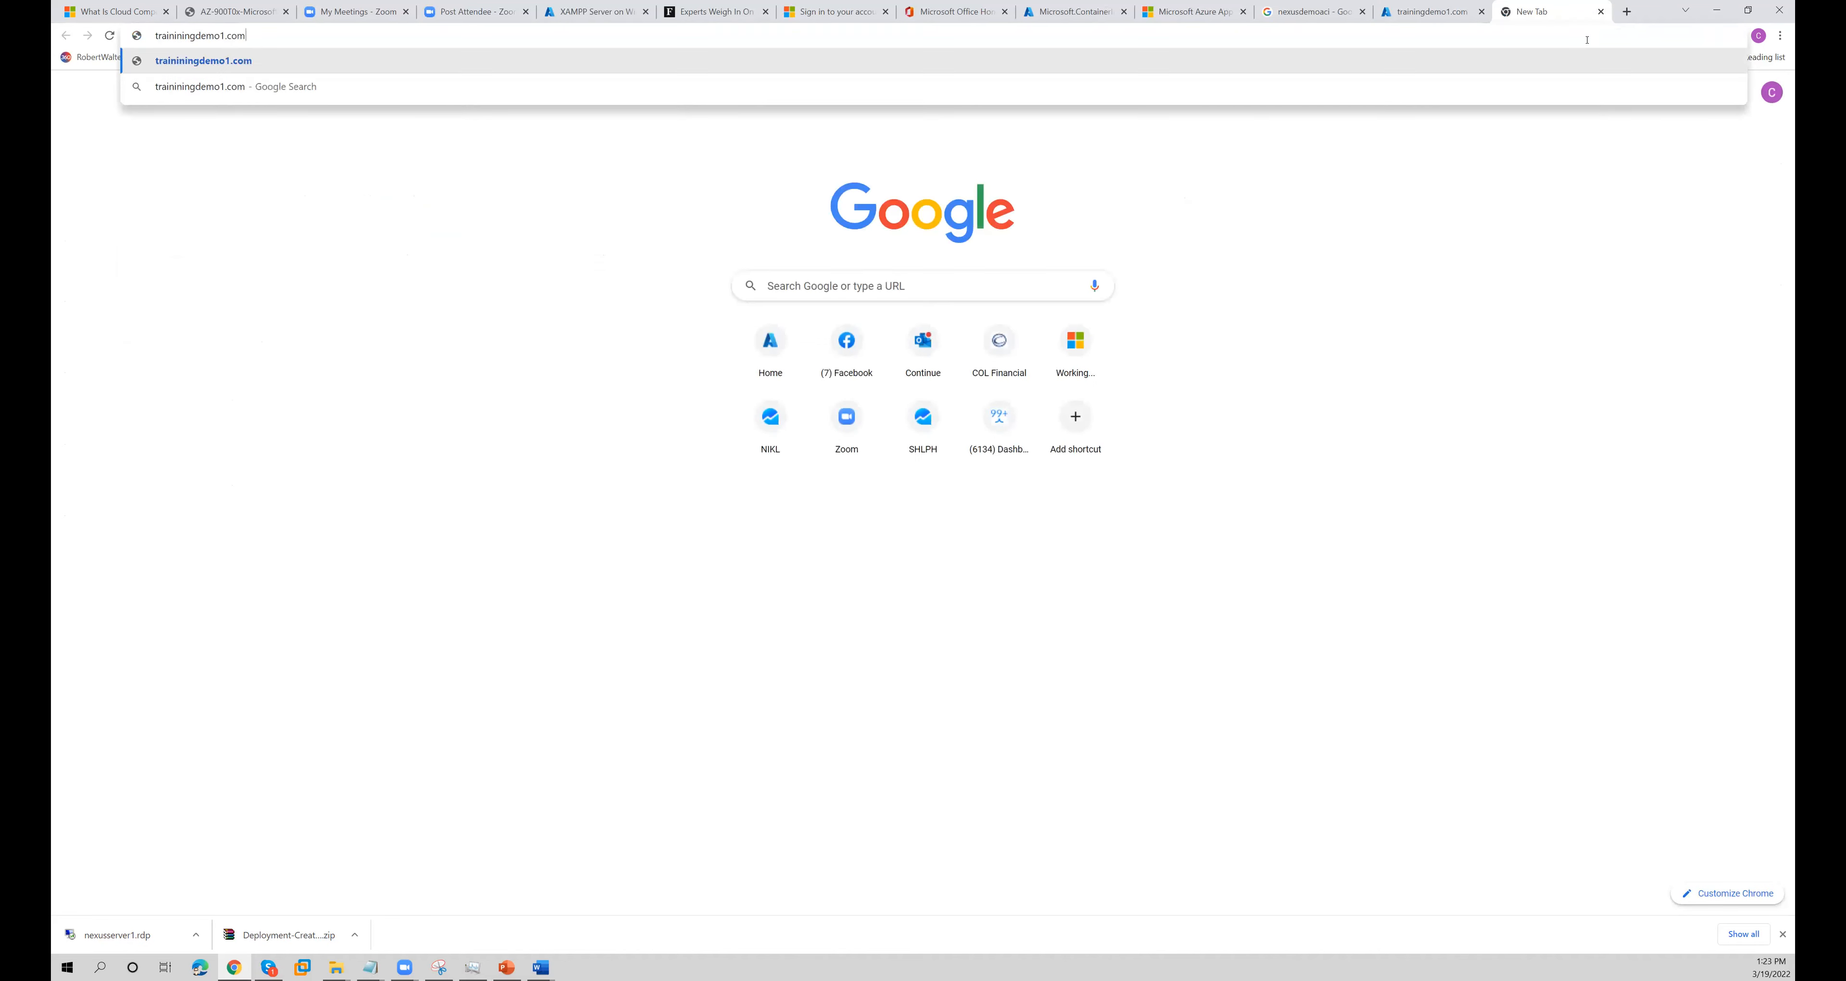
{"action": "key", "text": "ctrl+a"}
{"action": "key", "text": "Return"}
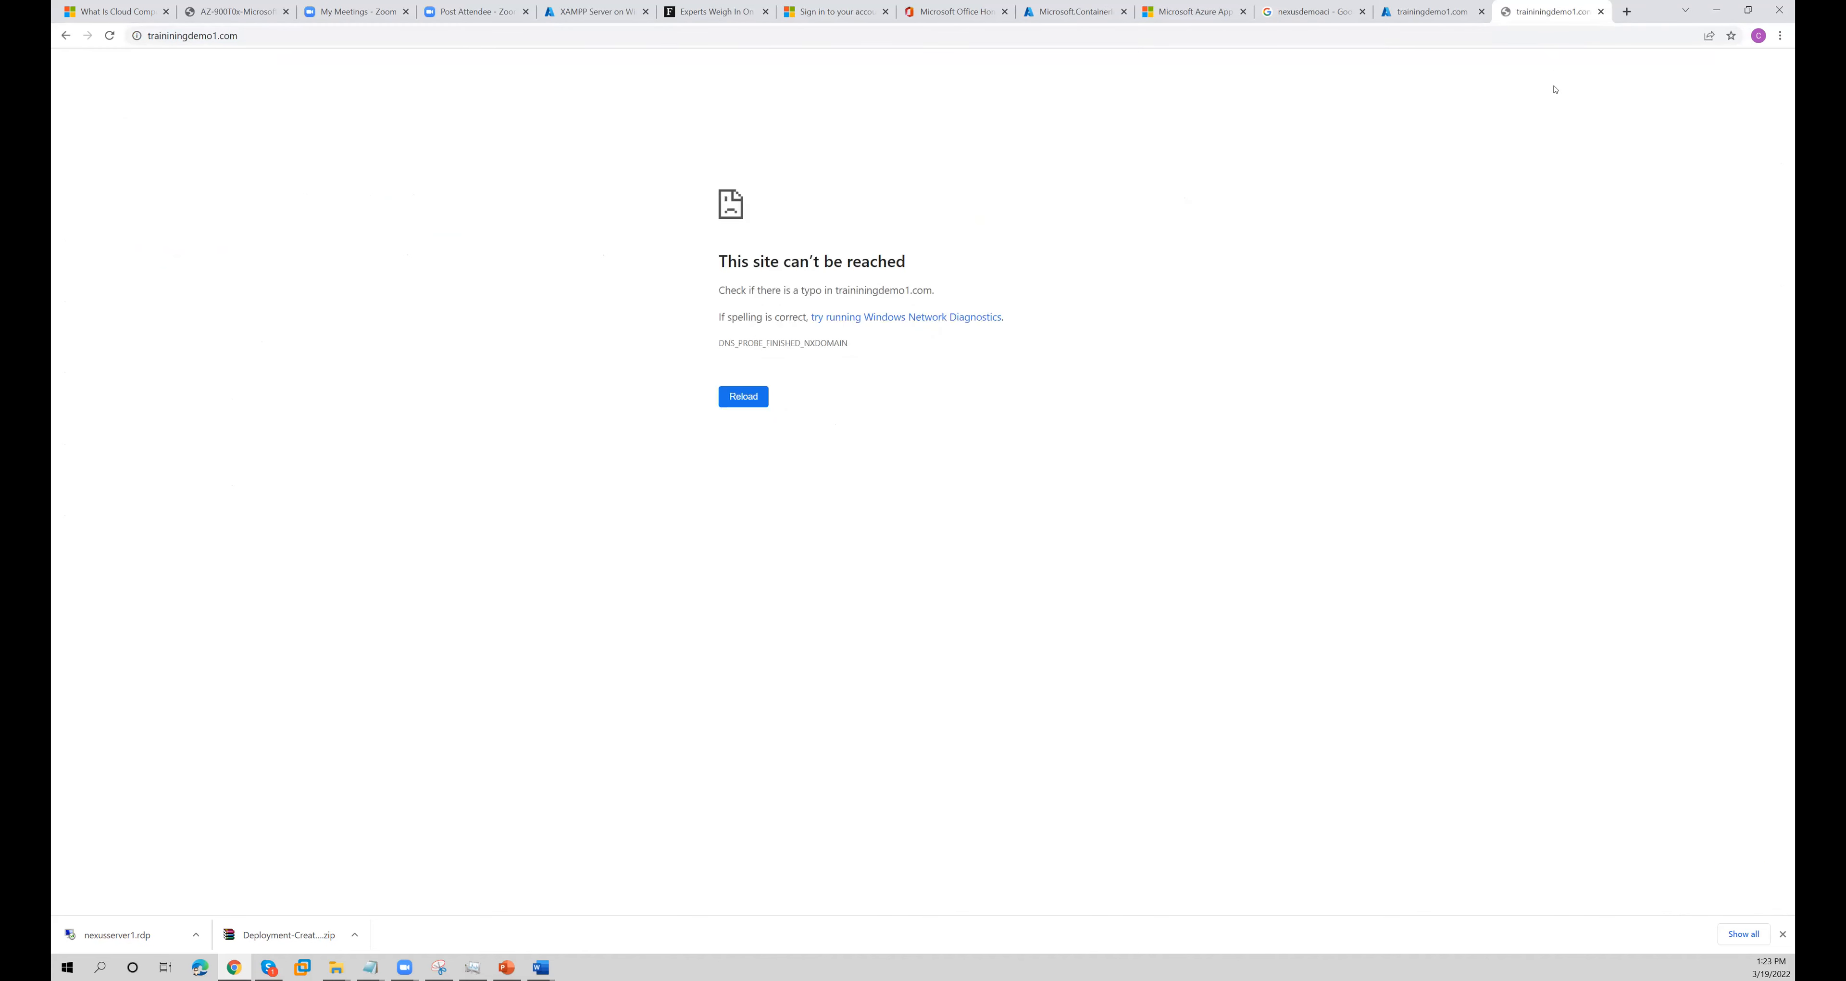
- Return to the container deployment, open the aci2 container instance, and copy its FQDN
{"action": "left_click", "coordinate": [1426, 11]}
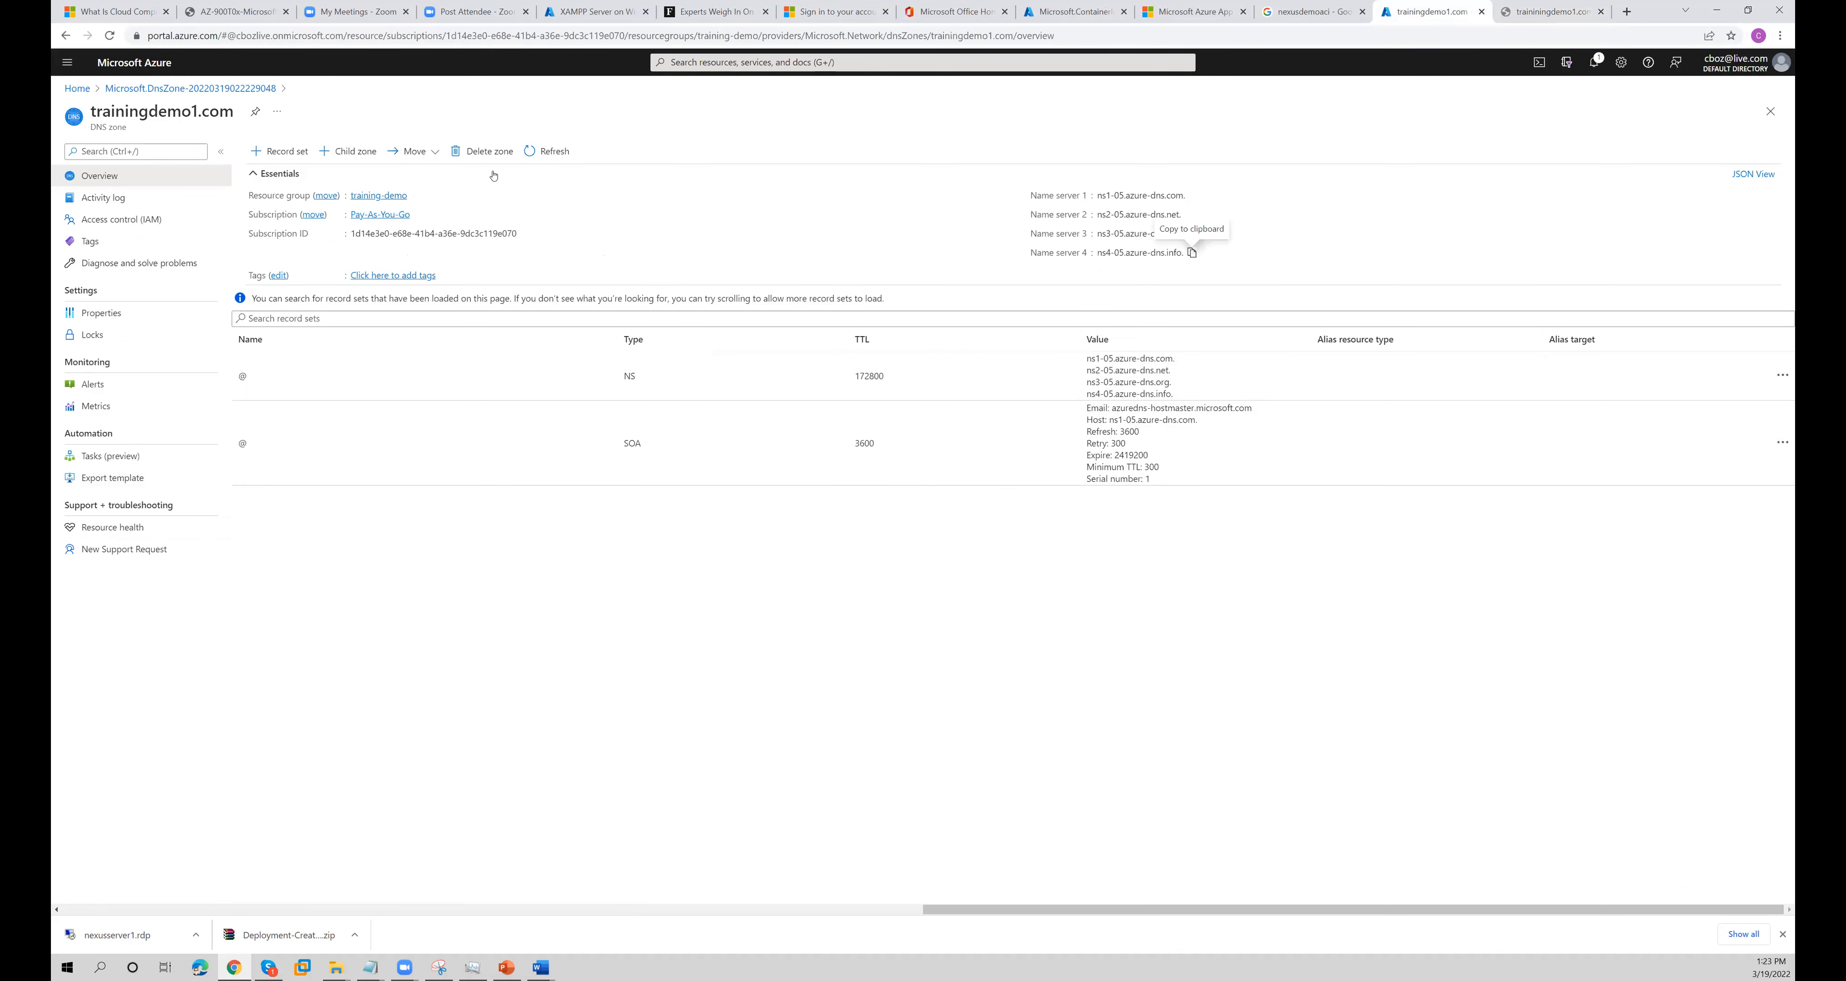
{"action": "left_click", "coordinate": [1039, 13]}
{"action": "left_click", "coordinate": [337, 348]}
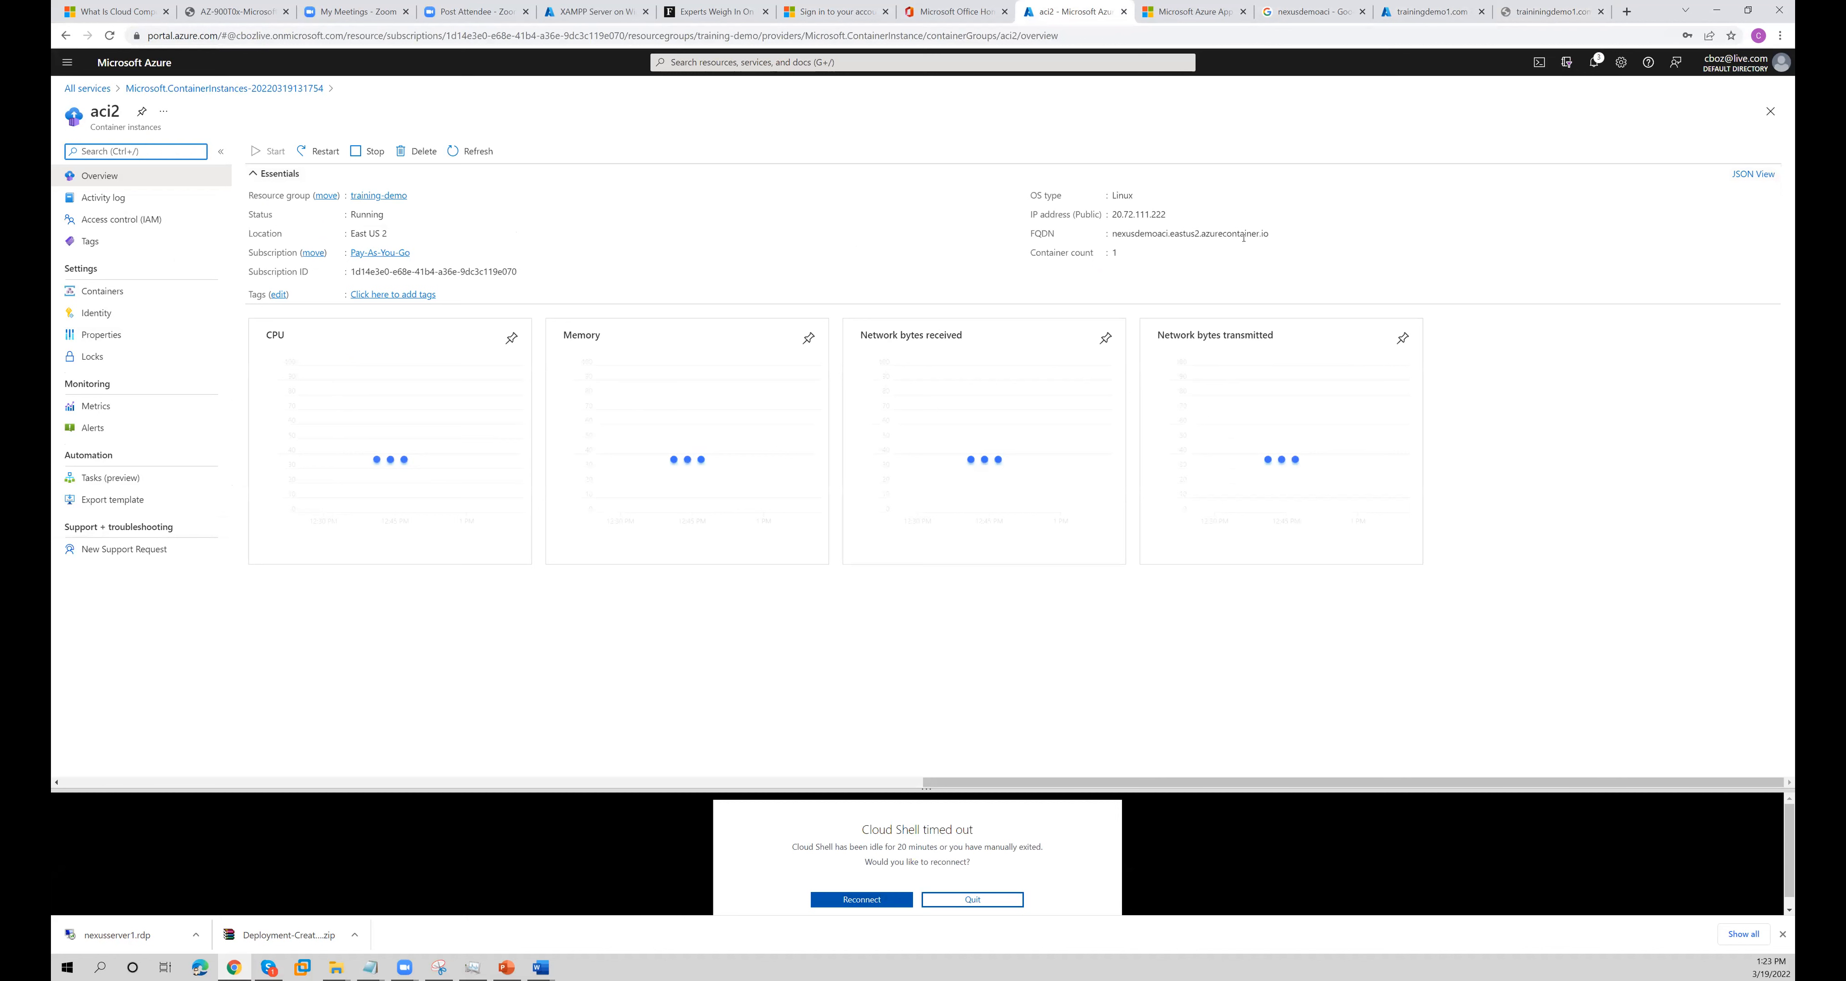
{"action": "left_click", "coordinate": [1275, 235]}
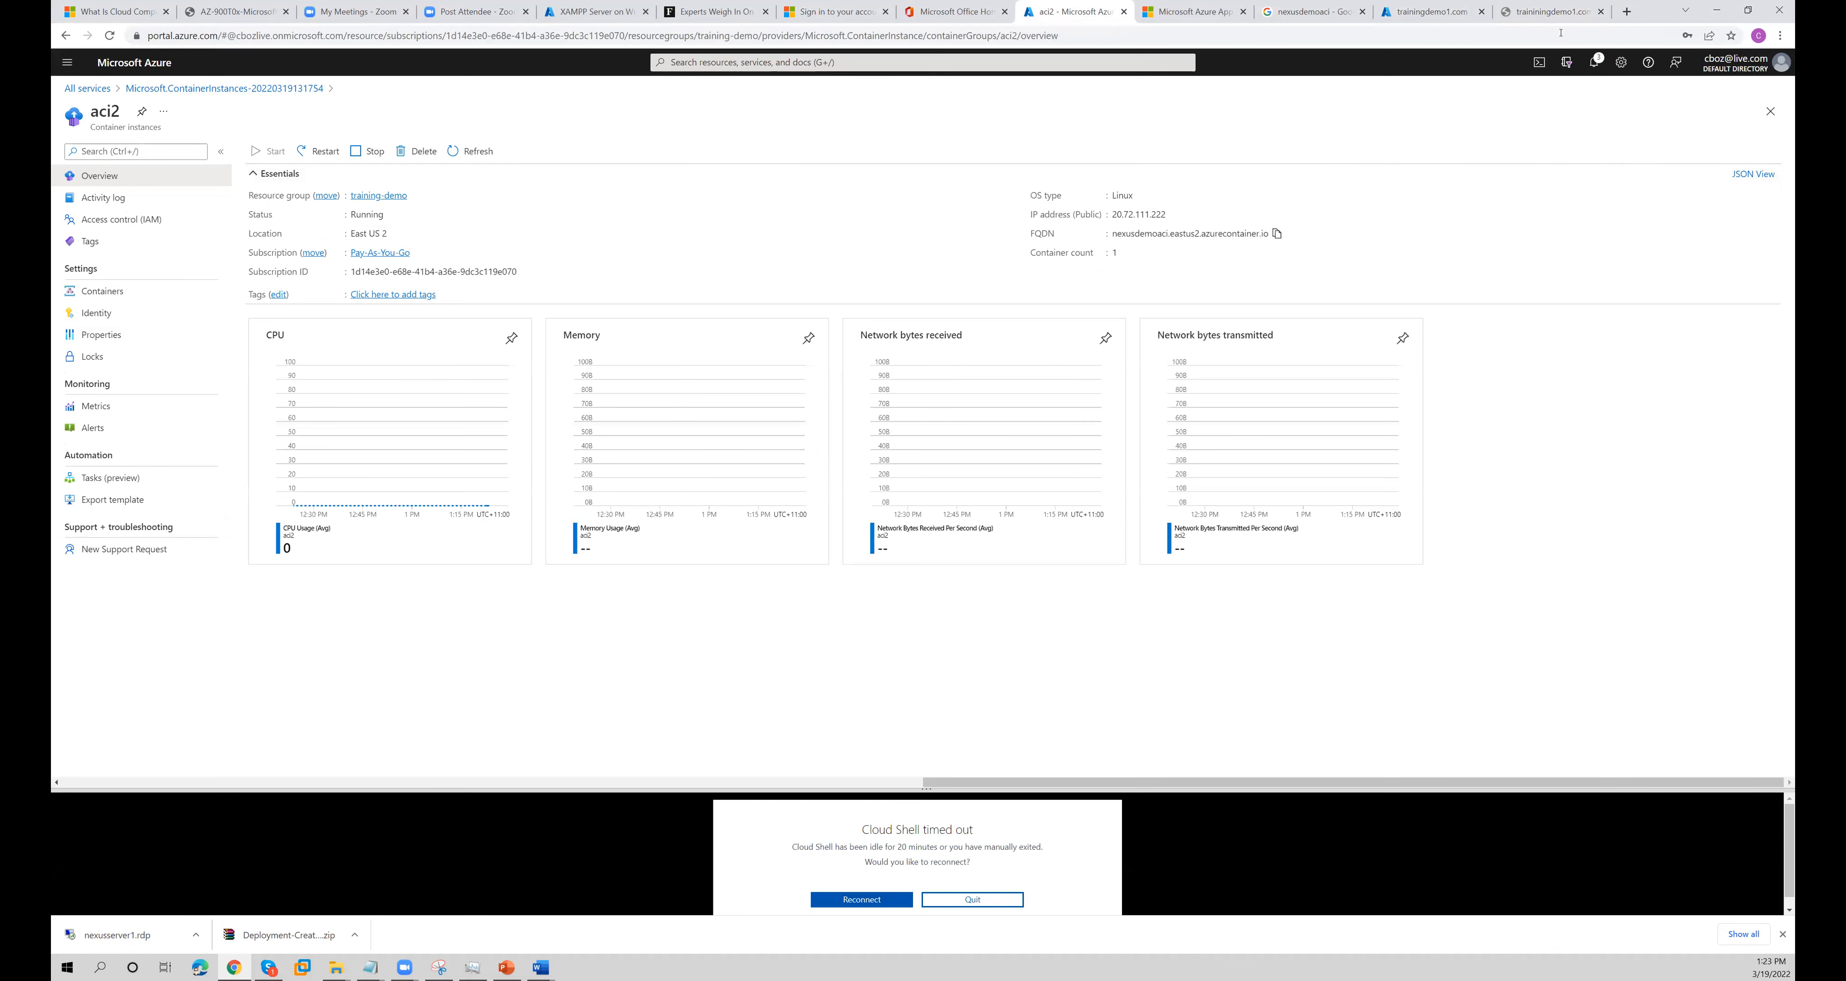
- Load nexusdemoaci.eastus2.azurecontainer.io in the unreachable site's tab and reload the page
{"action": "left_click", "coordinate": [1548, 11]}
{"action": "left_click", "coordinate": [1270, 28]}
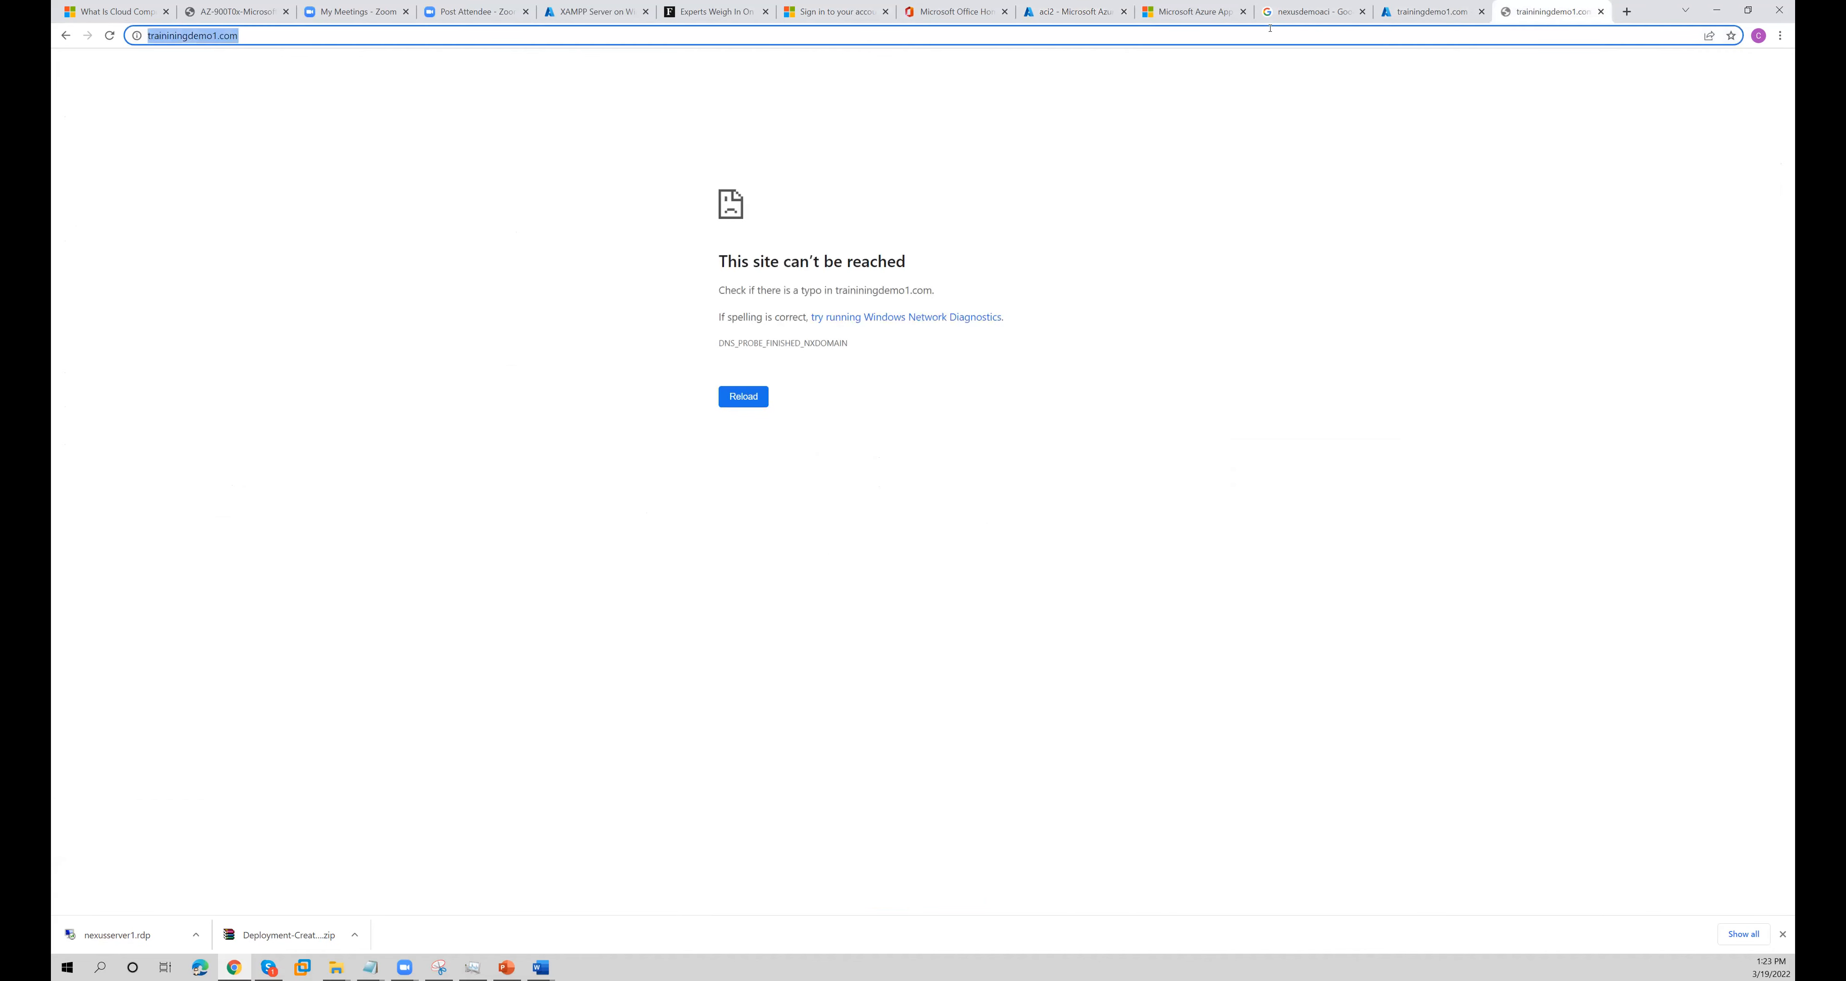
{"action": "key", "text": "ctrl+v"}
{"action": "key", "text": "Return"}
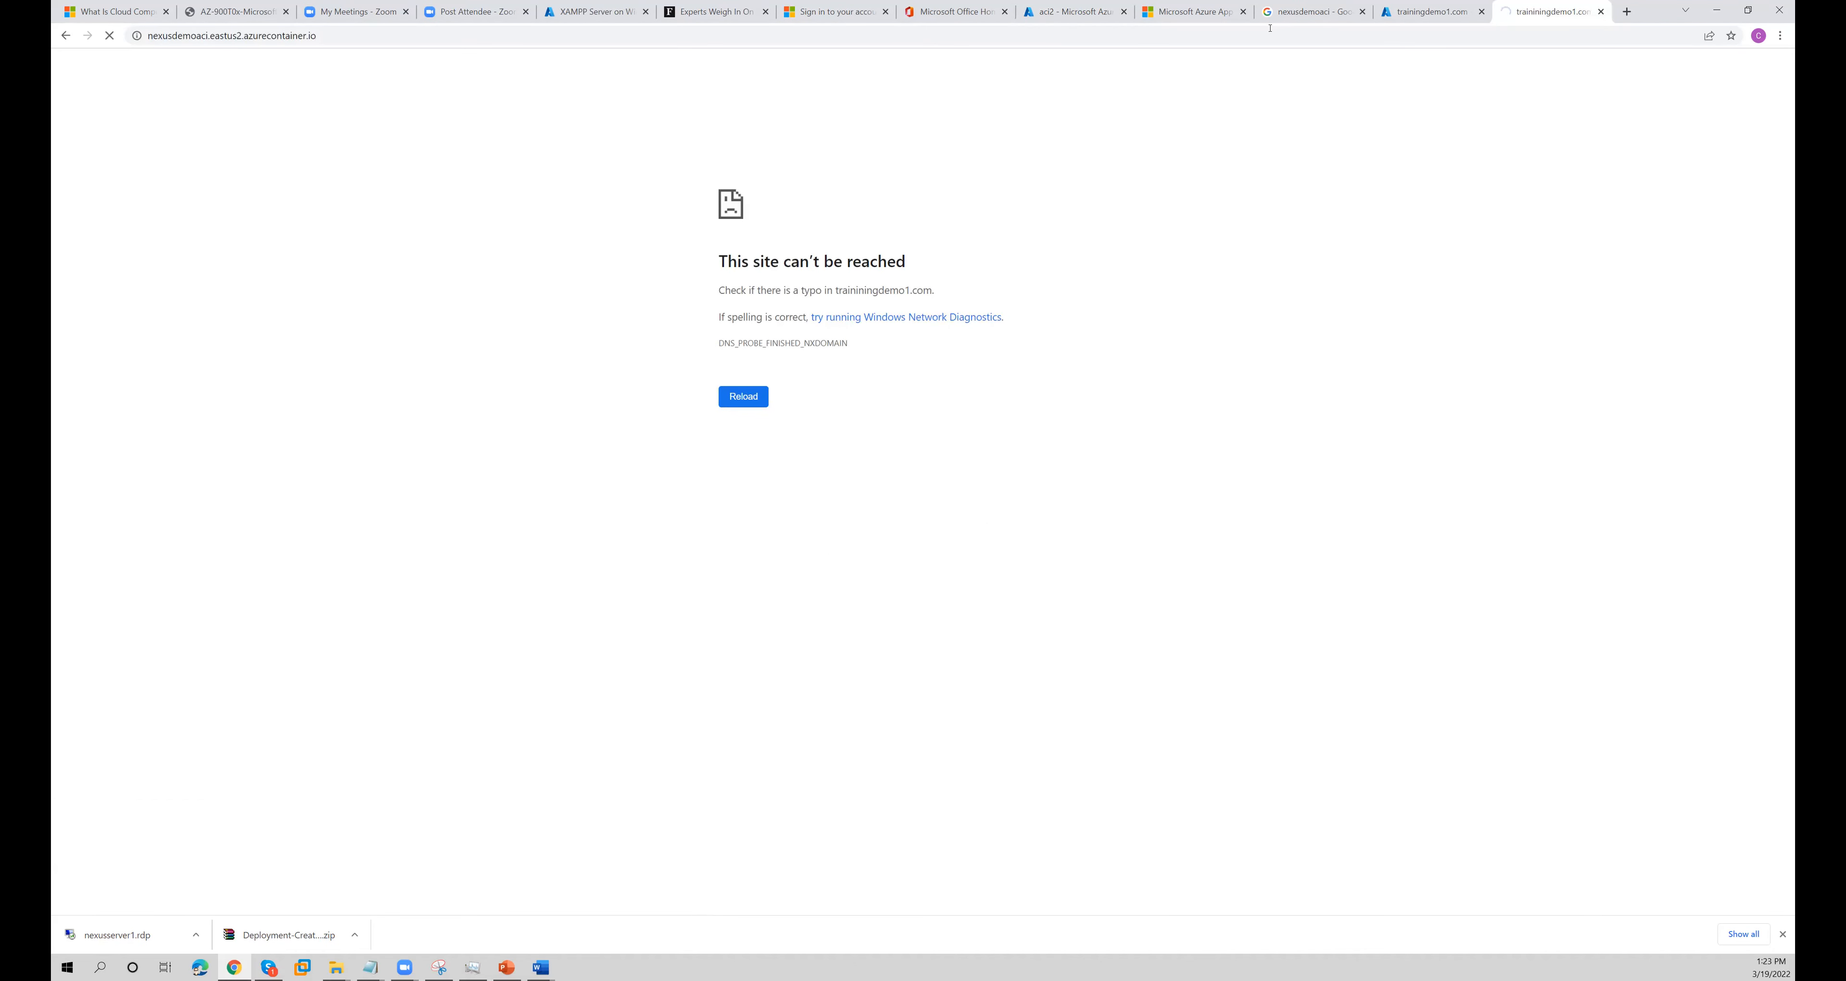
{"action": "right_click", "coordinate": [523, 246]}
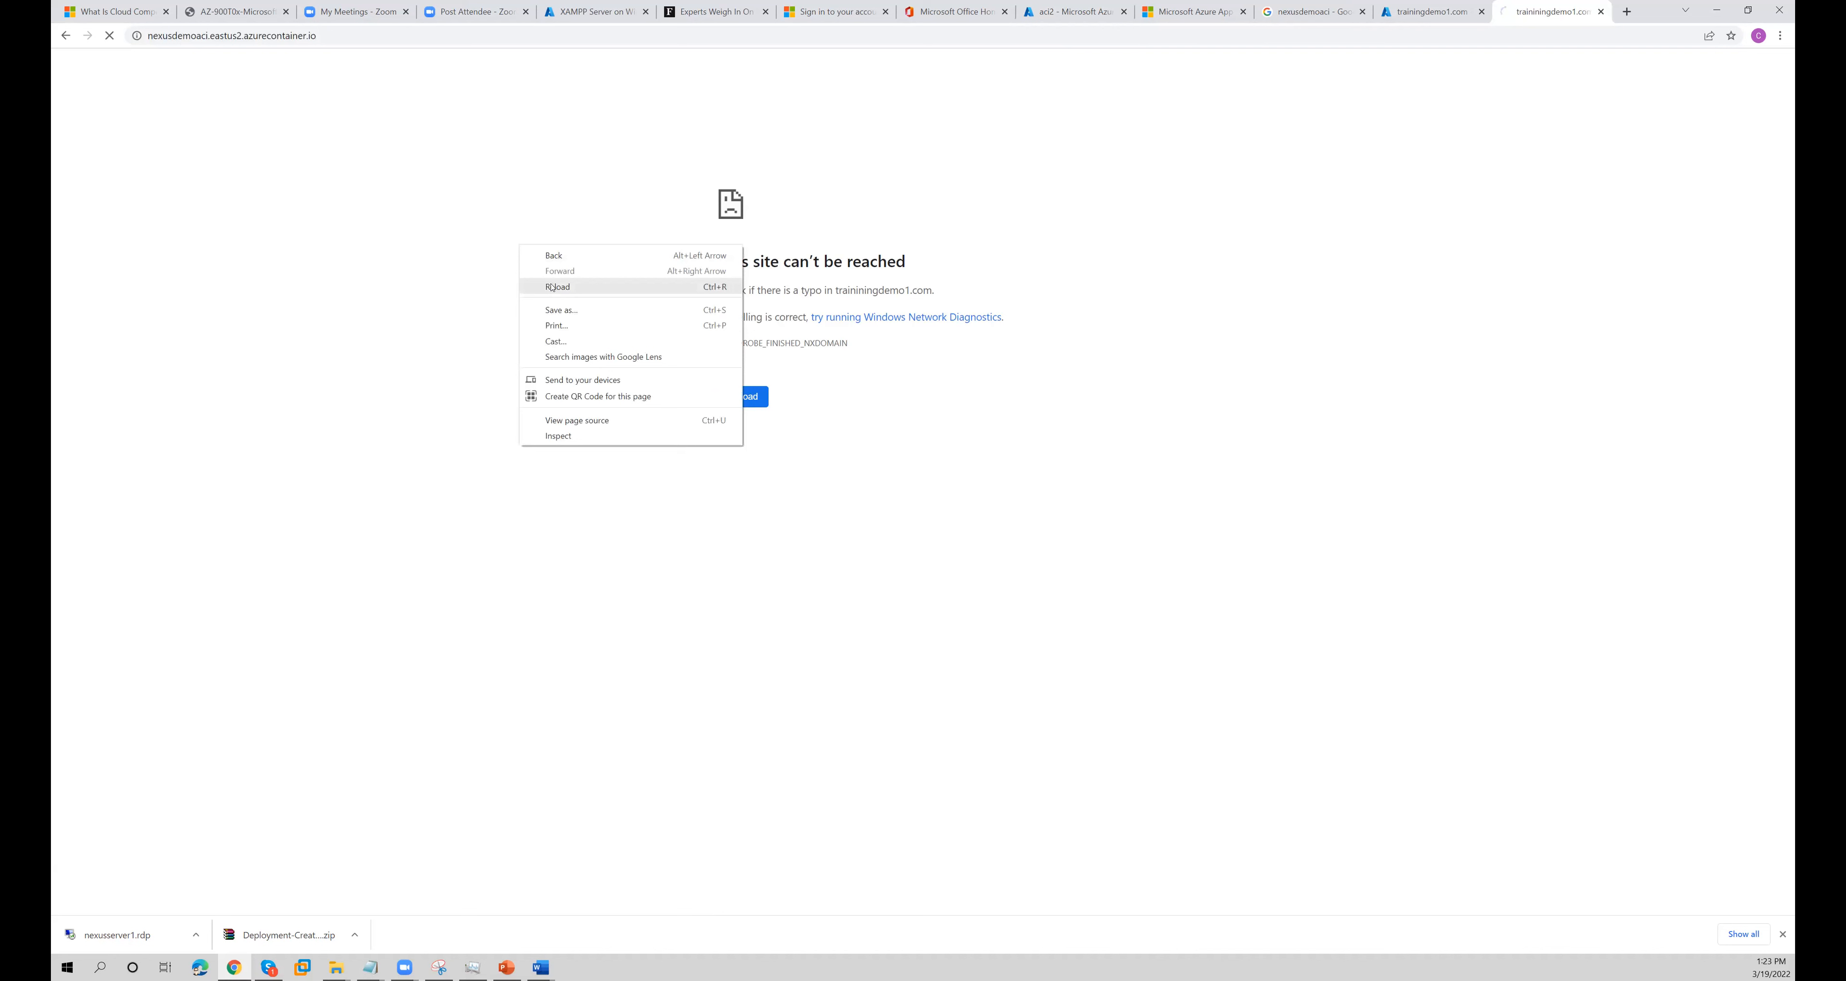
{"action": "left_click", "coordinate": [527, 286]}
- Reload the container's welcome page, highlight its heading, and return to the aci2 overview
{"action": "key", "text": "alt+Tab"}
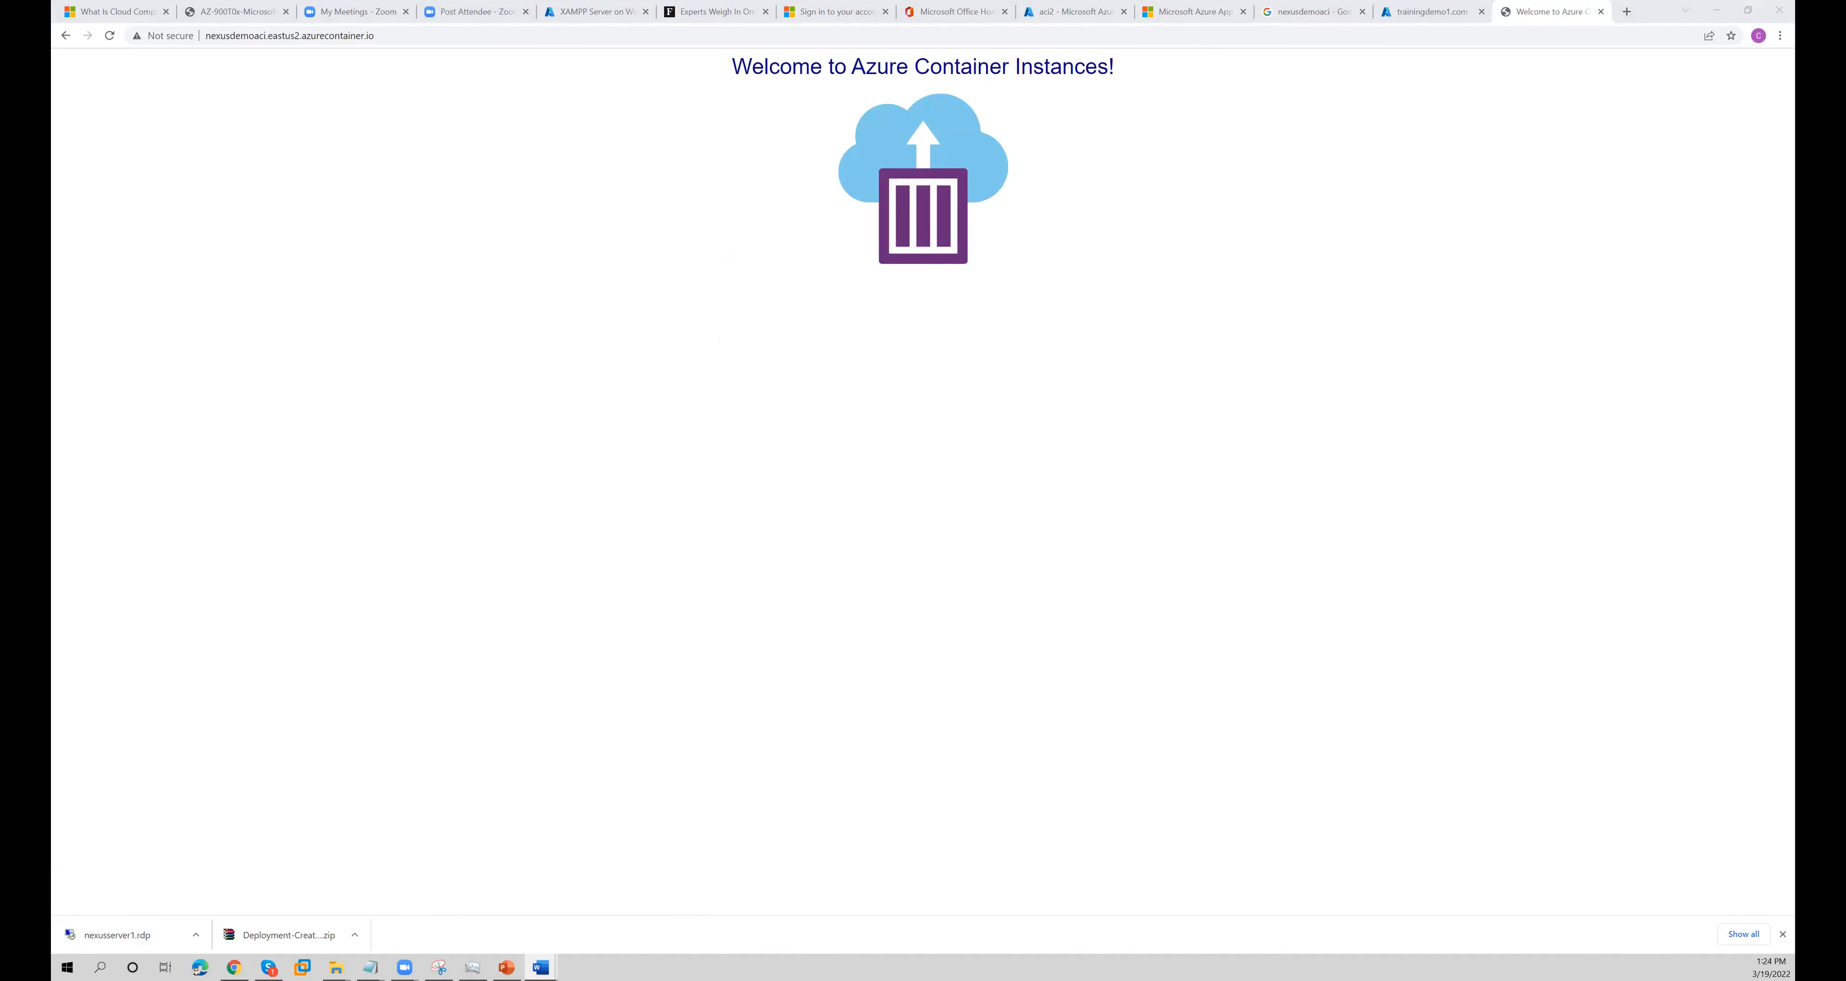
{"action": "right_click", "coordinate": [464, 609]}
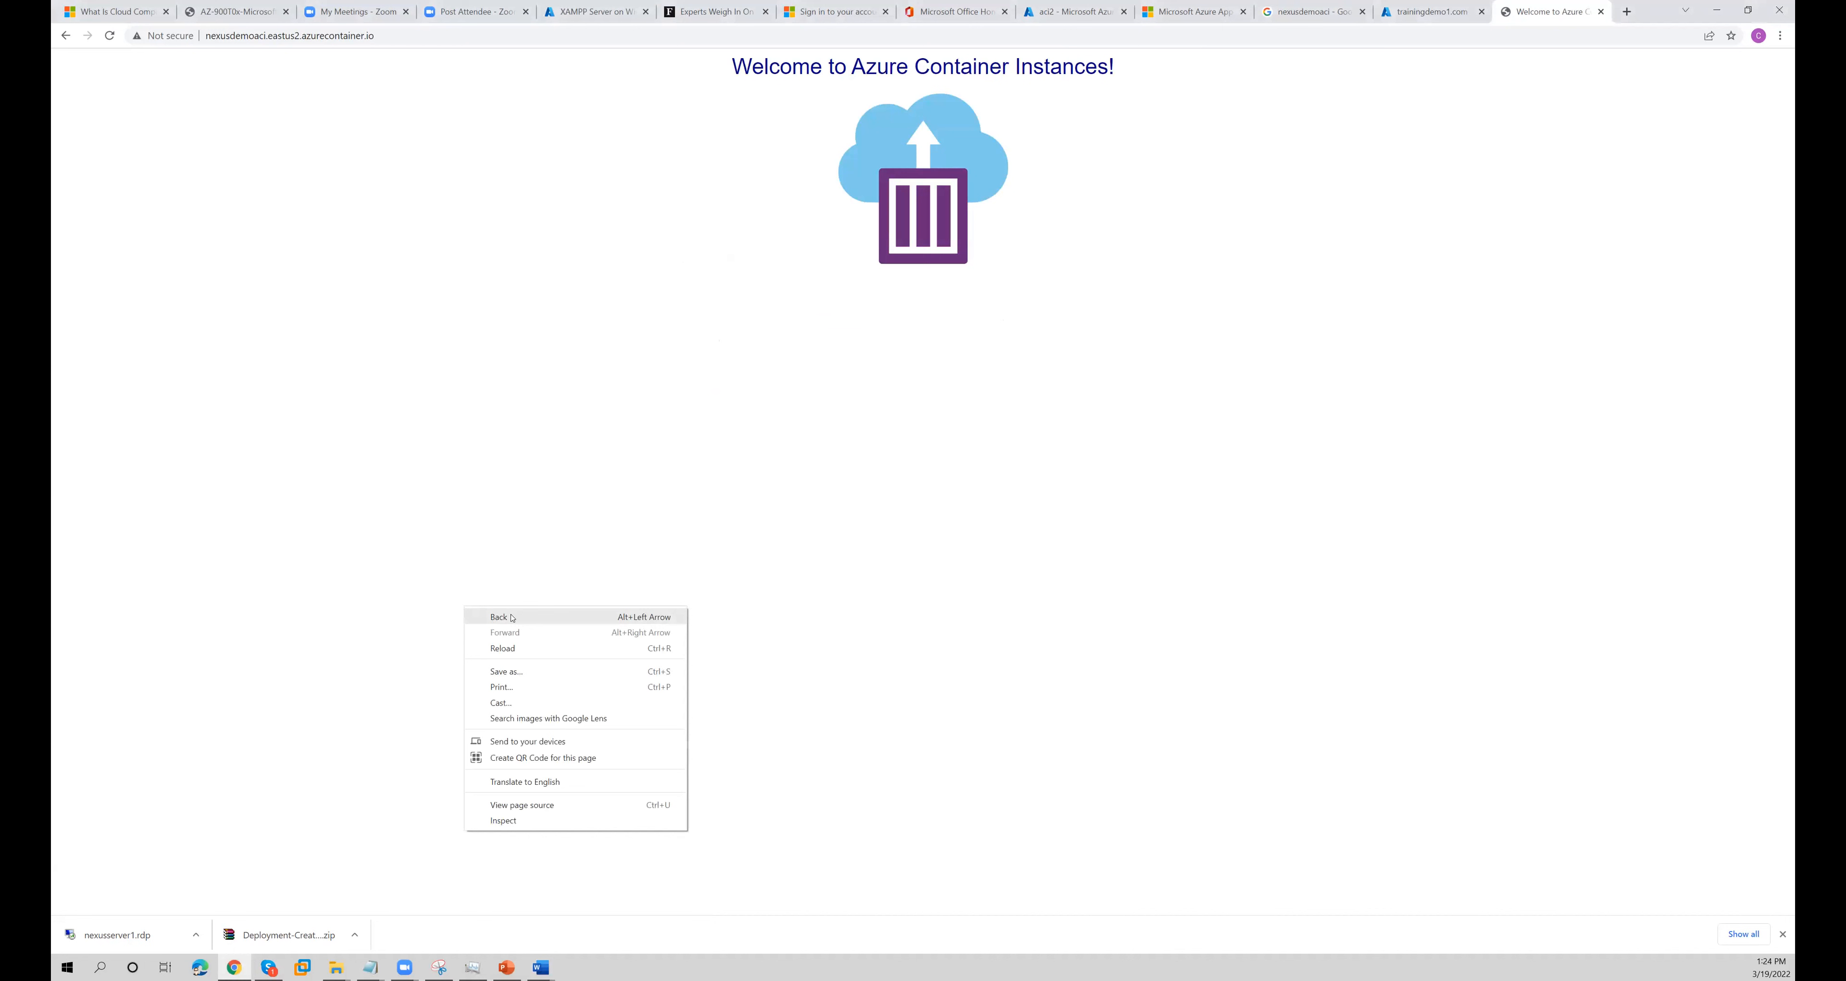
{"action": "left_click", "coordinate": [501, 655]}
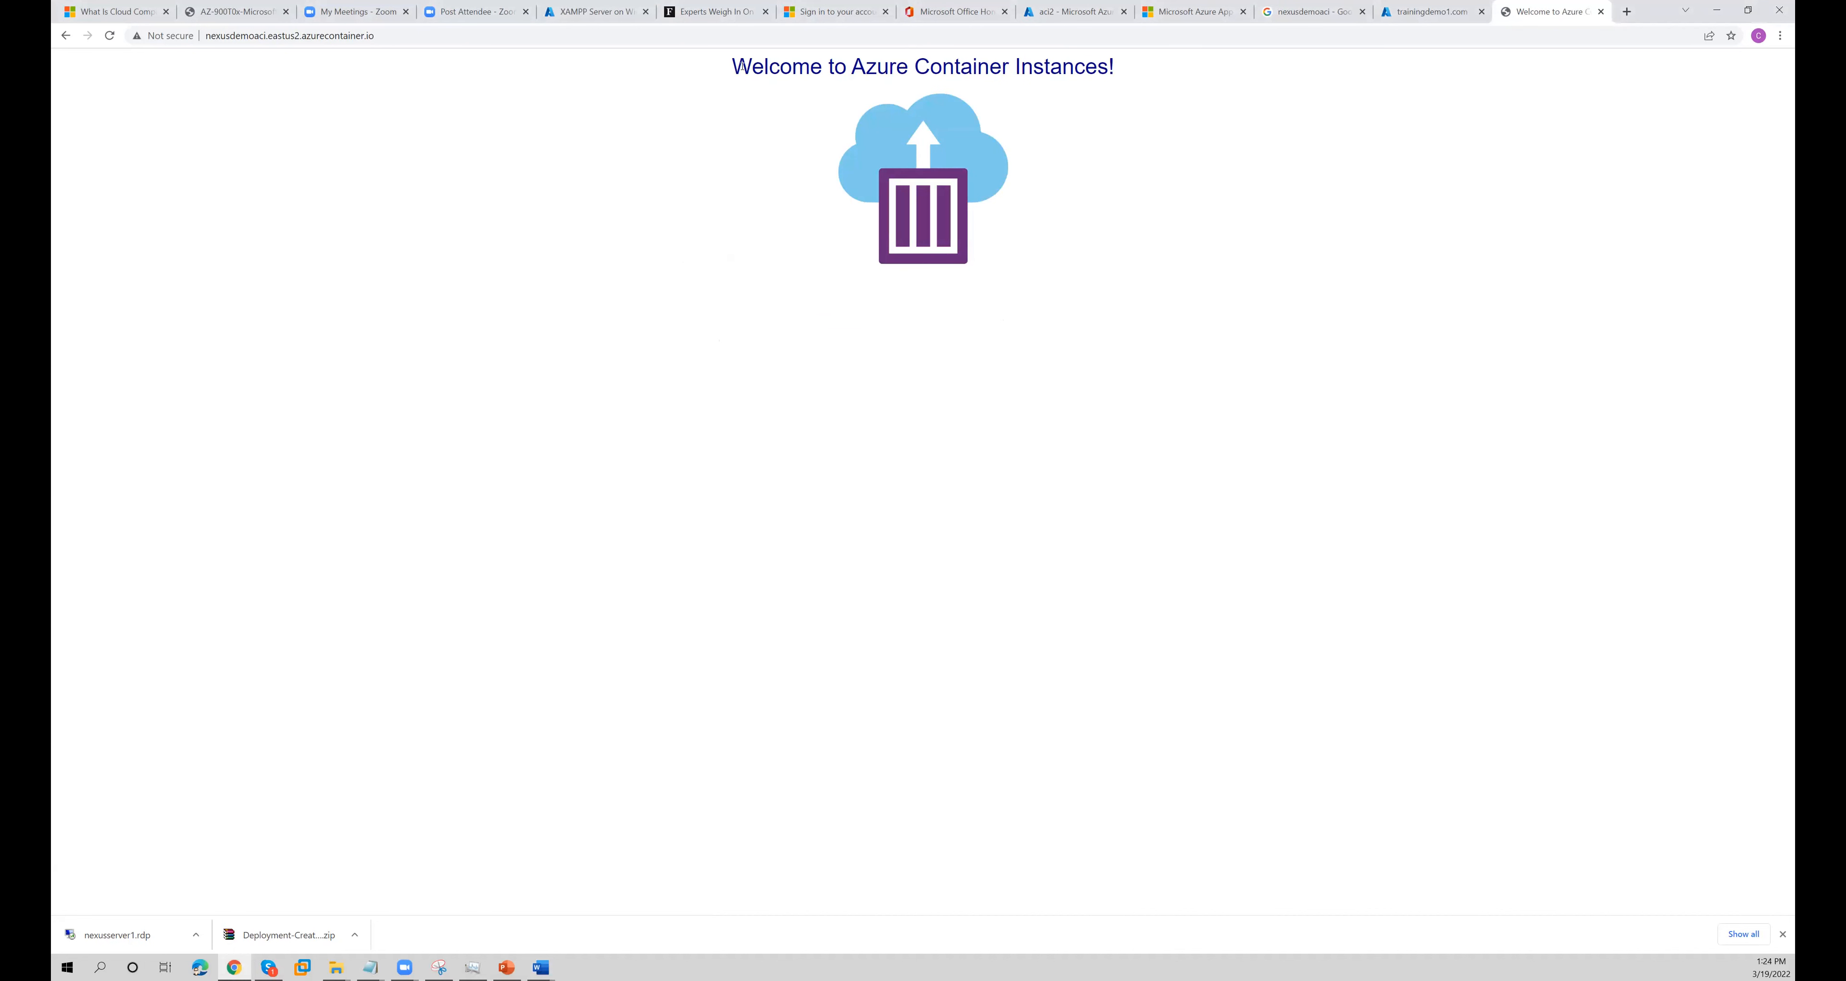
{"action": "left_click_drag", "start_coordinate": [735, 66], "coordinate": [1165, 76]}
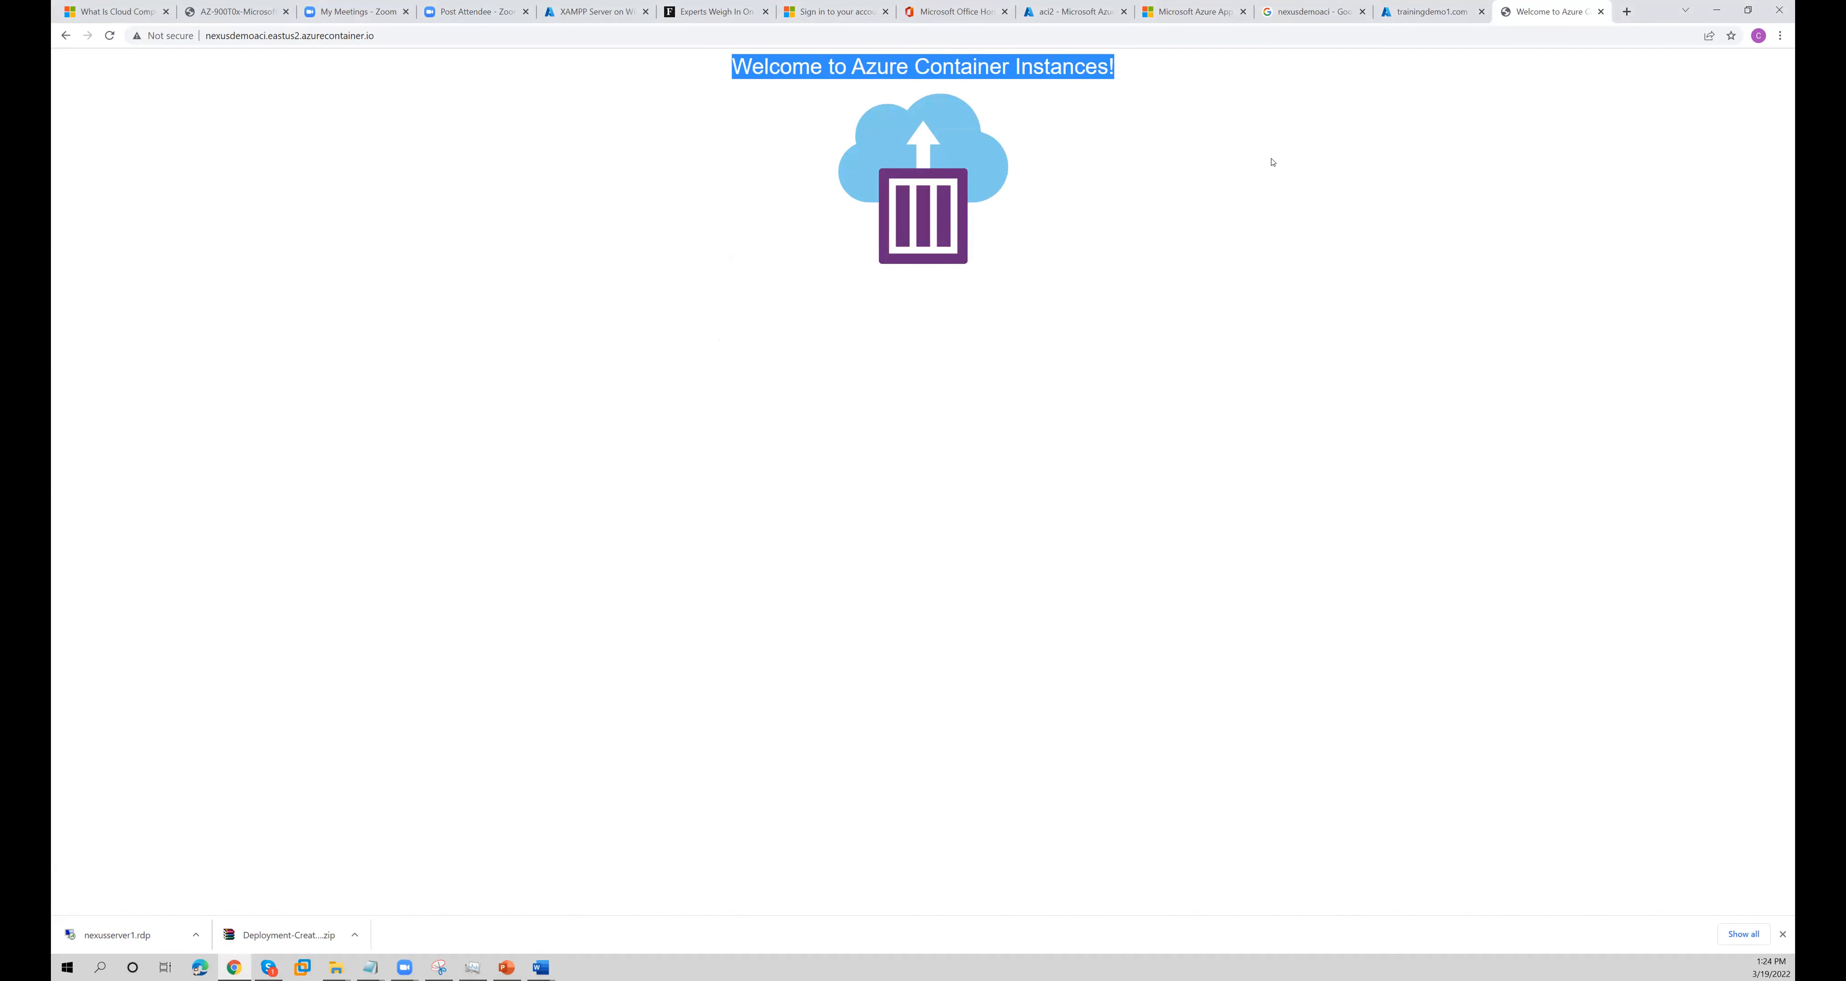
{"action": "left_click", "coordinate": [1066, 13]}
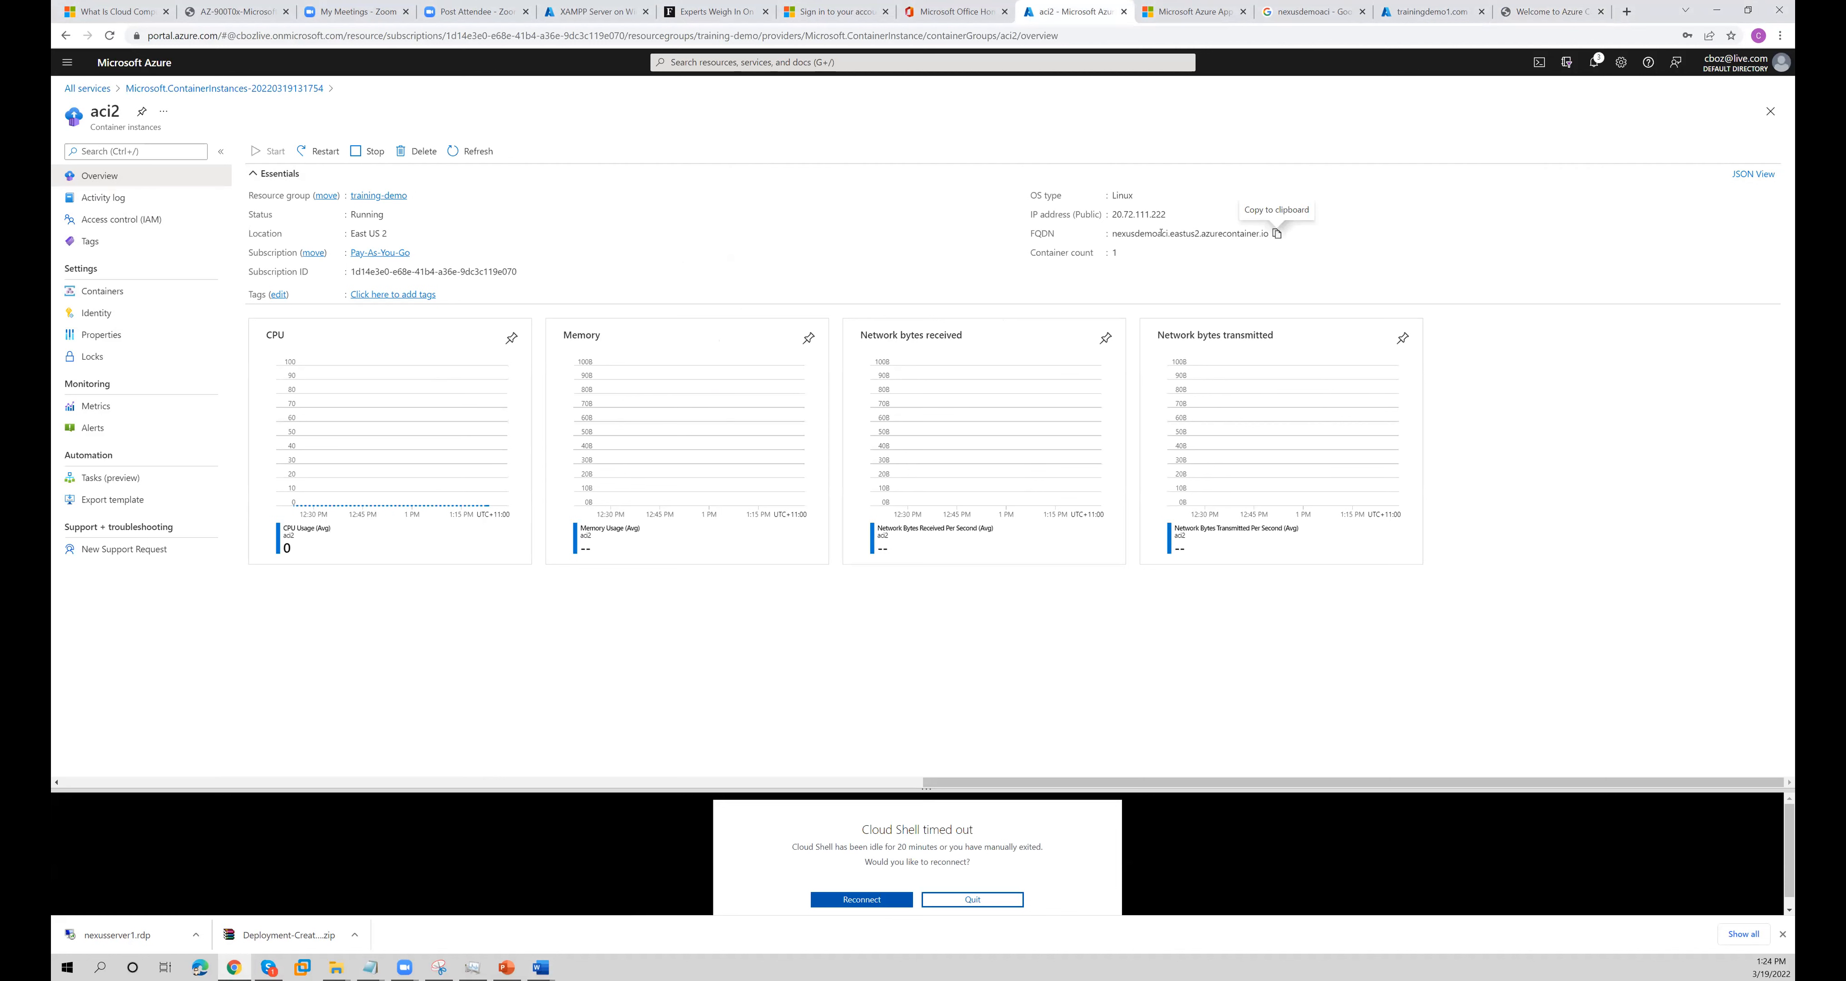
- Review the aci2 instance's OS type, container list and properties, and return to its overview
{"action": "left_click_drag", "start_coordinate": [1114, 195], "coordinate": [1142, 196]}
{"action": "left_click", "coordinate": [98, 294]}
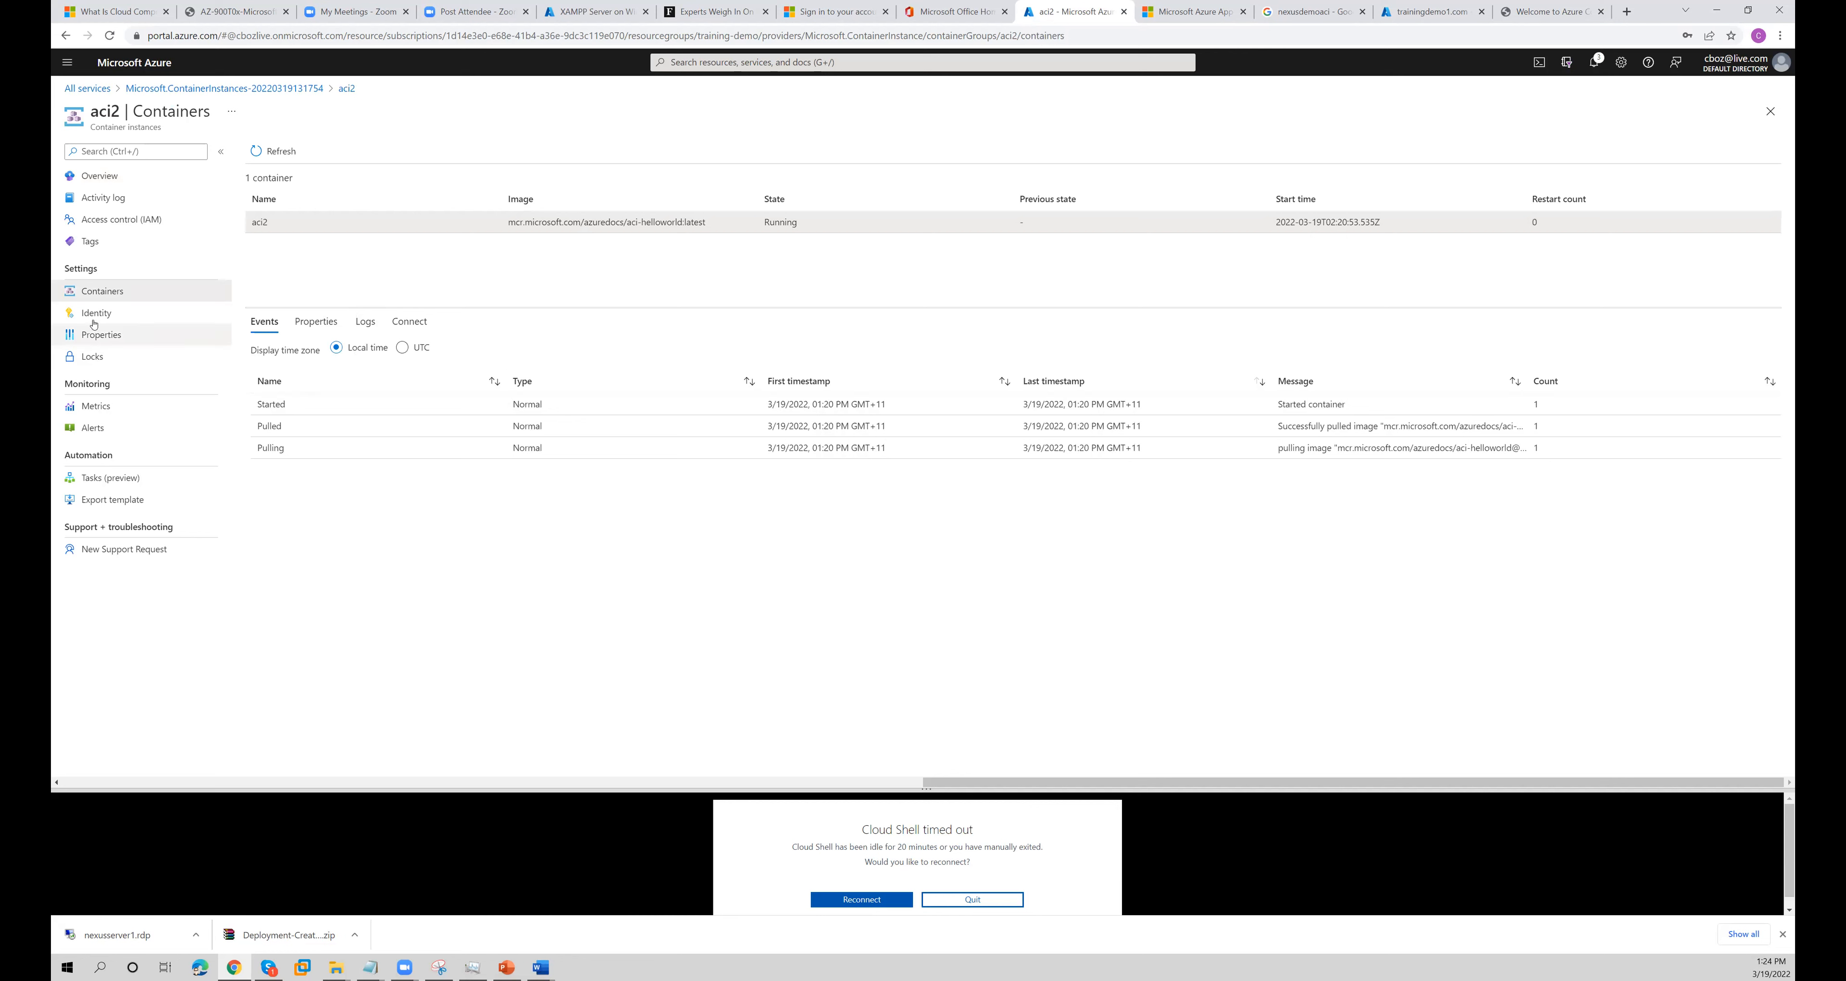
{"action": "left_click", "coordinate": [101, 334]}
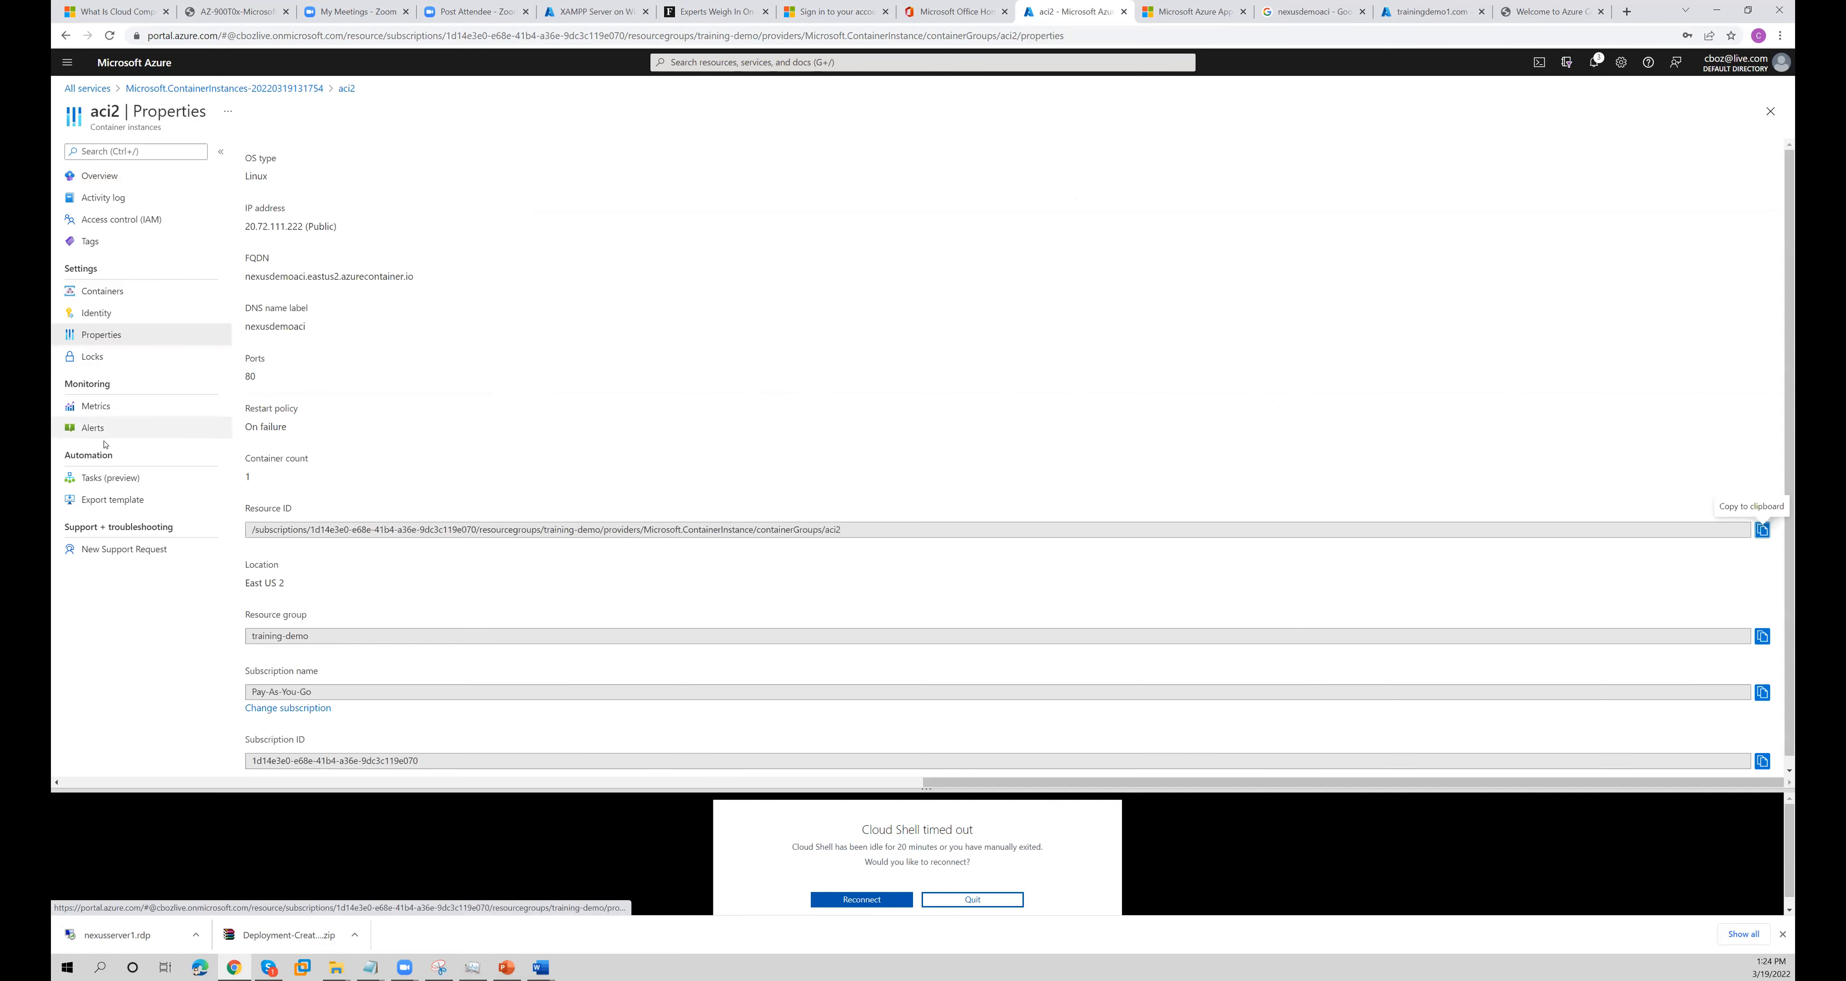
{"action": "scroll", "coordinate": [466, 434], "scroll_direction": "down", "scroll_amount": 1}
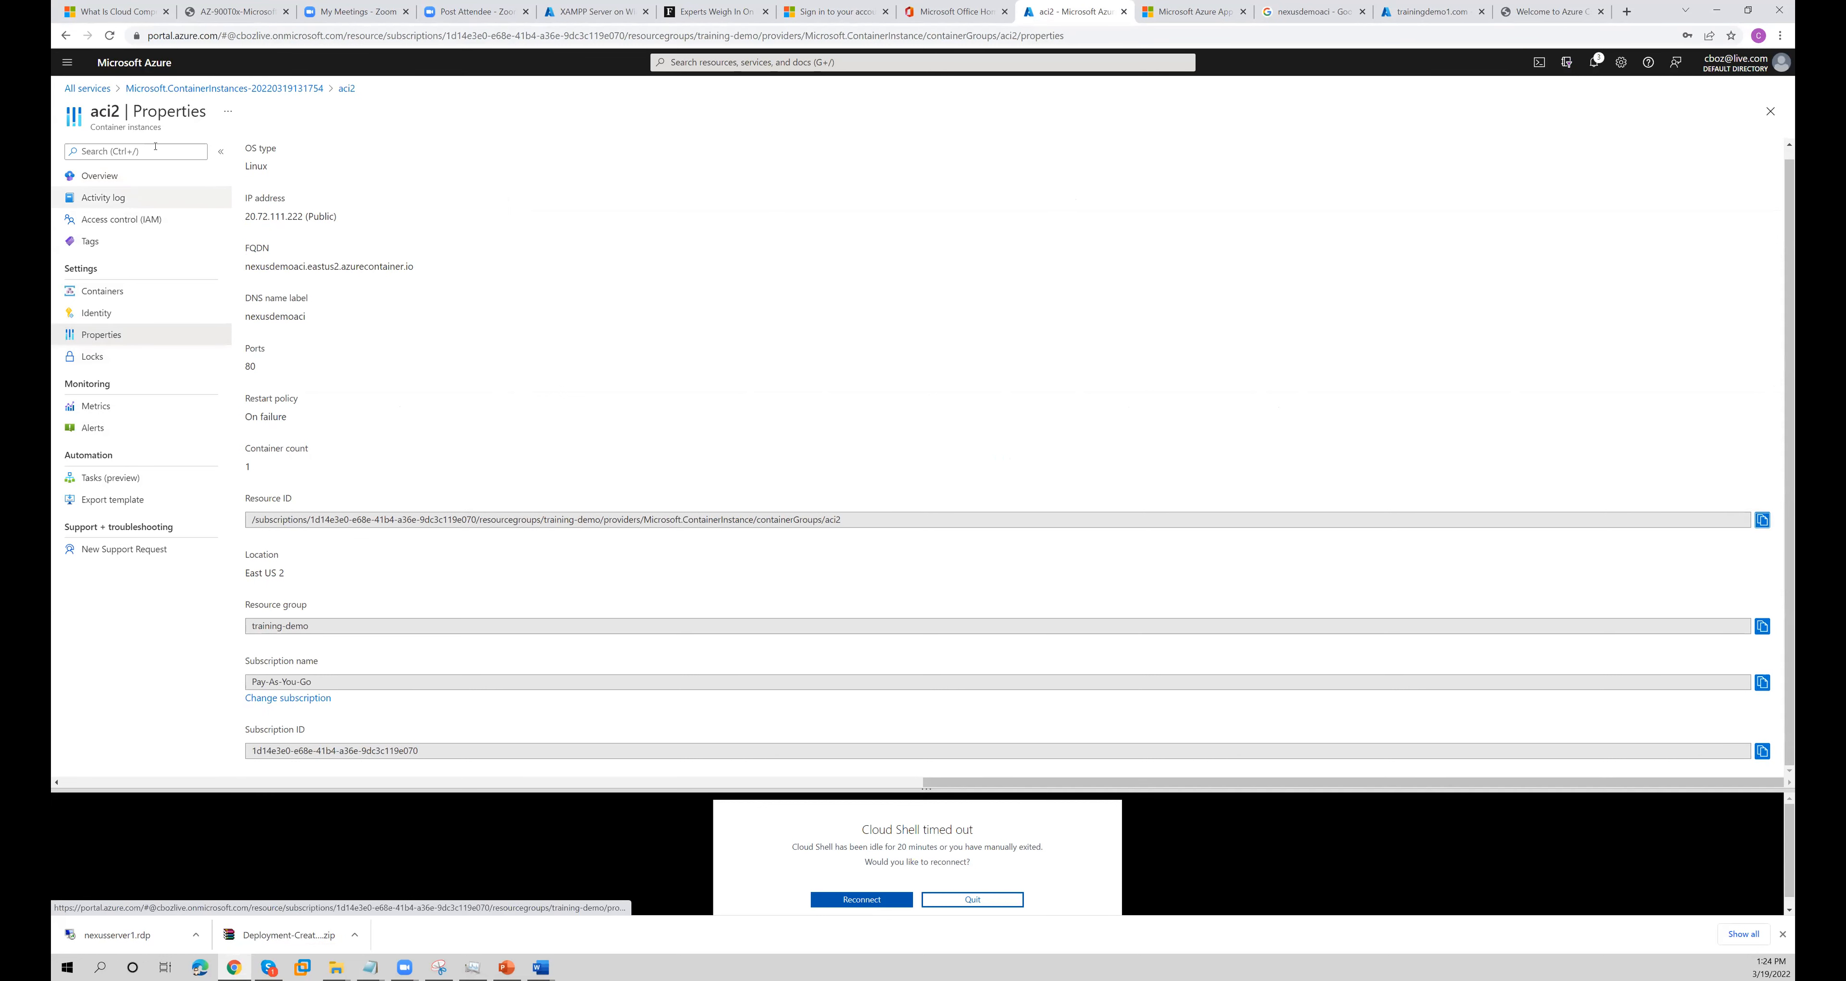
{"action": "left_click", "coordinate": [346, 88]}
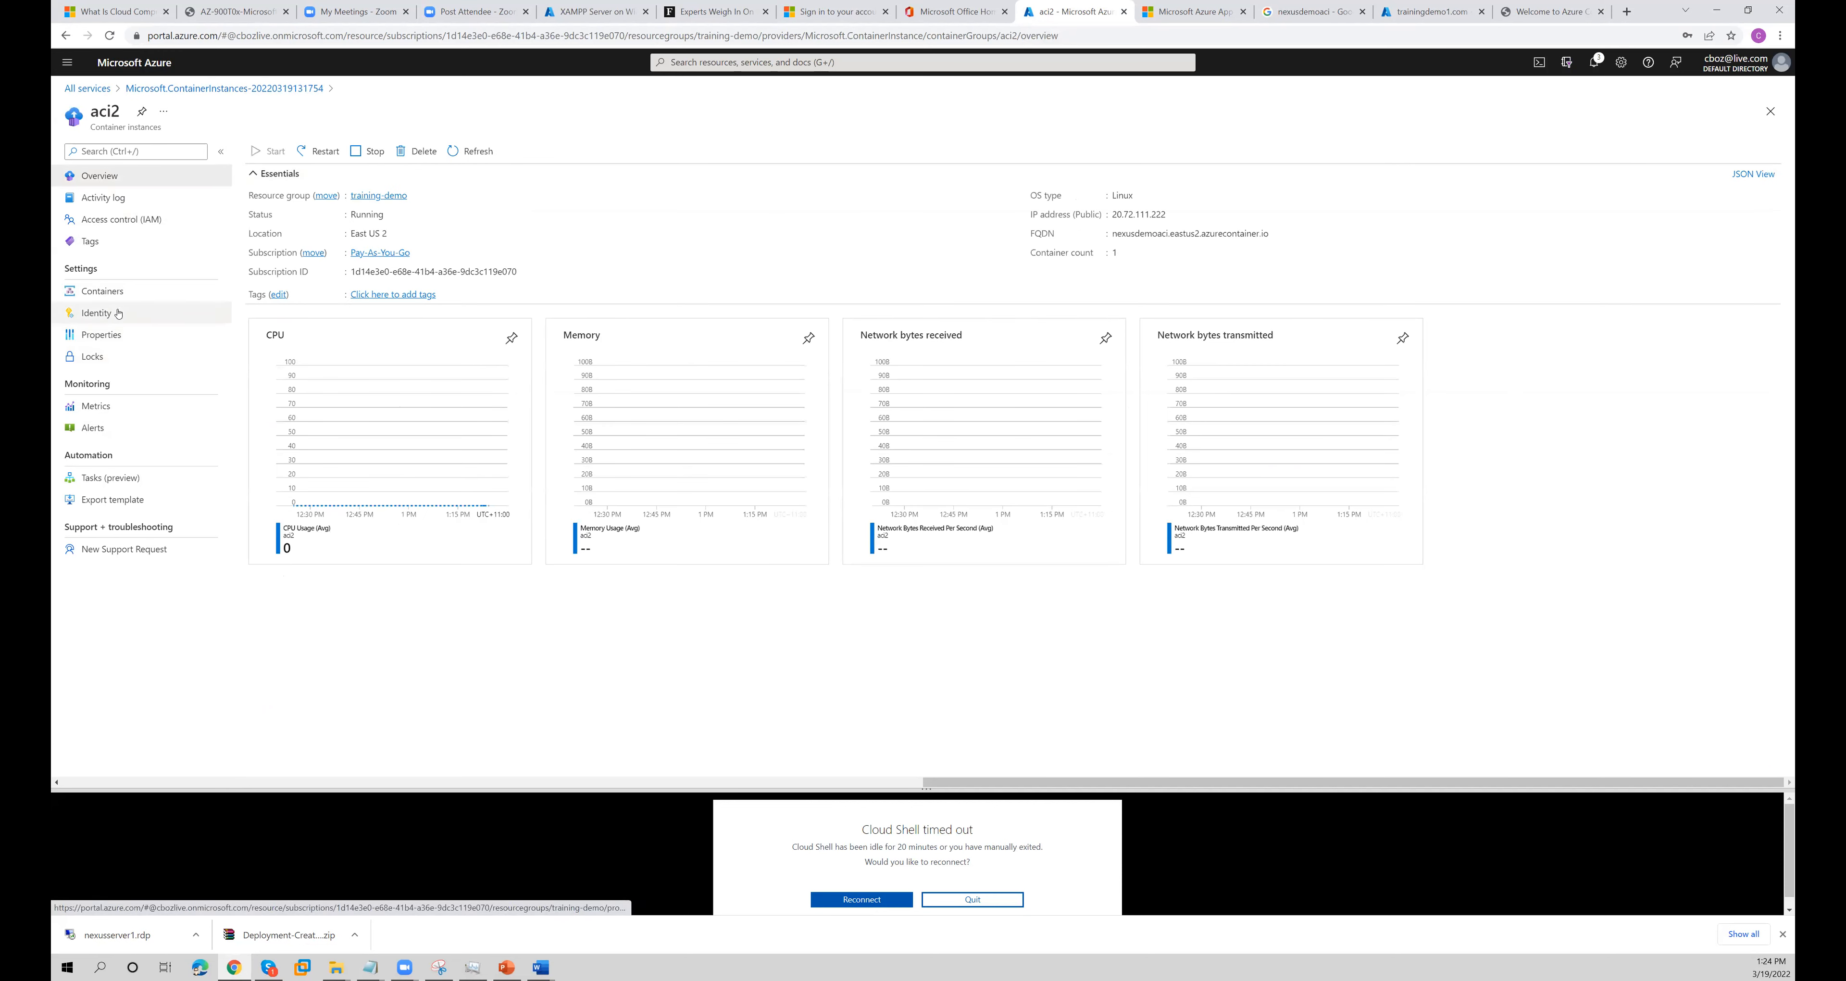
- Switch to the container's welcome page and reload it
{"action": "left_click", "coordinate": [1548, 11]}
{"action": "right_click", "coordinate": [748, 325]}
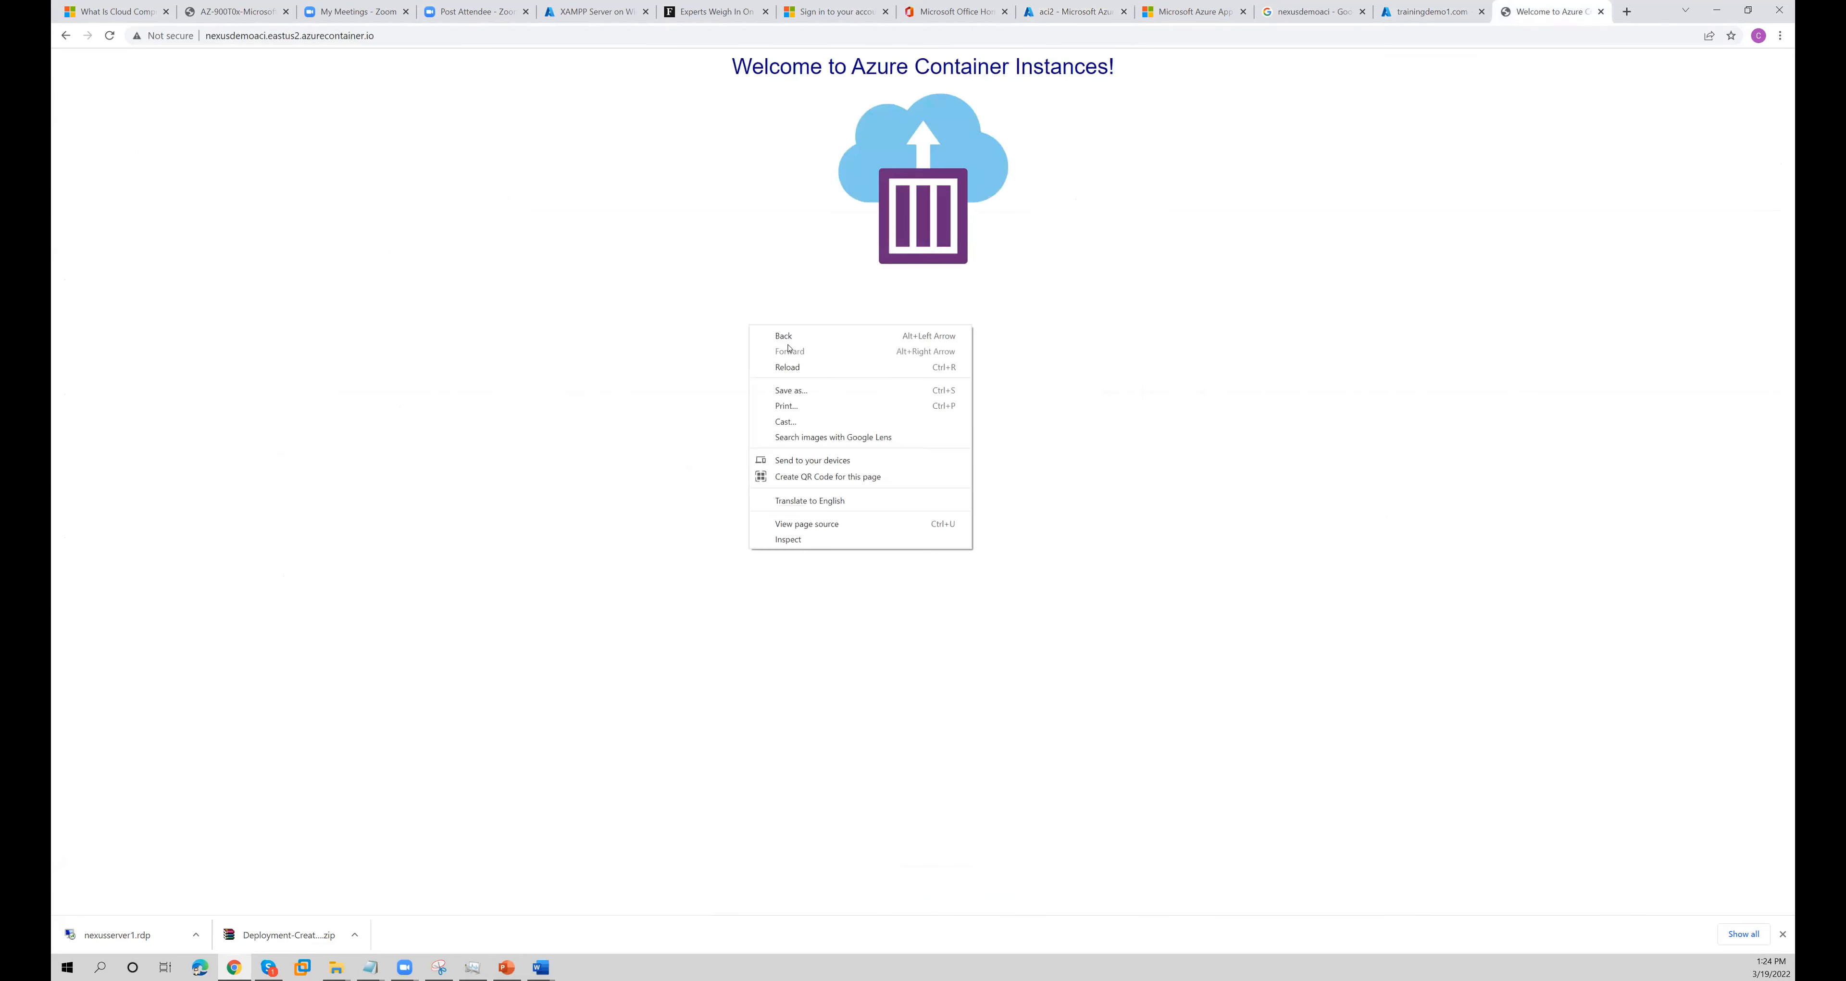
{"action": "left_click", "coordinate": [789, 366]}
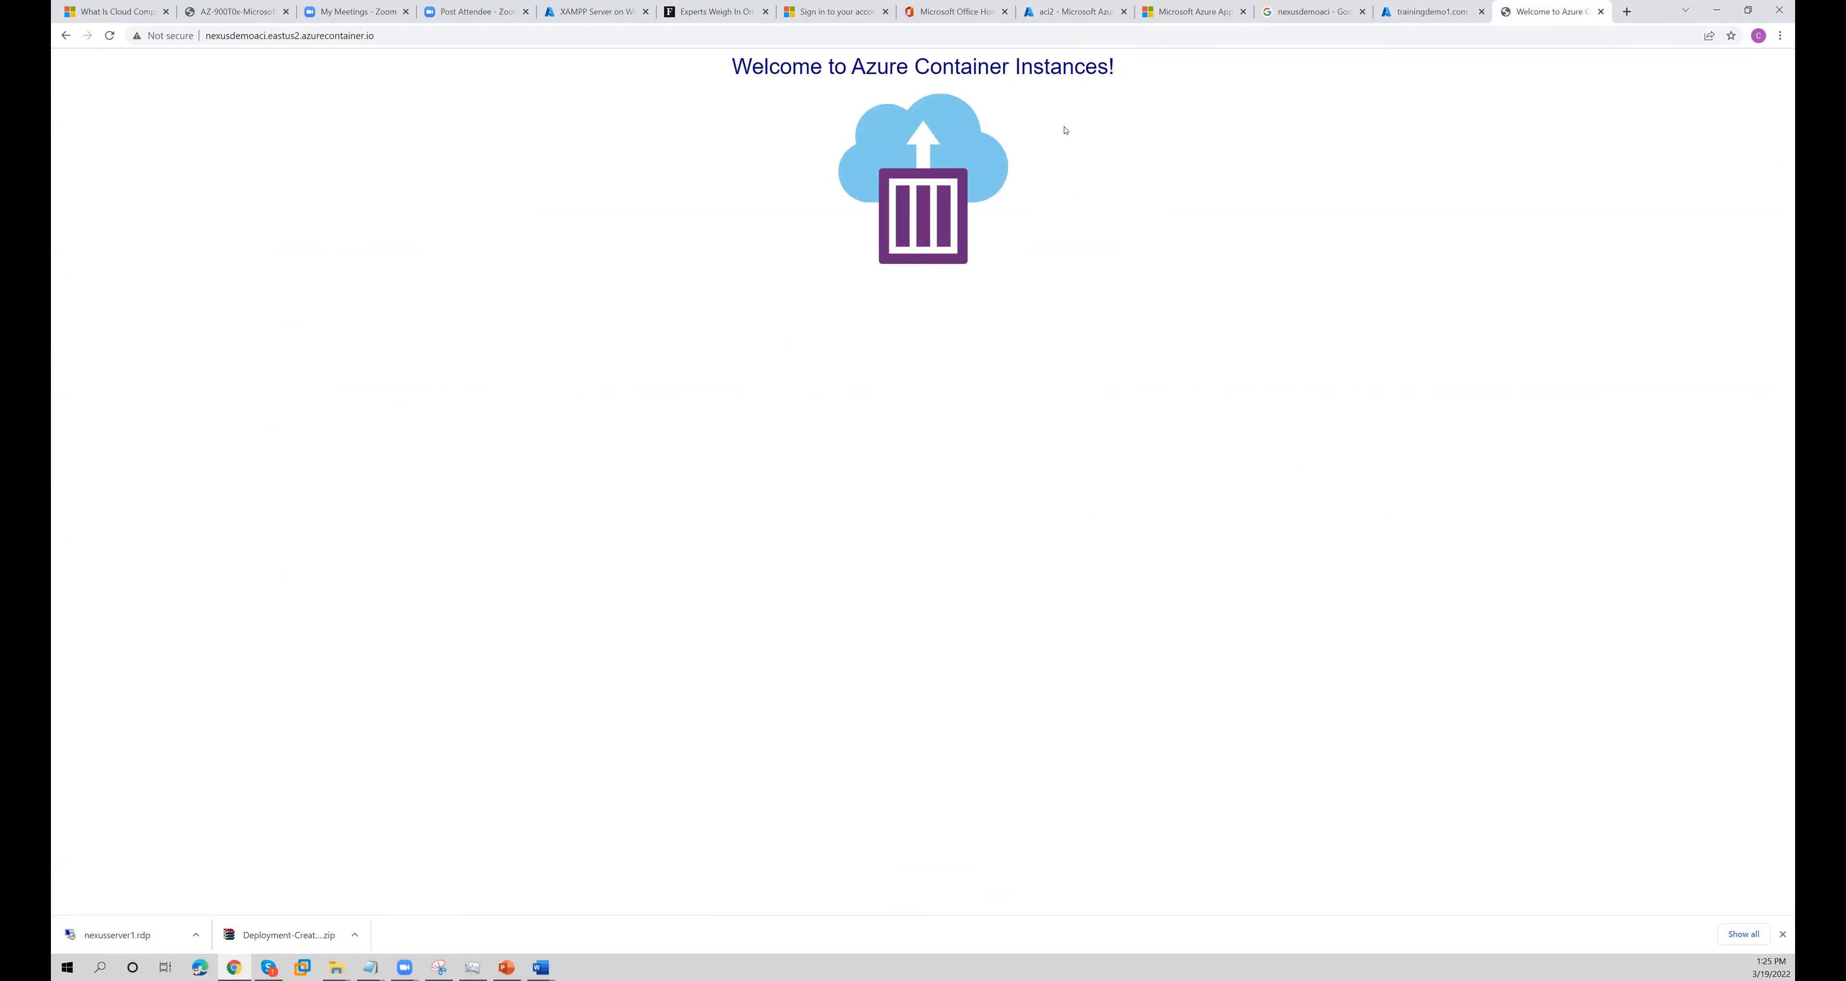
- Open nexs.ph in a new browser tab and look through the website's home page
{"action": "left_click", "coordinate": [1626, 15]}
{"action": "type", "text": "n"}
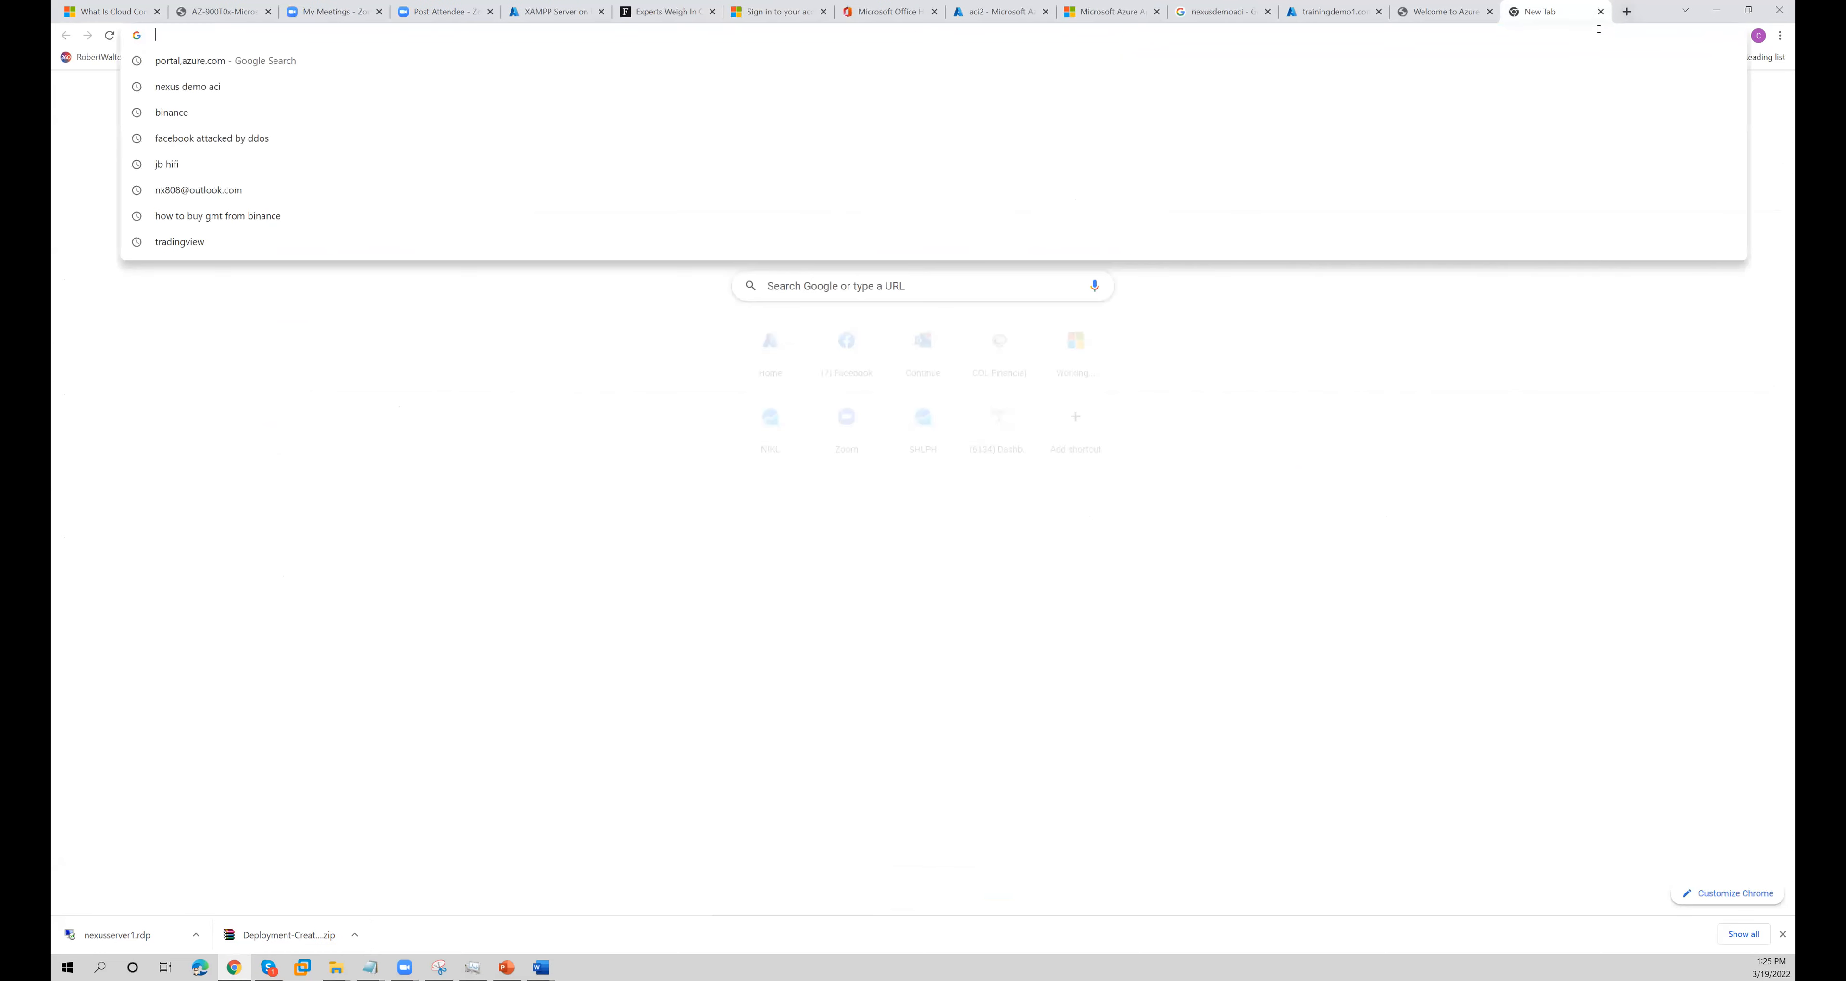
{"action": "type", "text": "exs.ph"}
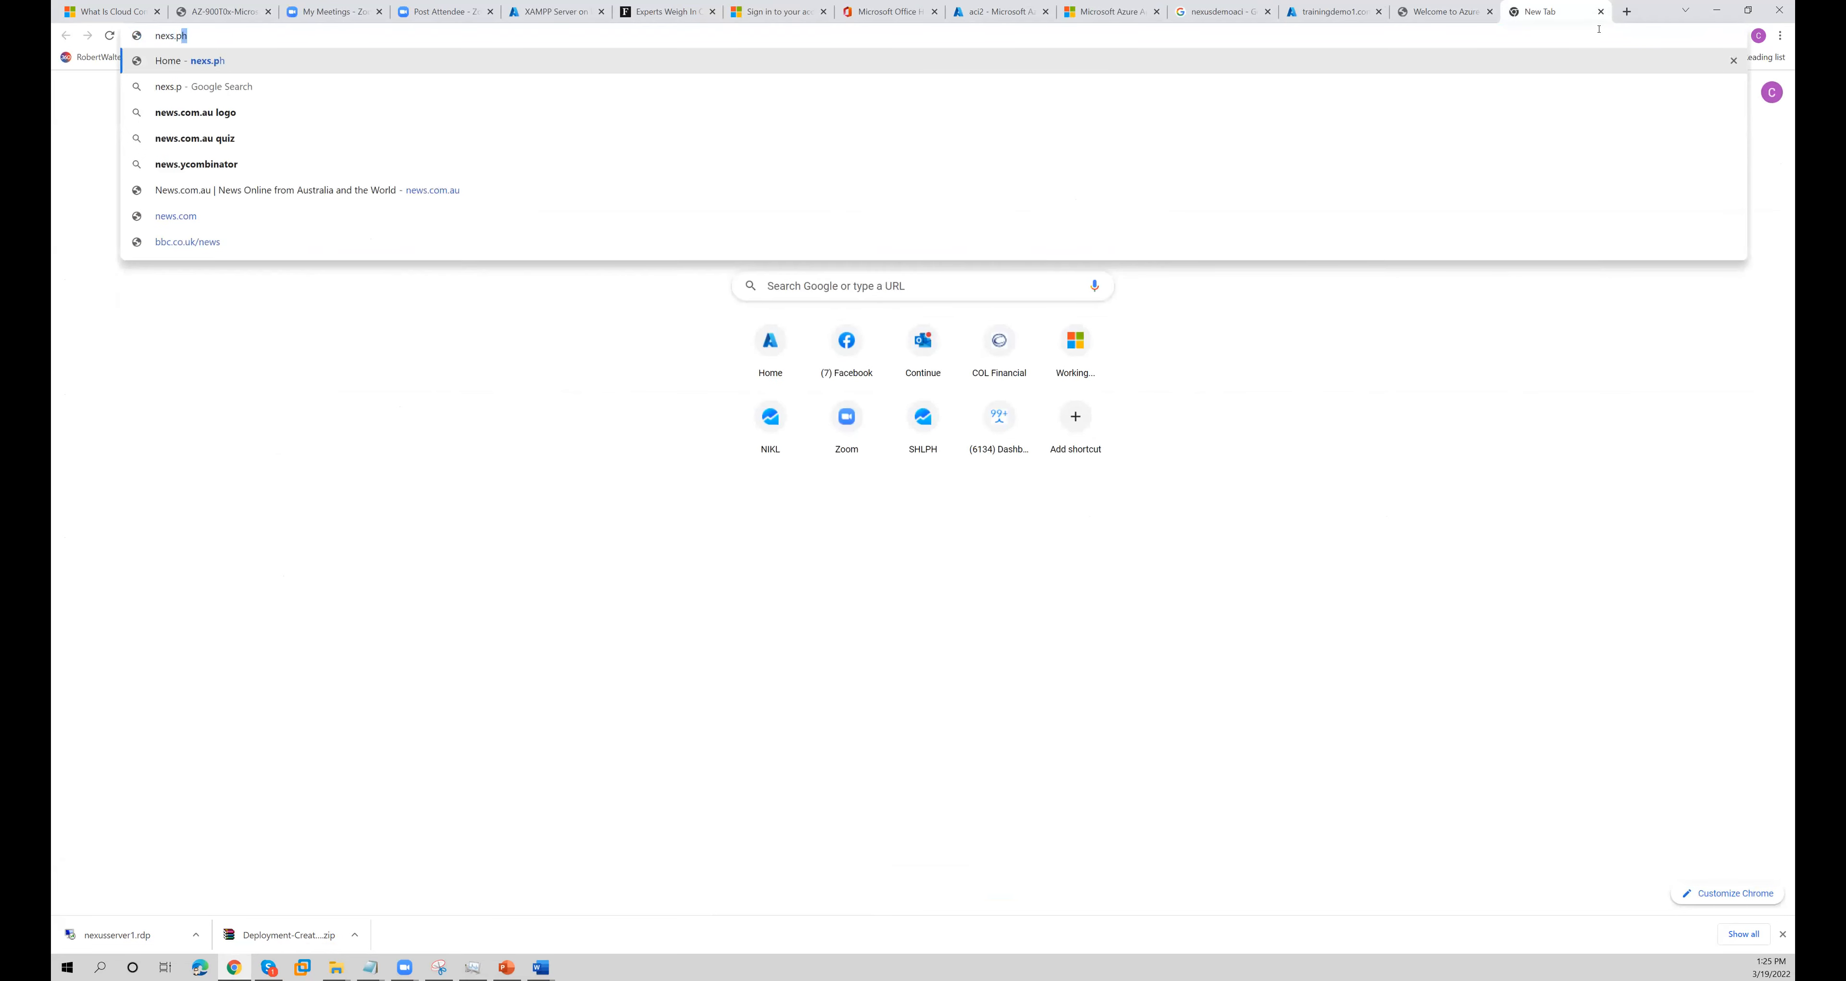
{"action": "key", "text": "Return"}
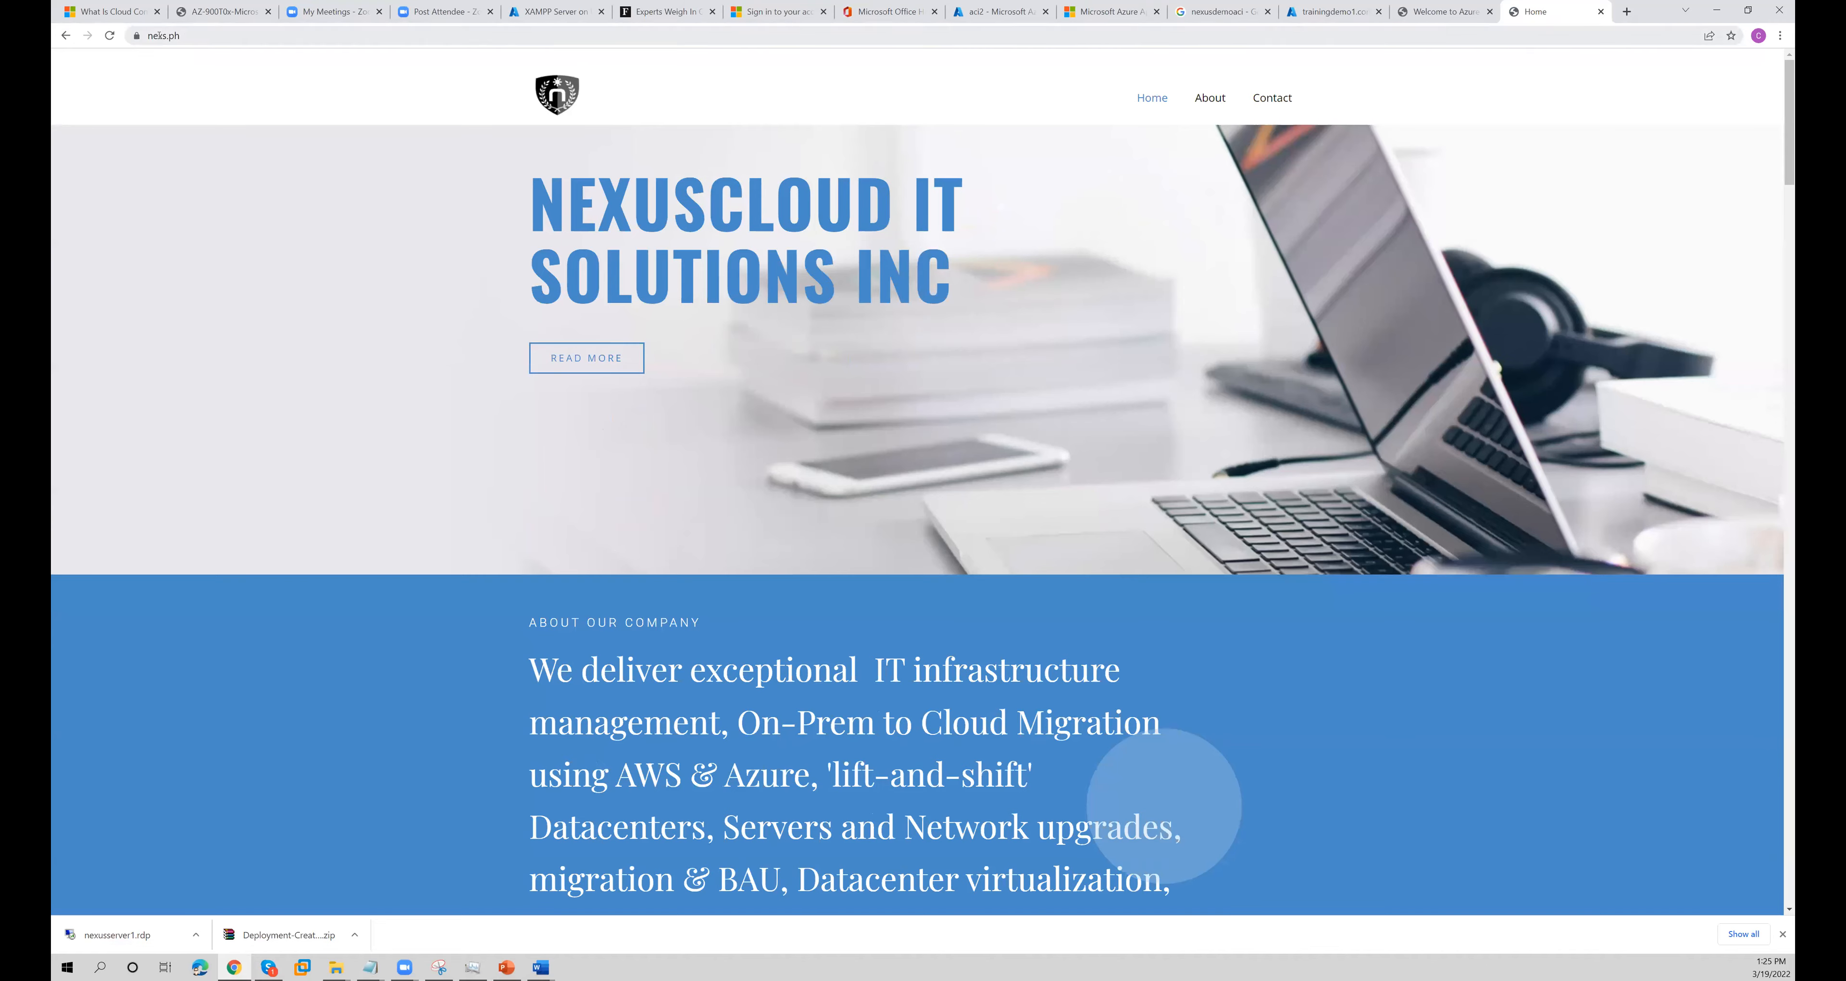
{"action": "left_click", "coordinate": [187, 36]}
{"action": "scroll", "coordinate": [459, 412], "scroll_direction": "down", "scroll_amount": 5}
{"action": "scroll", "coordinate": [458, 411], "scroll_direction": "down", "scroll_amount": 5}
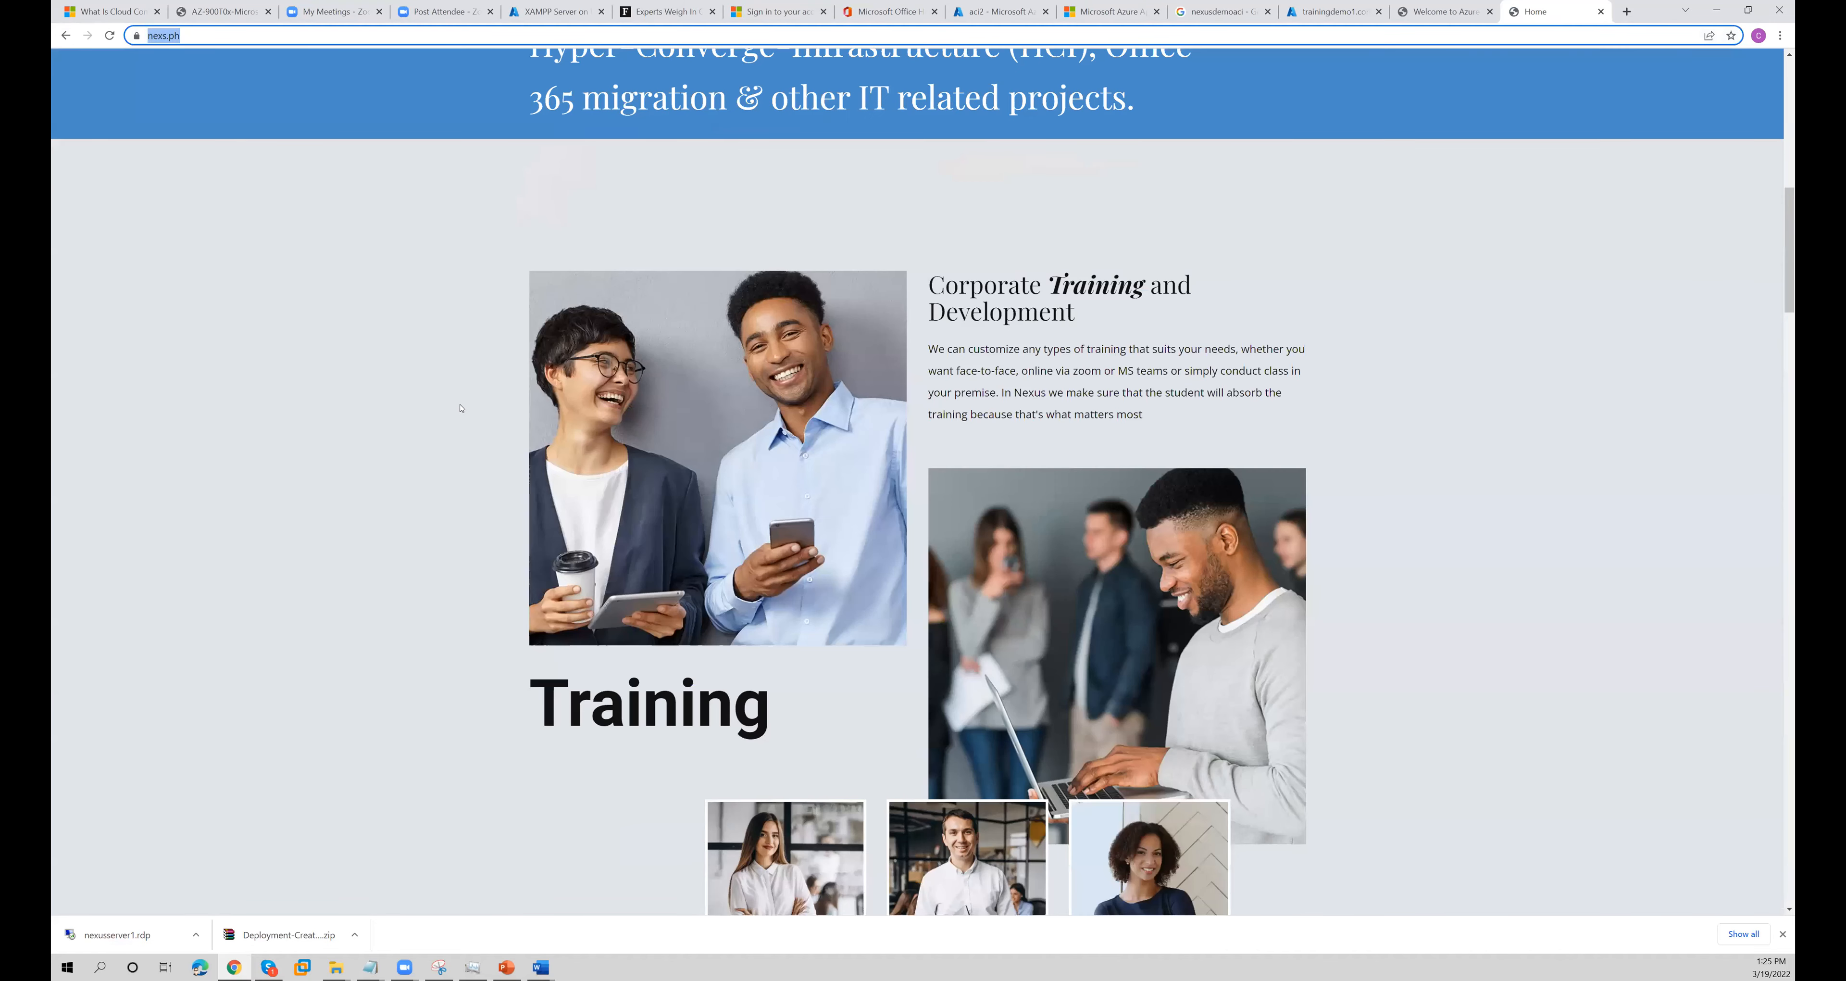
{"action": "scroll", "coordinate": [461, 408], "scroll_direction": "down", "scroll_amount": 15}
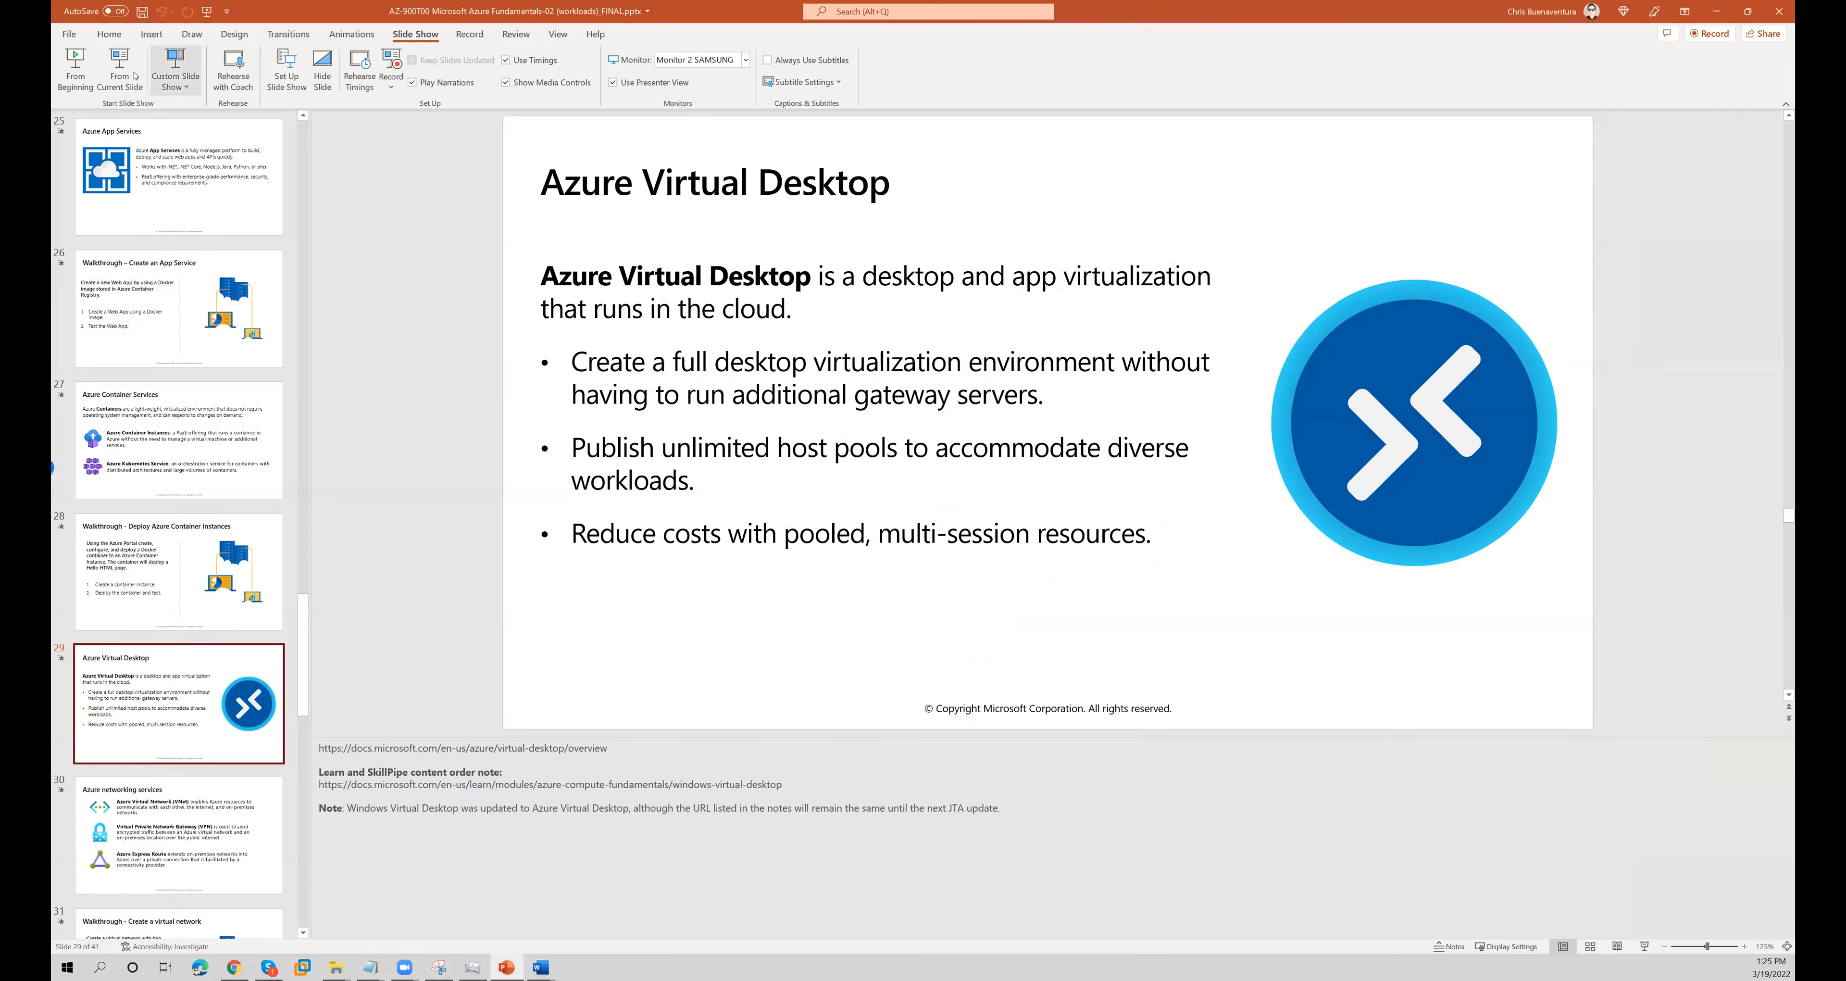
- Switch to the PowerPoint presentation and start the slide show from the Azure Virtual Desktop slide
{"action": "left_click", "coordinate": [120, 72]}
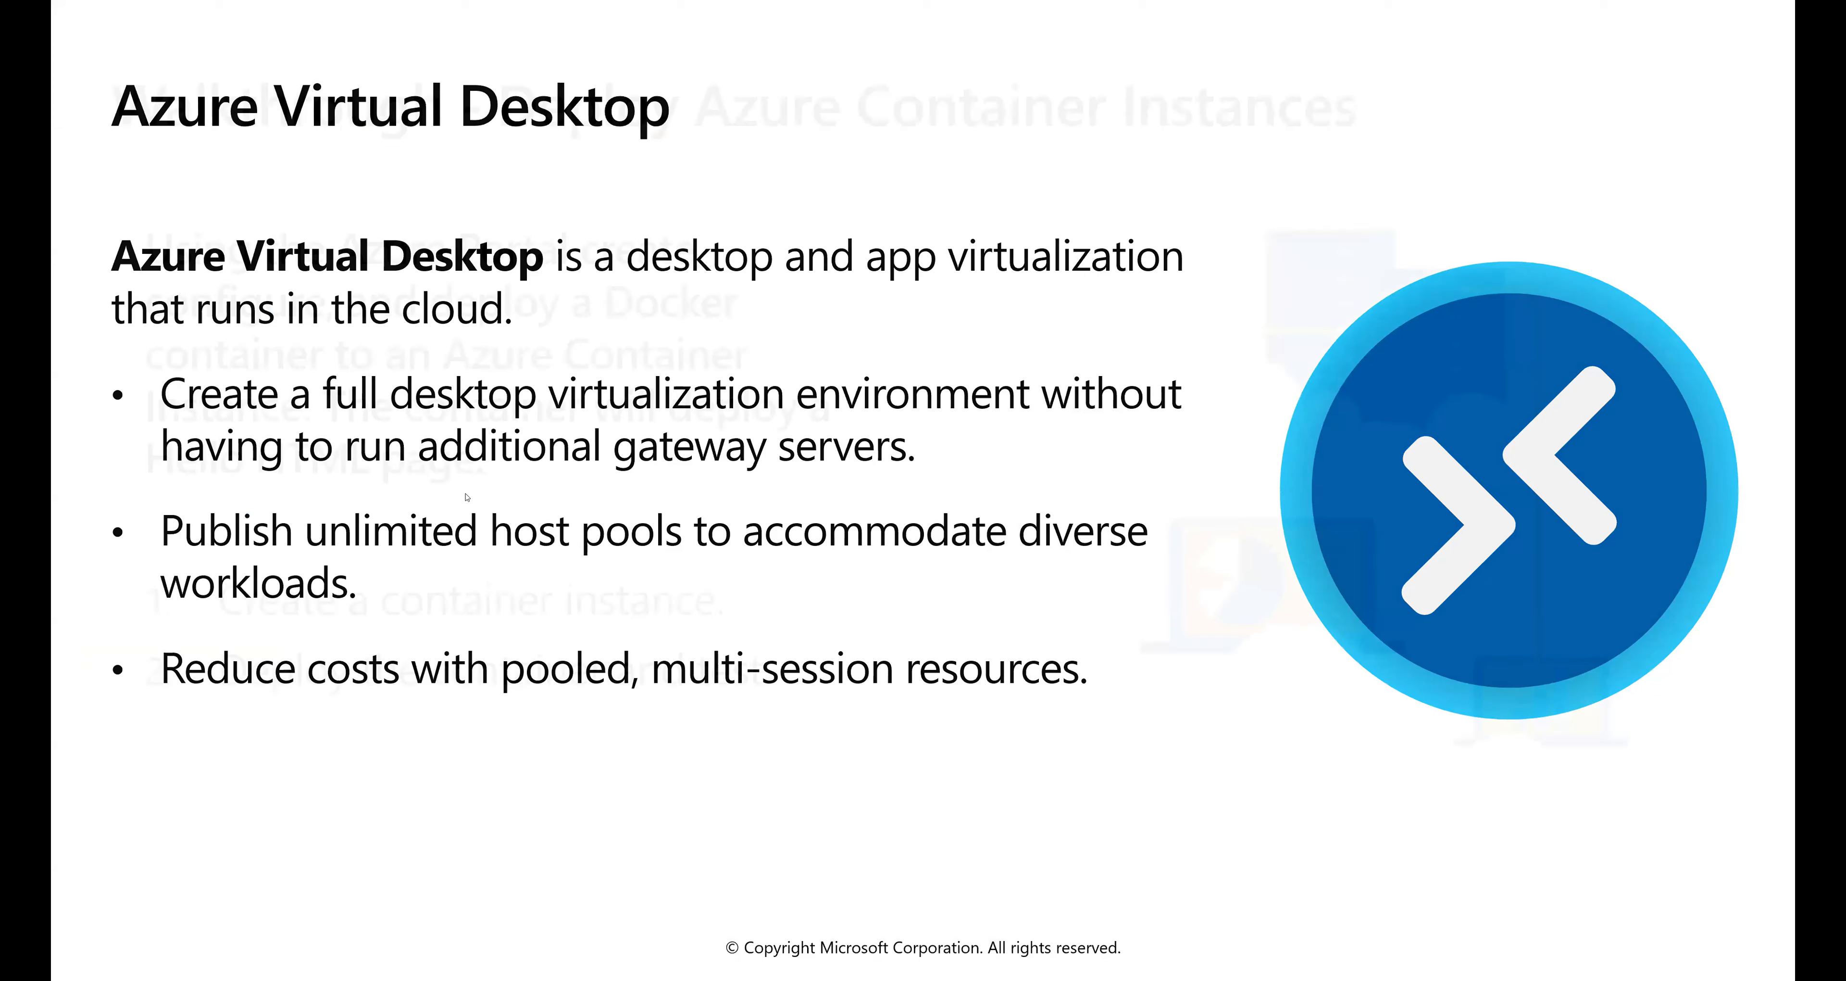